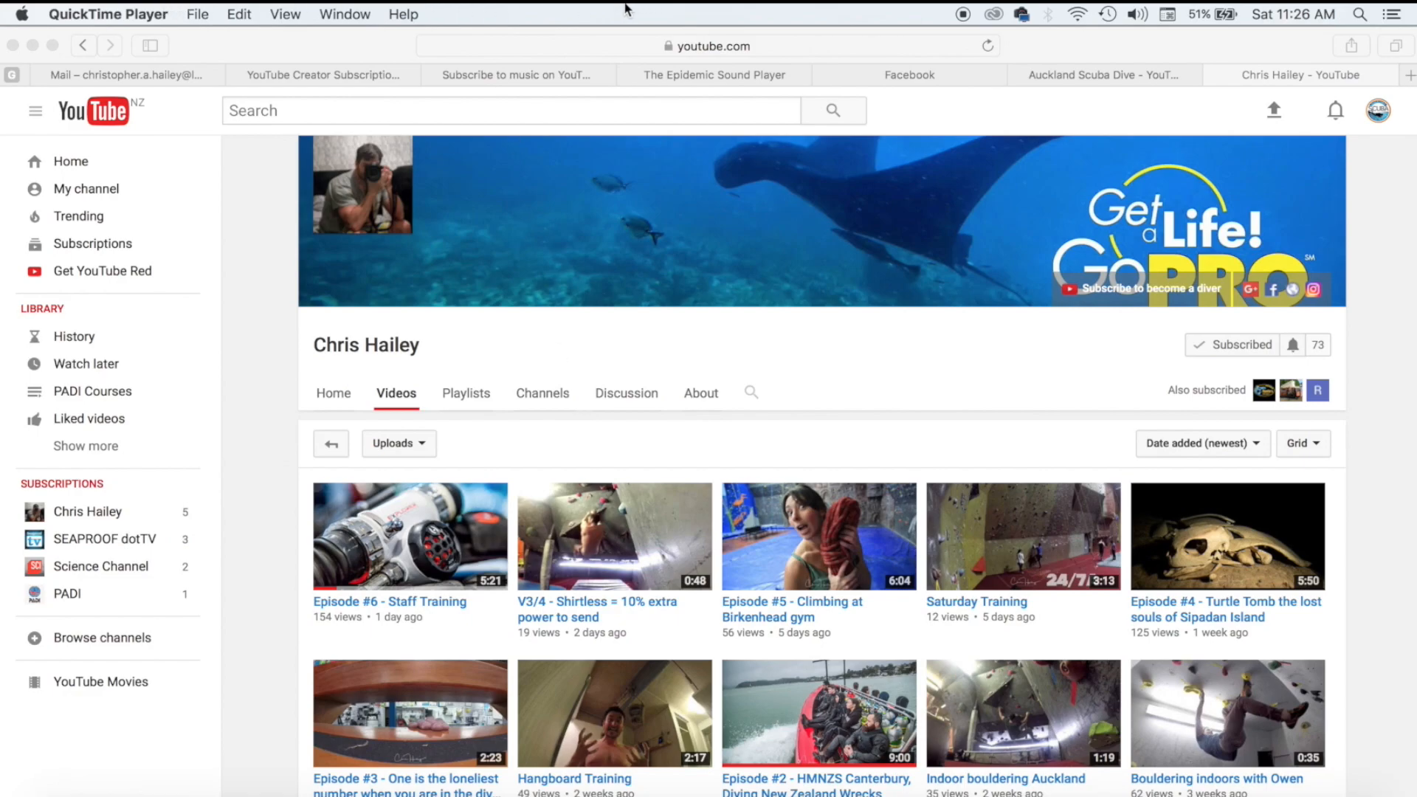
Show the storage breakdown for Macintosh HD (48.23 GB free) and Backup (345.21 GB free) in About This Mac.
click(22, 14)
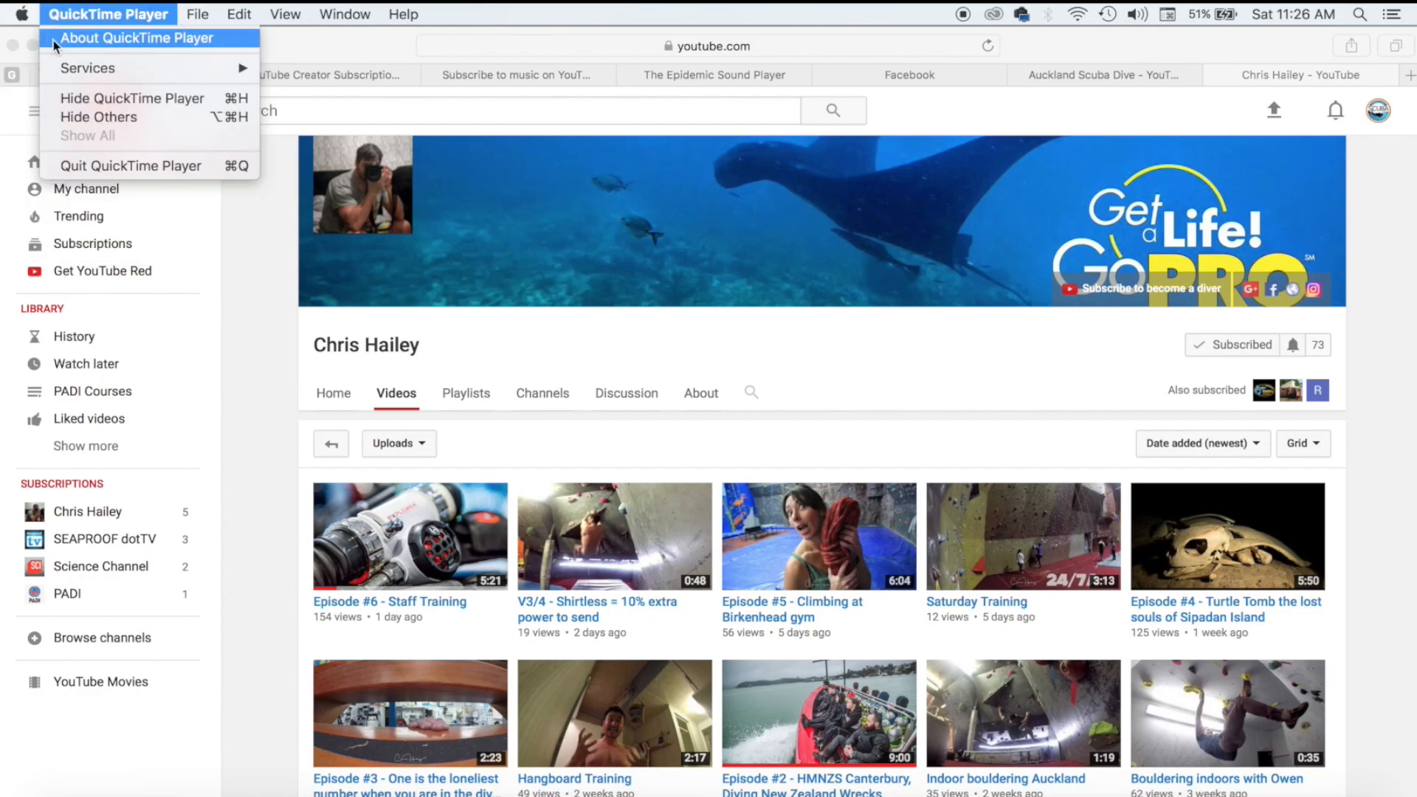
click(59, 28)
click(707, 171)
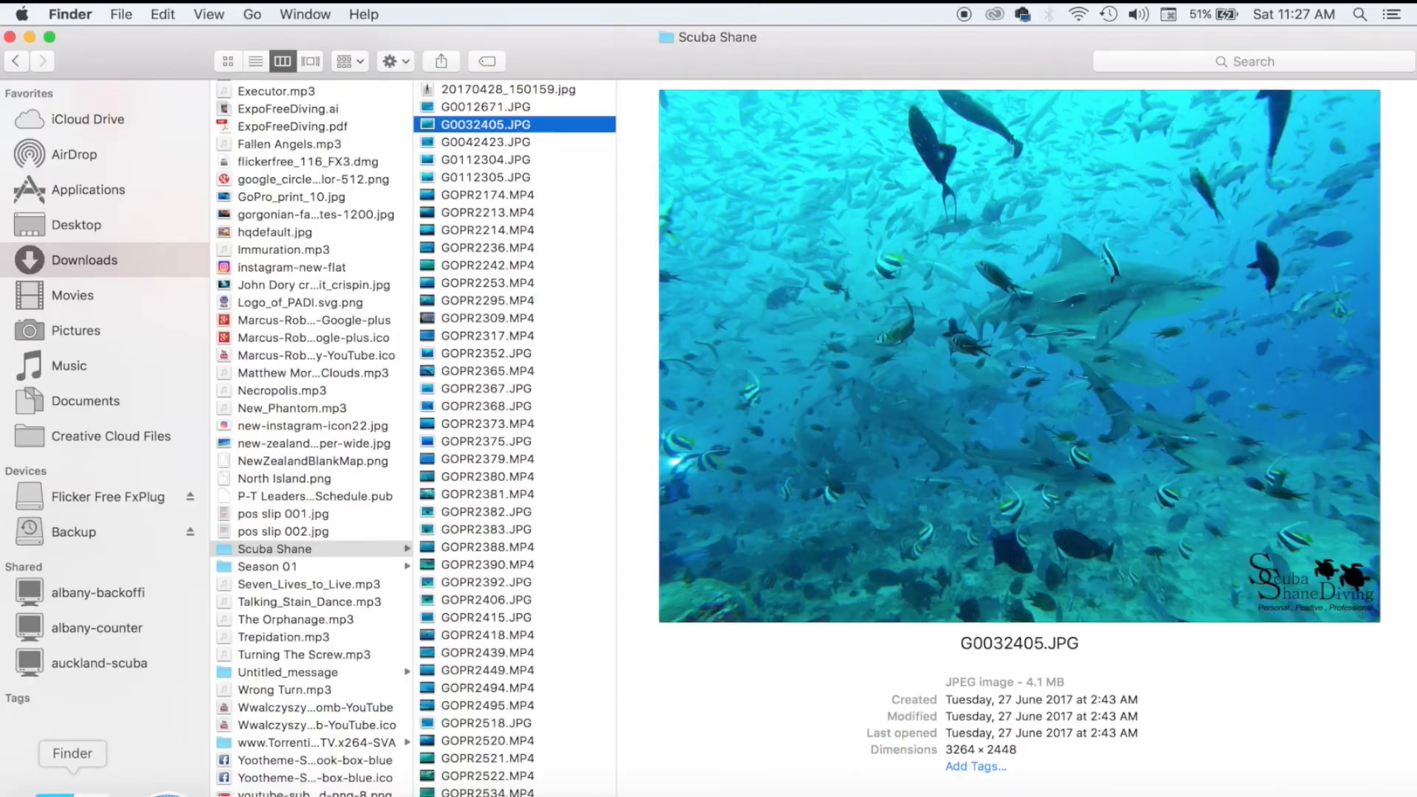
Check the Backup drive's Get Info details, then close its info and Finder windows.
click(127, 533)
right_click(127, 533)
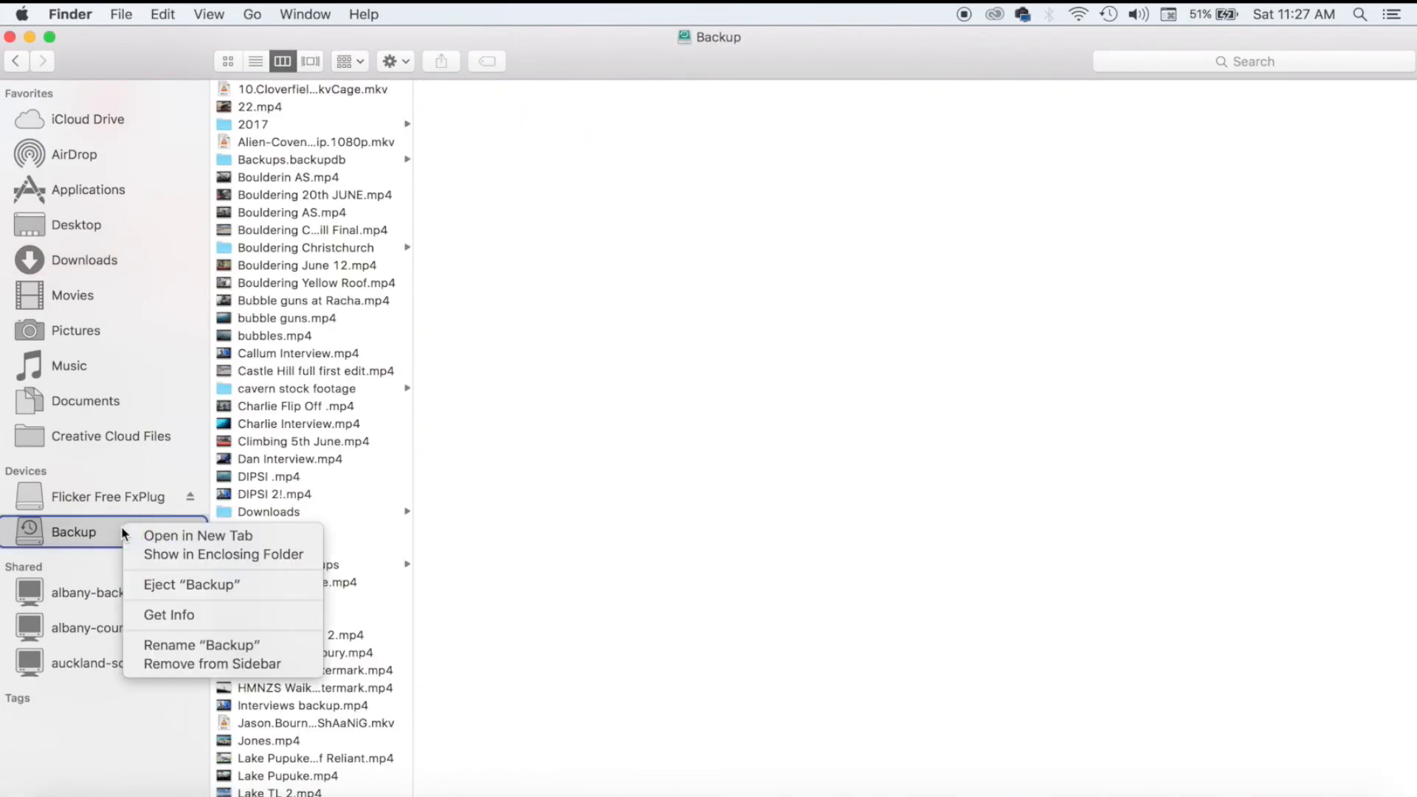
click(174, 617)
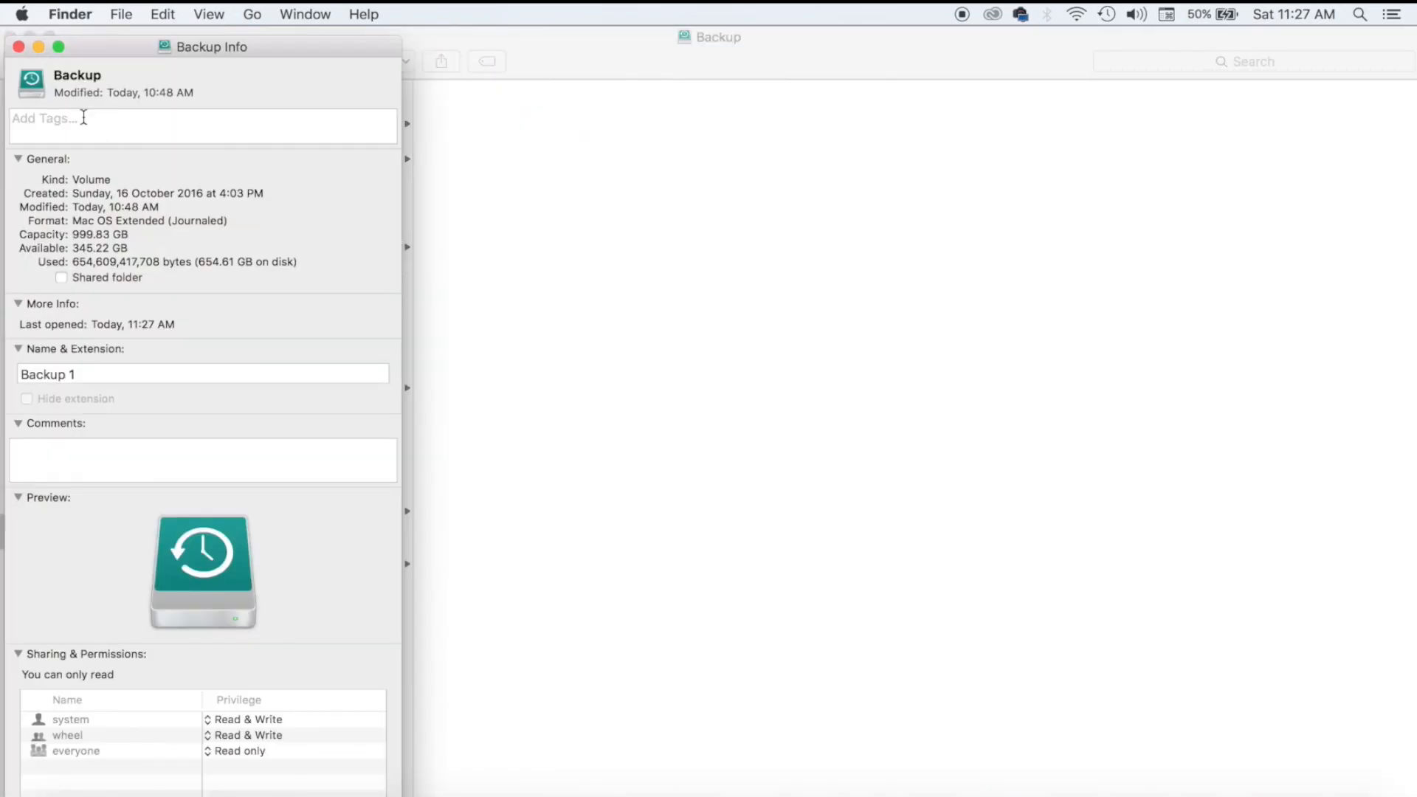
click(18, 47)
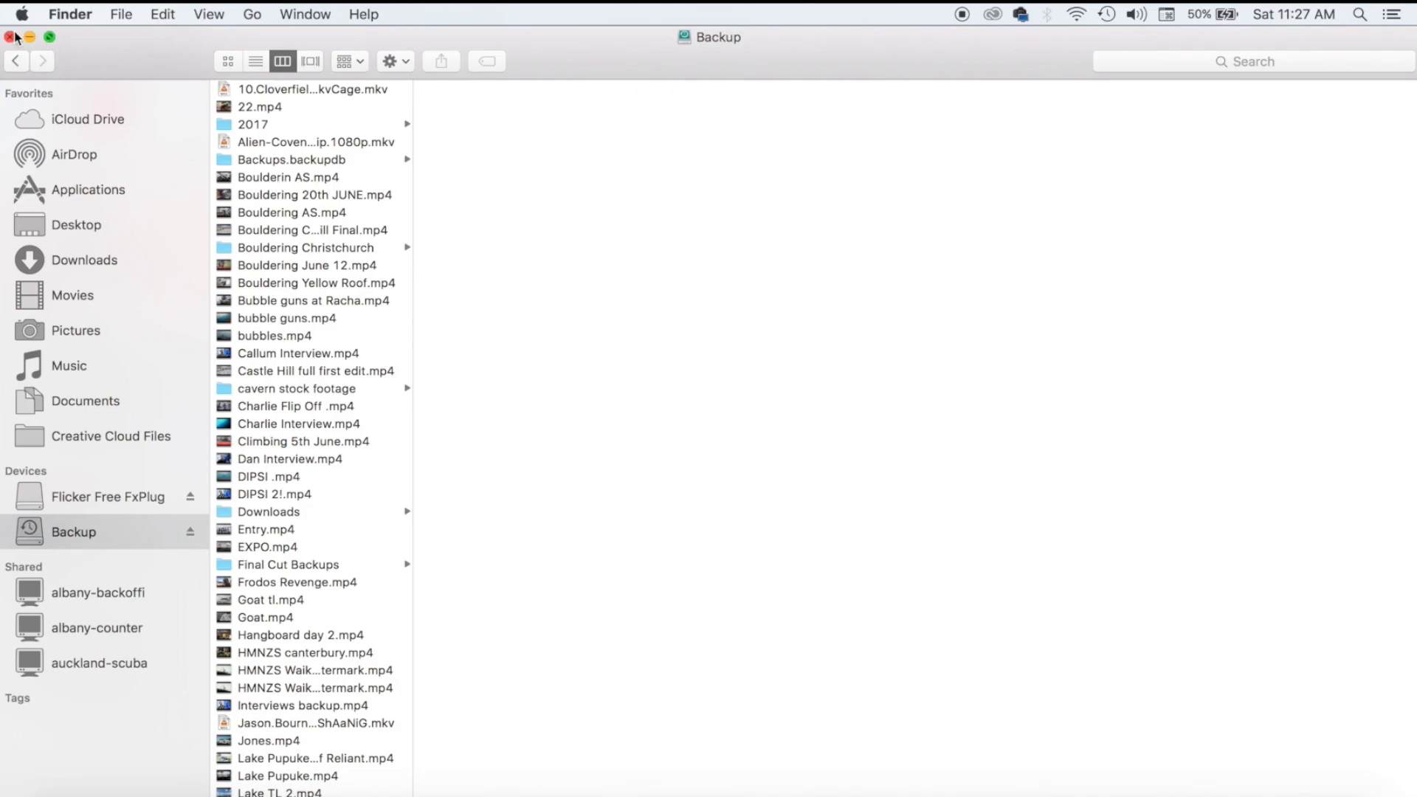
click(11, 37)
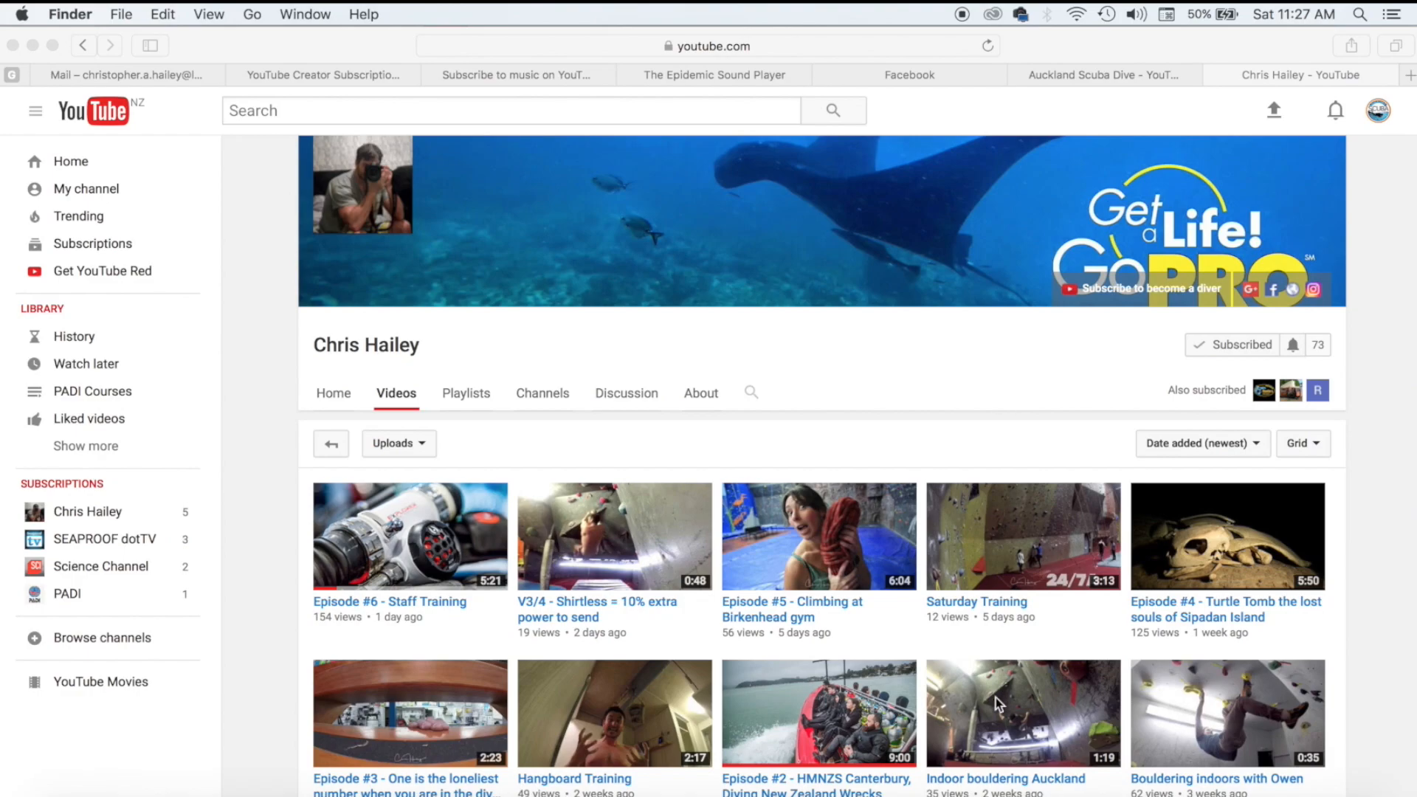
Bring Final Cut Pro to the front, showing the empty Untitled library.
click(1127, 788)
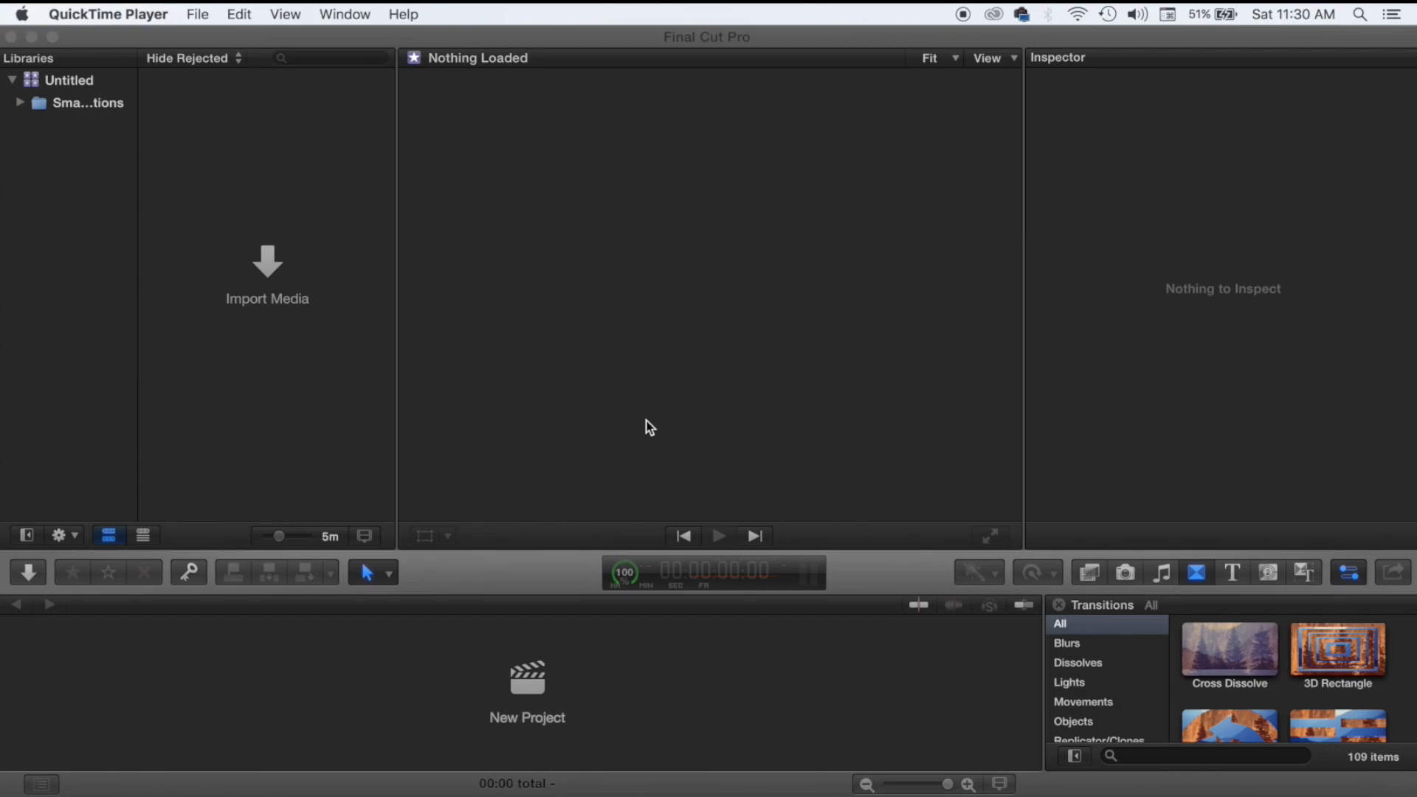
Start a media import and browse to the Scuba Shane folder in Downloads.
click(258, 254)
click(258, 255)
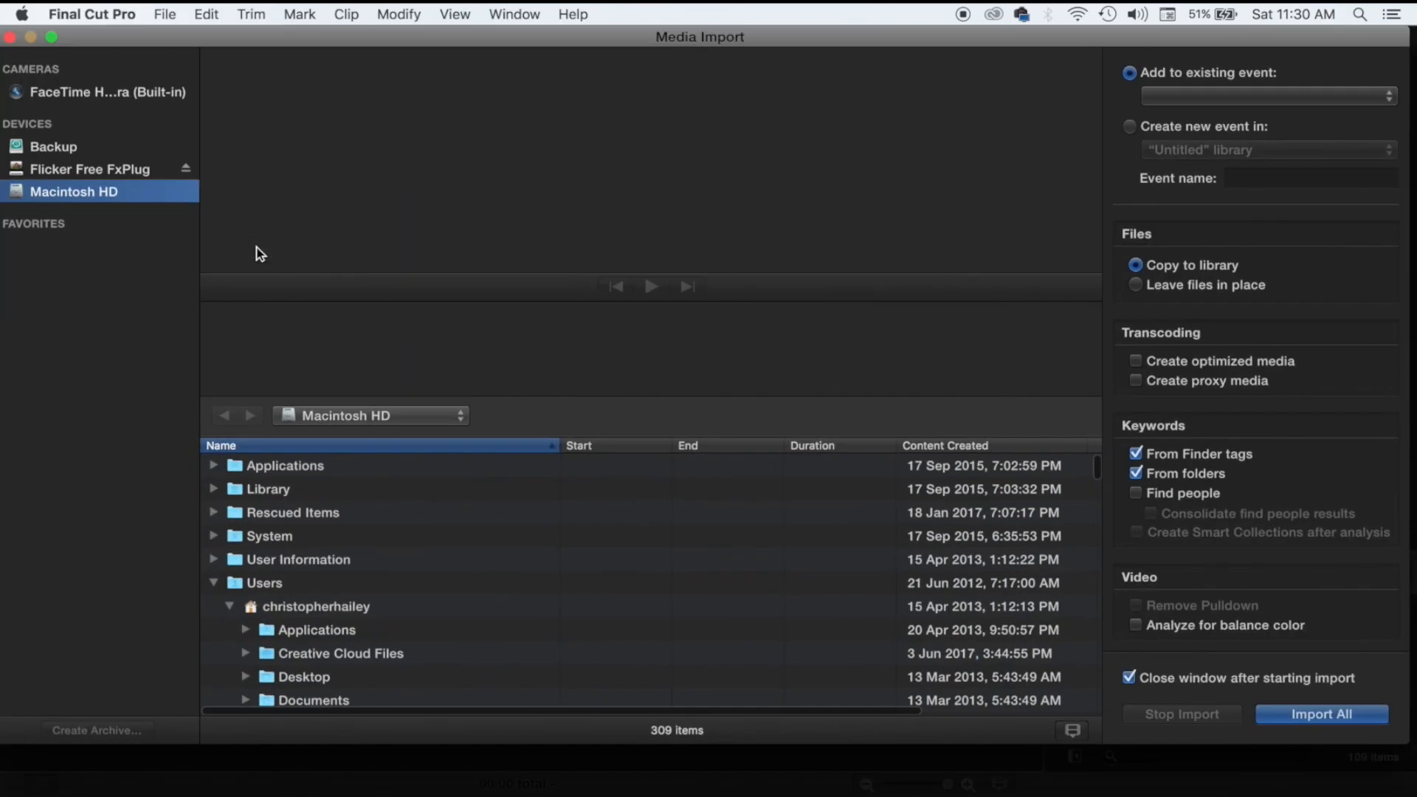
scroll(385, 588, down, 4)
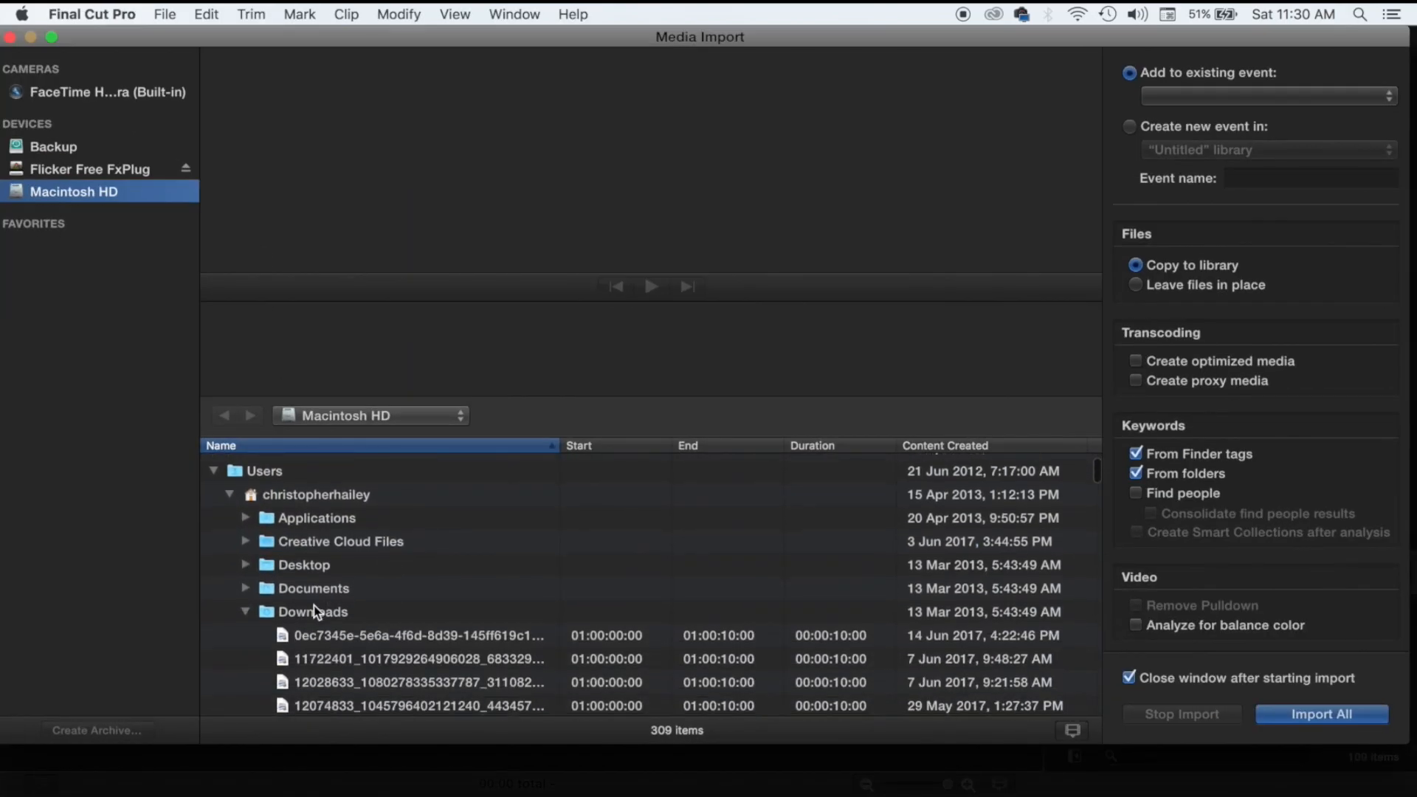
scroll(351, 565, down, 11)
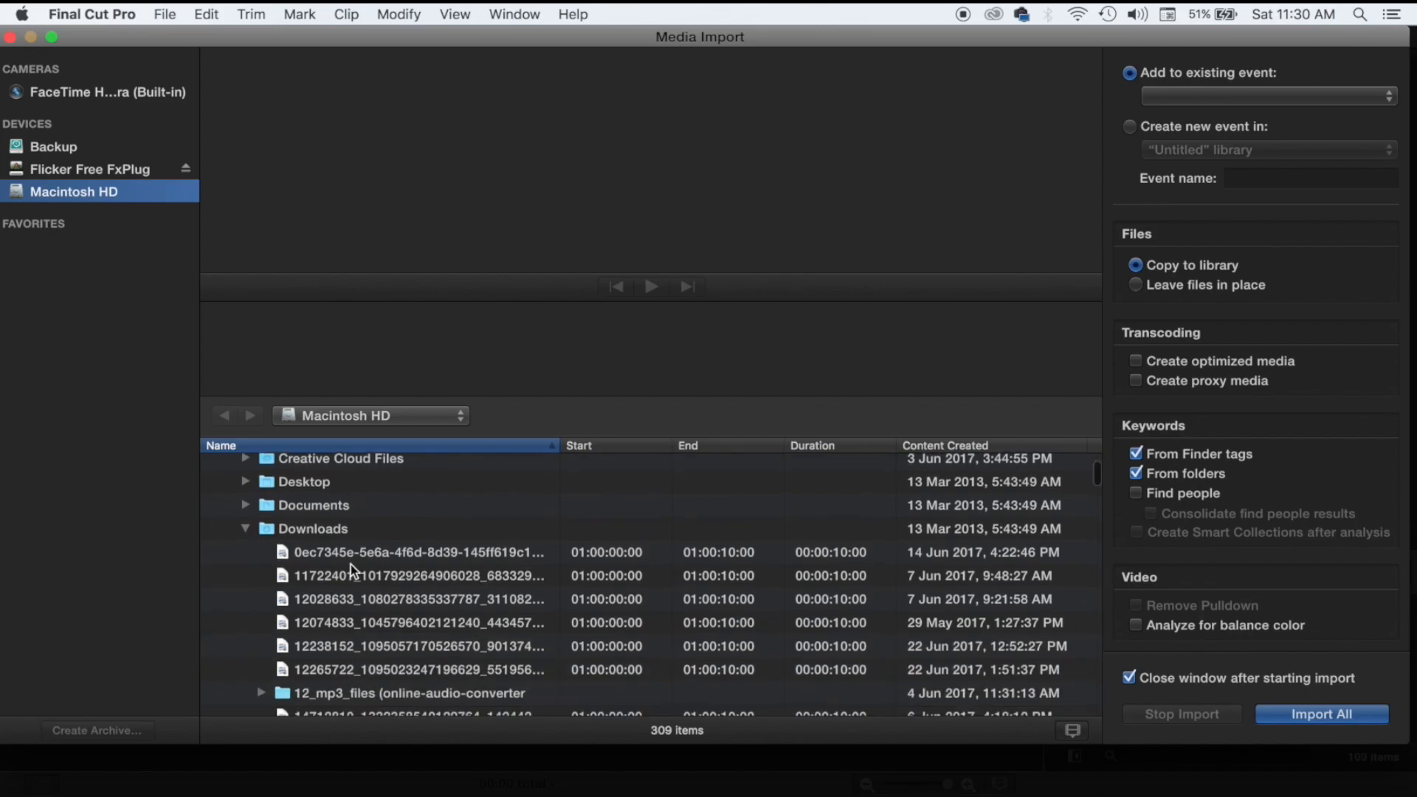
scroll(352, 564, up, 8)
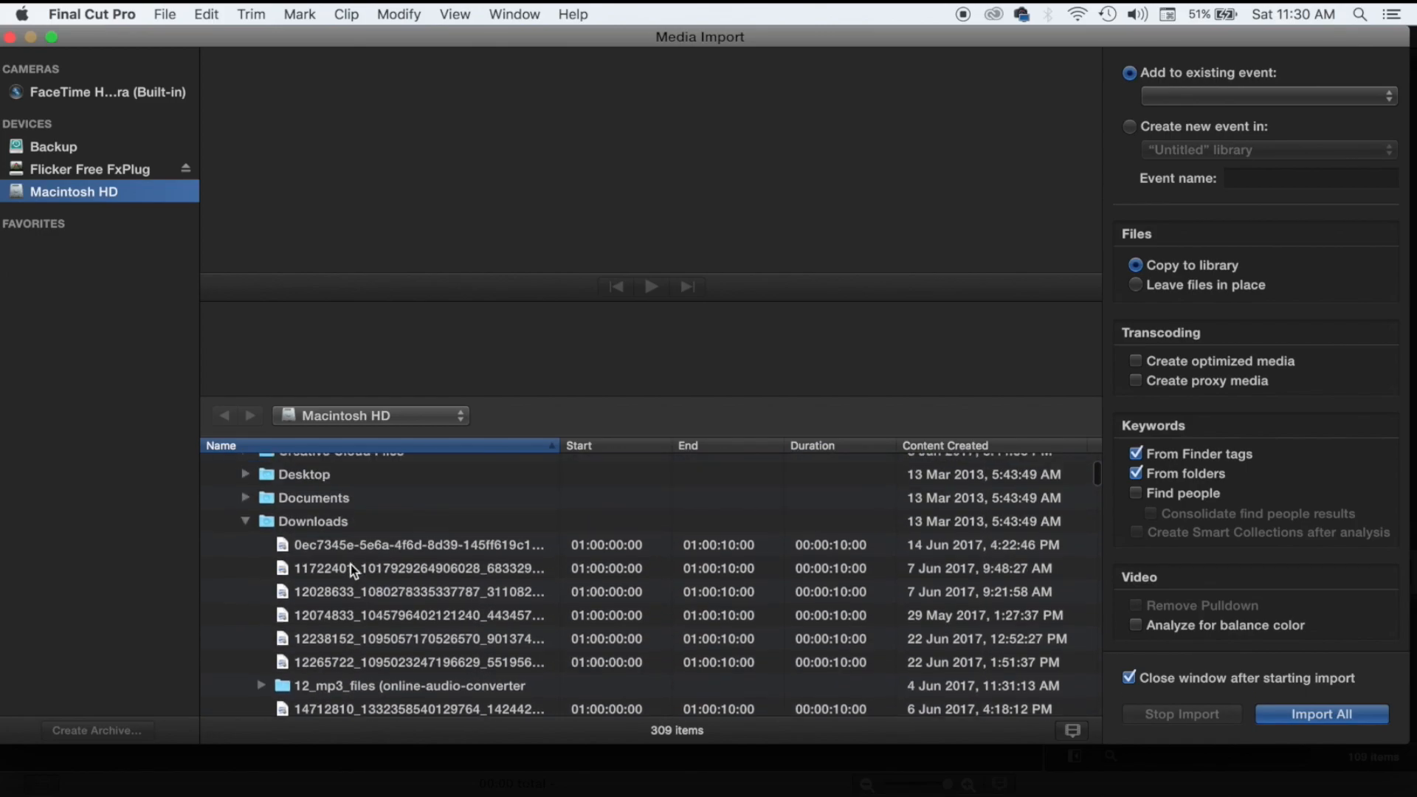
scroll(352, 564, down, 8)
scroll(351, 564, down, 10)
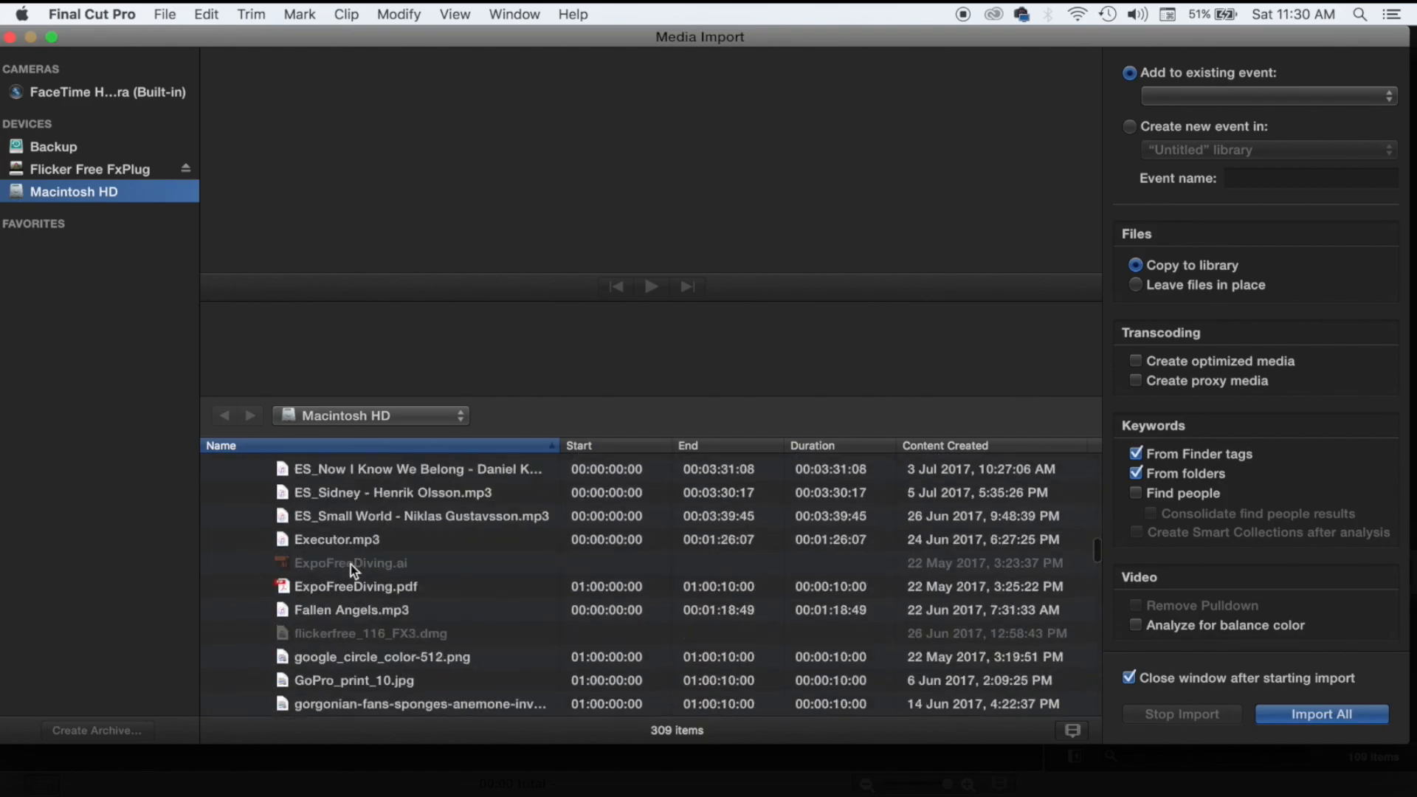
click(340, 575)
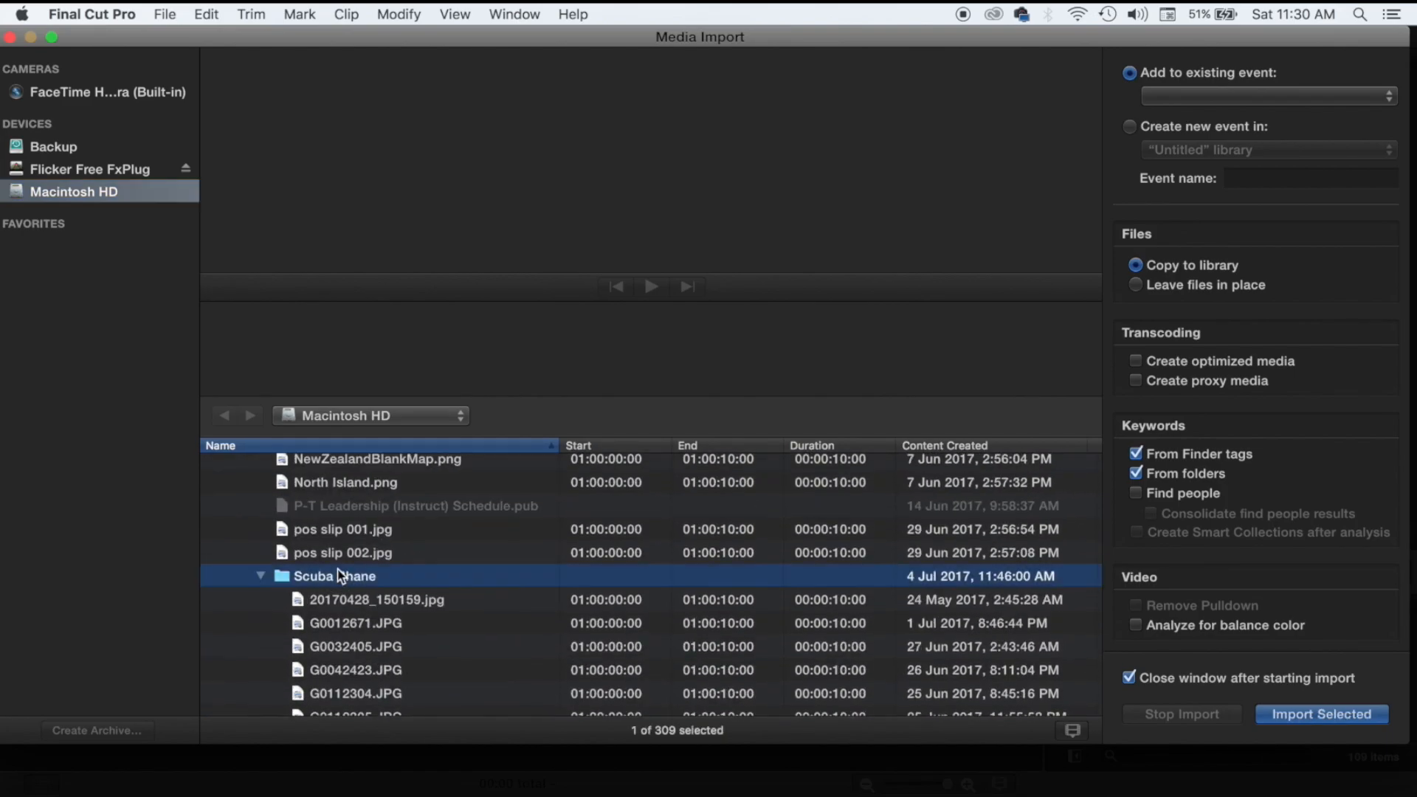
Preview the beach photo and the images G0012671.JPG, G0032405.JPG and G0042423.JPG.
click(397, 599)
scroll(397, 600, down, 1)
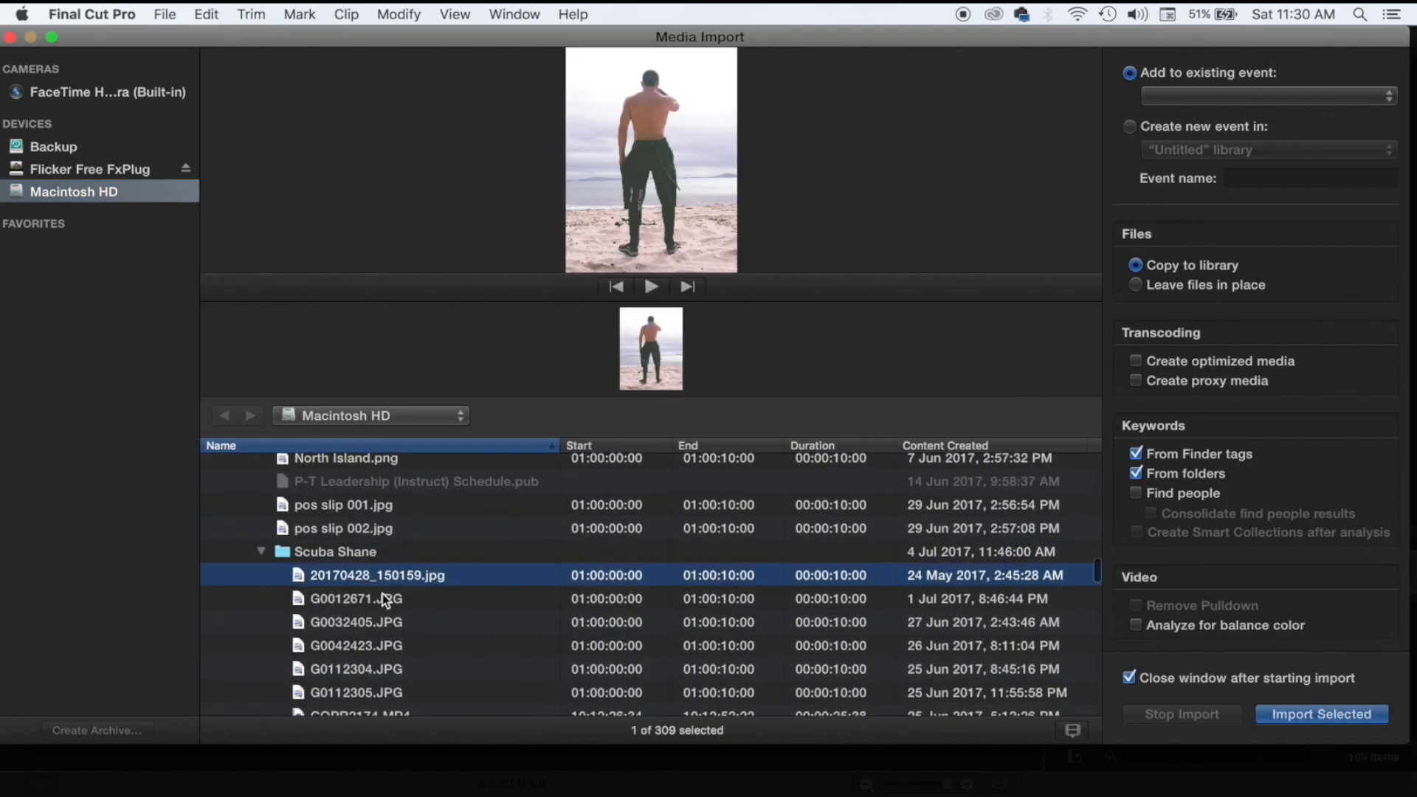
click(383, 594)
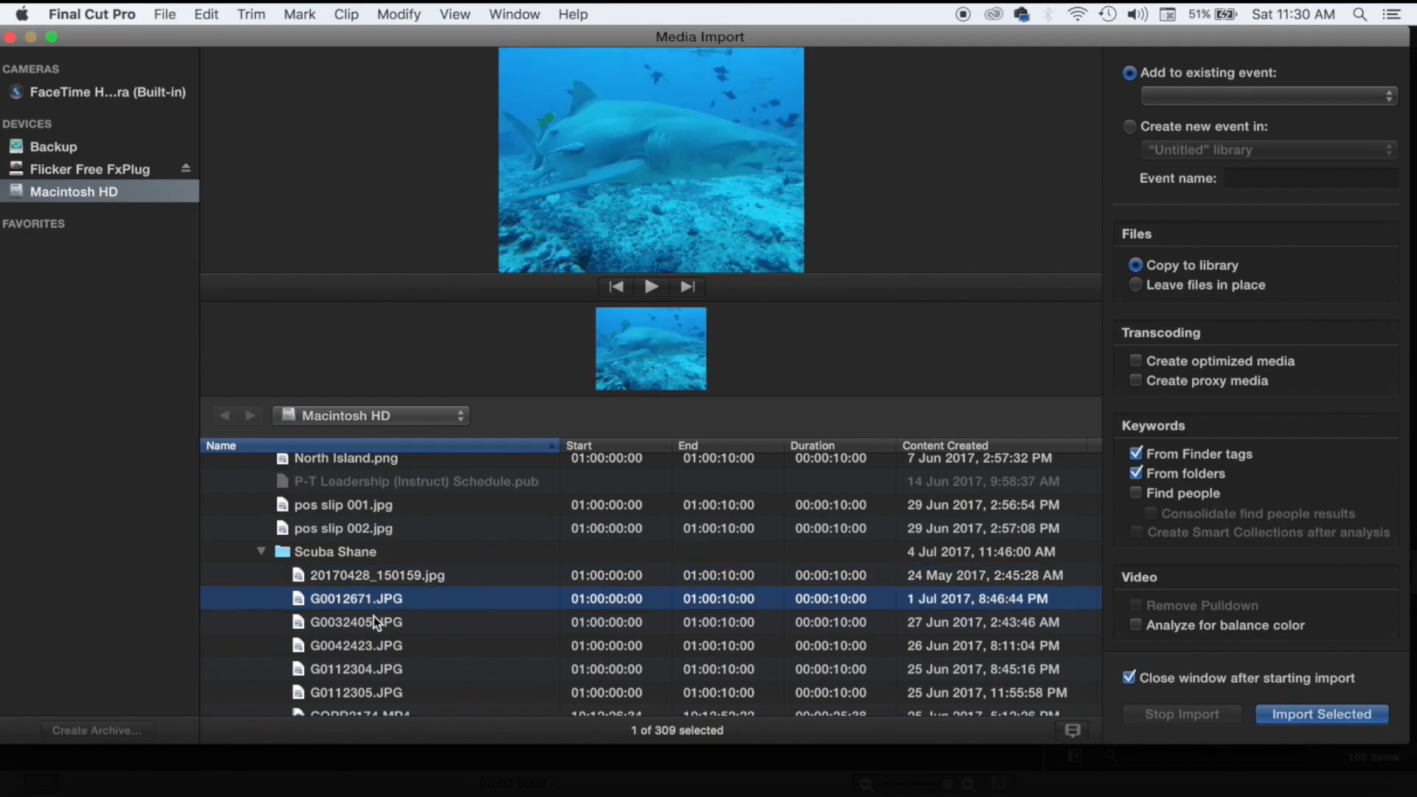
click(374, 623)
click(371, 654)
scroll(370, 644, down, 3)
scroll(370, 644, up, 2)
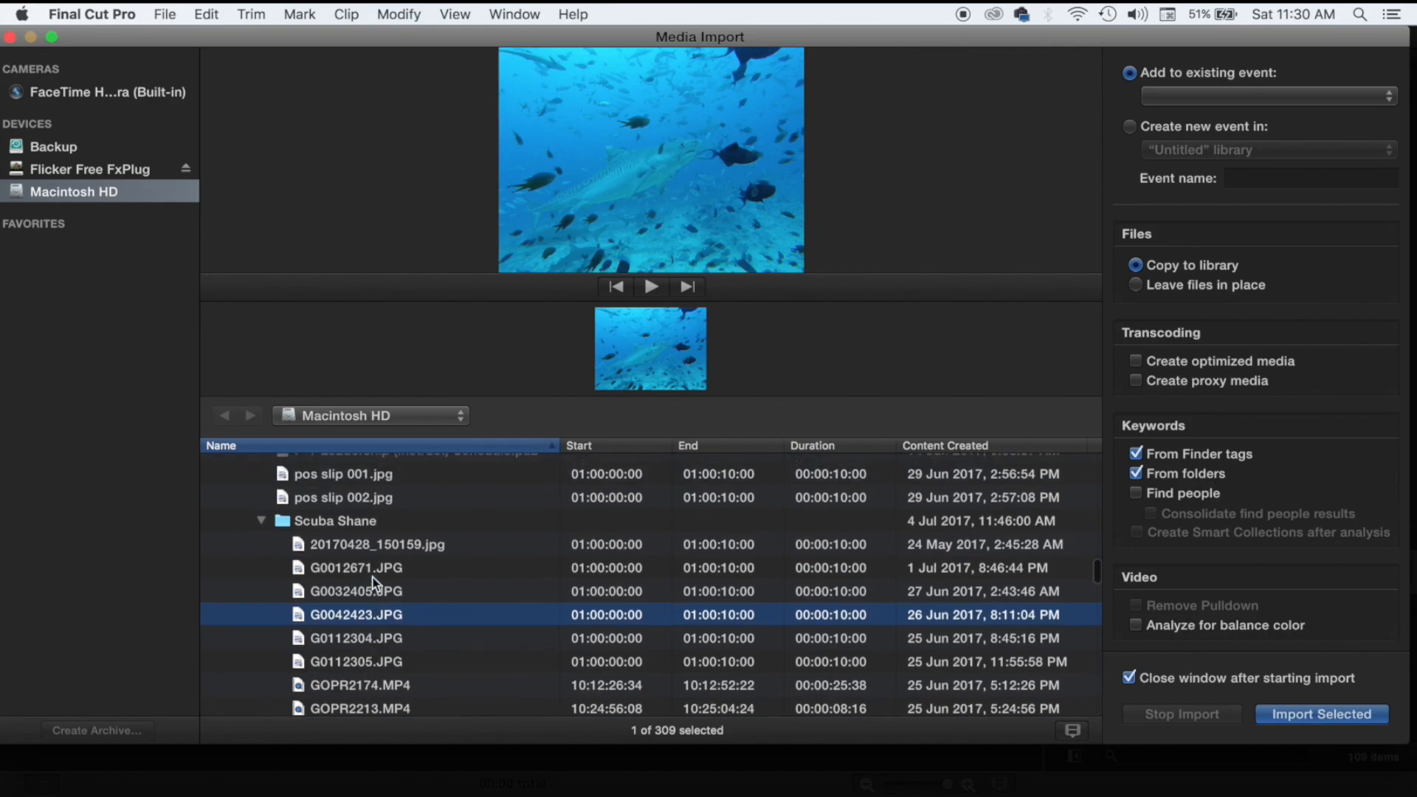
click(375, 546)
Select the 56 clips down through GOPR2708.MP4 for import.
scroll(380, 586, down, 10)
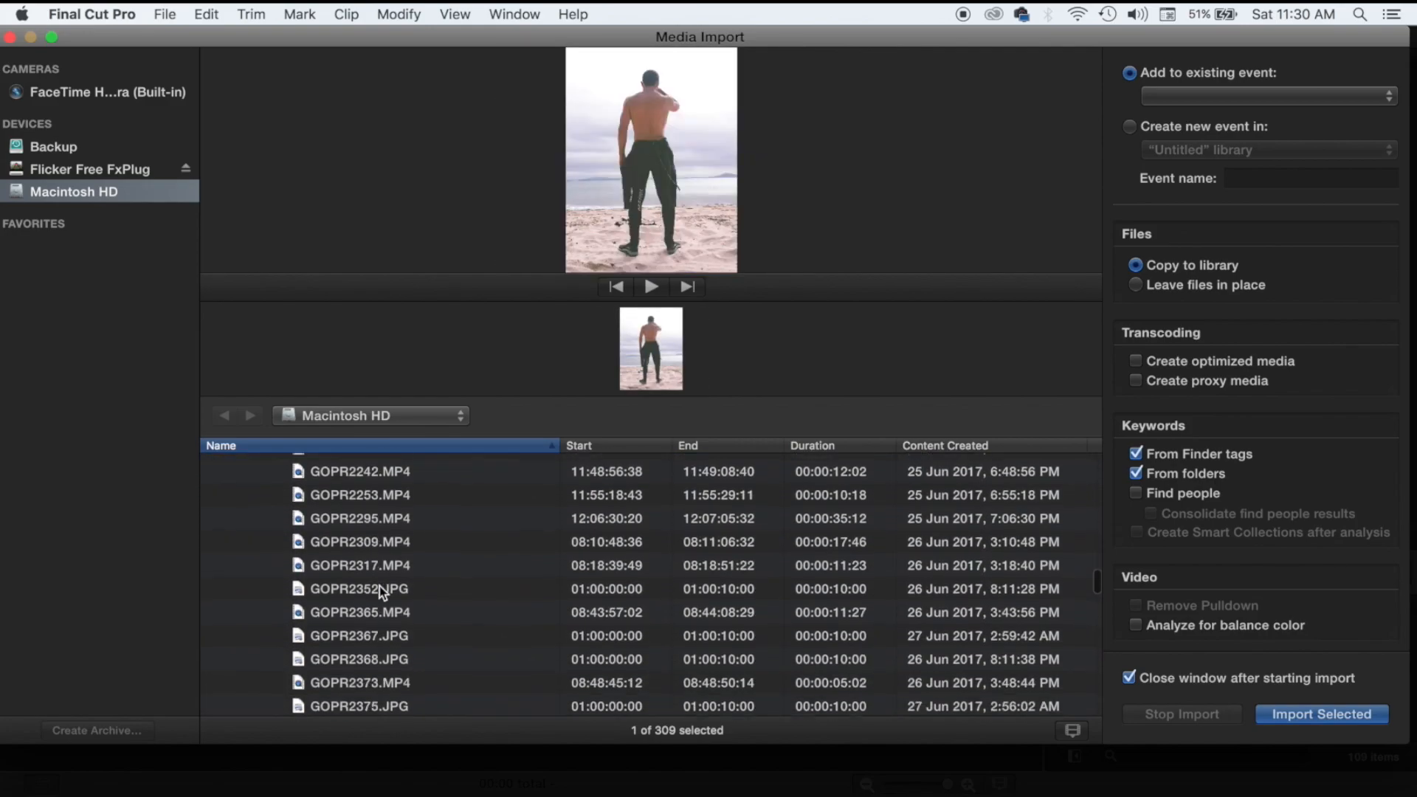
scroll(380, 586, down, 15)
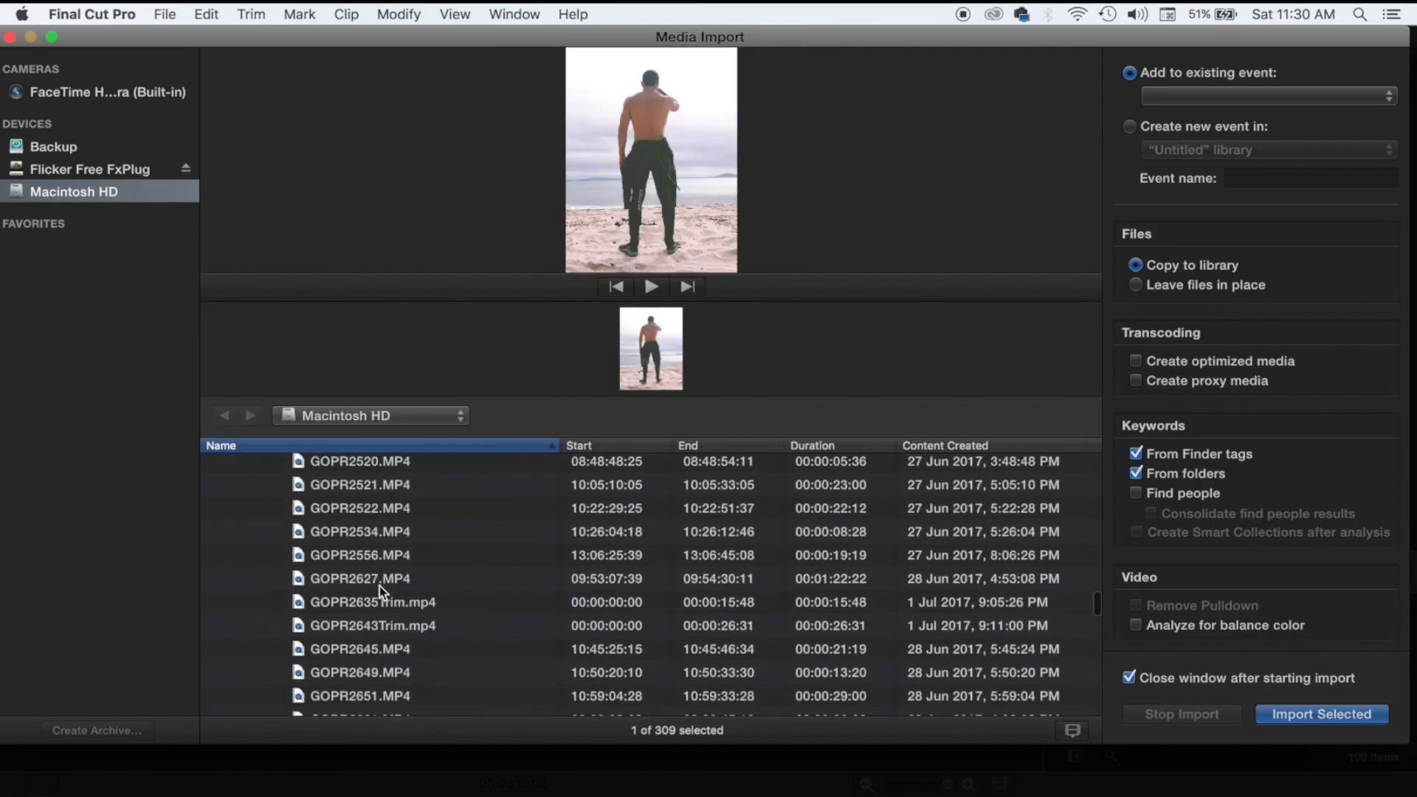
scroll(379, 586, down, 2)
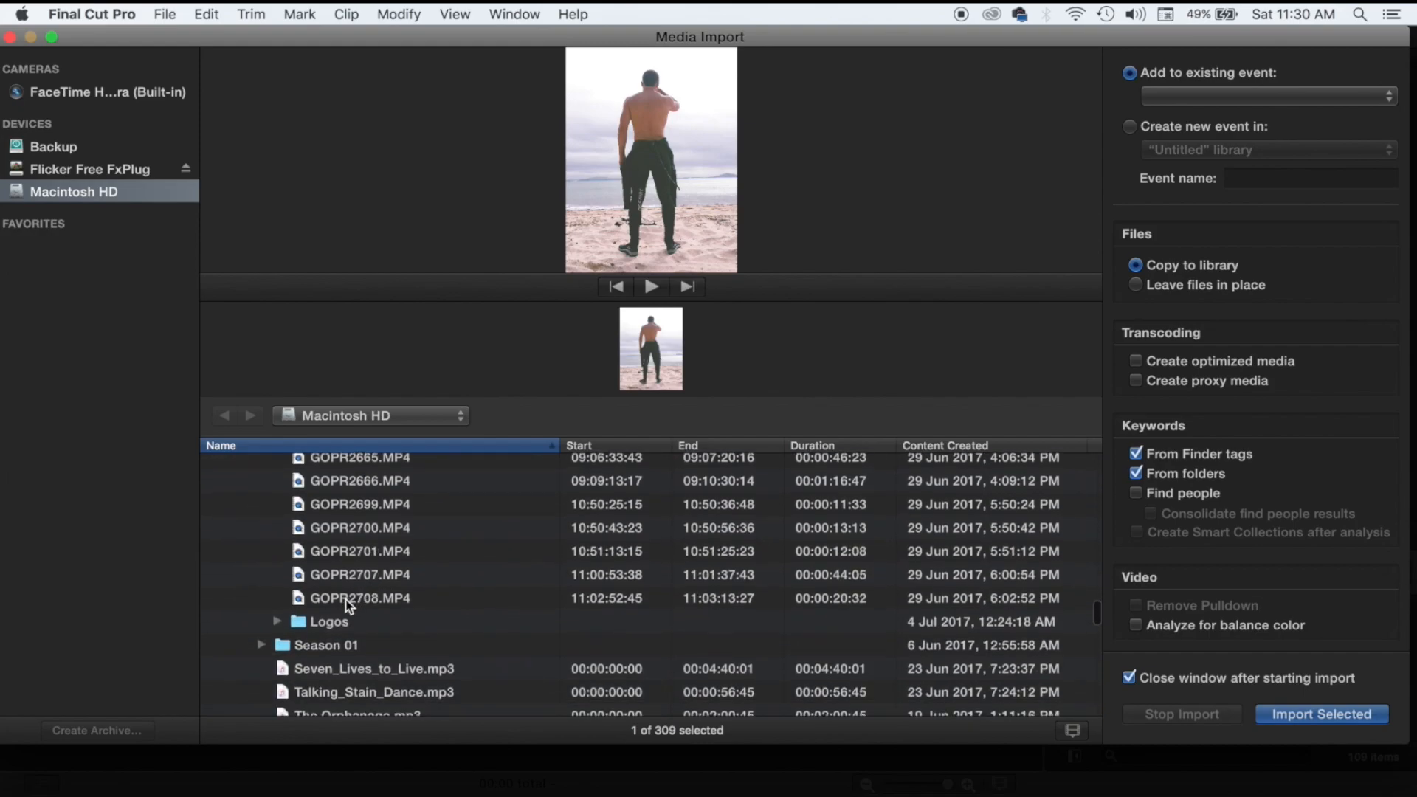
shift+click(345, 599)
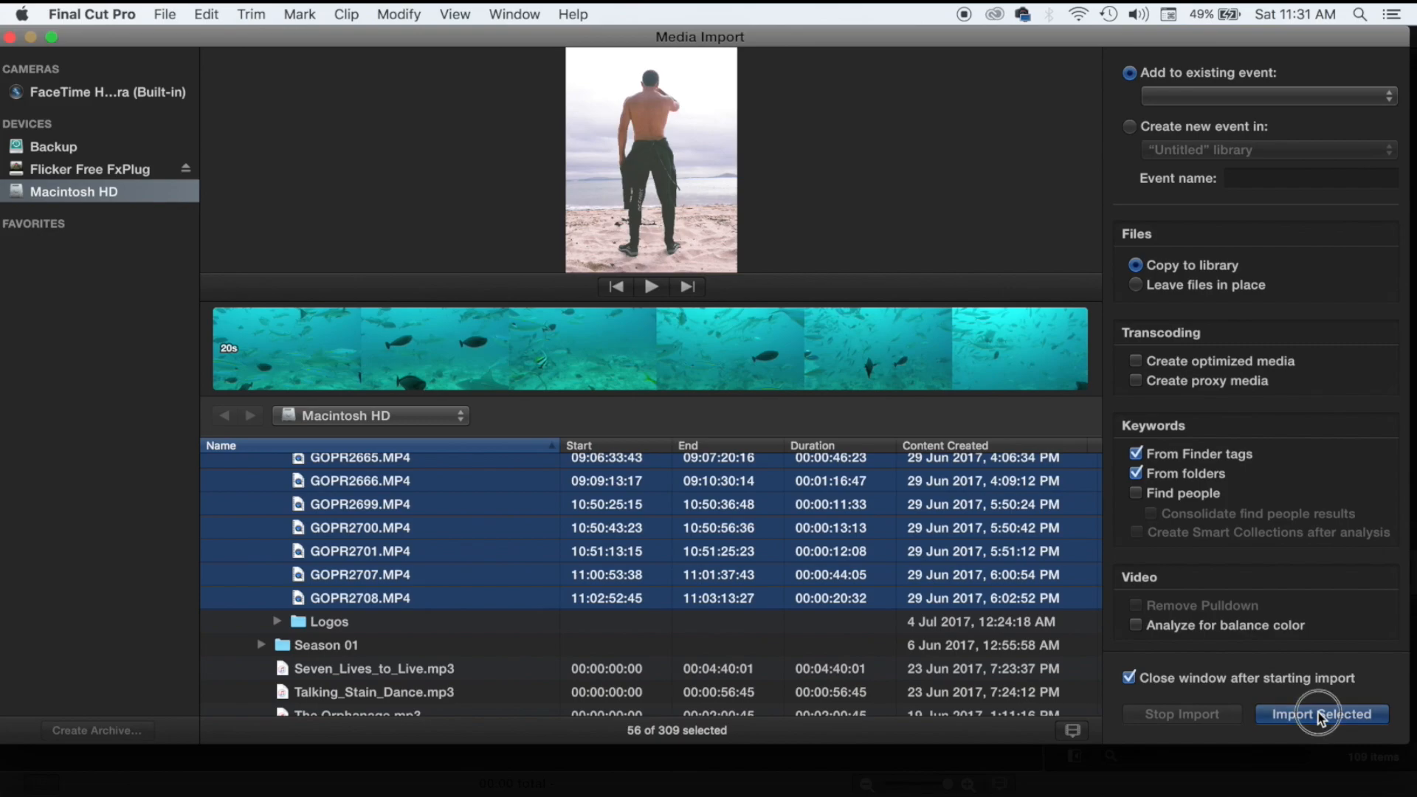
Import the selected clips into a new event named 'ScubaShane'.
click(1132, 126)
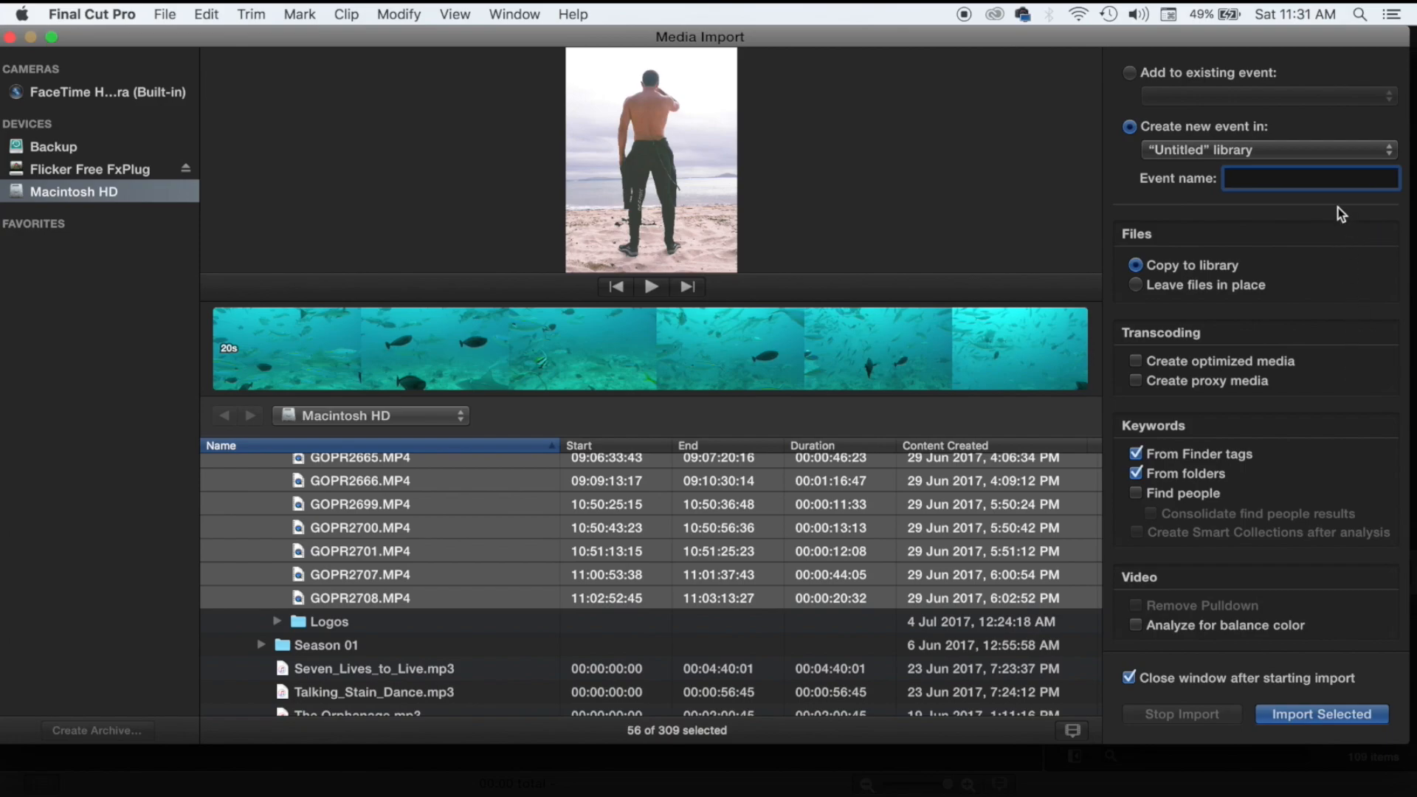
text(ScubaShane)
key(Return)
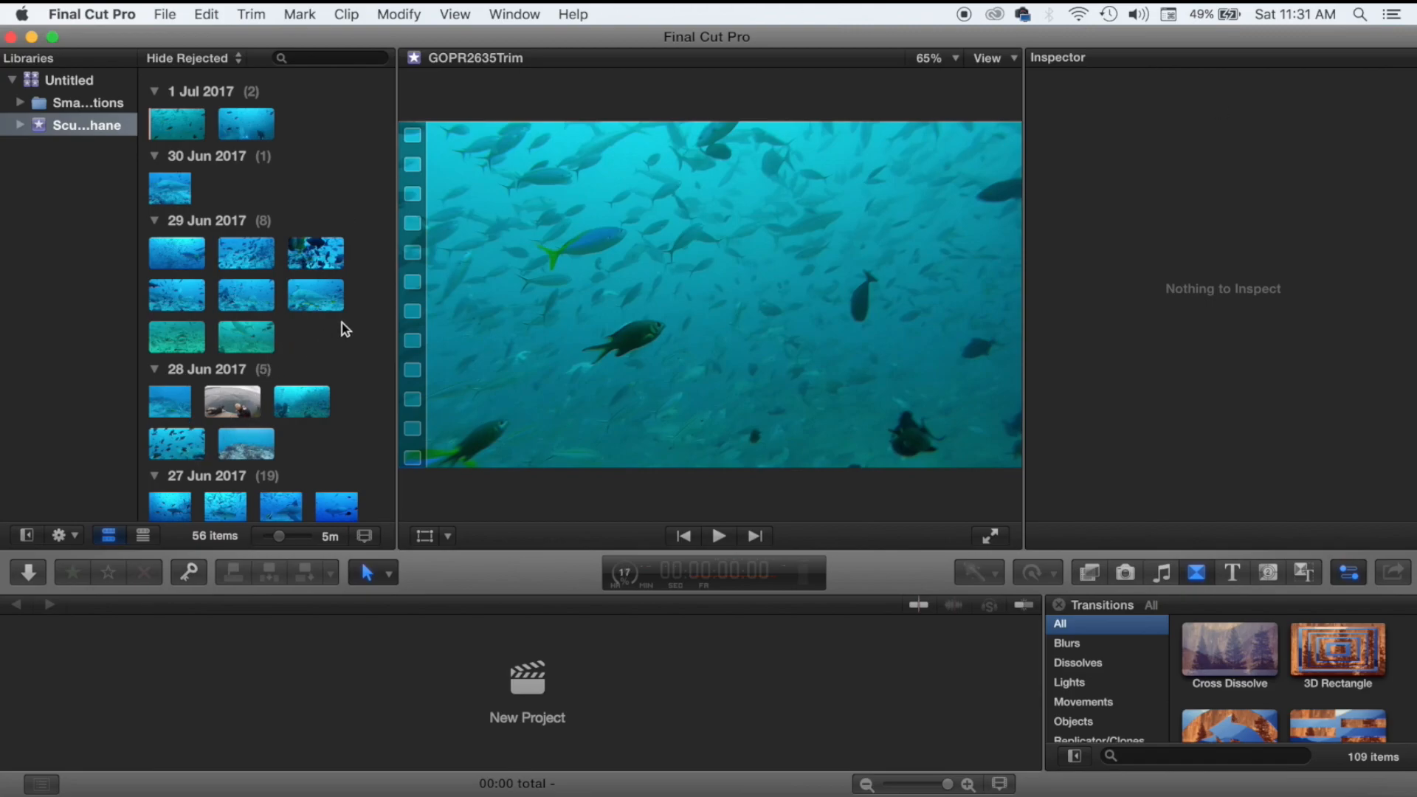
Browse the imported ScubaShane clips and check Background Tasks until importing reports idle.
scroll(343, 321, down, 5)
scroll(342, 322, up, 3)
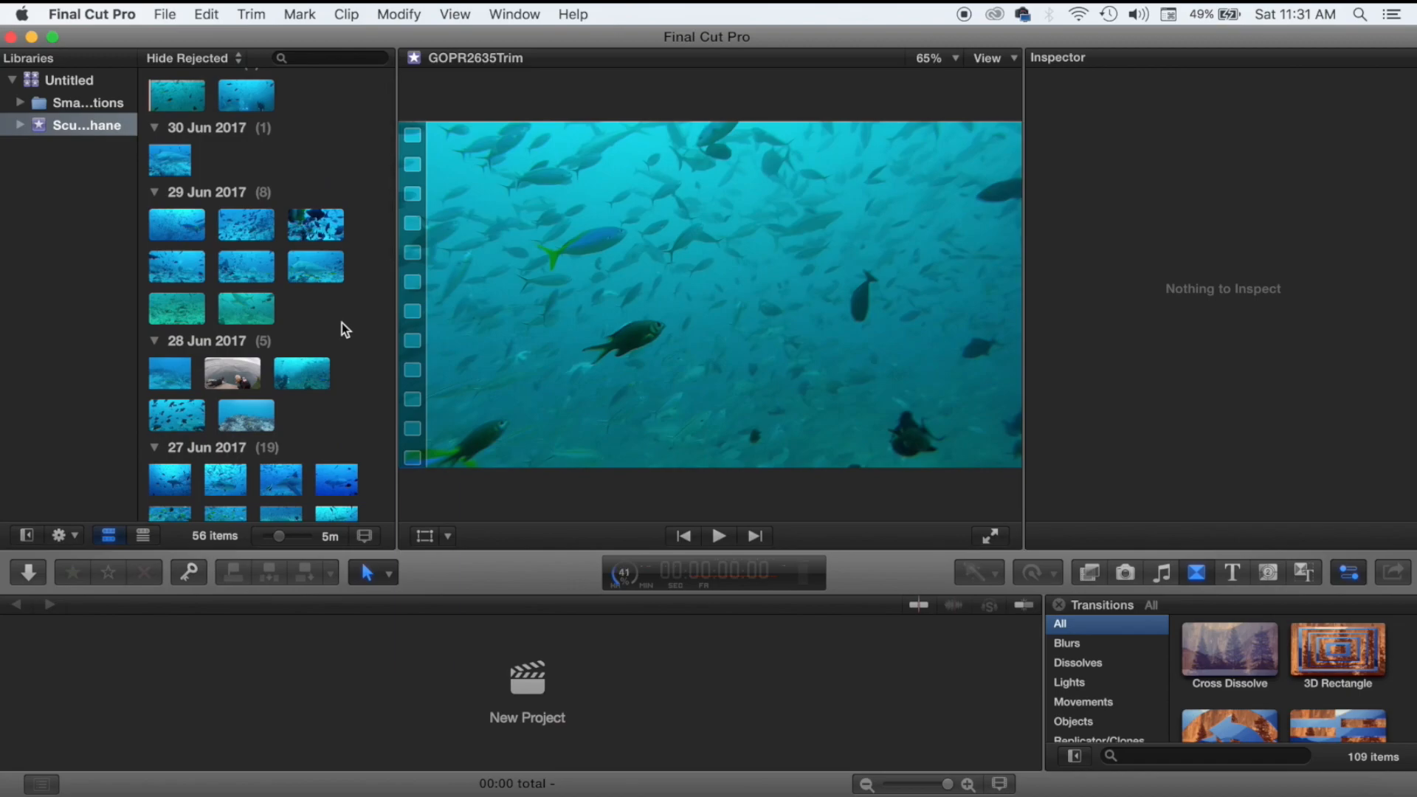
scroll(343, 322, down, 2)
scroll(342, 328, down, 4)
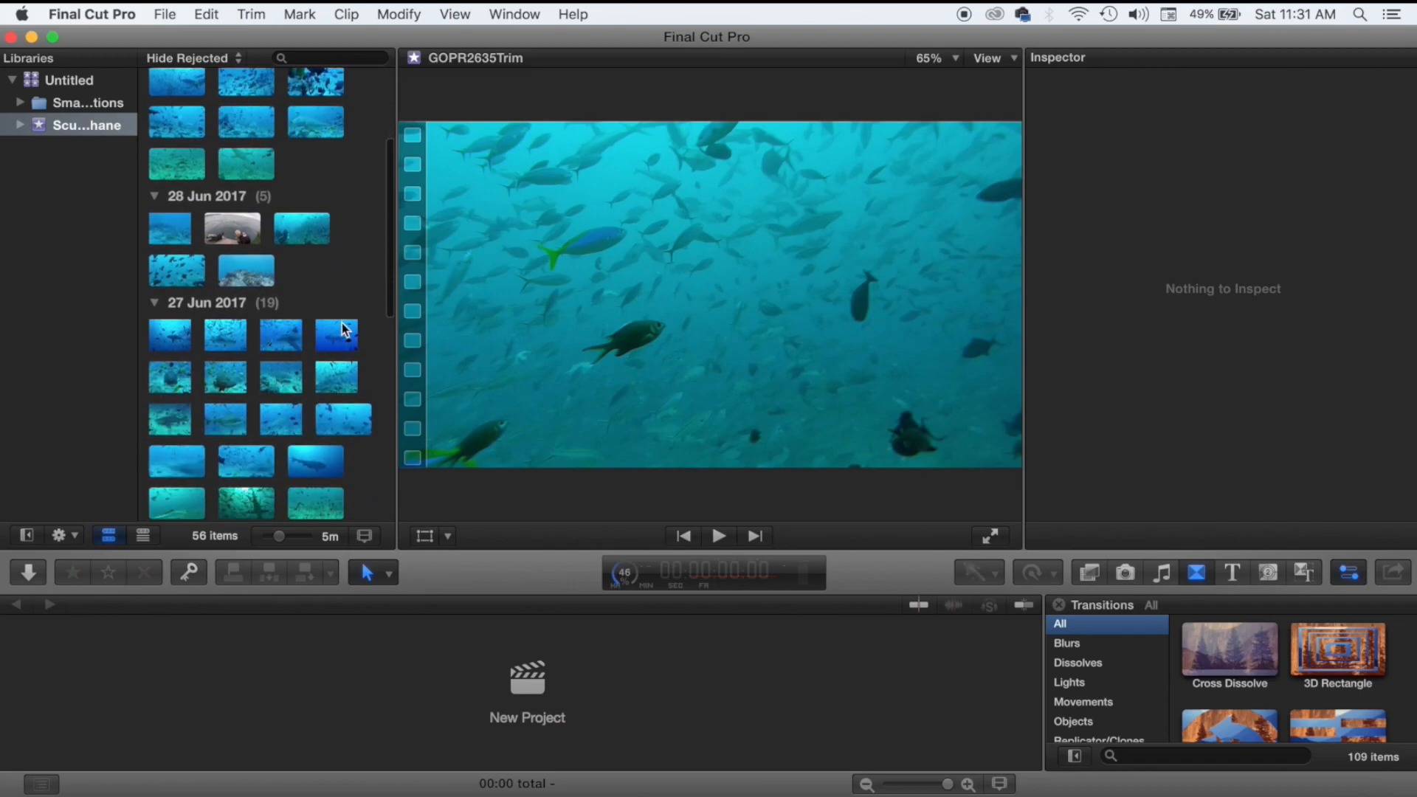
scroll(342, 324, down, 5)
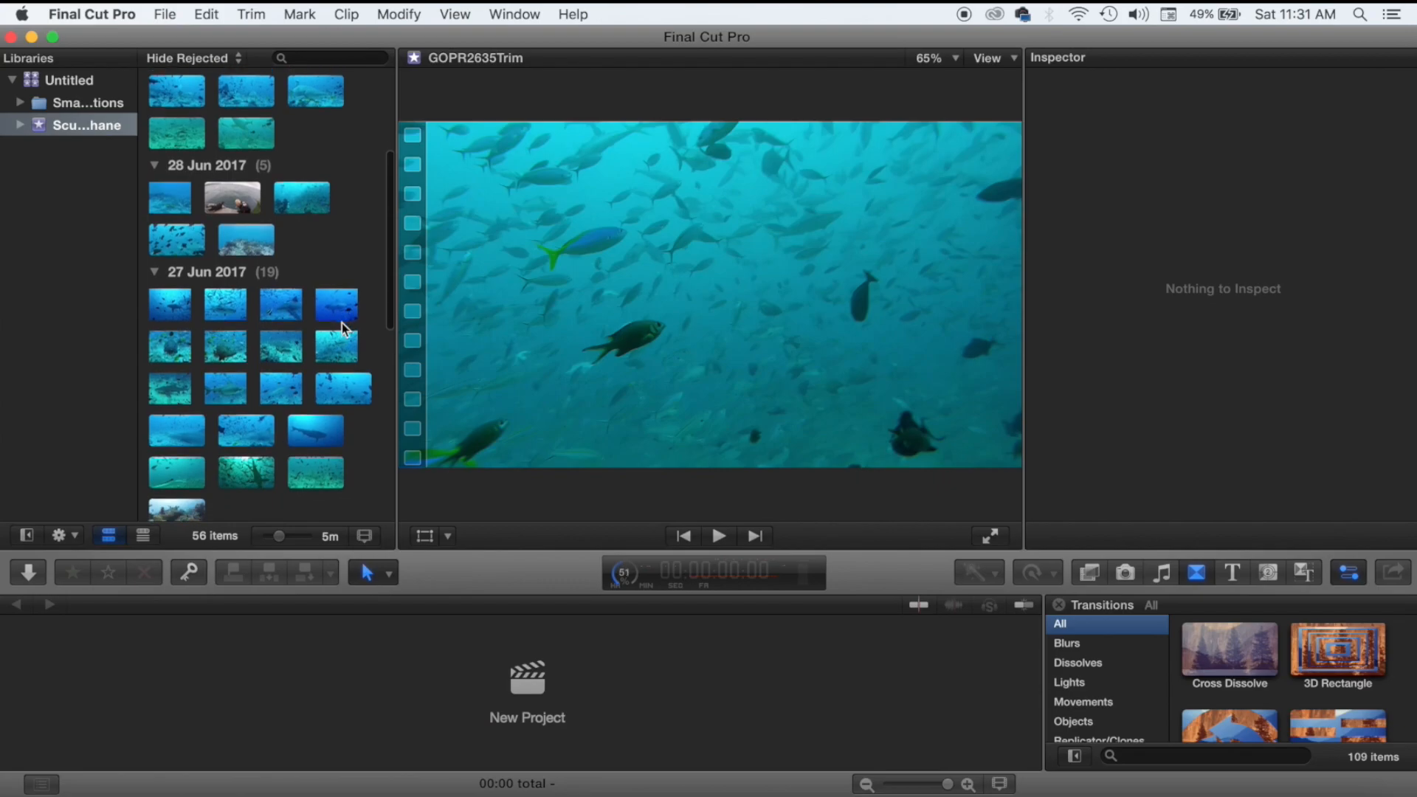
scroll(342, 321, down, 5)
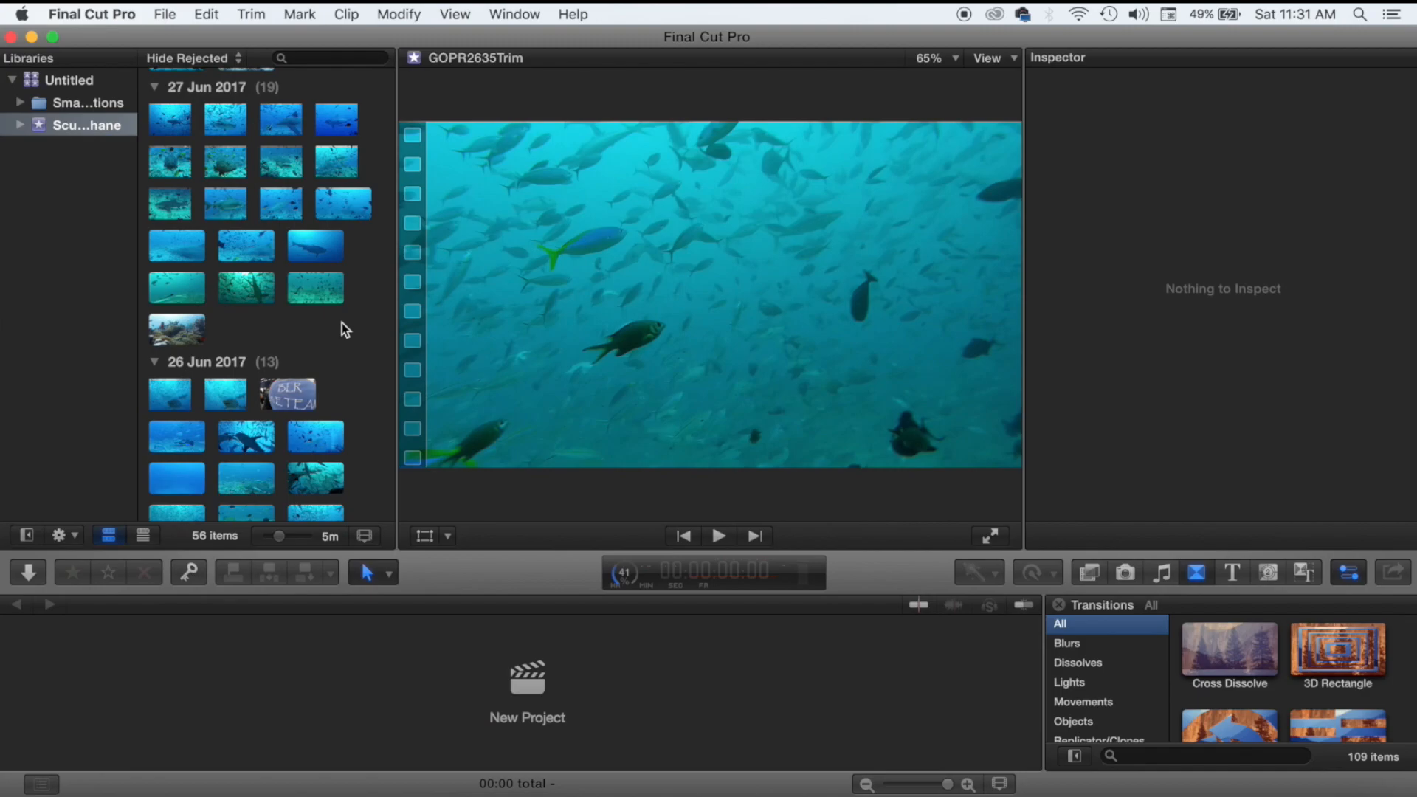
scroll(343, 322, down, 1)
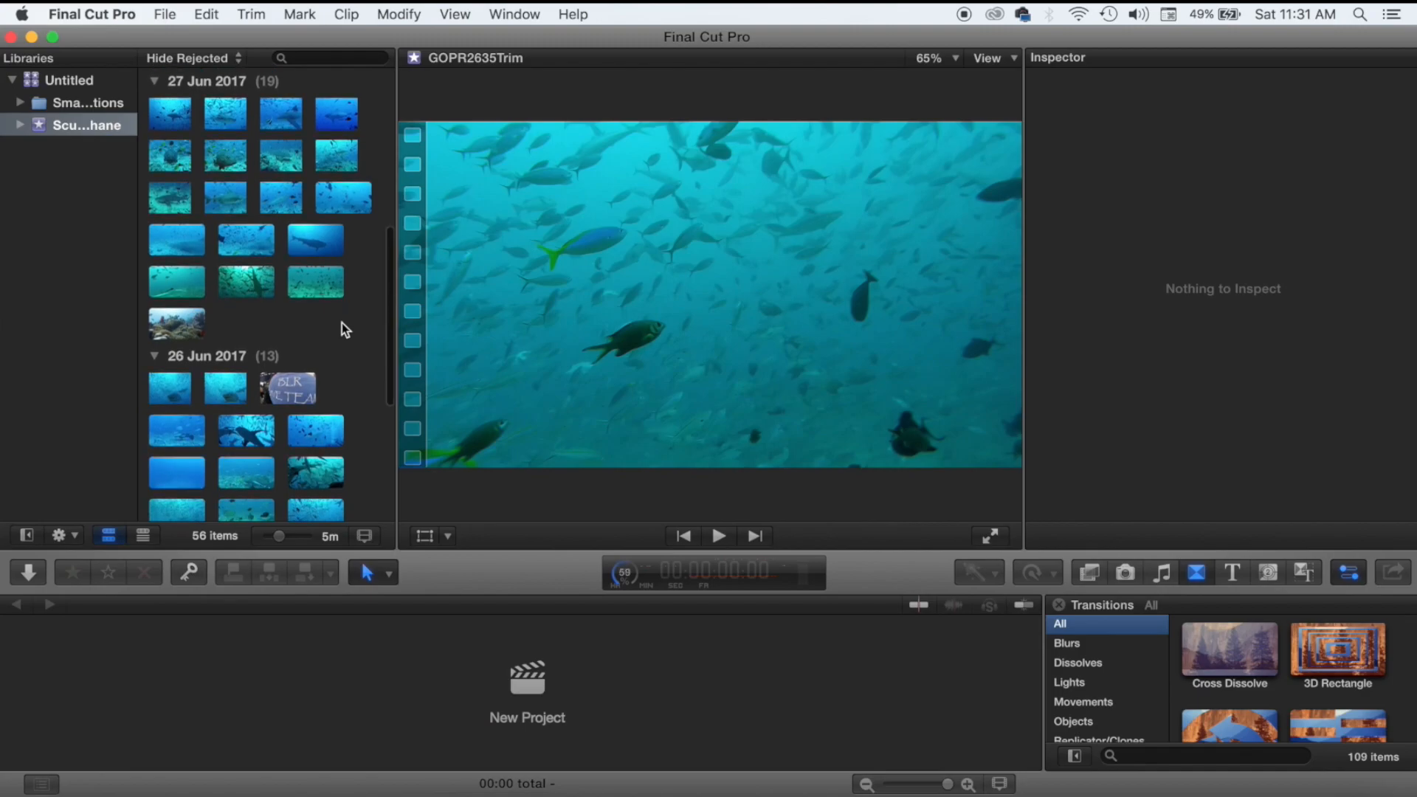
scroll(342, 324, down, 4)
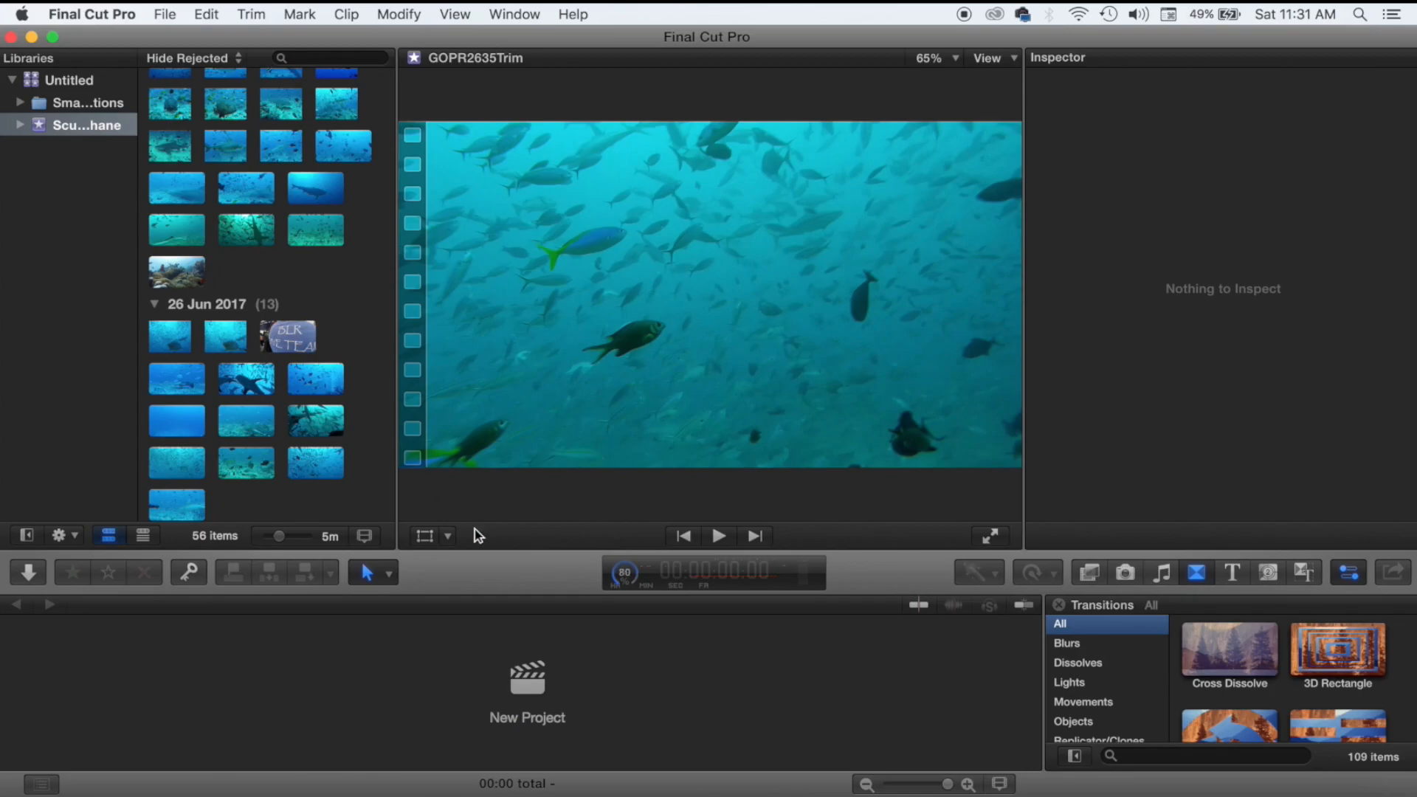
click(631, 587)
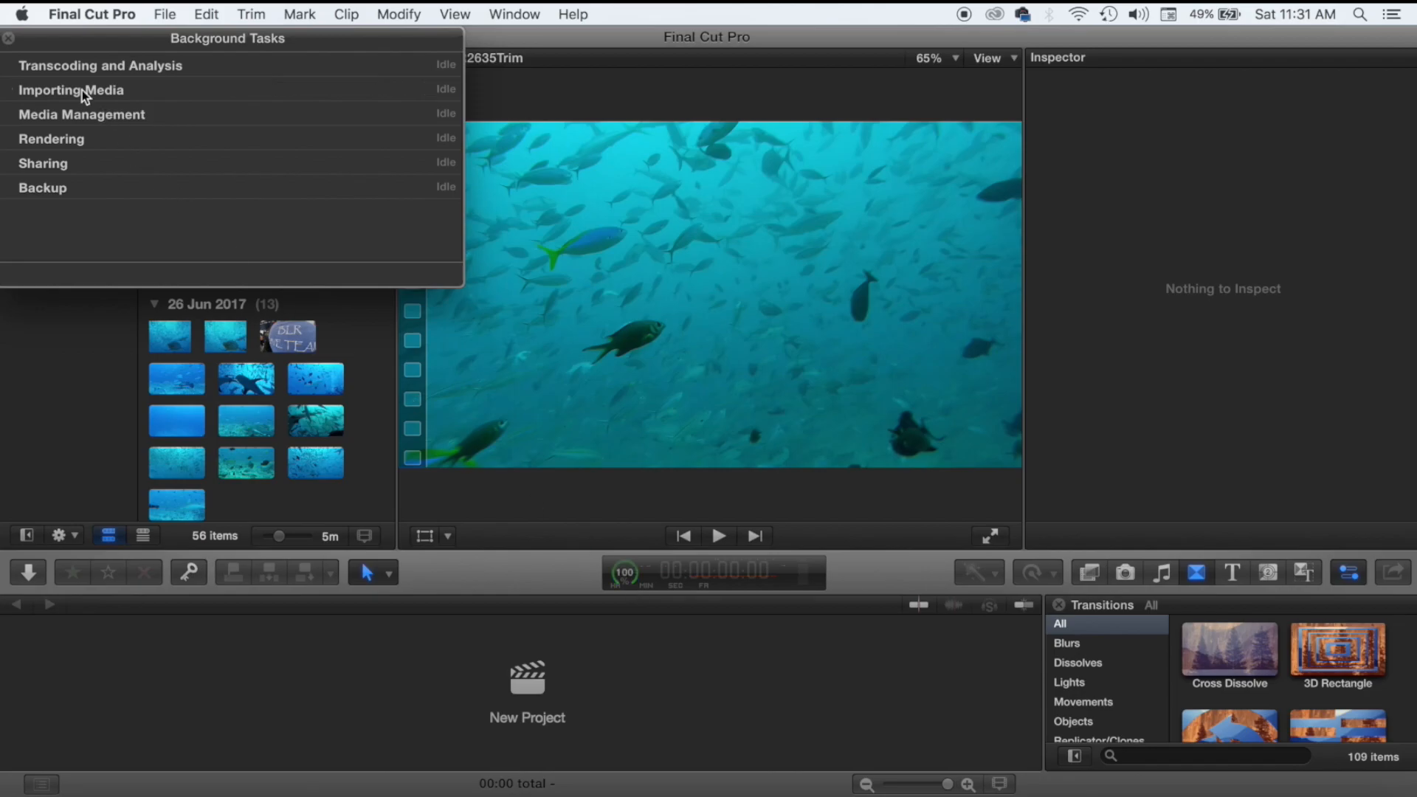
click(8, 38)
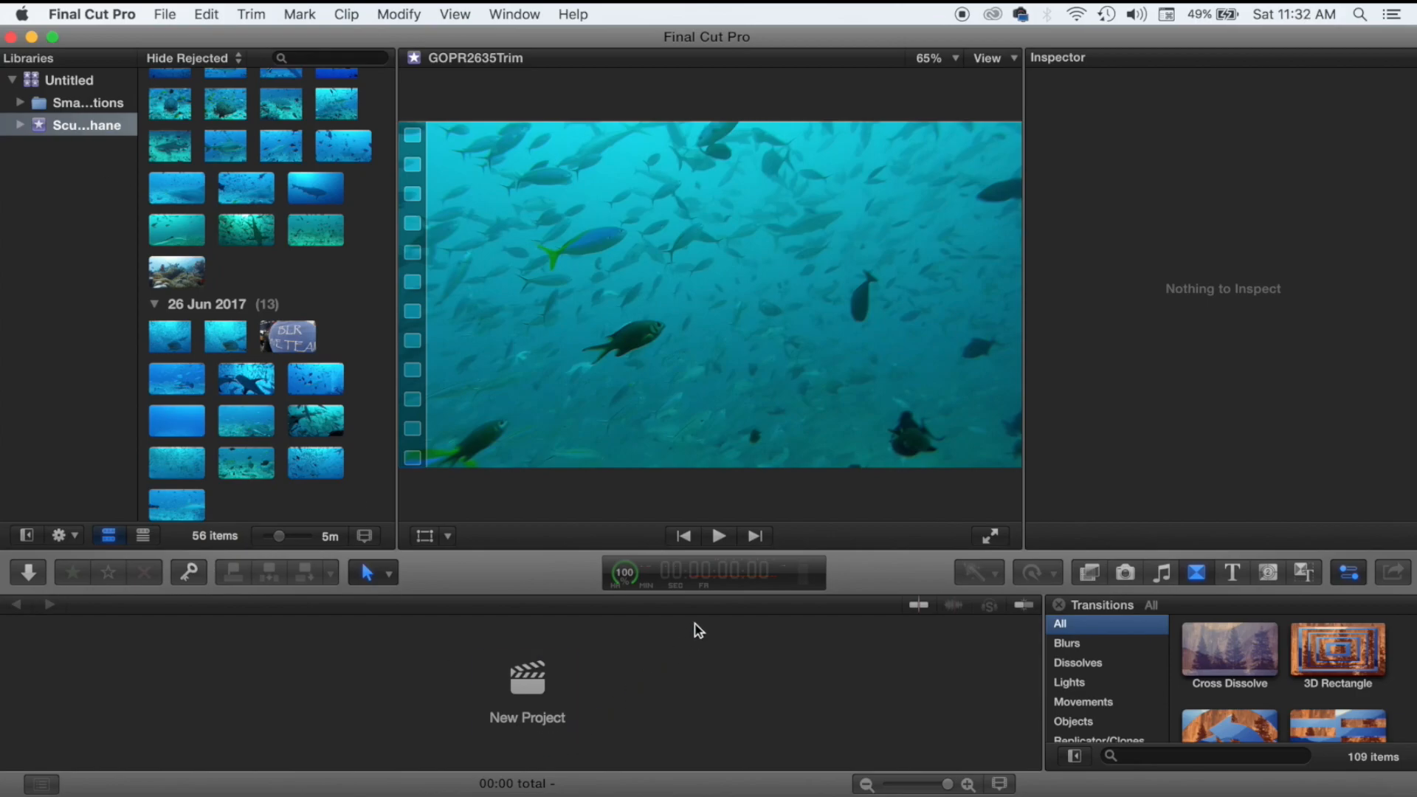
click(625, 570)
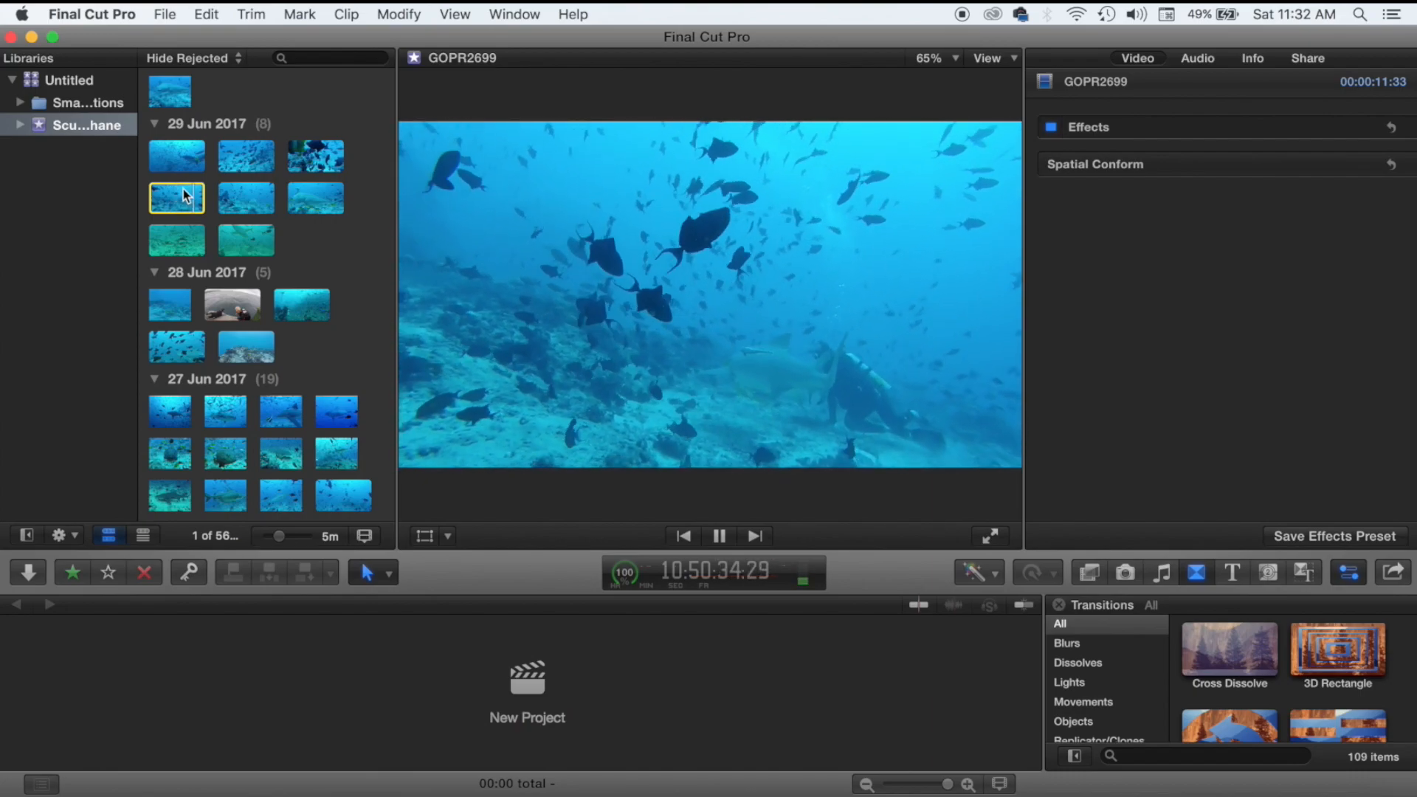
Play shark clips GOPR2700 and GOPR2701 in the viewer, pausing partway through GOPR2701.
click(234, 195)
key(space)
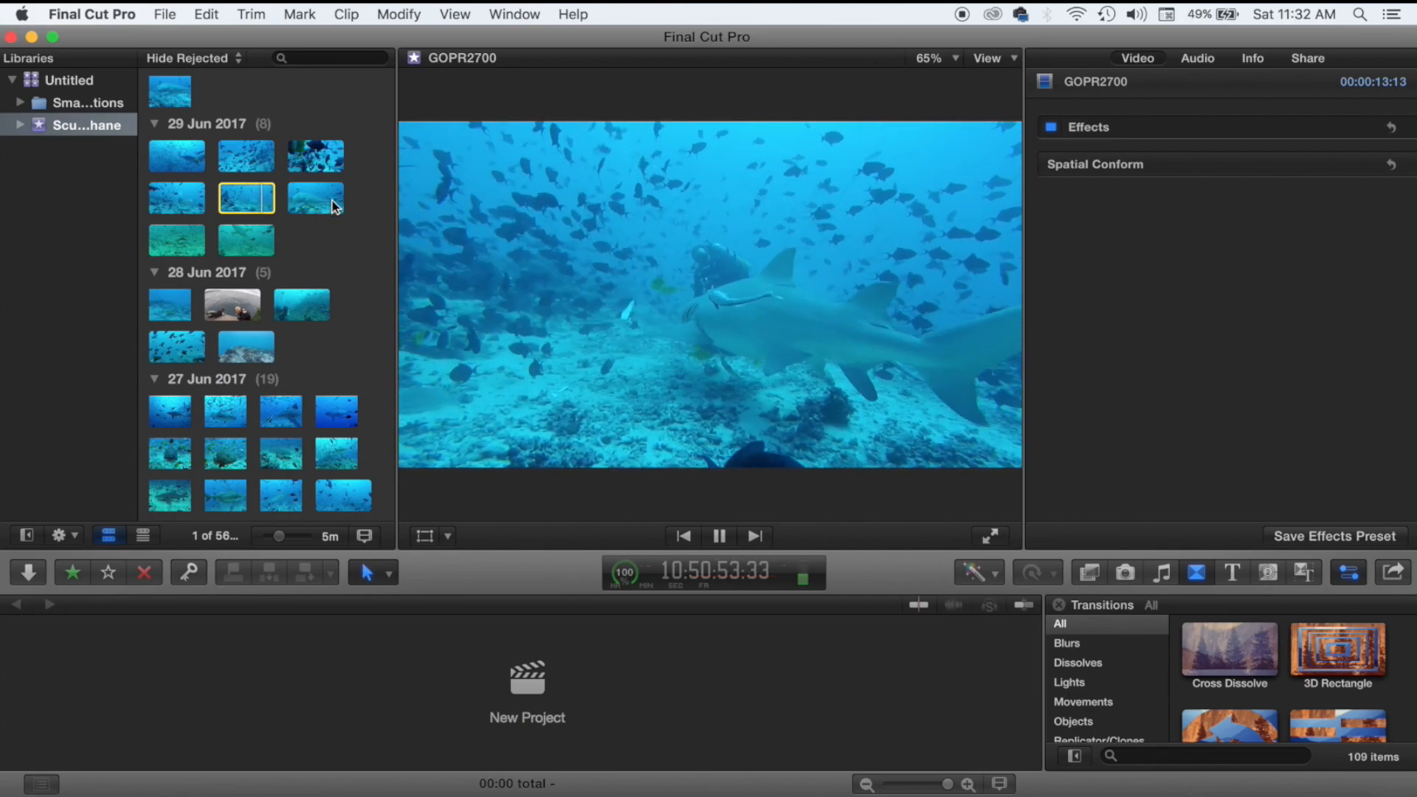
click(316, 189)
key(space)
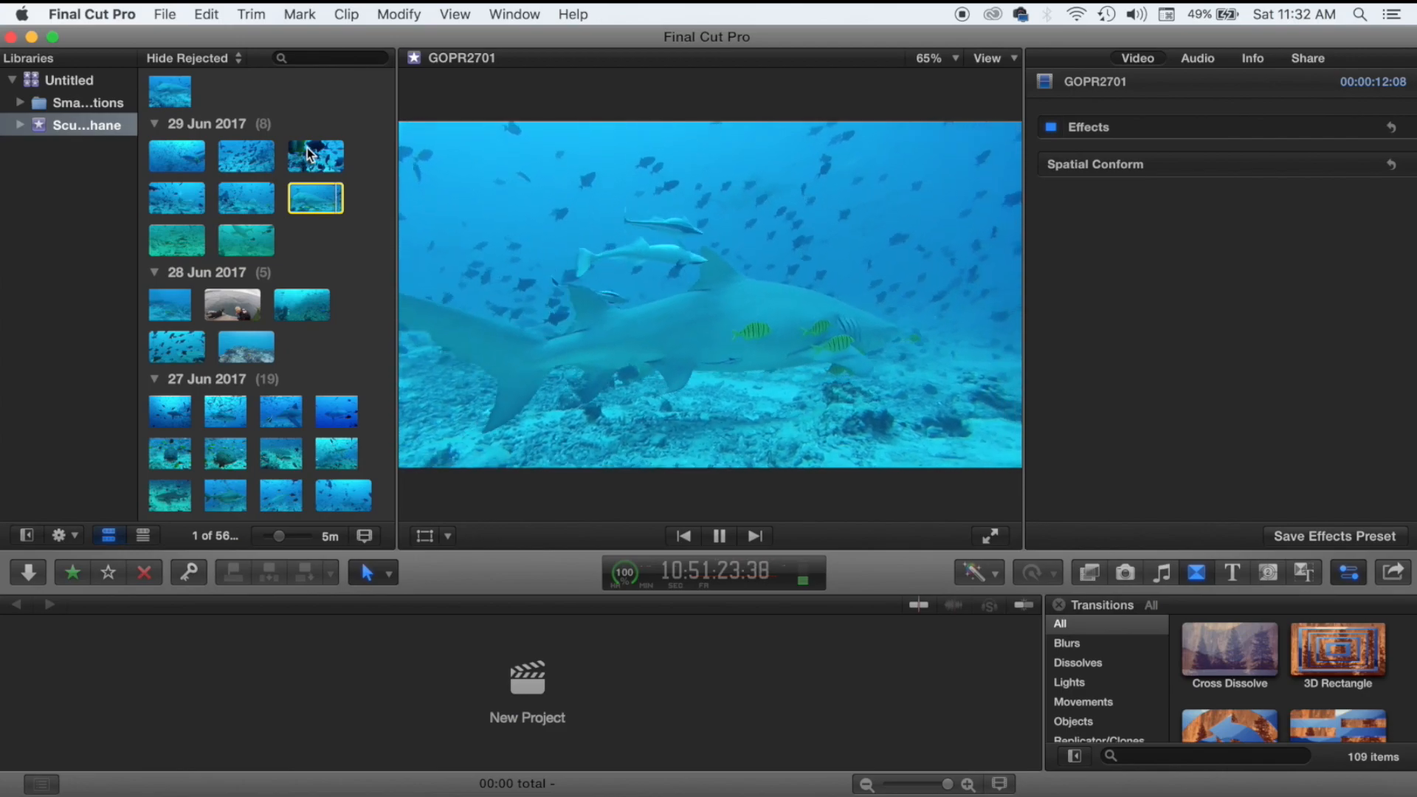
key(space)
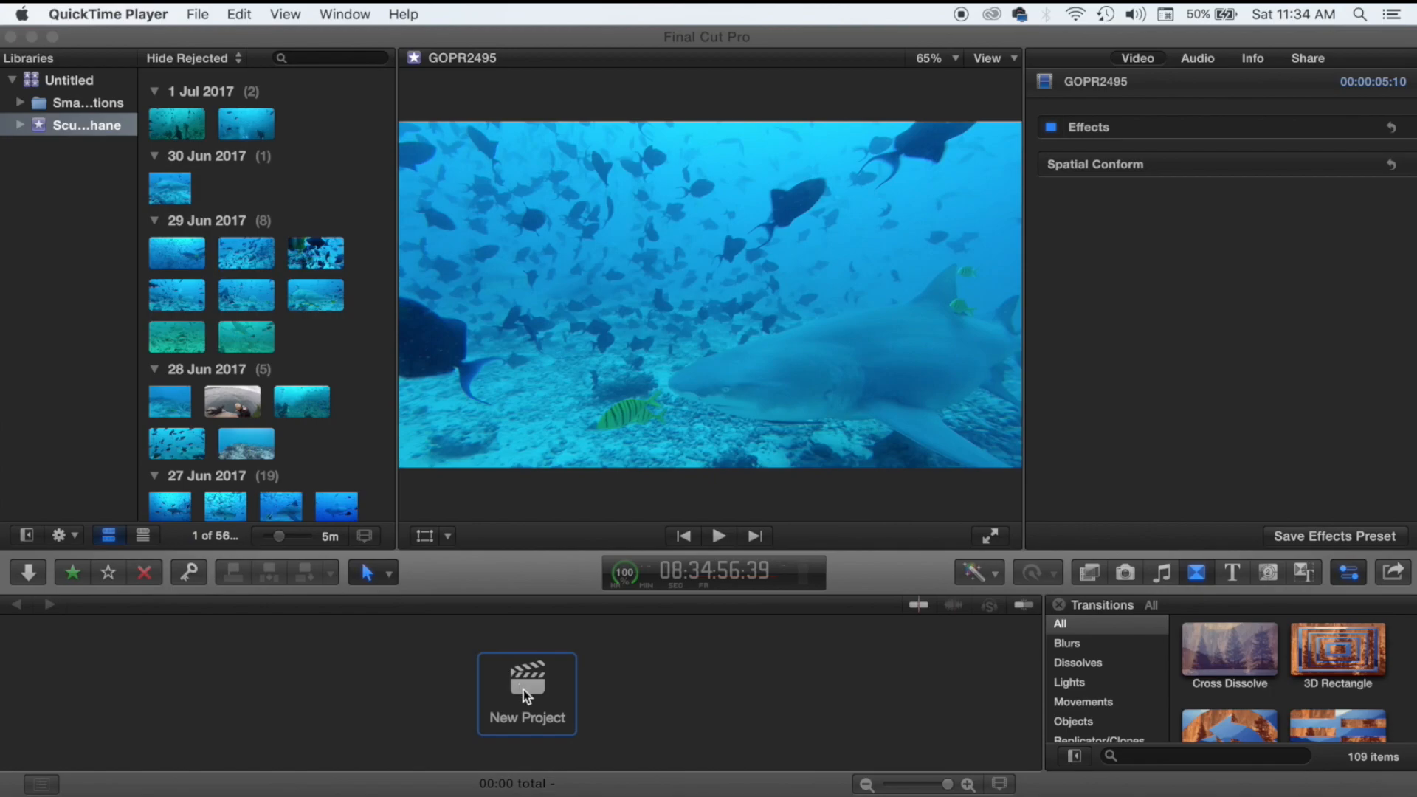
Create a new project named 'ScubaShane' (1080p HD, 23.98p, Stereo).
click(524, 689)
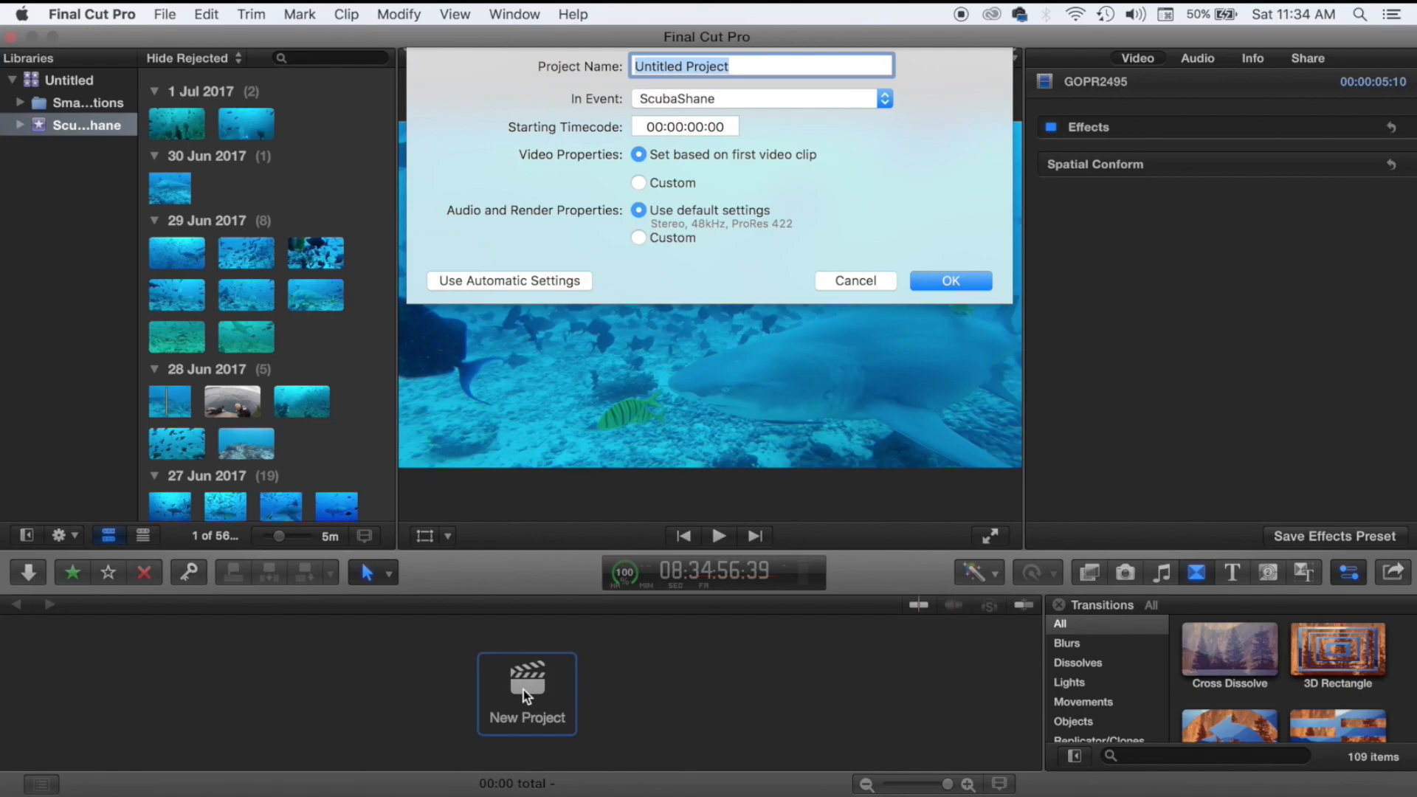
text(ScubaShane)
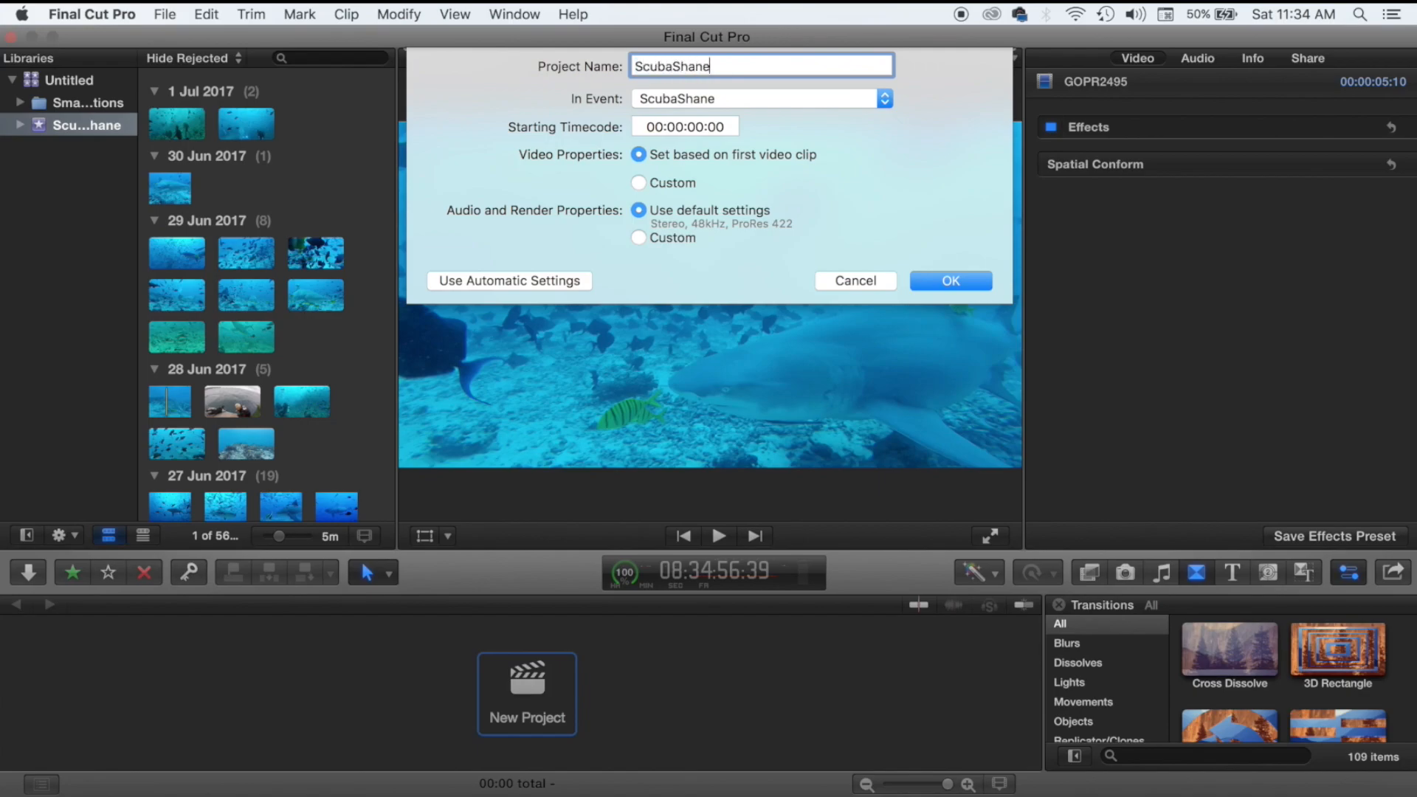
click(946, 278)
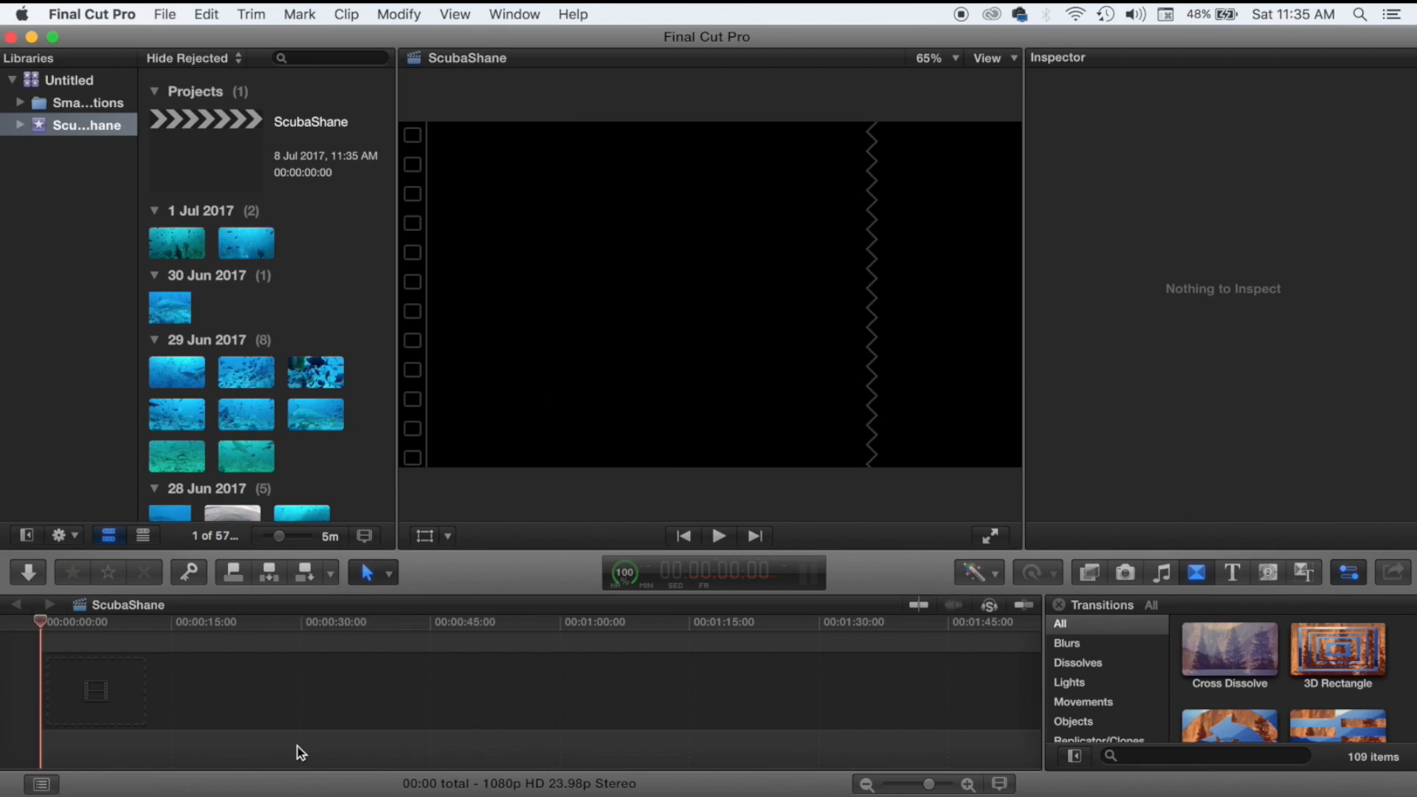
Scroll to the 27 Jun 2017 clips, select GOPR2520, then play GOPR2534.
scroll(299, 399, down, 3)
scroll(298, 398, down, 15)
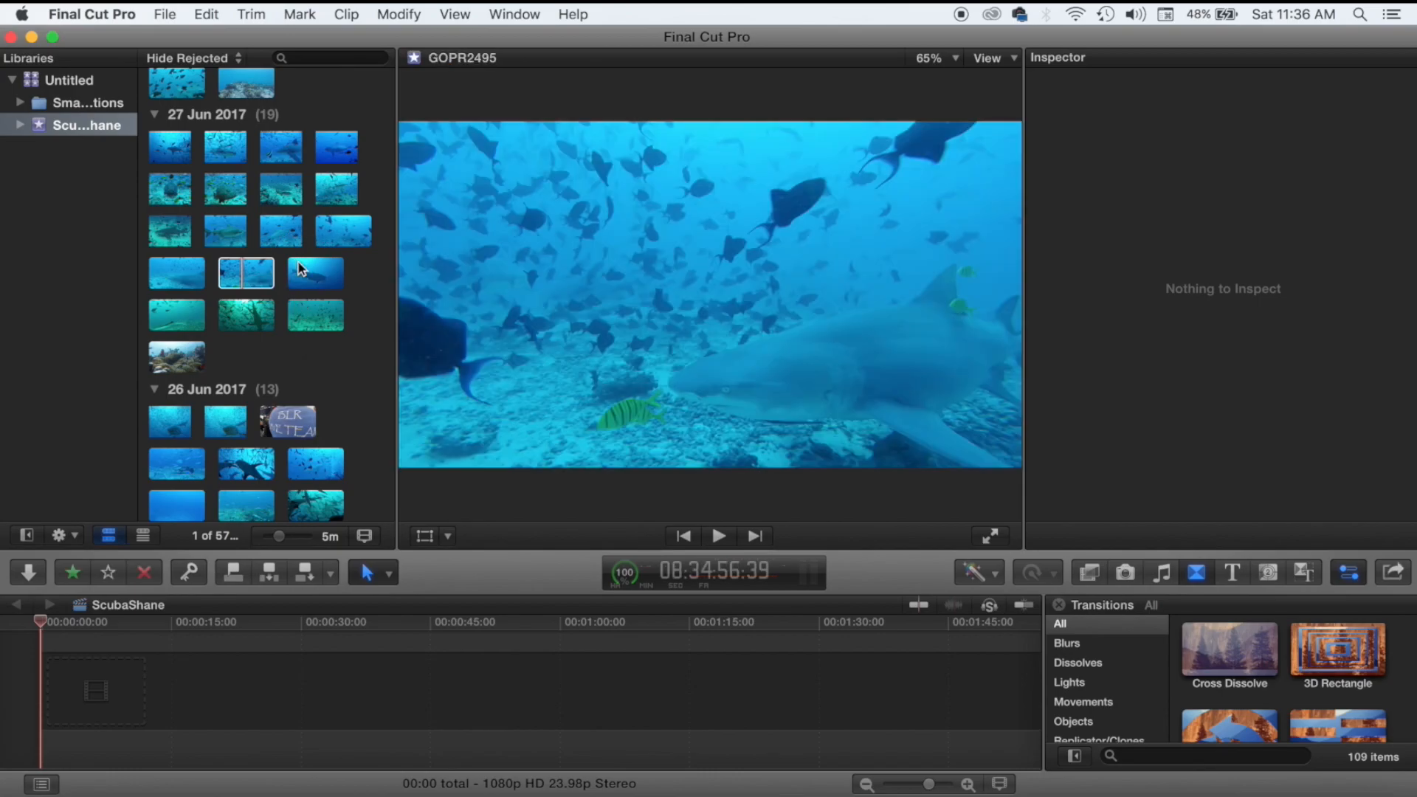
click(321, 275)
click(332, 321)
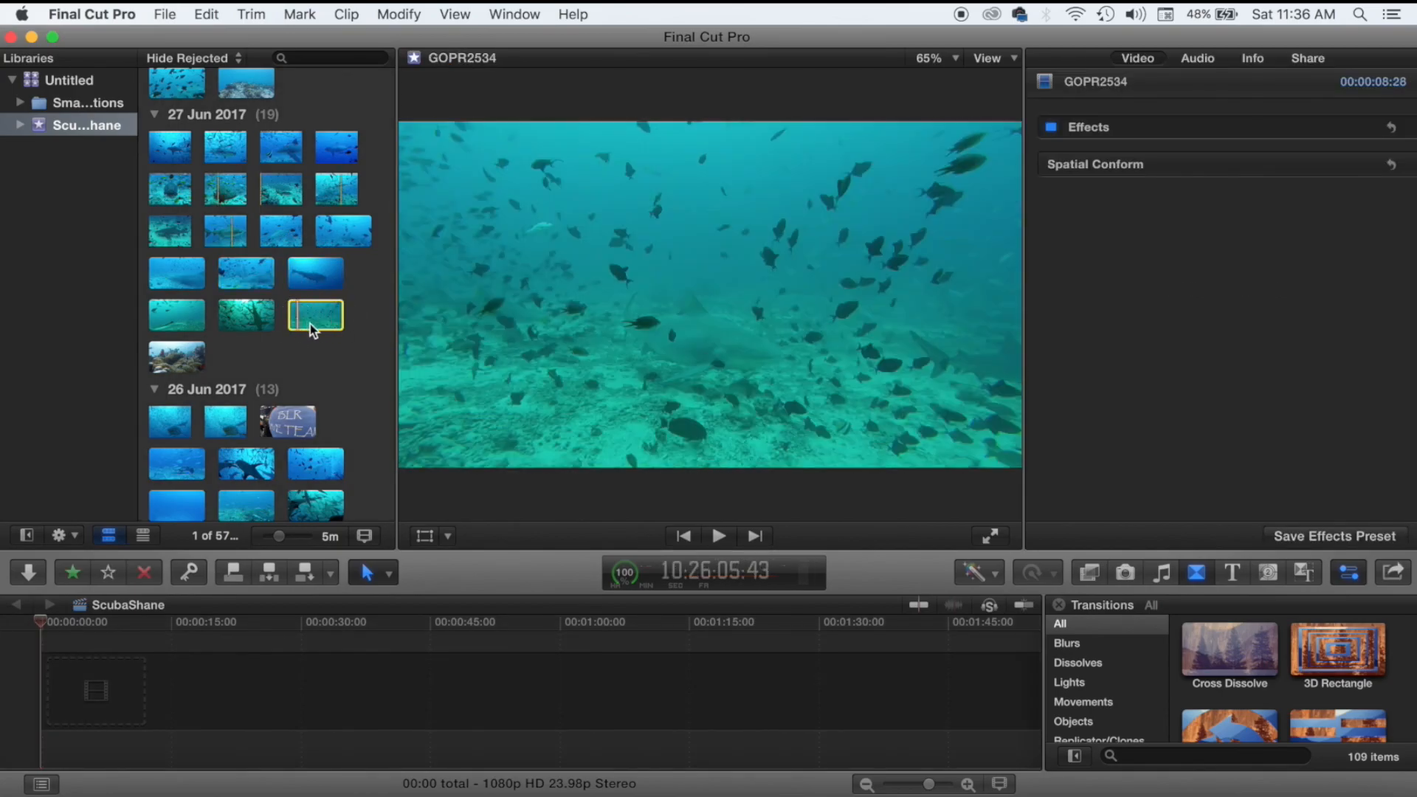
key(space)
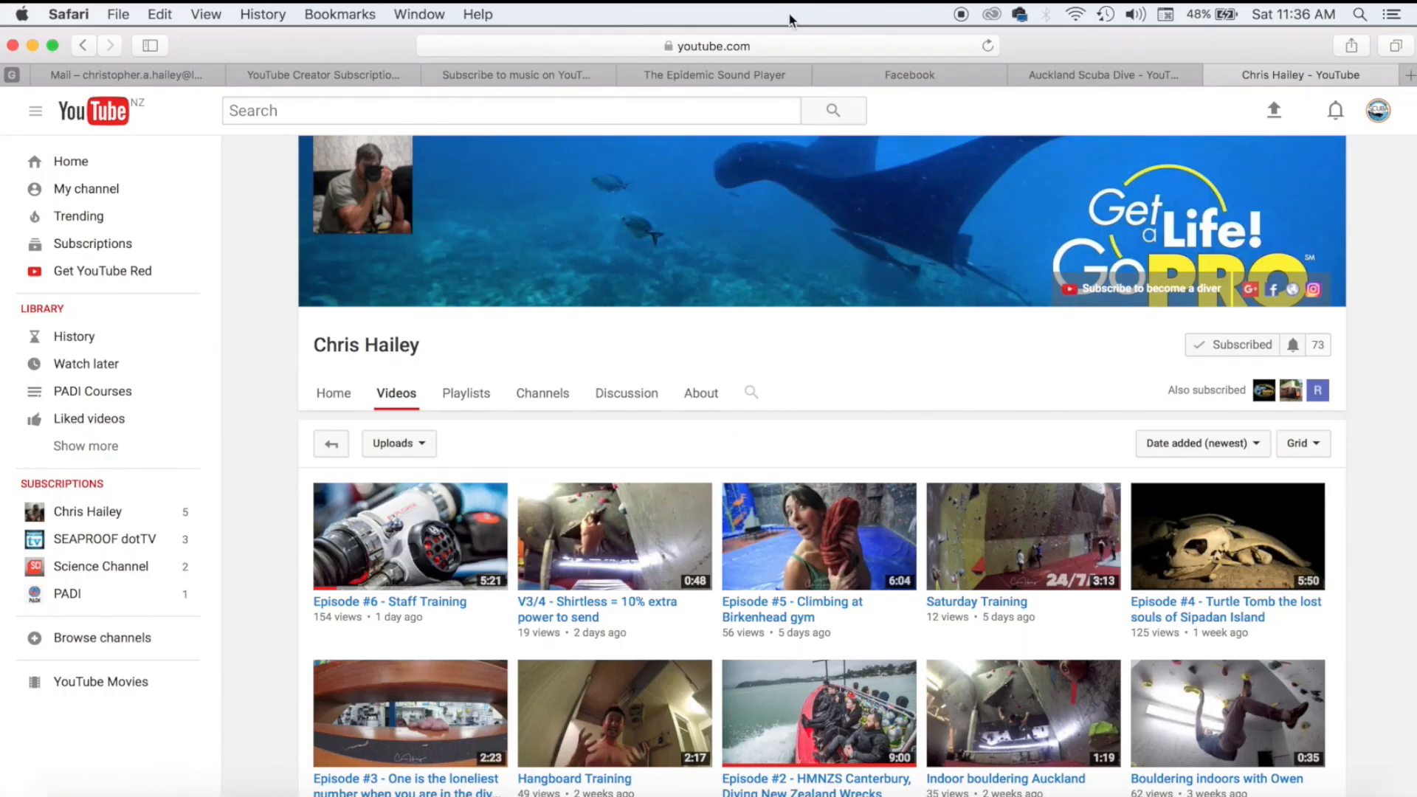
Switch to Safari's Epidemic Sound Player tab with the track 'Sidney' loaded.
click(716, 75)
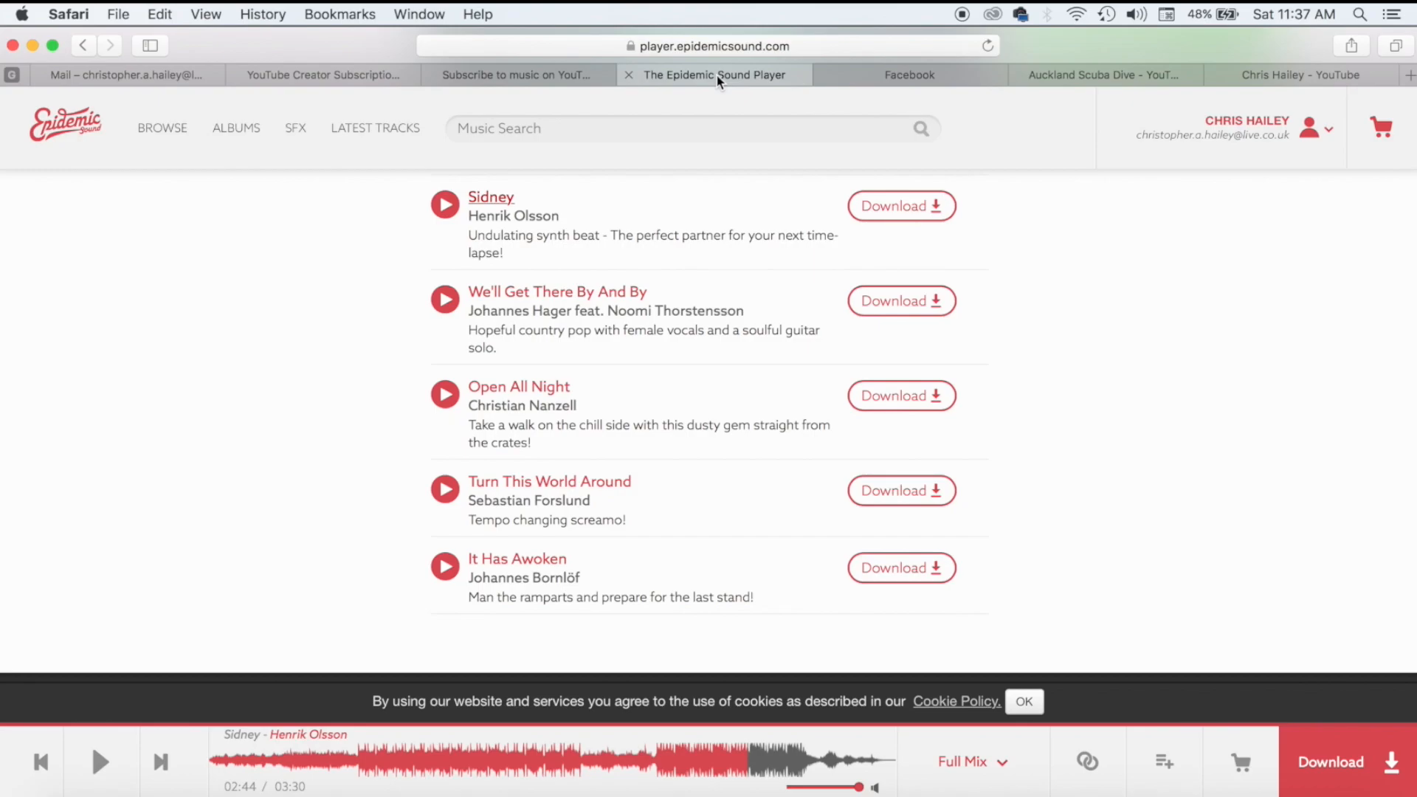
In Staff Picks, preview Be Free With Me, then play Sidney and skip to about 01:12.
scroll(680, 249, up, 3)
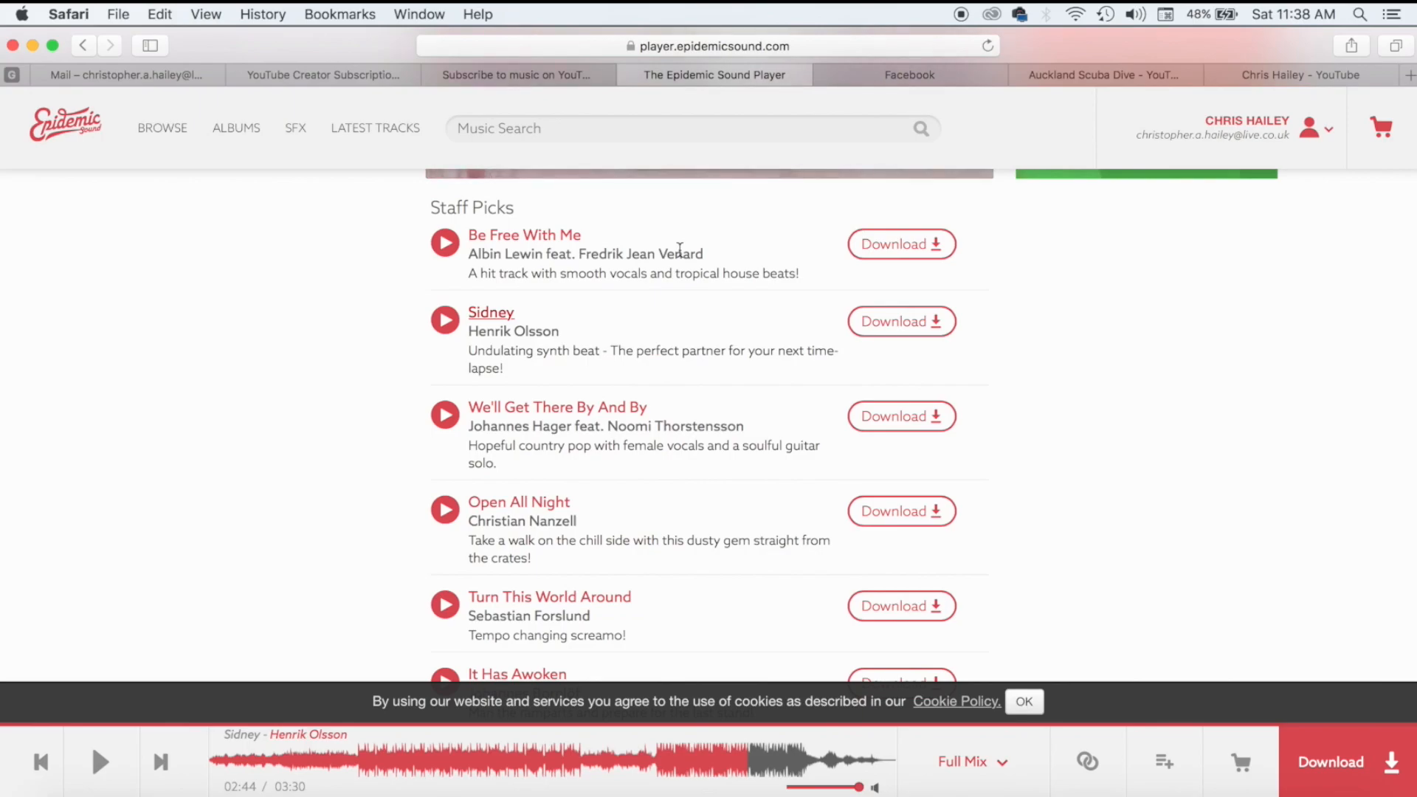
click(631, 255)
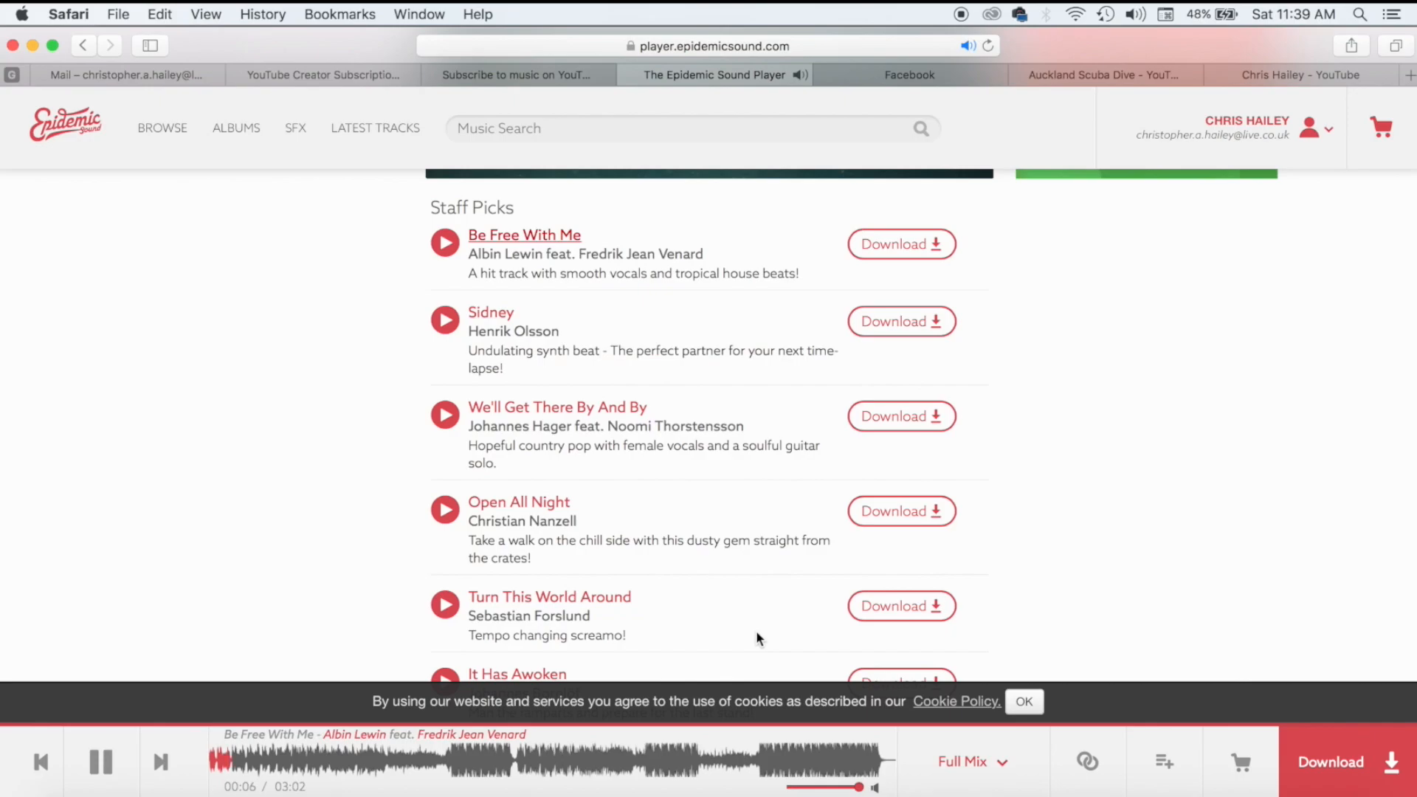
click(101, 762)
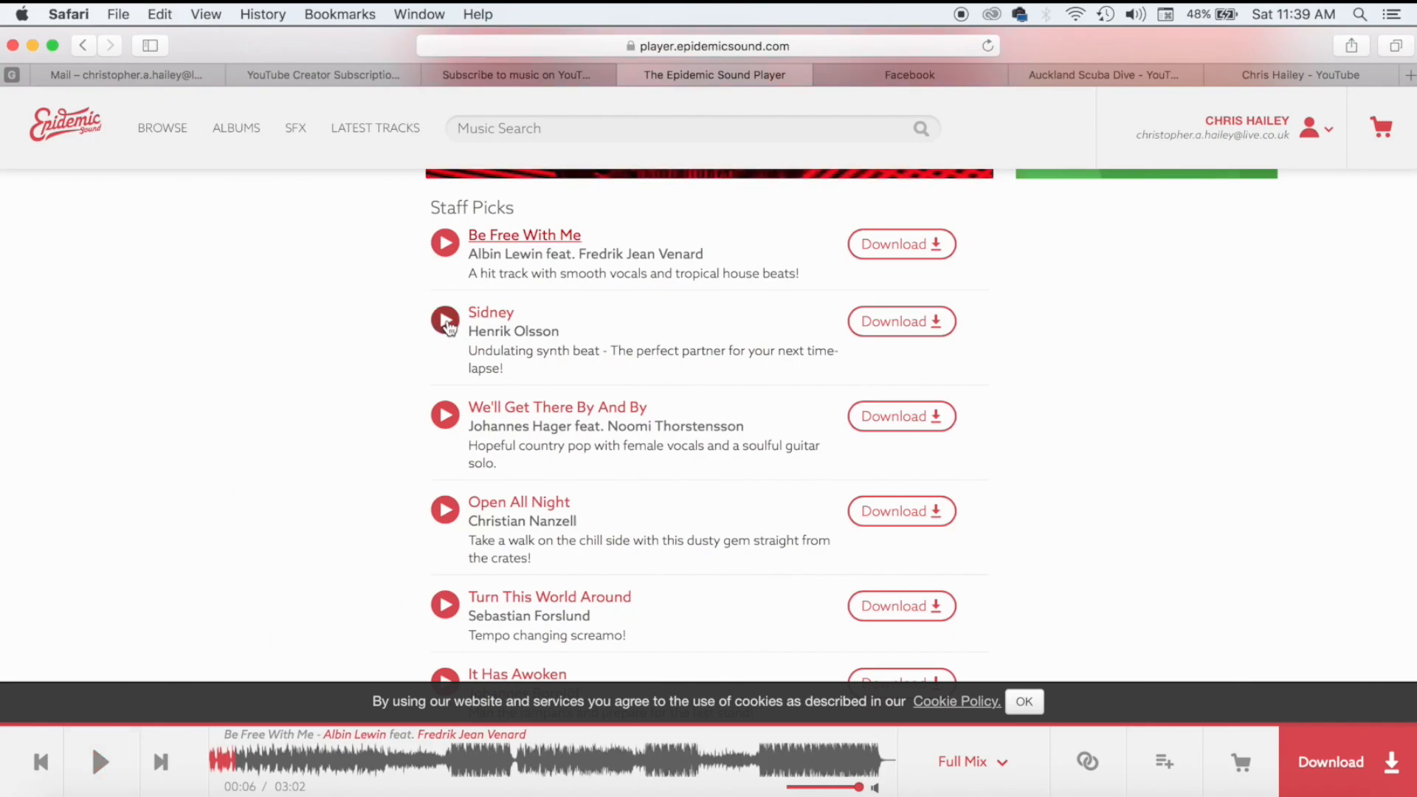
click(446, 320)
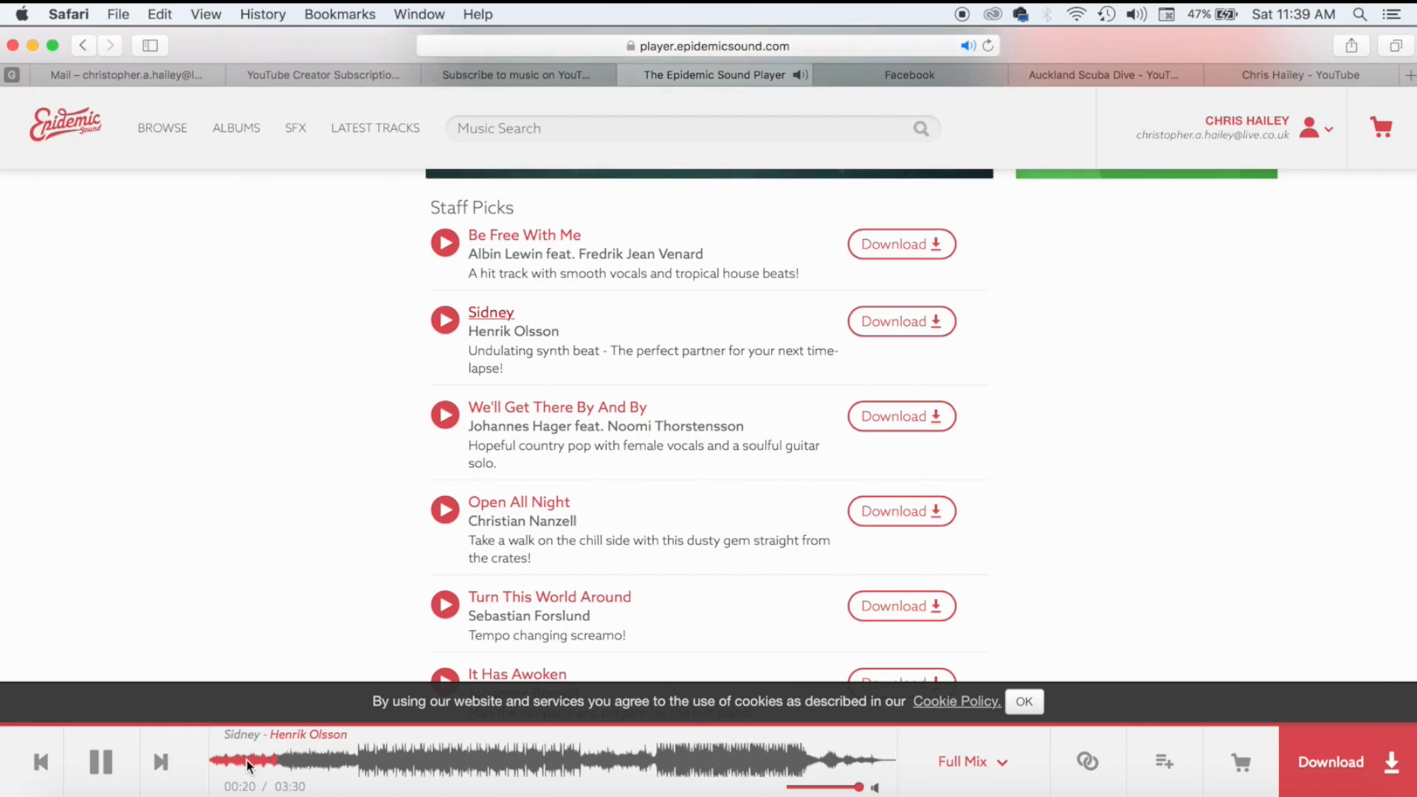
click(445, 768)
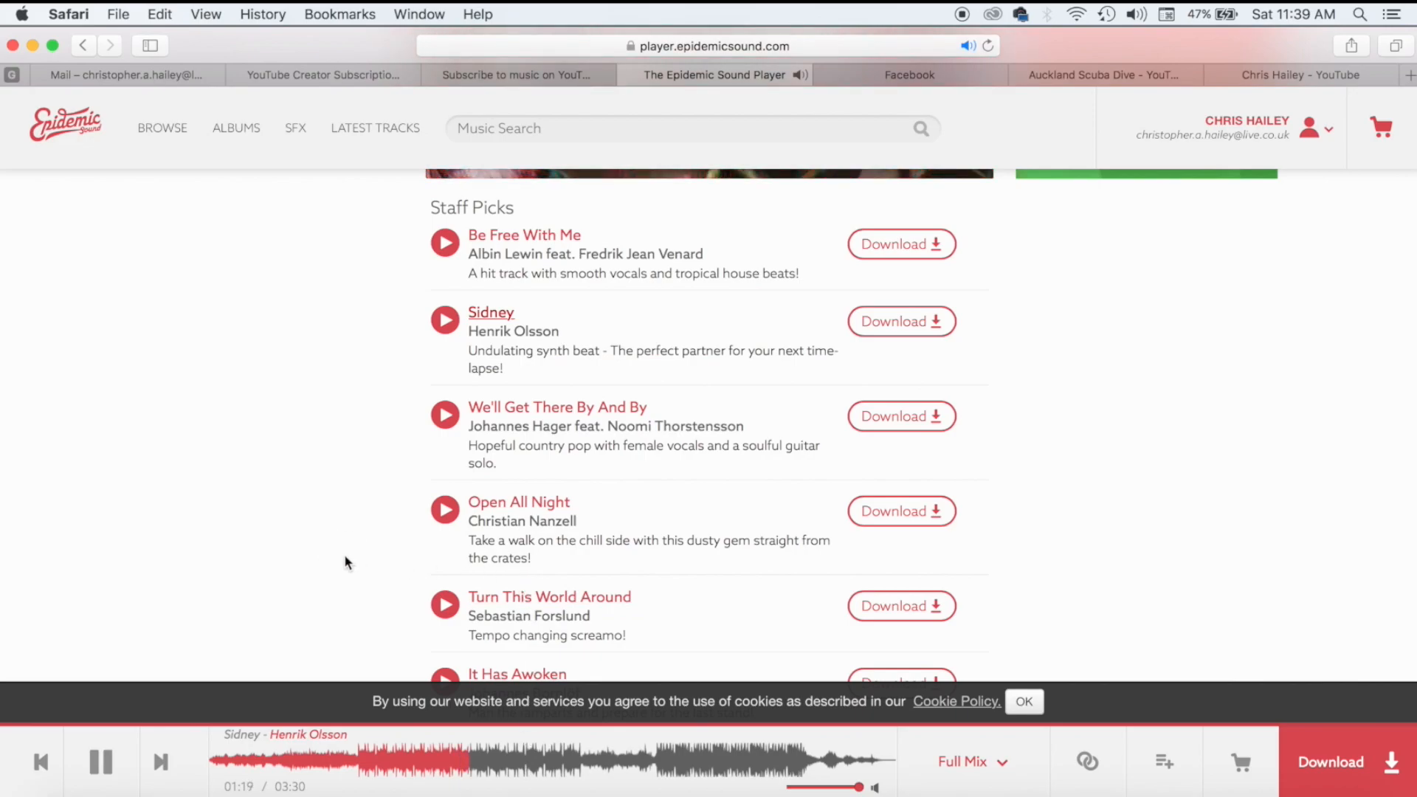
Preview We'll Get There By And By, skipping to about 00:45, then play Open All Night.
click(446, 416)
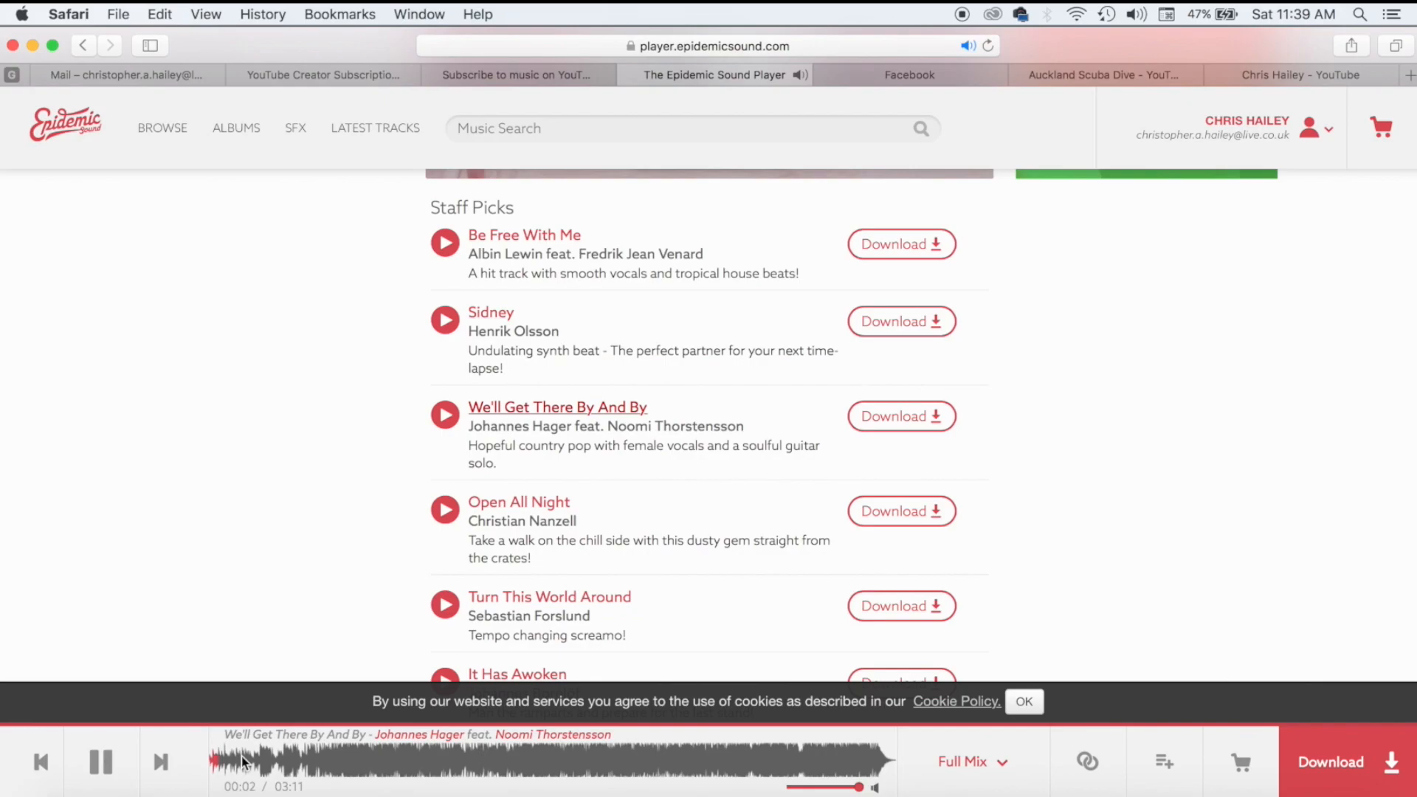
click(277, 760)
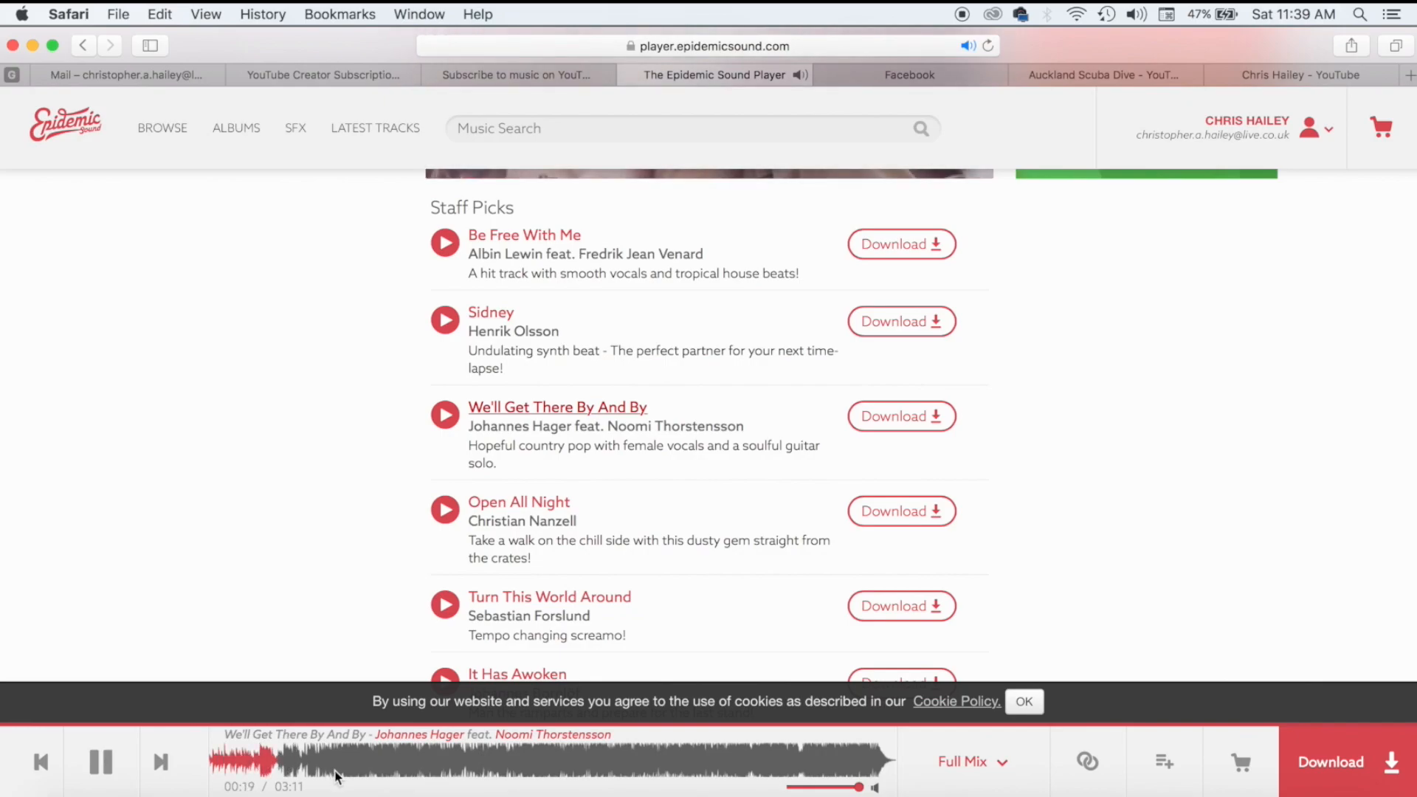
click(365, 766)
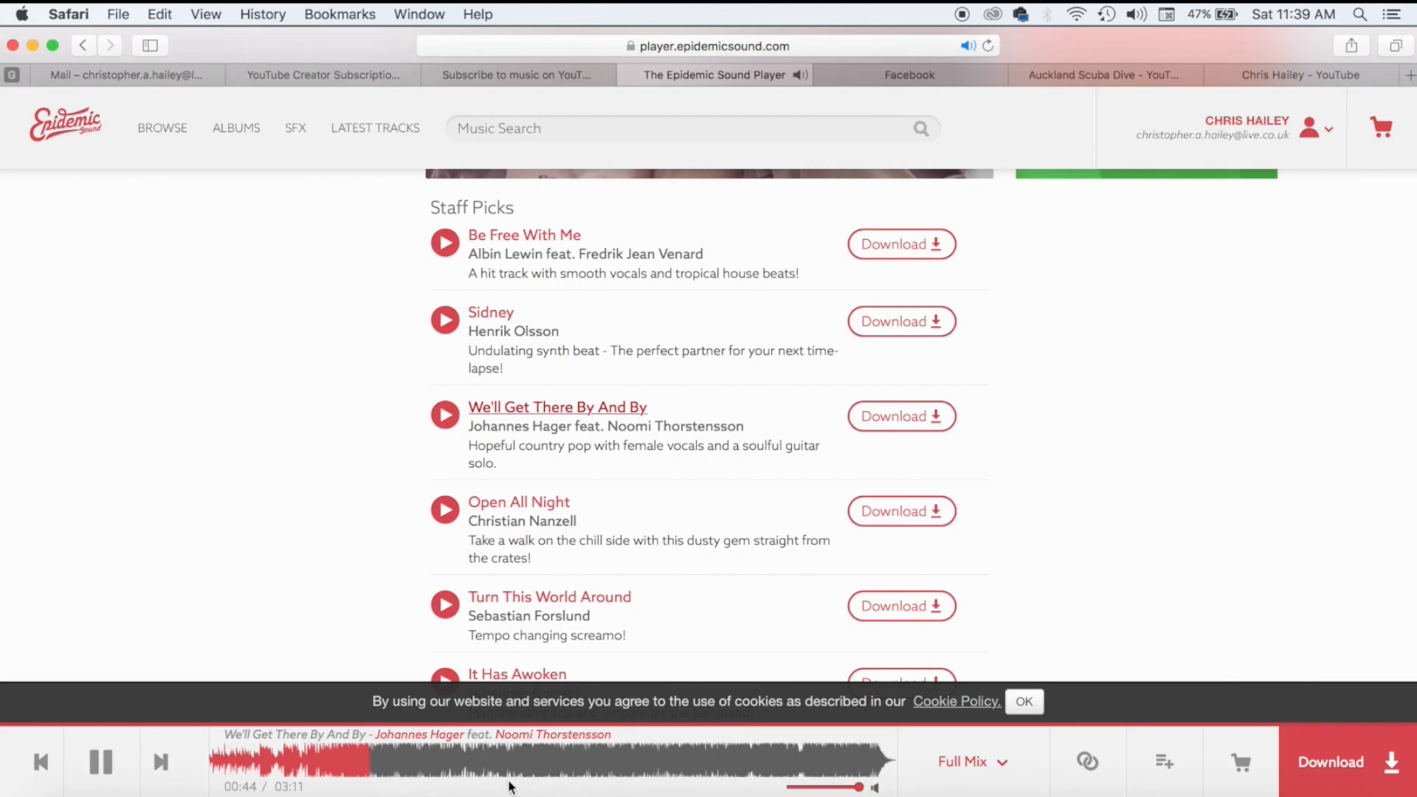
click(509, 515)
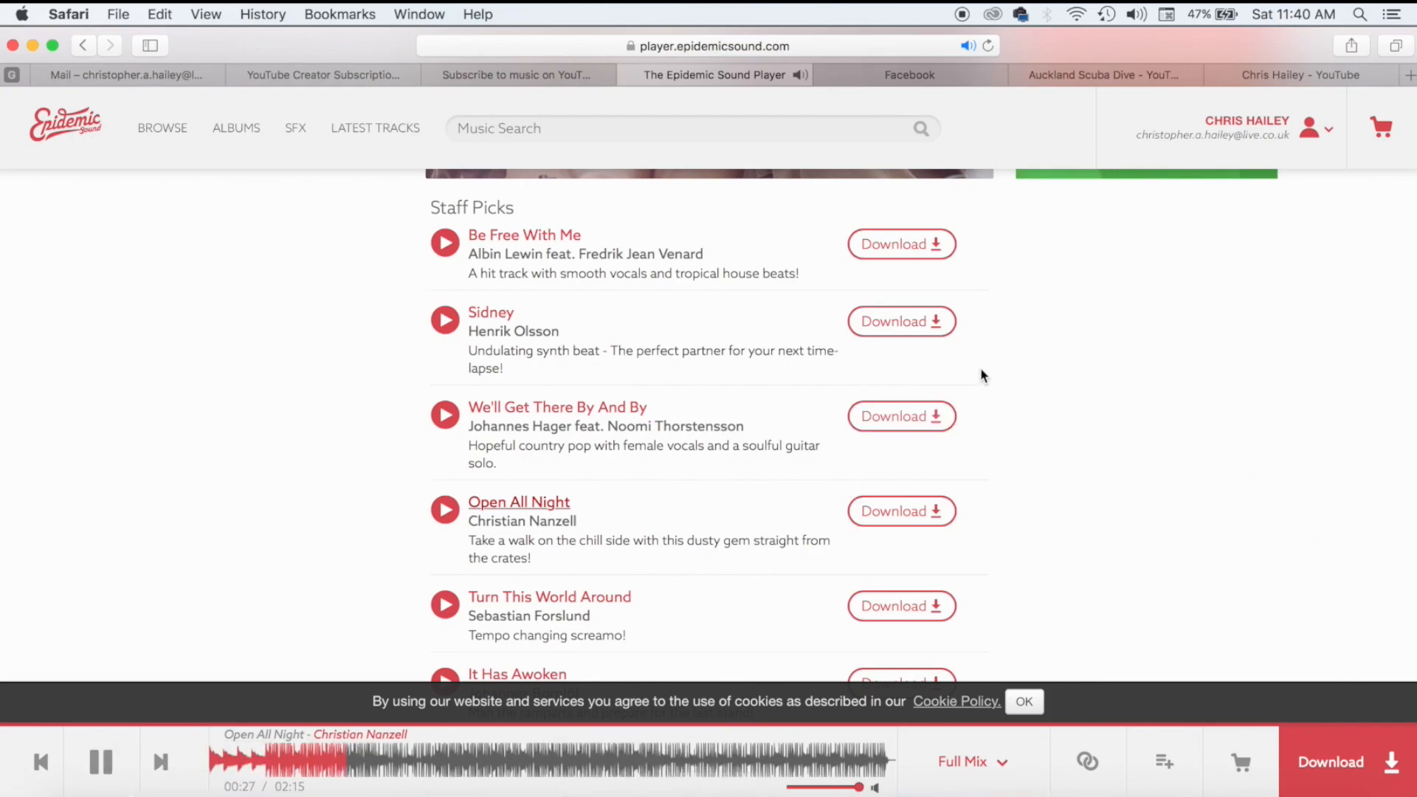
Download Sidney from Epidemic Sound and return to Final Cut Pro.
click(908, 325)
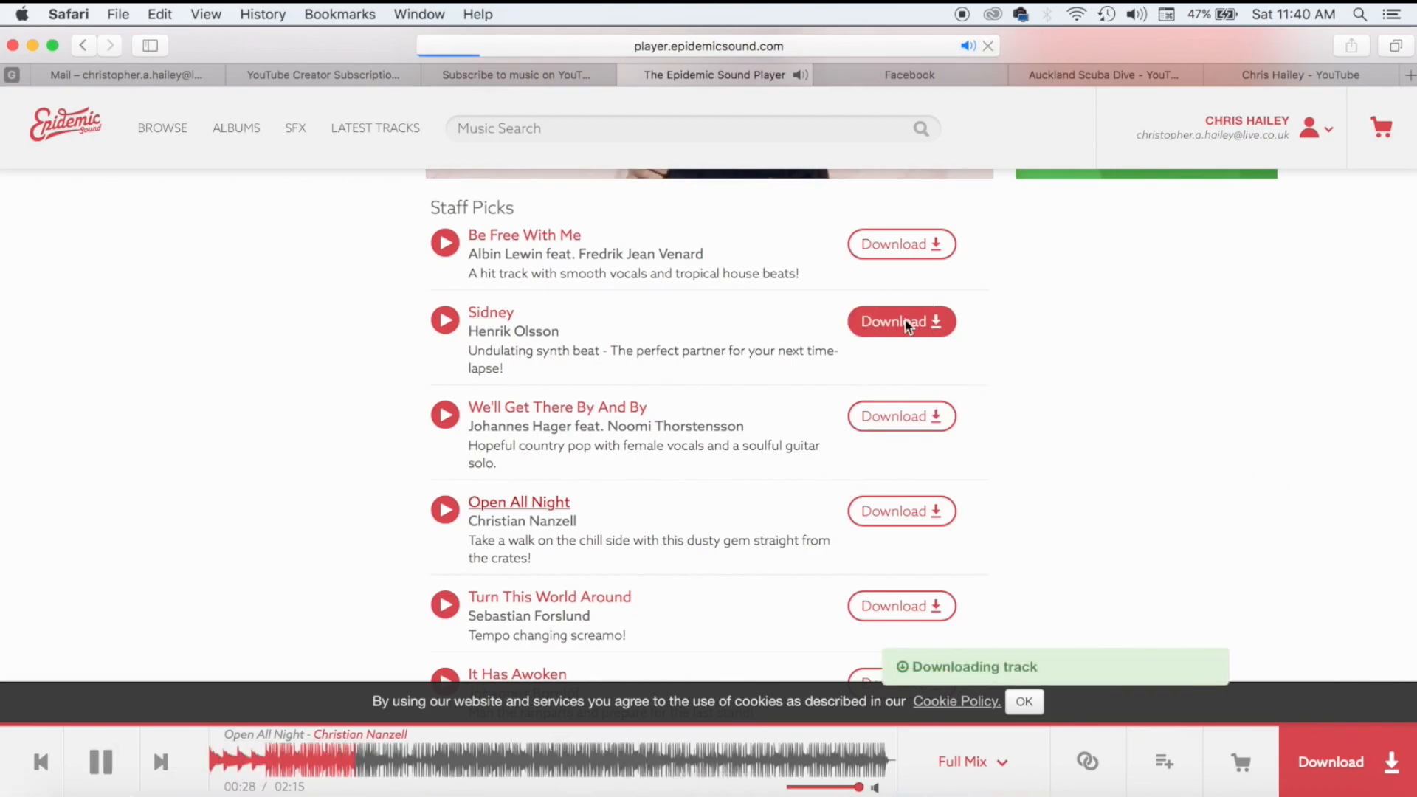
click(1114, 789)
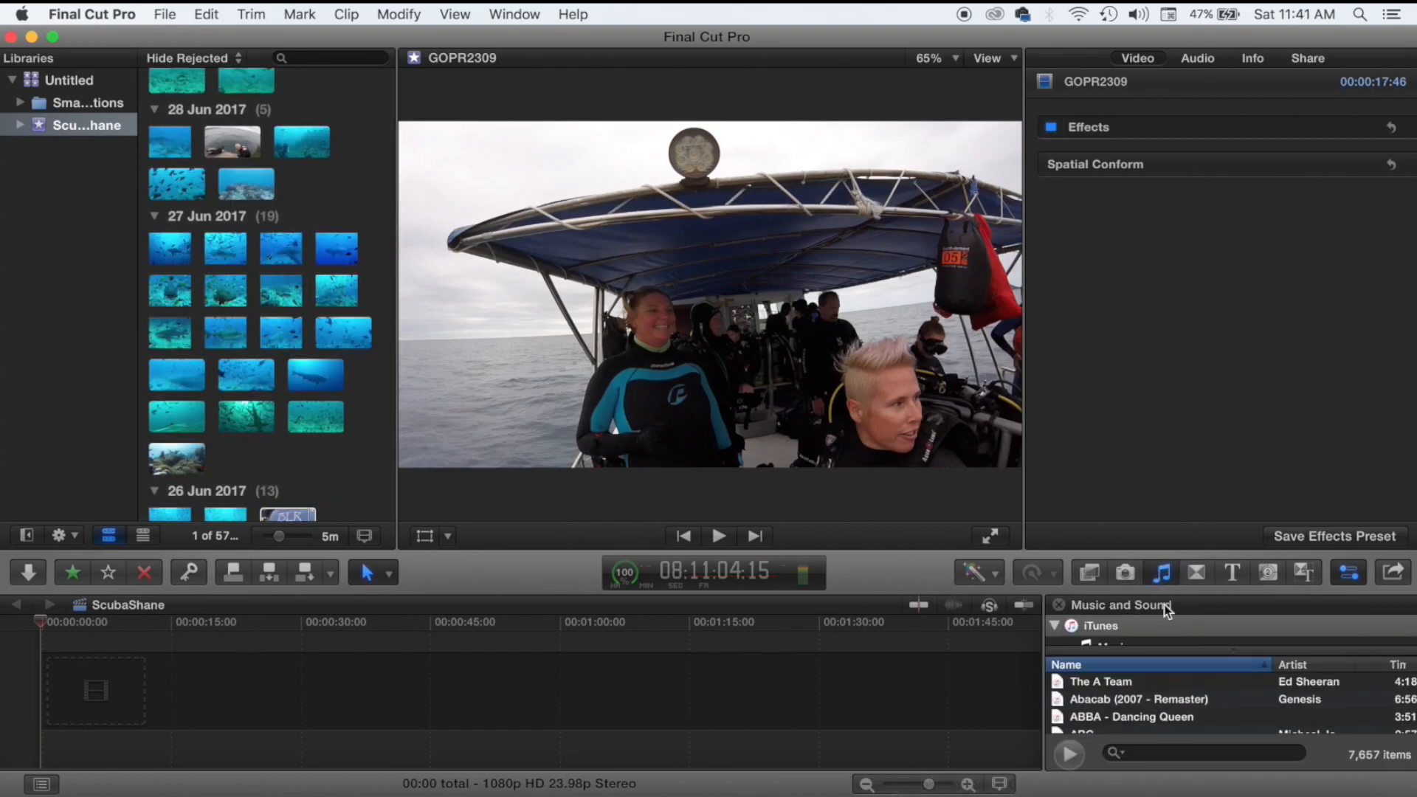
Search the Music and Sound library for 'sidney' and select the Sidney song.
click(1205, 751)
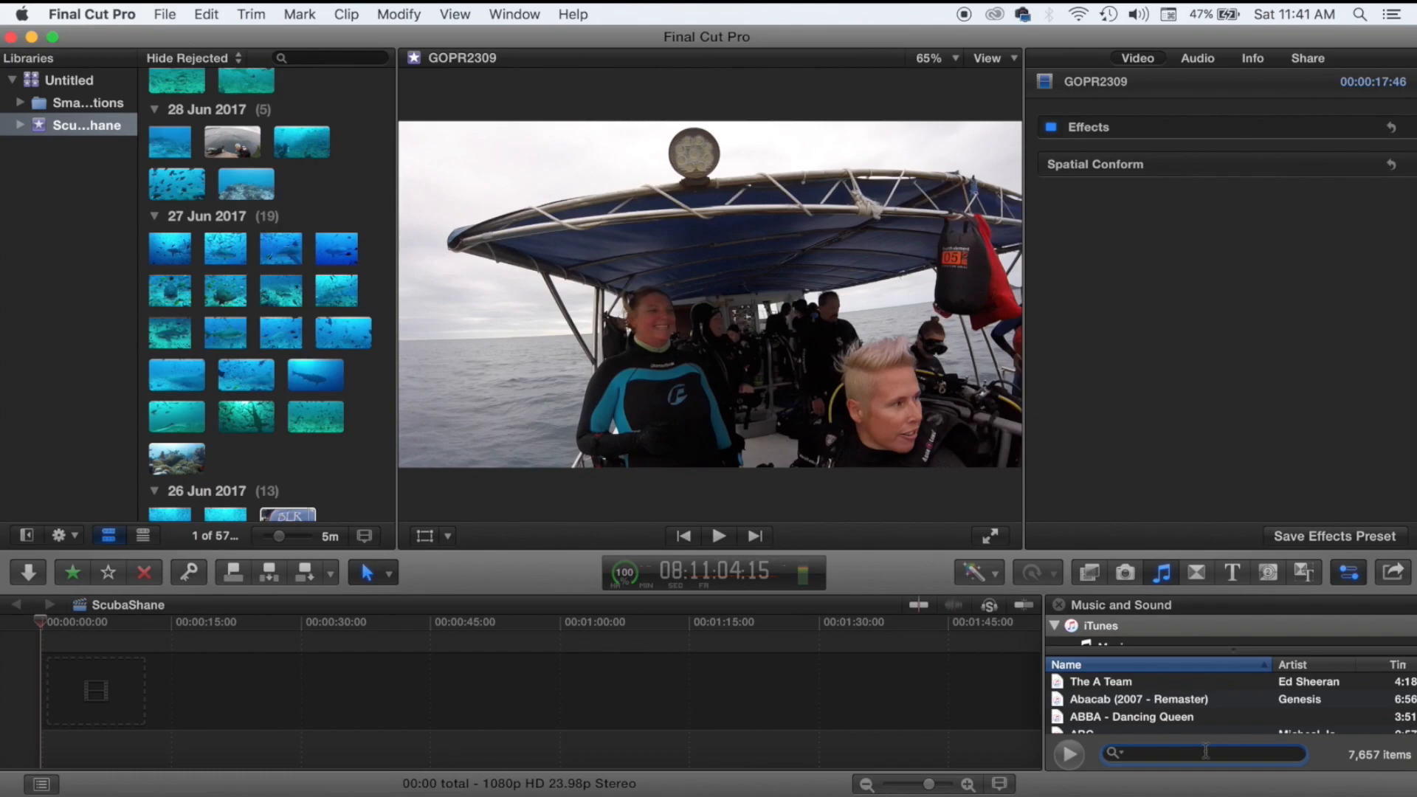
scroll(1126, 699, down, 1)
scroll(1125, 699, down, 10)
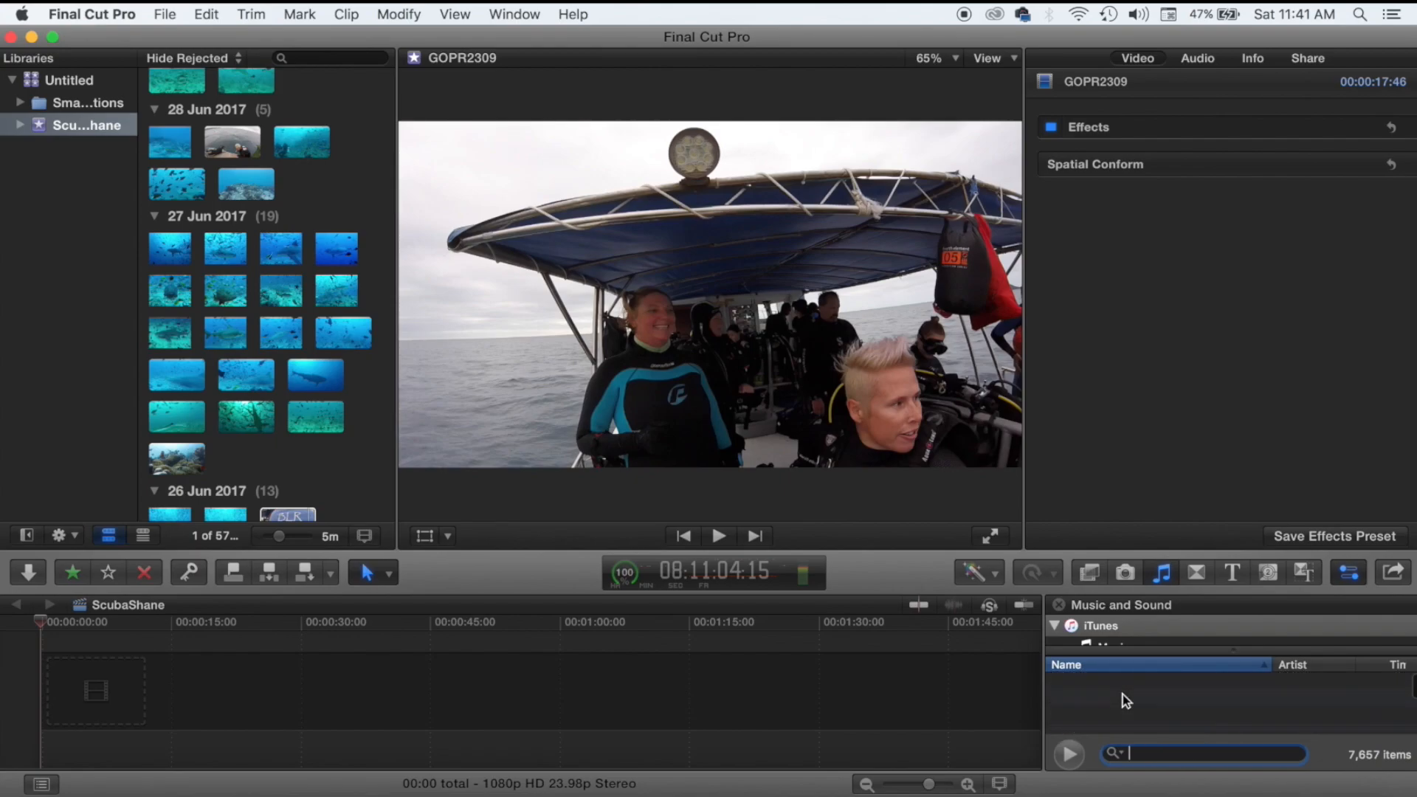
text(sidney)
scroll(1109, 681, down, 1)
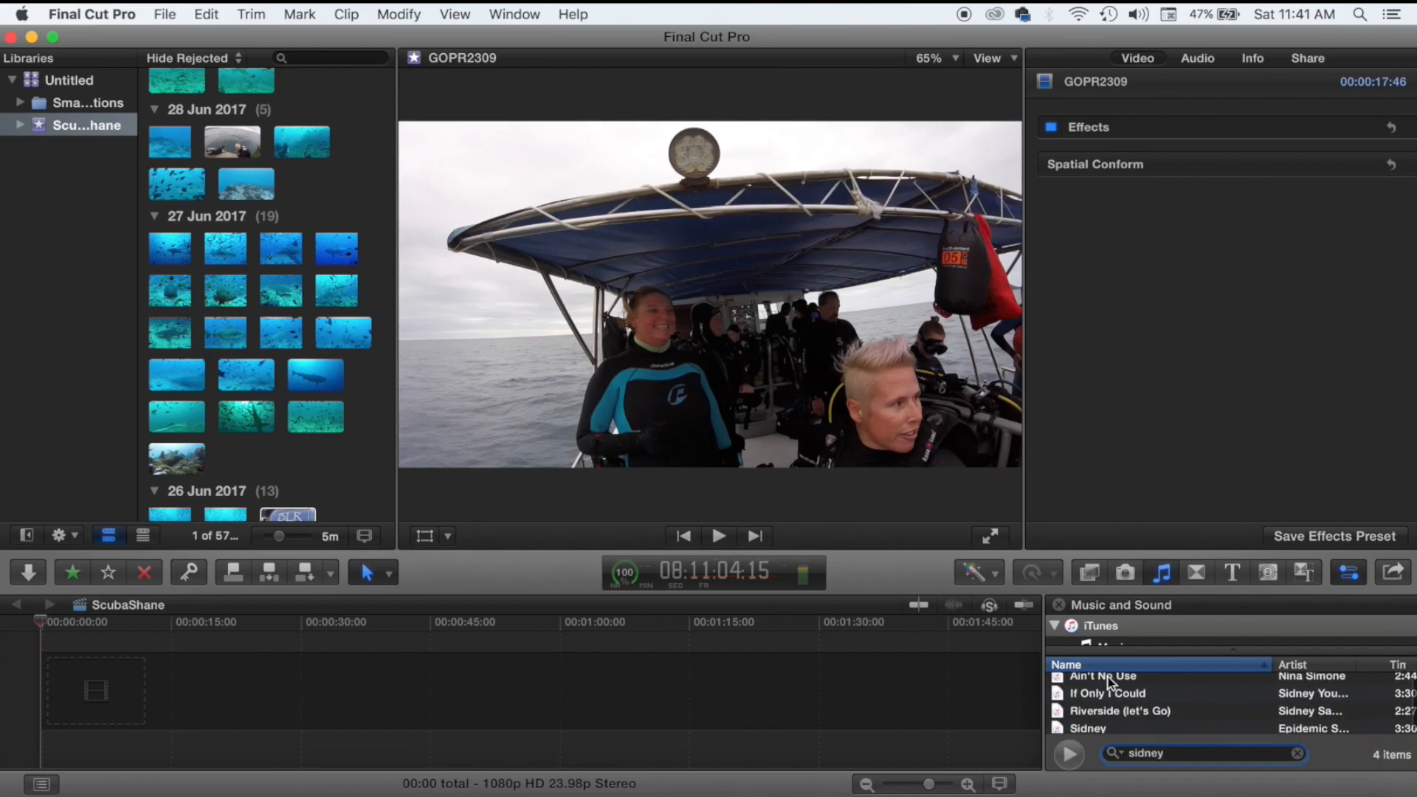
click(1105, 724)
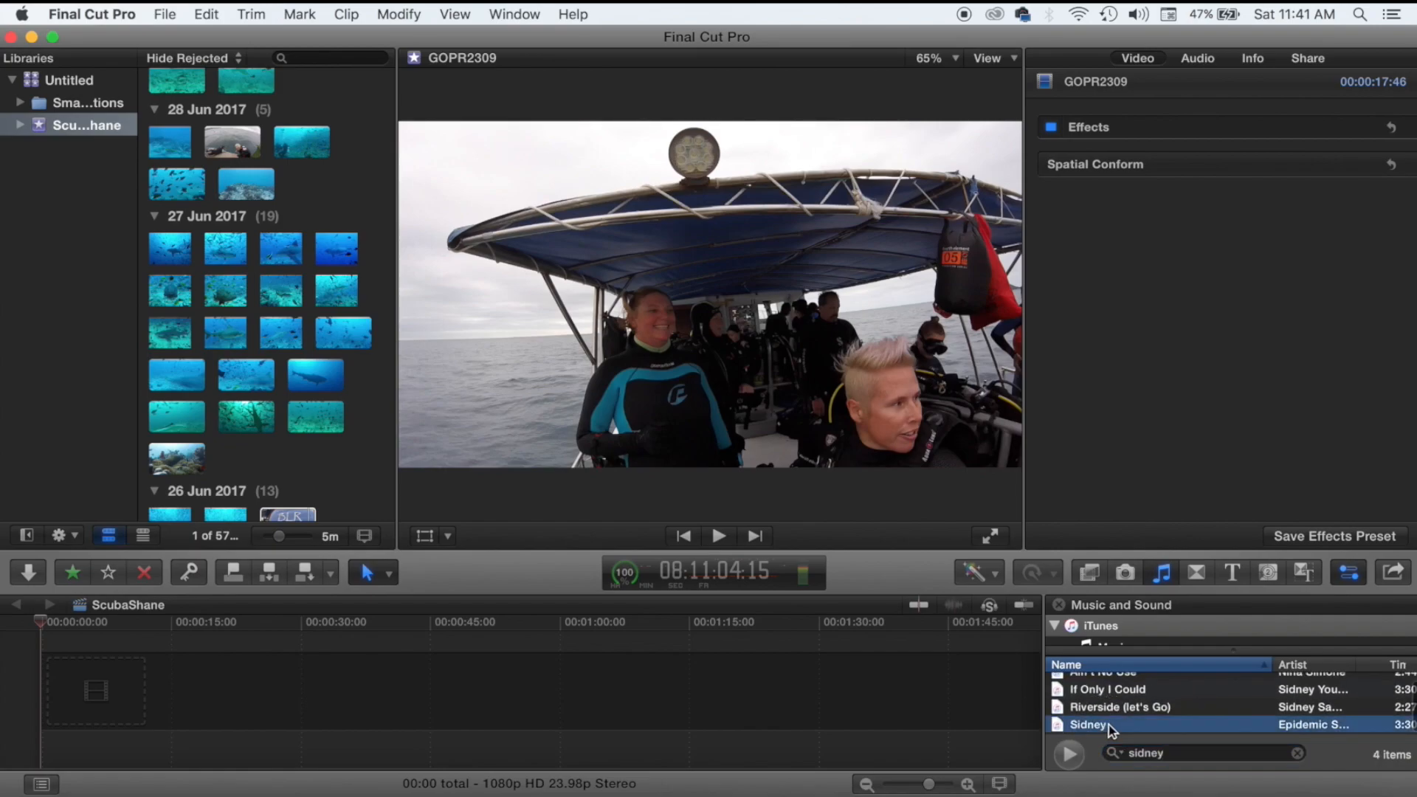
scroll(364, 307, up, 8)
Add the eight 29 Jun 2017 clips to the ScubaShane timeline with Sidney beneath them.
drag(375, 274, 158, 398)
drag(181, 310, 98, 669)
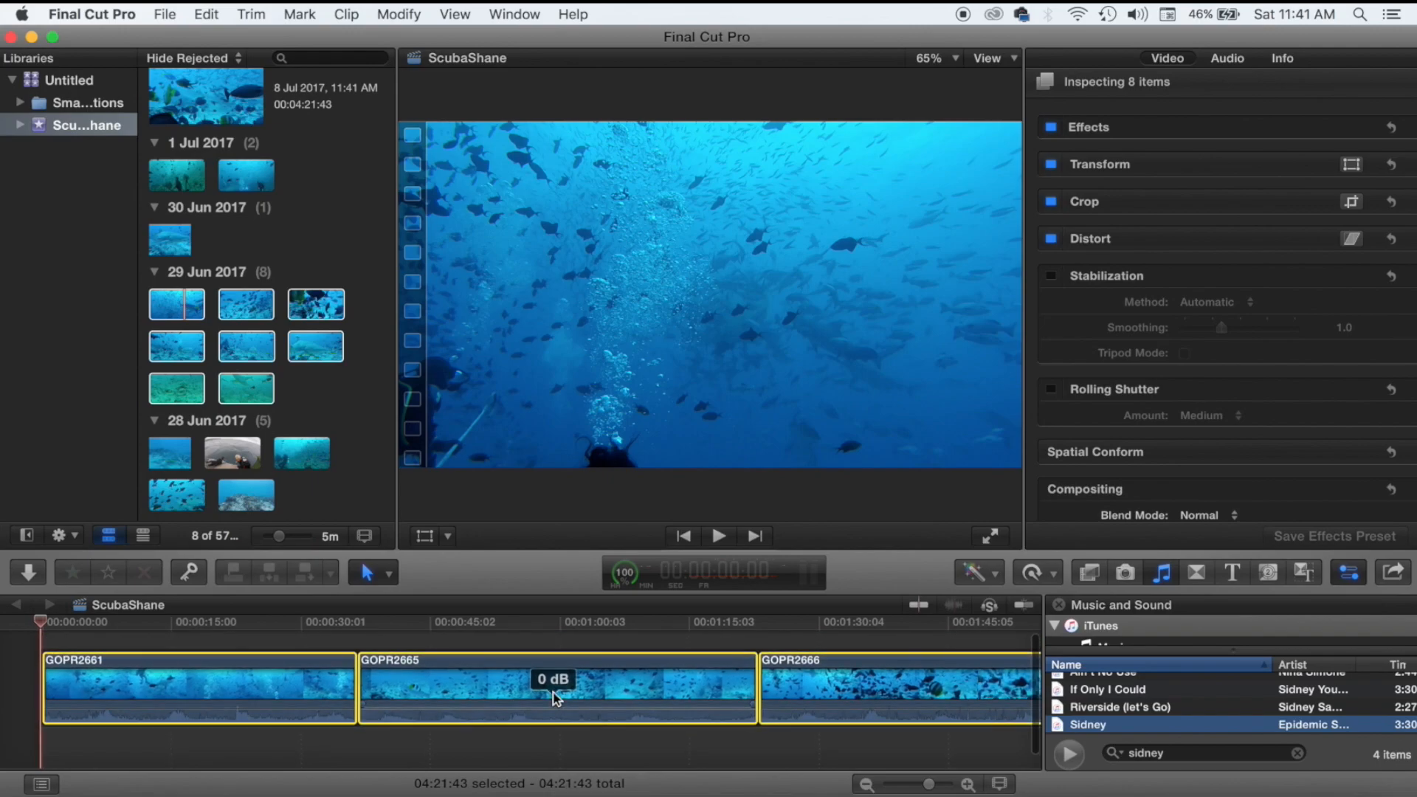
drag(1100, 720, 44, 750)
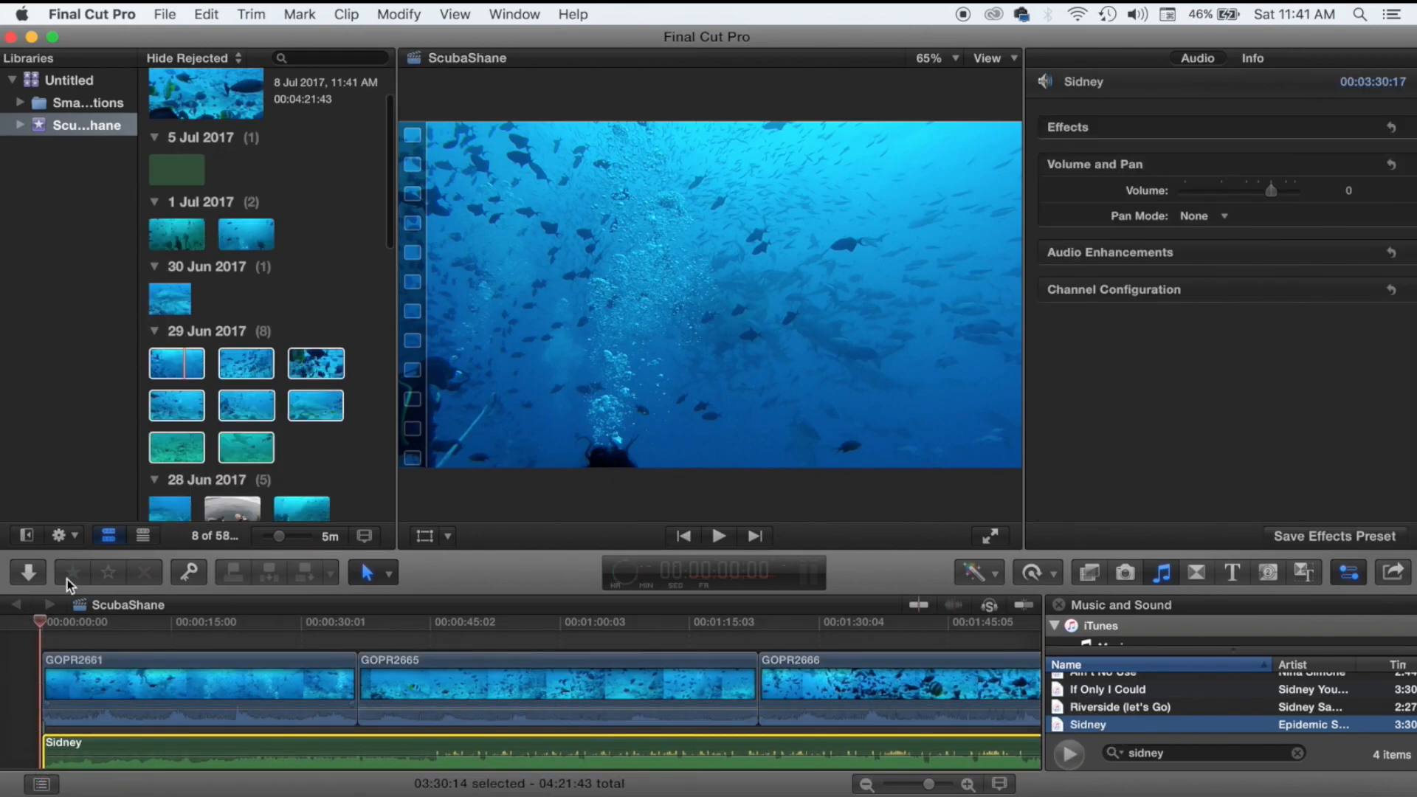
Undo an accidental clip removal and move GOPR2665 and the Sidney audio to the timeline start.
click(24, 663)
key(space)
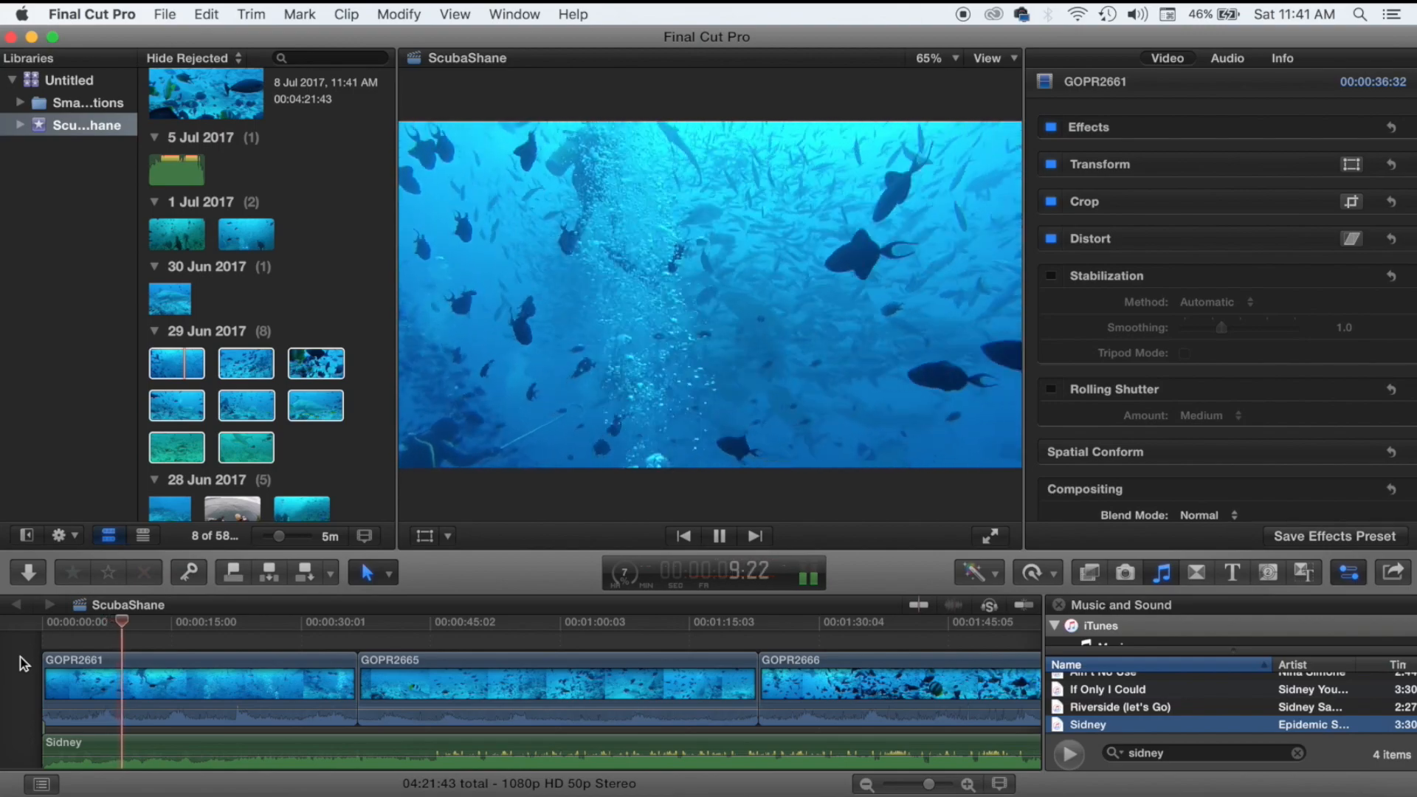
key(super+z)
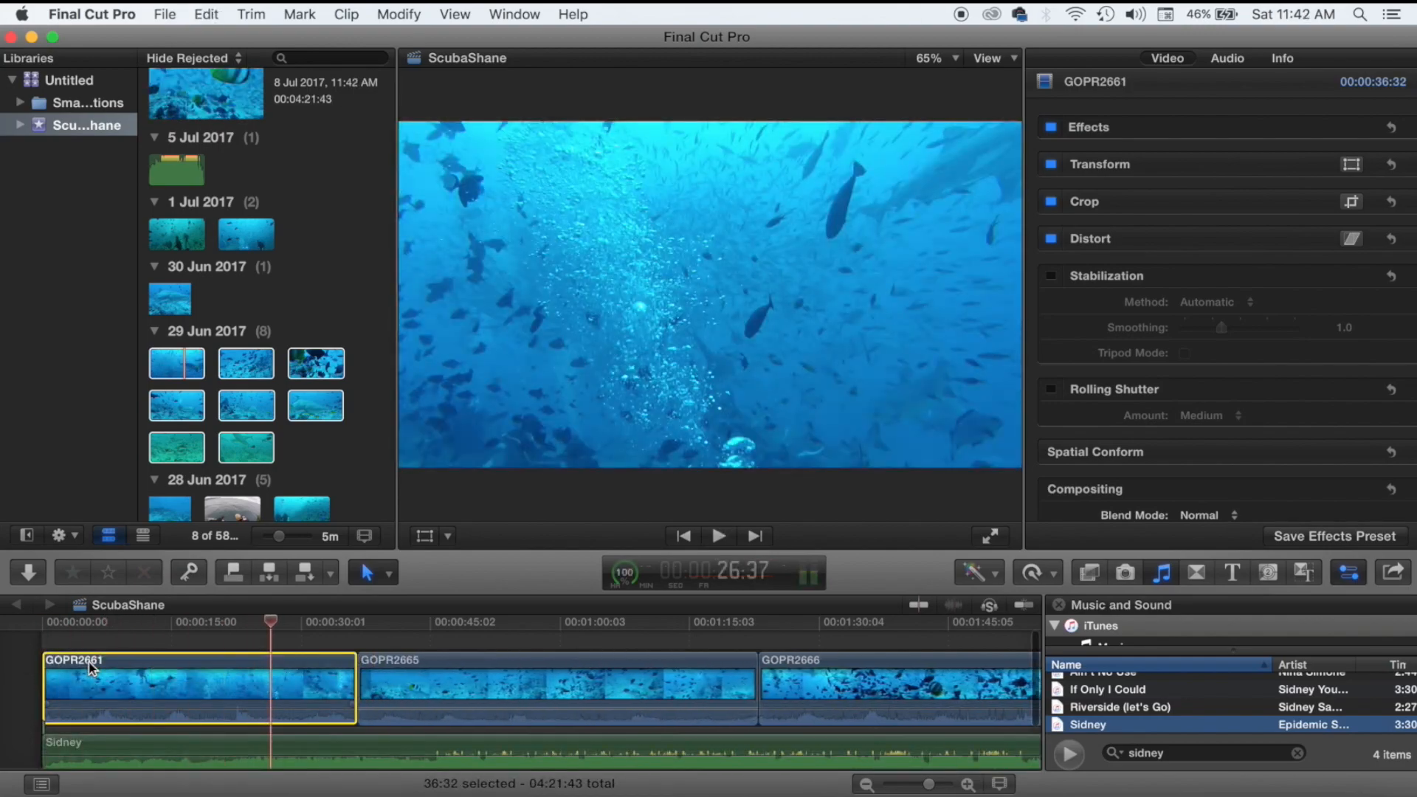
click(131, 744)
drag(170, 693, 227, 689)
drag(547, 668, 127, 671)
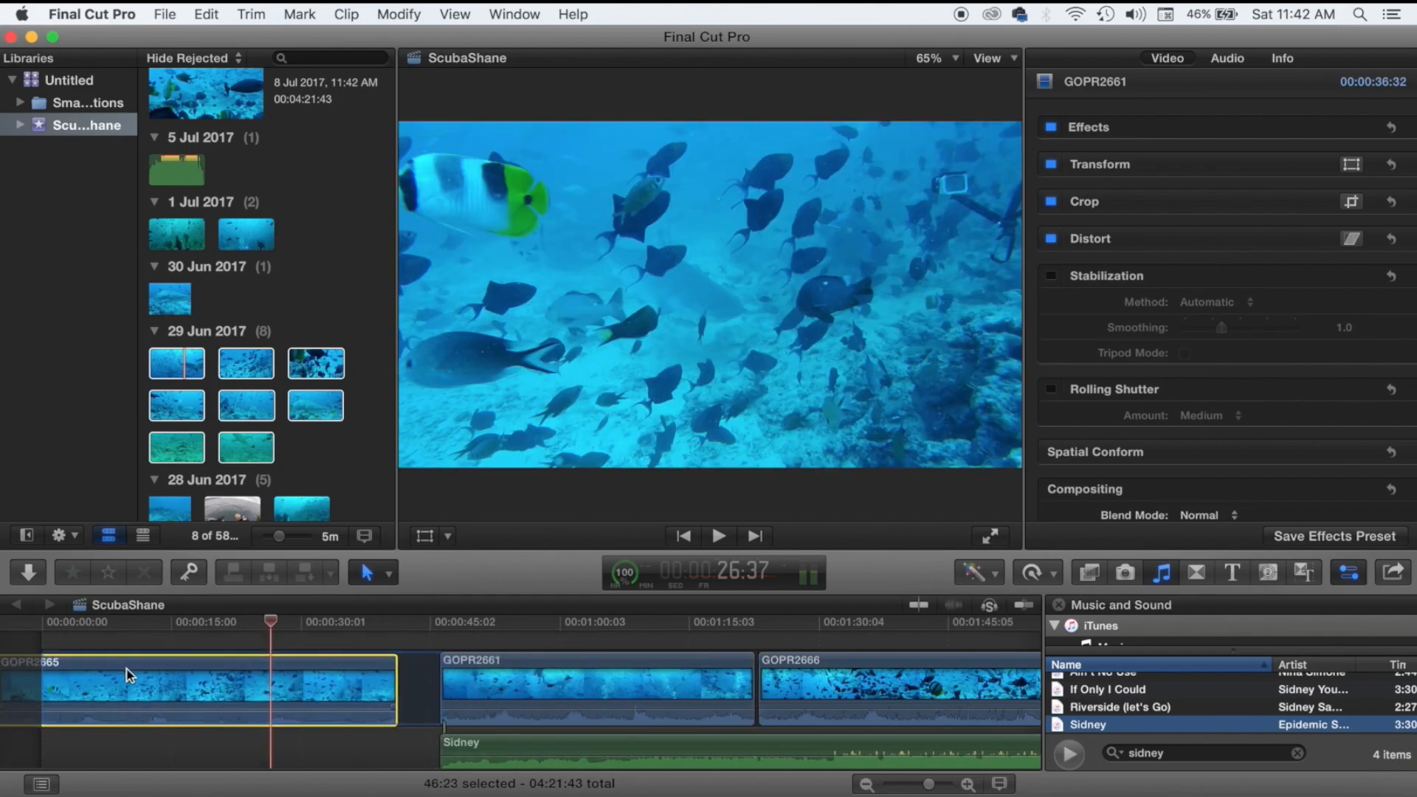
drag(488, 741, 89, 742)
Ripple-delete GOPR2661 and play the timeline back from about 37 seconds.
click(587, 669)
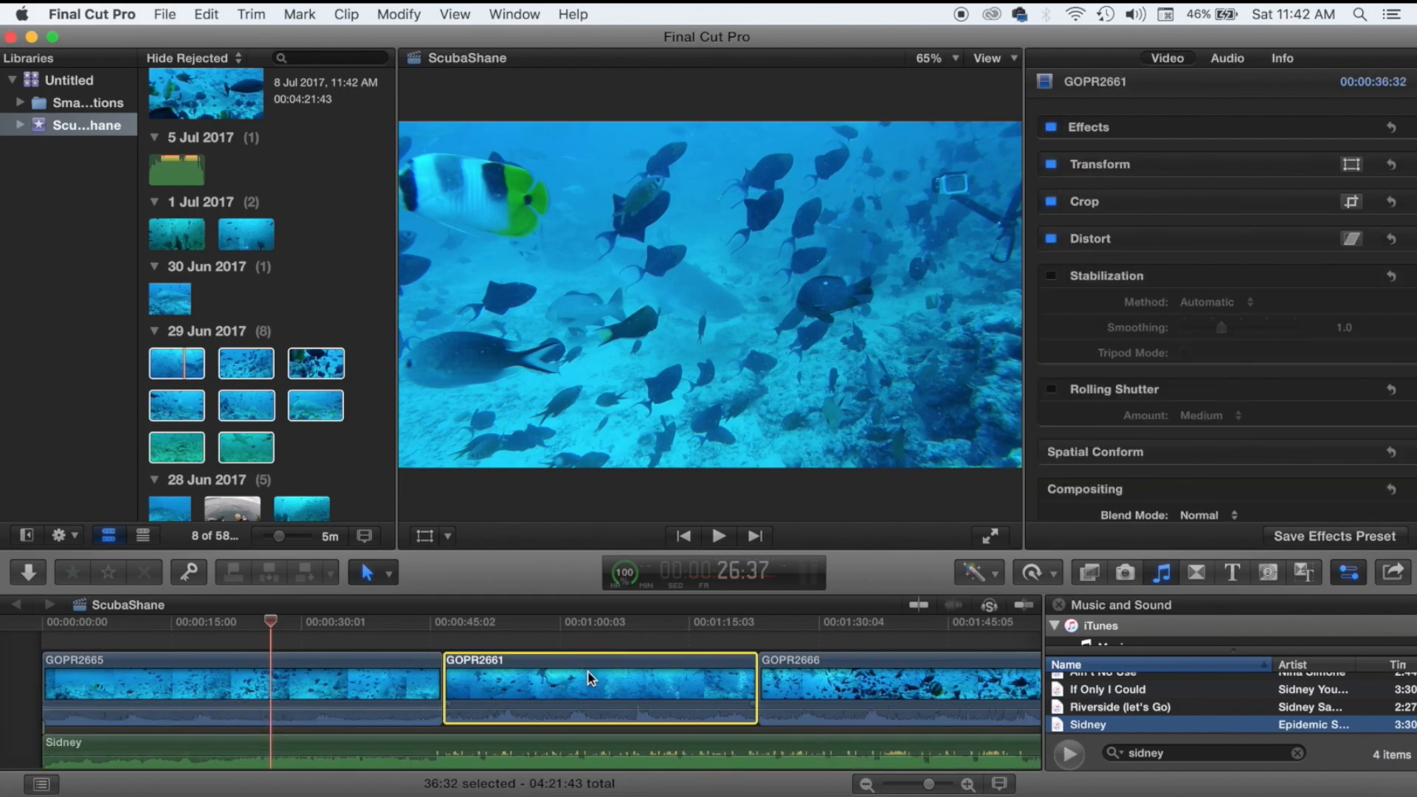
click(605, 664)
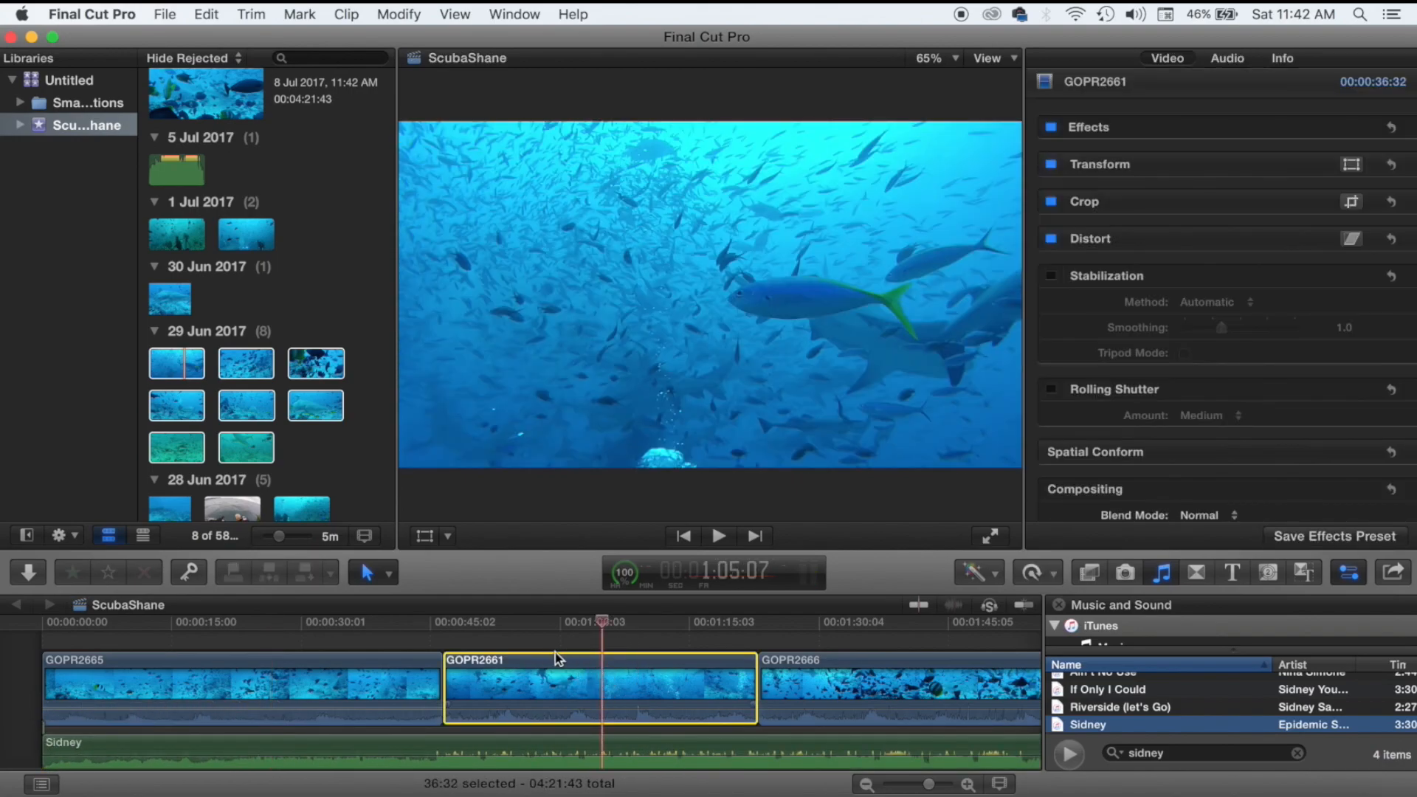
key(BackSpace)
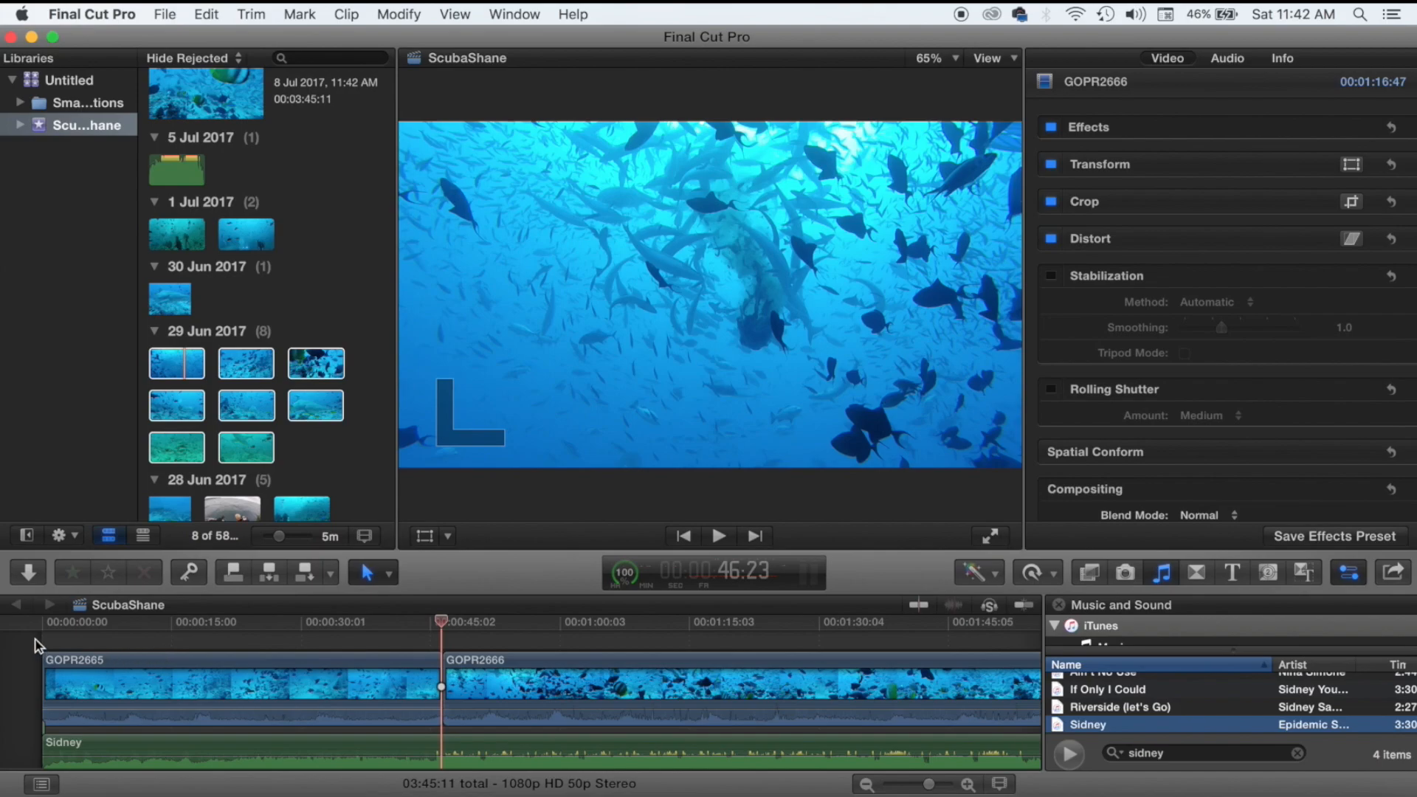
click(288, 624)
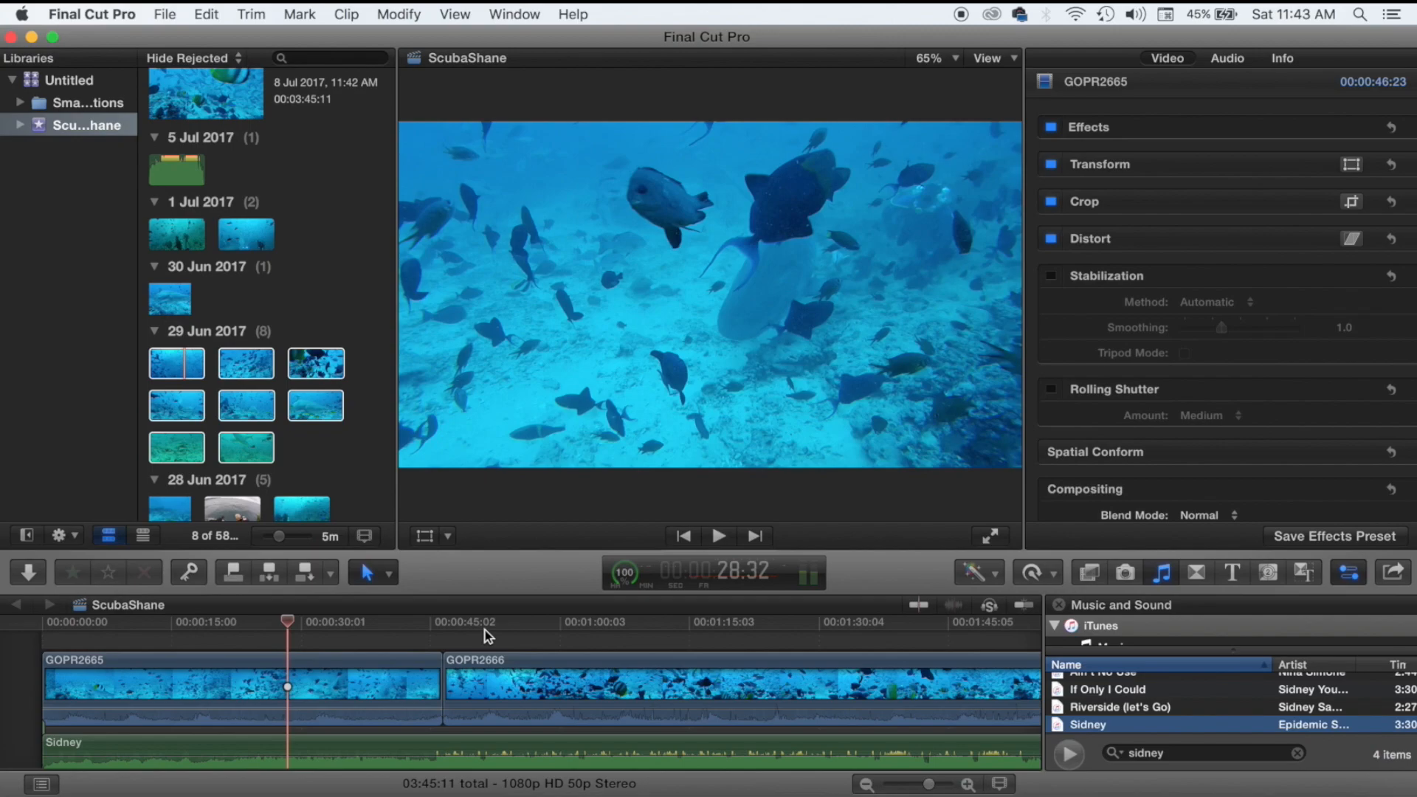
click(361, 635)
key(space)
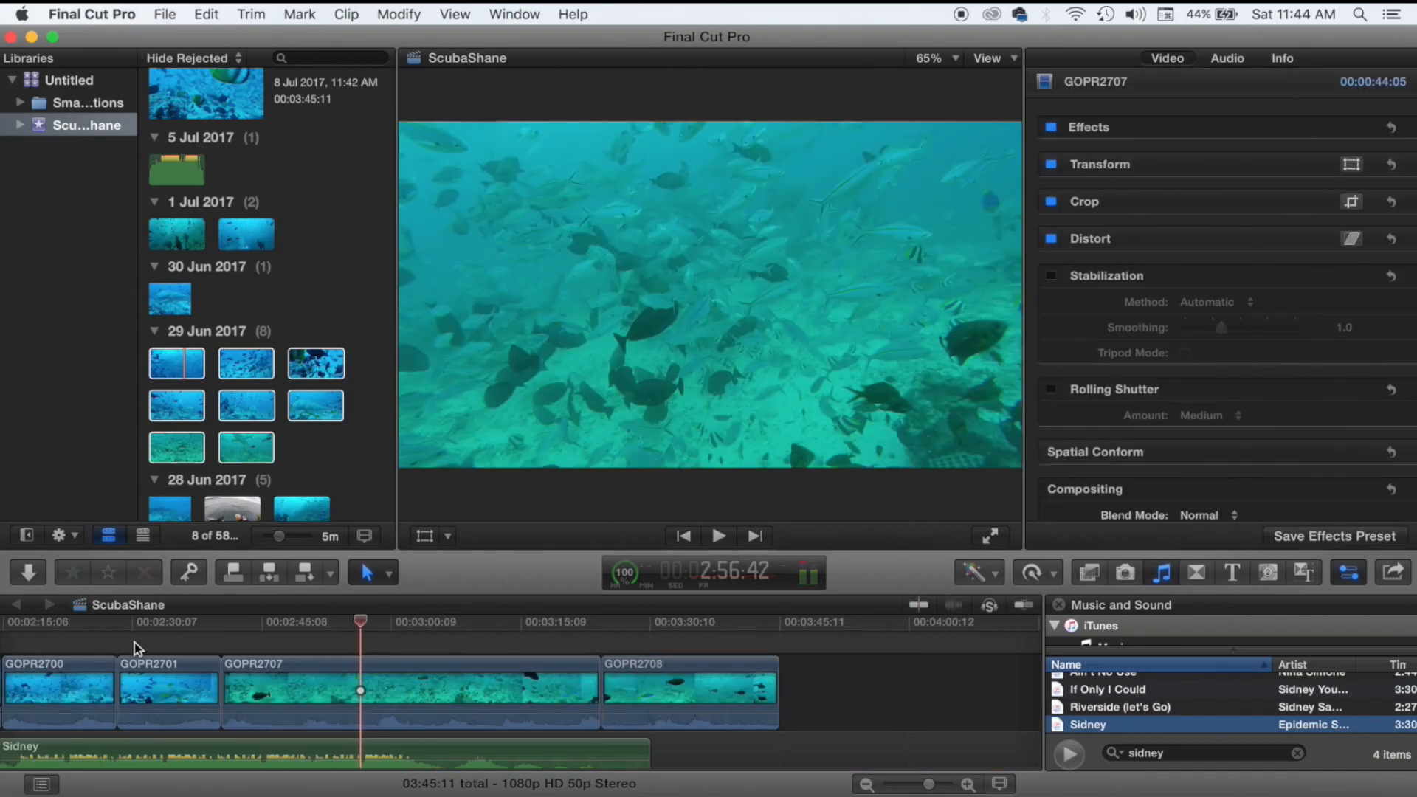
Append the seven 27 Jun 2017 clips, ending with GOPR2449, to the timeline end.
scroll(123, 651, left, 3)
scroll(225, 480, down, 10)
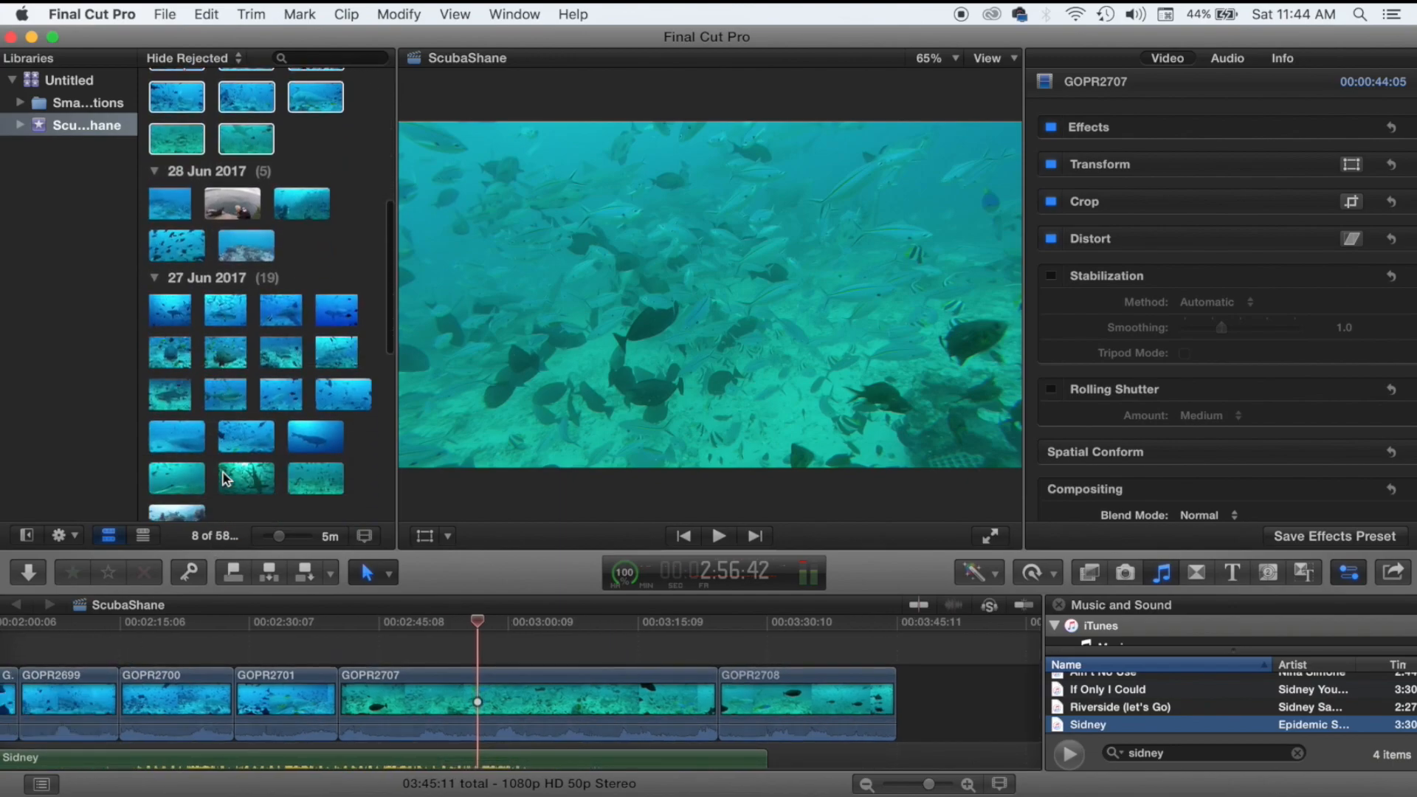
drag(364, 317, 151, 409)
scroll(705, 697, right, 5)
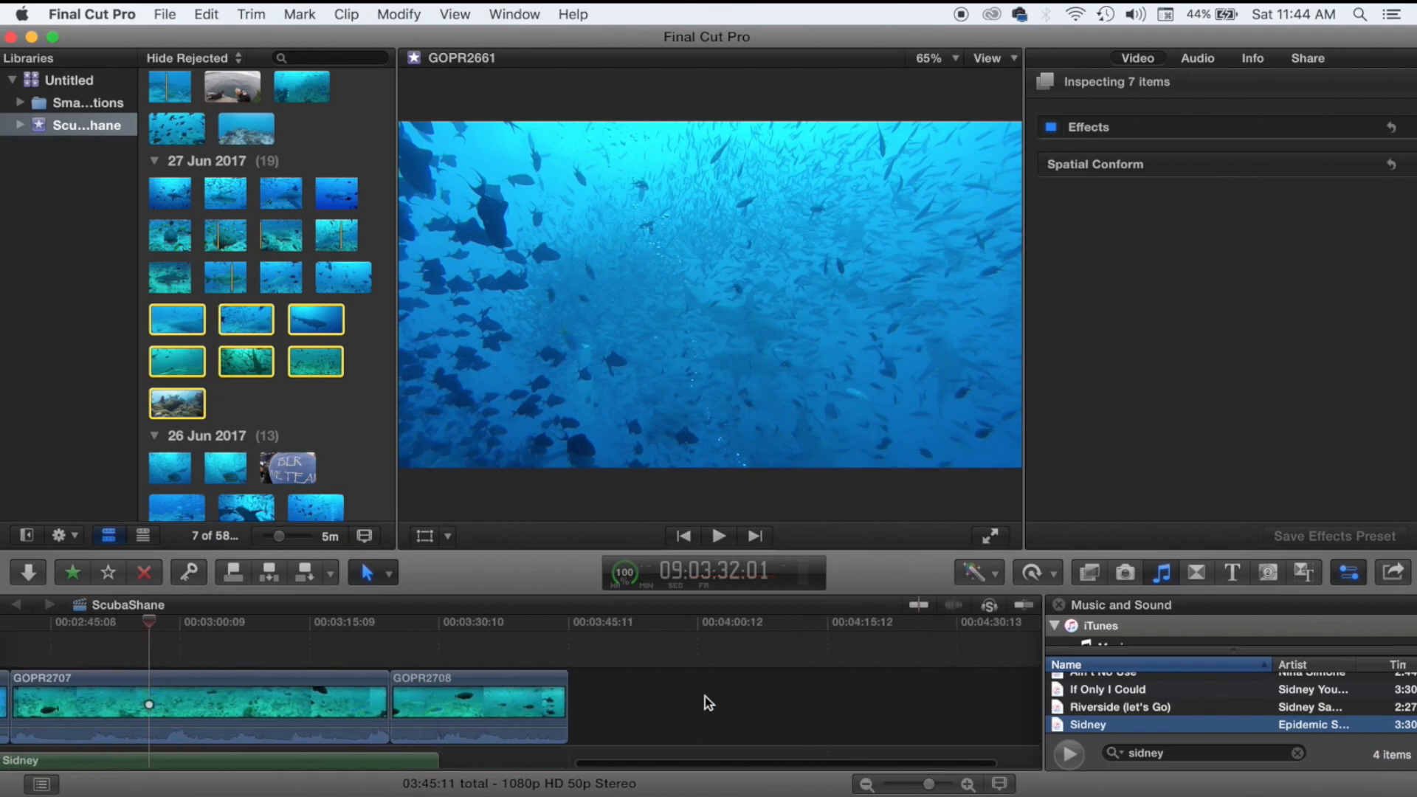
drag(325, 369, 587, 715)
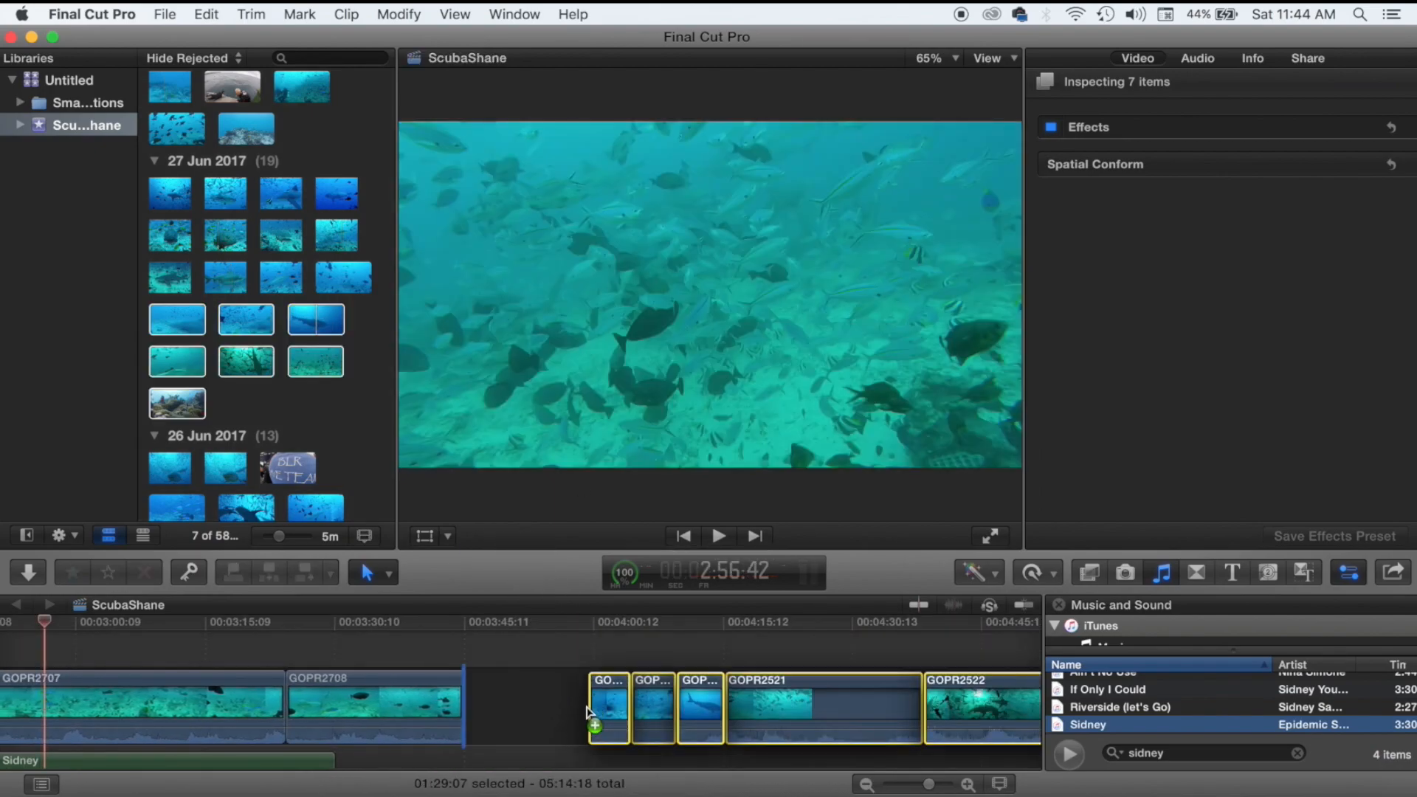
scroll(591, 694, right, 5)
drag(342, 271, 833, 673)
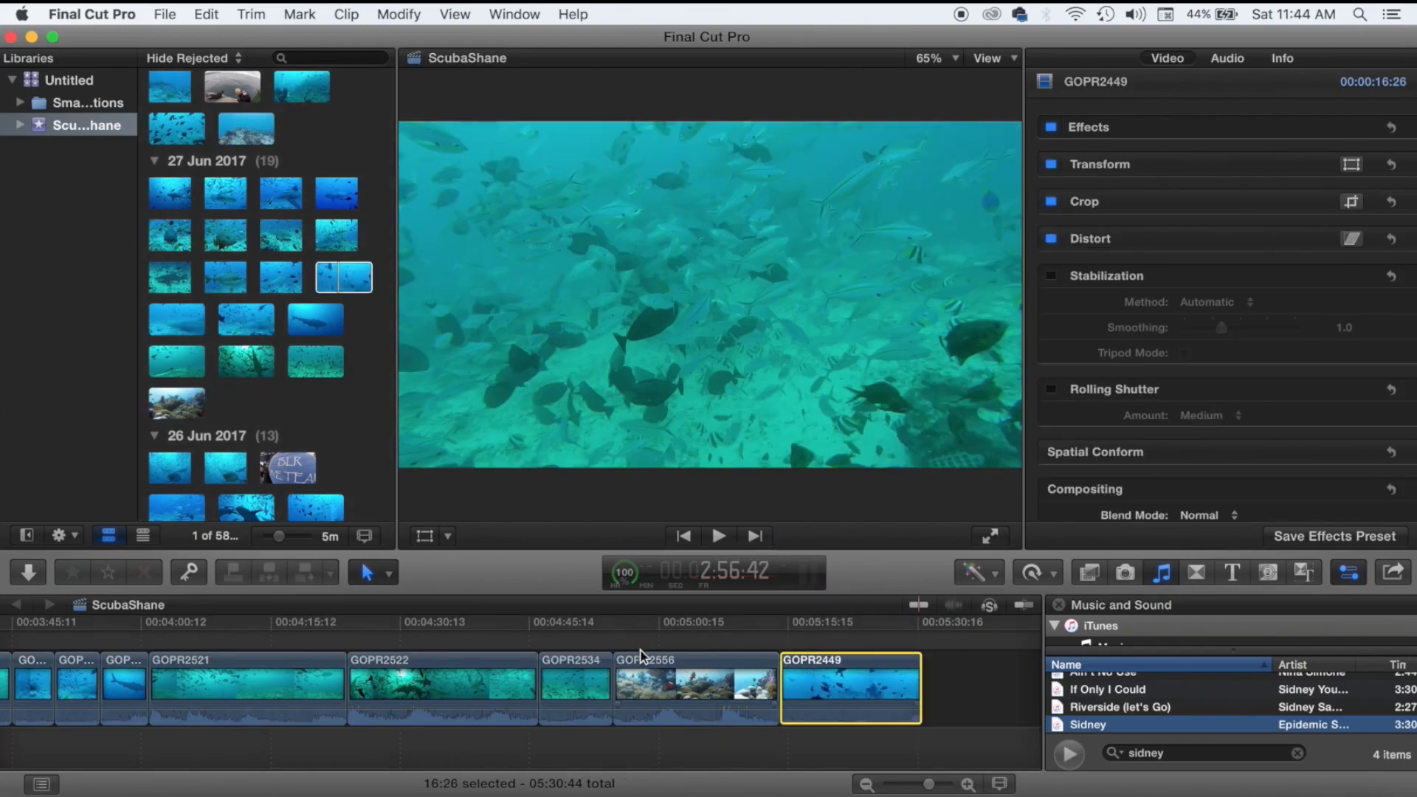
Append ten 26 Jun 2017 clips after GOPR2449 and deselect them.
scroll(286, 405, down, 5)
drag(346, 269, 151, 396)
drag(186, 254, 980, 694)
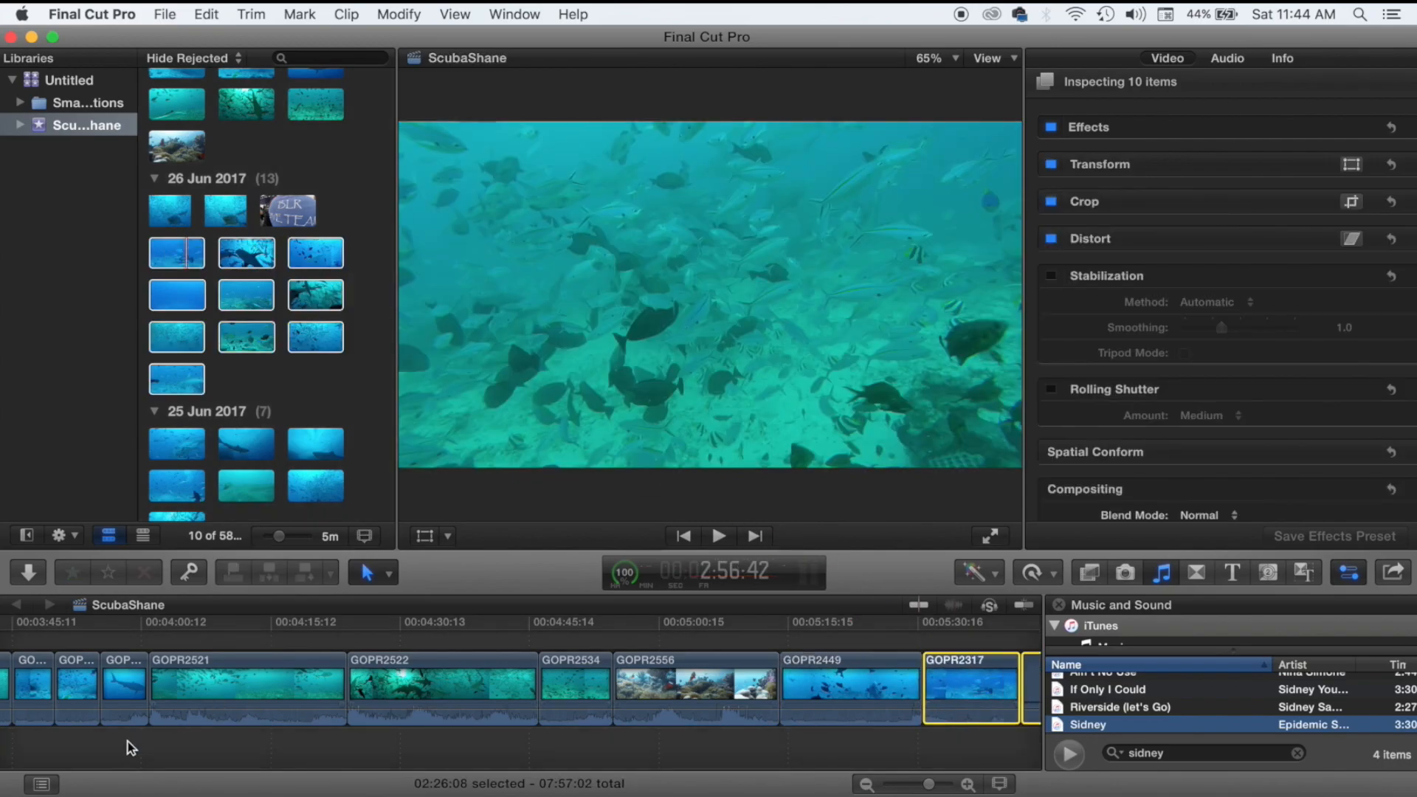
scroll(127, 741, left, 10)
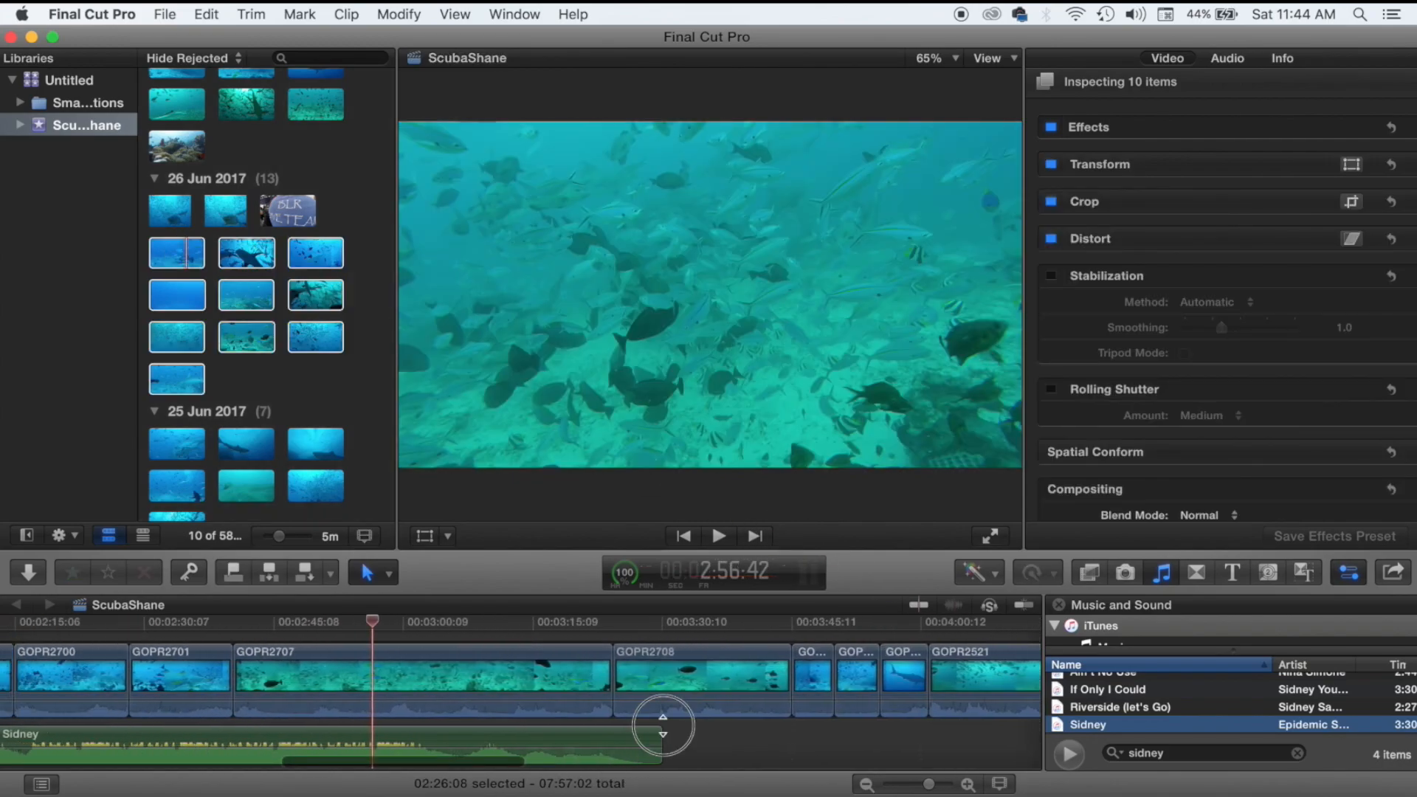
click(662, 728)
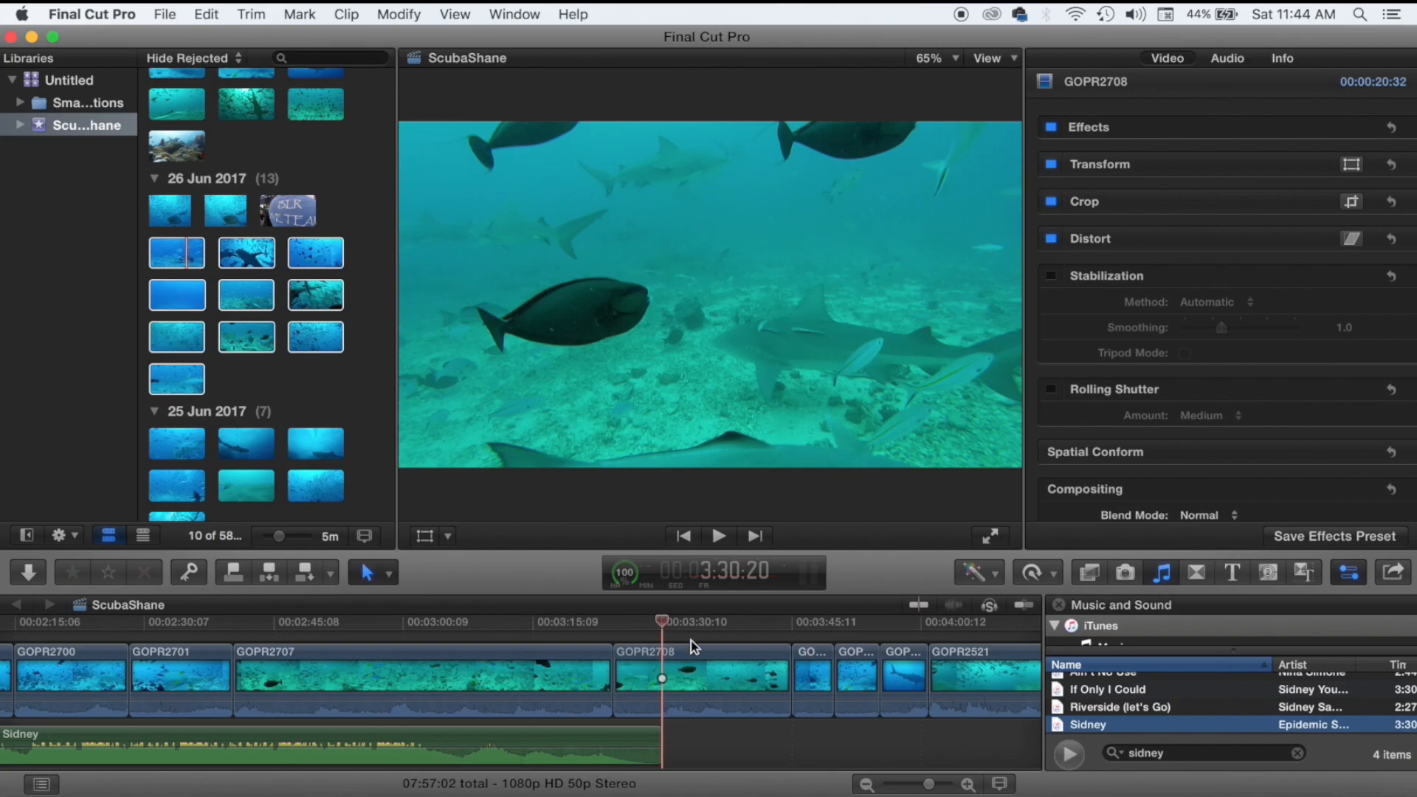
Append all seven 25 Jun 2017 clips to the timeline end and clear the selection.
scroll(303, 450, down, 5)
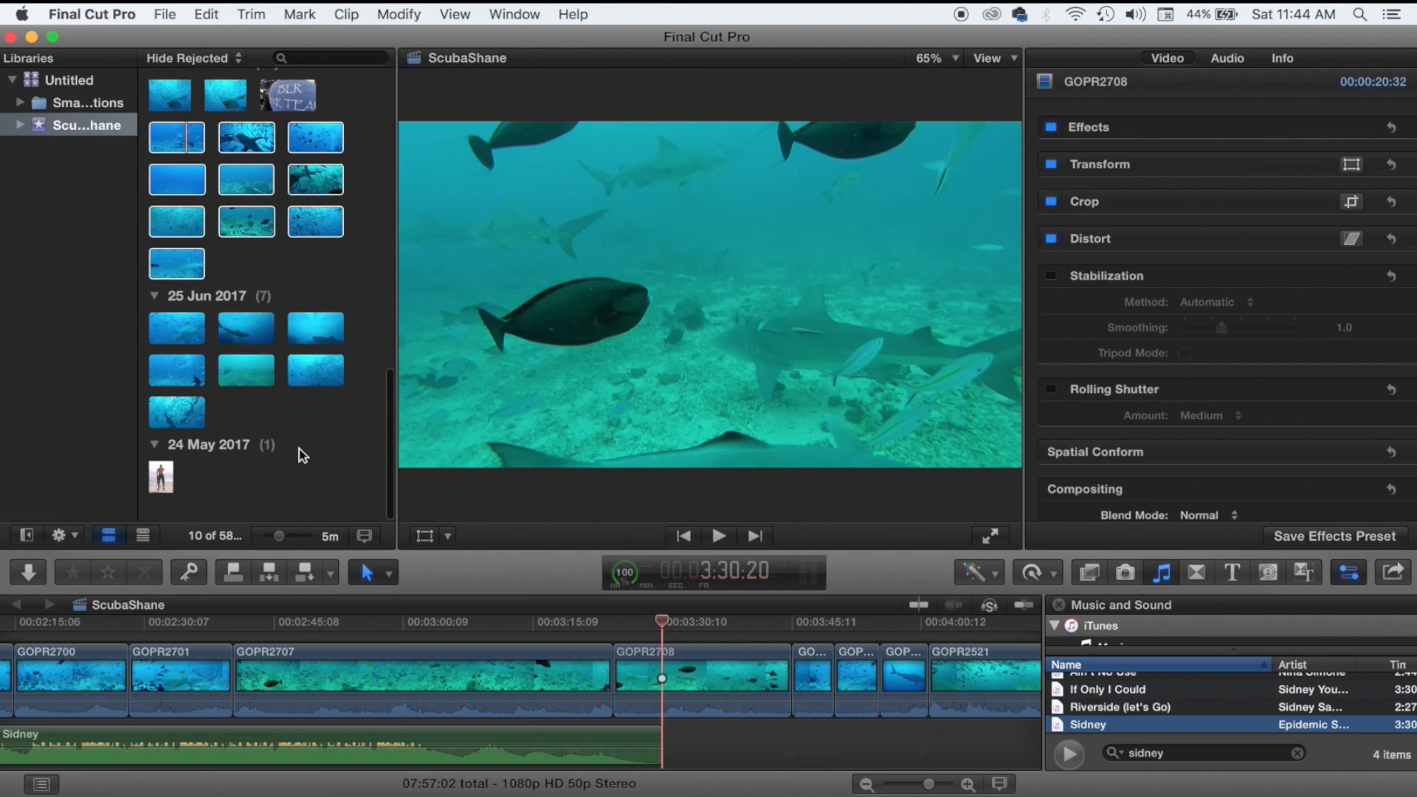
drag(355, 335, 179, 426)
scroll(822, 687, right, 15)
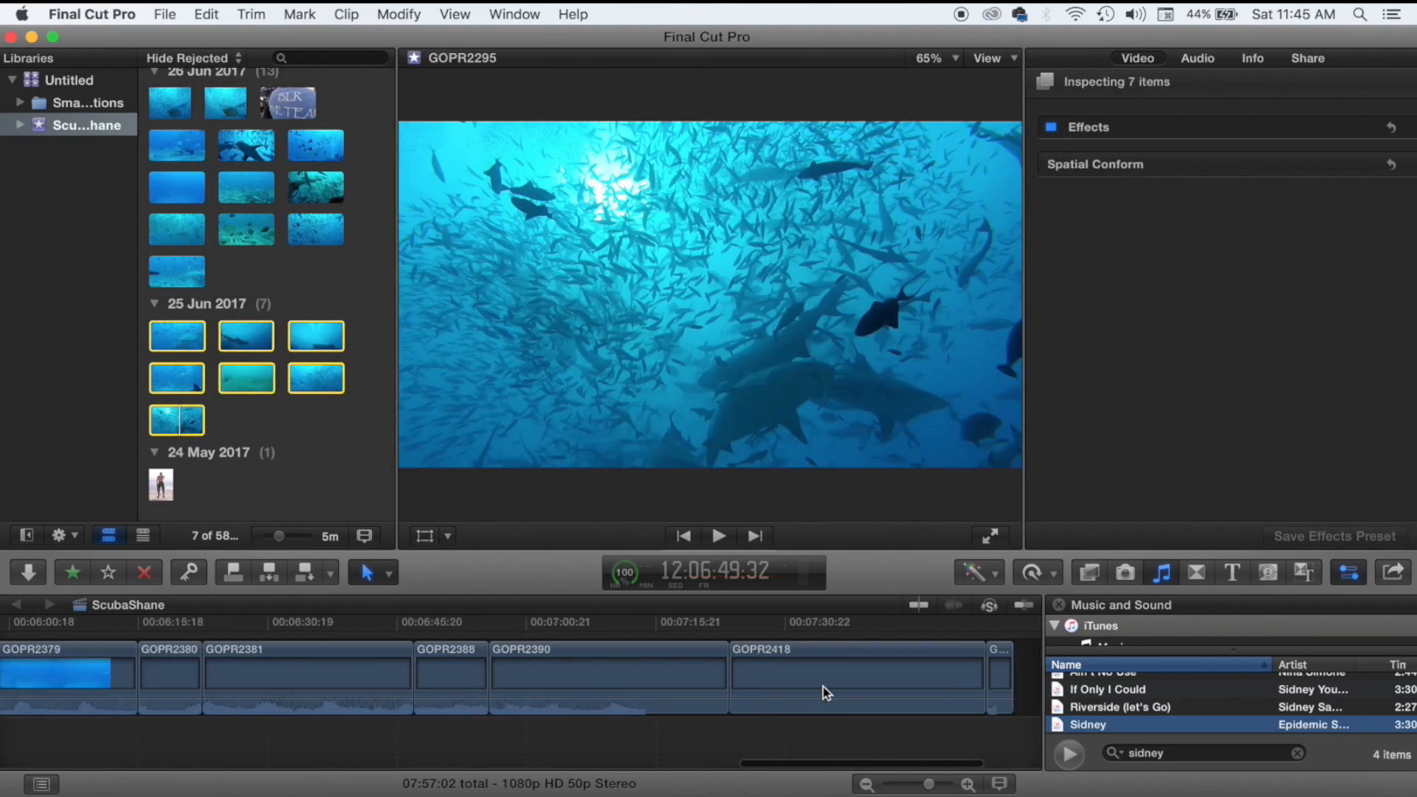
drag(316, 334, 838, 669)
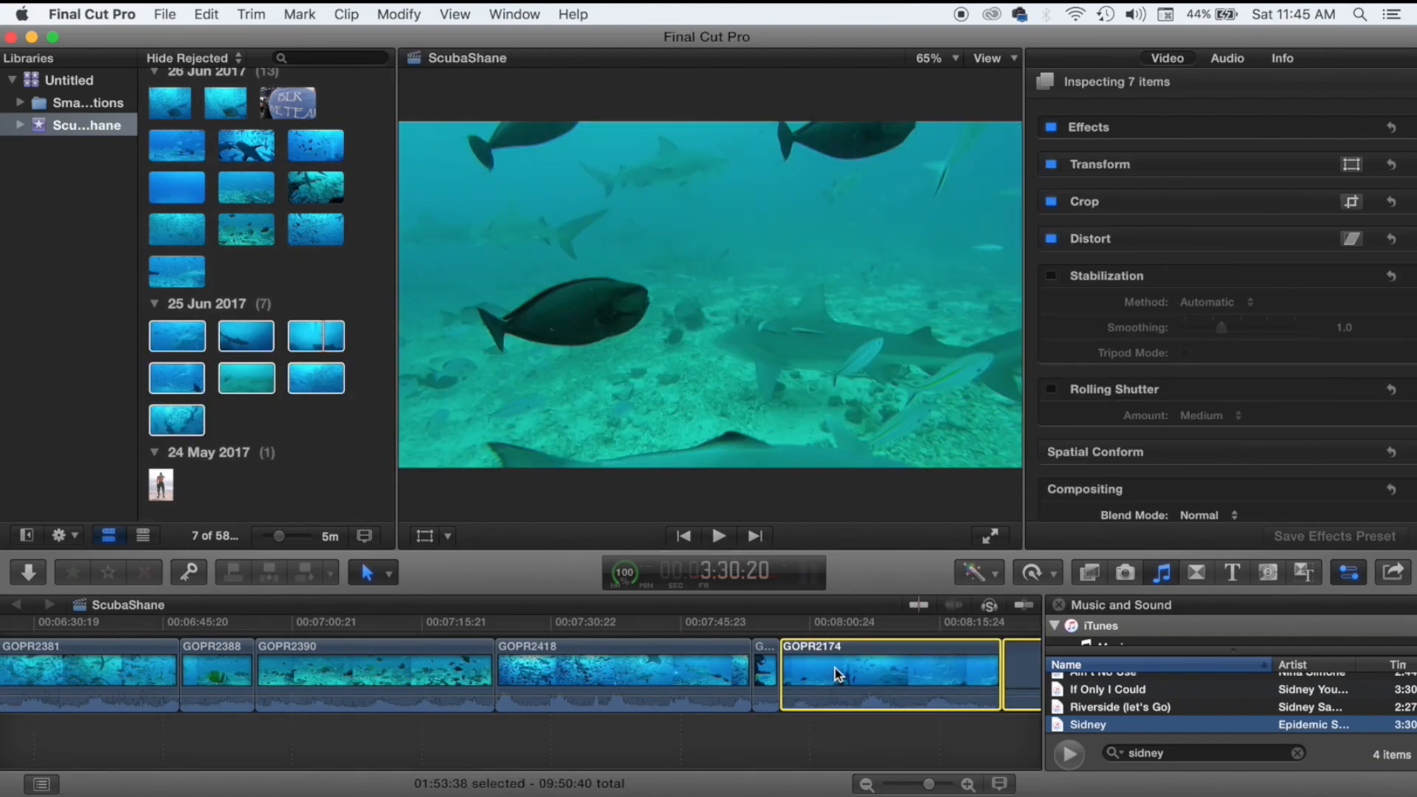
click(372, 352)
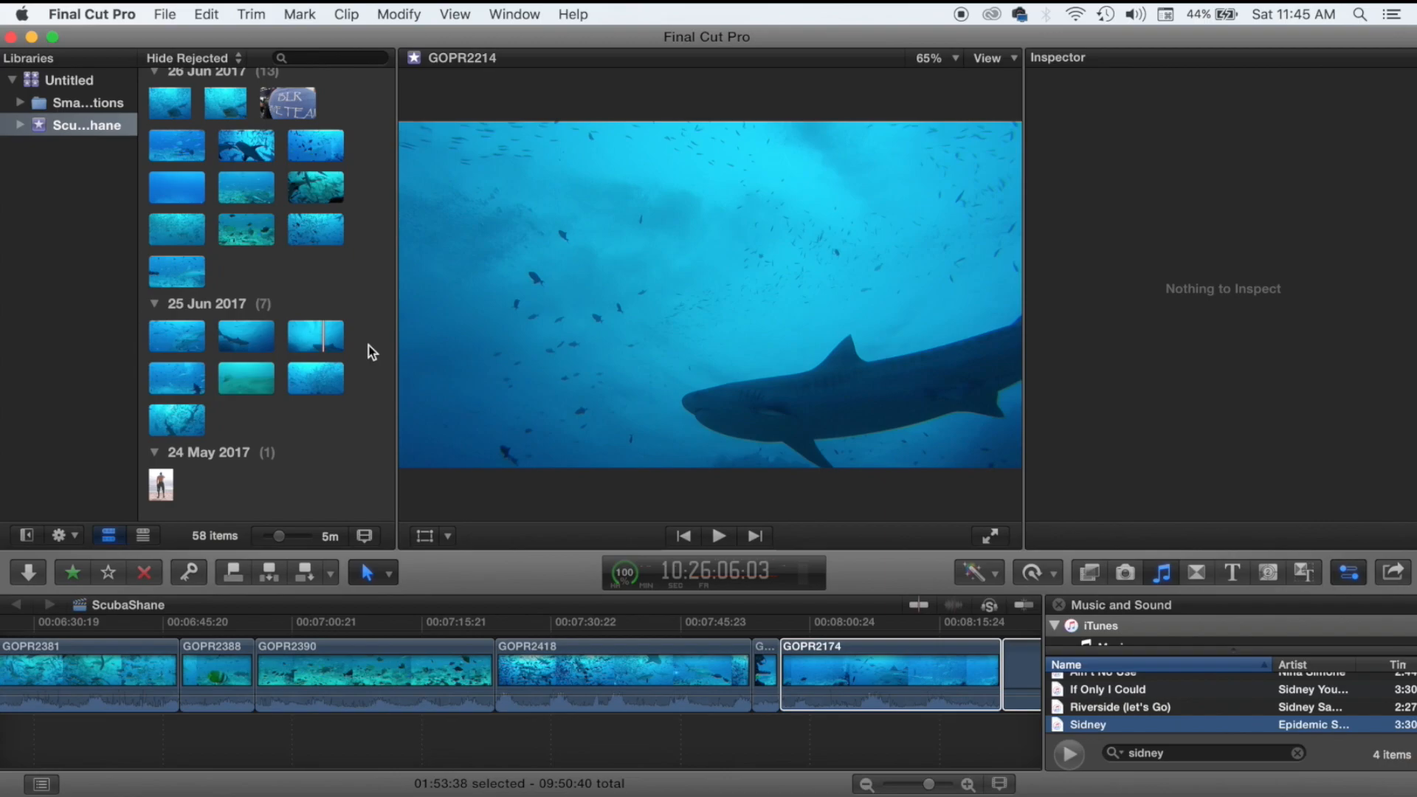
Scrub the playhead through GOPR2390, GOPR2418 and GOPR2242.
click(276, 735)
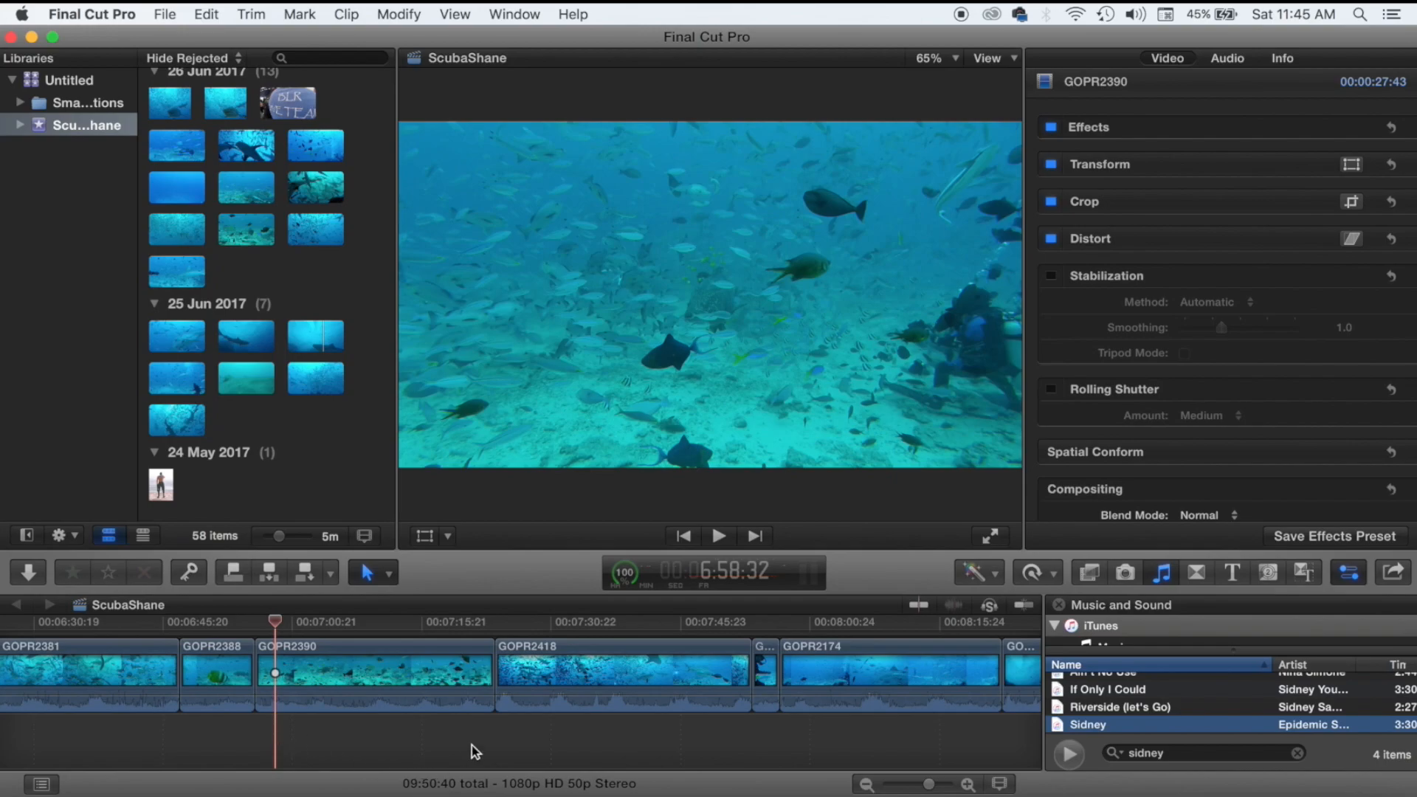
click(410, 747)
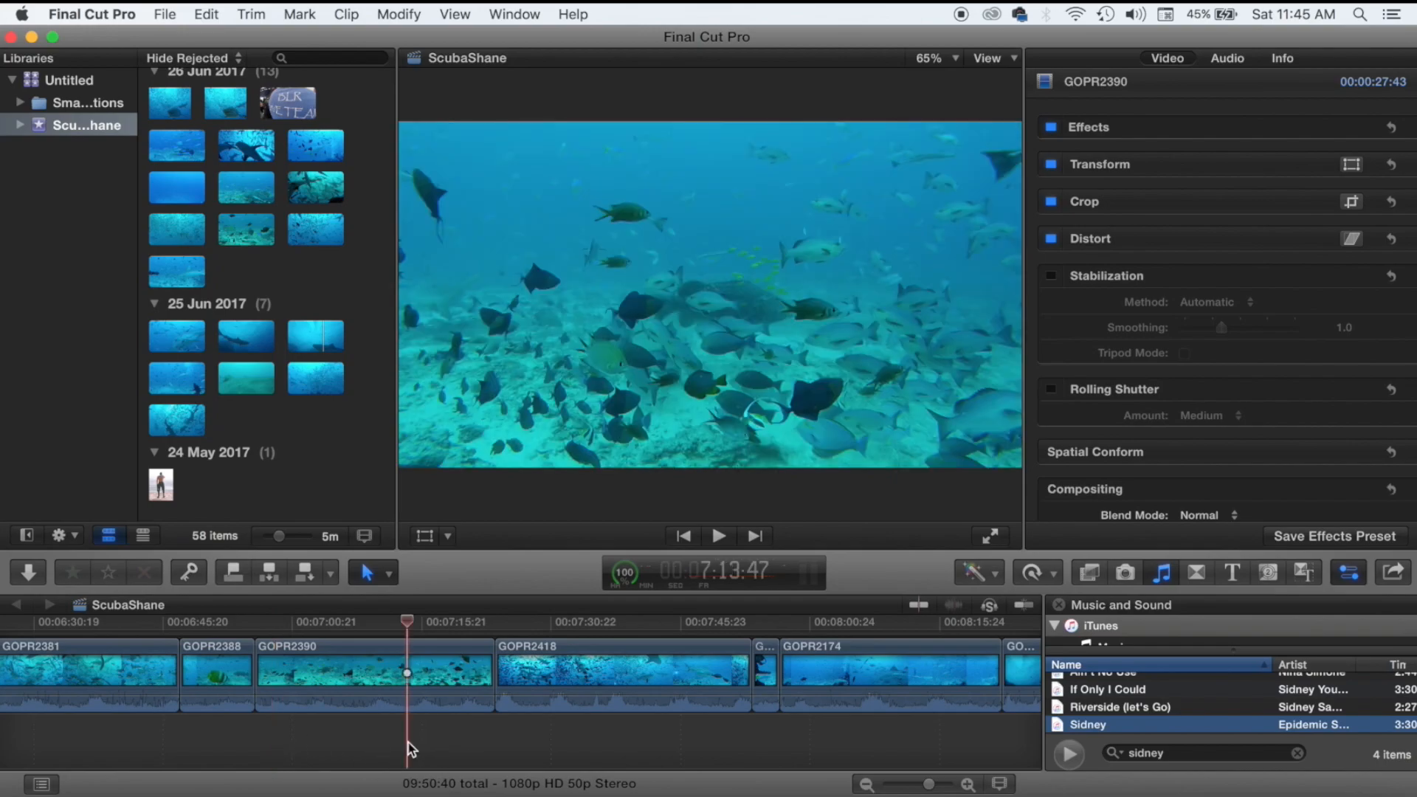
scroll(299, 306, up, 5)
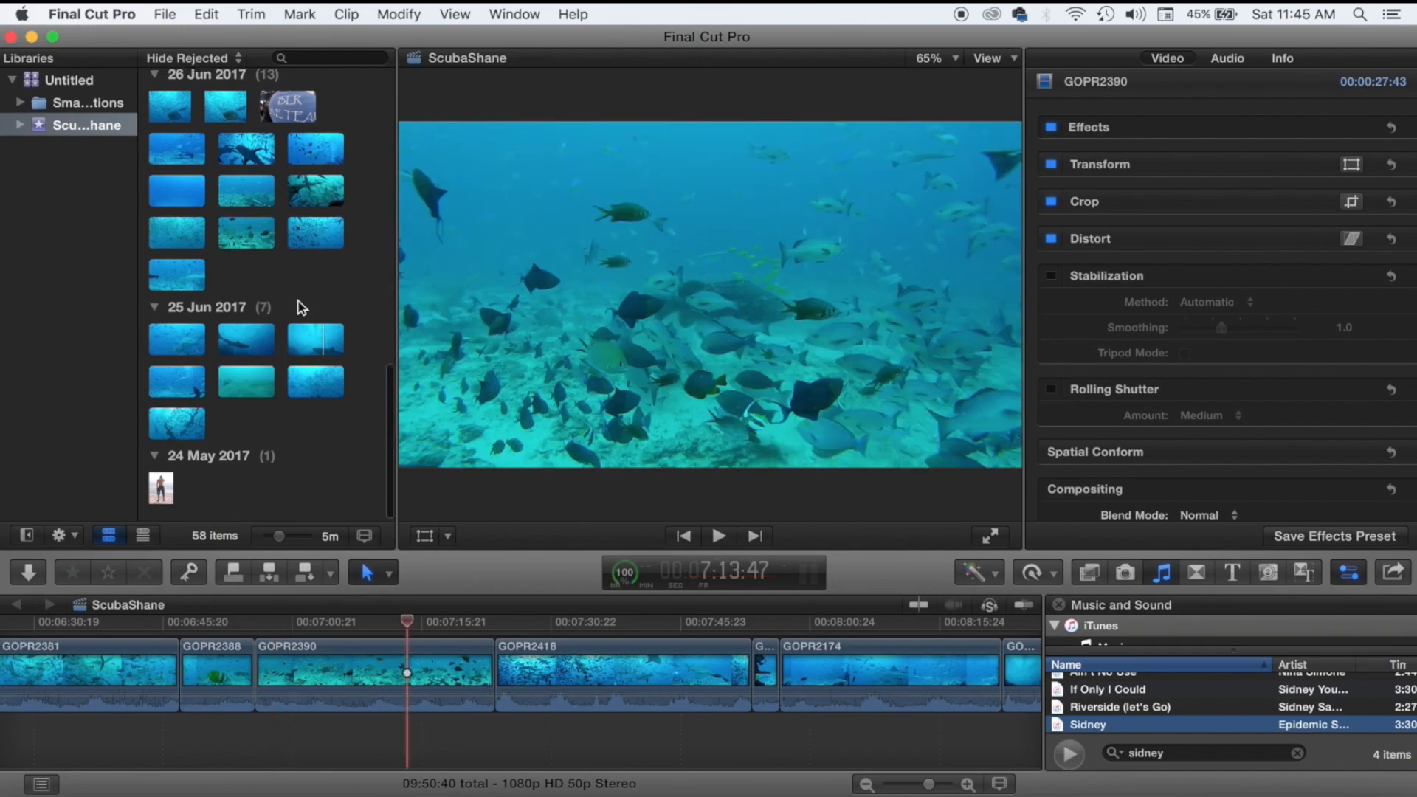
scroll(299, 306, up, 6)
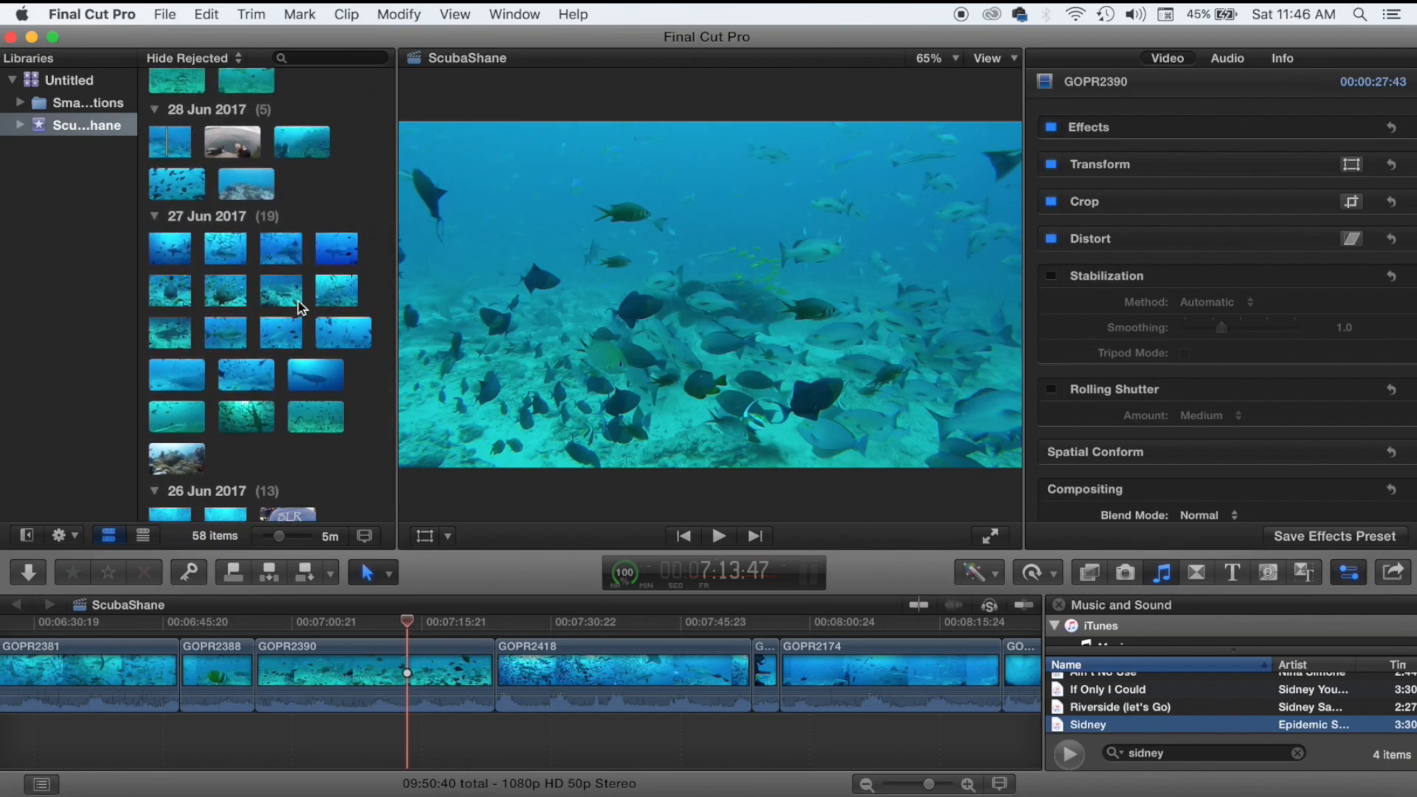
click(658, 747)
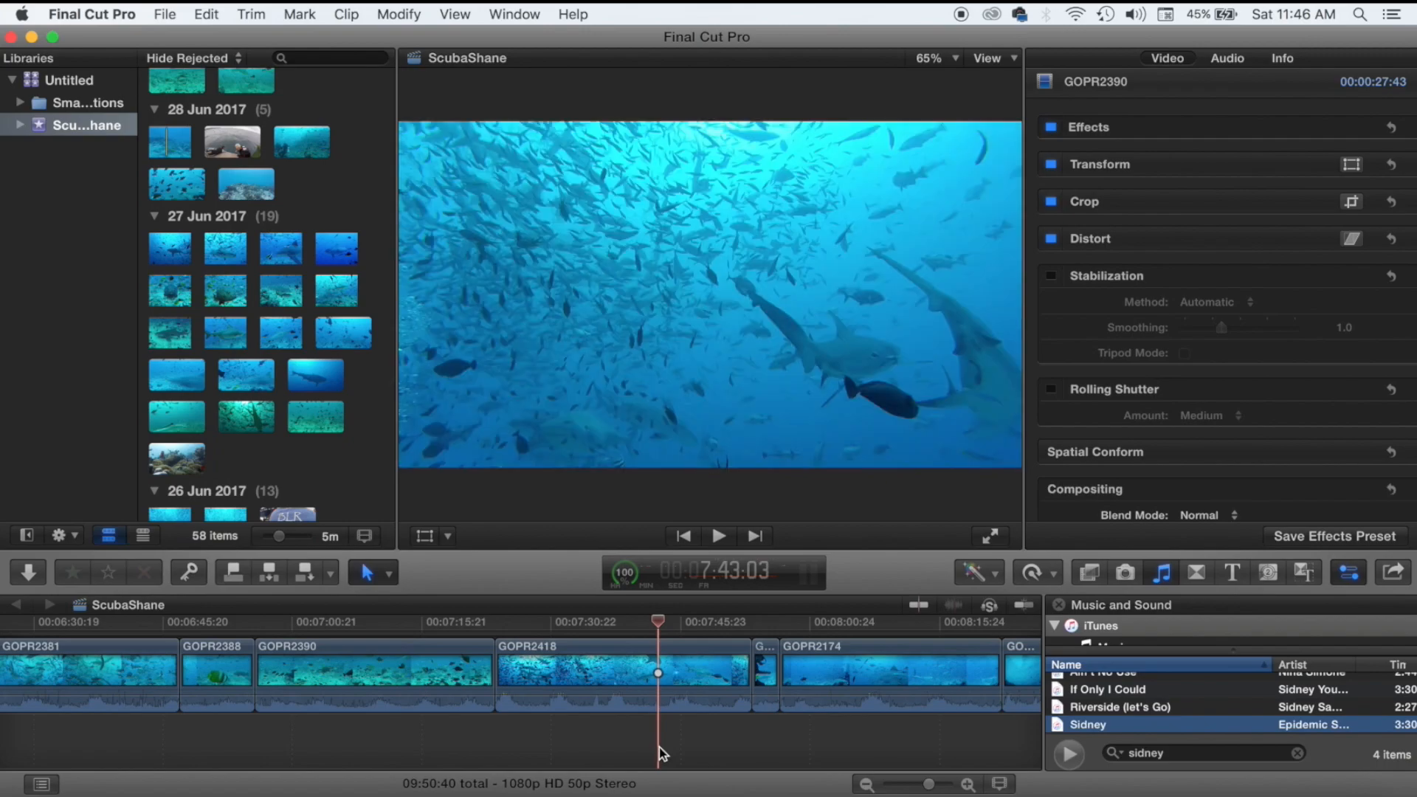
scroll(658, 747, right, 10)
click(659, 747)
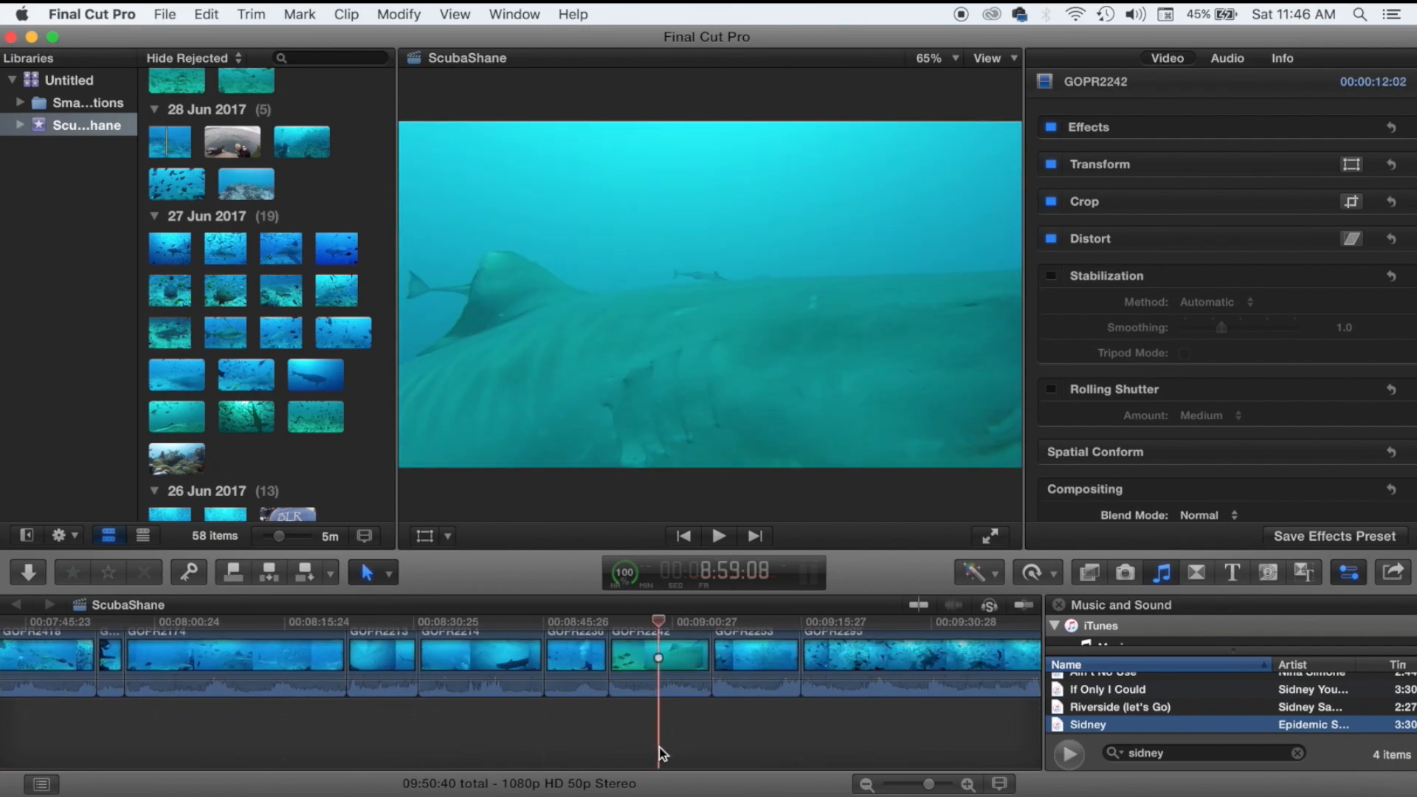
scroll(658, 747, right, 5)
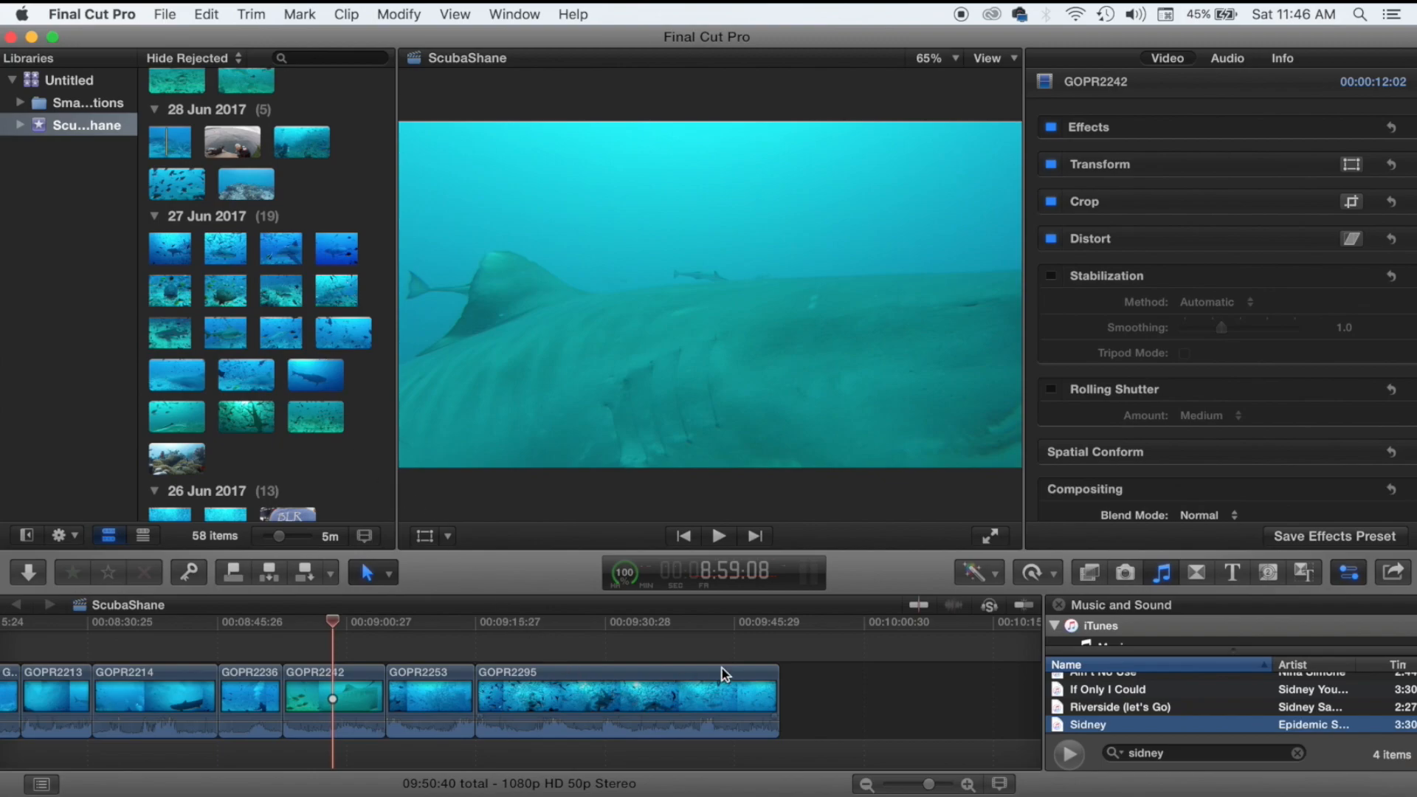
Scroll to the end of the 13:36:12 project and back, deselecting the Sidney clip.
click(781, 651)
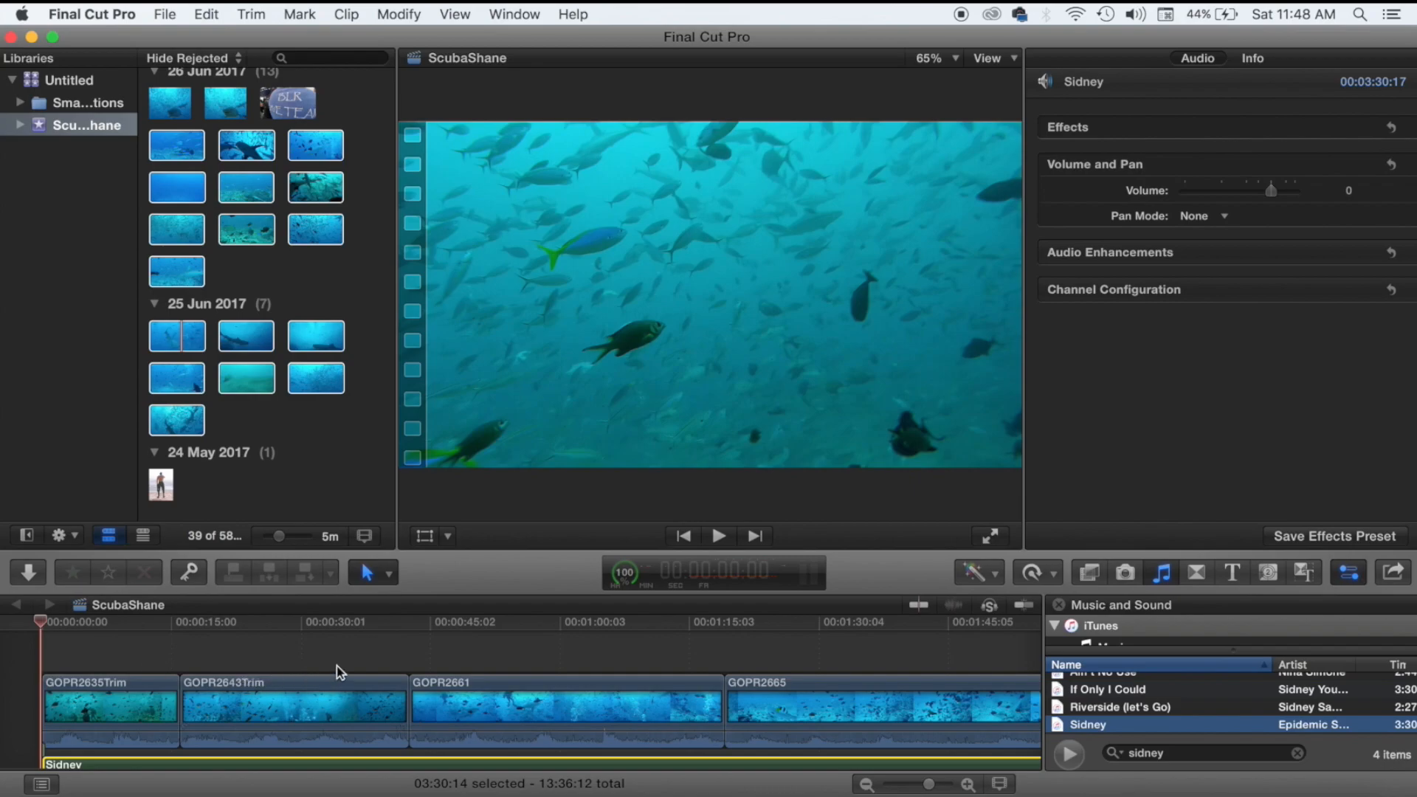
scroll(337, 666, right, 20)
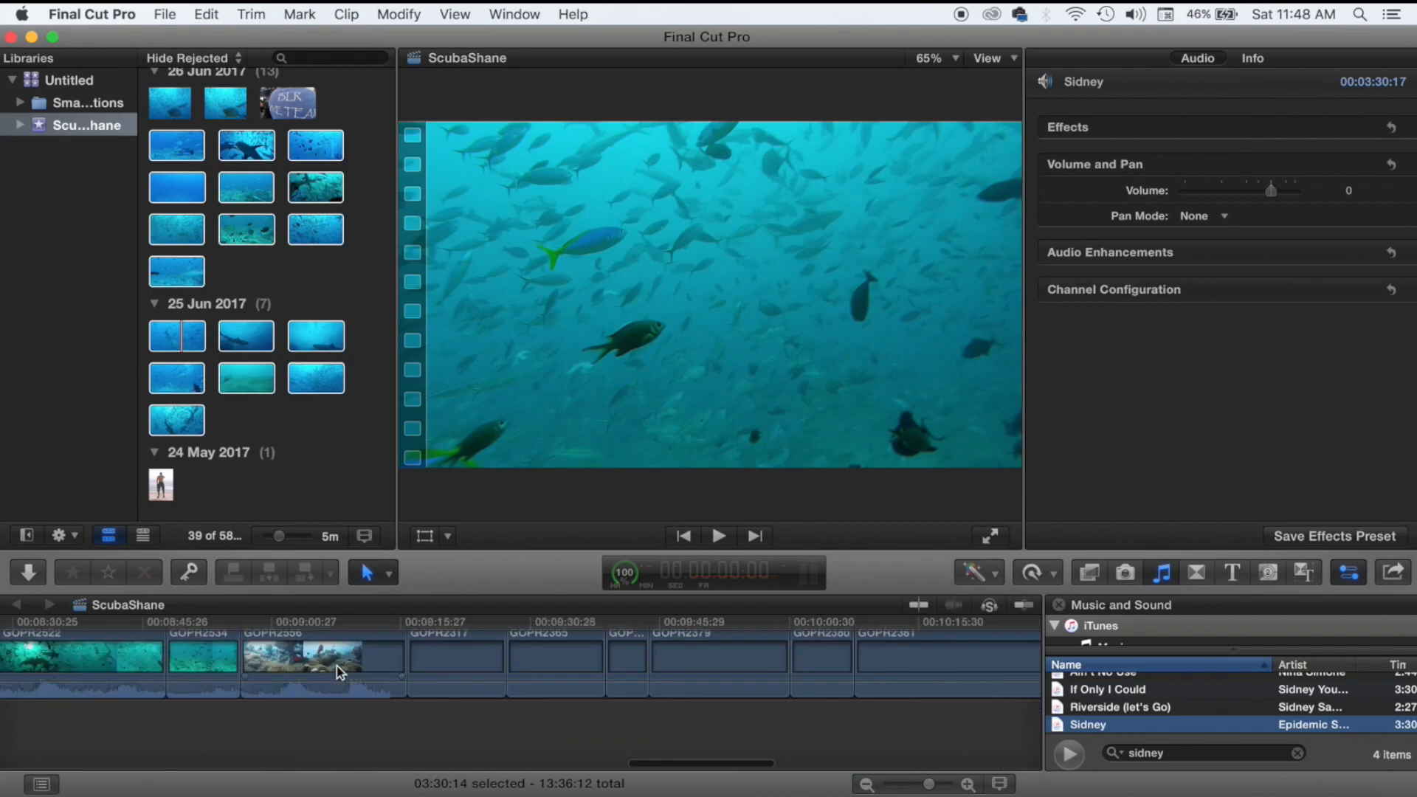
scroll(337, 666, right, 10)
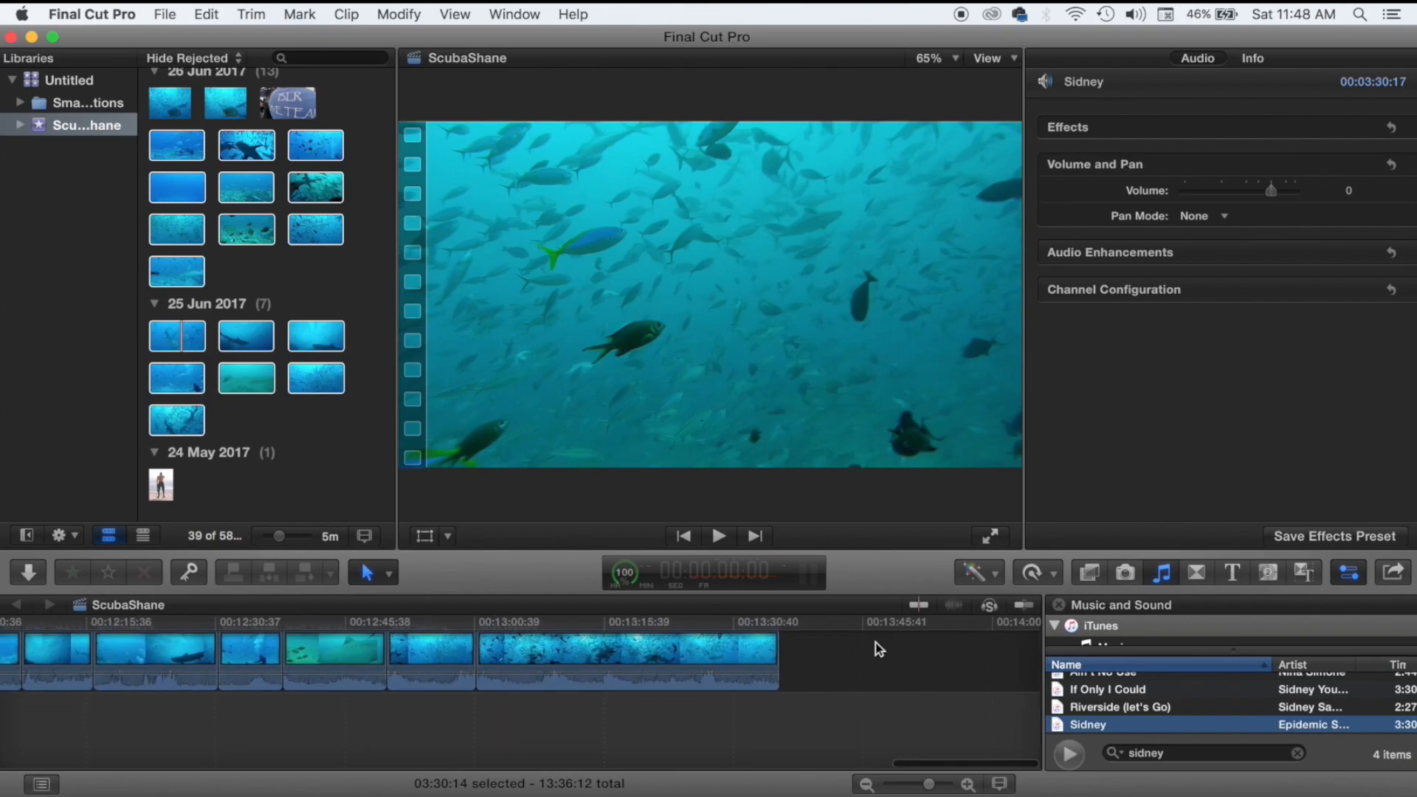
click(781, 692)
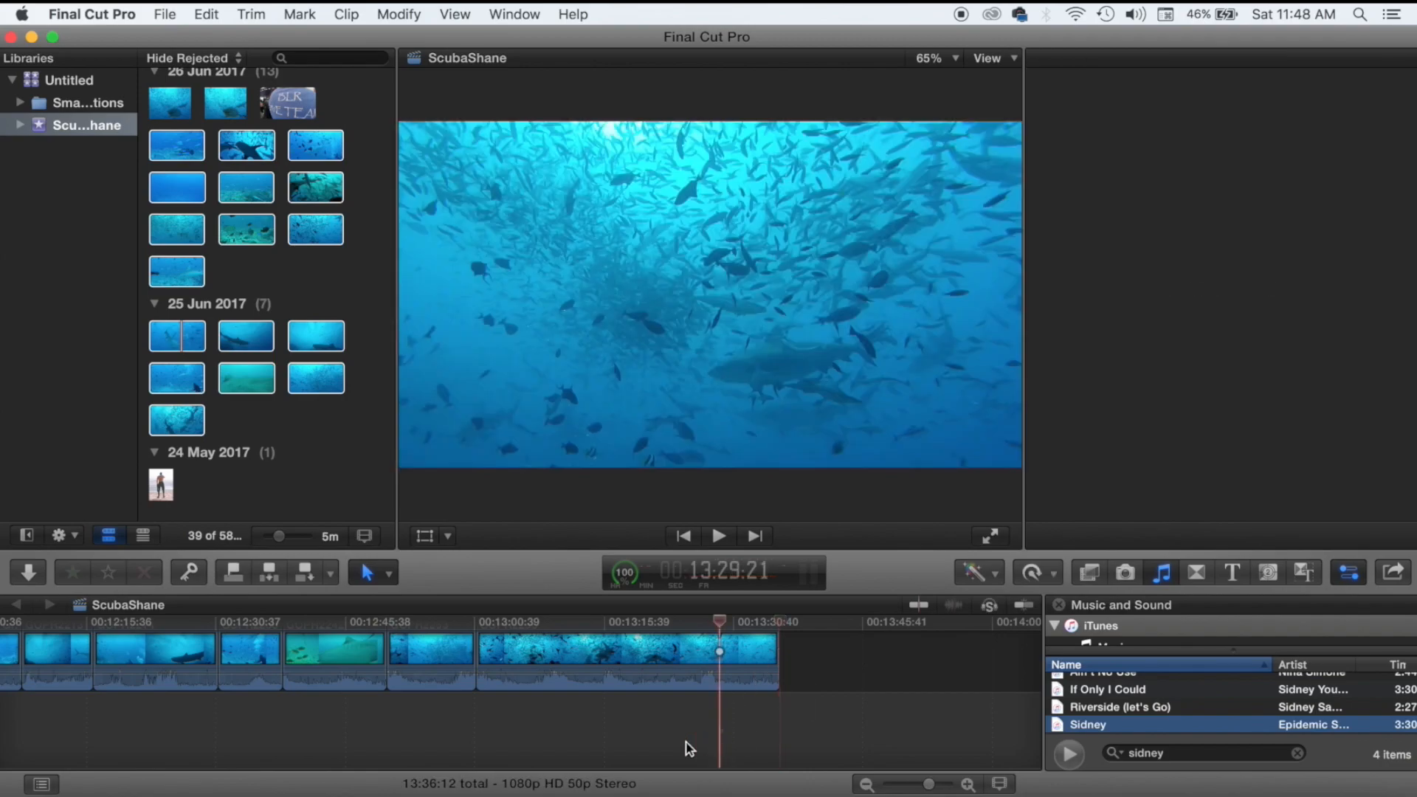
scroll(543, 732, left, 15)
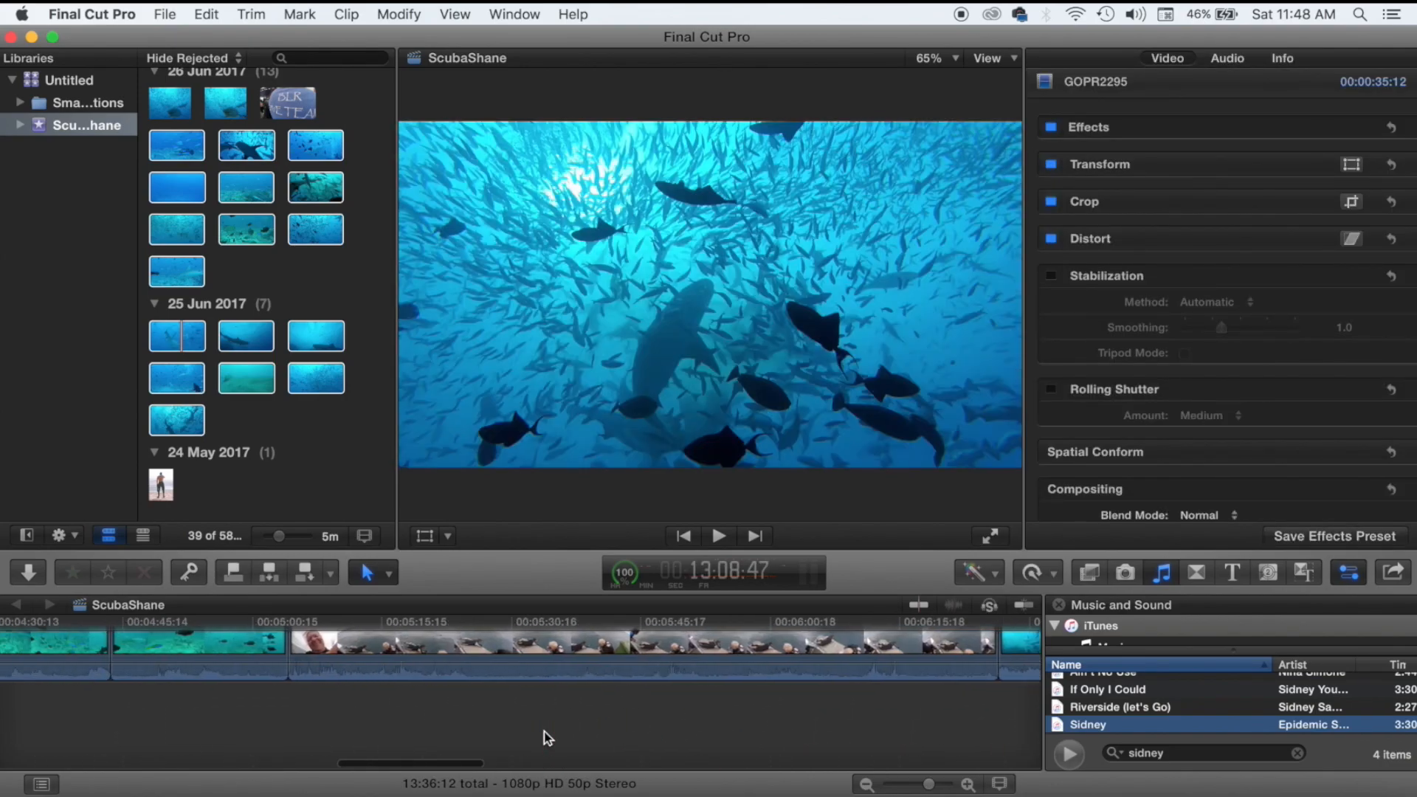
scroll(543, 732, left, 5)
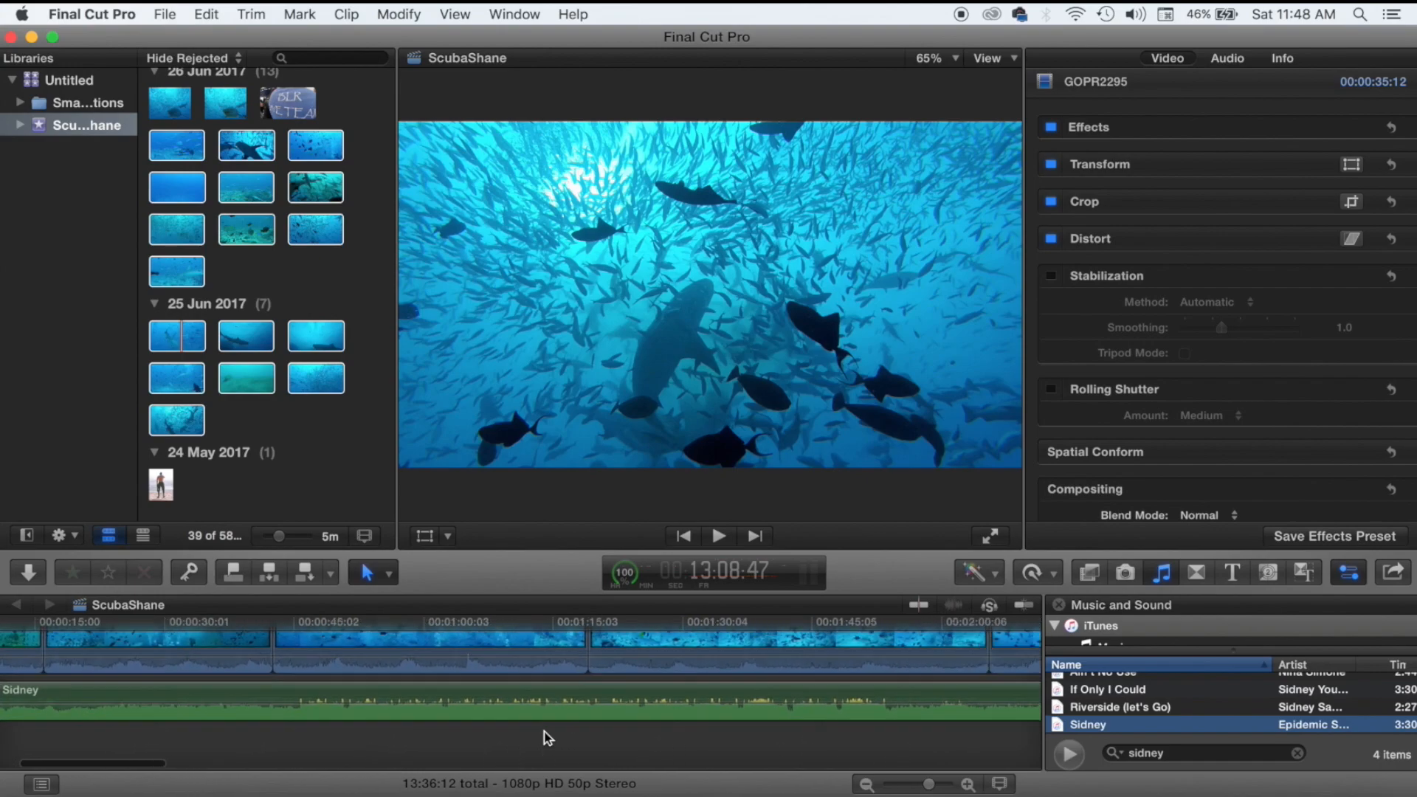
scroll(543, 732, right, 5)
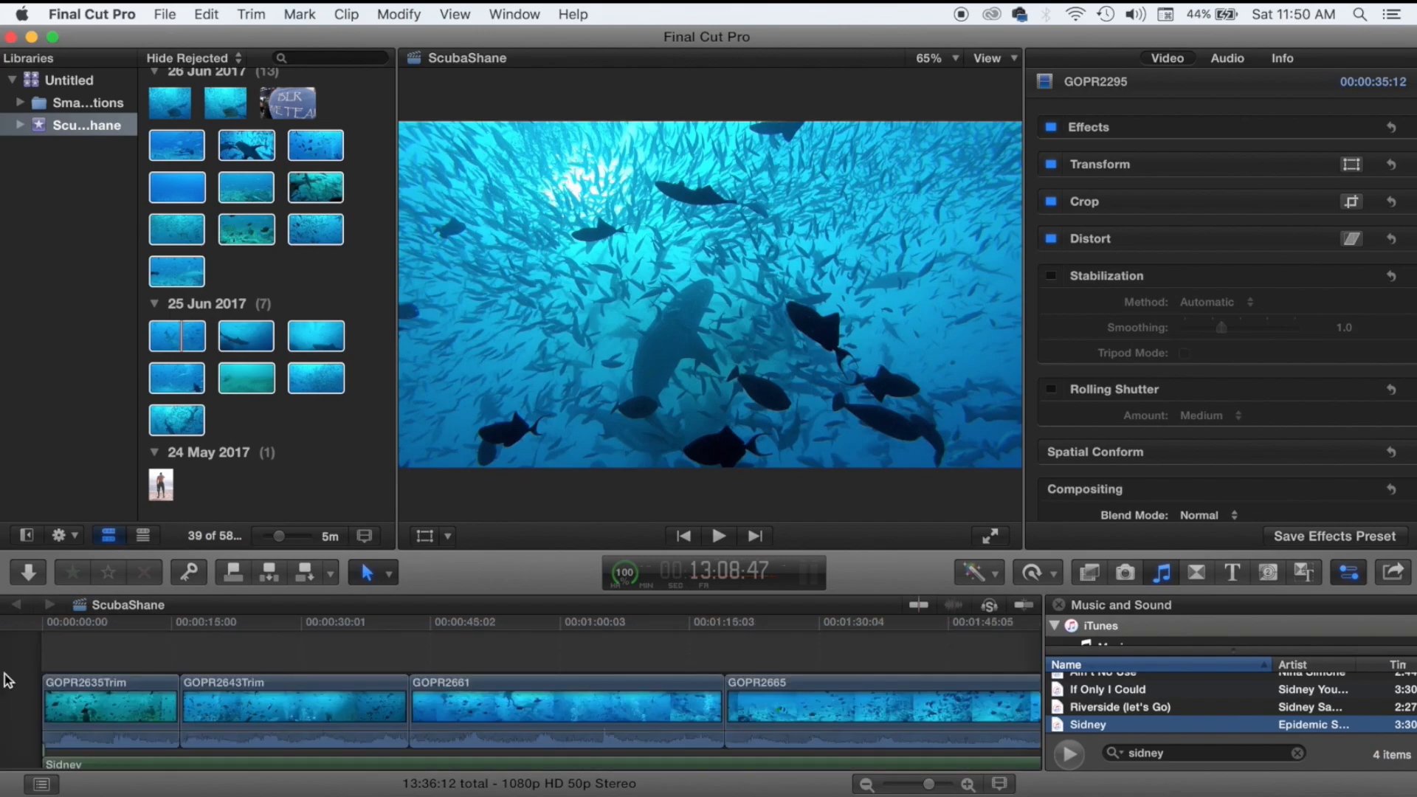
With the Select tool active, play the timeline's opening from the start.
click(42, 655)
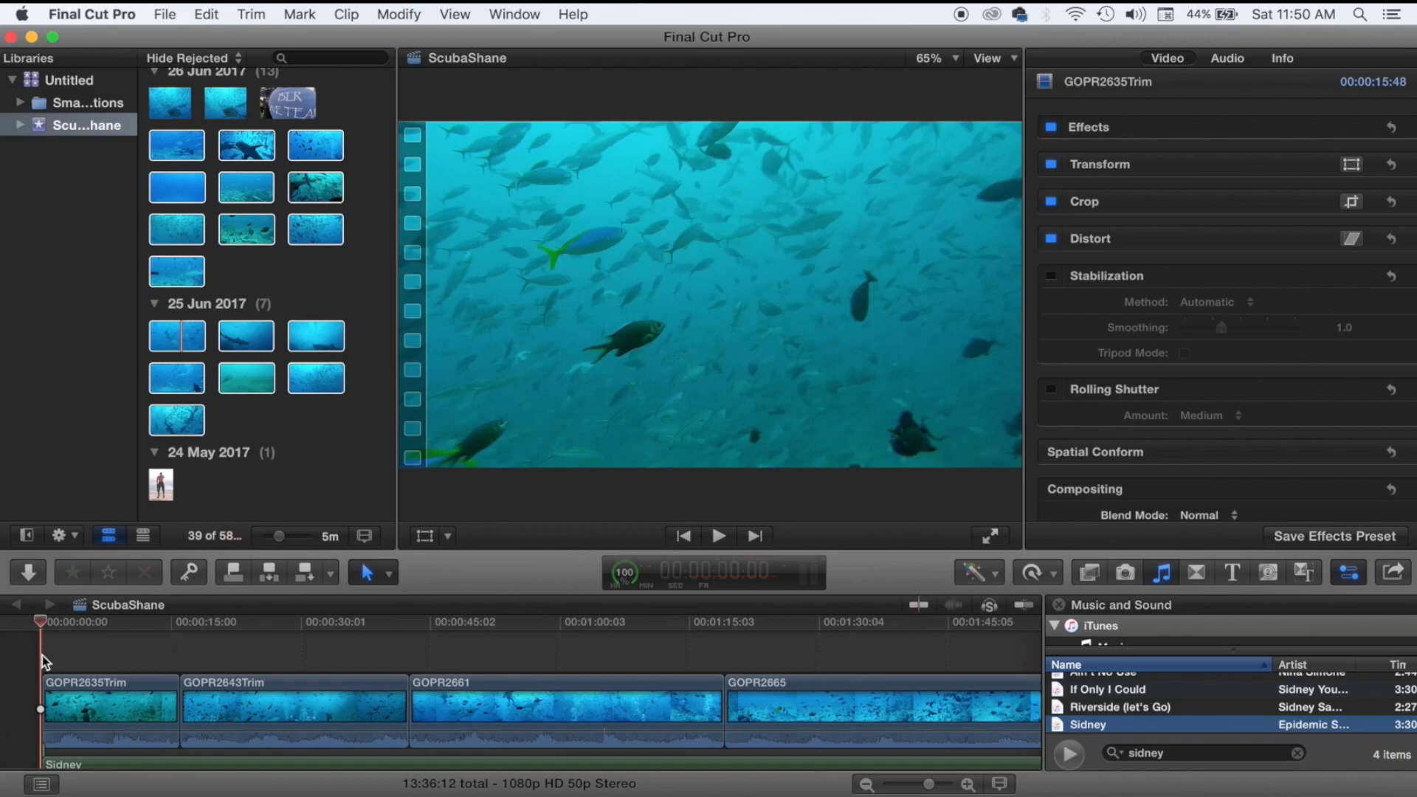
click(389, 574)
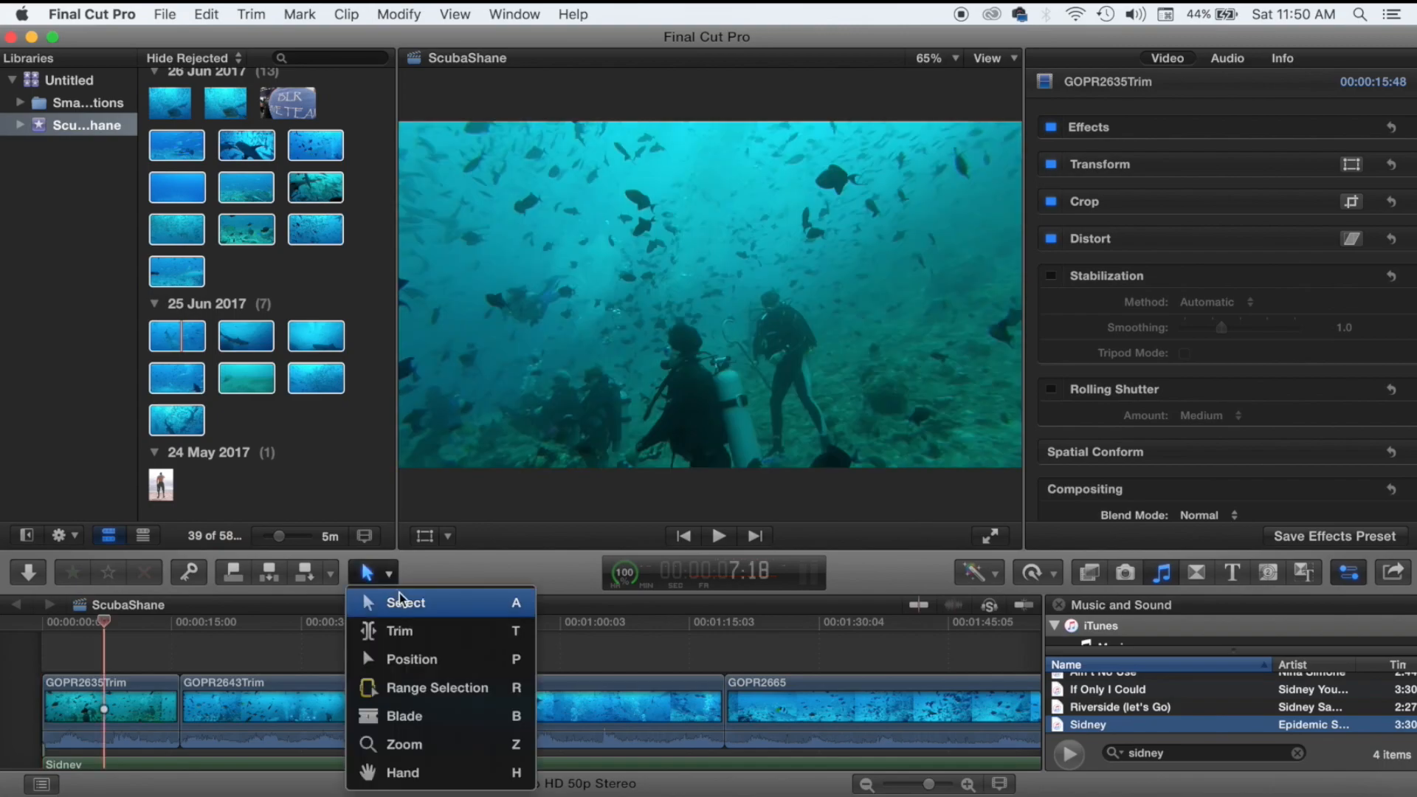
click(399, 598)
click(66, 646)
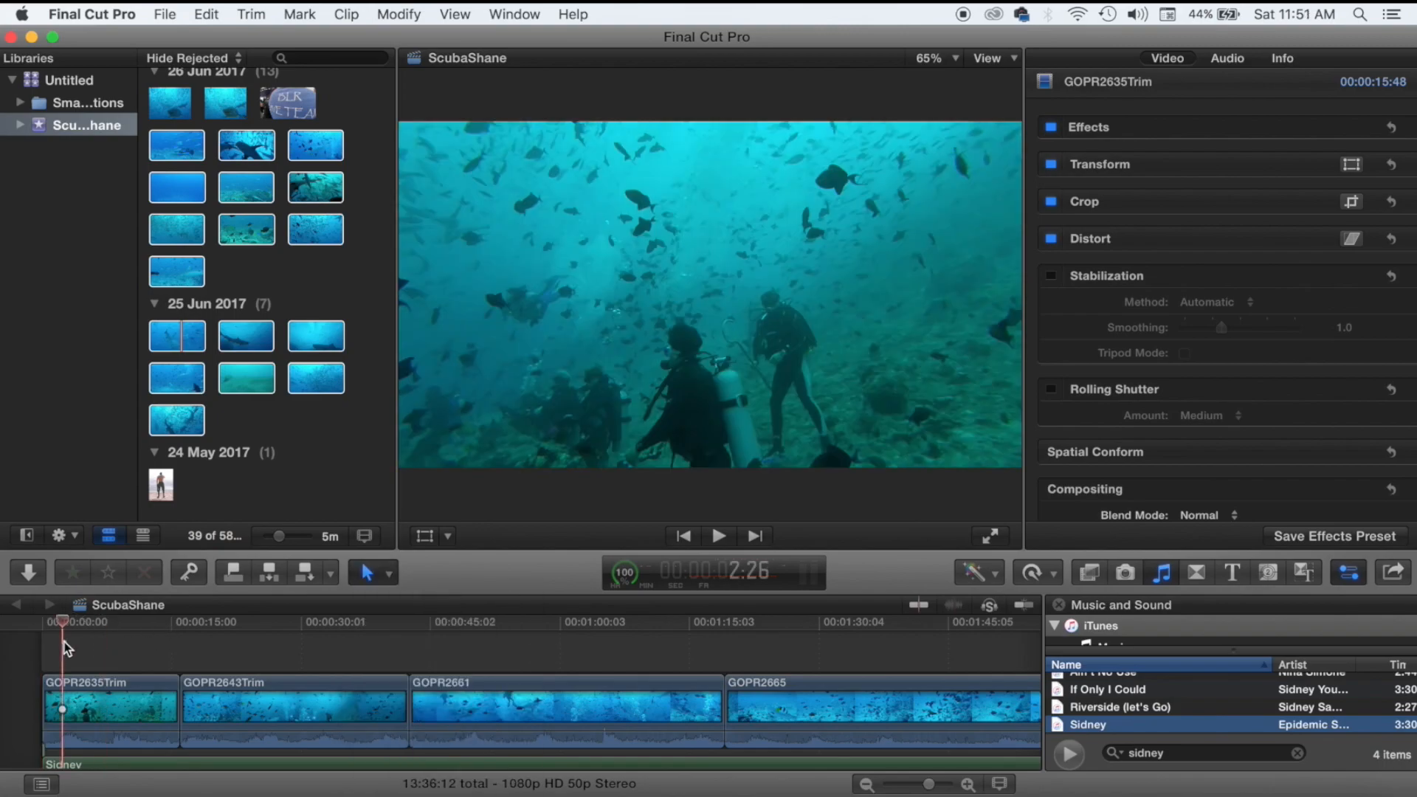
key(space)
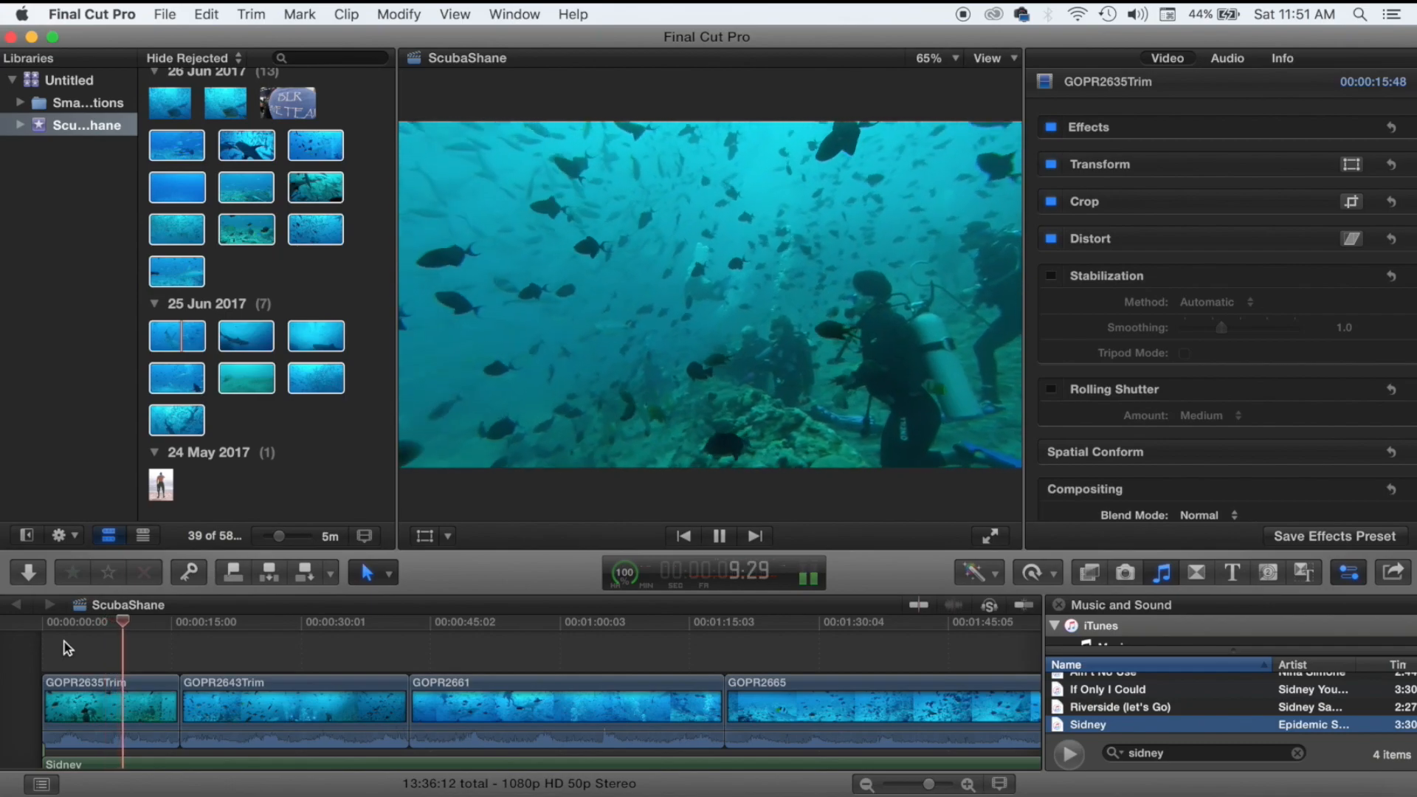
key(space)
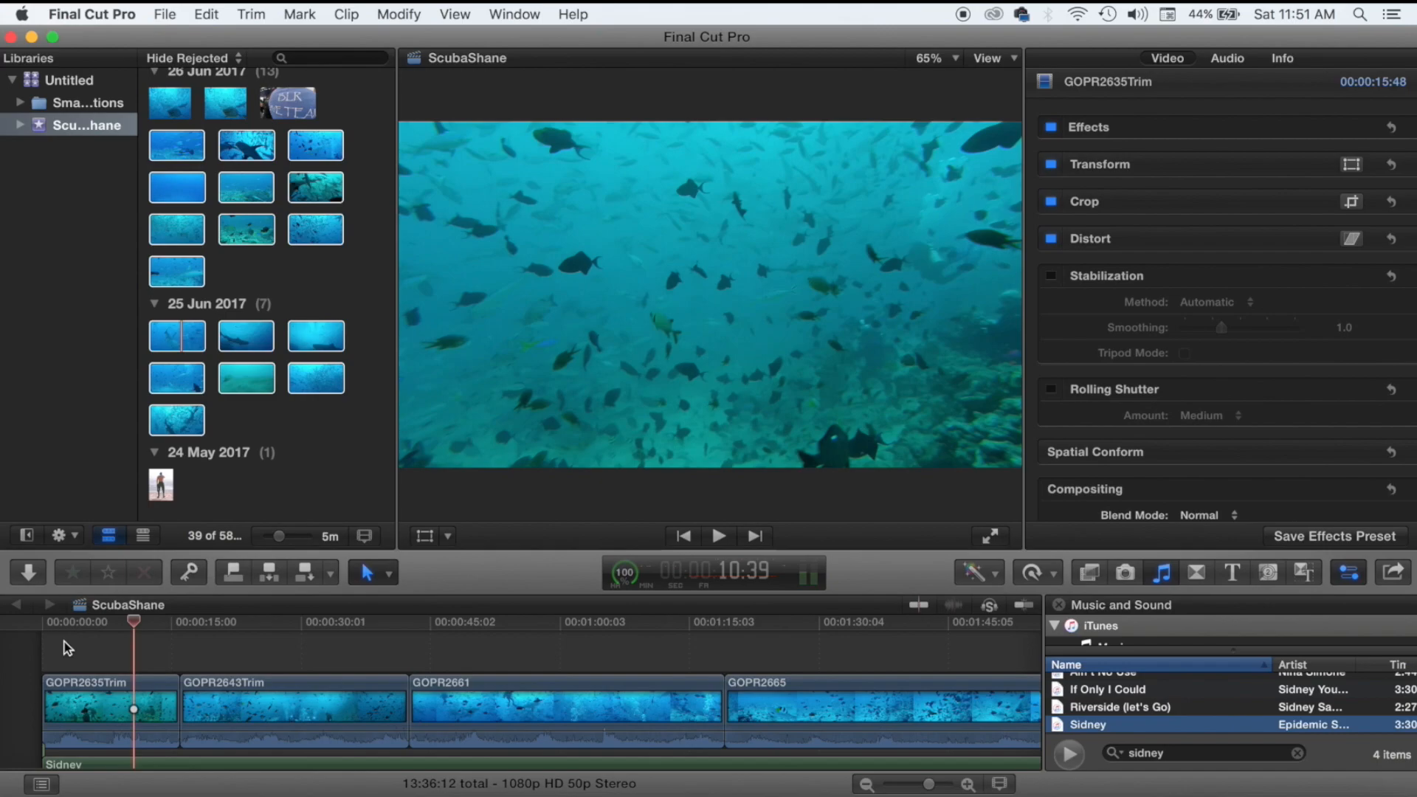
click(64, 641)
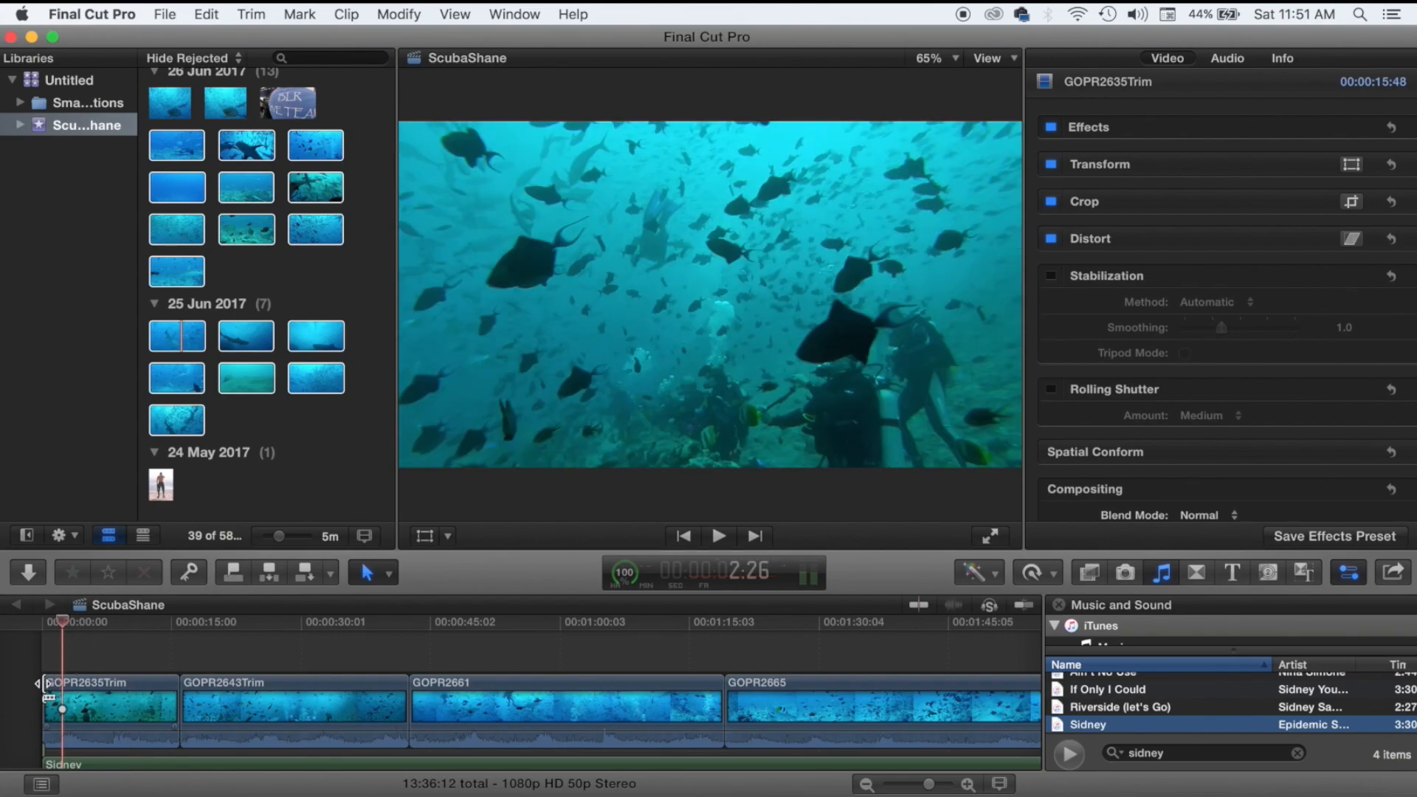
Trim the start and end of GOPR2635Trim inward so it runs 08:29.
drag(46, 685, 90, 694)
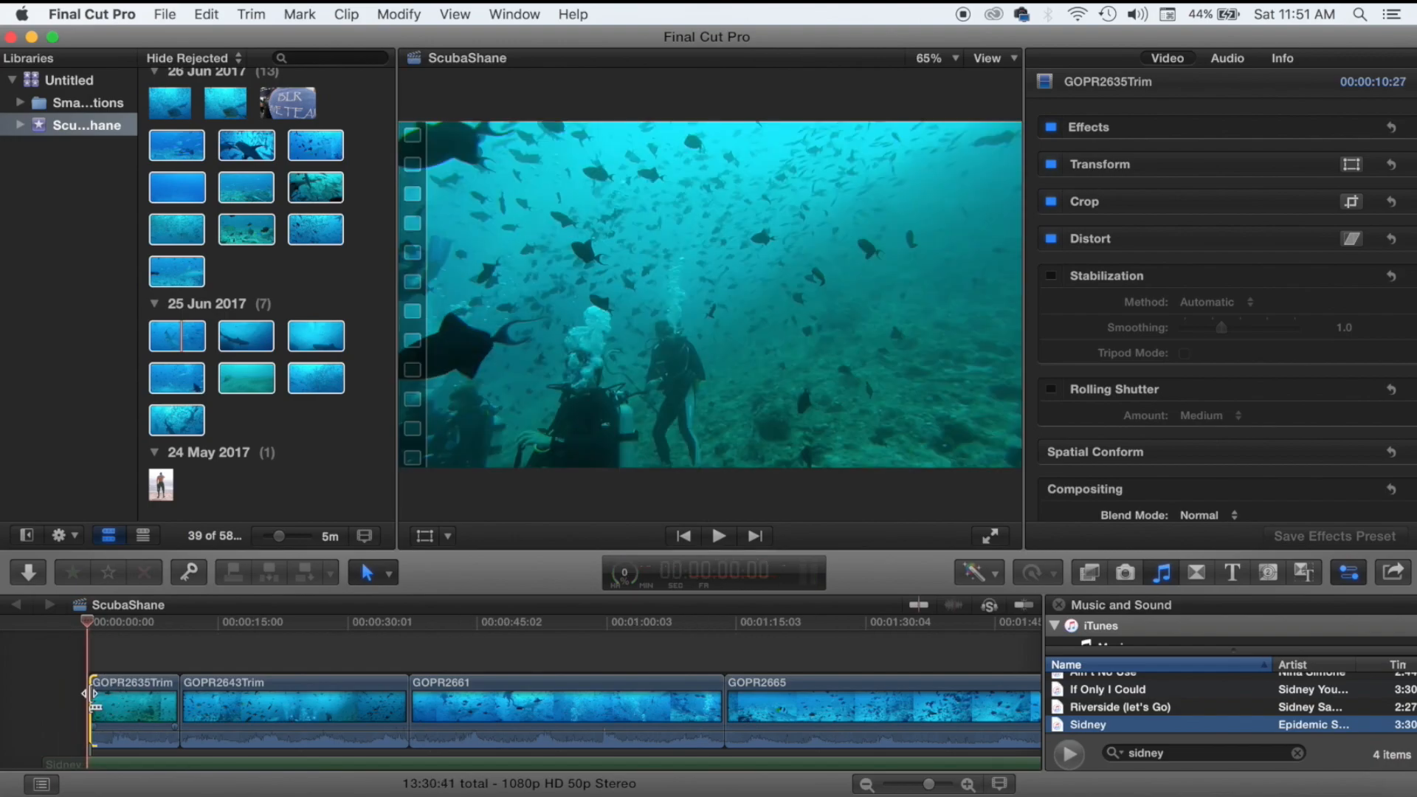
drag(153, 749, 142, 758)
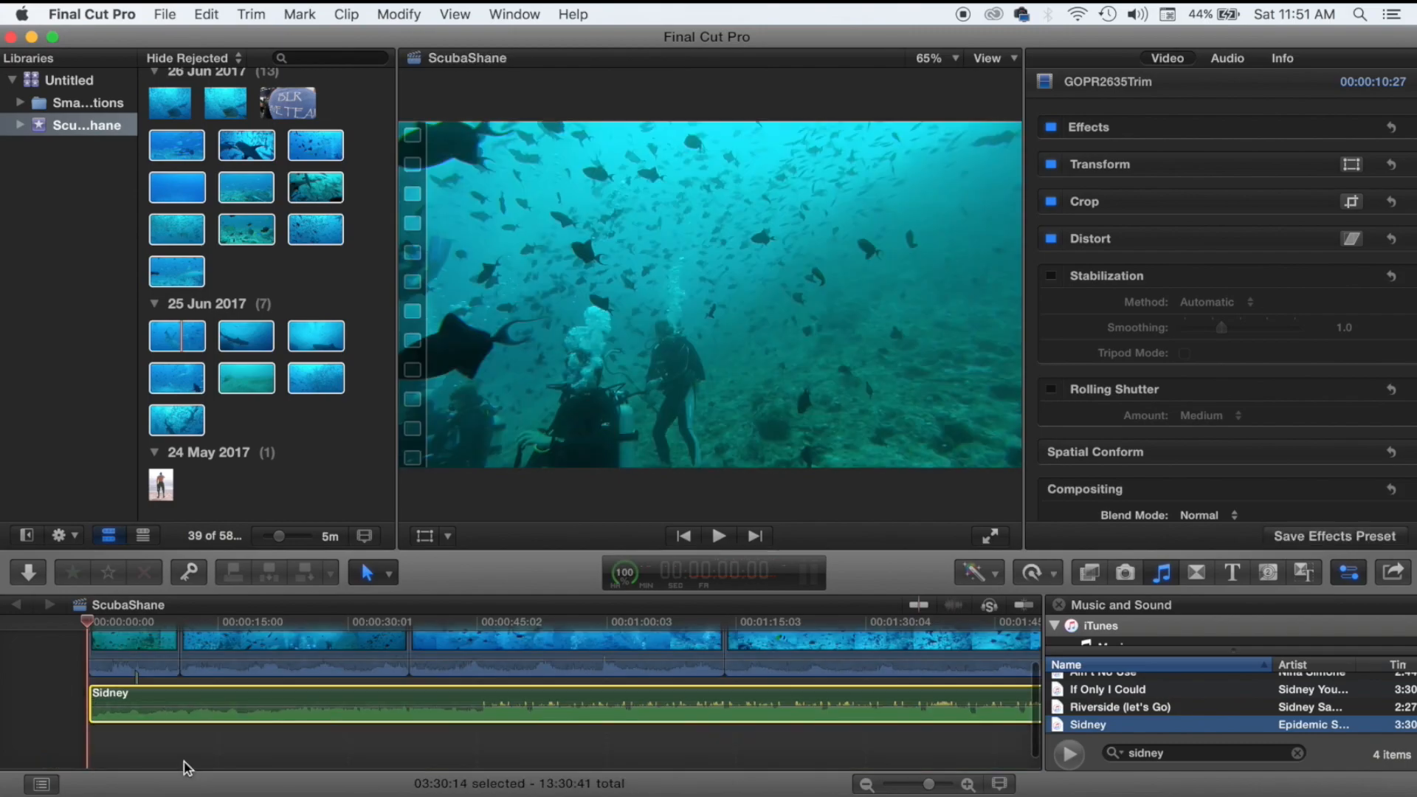
click(172, 648)
drag(172, 647, 156, 648)
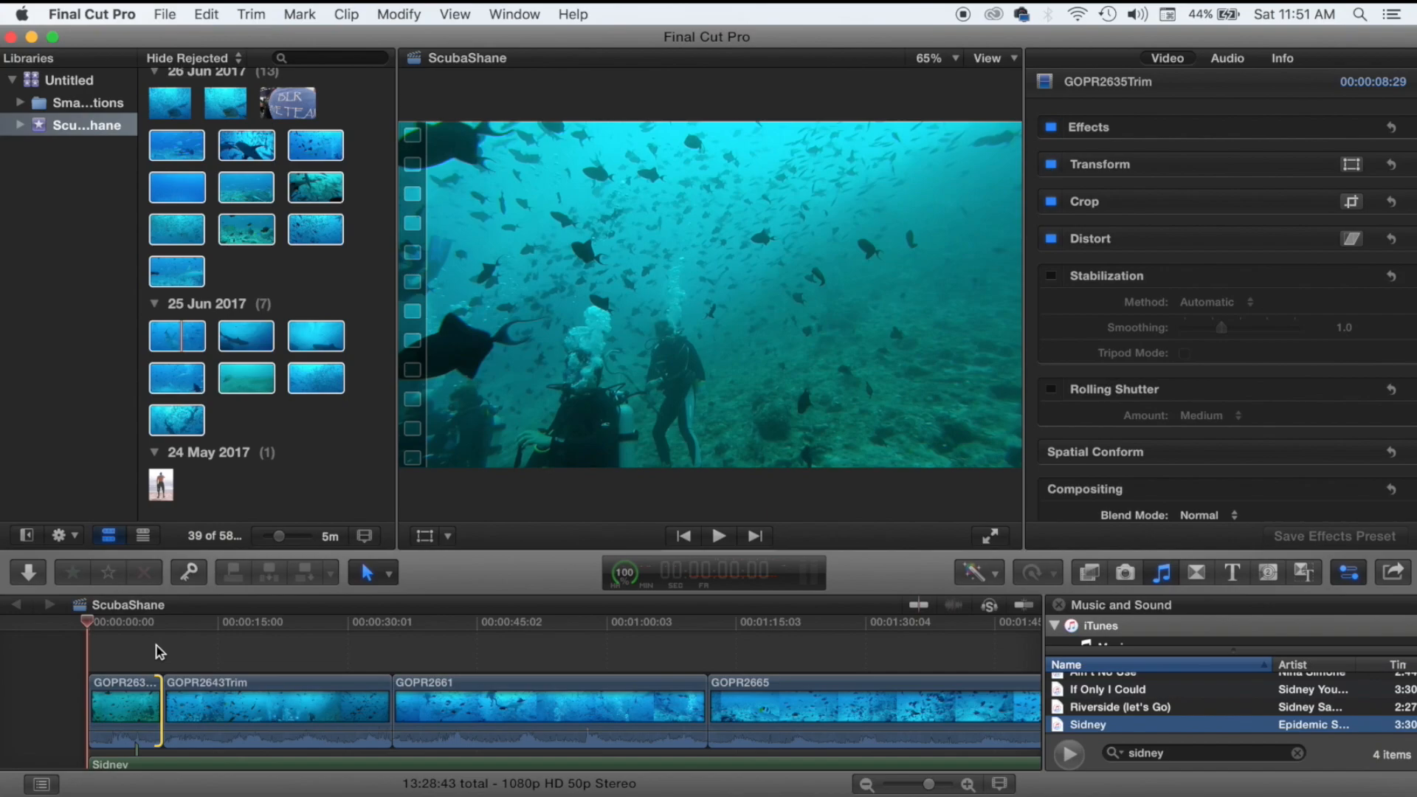
Replay the trimmed opening and step the playhead back a few frames.
click(86, 655)
key(space)
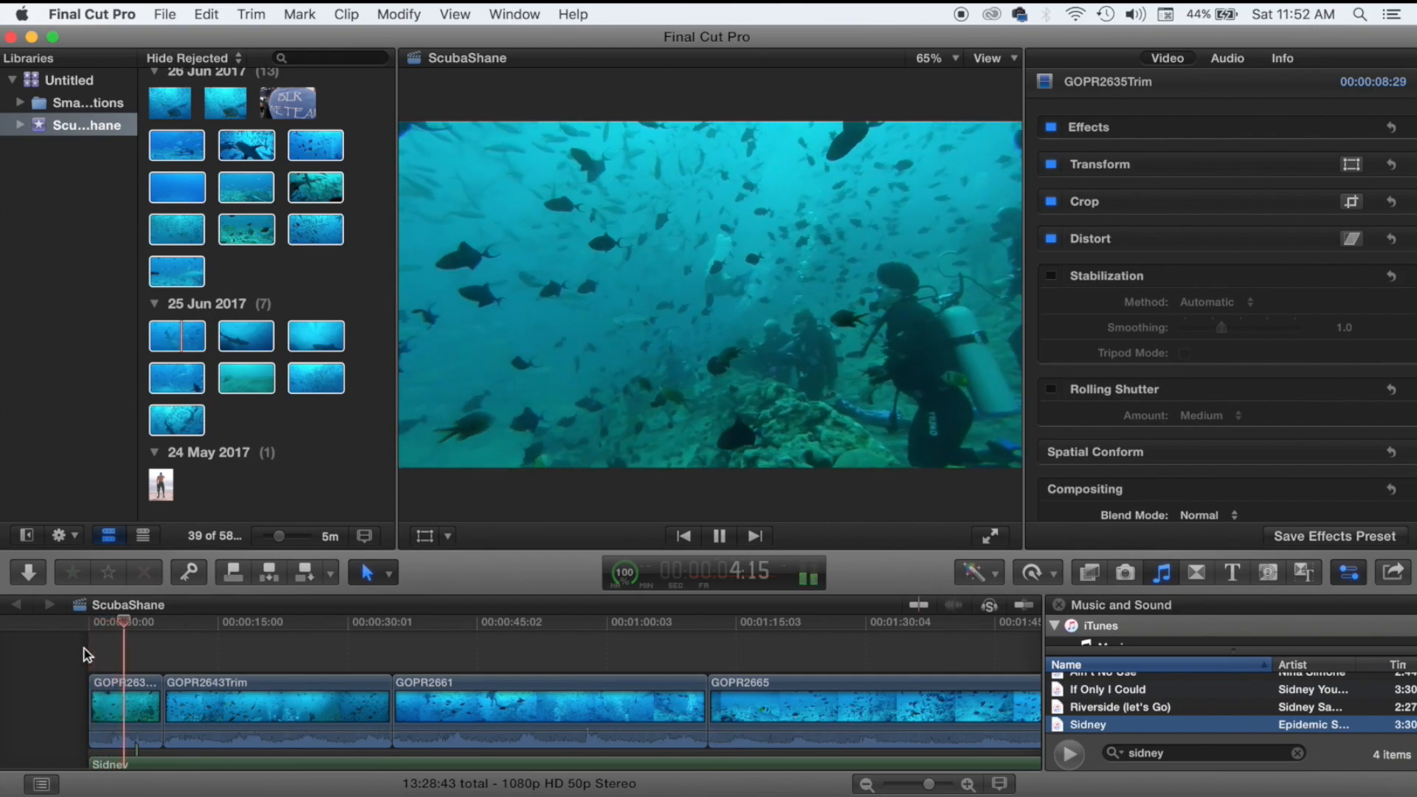
key(space)
key(Left)
key(Left)
key(Left)
key(Left)
key(Left)
key(Left)
key(Left)
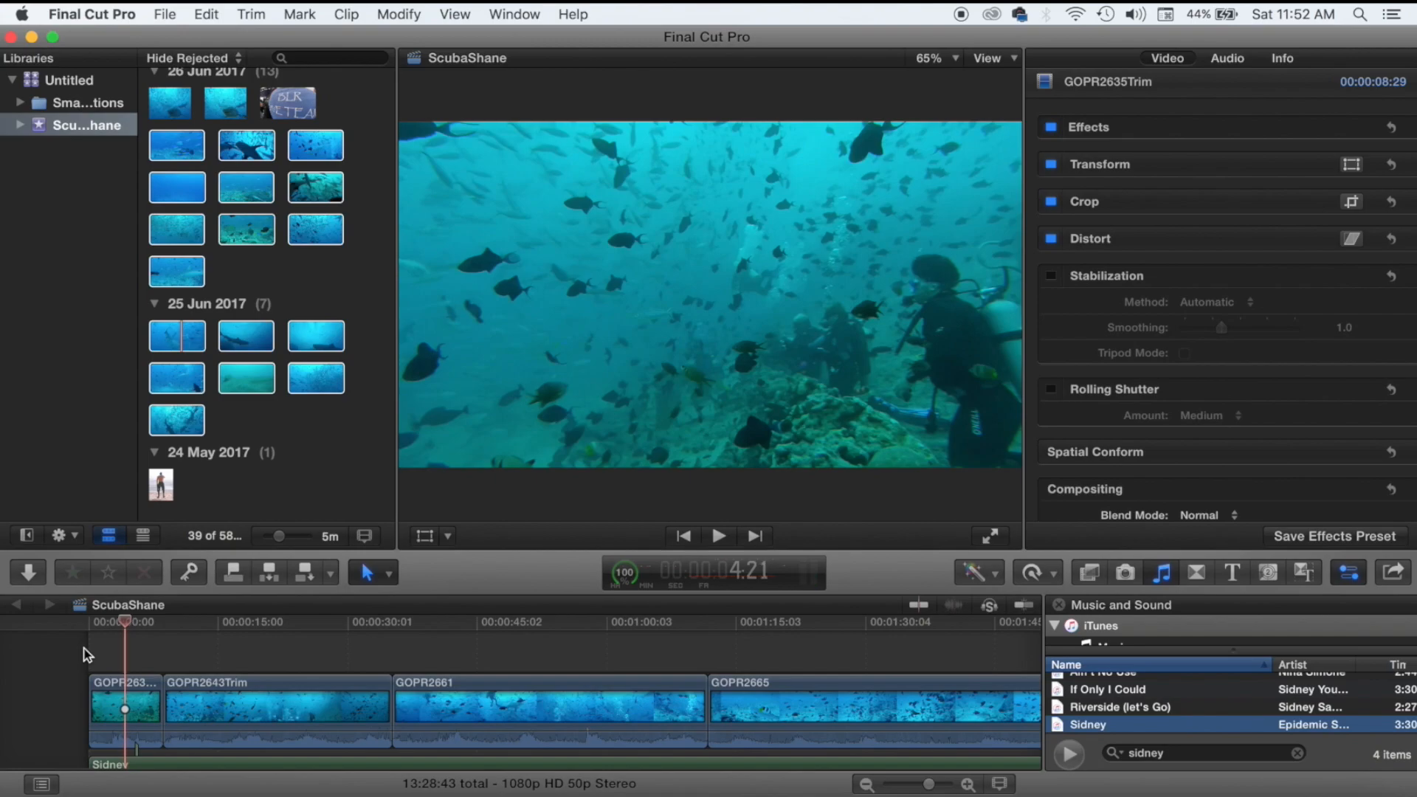
key(Left)
key(Left)
key(Left)
key(Left)
key(Left)
key(Left)
key(Left)
key(Left)
key(Left)
key(Left)
key(Left)
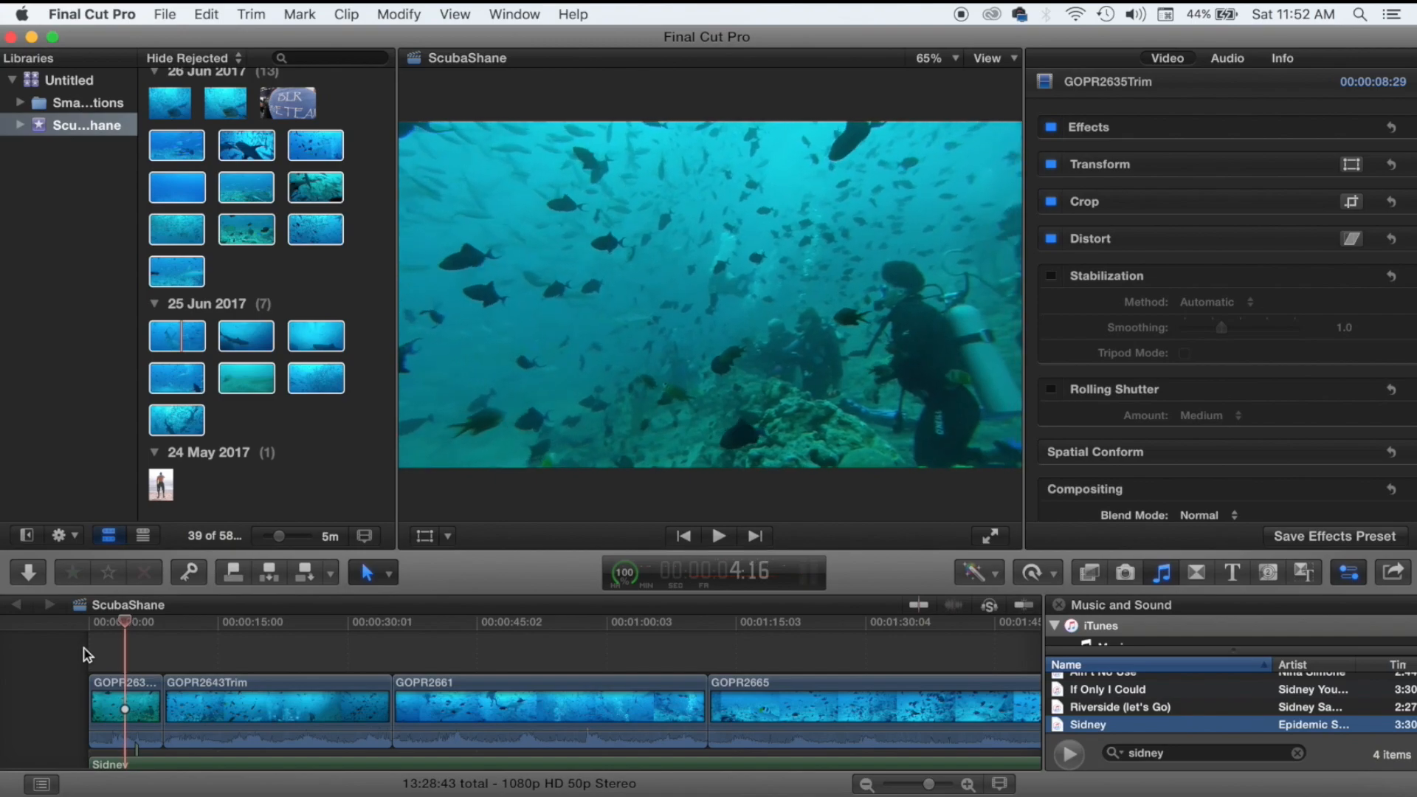
key(Left)
key(Left)
key(Left)
key(Left)
key(Left)
key(Left)
key(Left)
key(Left)
key(Left)
key(Left)
key(Left)
key(Left)
key(Left)
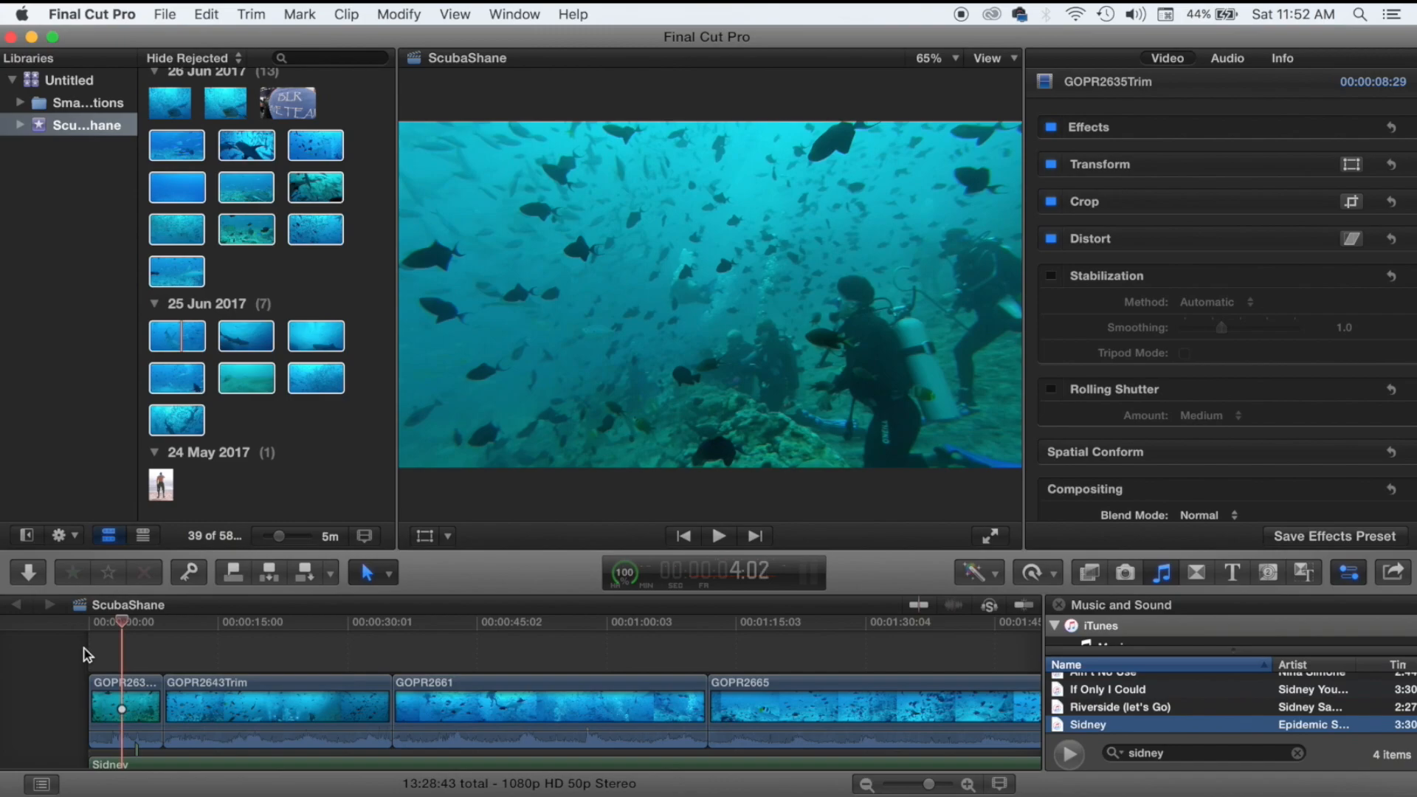
Park the playhead at the cut point near the clip start and choose the Blade tool.
click(104, 664)
key(space)
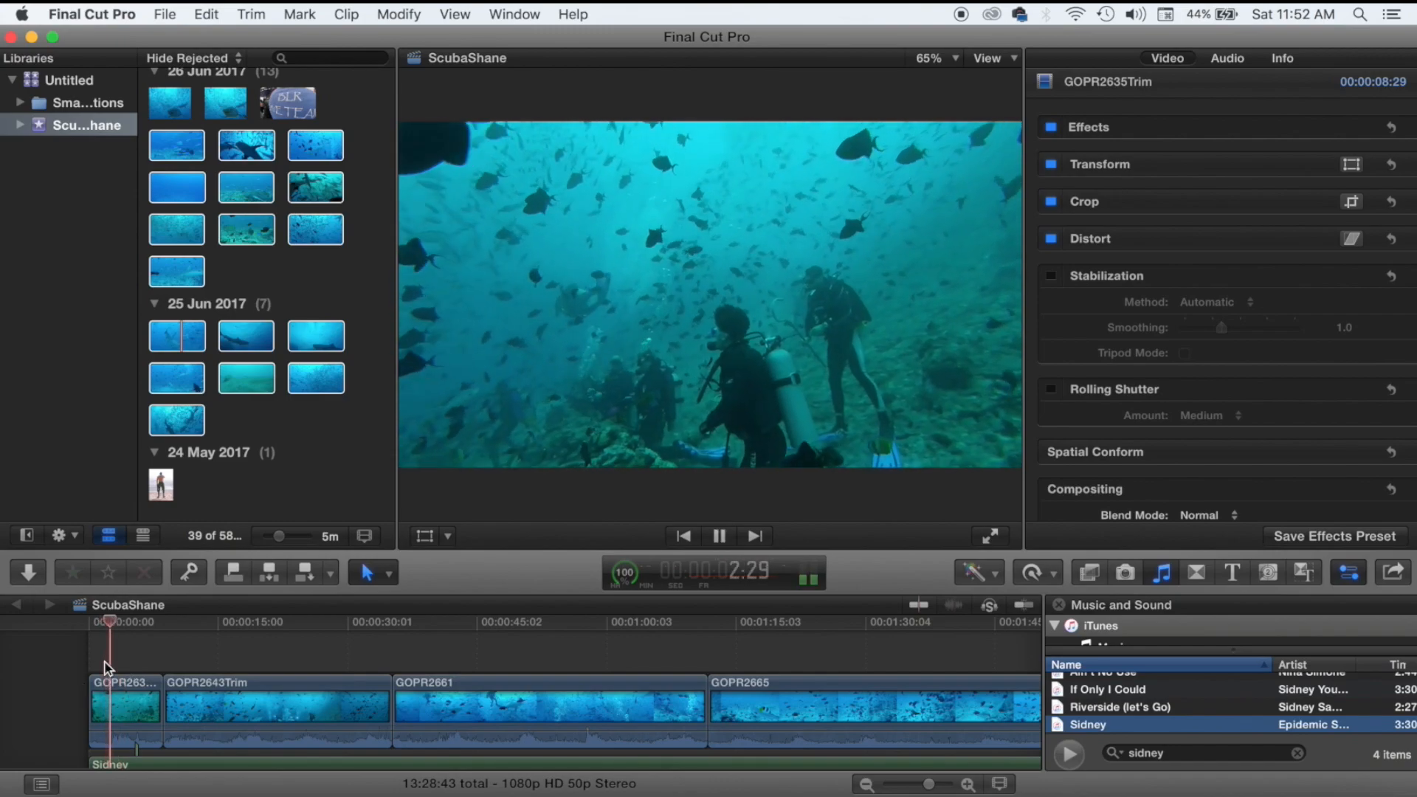
key(space)
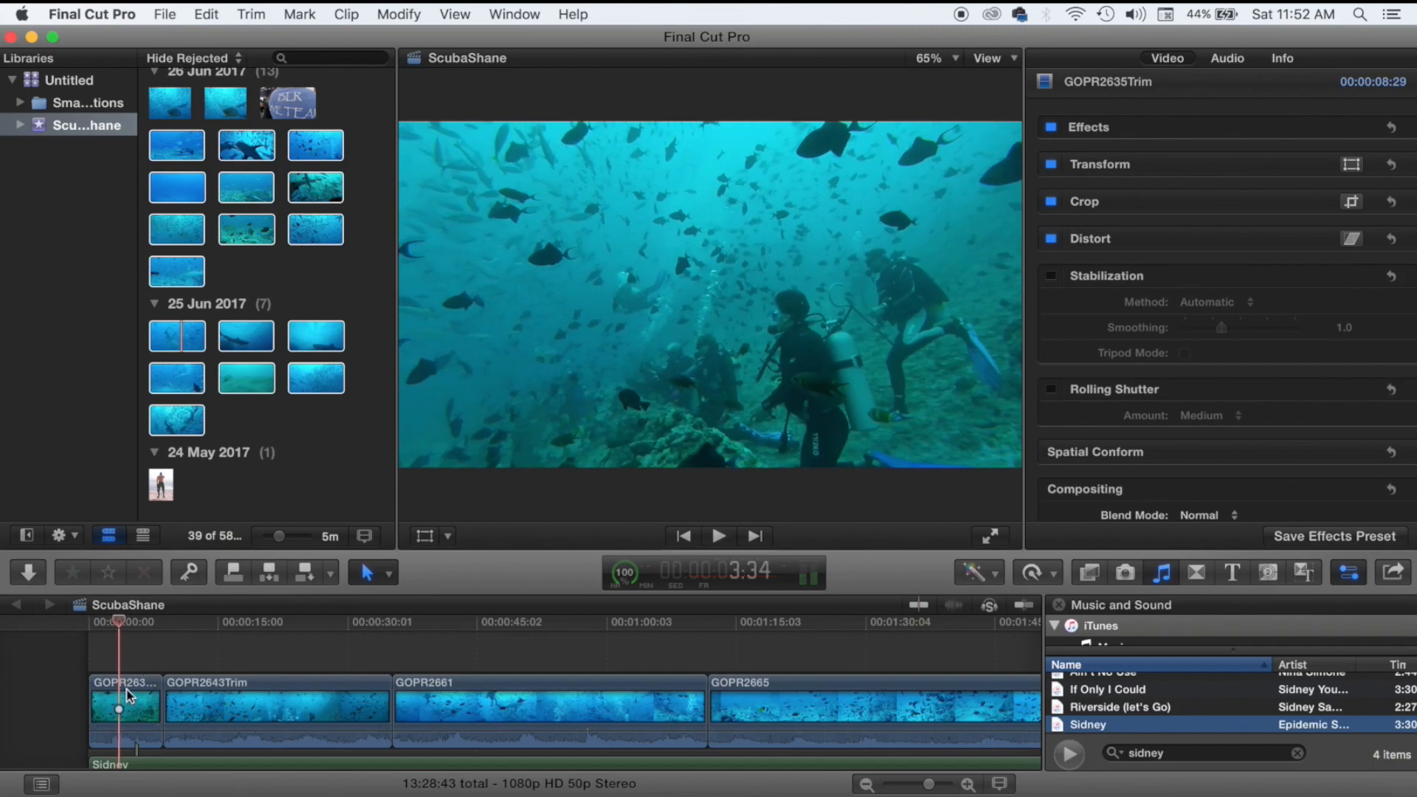
click(366, 575)
click(410, 715)
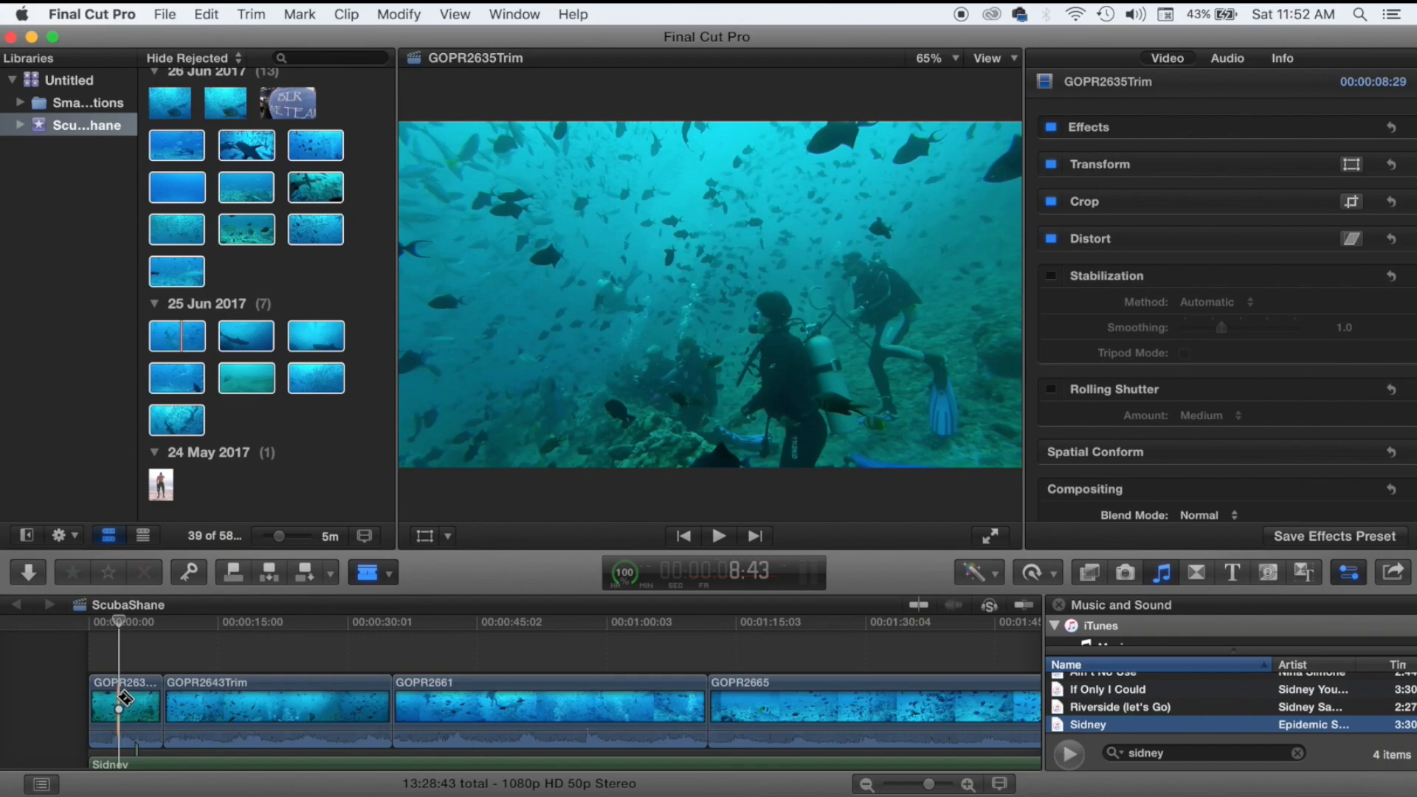
Blade GOPR2635Trim at the playhead, return to the Select tool and play it back.
key(super+b)
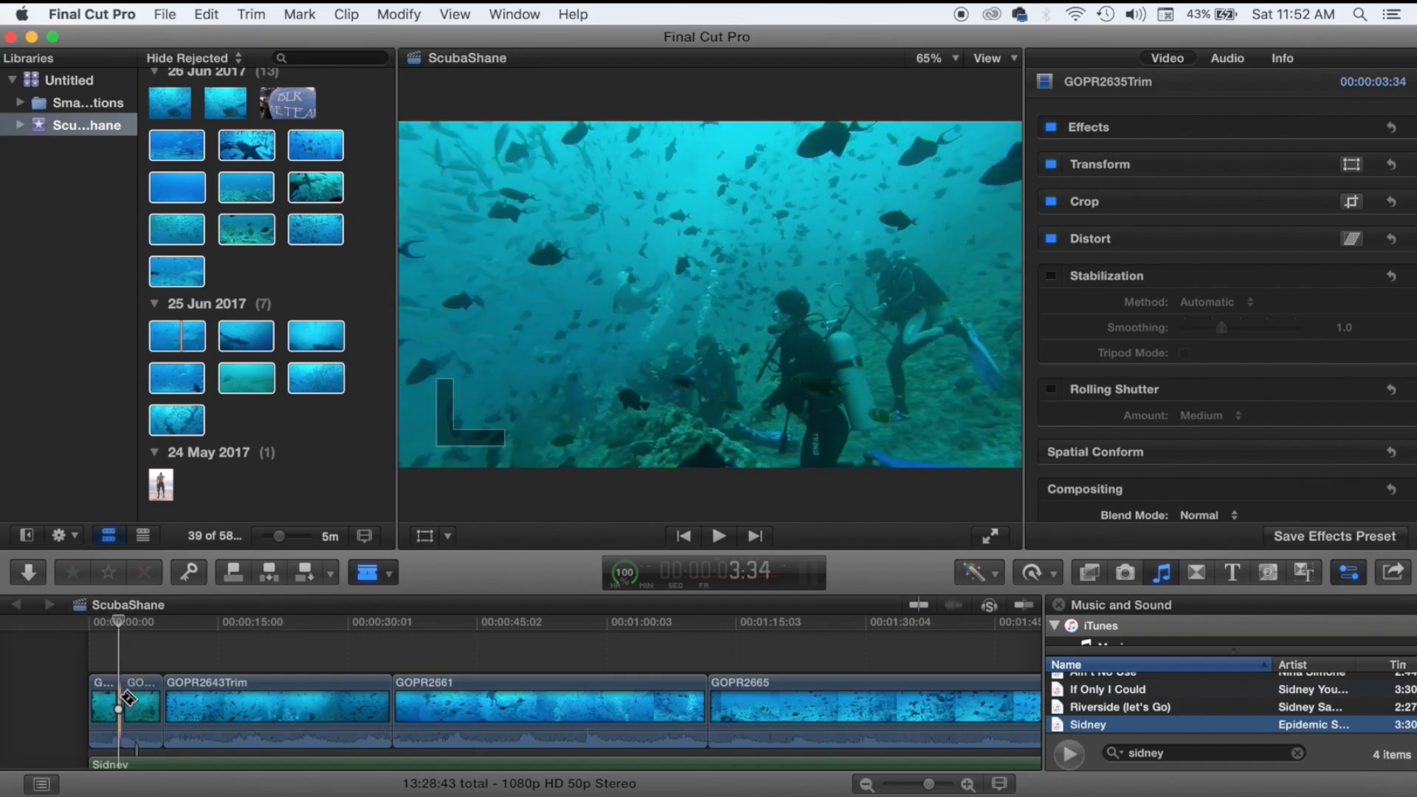
click(366, 577)
click(386, 594)
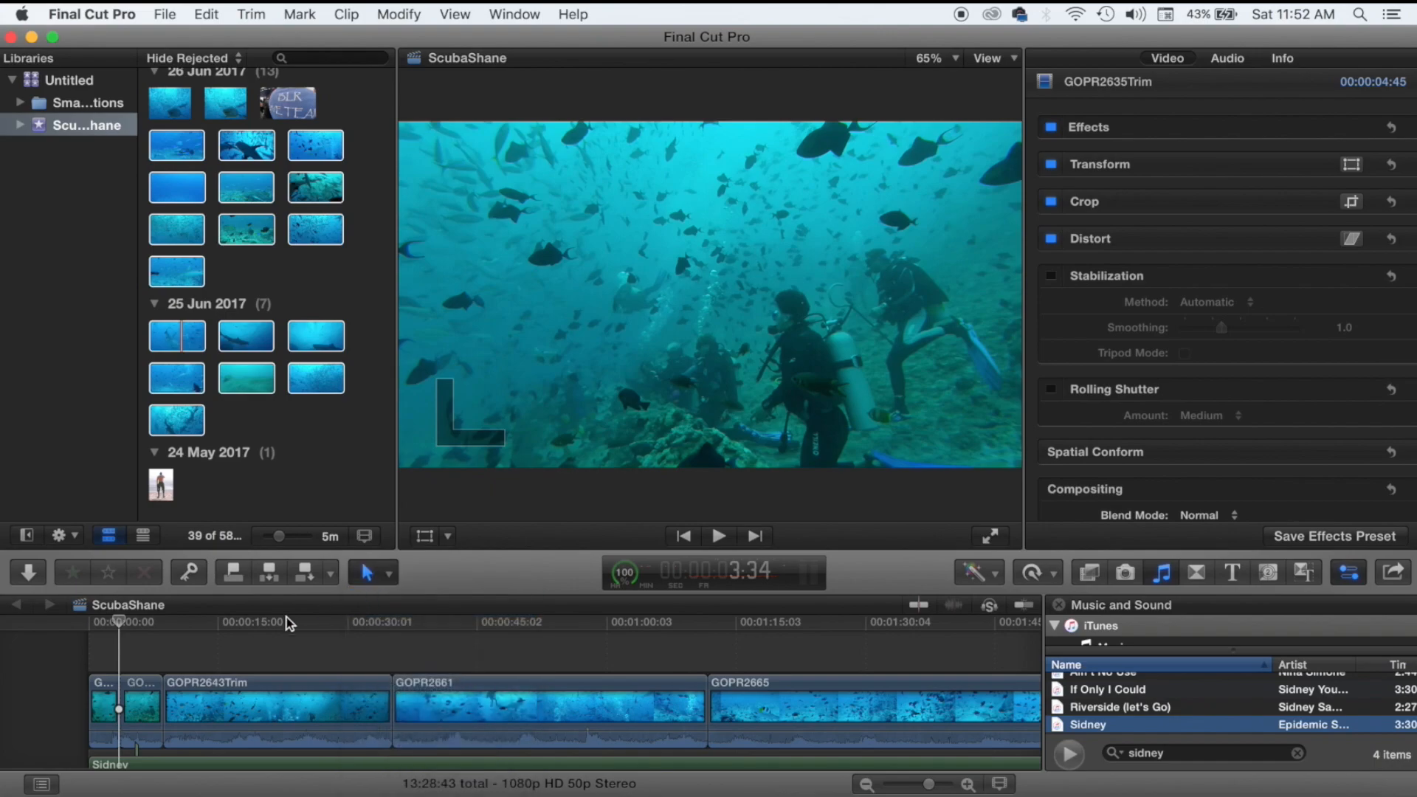
key(l)
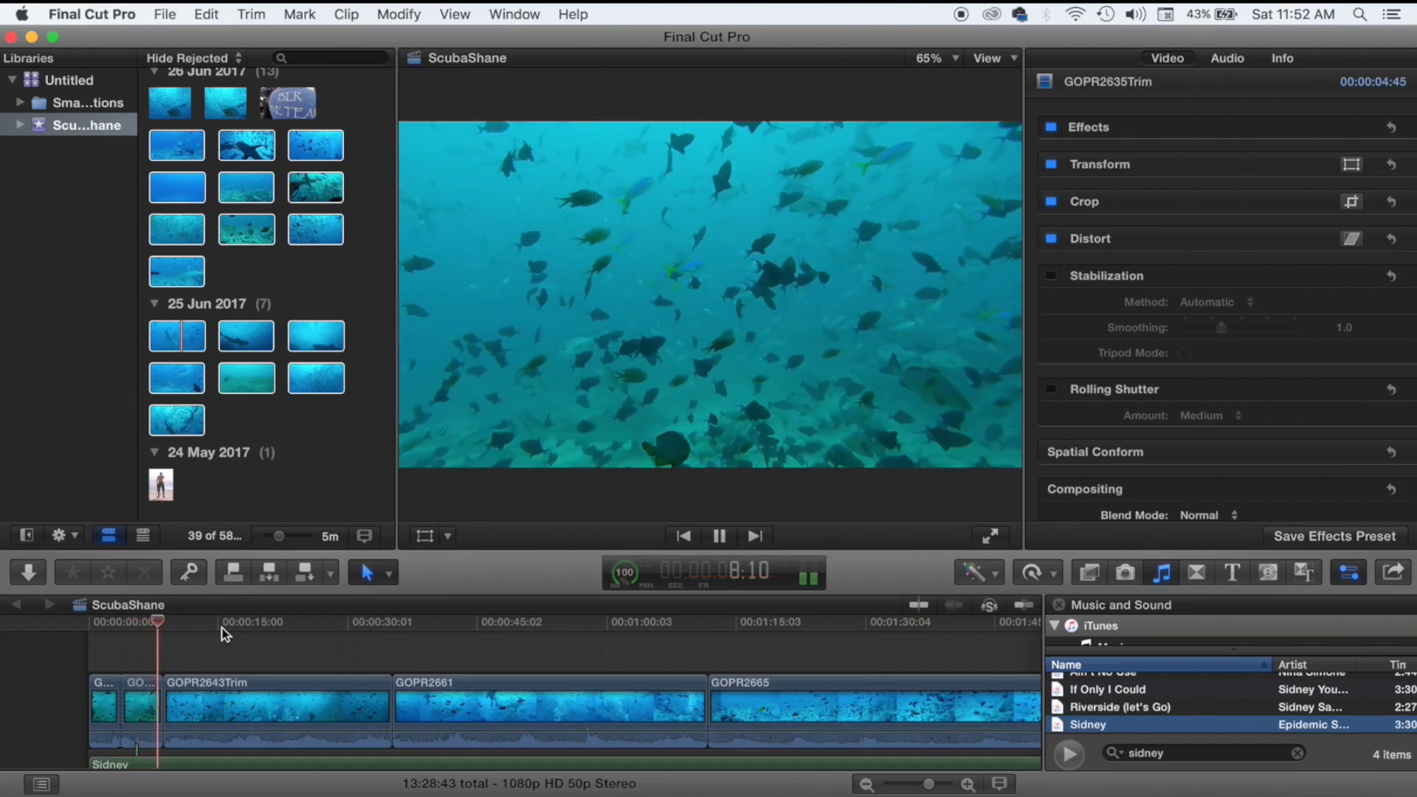
key(k)
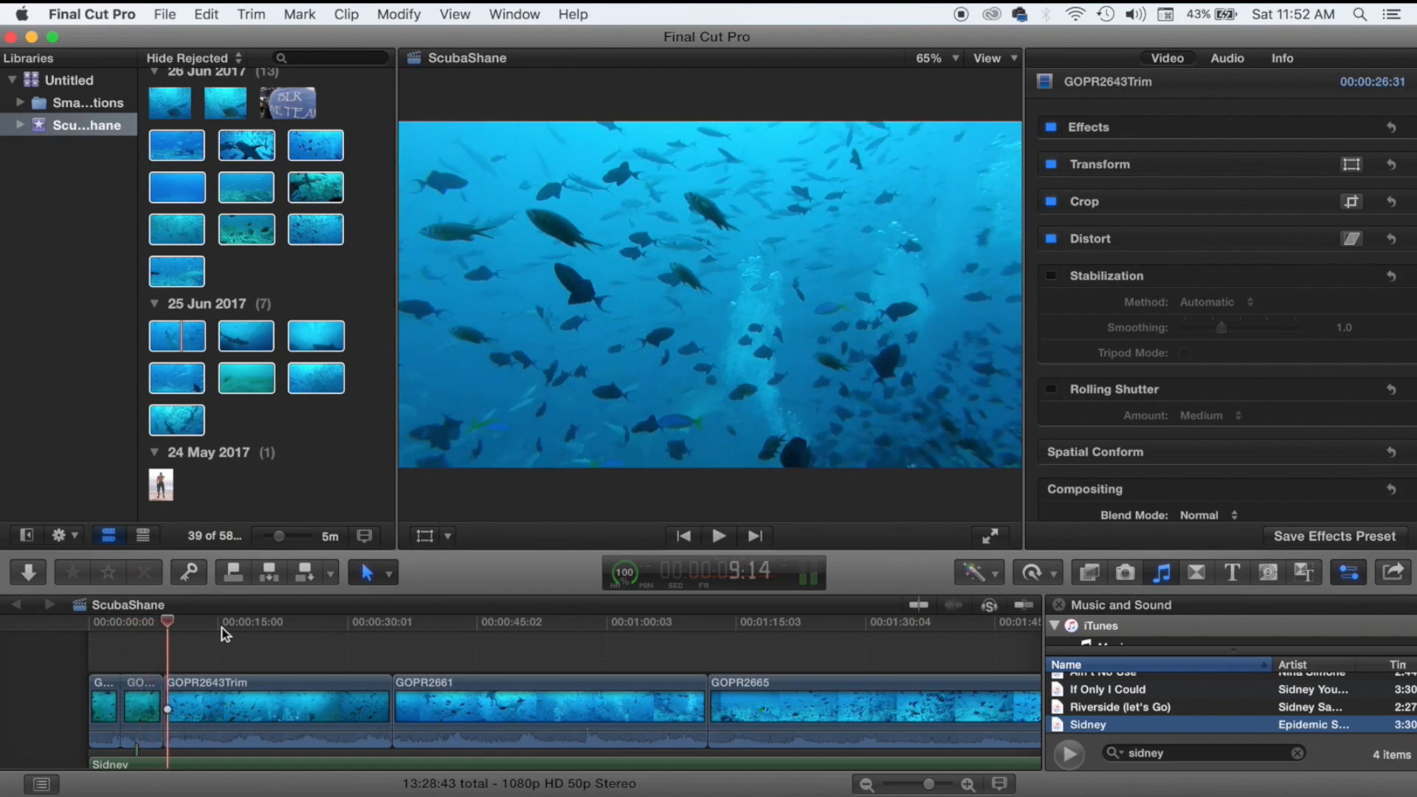
Select the second piece and scrub the playhead from the start to 3:16 and 5:14.
click(147, 707)
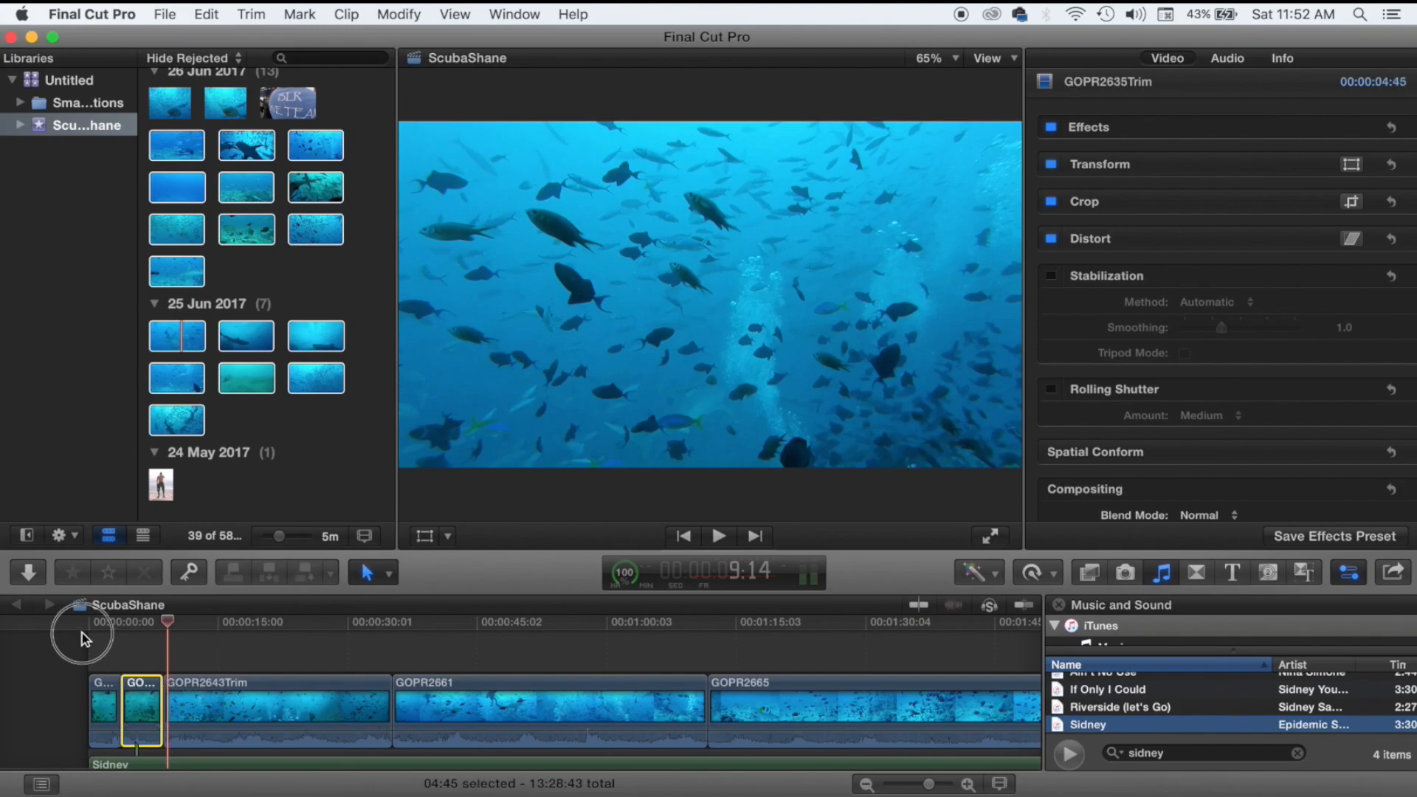
click(82, 634)
click(102, 648)
click(106, 662)
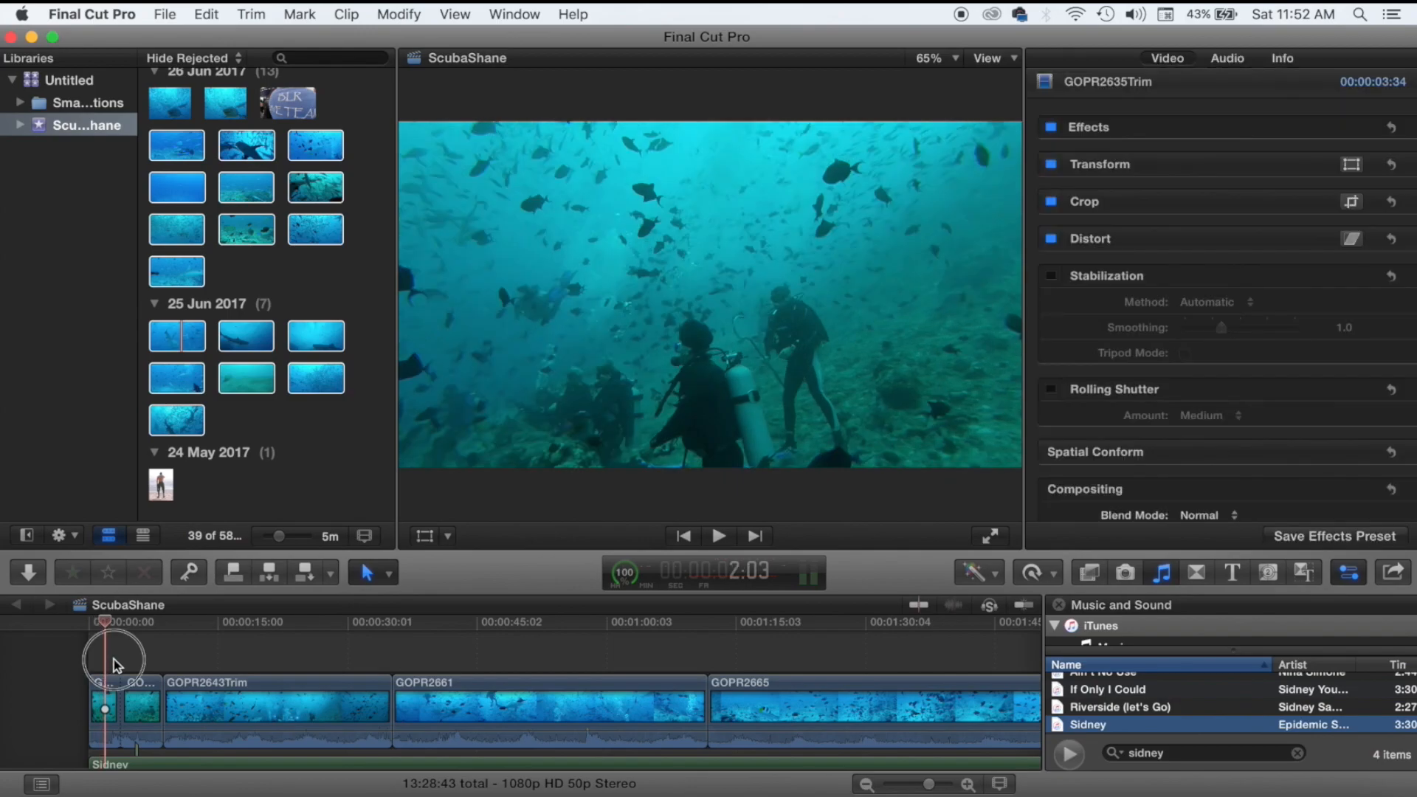
click(80, 649)
click(114, 653)
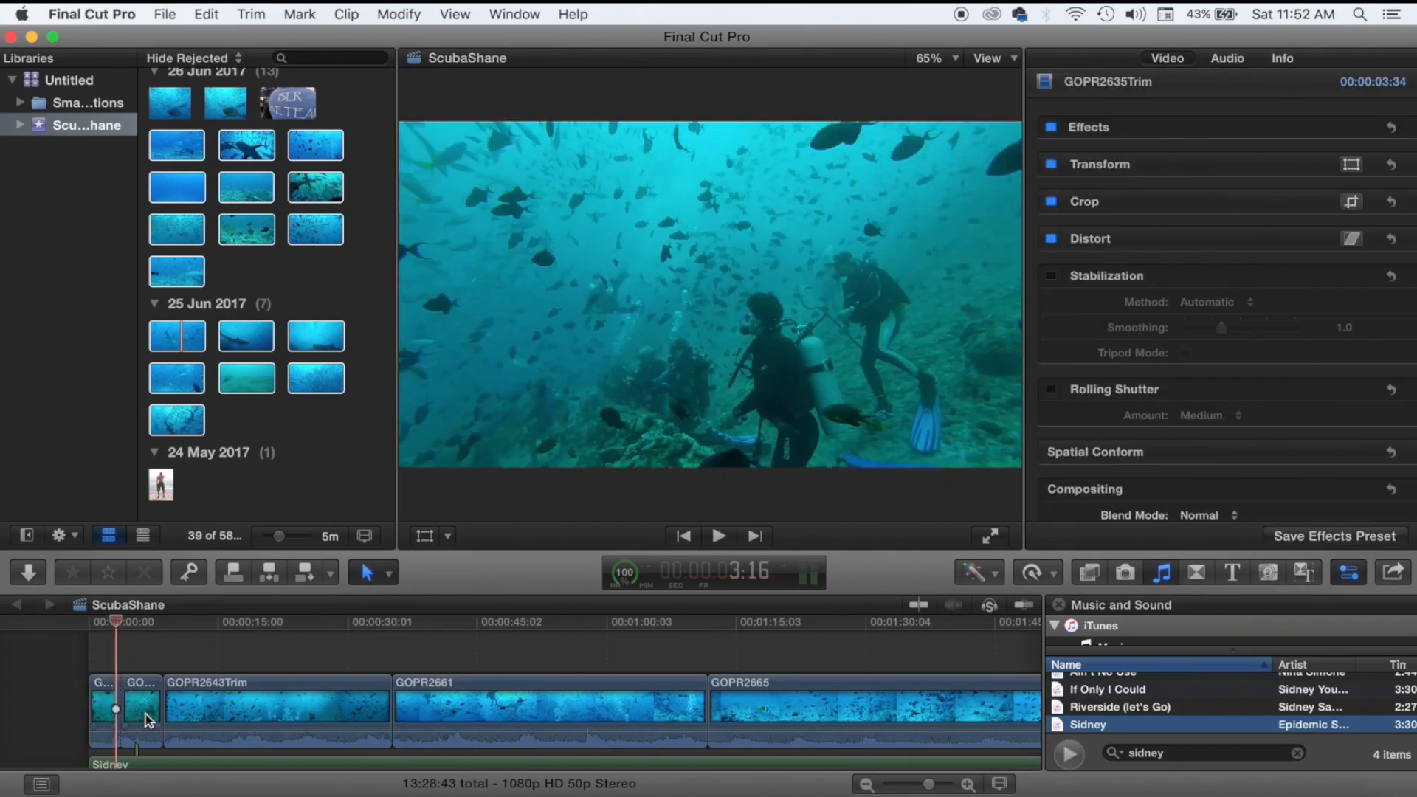
click(133, 671)
Check the short second piece between 6:16 and 7:29, then select the Sidney music clip.
click(142, 710)
click(143, 653)
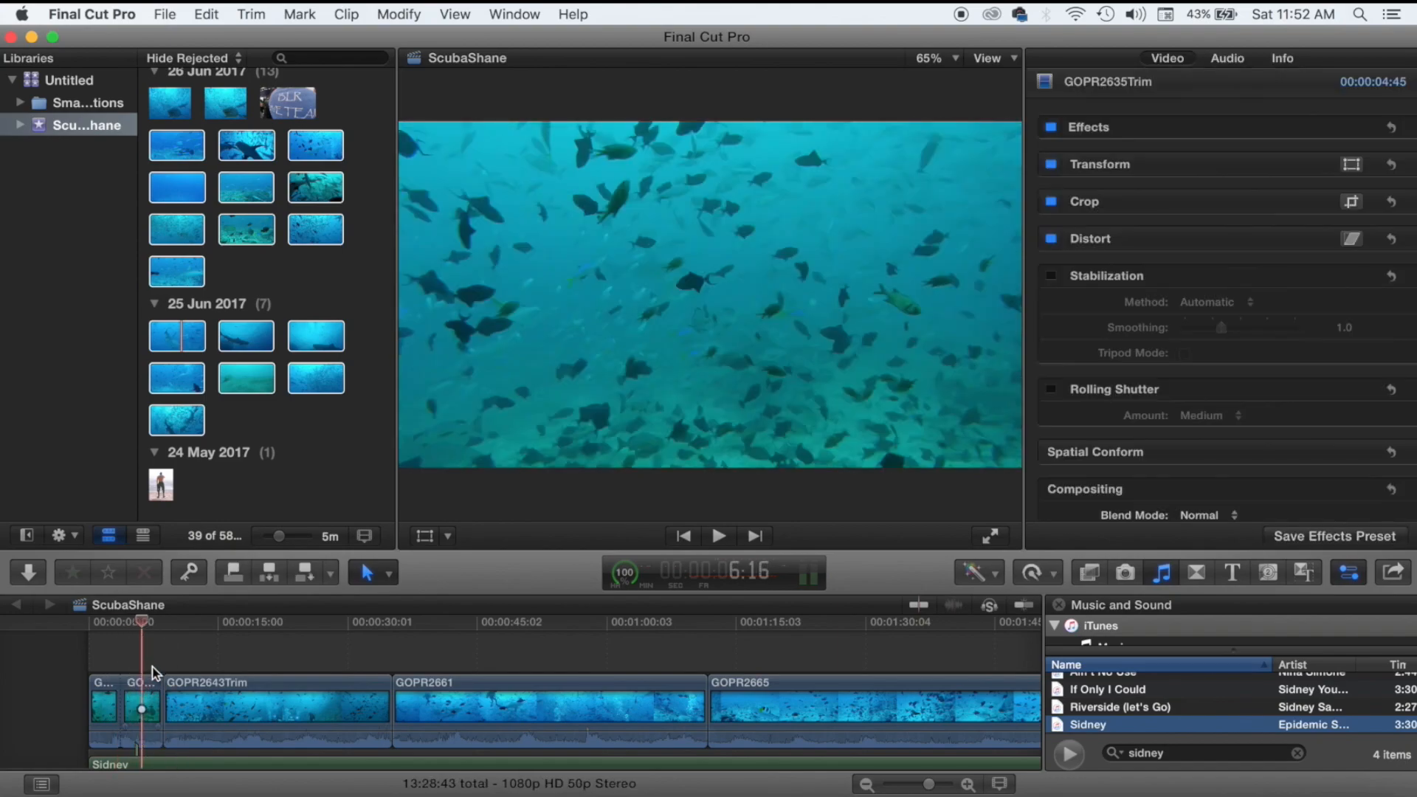
click(152, 666)
click(143, 657)
scroll(191, 744, down, 3)
click(194, 731)
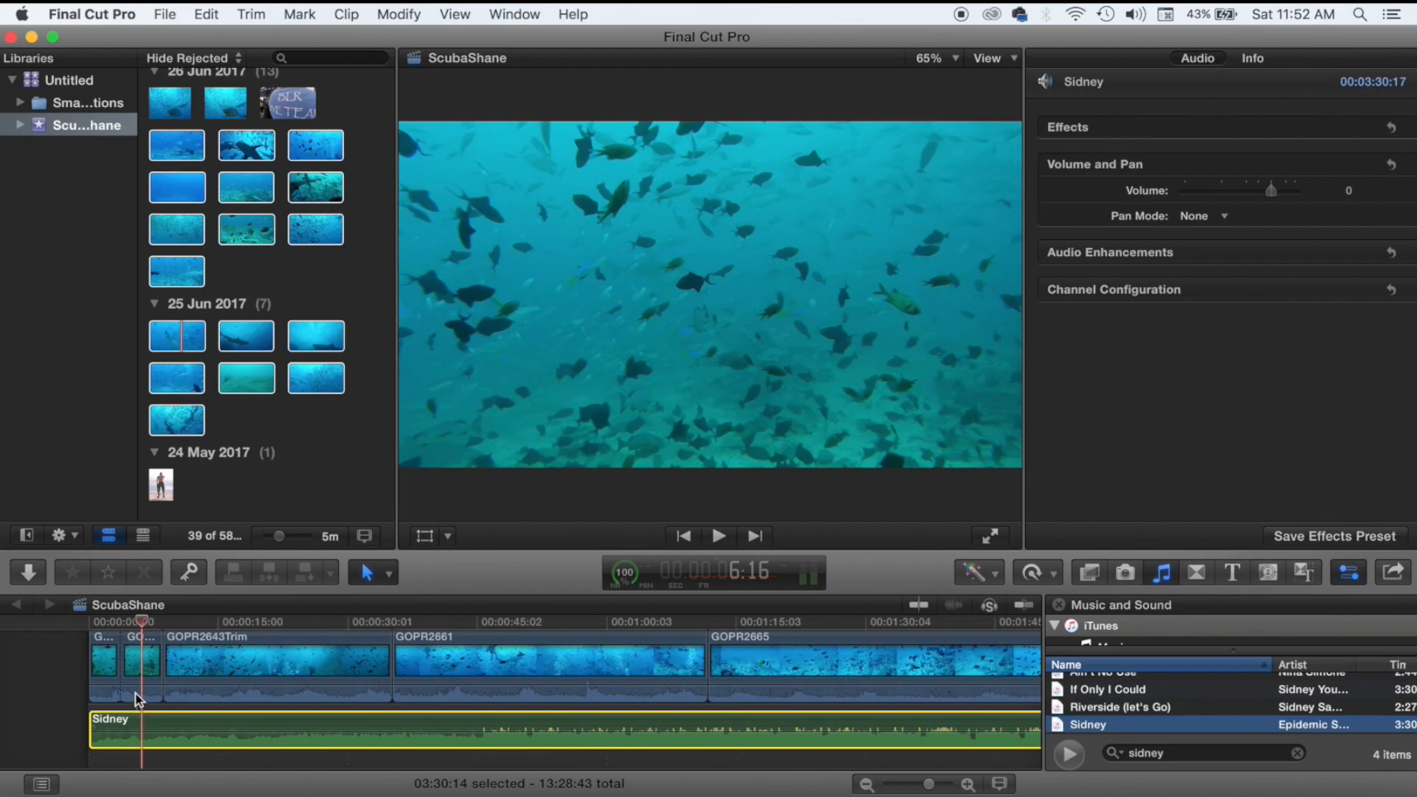
Reposition the Sidney music clip toward the timeline start.
drag(140, 710, 199, 719)
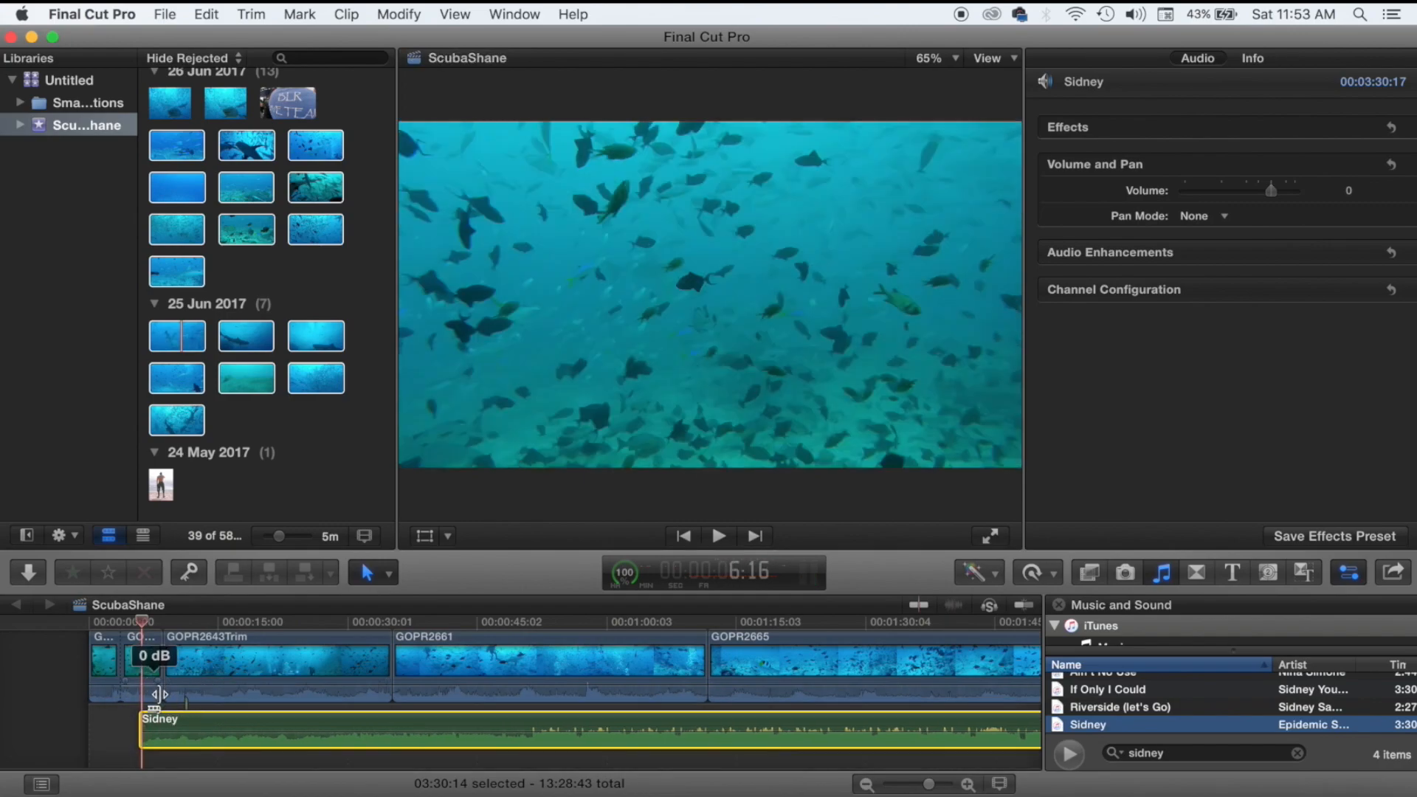
drag(183, 719, 144, 701)
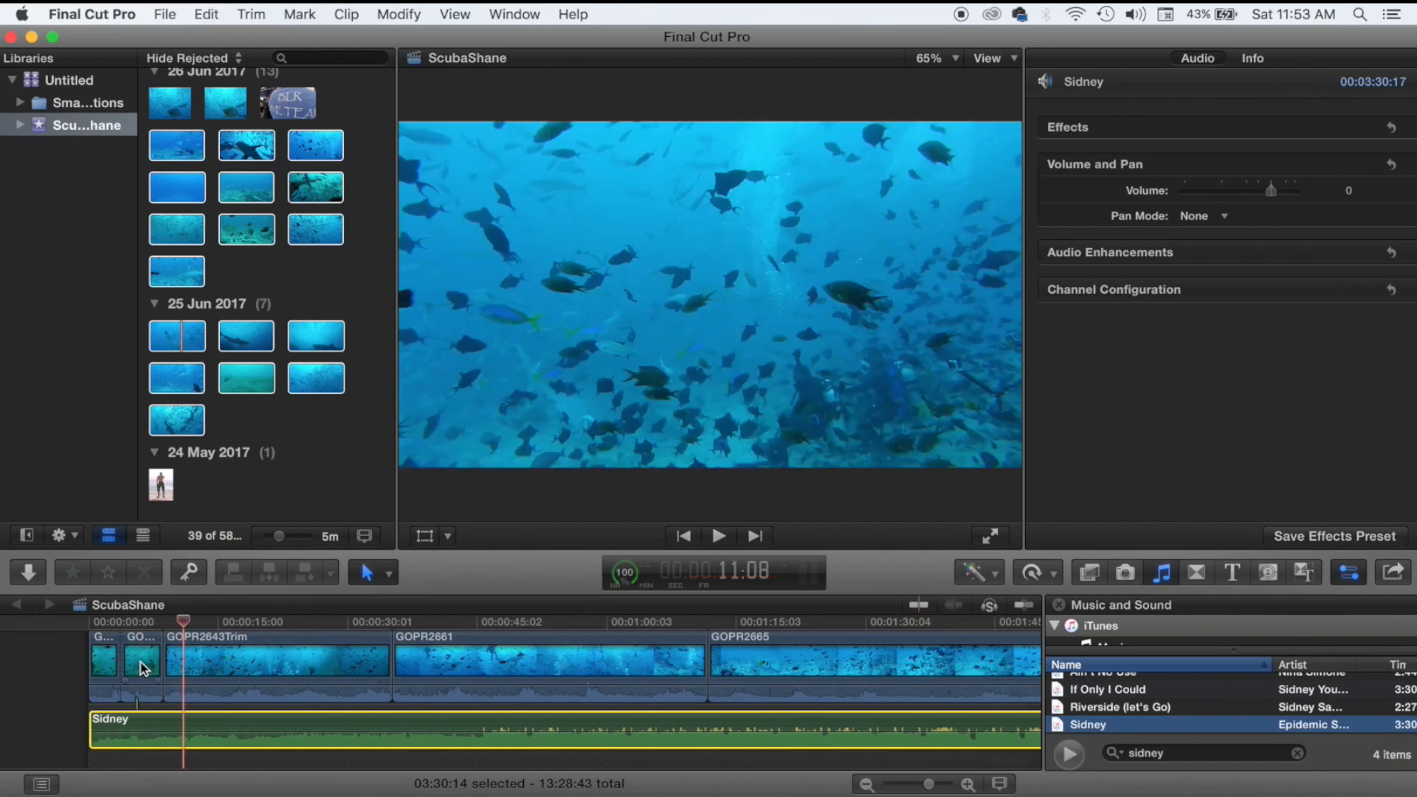
click(141, 664)
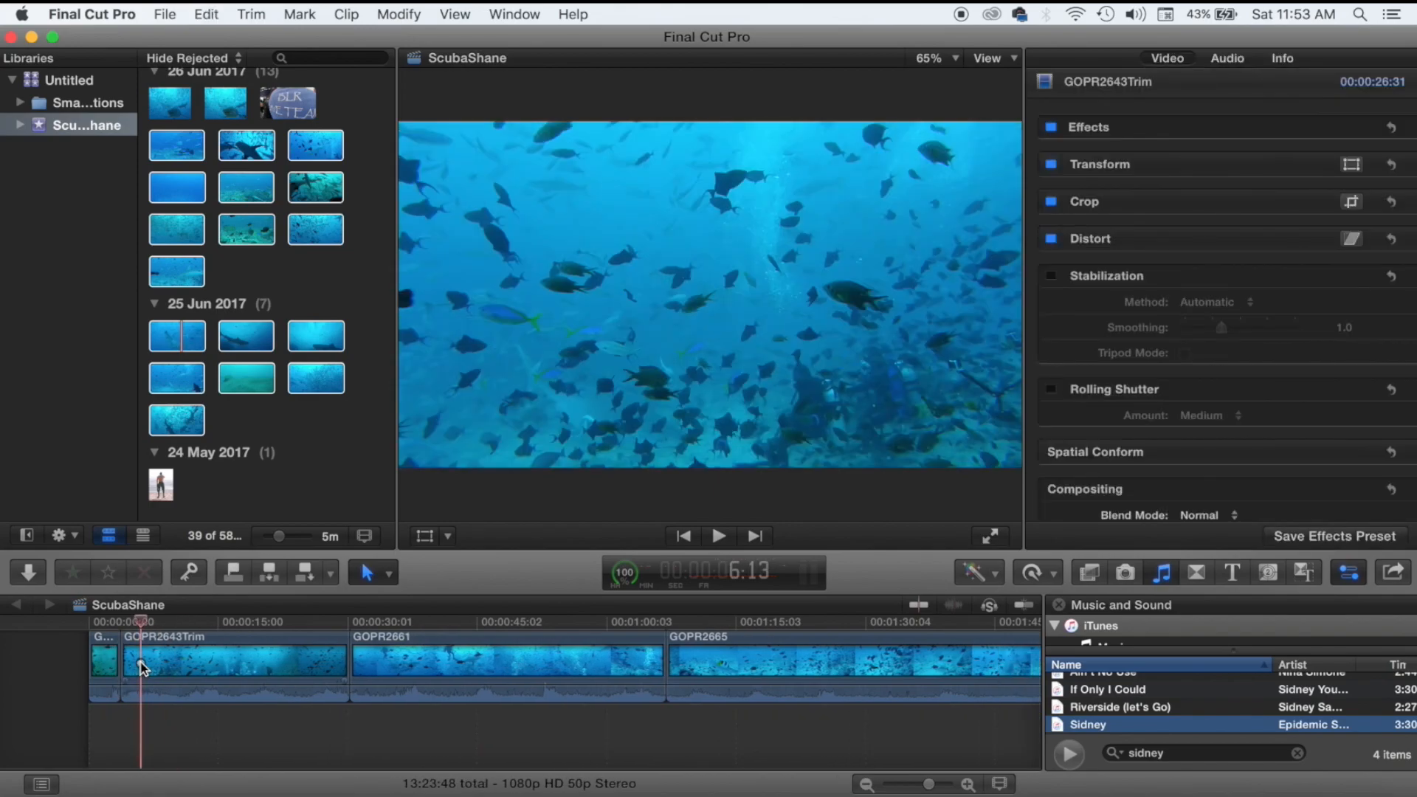
drag(158, 725, 205, 725)
Delete the 04:45 second piece of GOPR2635Trim, closing the gap, and nudge Sidney earlier.
click(138, 666)
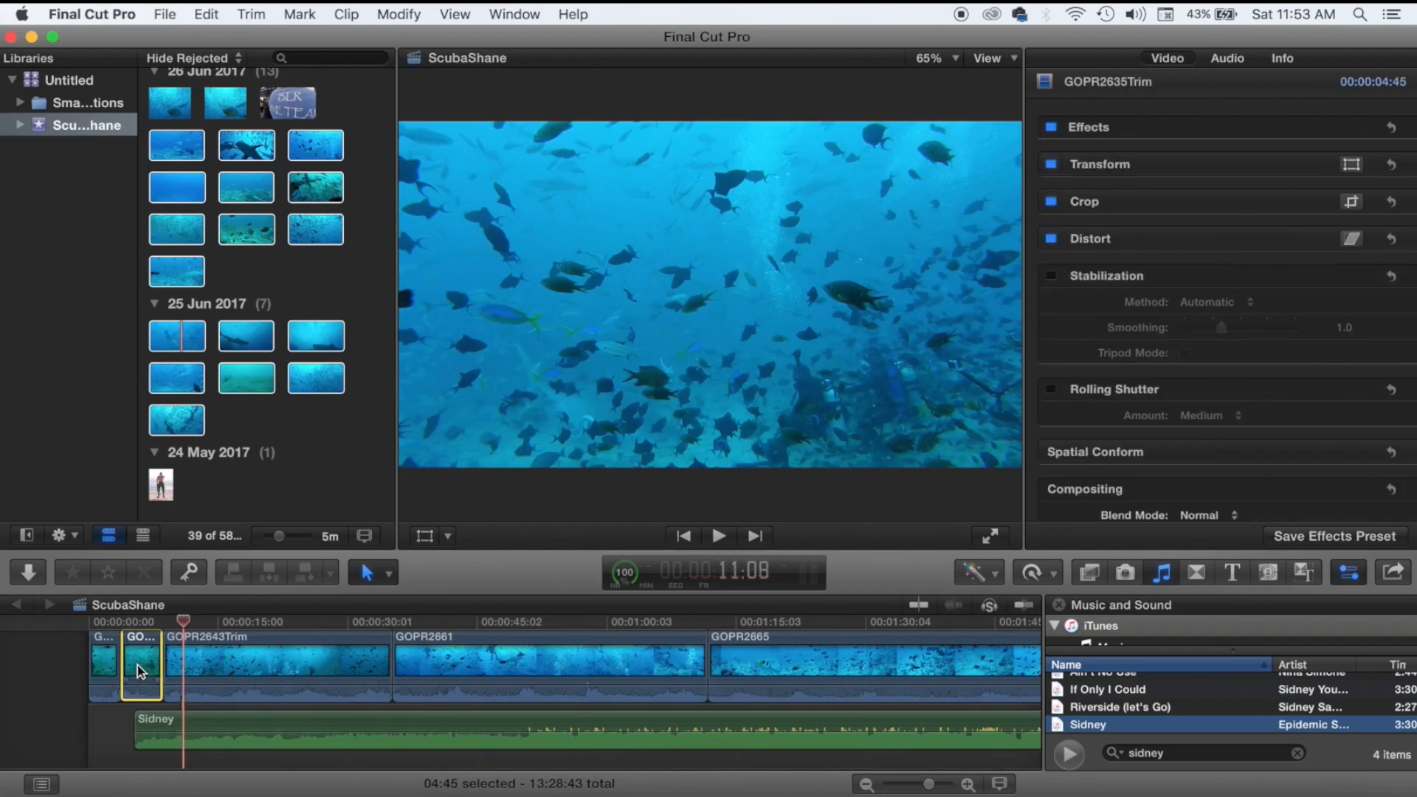
key(Delete)
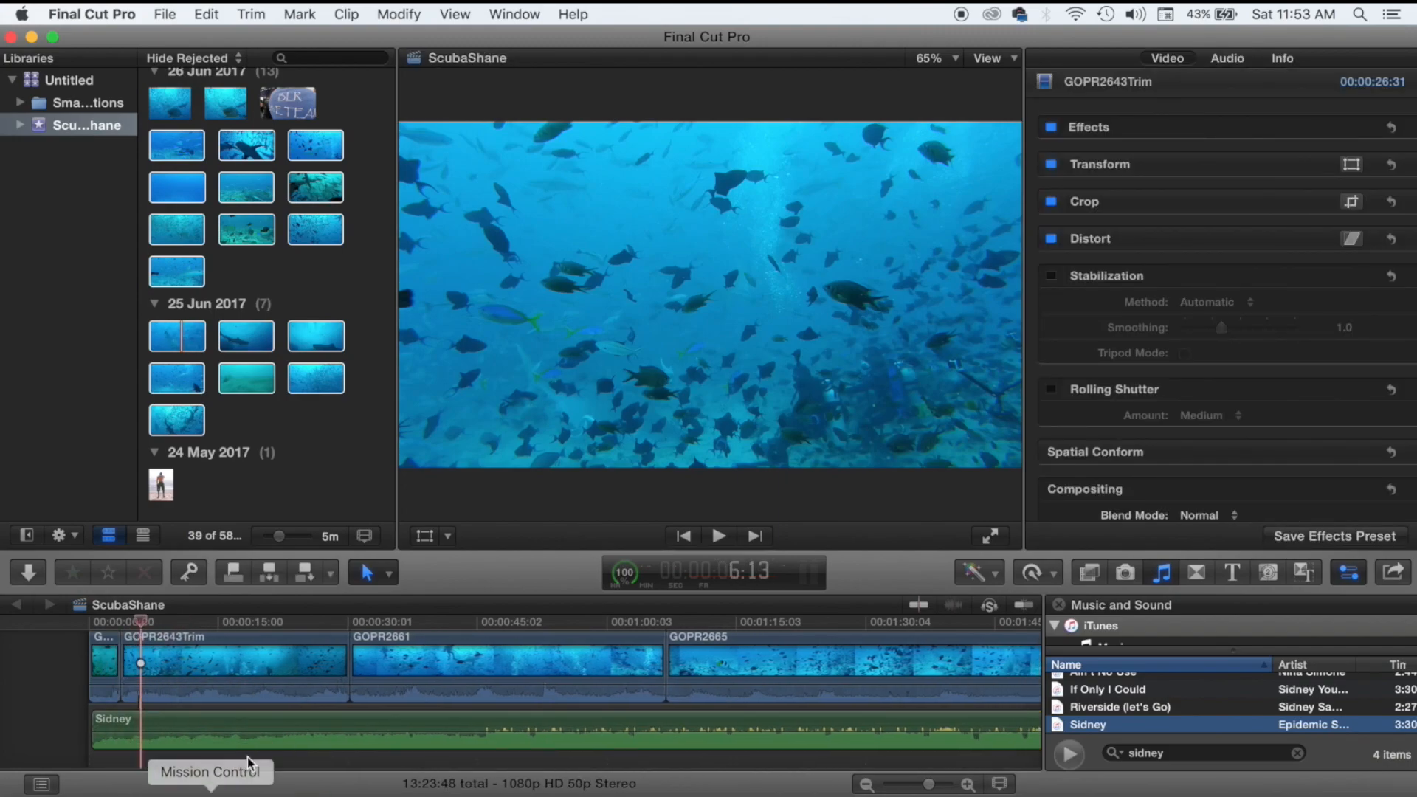
drag(258, 717, 241, 719)
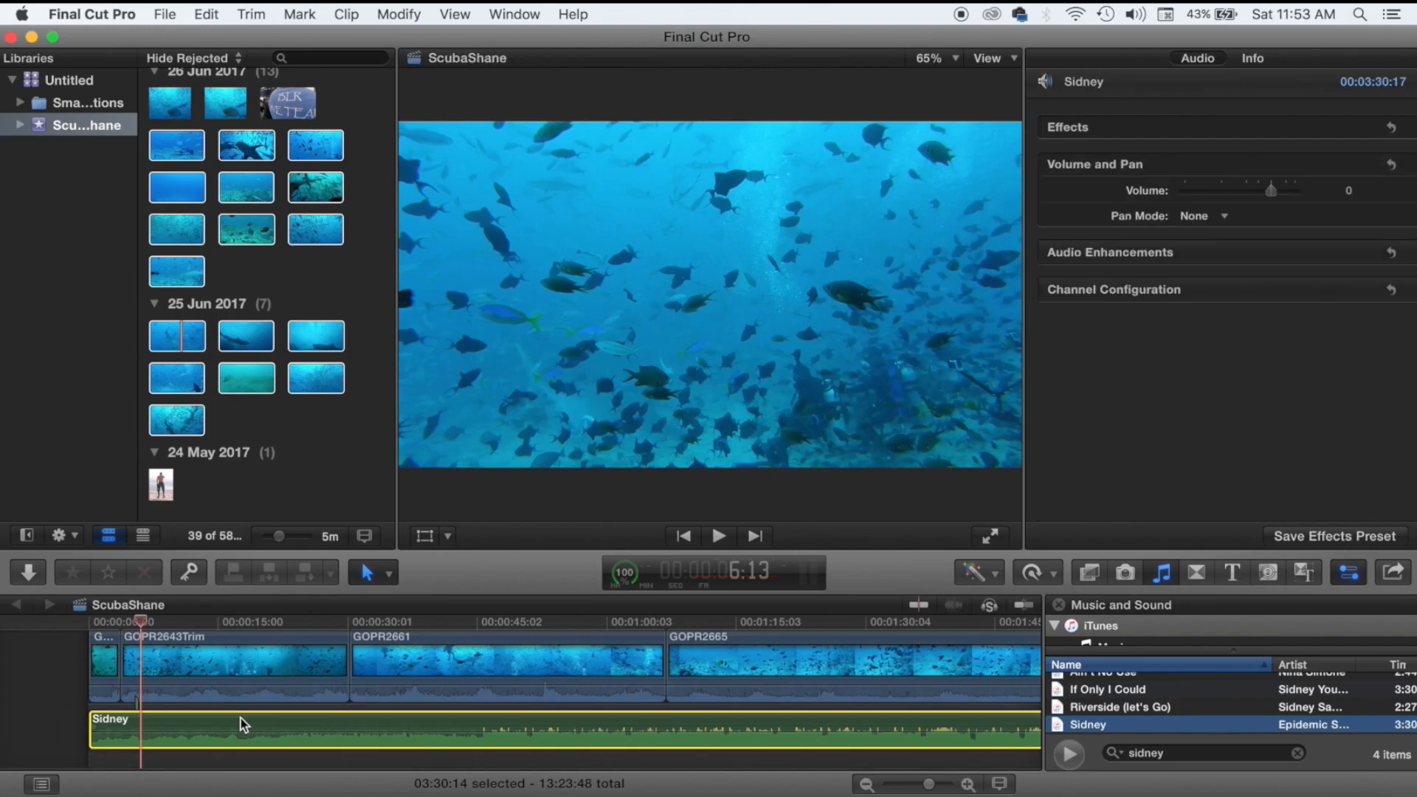
click(79, 644)
Lower GOPR2643Trim's volume to -17 dB, then undo Sidney's move into the main storyline.
click(124, 660)
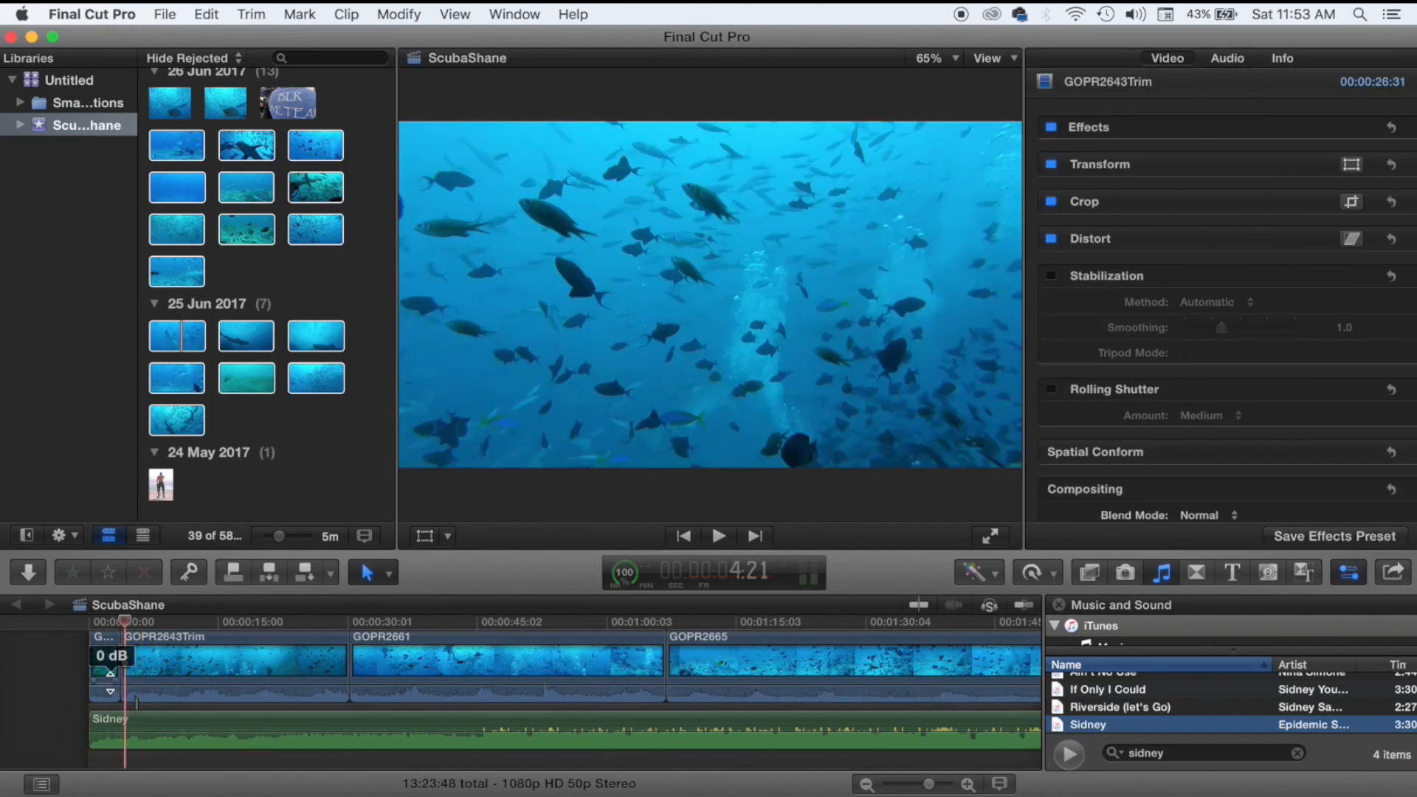
drag(110, 682, 447, 728)
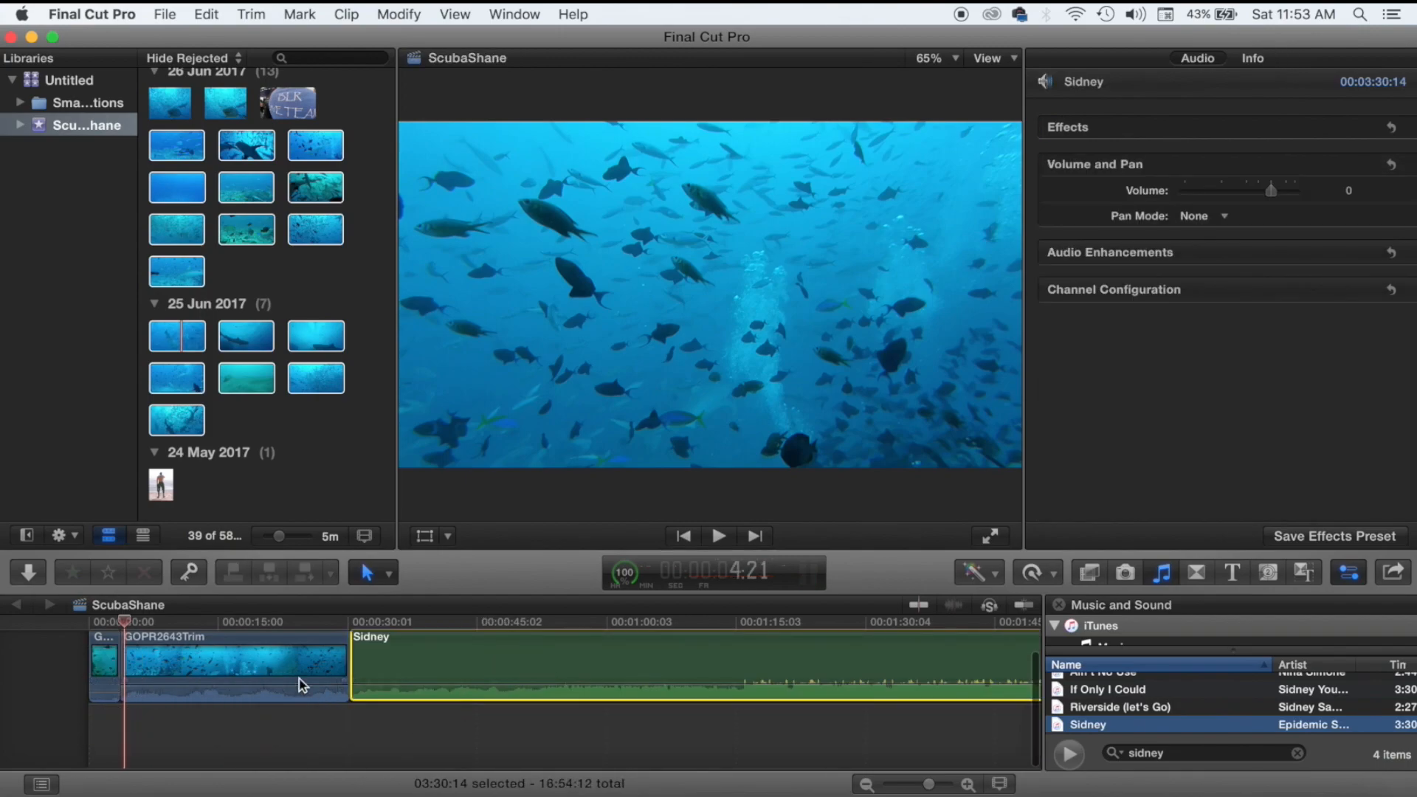
key(super+z)
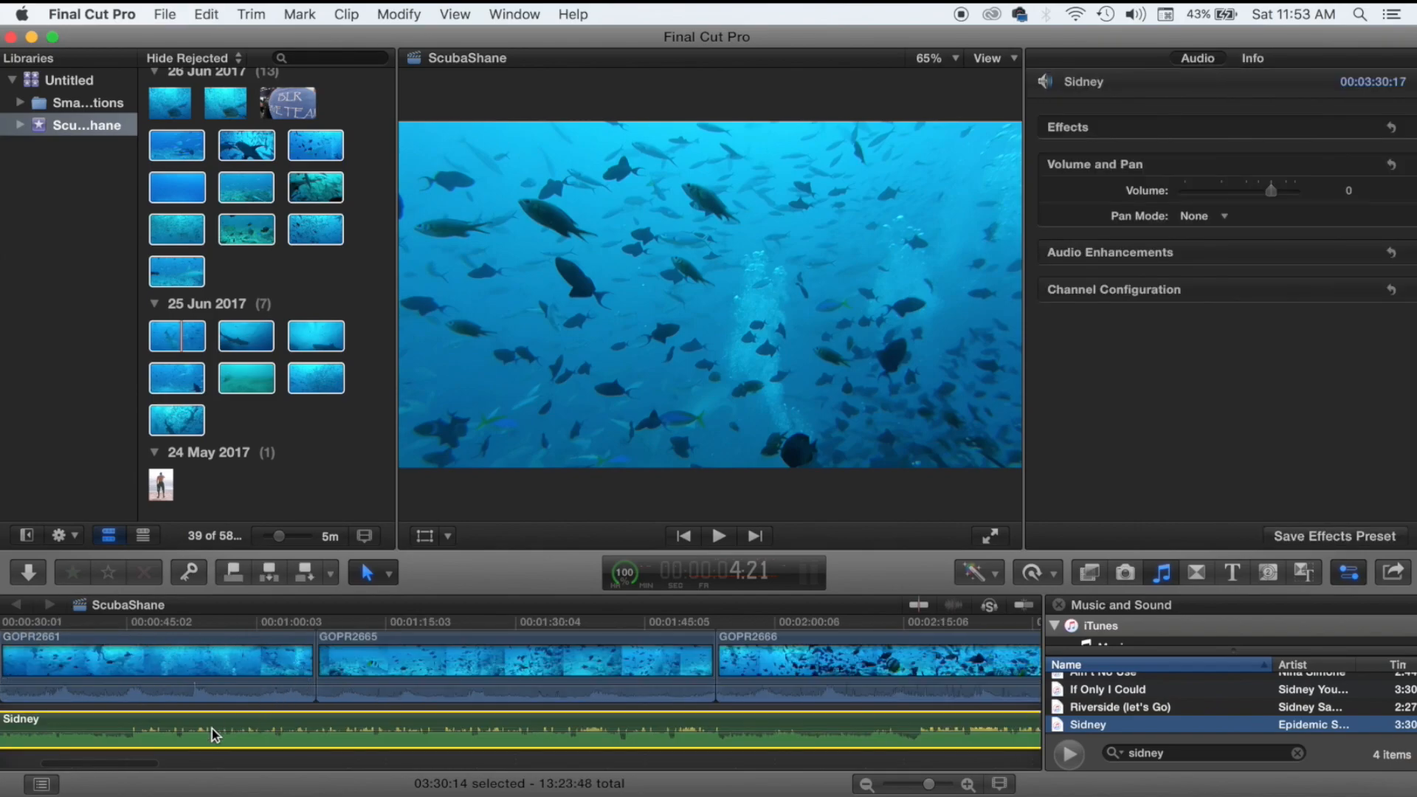
scroll(211, 723, left, 5)
Nudge the Sidney music slightly later and play the project from the start.
drag(211, 716, 246, 717)
click(19, 698)
key(space)
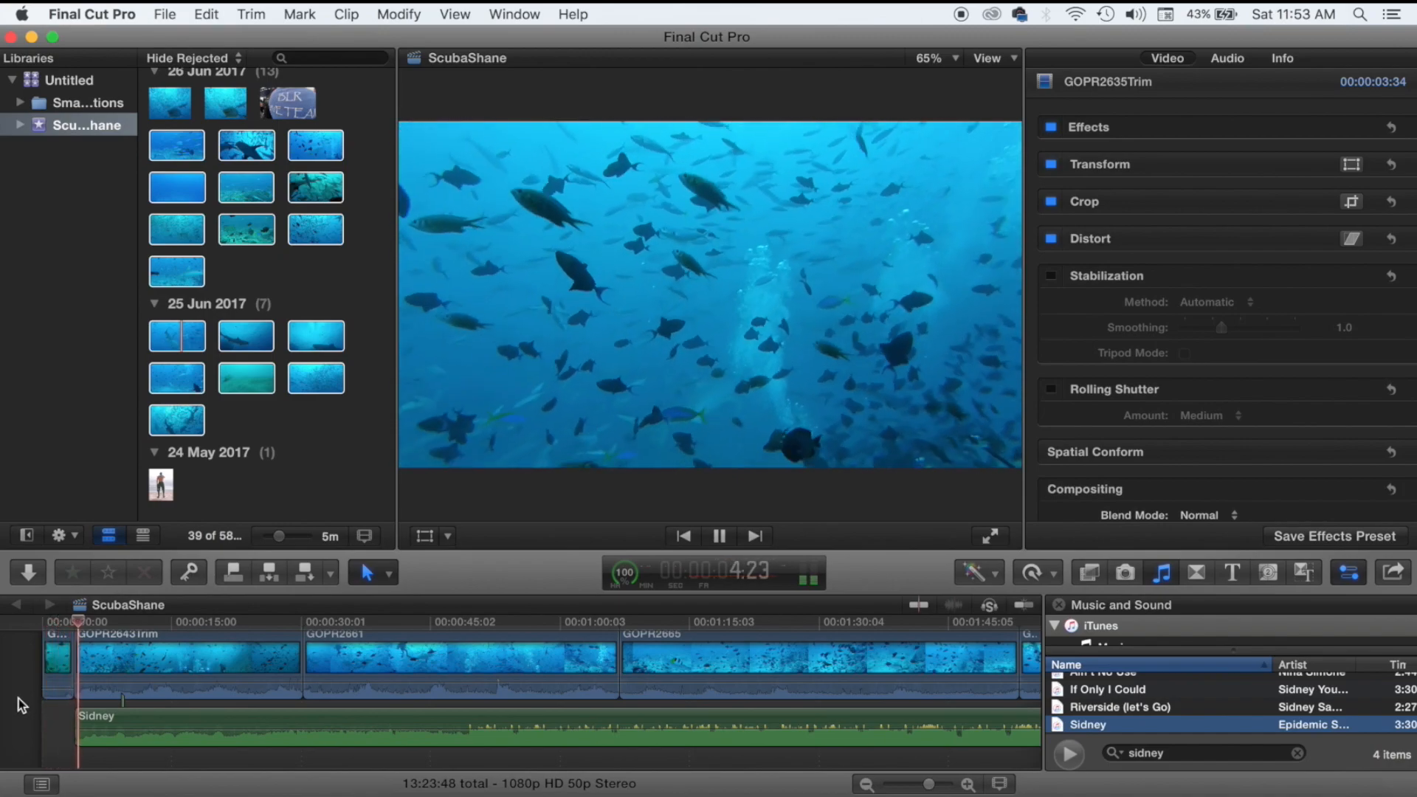
key(space)
Move the Sidney music to begin at the timeline start and play to hear it.
drag(135, 720, 102, 717)
click(31, 703)
key(space)
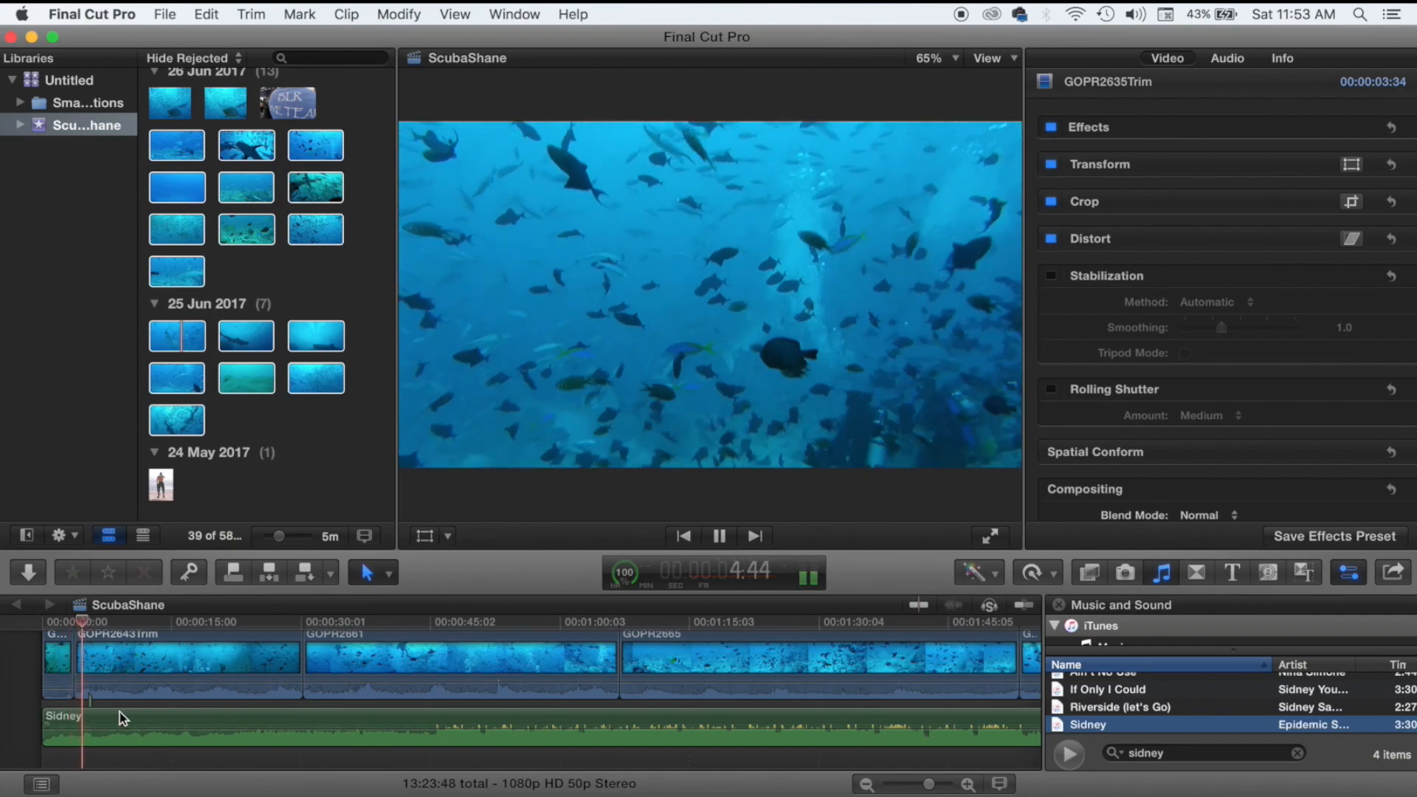
scroll(130, 711, right, 1)
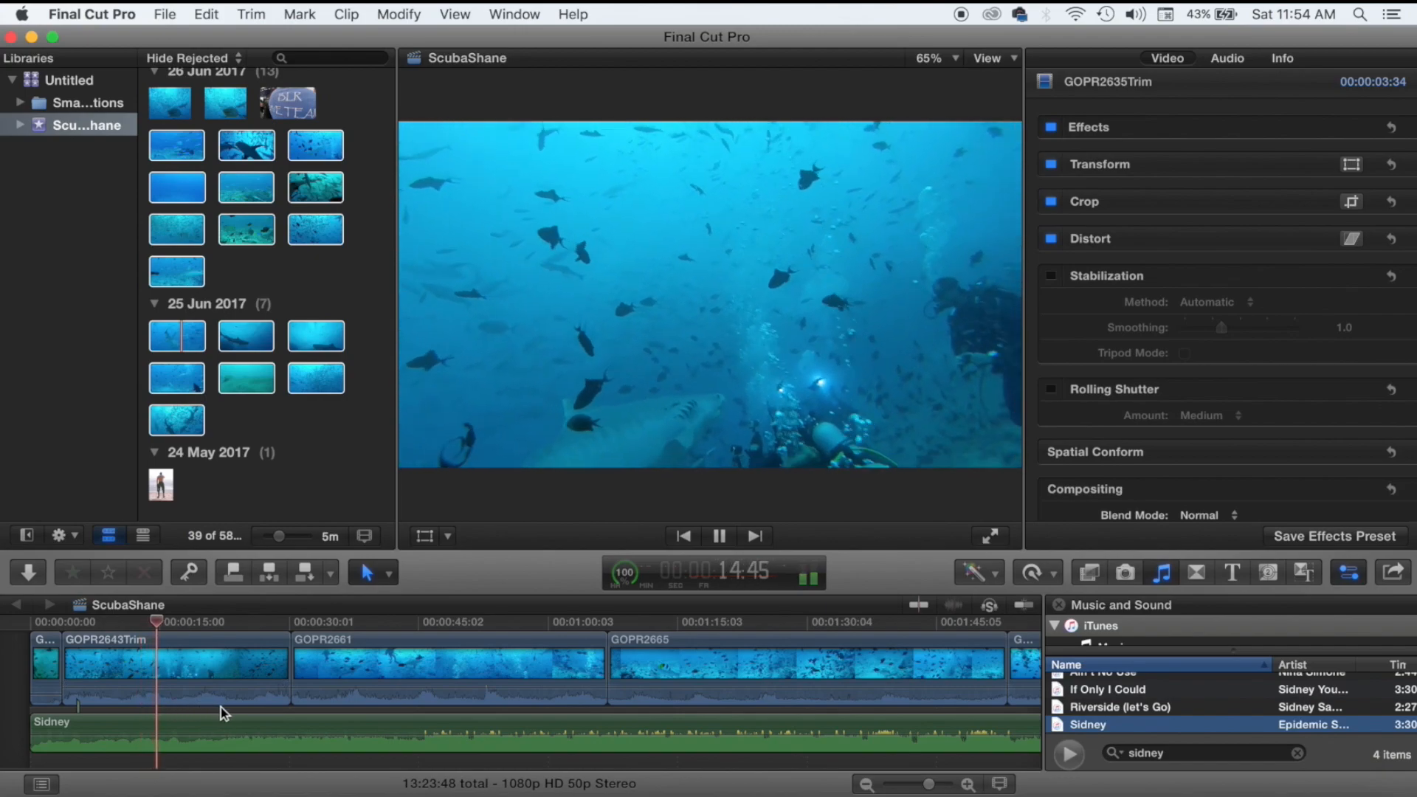
Scrub the playhead to later points, back to about 17 and 8 seconds, then stop playback.
click(220, 707)
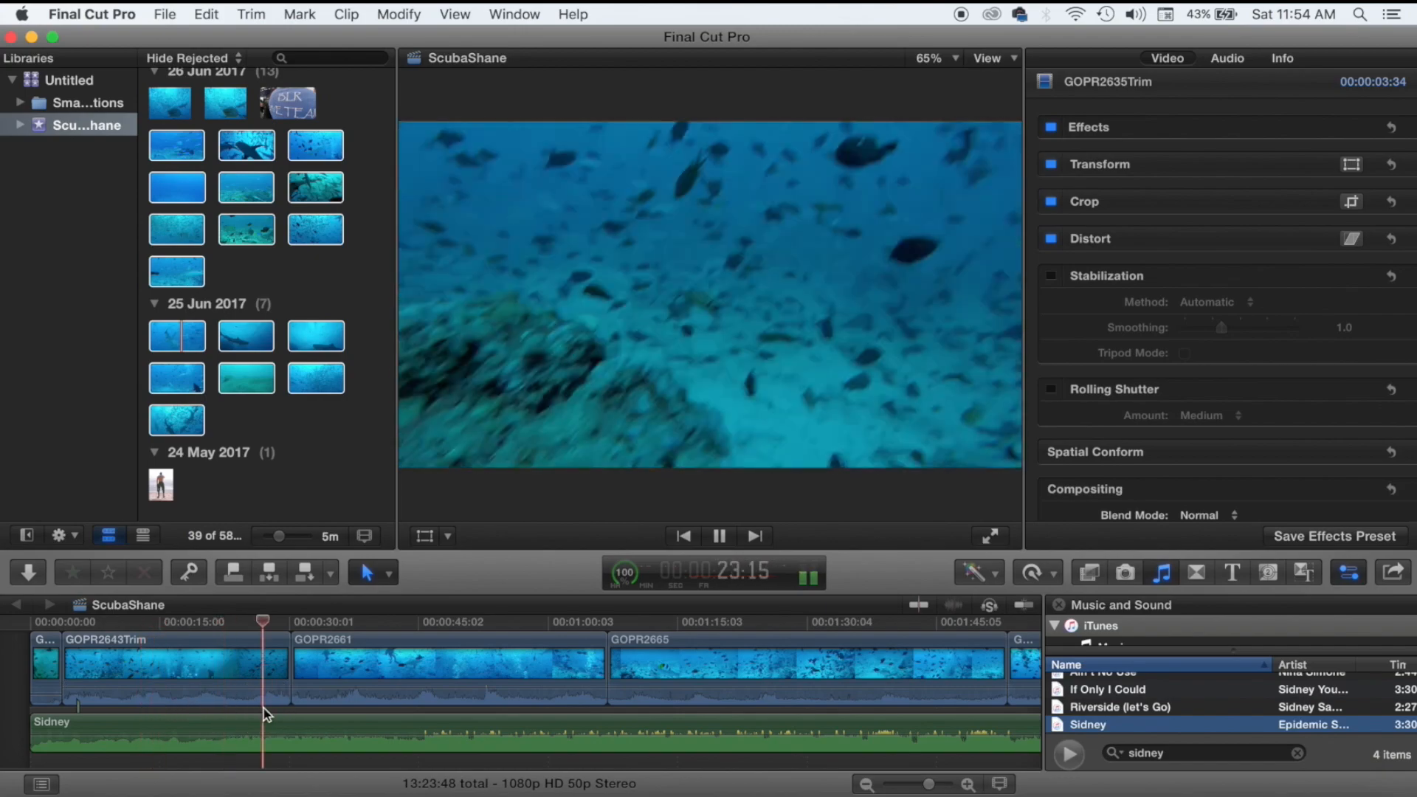
click(237, 708)
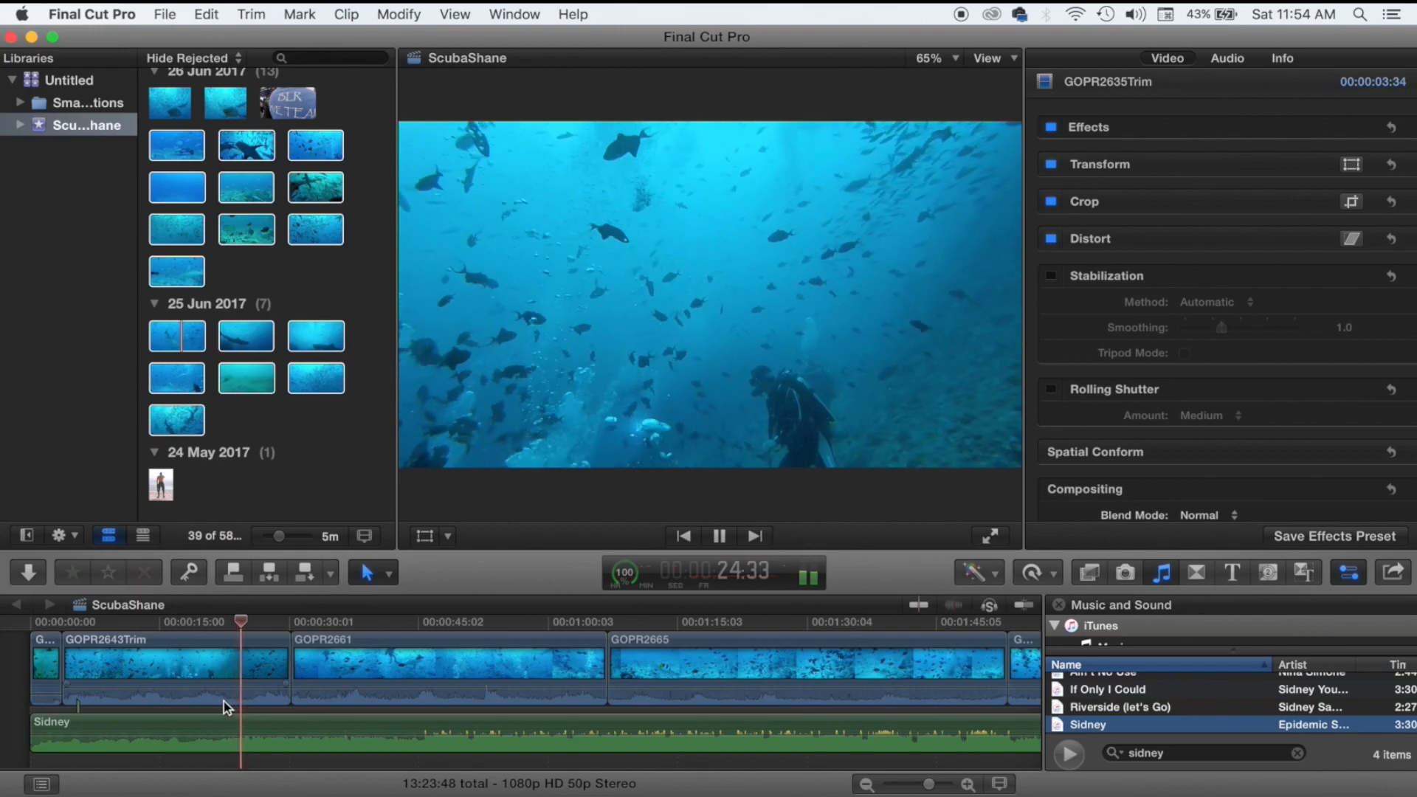
click(179, 709)
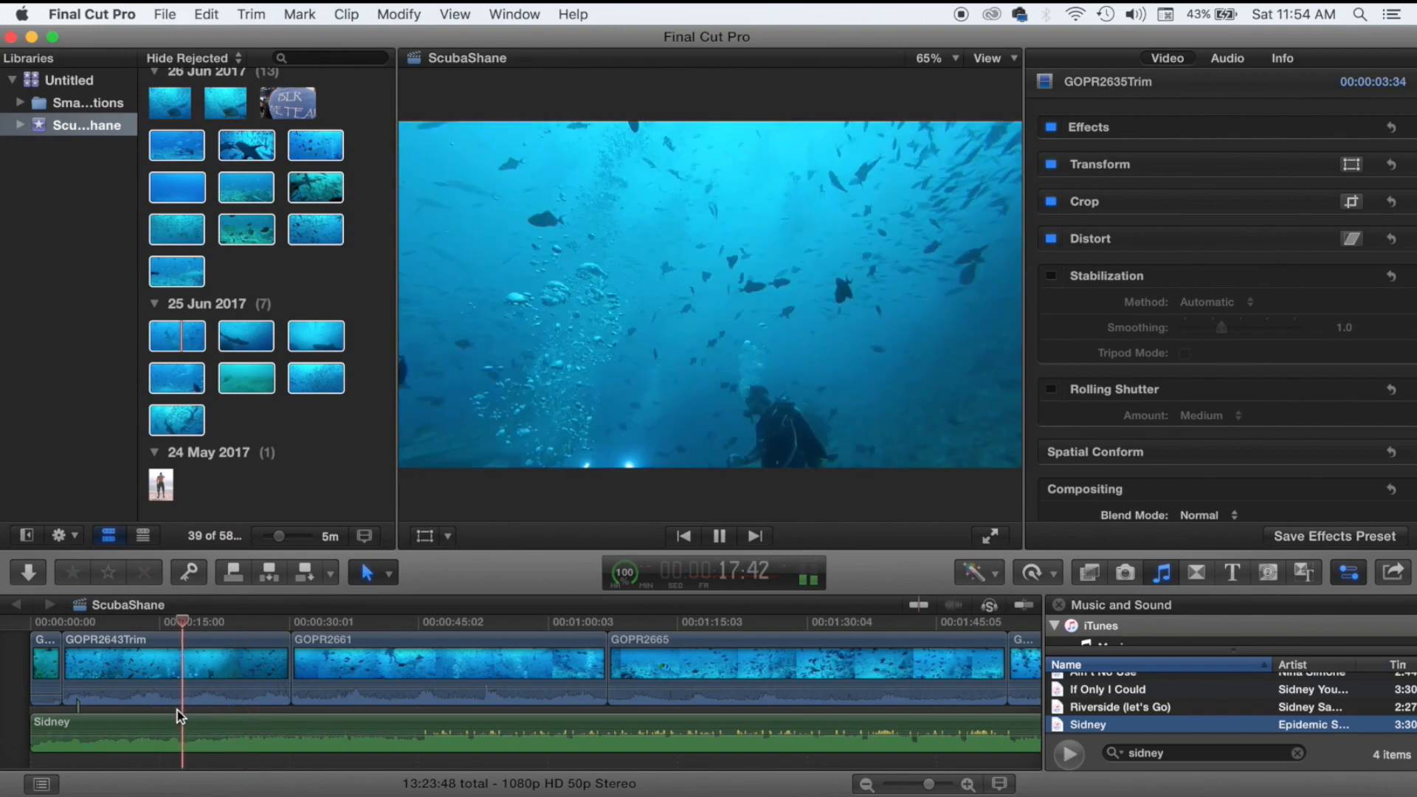
click(131, 719)
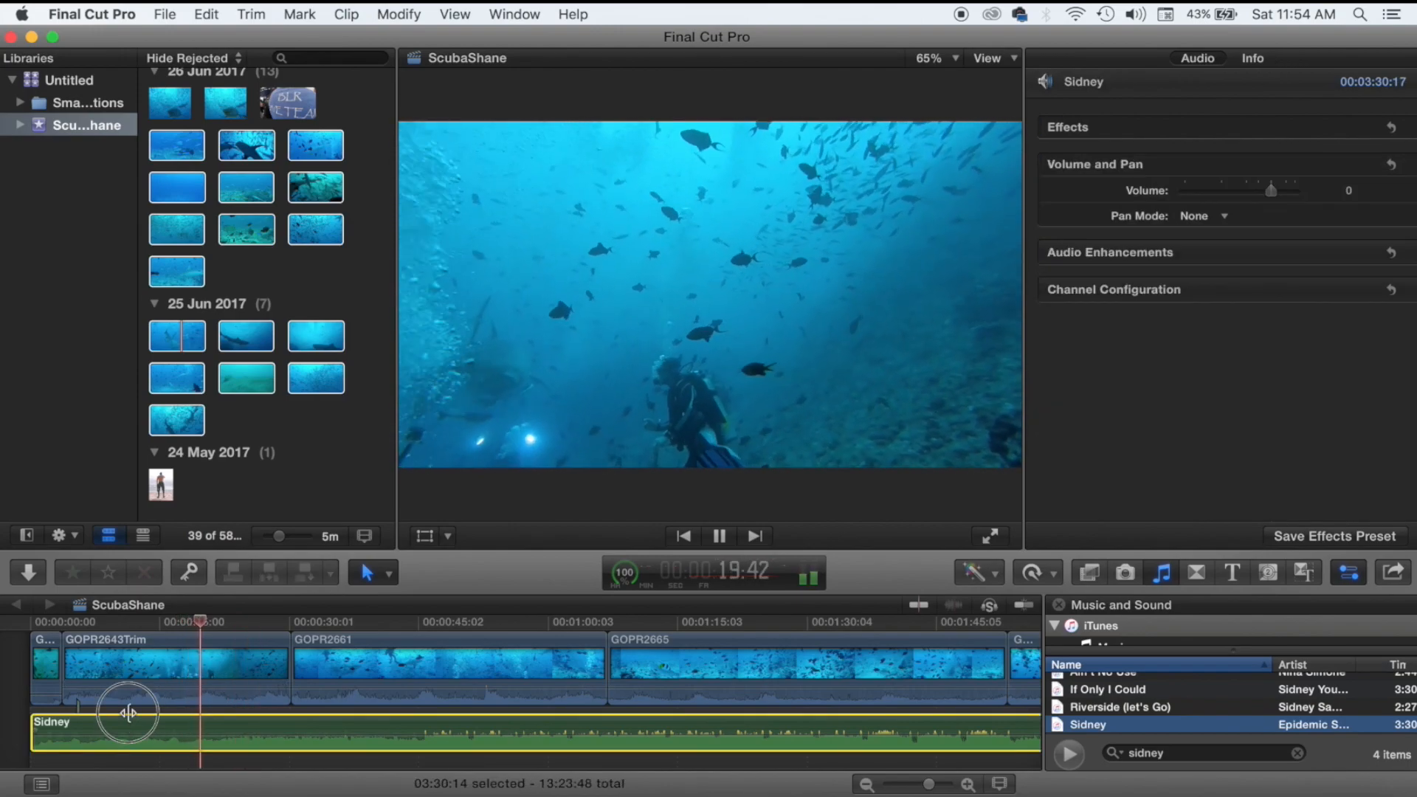
click(124, 707)
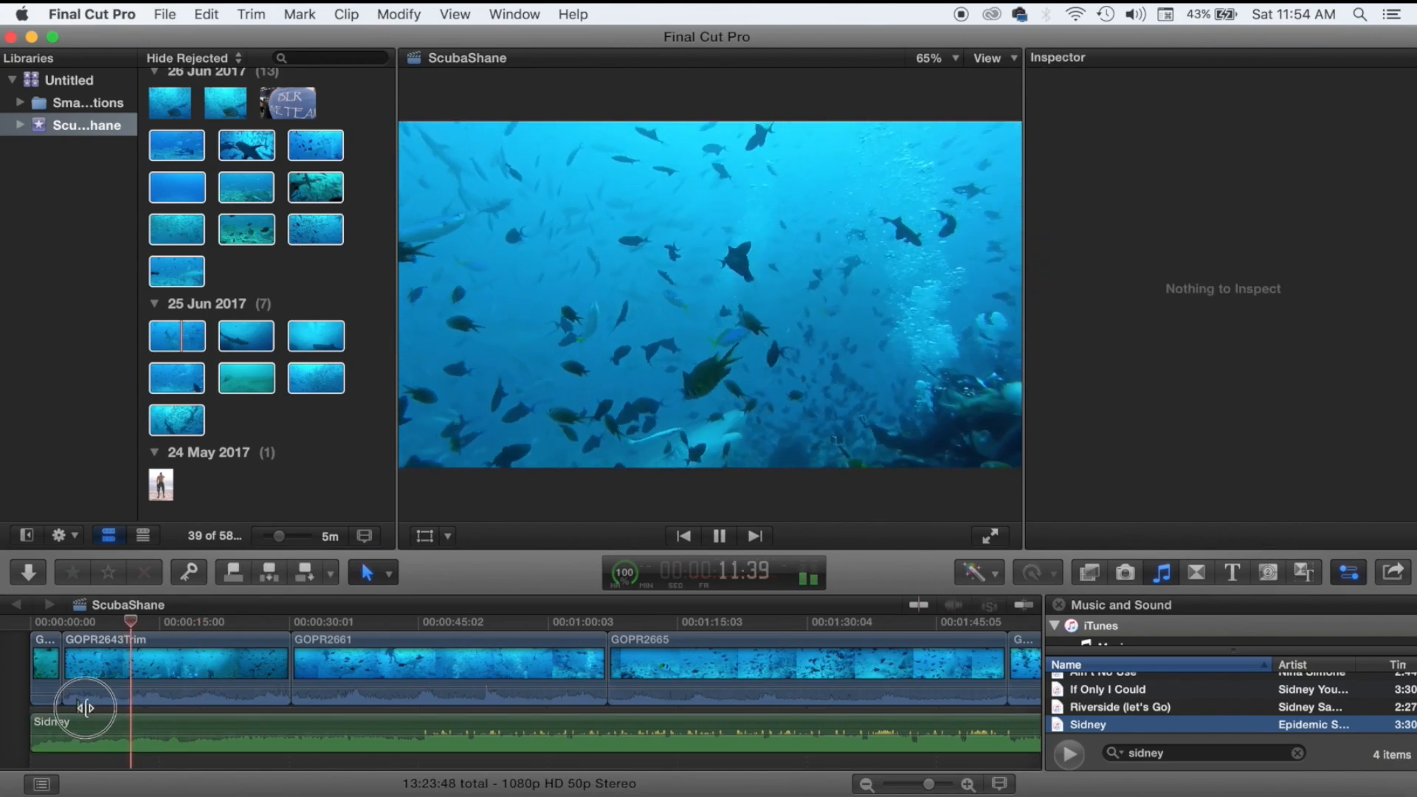
click(85, 707)
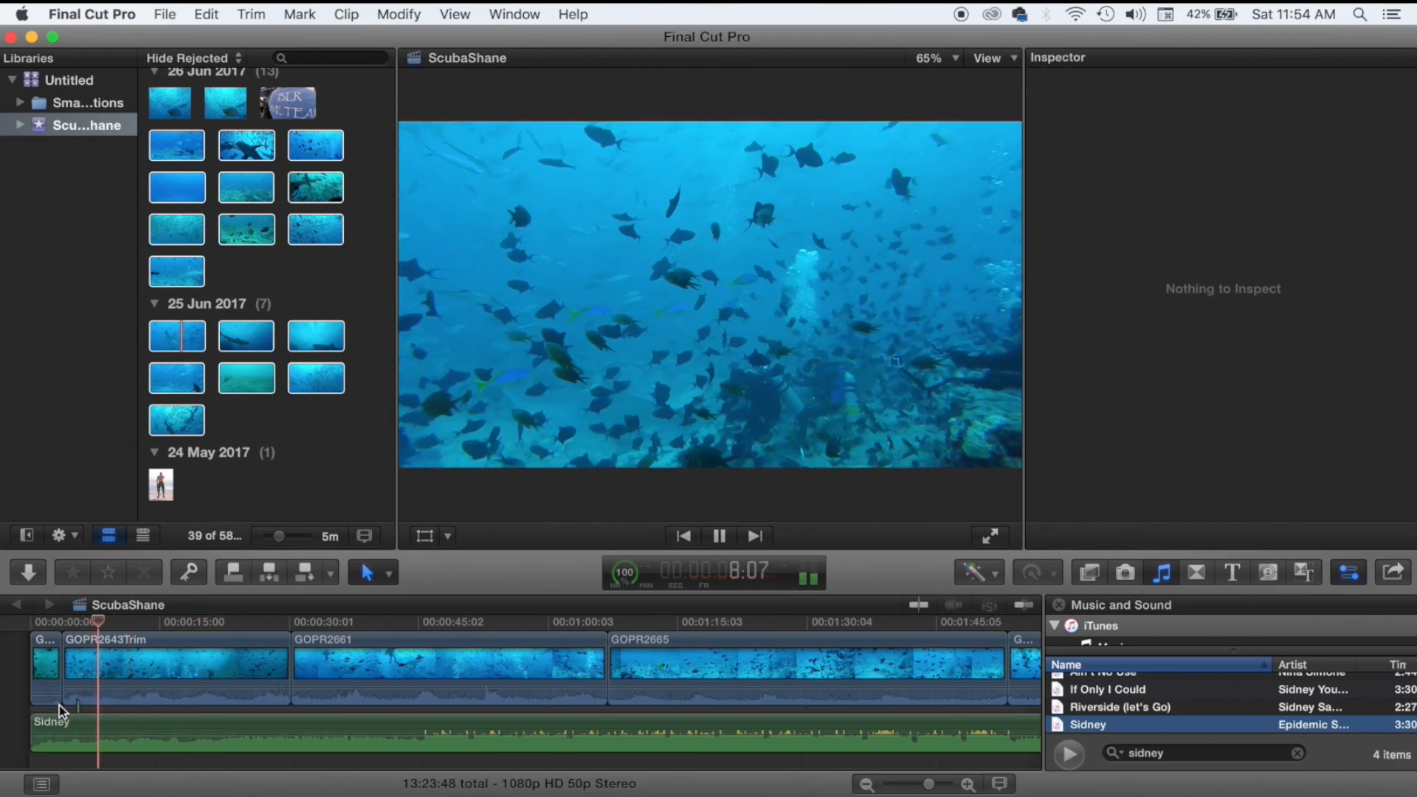
key(space)
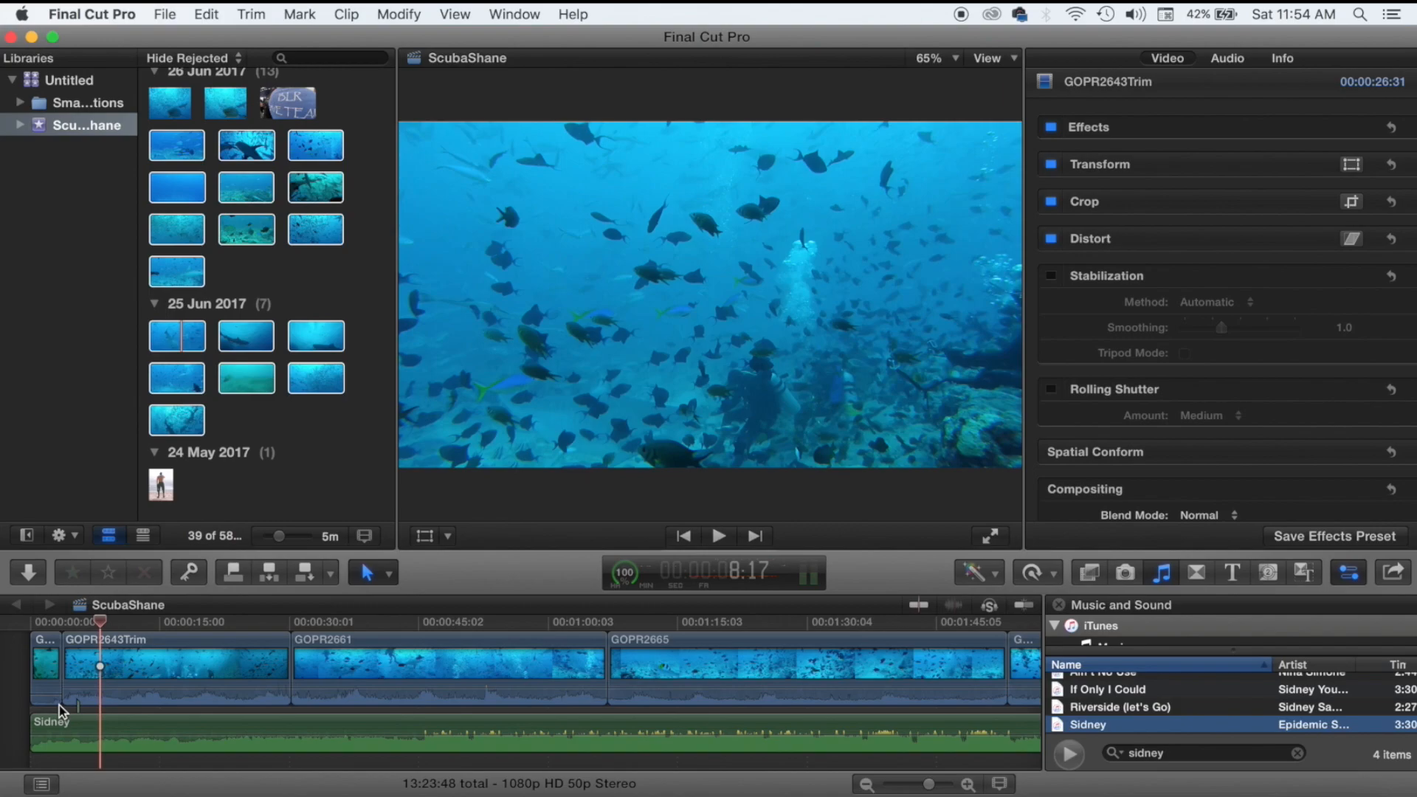
Trim GOPR2643Trim's end from about 26 seconds to about 3 seconds and play the opening.
click(282, 653)
drag(284, 657, 87, 698)
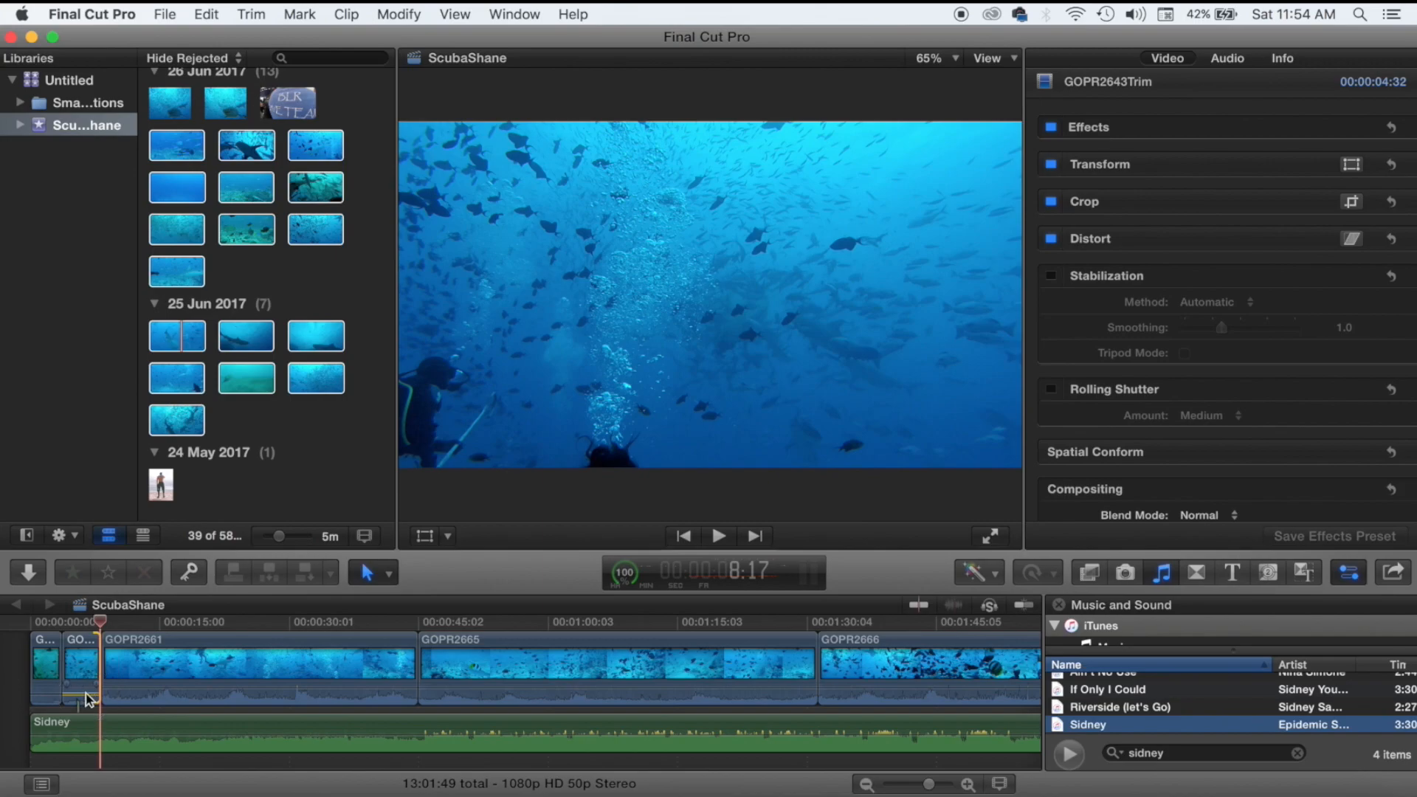
click(65, 710)
key(space)
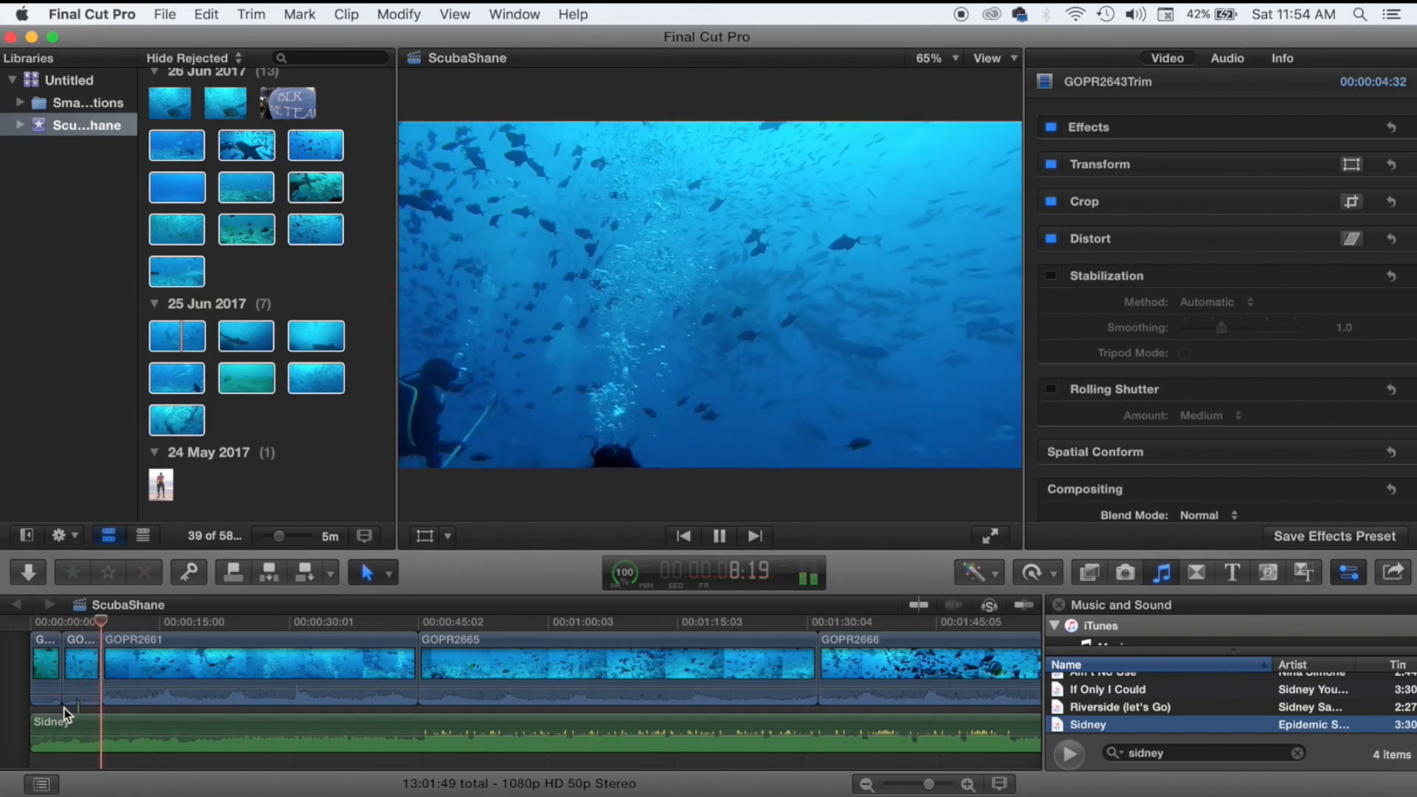
key(space)
Trim the cut between the first two clips further and review the timeline.
drag(68, 671, 94, 671)
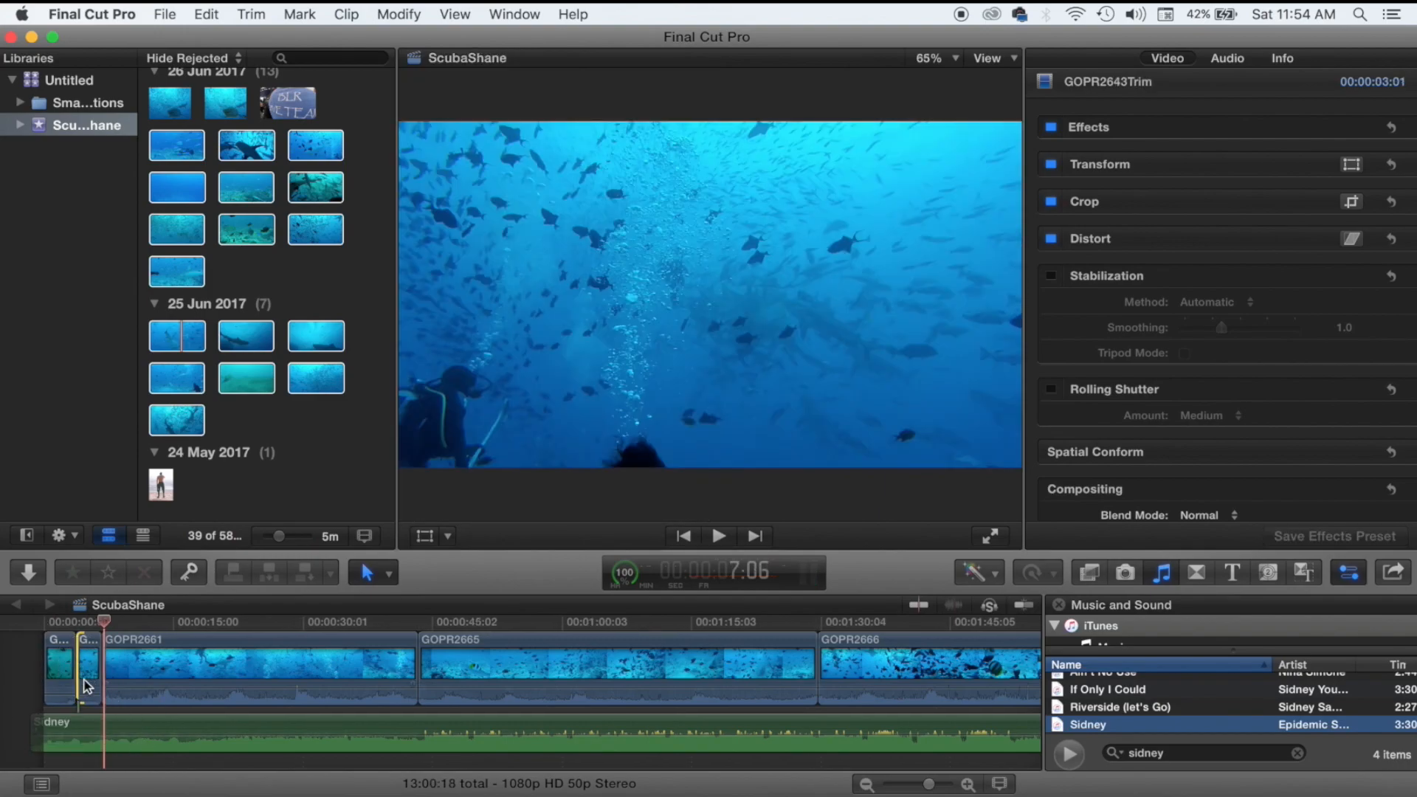
click(81, 657)
click(114, 718)
click(135, 710)
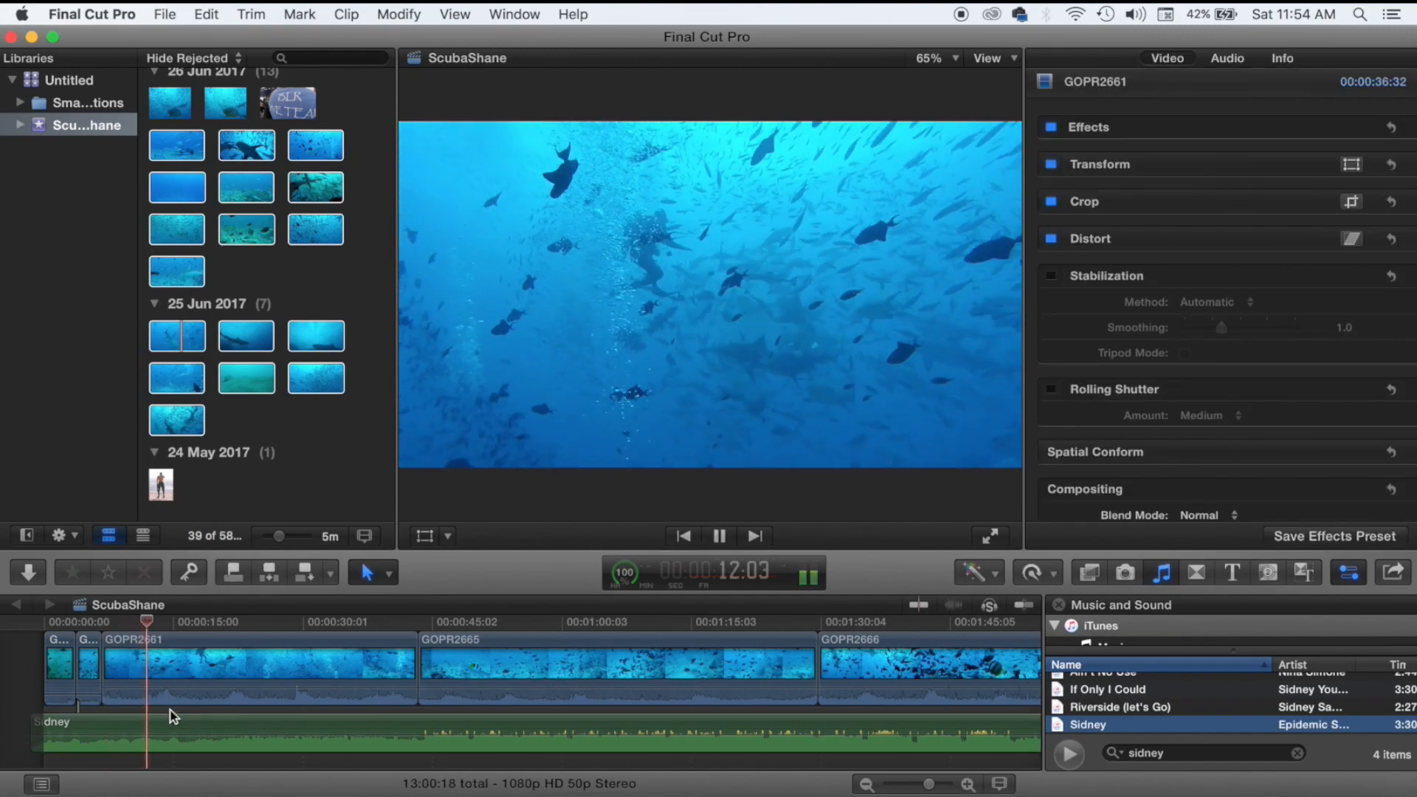
scroll(170, 710, right, 2)
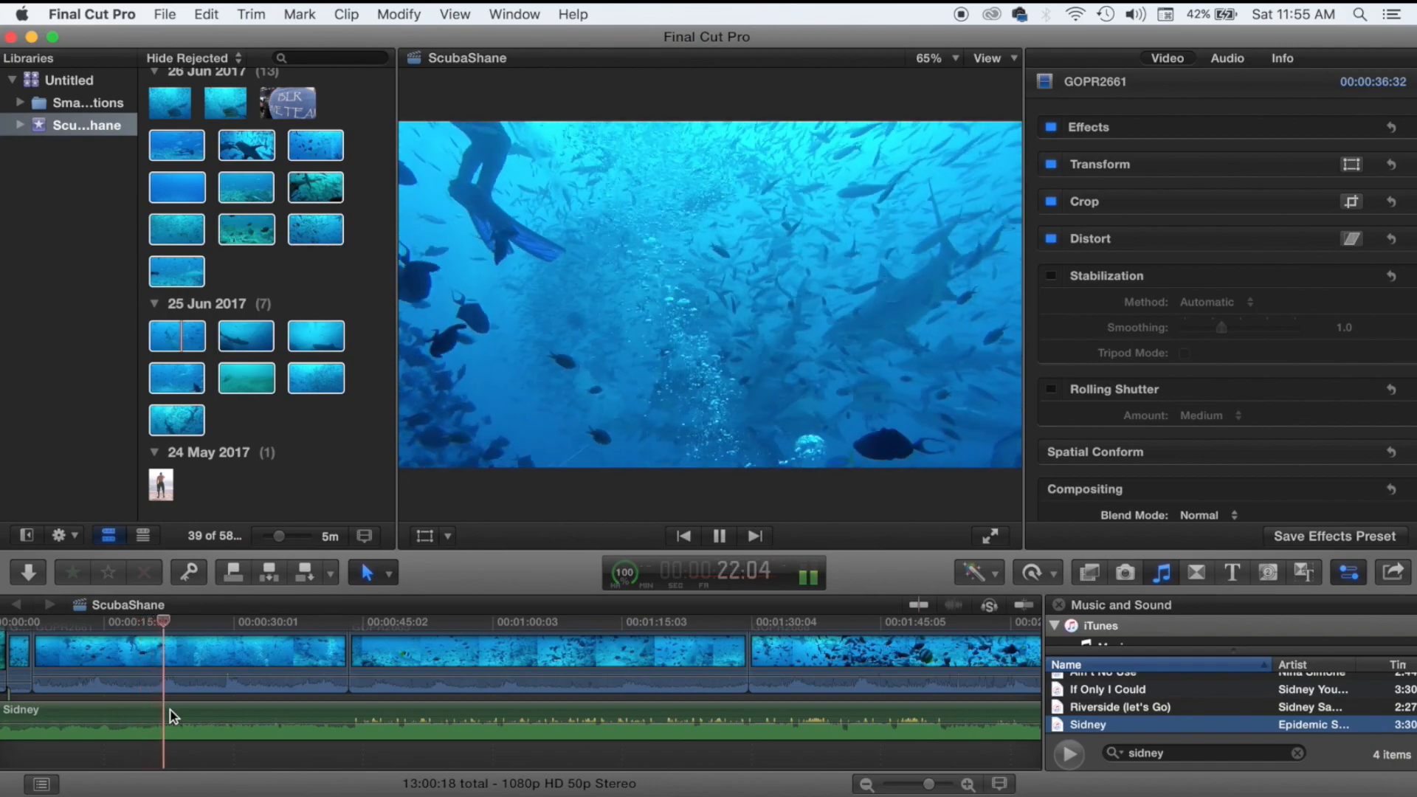
Review playback around GOPR2665 and inside GOPR2666 to find the cut point.
key(space)
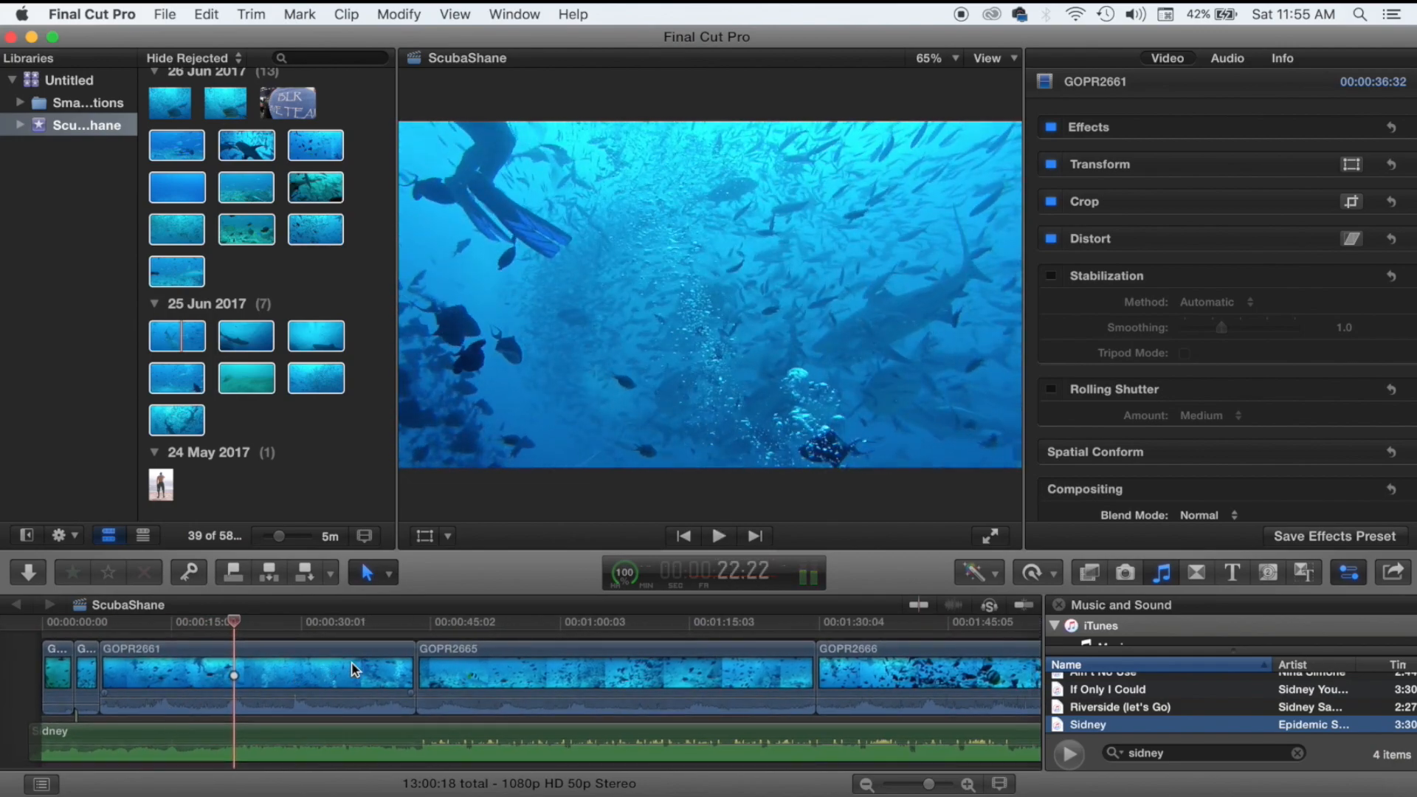
click(480, 727)
drag(480, 716, 574, 718)
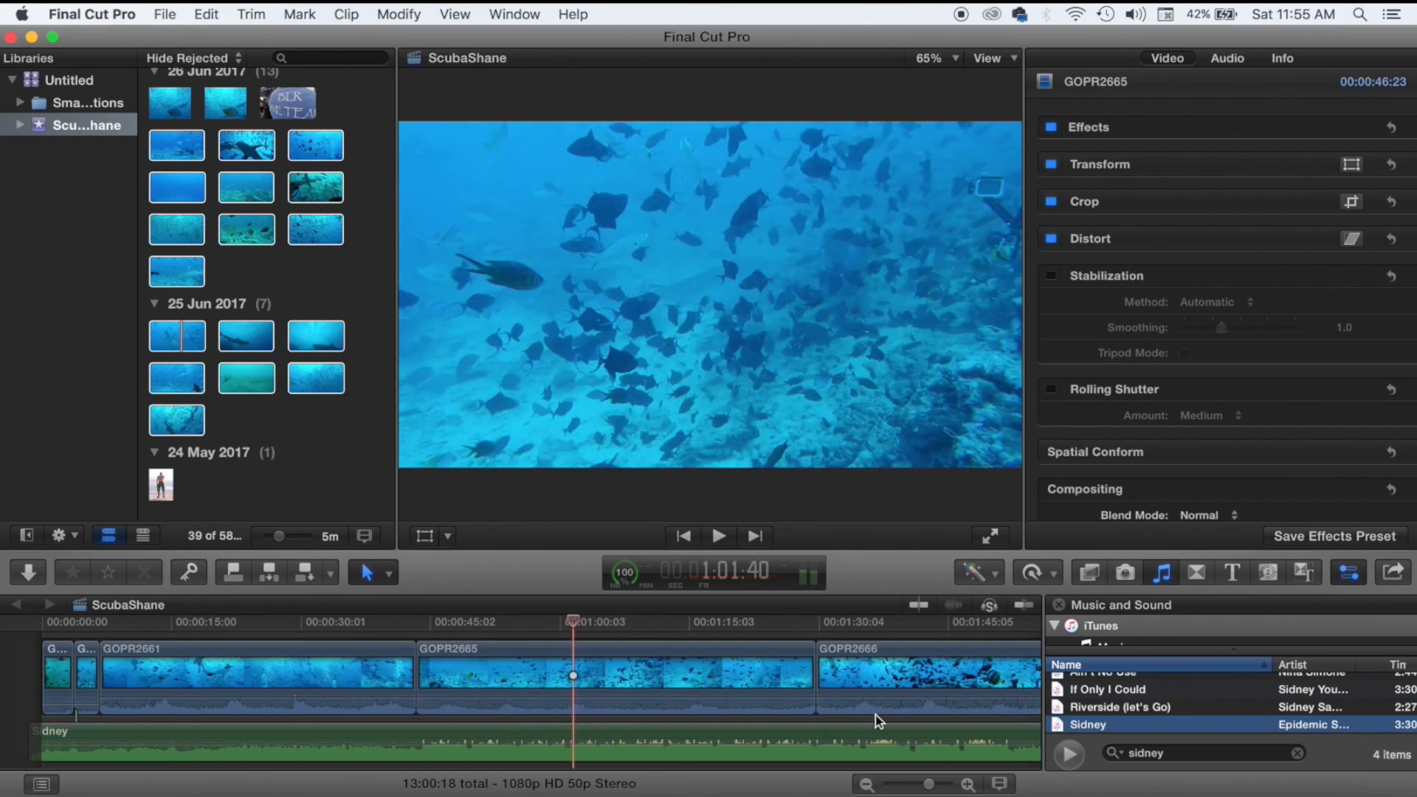
click(878, 721)
key(space)
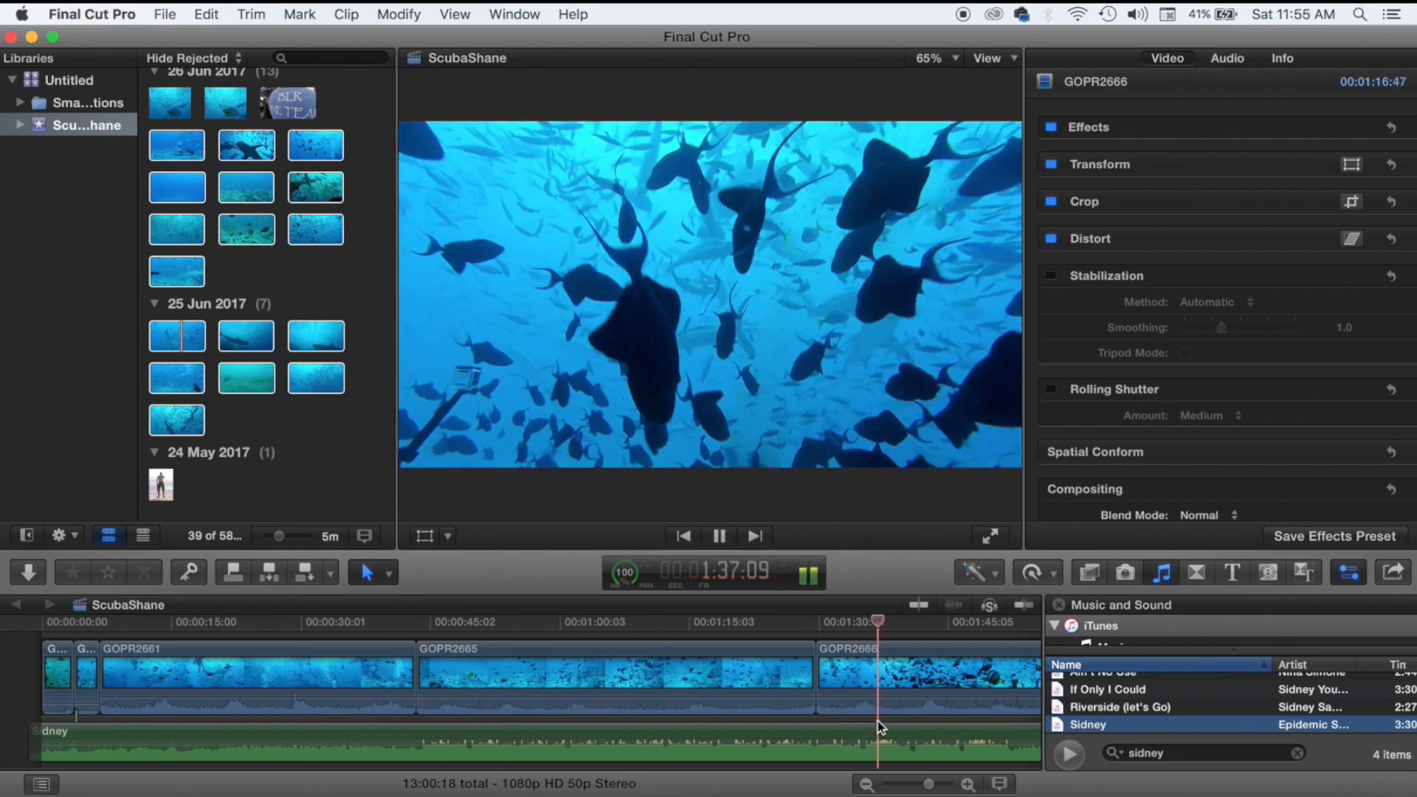
scroll(878, 720, right, 4)
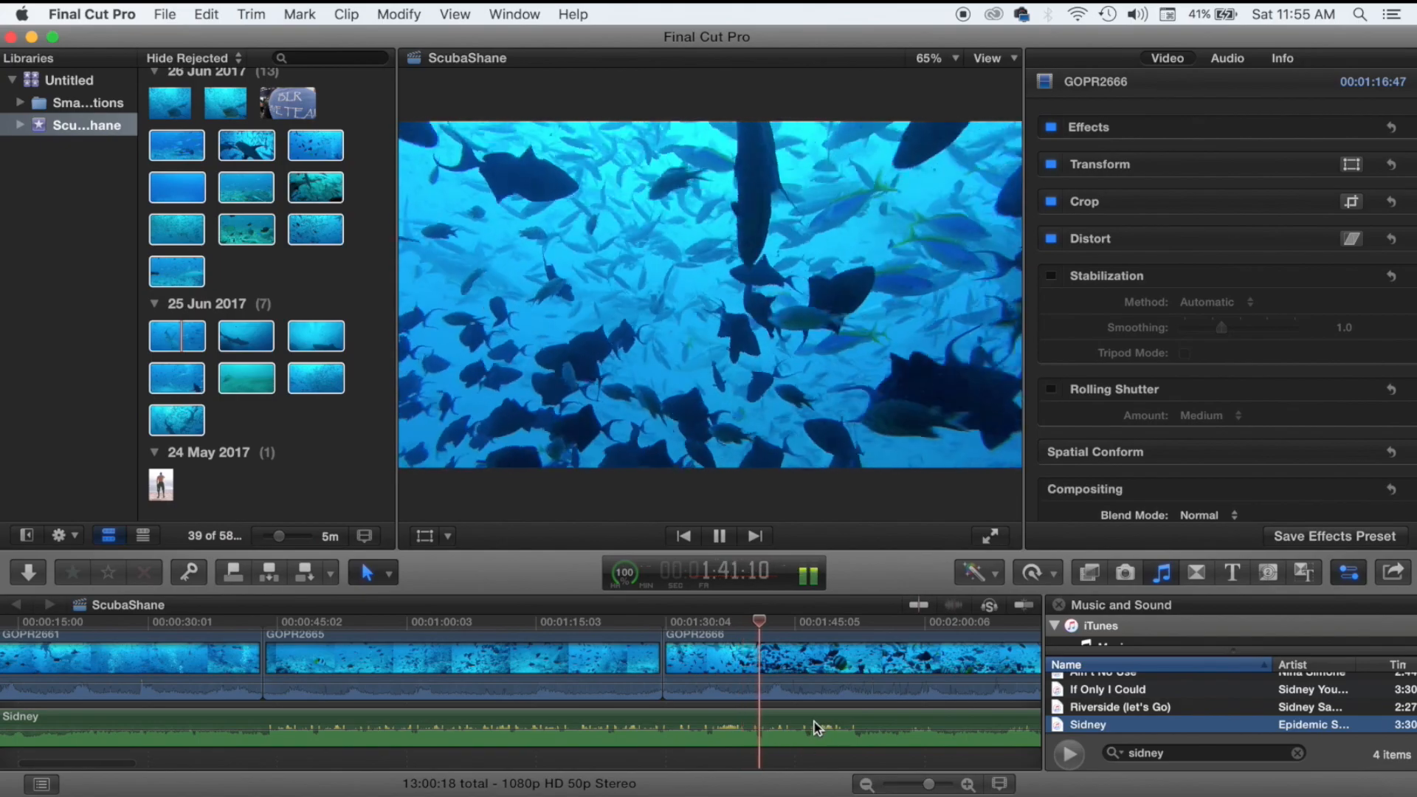
key(space)
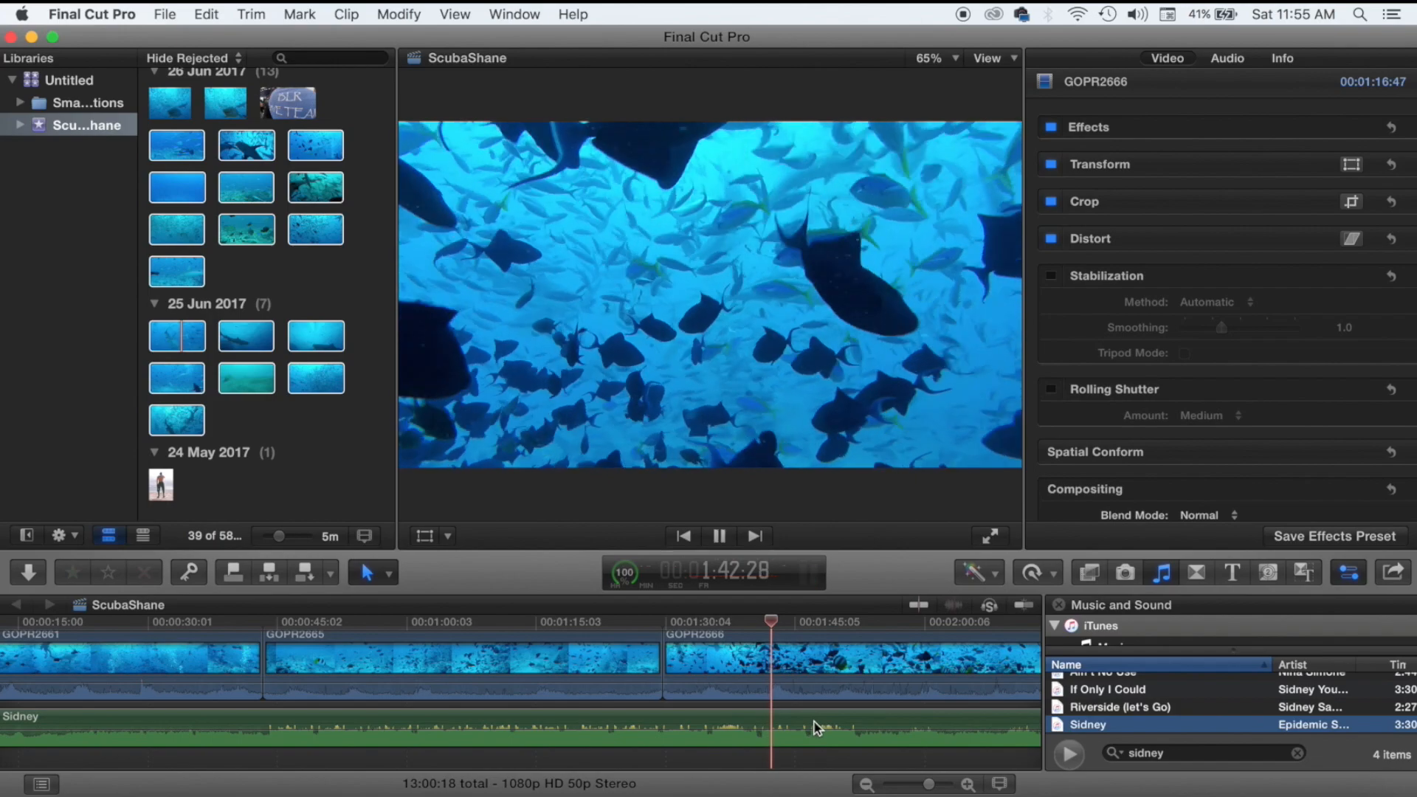
Trim the GOPR2665–GOPR2666 edit so the project shortens to 12:49:04, and play across it.
scroll(815, 728, right, 2)
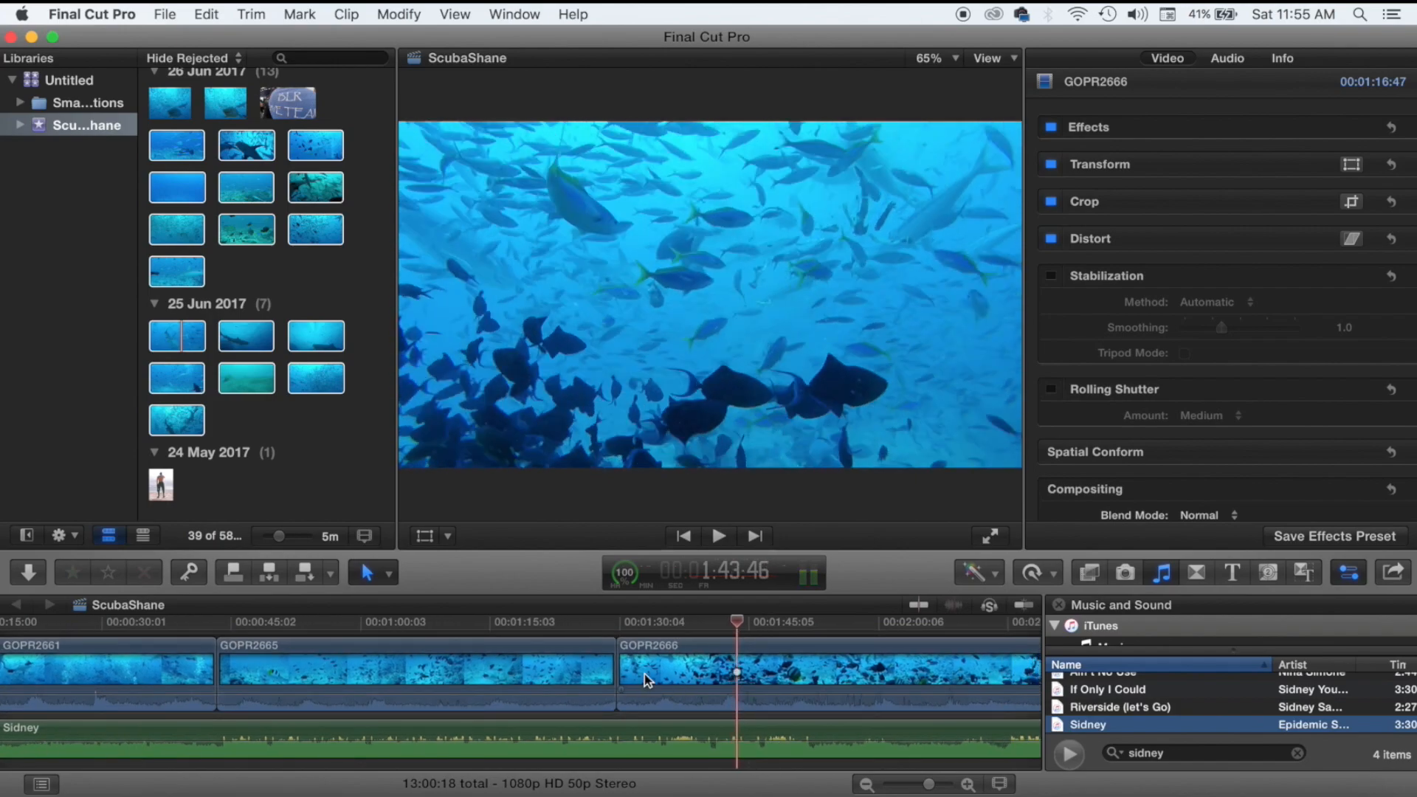
drag(622, 661, 715, 668)
click(713, 713)
key(space)
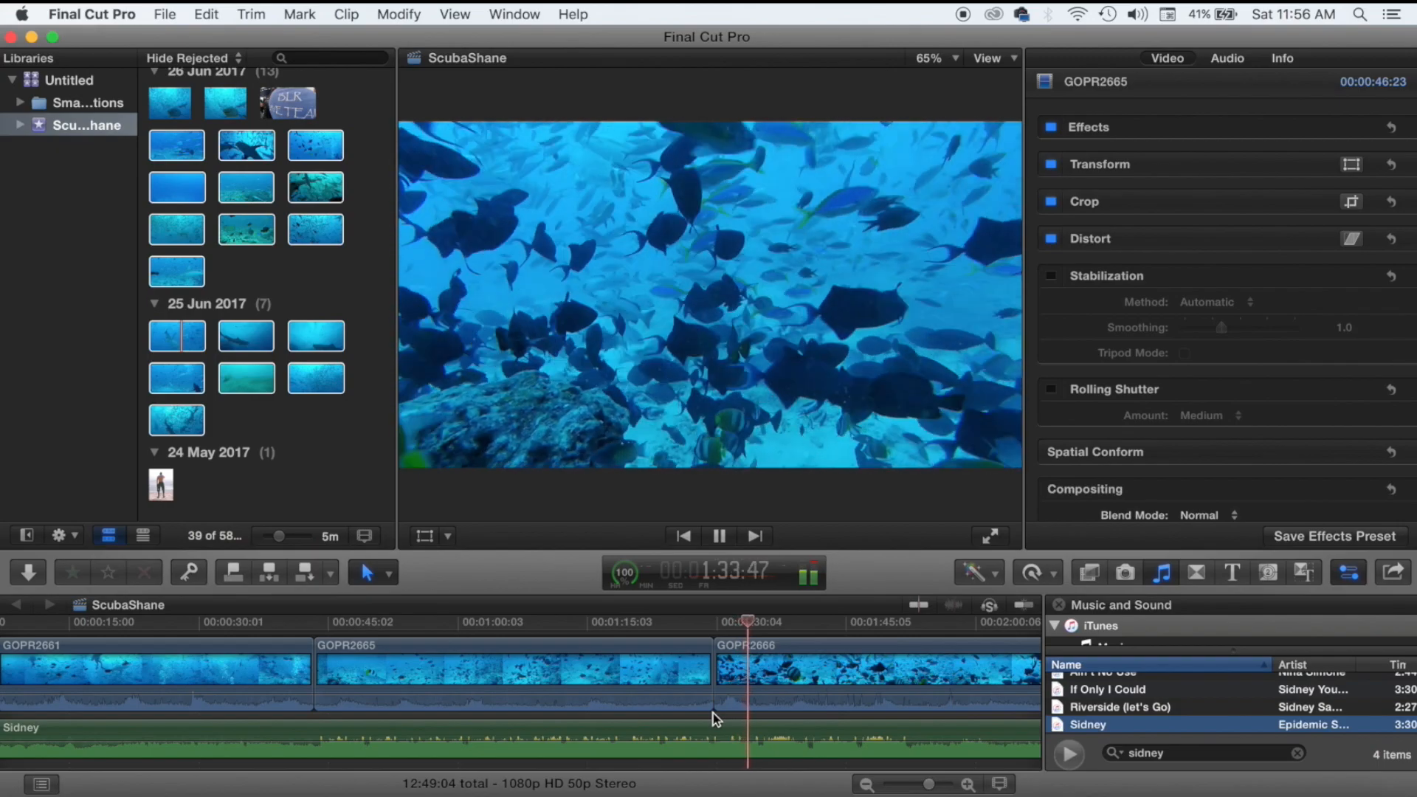
Blade-split GOPR2666 at the playhead, trim the new edge, and play it back.
scroll(713, 713, right, 5)
scroll(713, 713, right, 3)
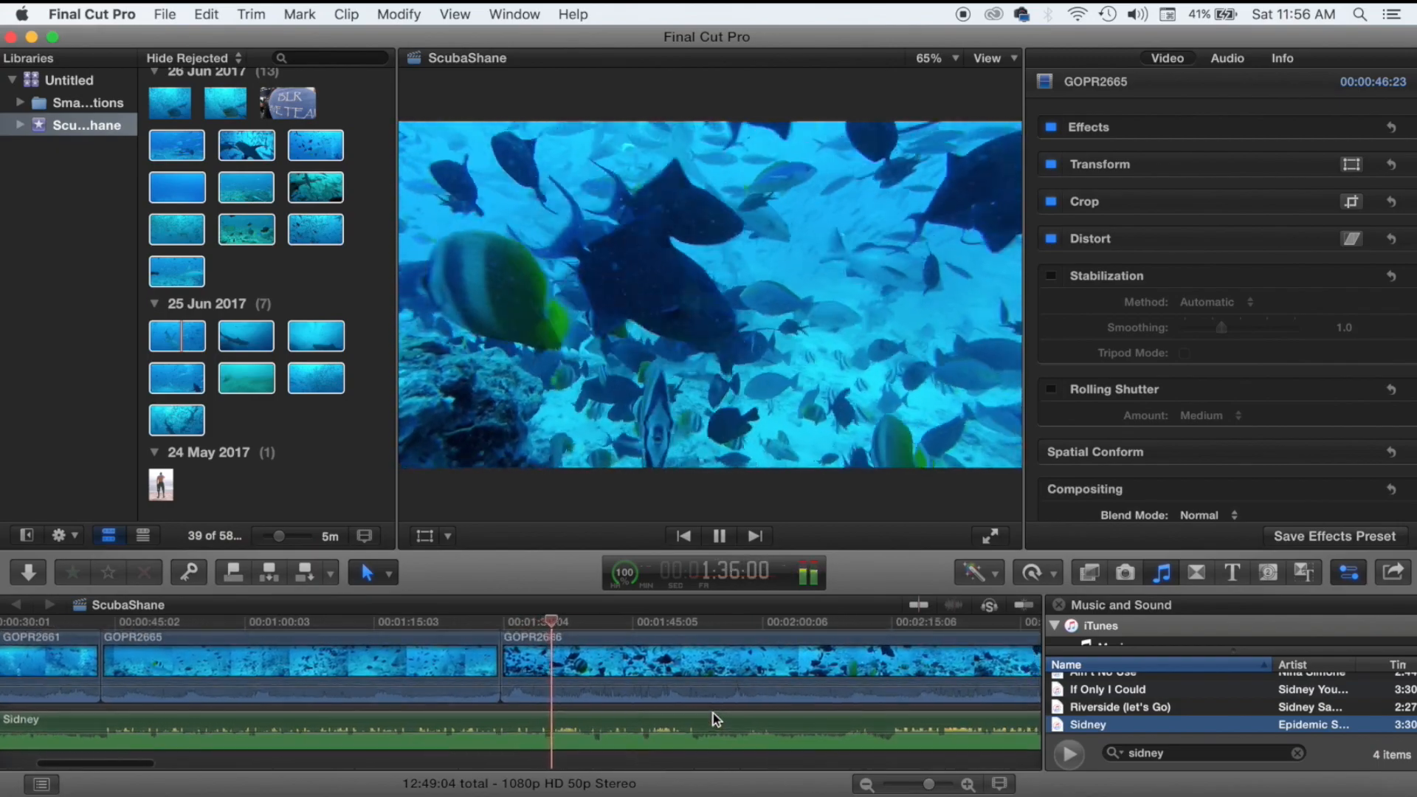
key(space)
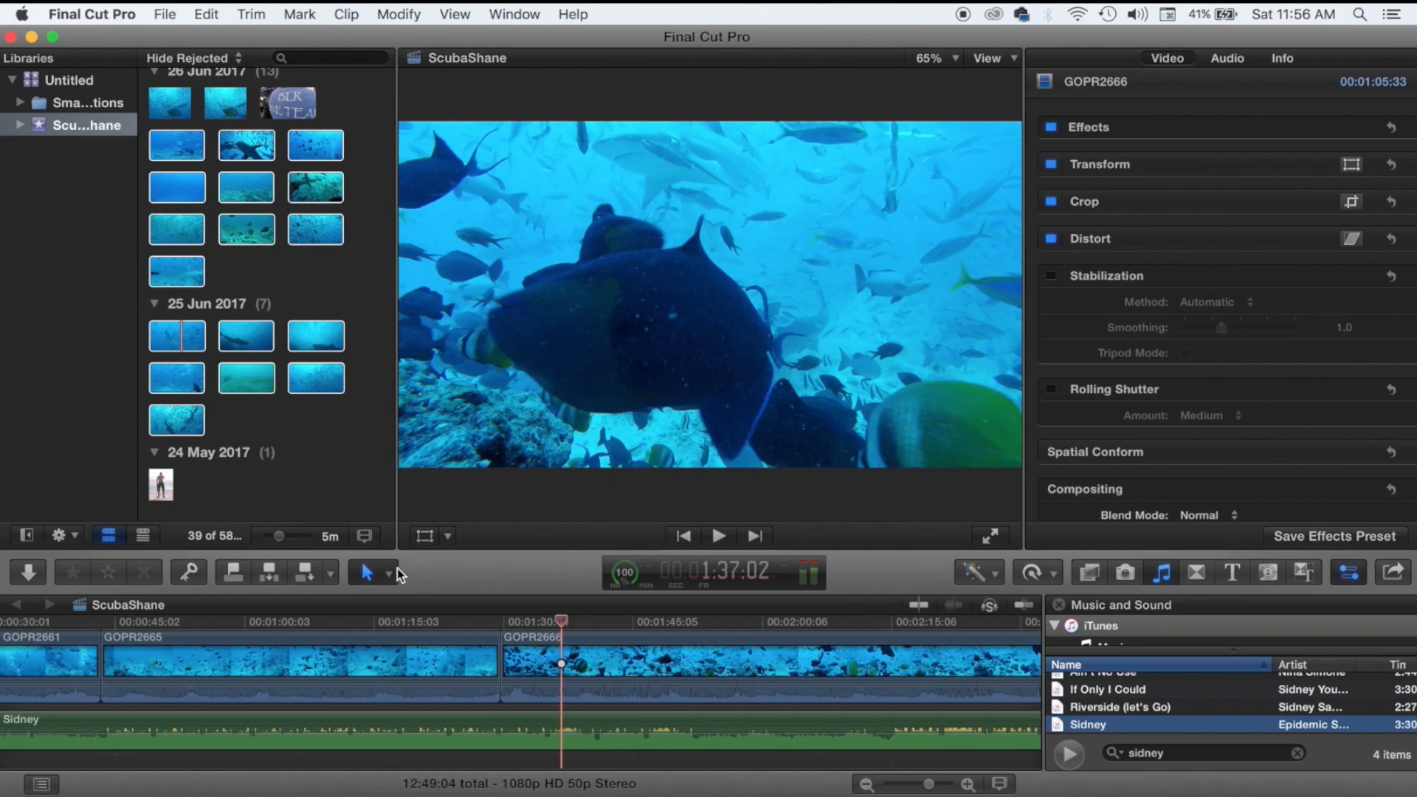
click(385, 573)
click(422, 731)
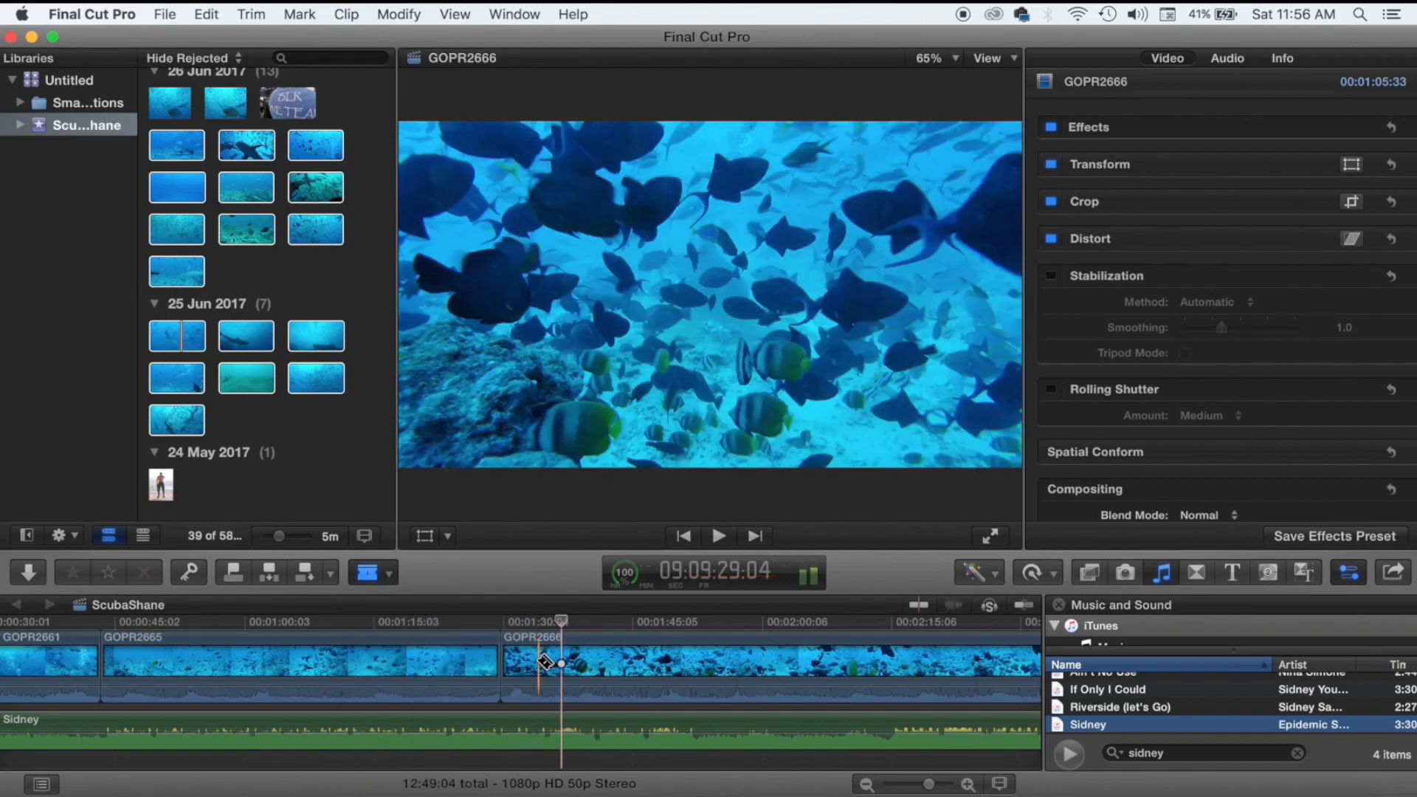
click(536, 662)
click(369, 573)
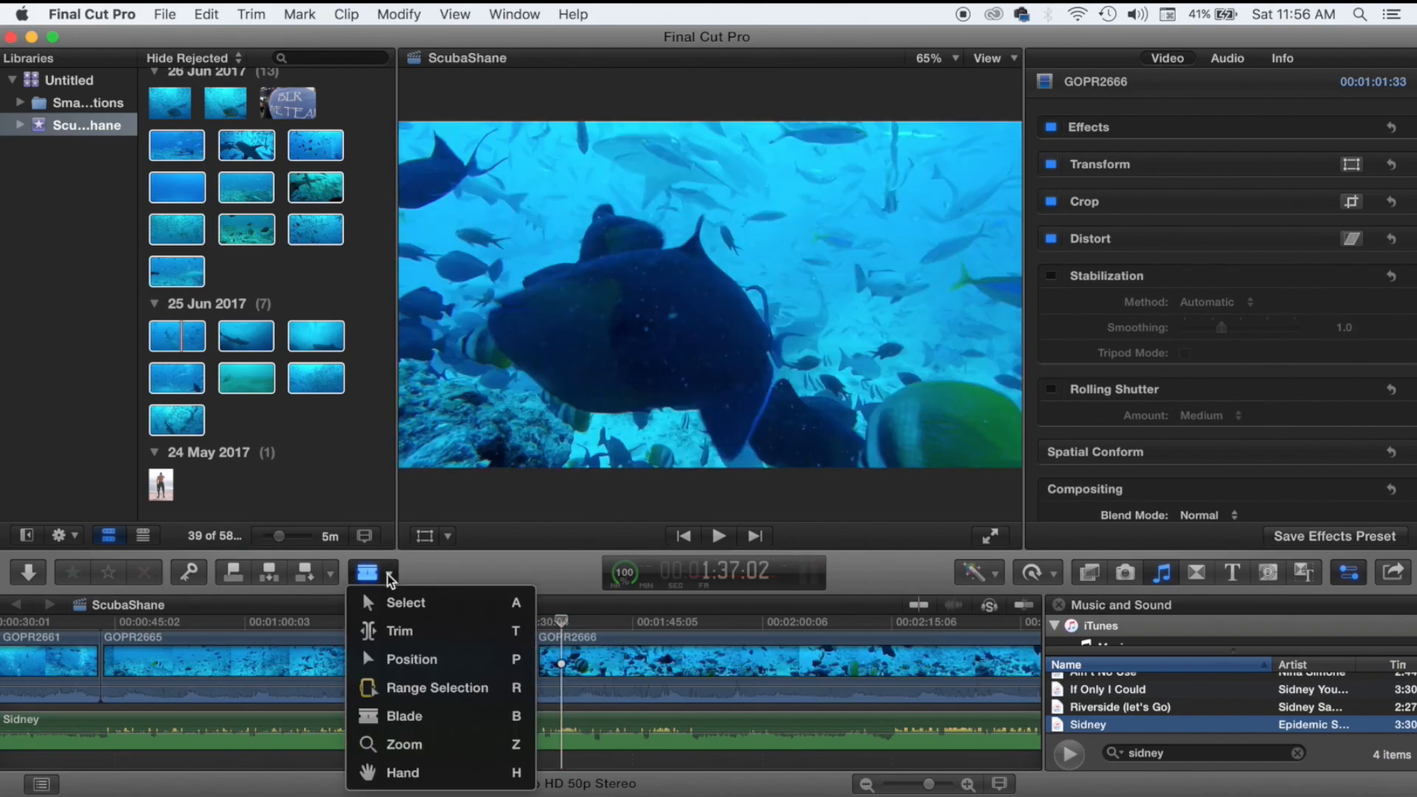
click(426, 609)
drag(537, 662, 572, 666)
key(space)
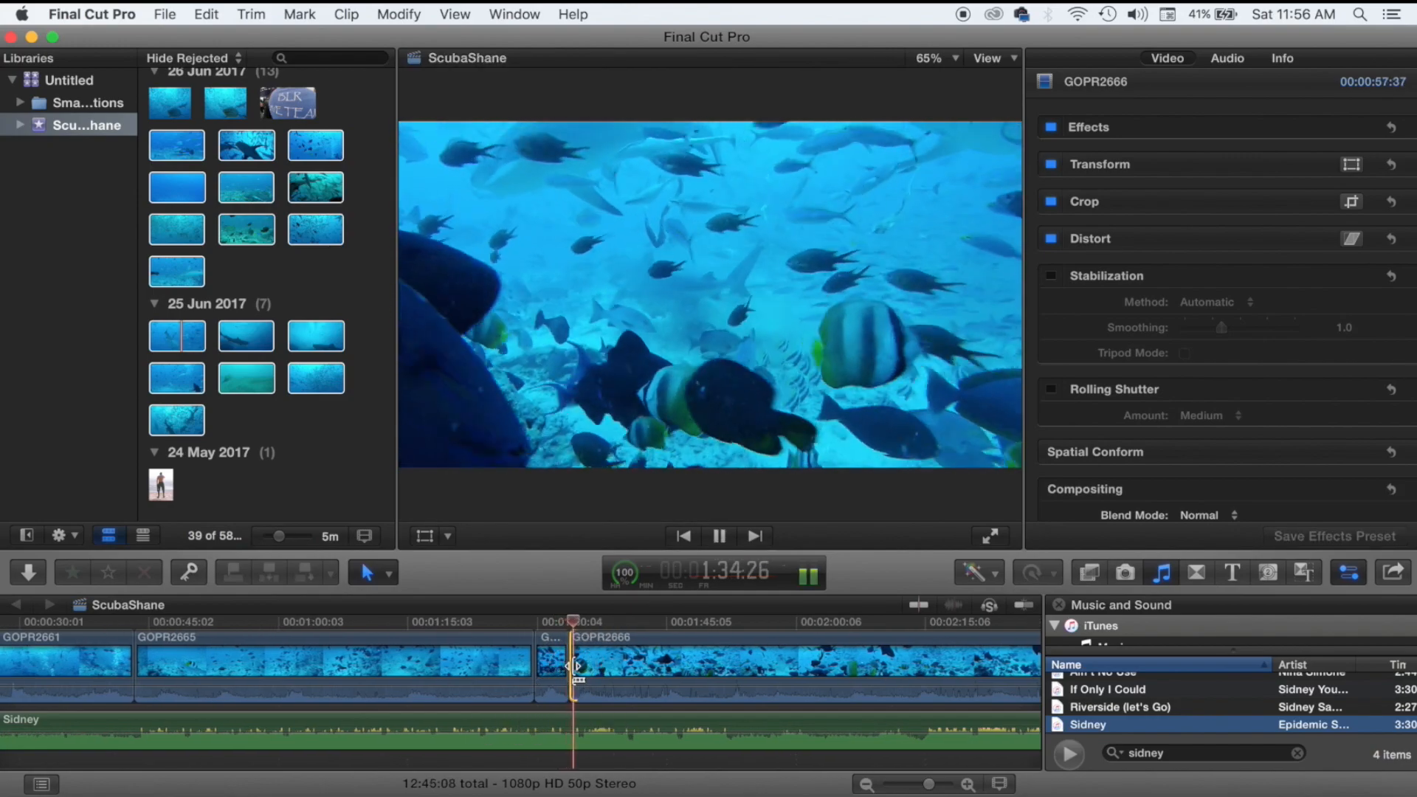
Make a second blade cut in GOPR2666 at the current time and start reviewing.
scroll(577, 666, right, 5)
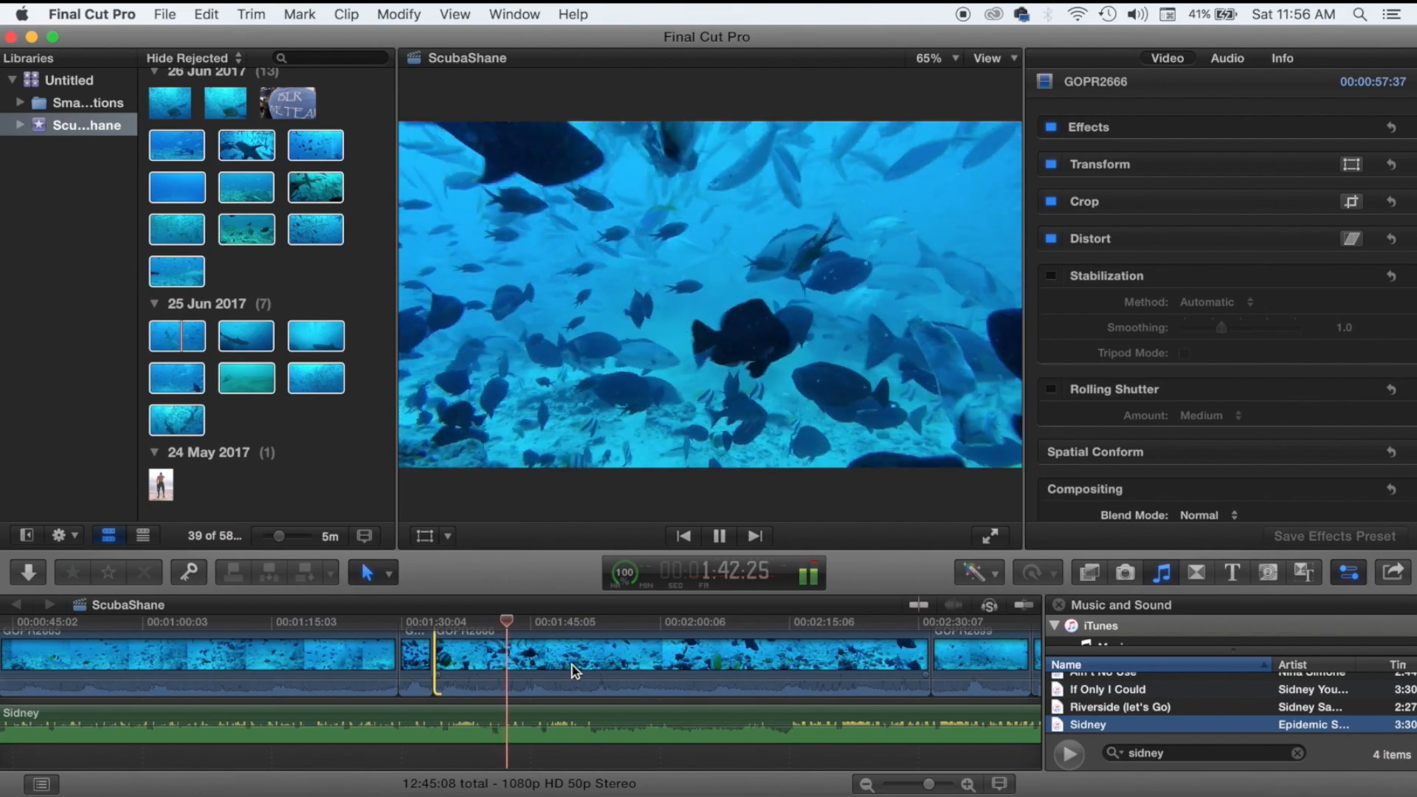
click(386, 566)
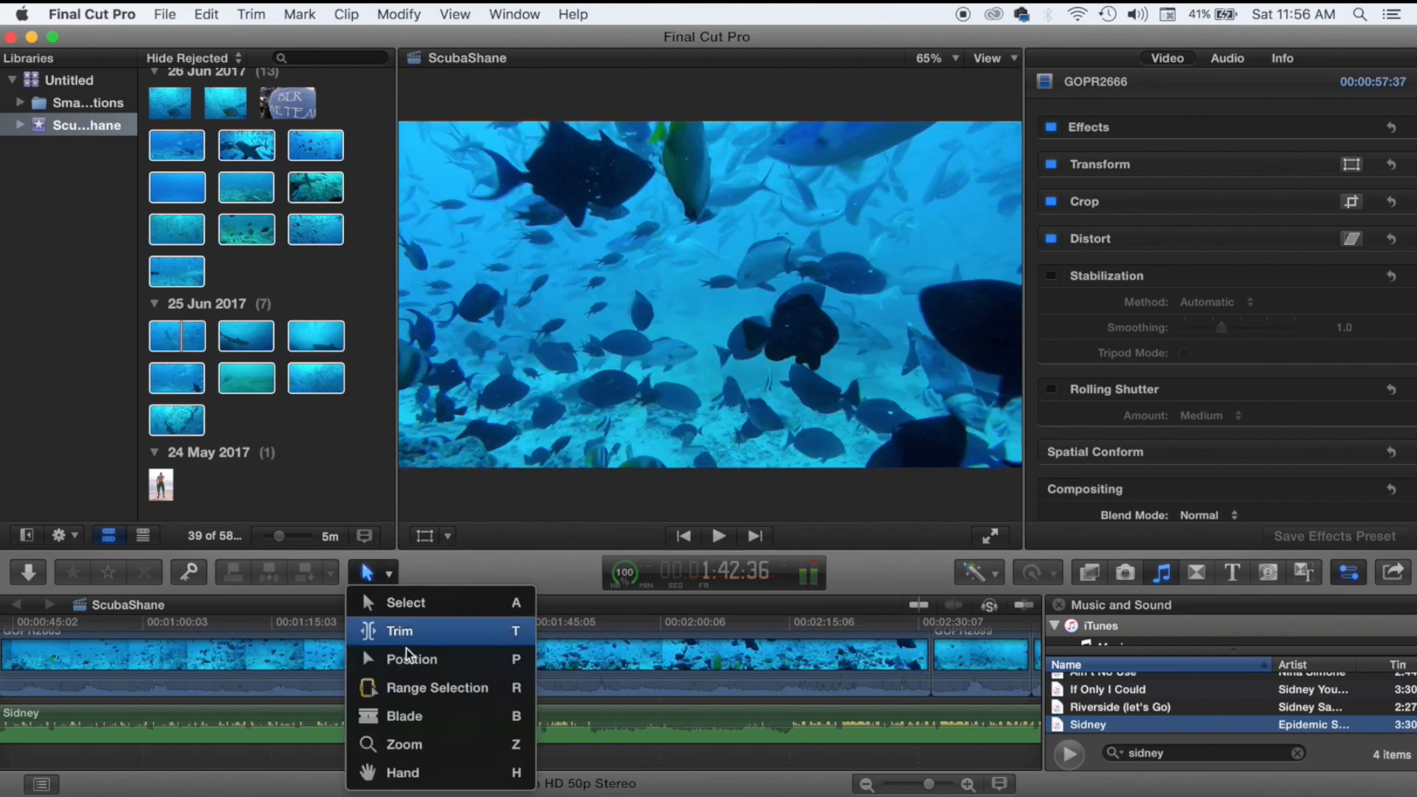
click(404, 715)
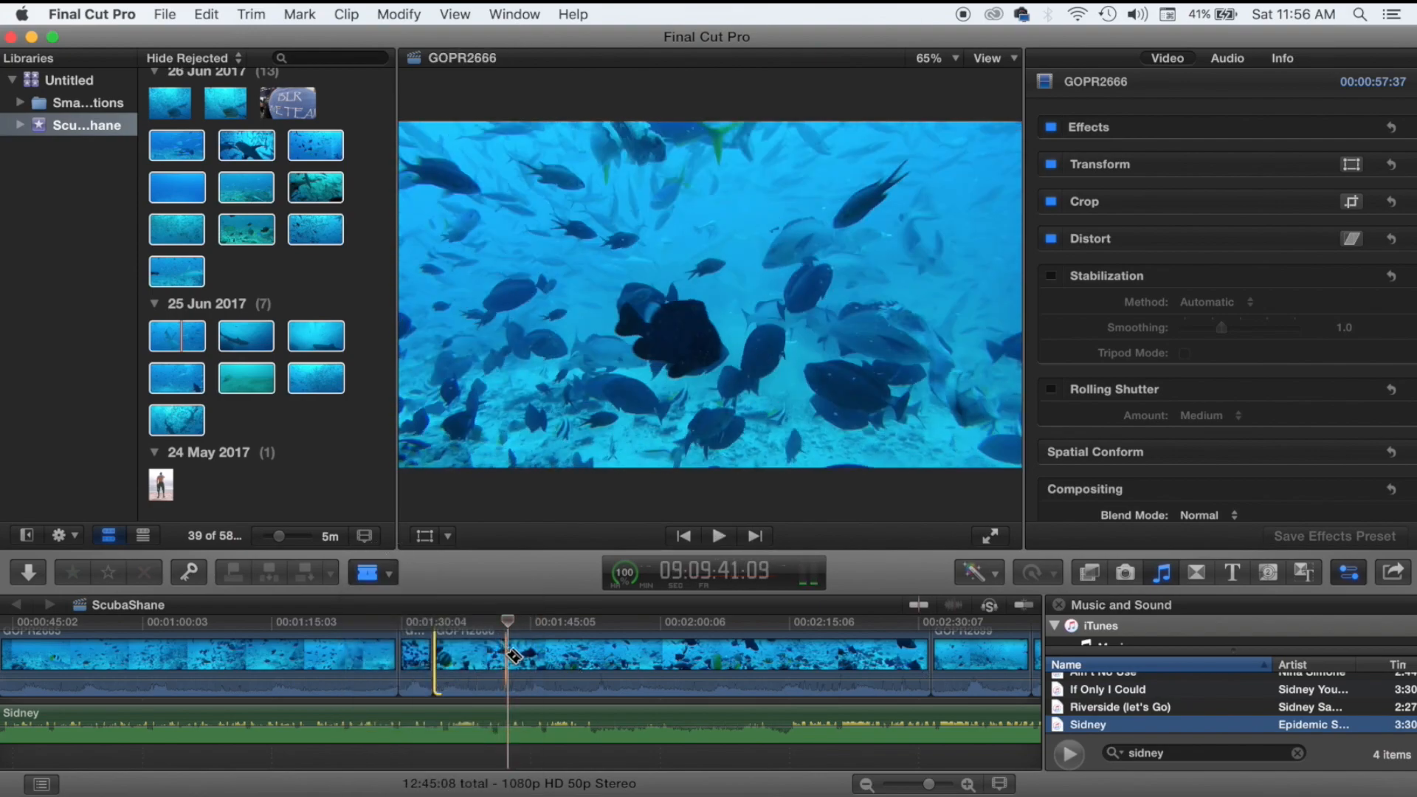
click(509, 656)
click(382, 574)
click(404, 601)
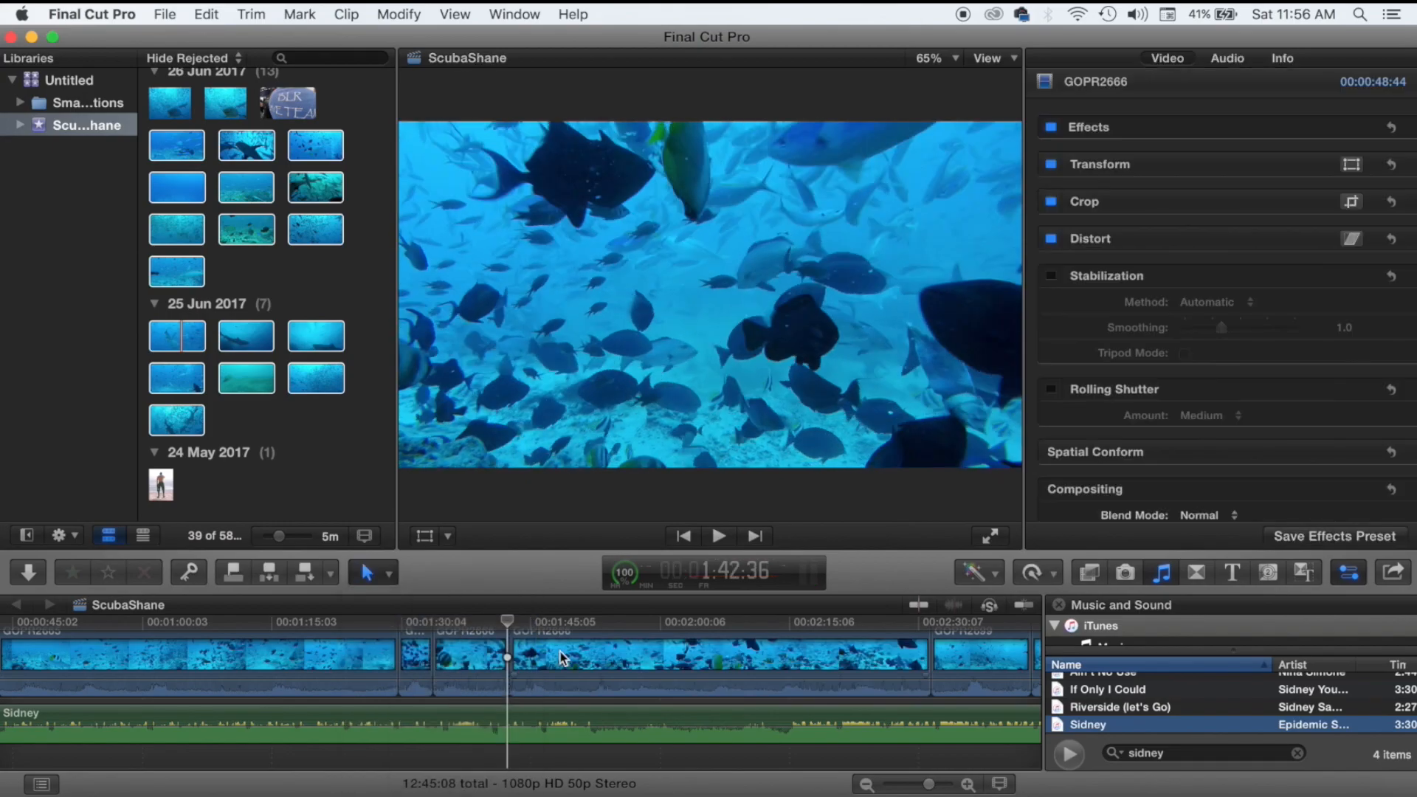
key(space)
Trim the extra footage off GOPR2666, cutting it to 25:43 and the project to 12:22:07.
click(579, 702)
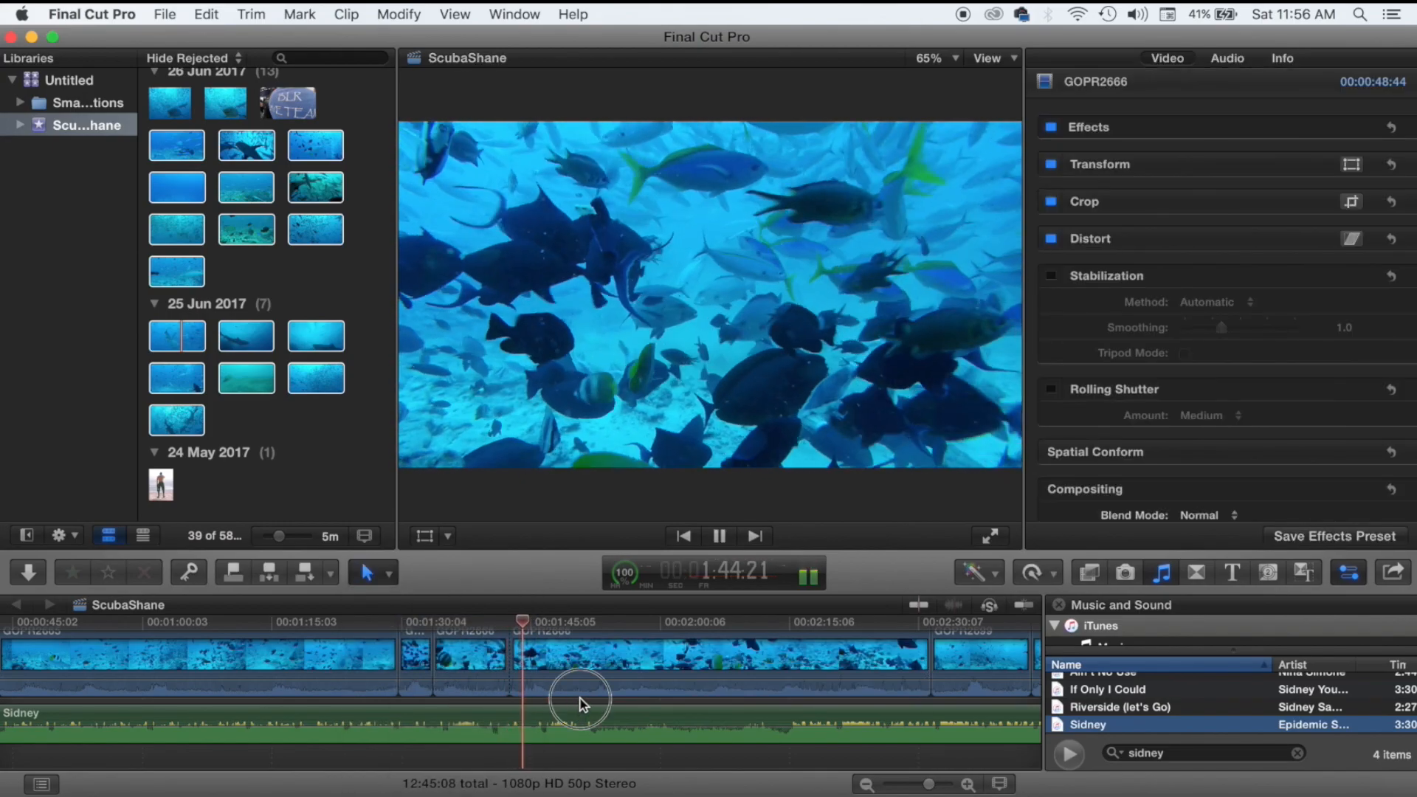
click(683, 687)
click(709, 707)
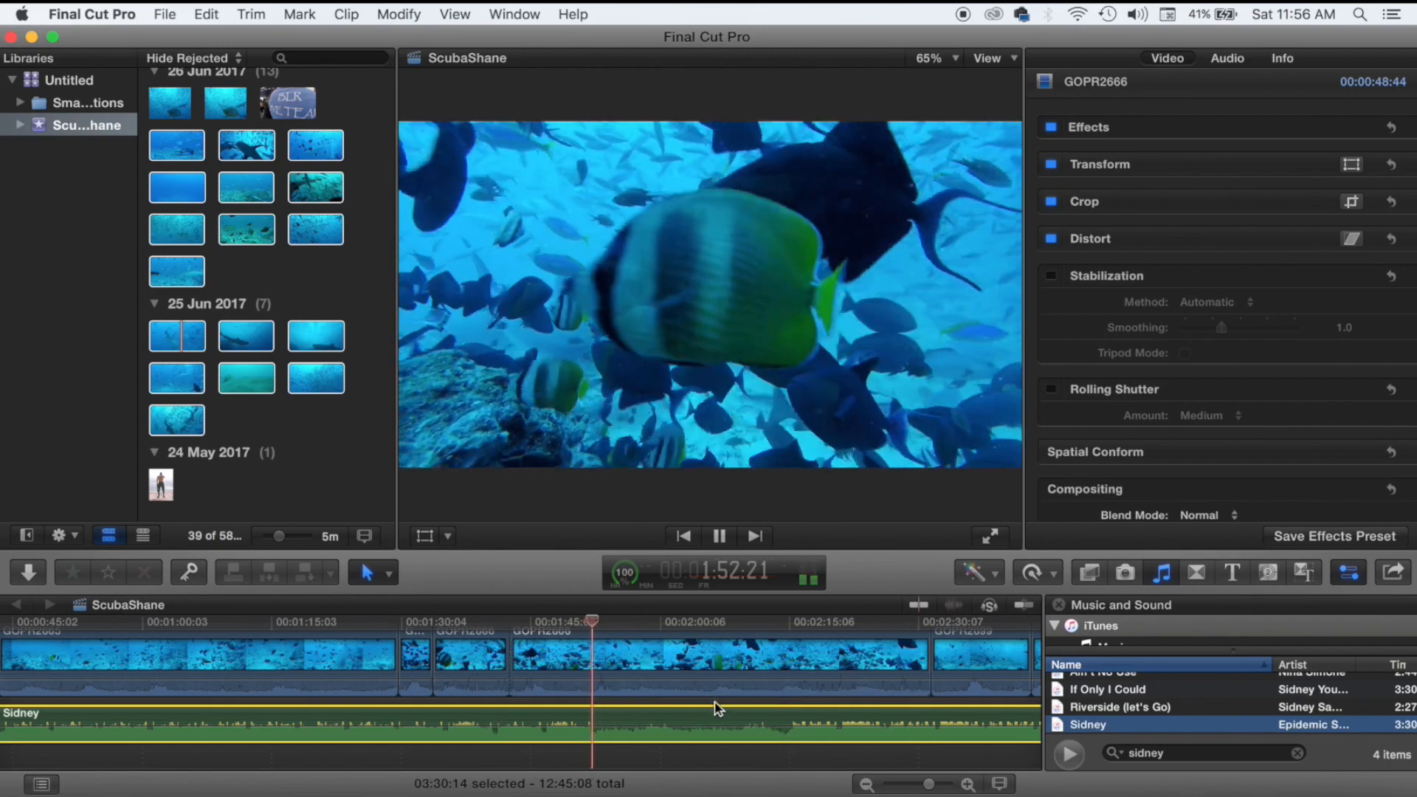
click(715, 702)
key(space)
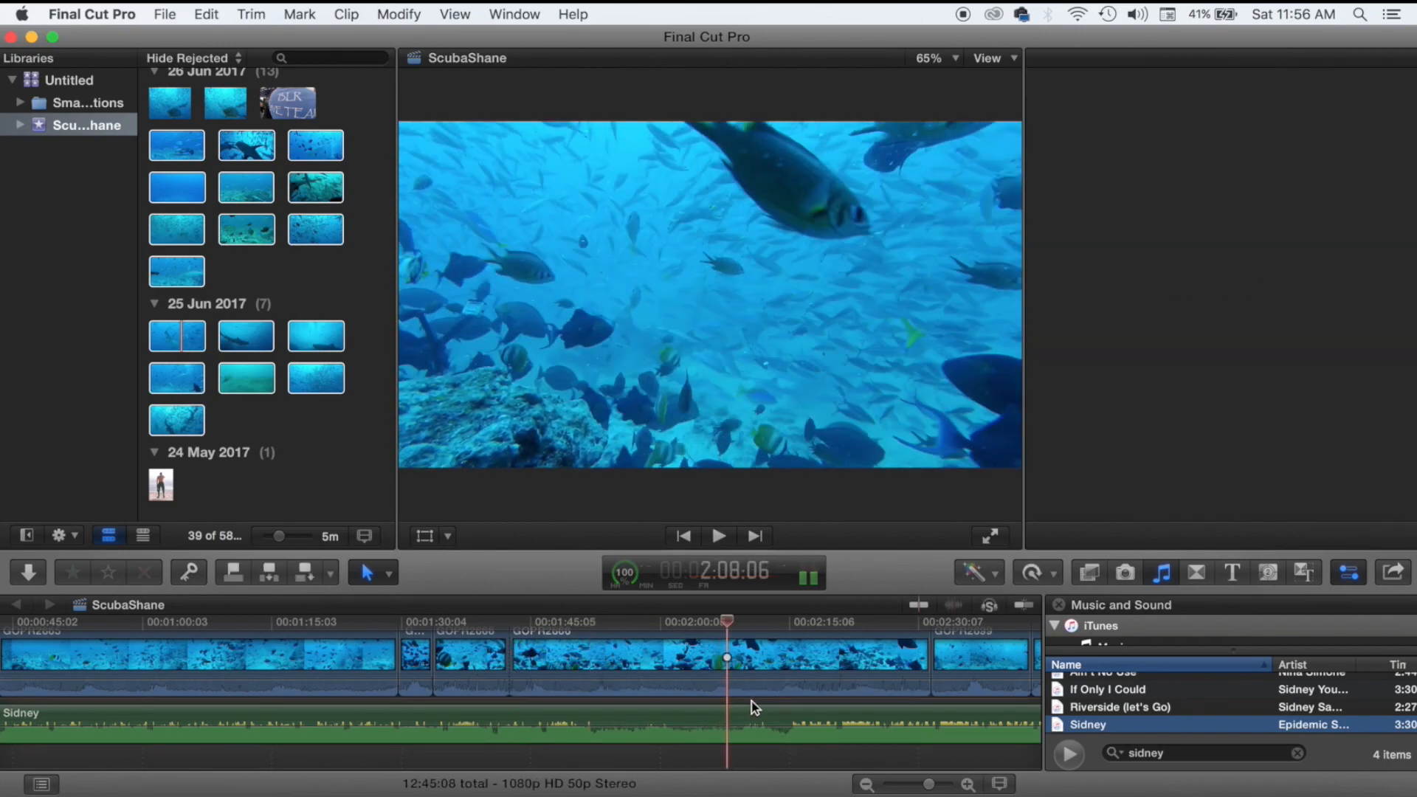
click(750, 690)
drag(510, 652, 714, 656)
click(710, 705)
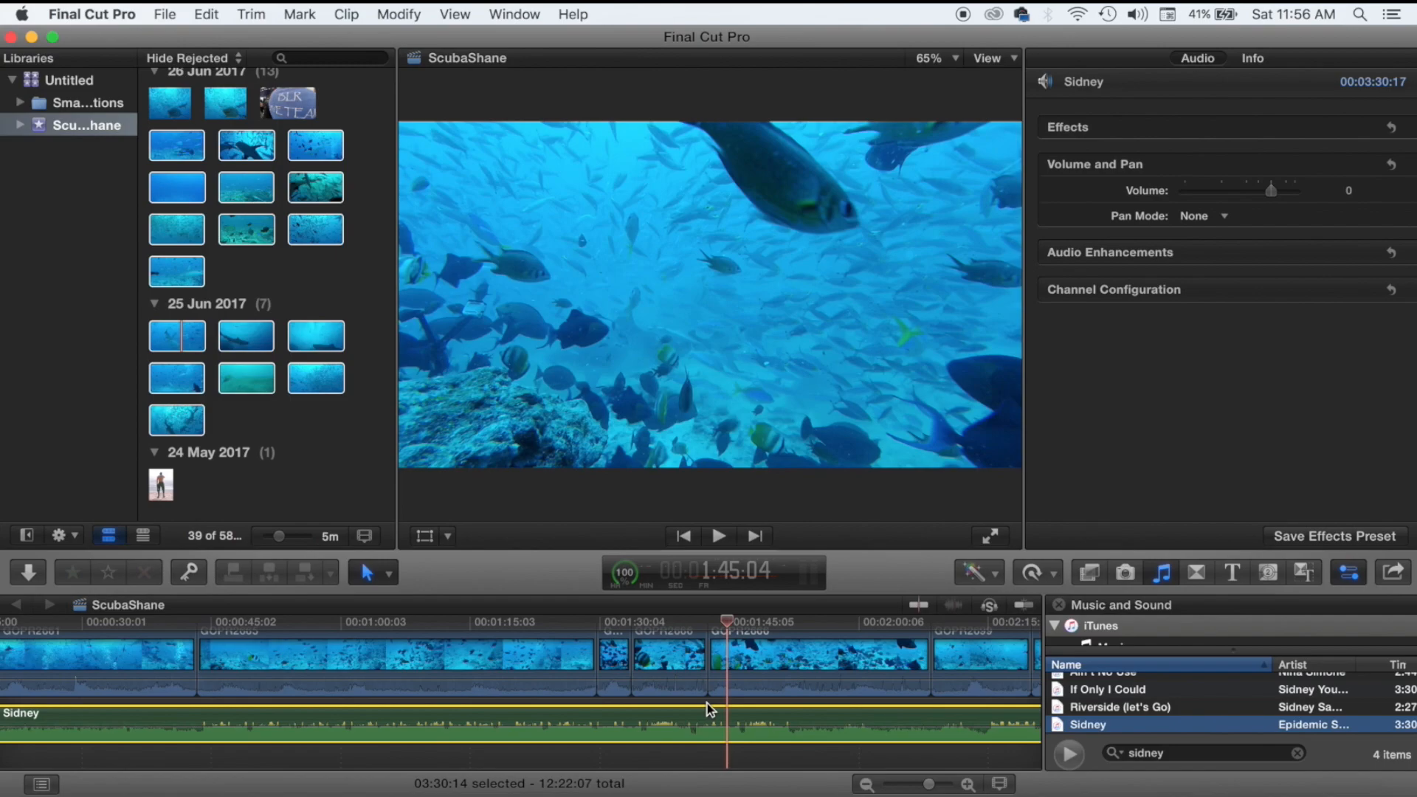
Blade-split GOPR2666 at the current time and play on to 2:09:25.
click(707, 697)
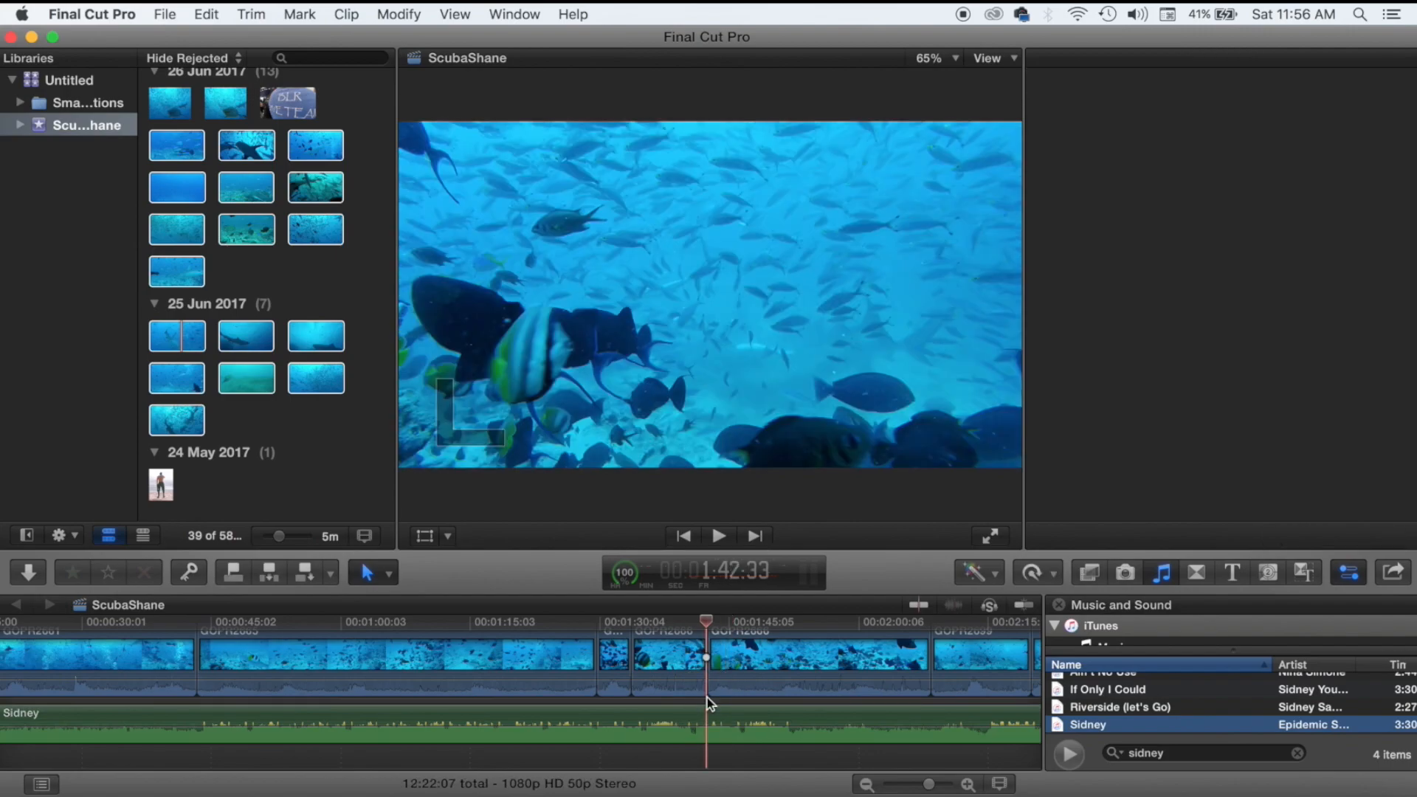
key(space)
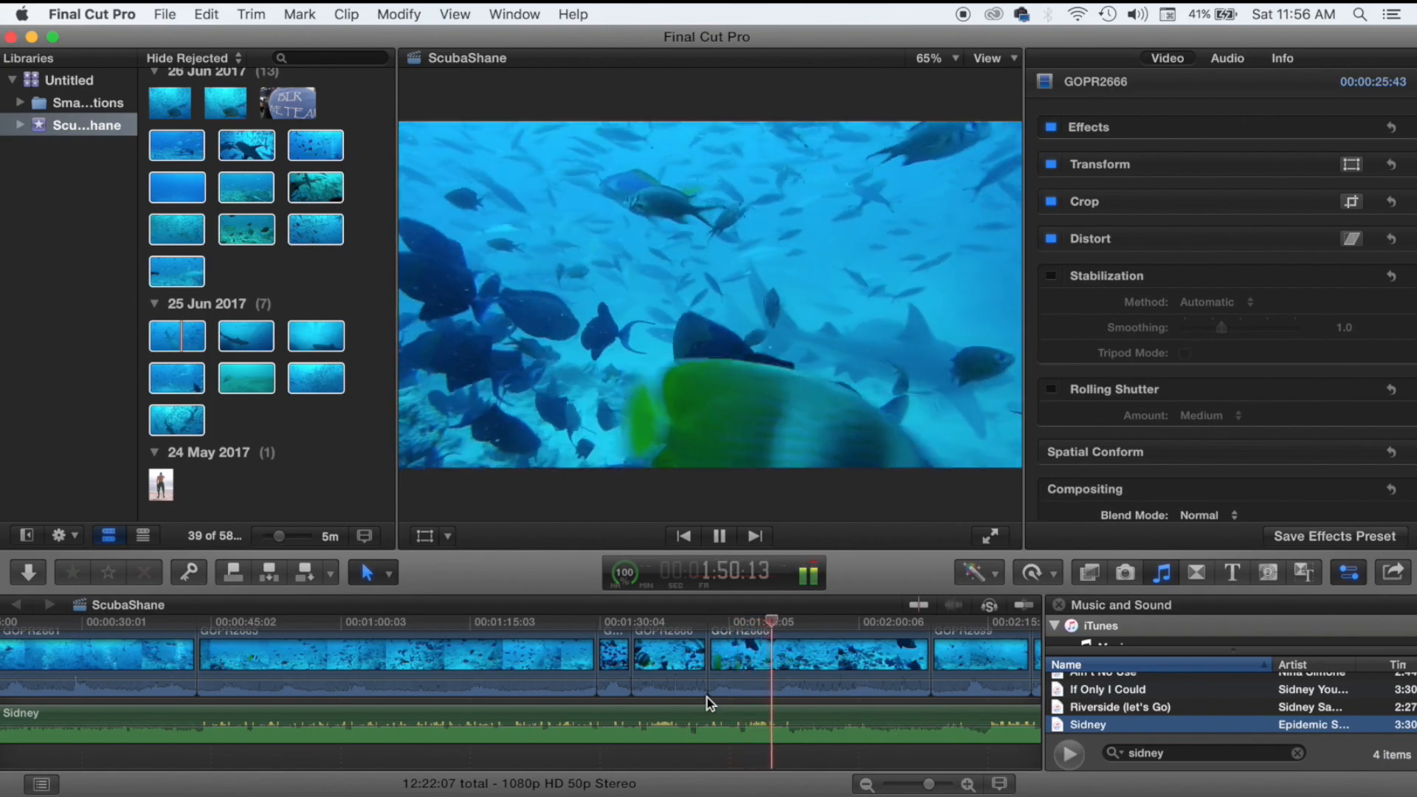
key(space)
key(space)
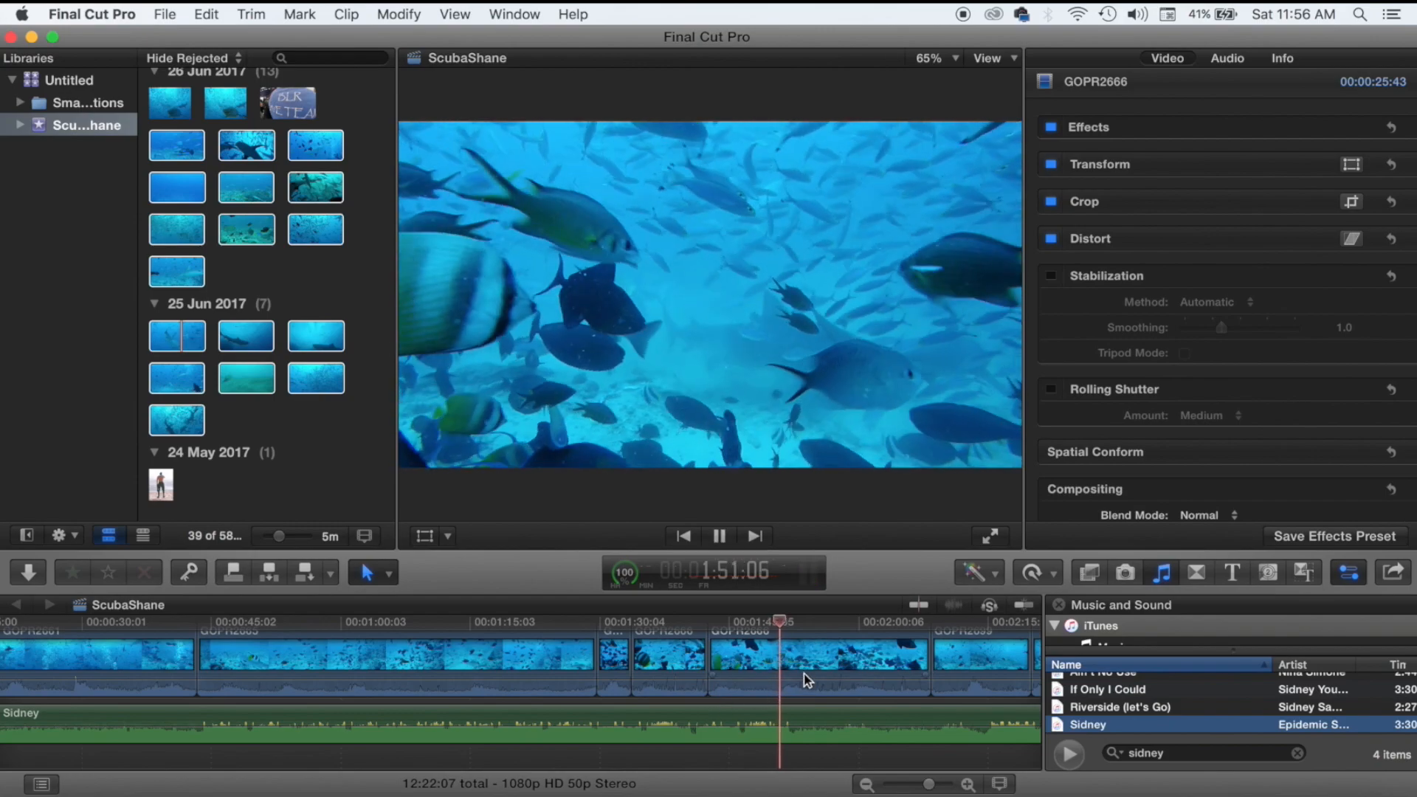
click(368, 573)
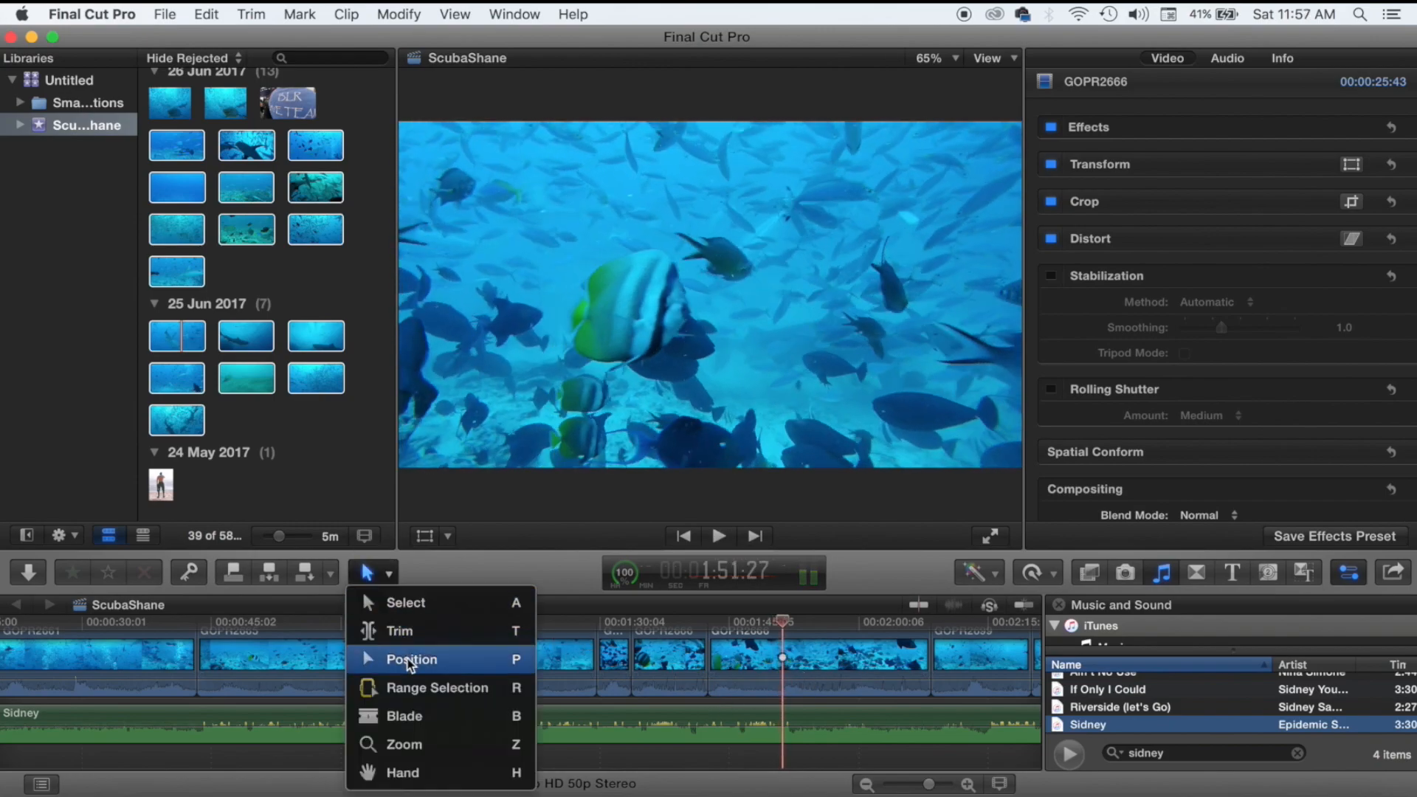
click(404, 715)
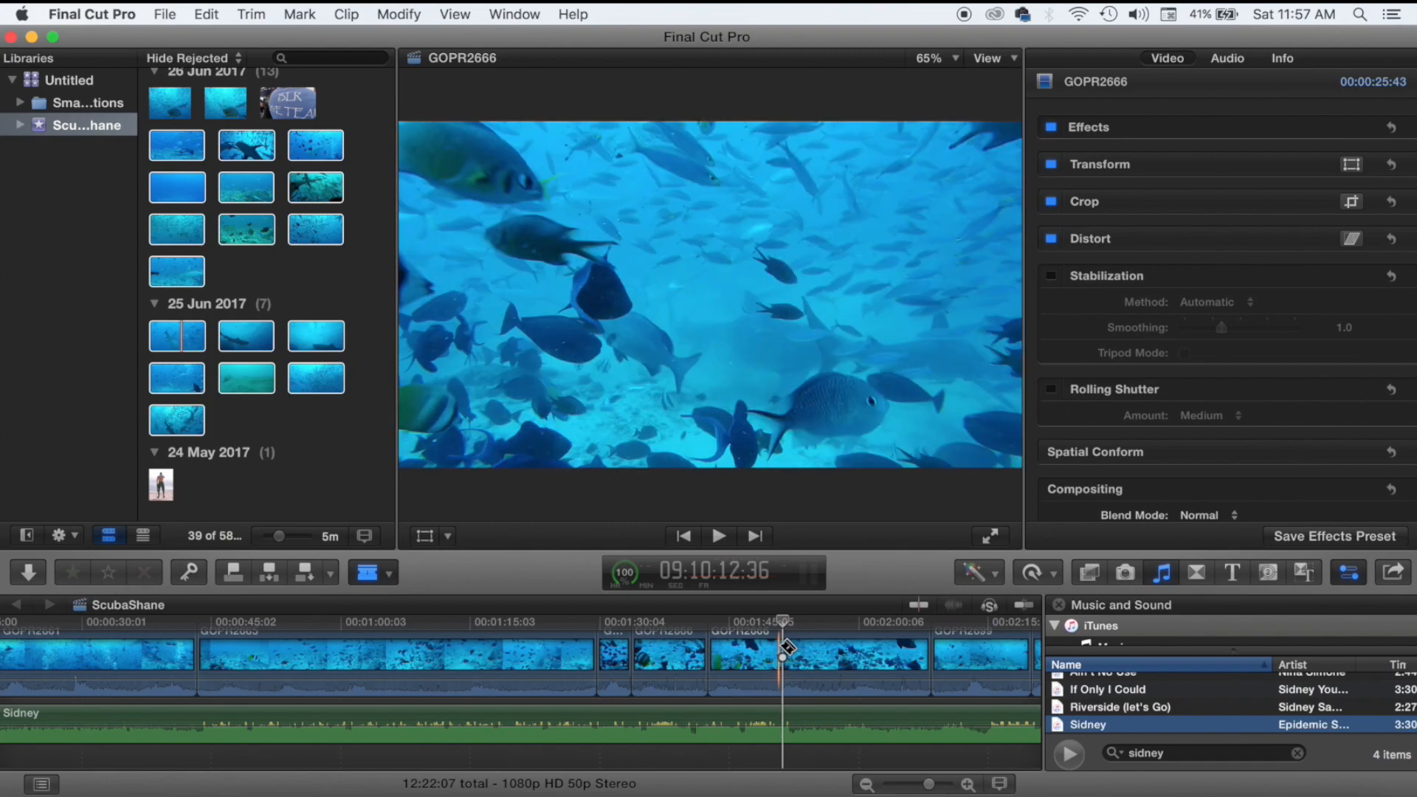
click(783, 648)
click(368, 572)
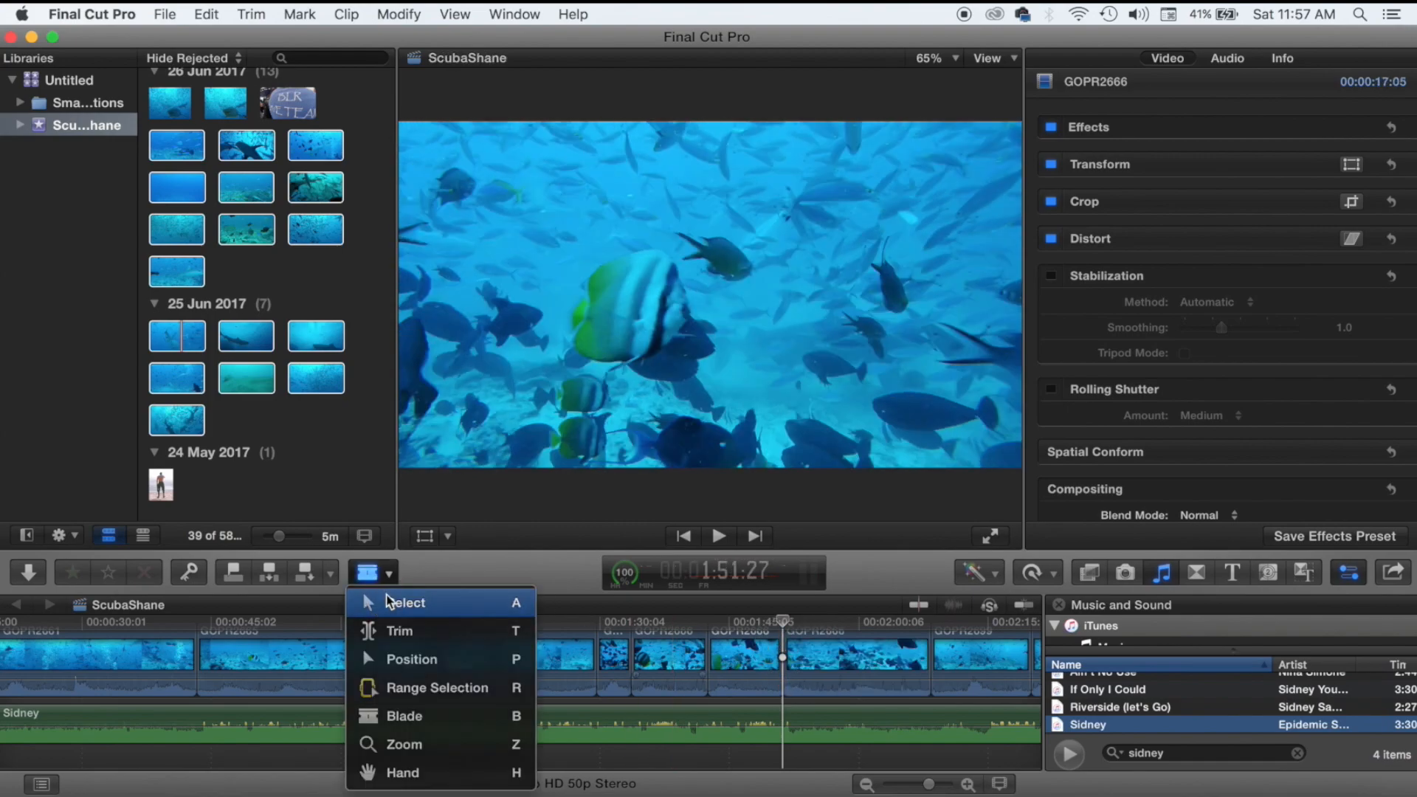
click(387, 602)
key(space)
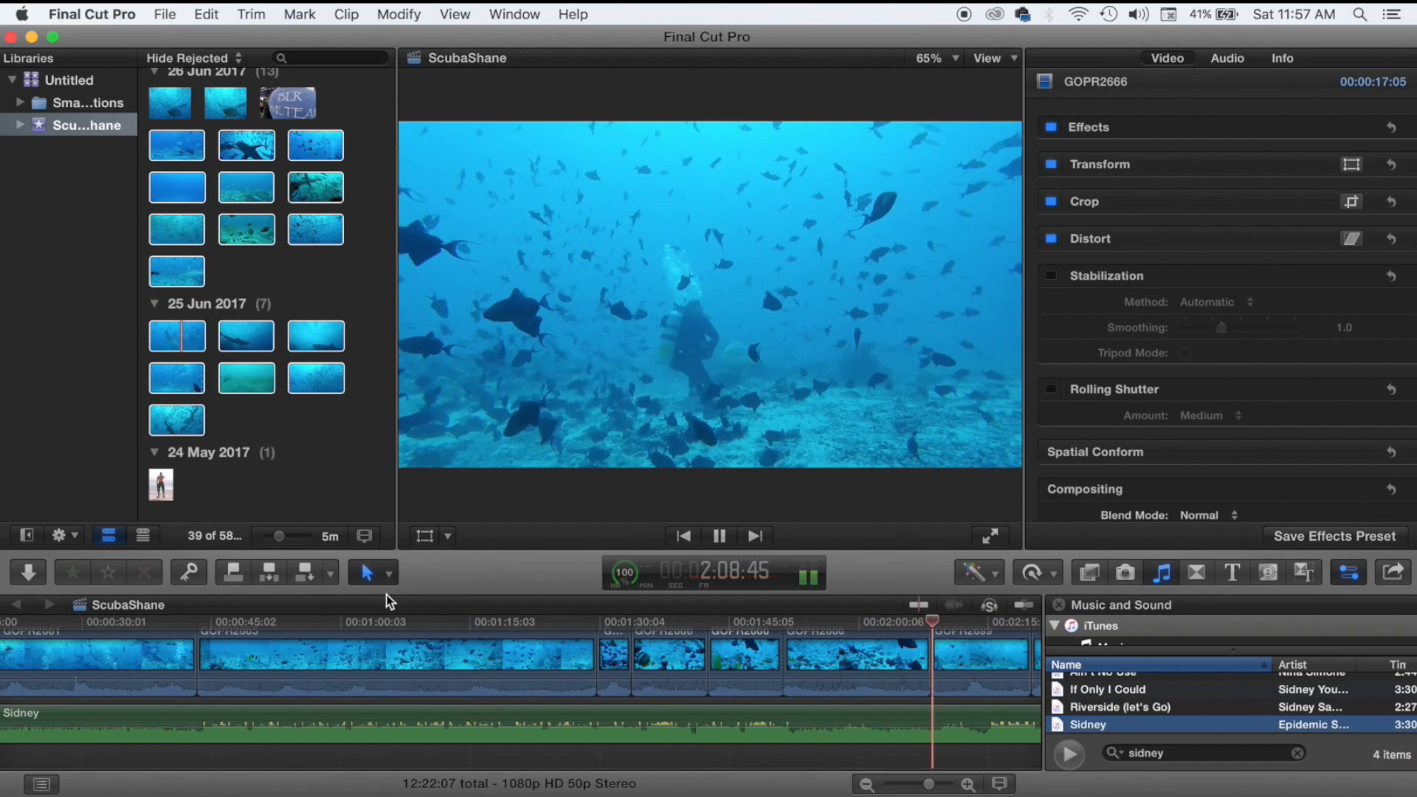
key(space)
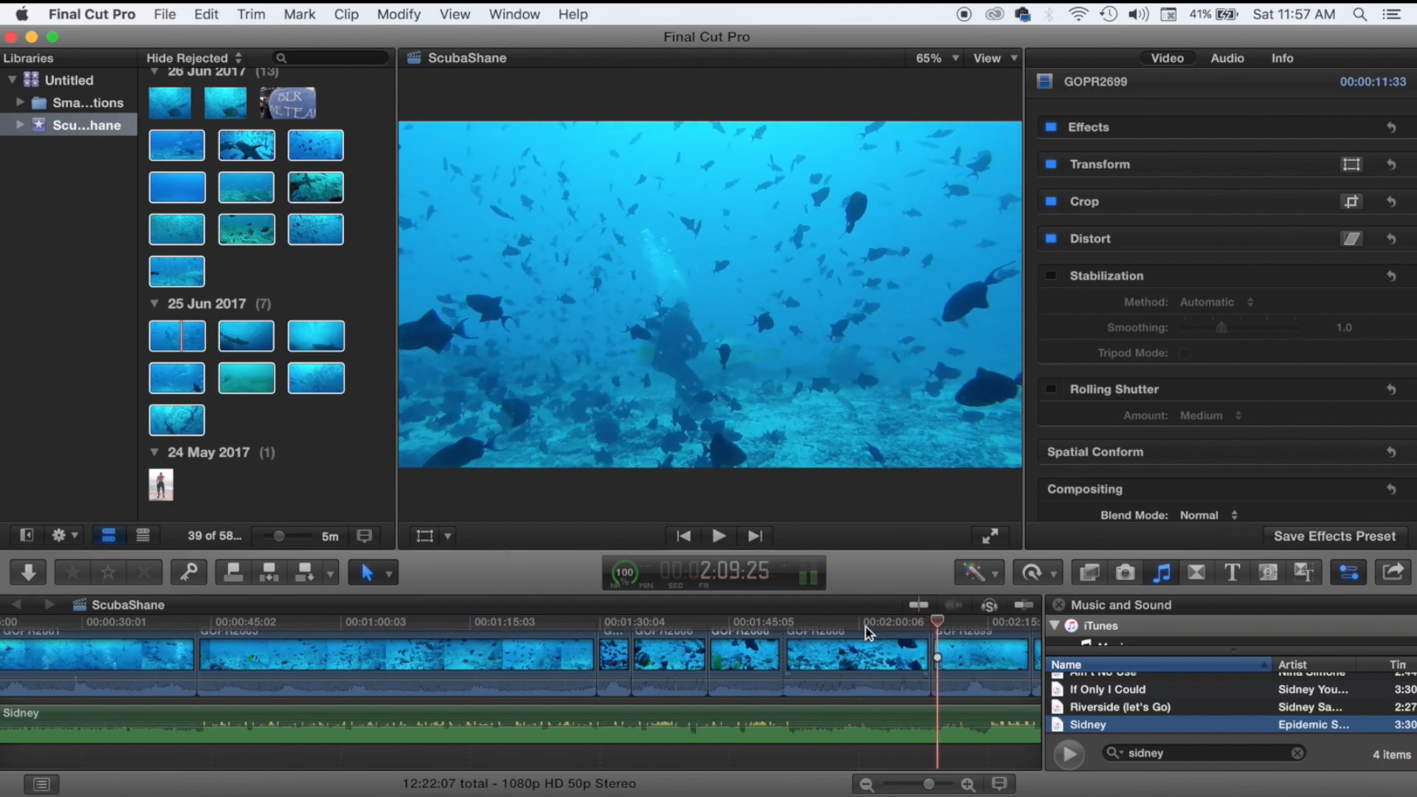
Shorten GOPR2666 where it meets GOPR2699 and trim the first clip's end, reviewing to 7:16.
drag(921, 664, 908, 664)
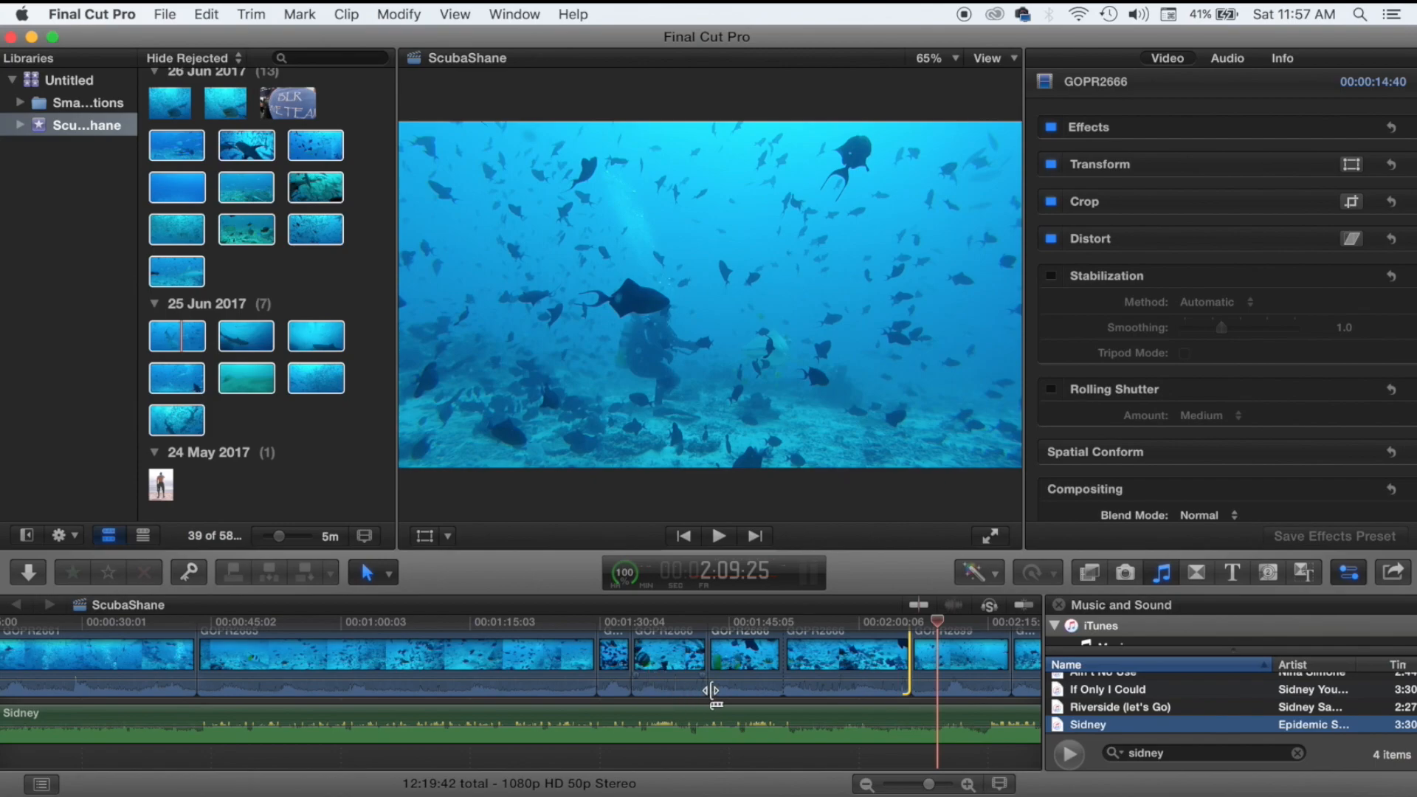
drag(617, 703, 228, 684)
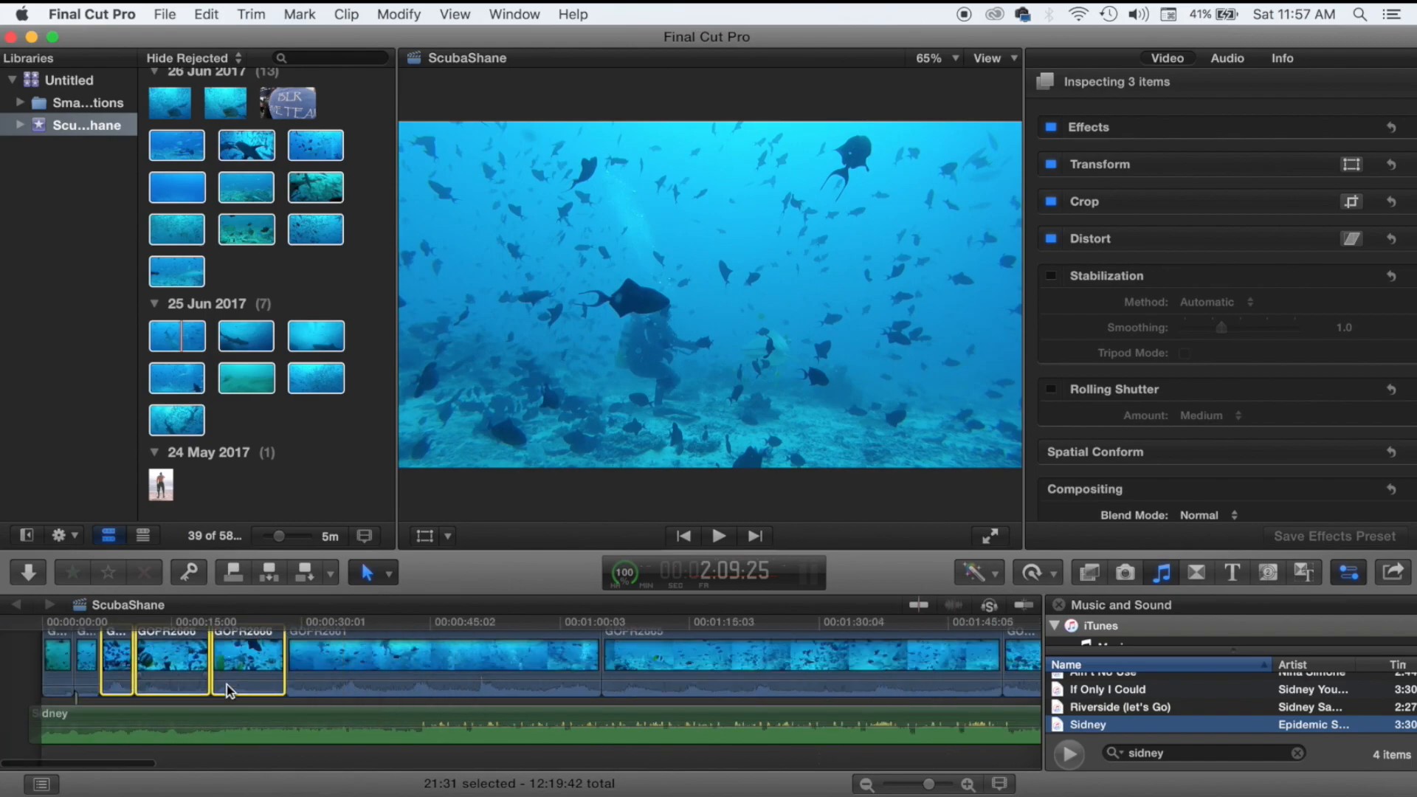
click(41, 673)
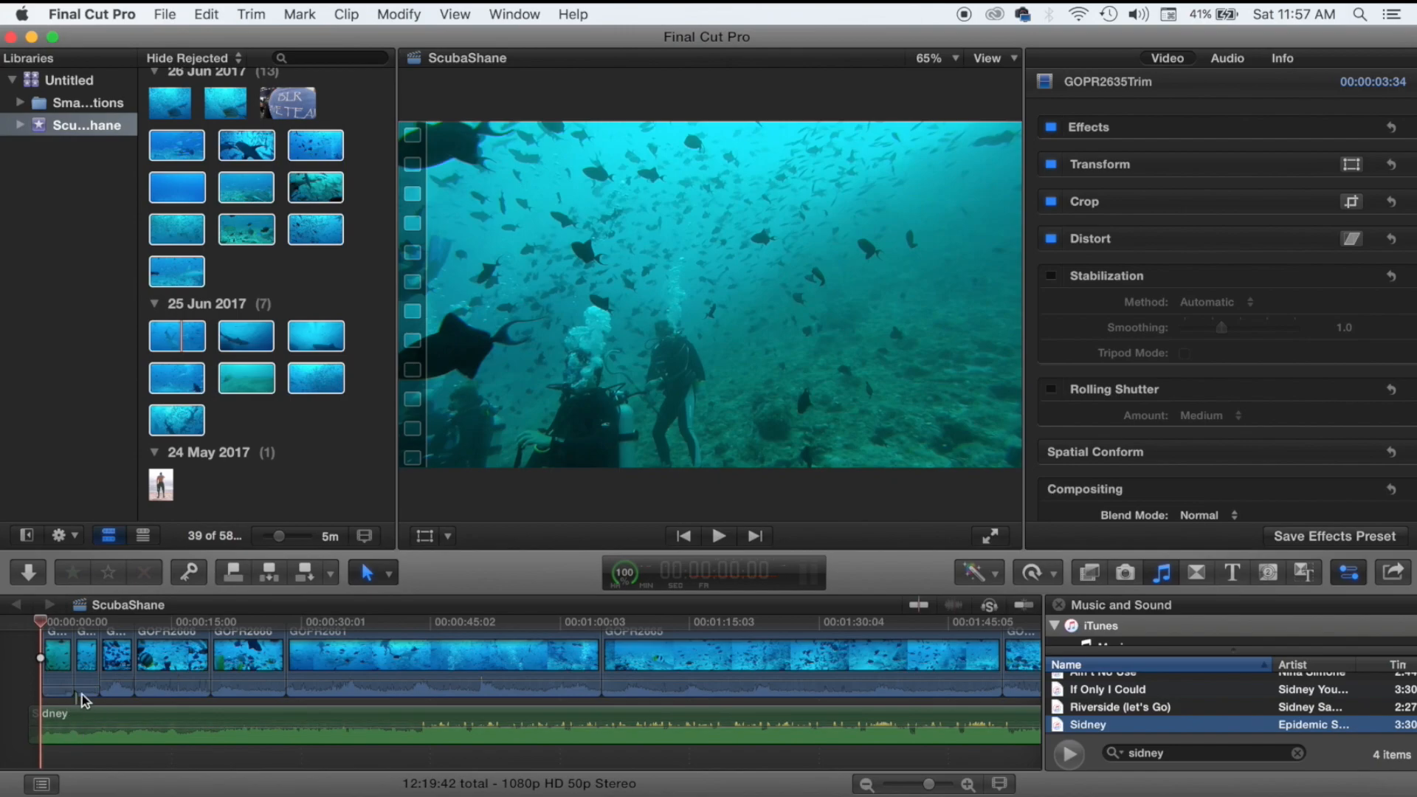
drag(79, 705, 96, 719)
click(30, 678)
key(space)
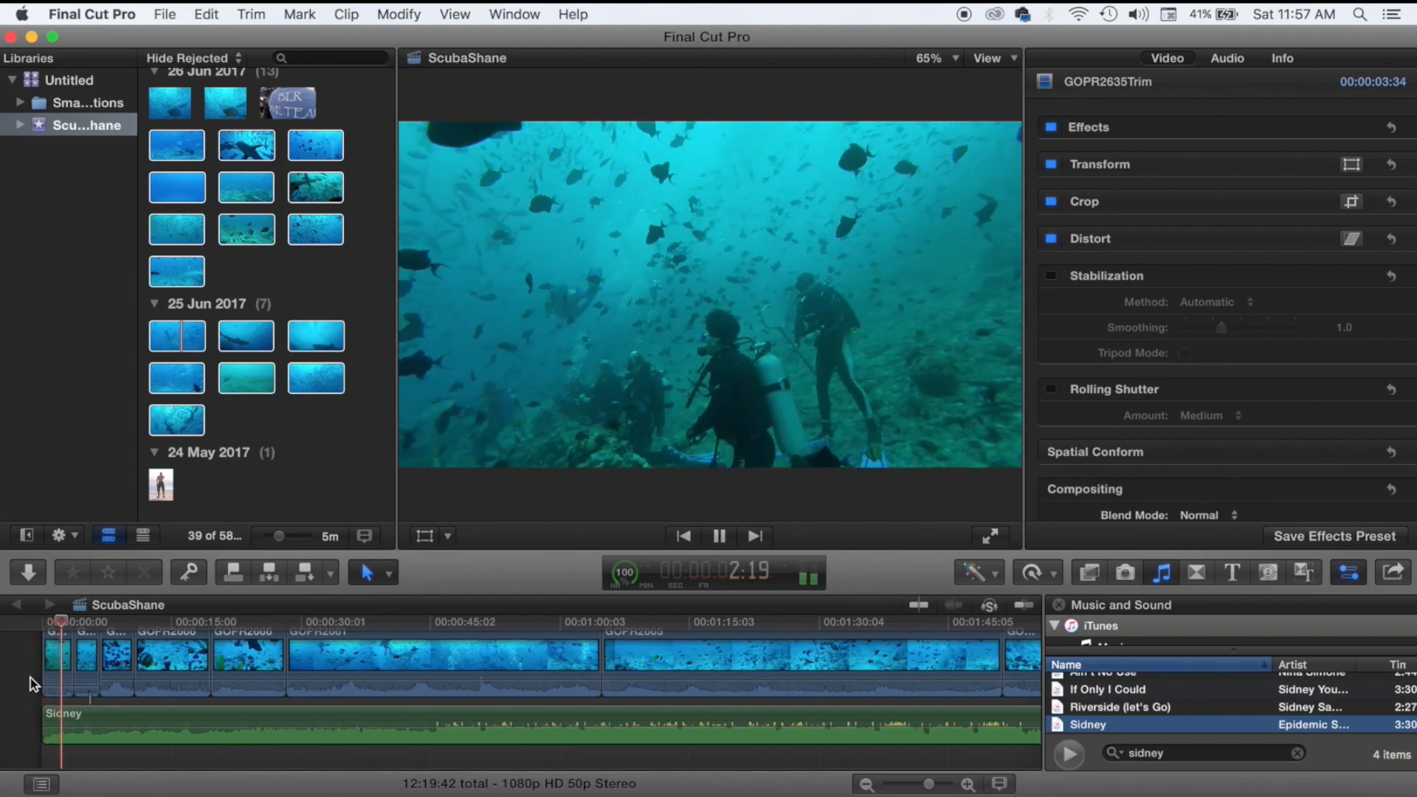
key(space)
drag(70, 646, 62, 649)
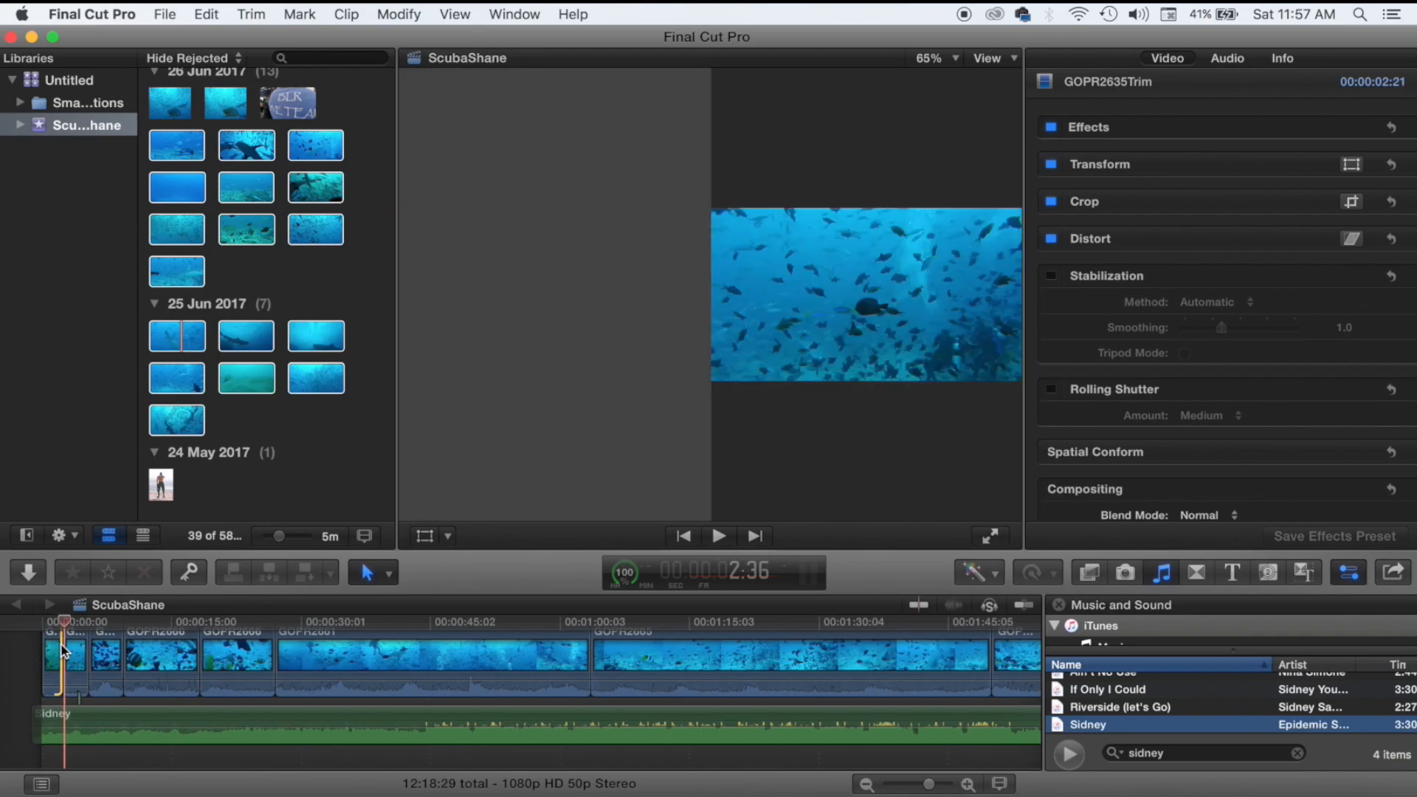
key(space)
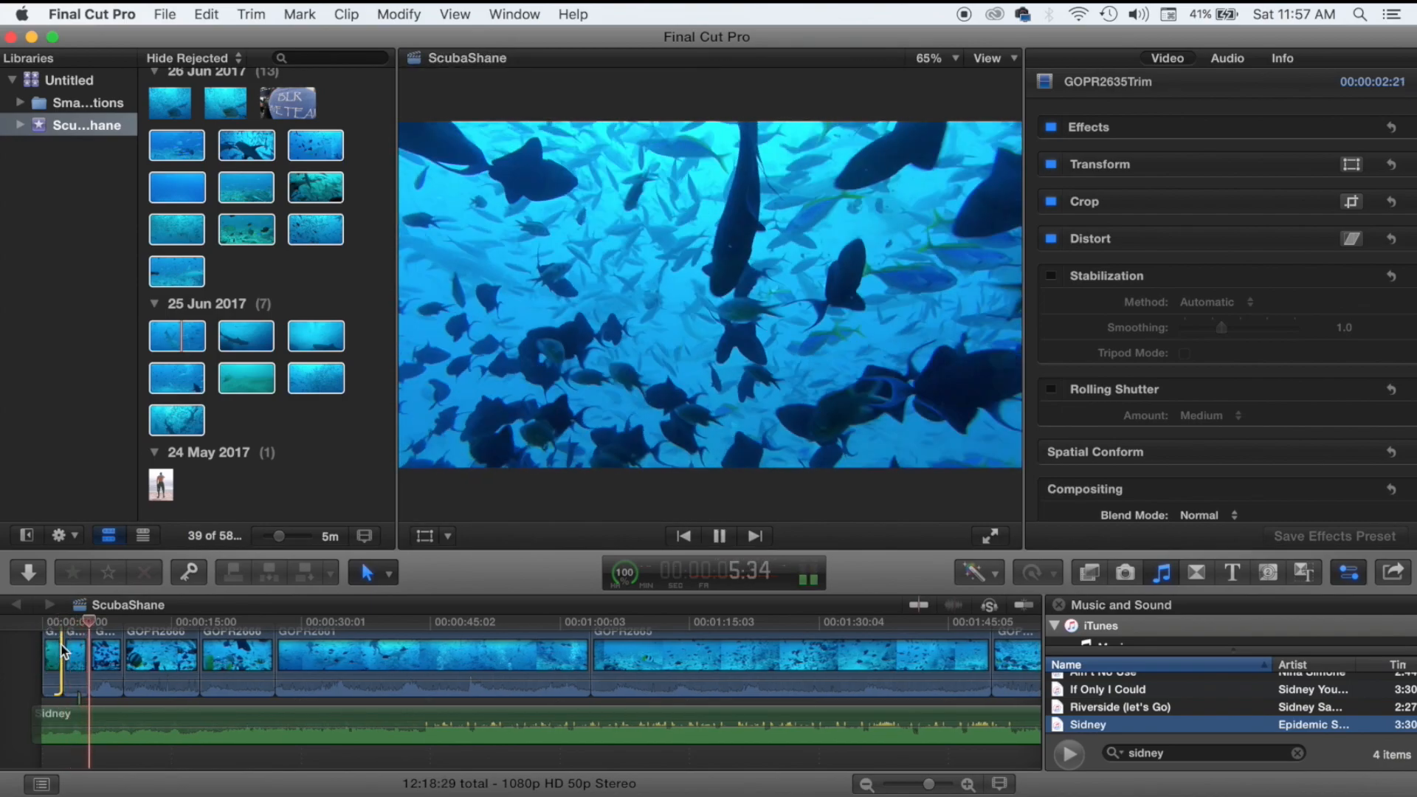
key(space)
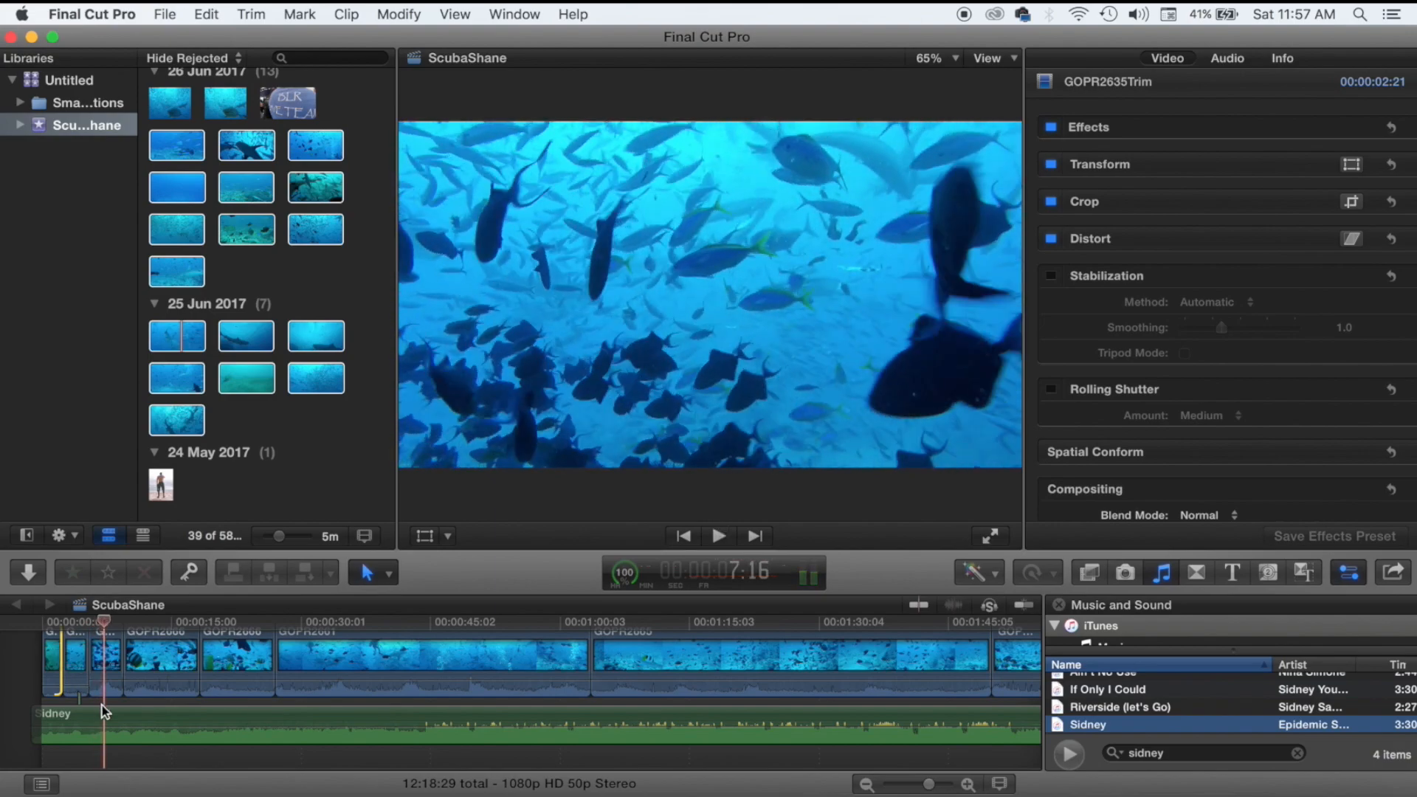
Lower GOPR2666's volume to -17 dB and play to hear it.
click(104, 682)
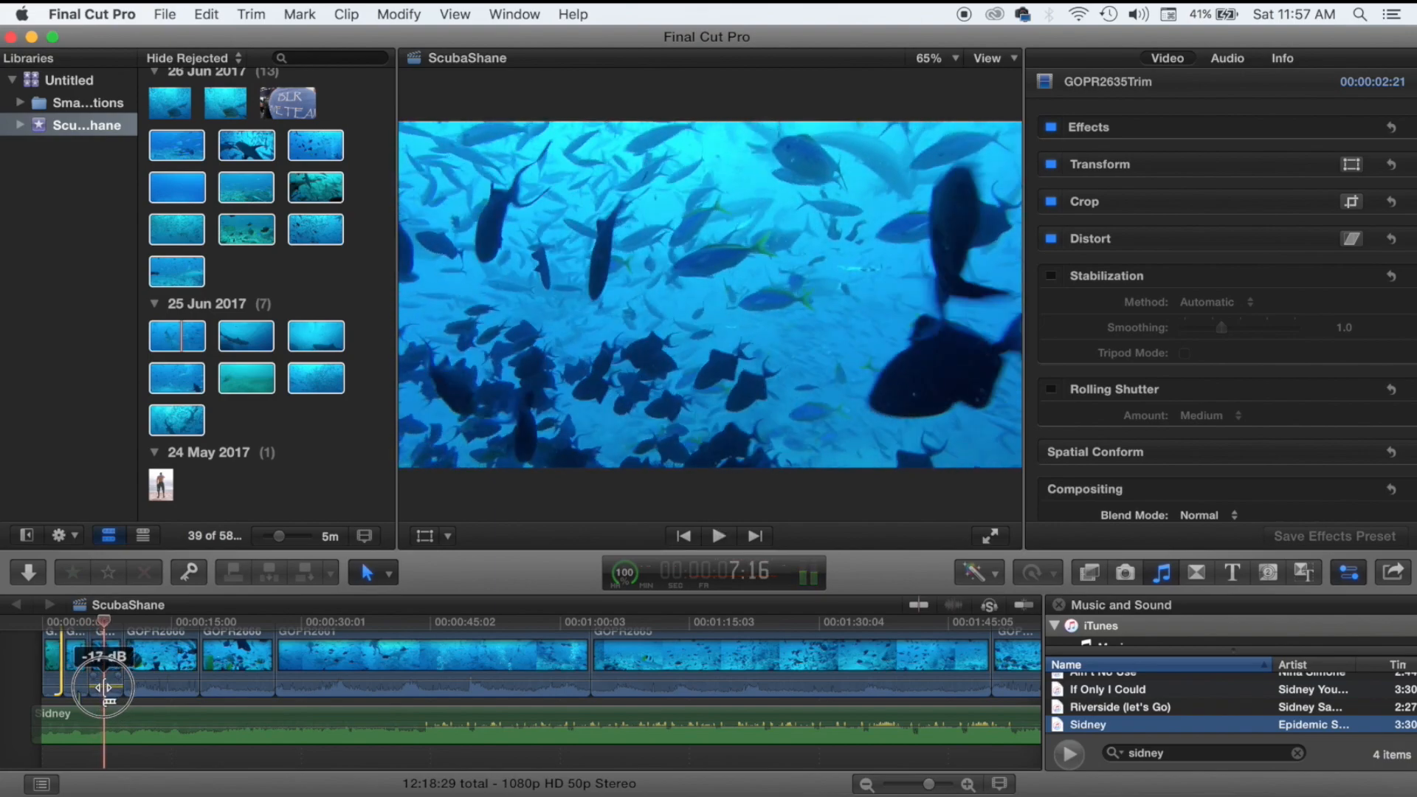
drag(152, 684, 224, 687)
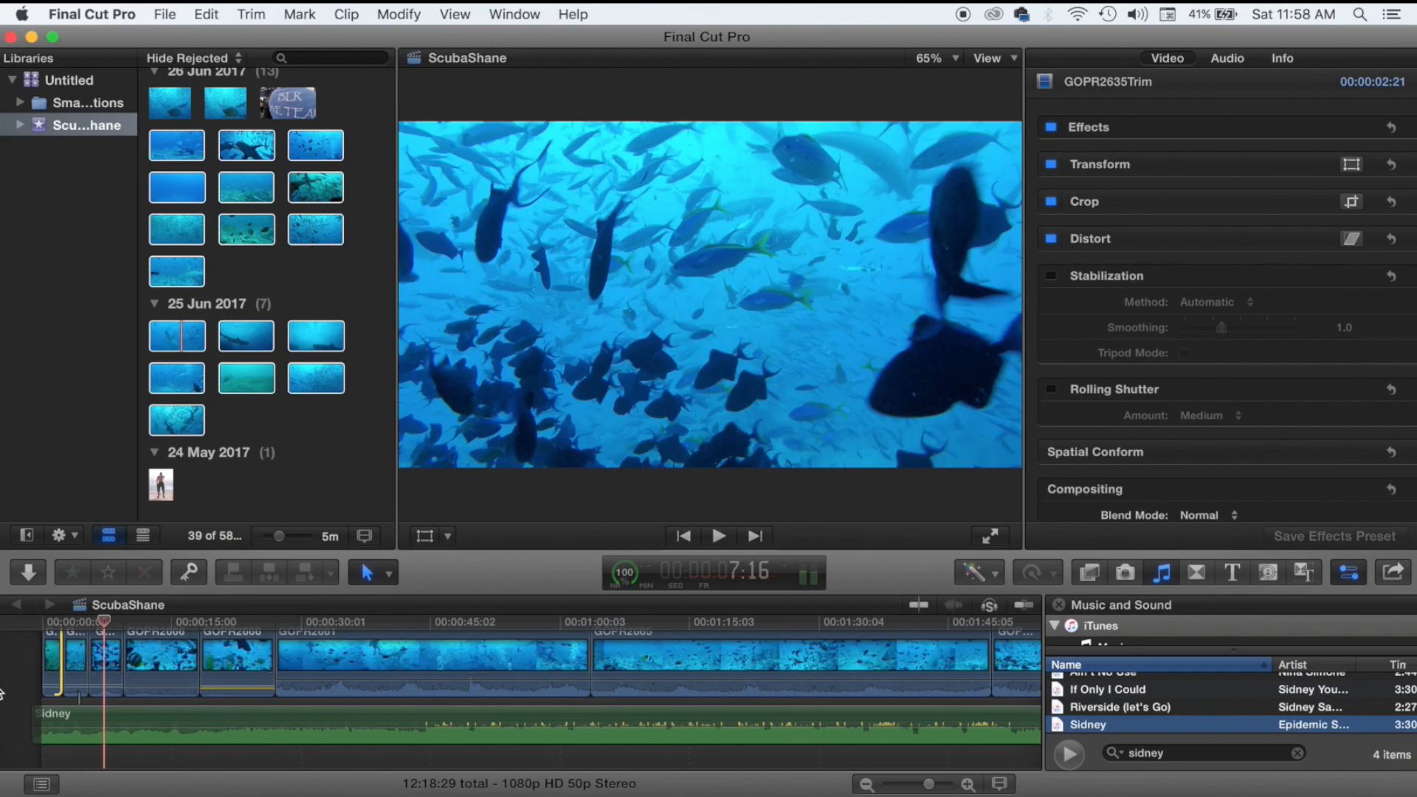
key(space)
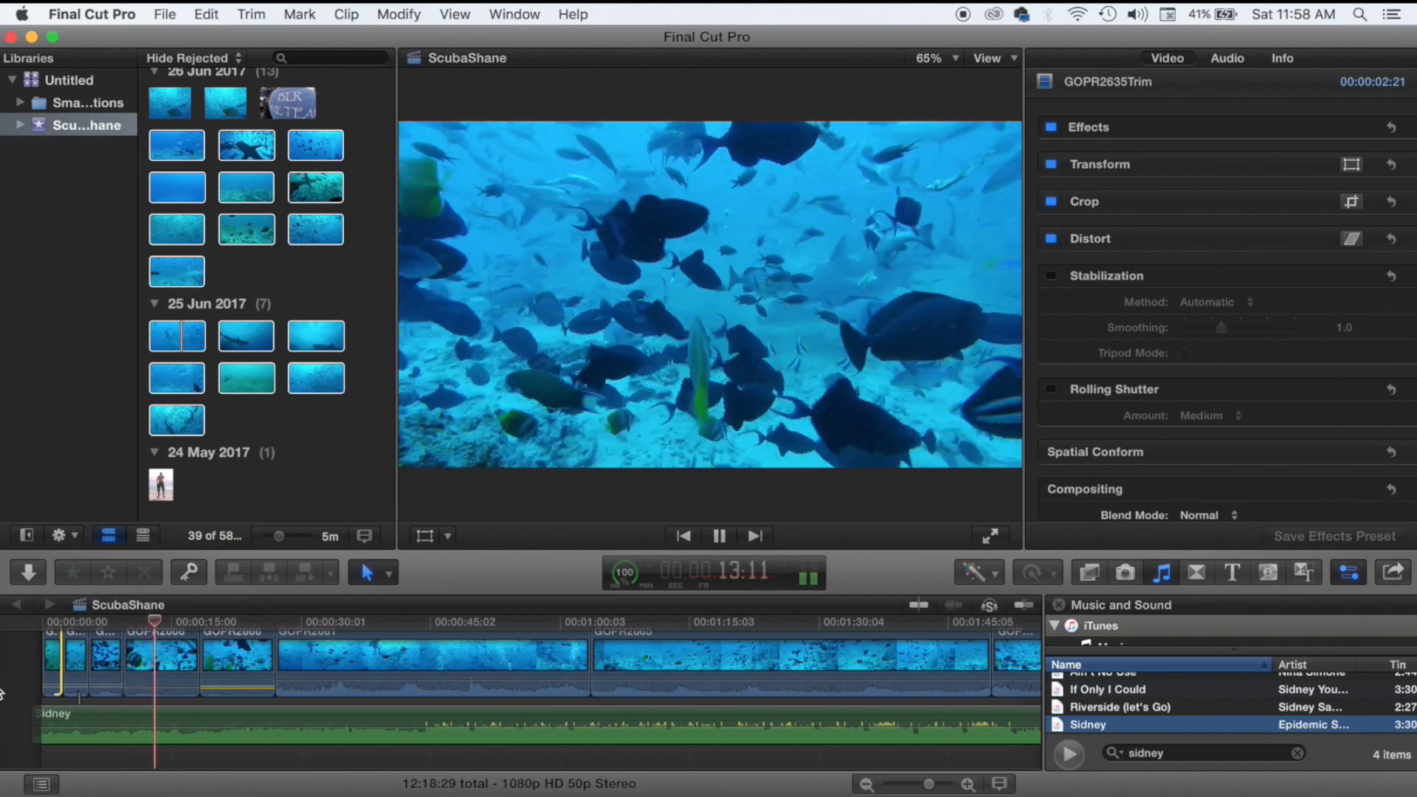
key(space)
Ripple-trim the next two edit points shorter and review playback through 43:48.
drag(198, 653, 152, 657)
key(space)
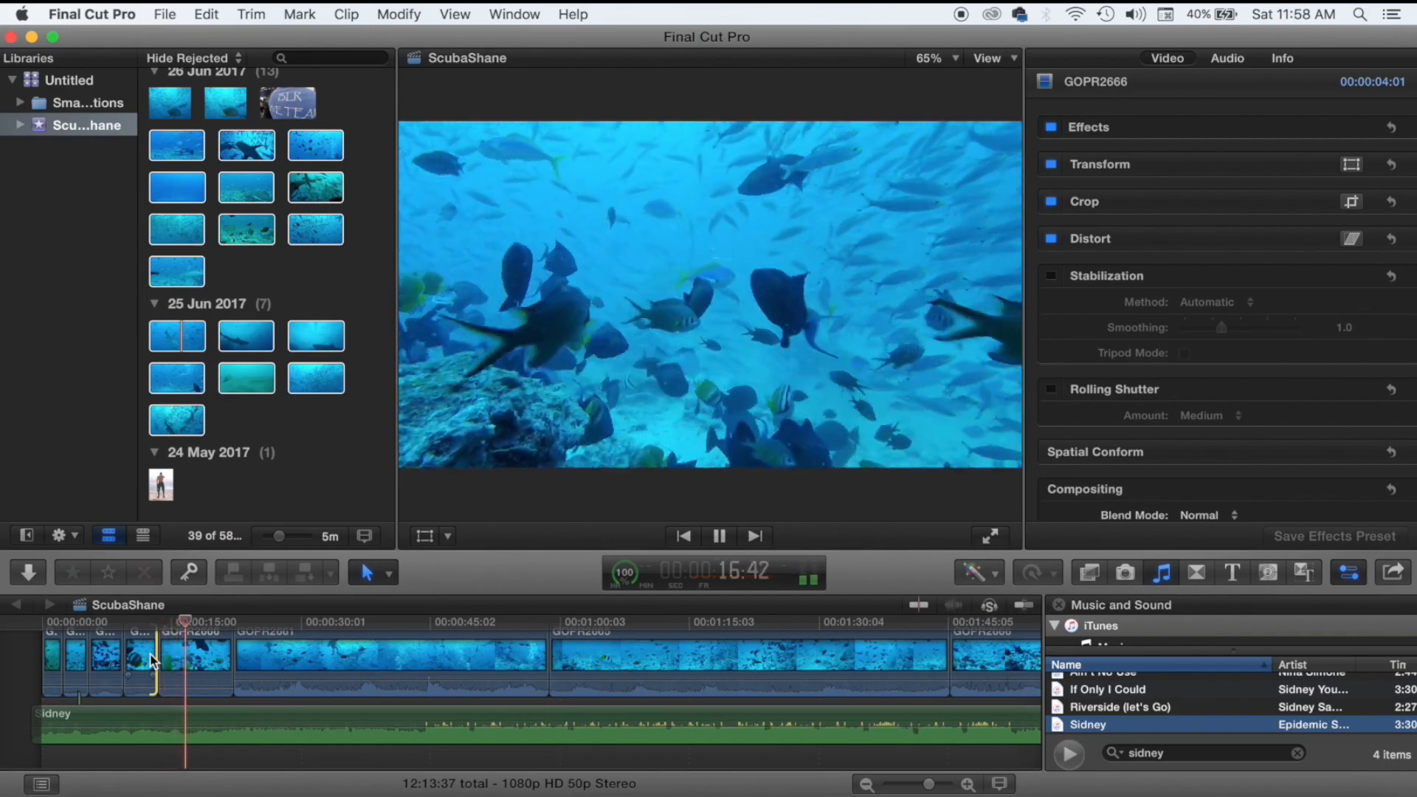
key(space)
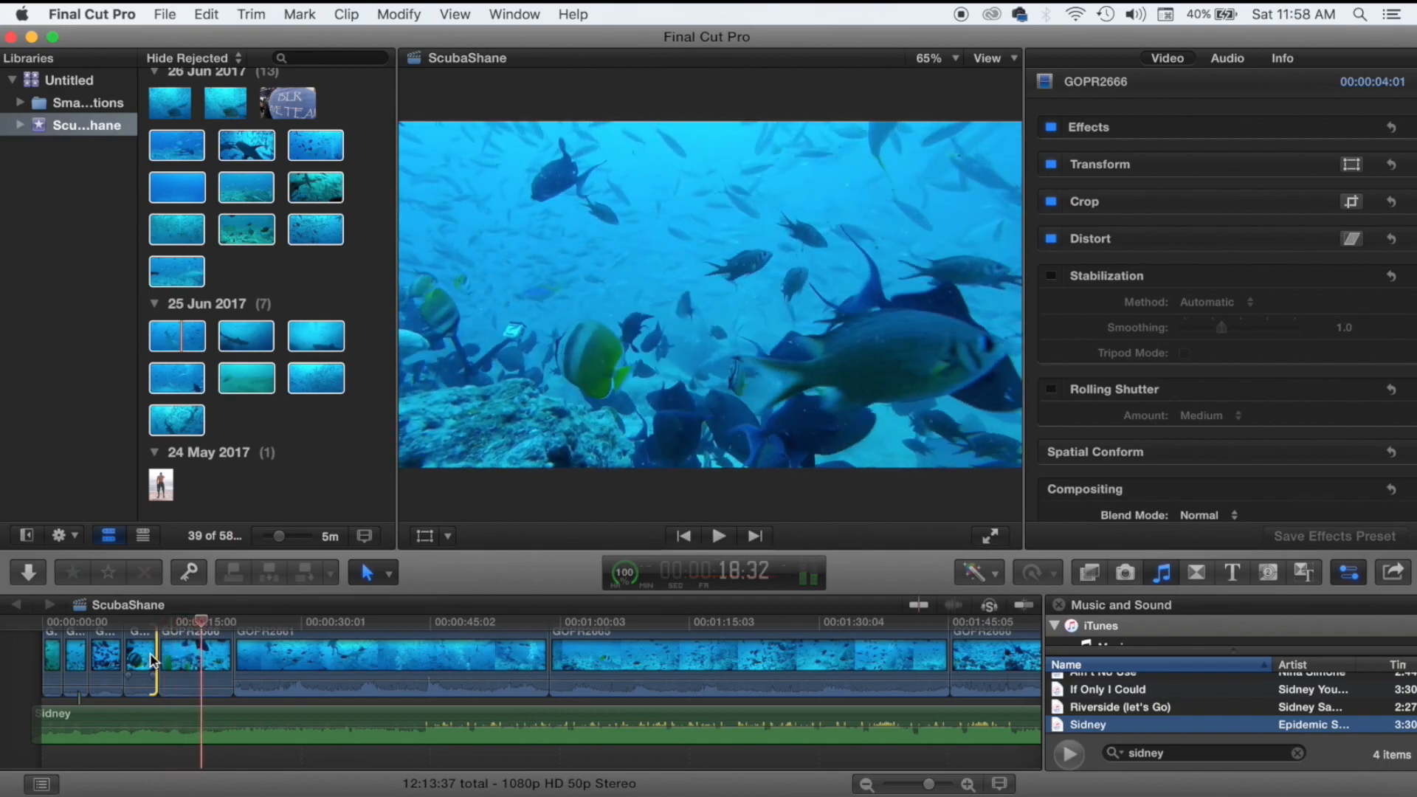
click(231, 654)
drag(231, 654, 198, 648)
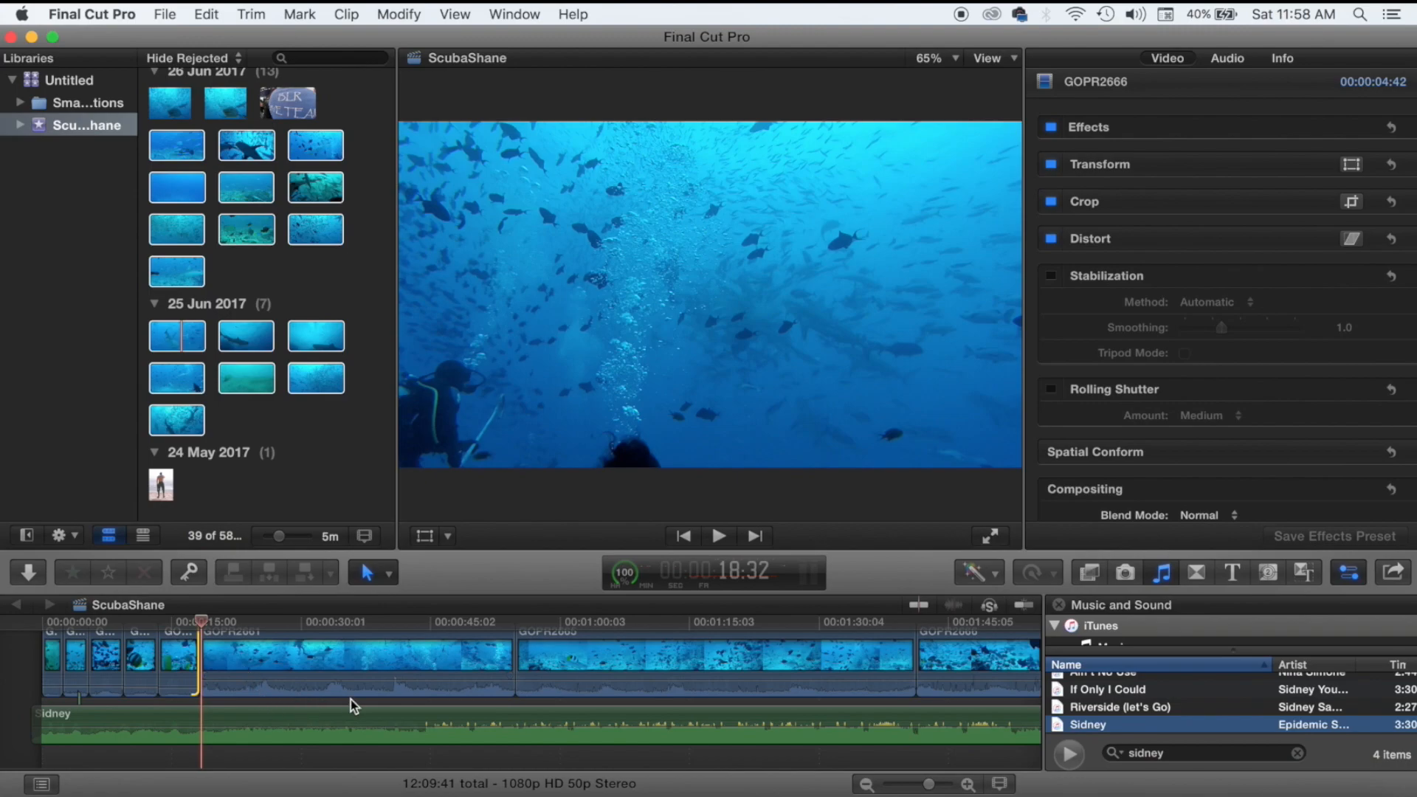
key(space)
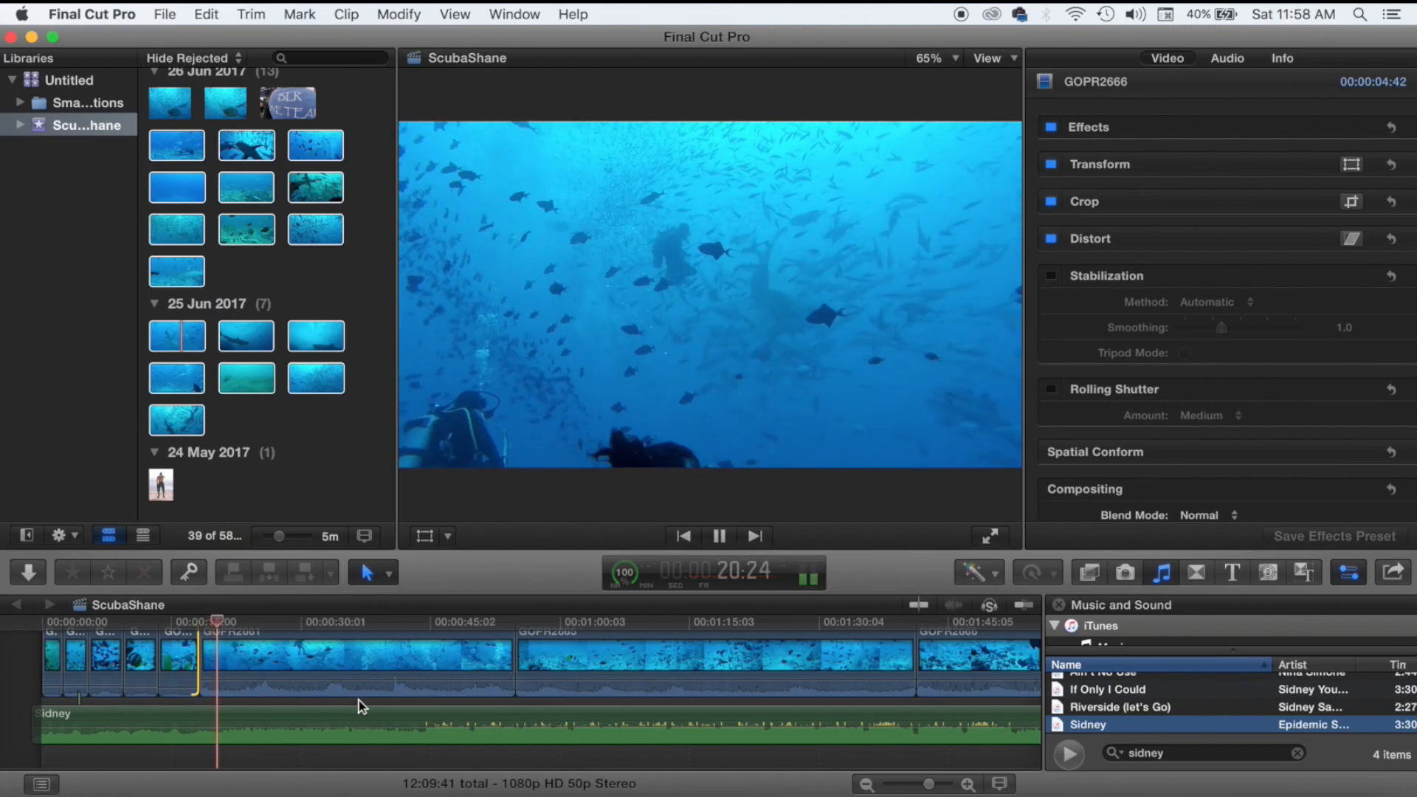
click(358, 699)
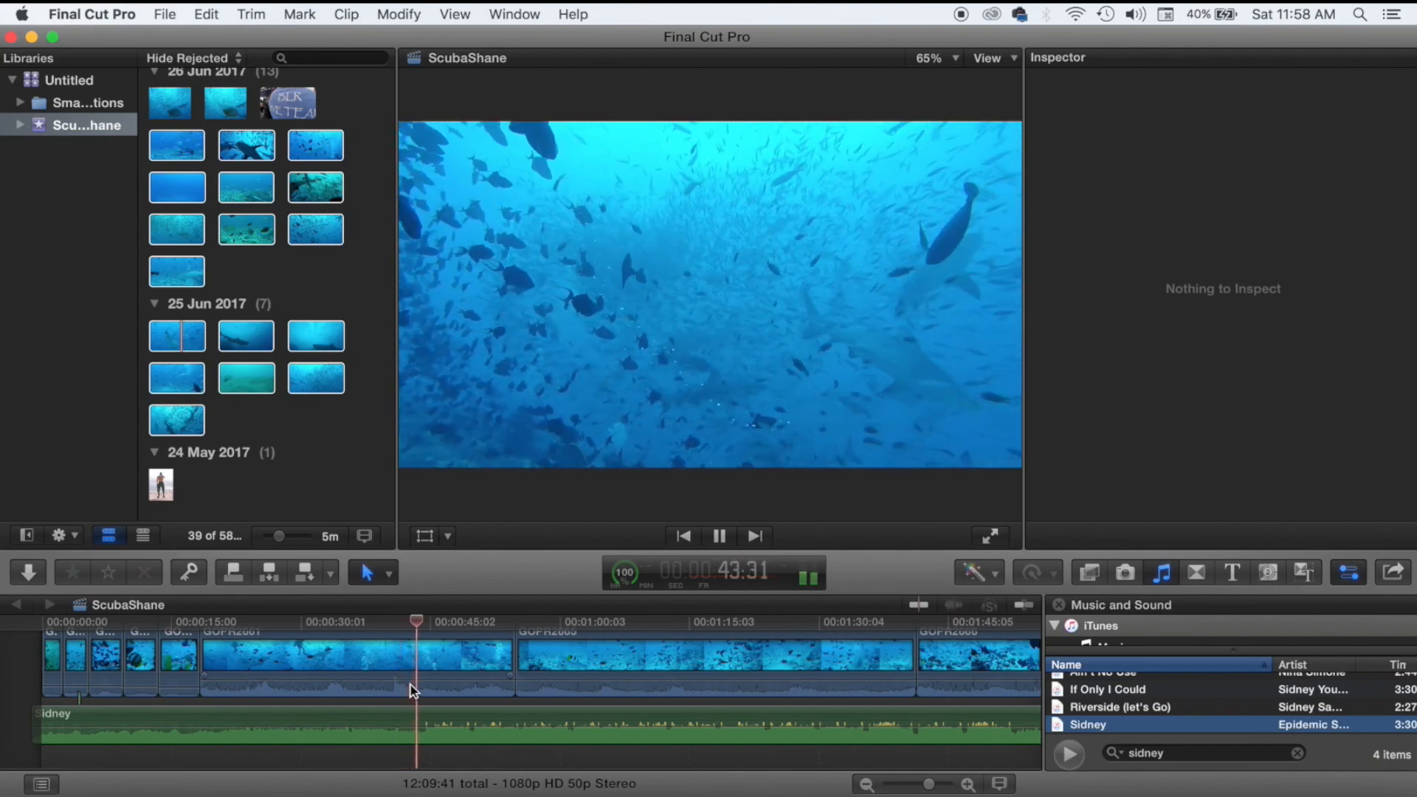
key(space)
click(410, 685)
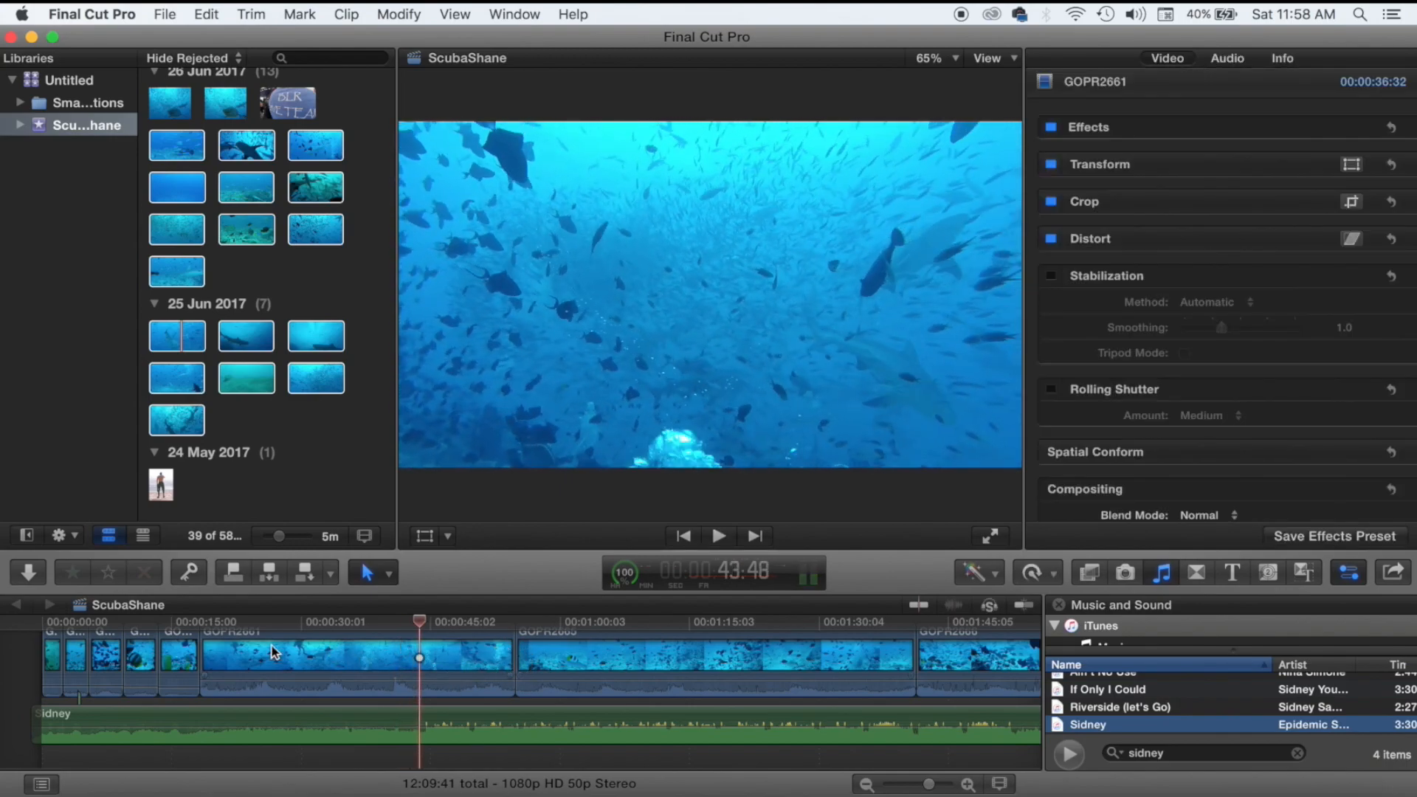
Blade-split GOPR2661 at the playhead and delete its unwanted latter 21:14 section.
click(388, 572)
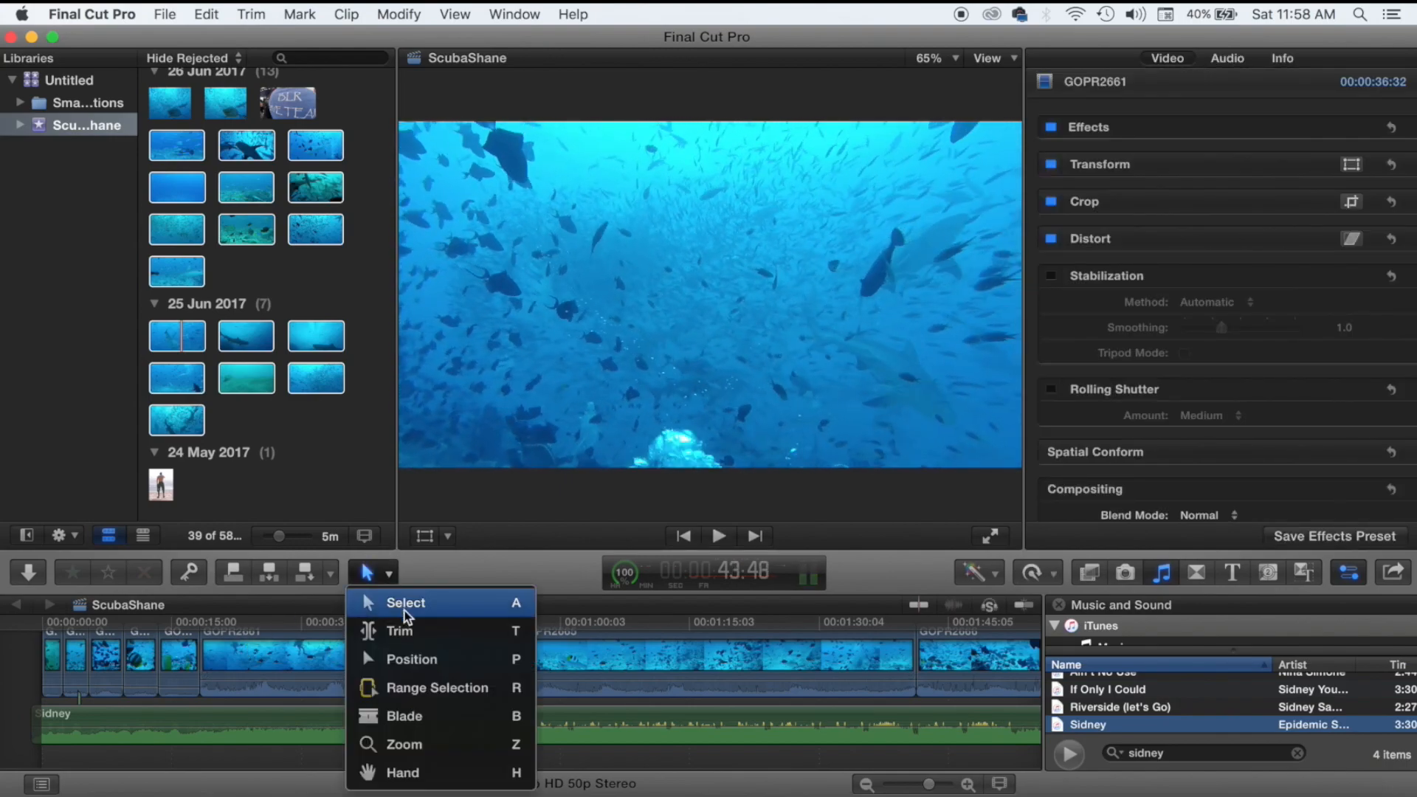
click(422, 716)
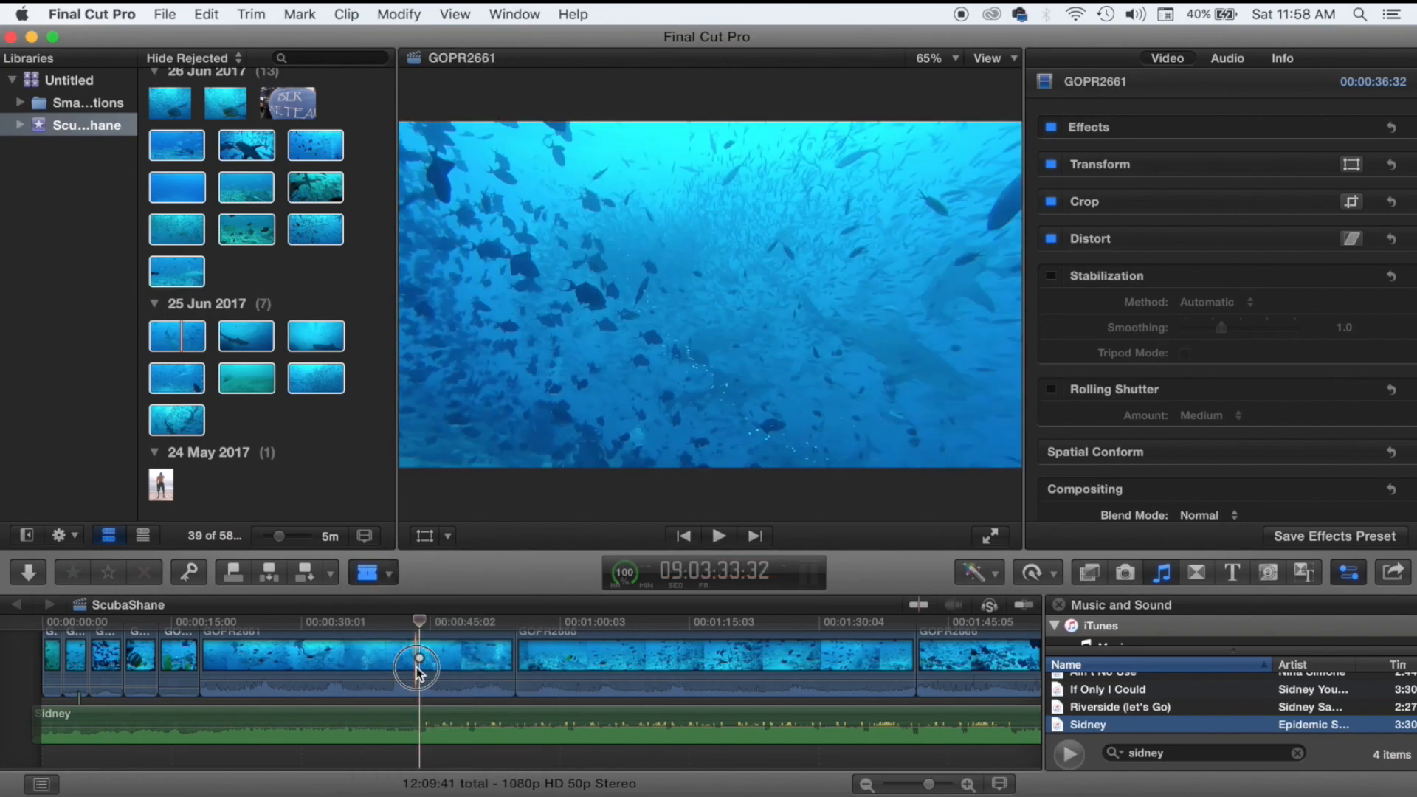
click(419, 668)
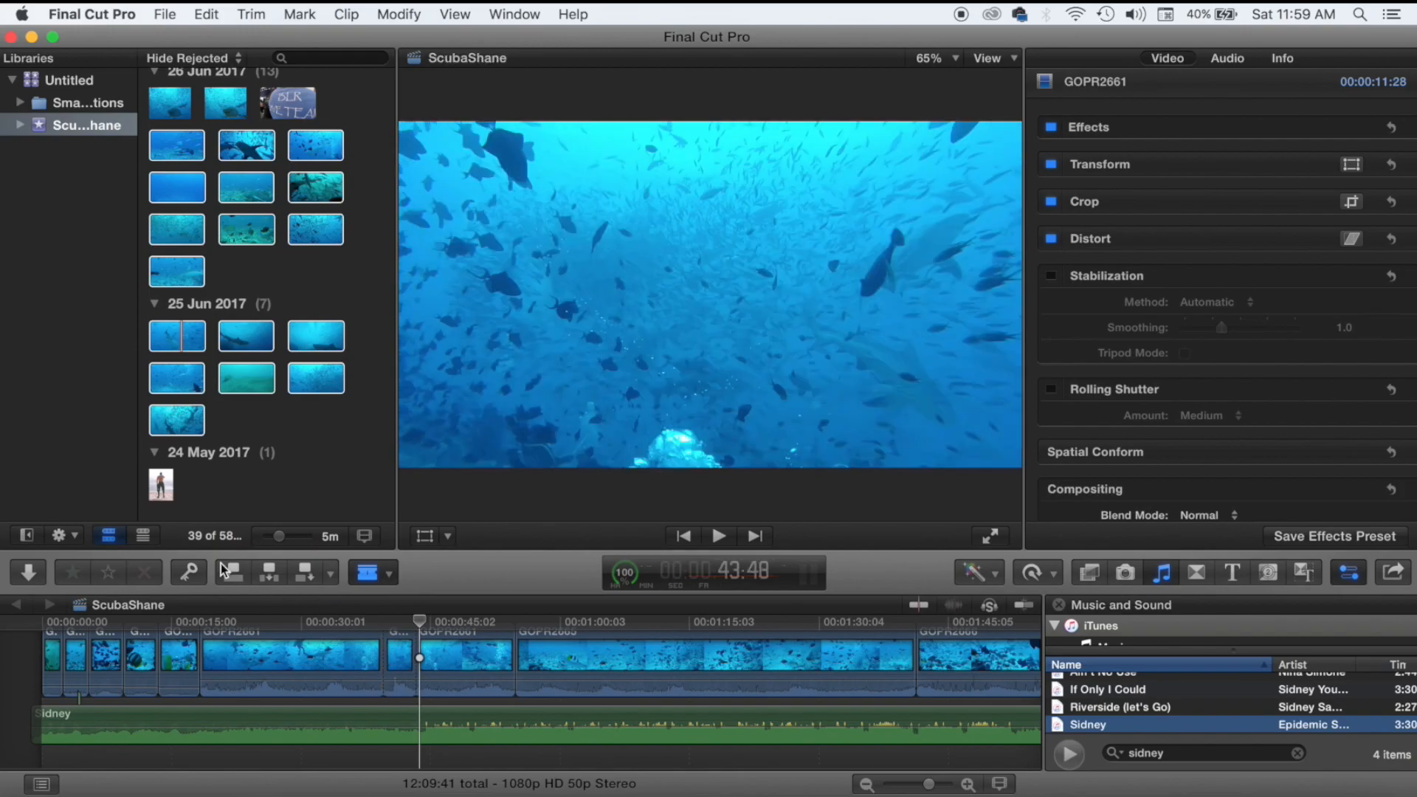
click(383, 574)
click(391, 602)
click(391, 629)
key(BackSpace)
click(282, 657)
key(BackSpace)
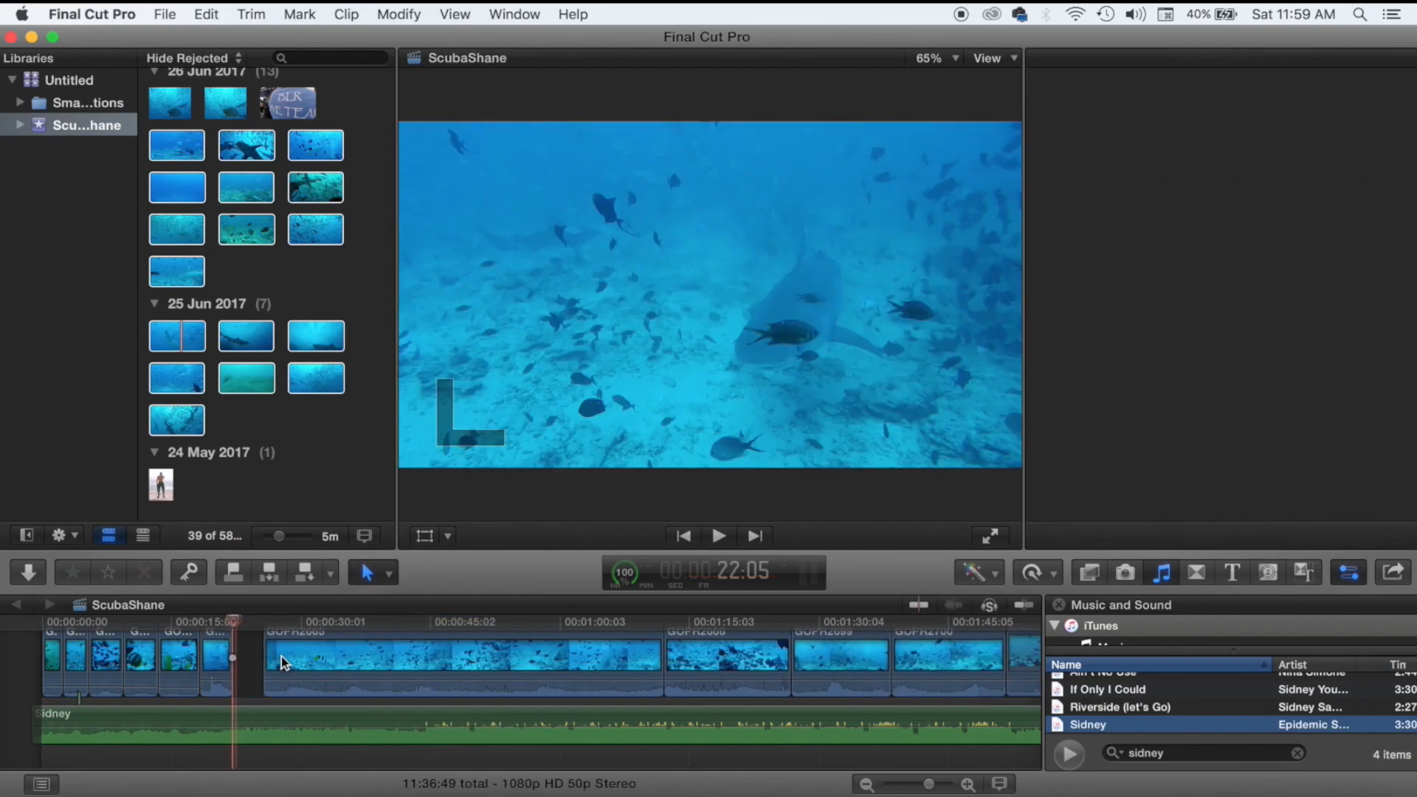
Move the playhead back and select the short clip before GOPR2665.
click(200, 701)
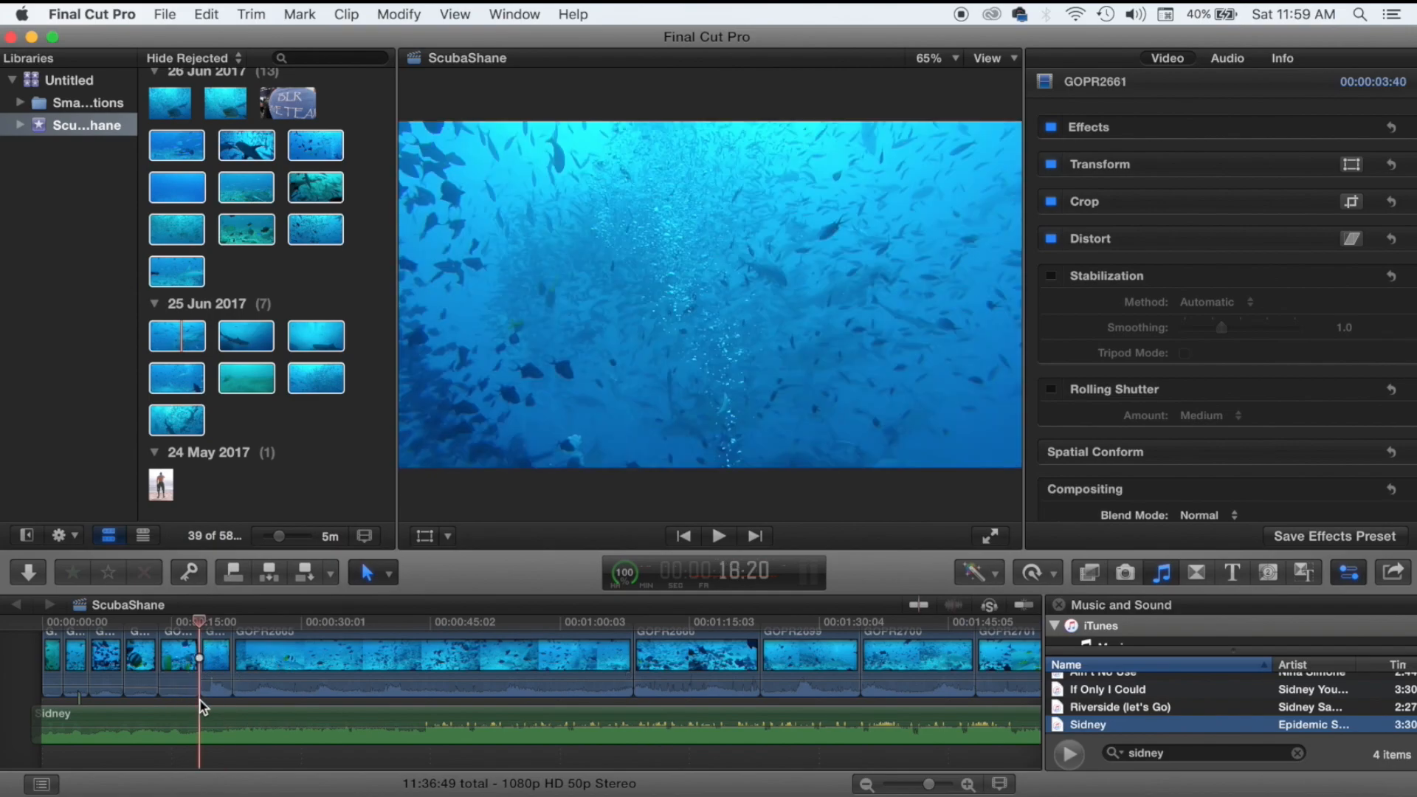
scroll(200, 701, up, 2)
click(207, 681)
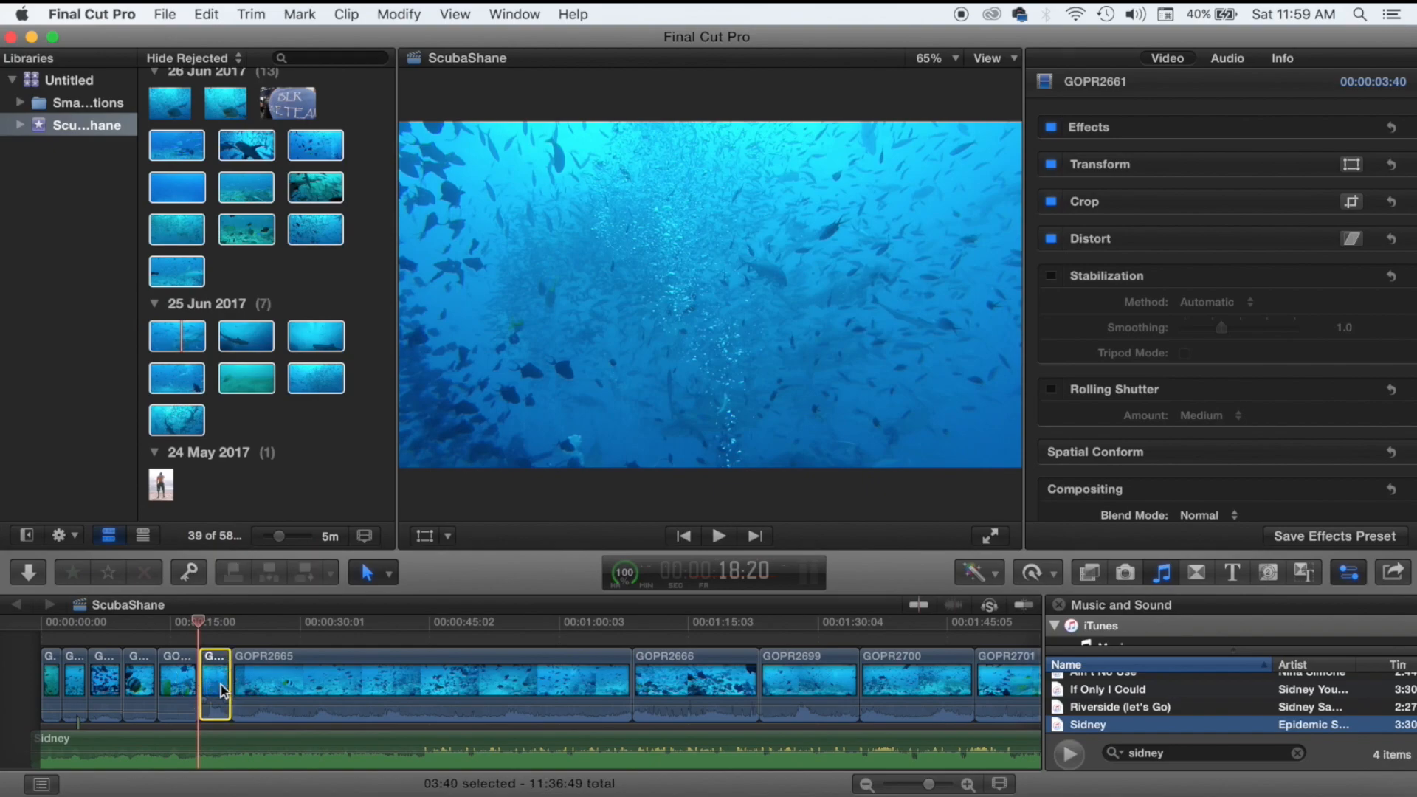
Play back the edit, select the Sidney clip, and zoom the timeline in at its start.
key(space)
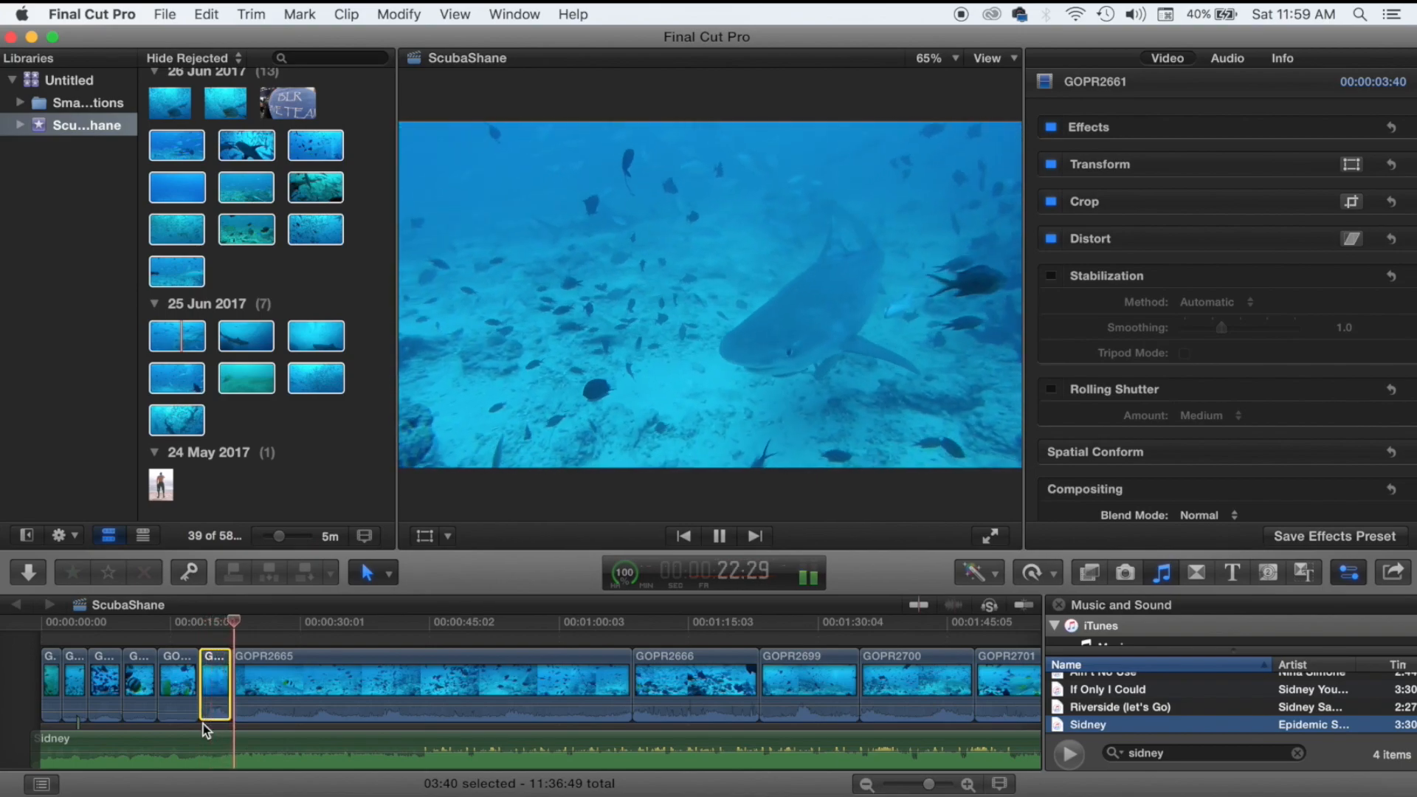
key(space)
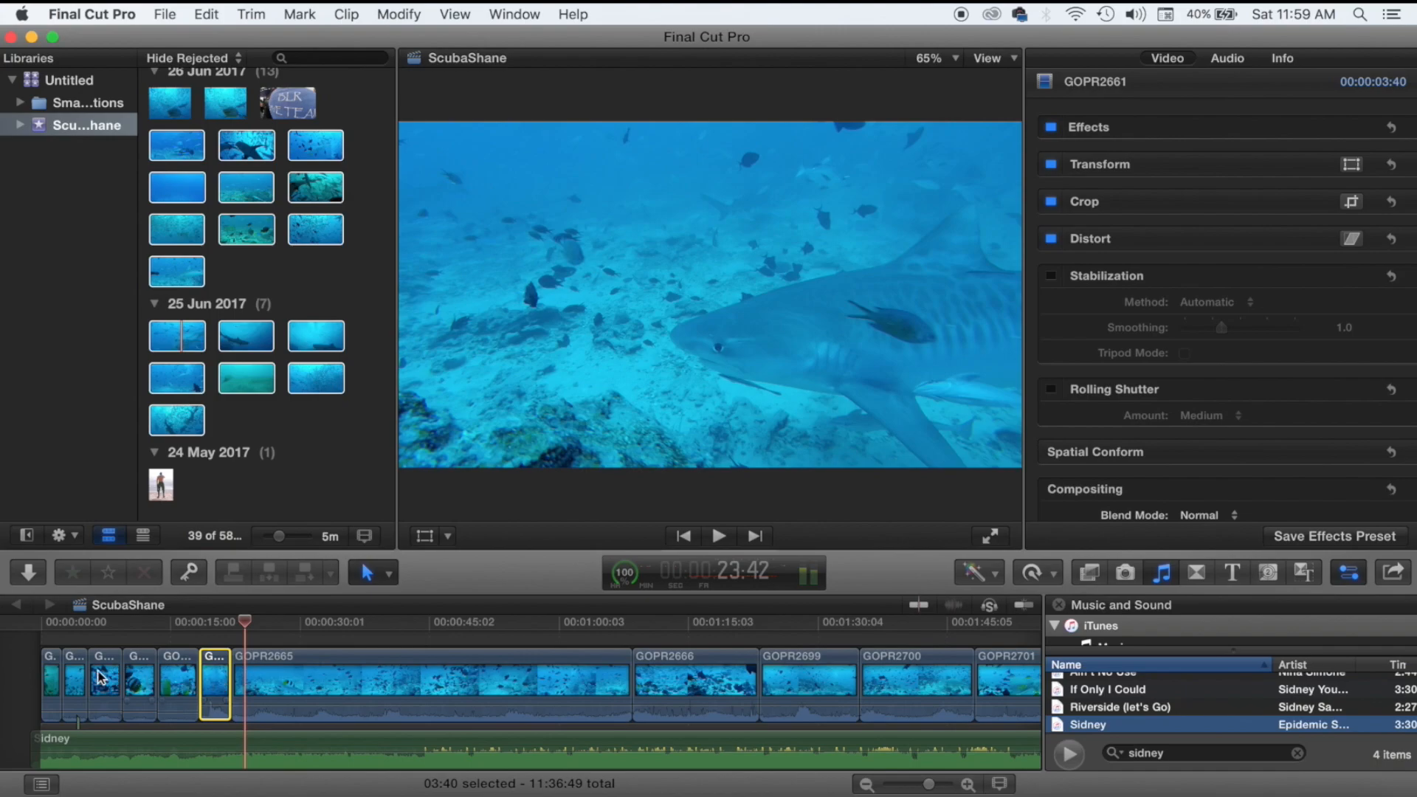
mouse_move(74, 742)
mouse_down()
mouse_move(102, 747)
mouse_move(88, 747)
mouse_up()
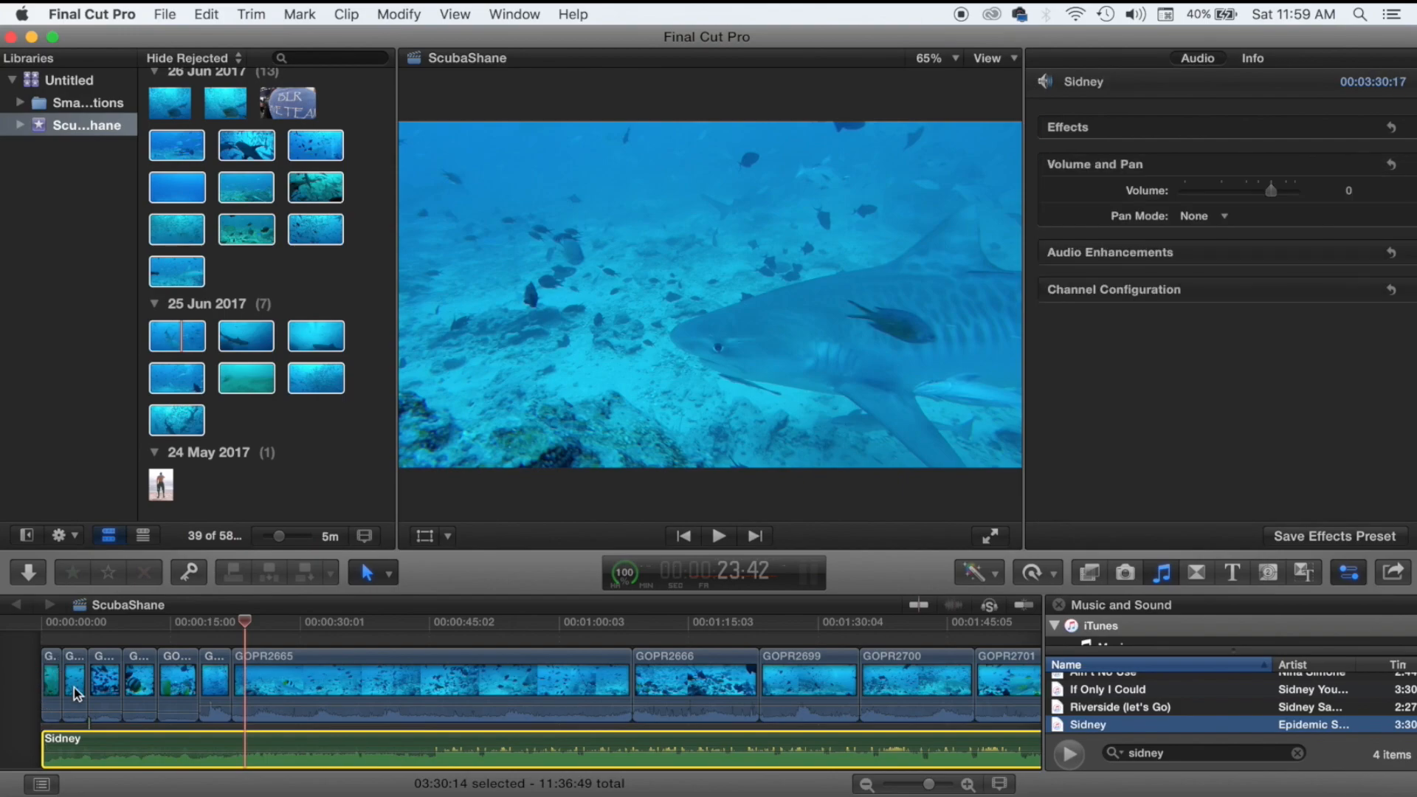
key(super+equal)
key(super+equal)
key(super+equal)
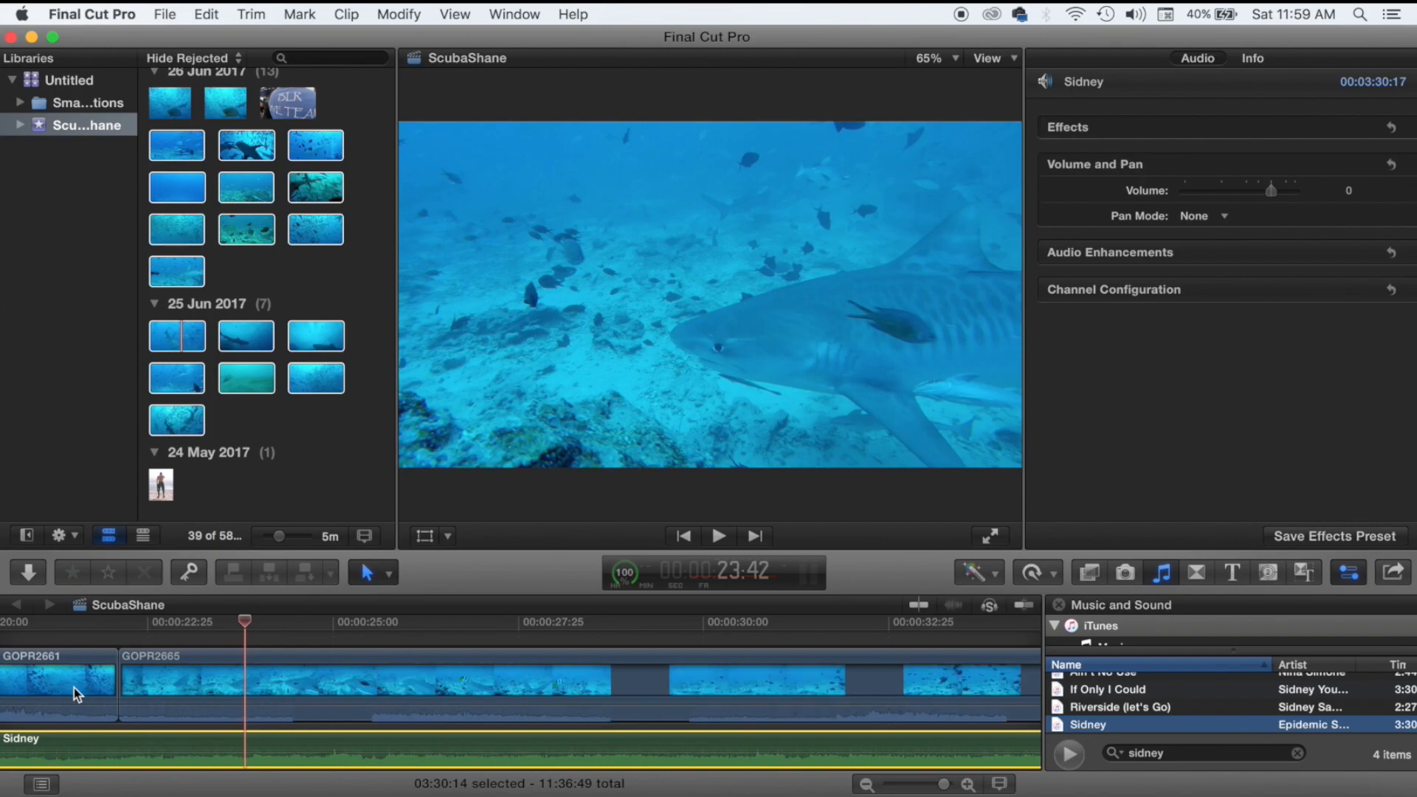
scroll(74, 687, left, 20)
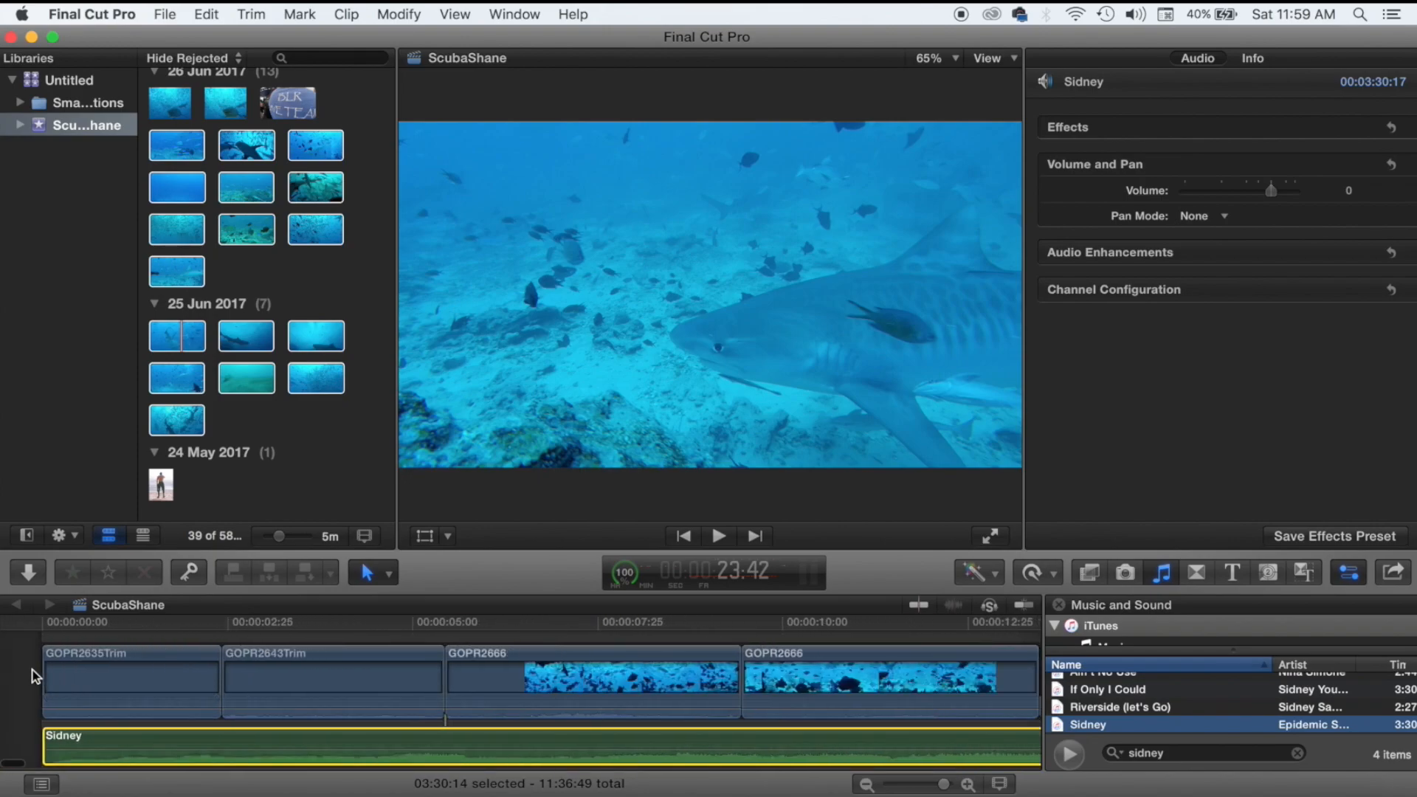
Play the edit from the project start, then select the 02:21 GOPR2635Trim clip.
click(32, 671)
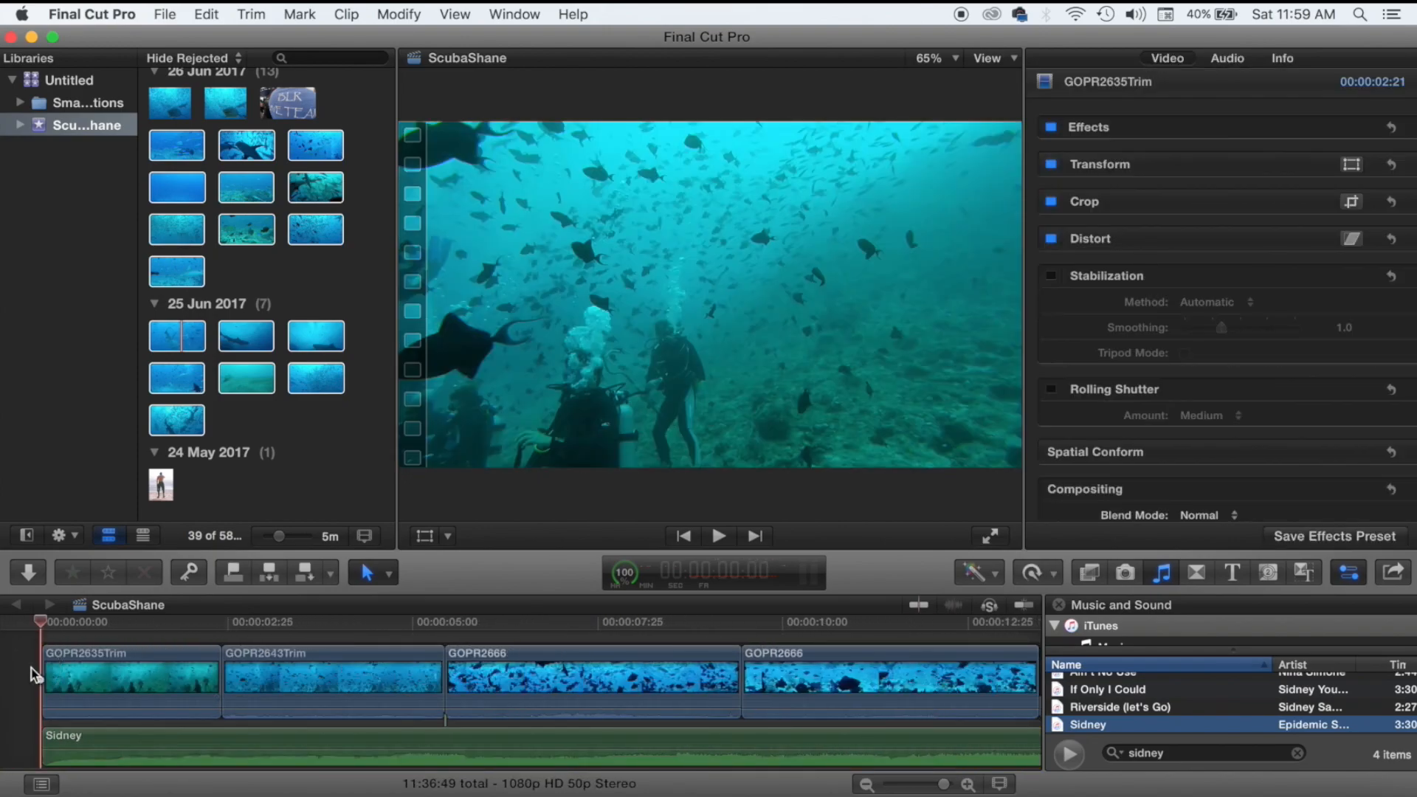
key(space)
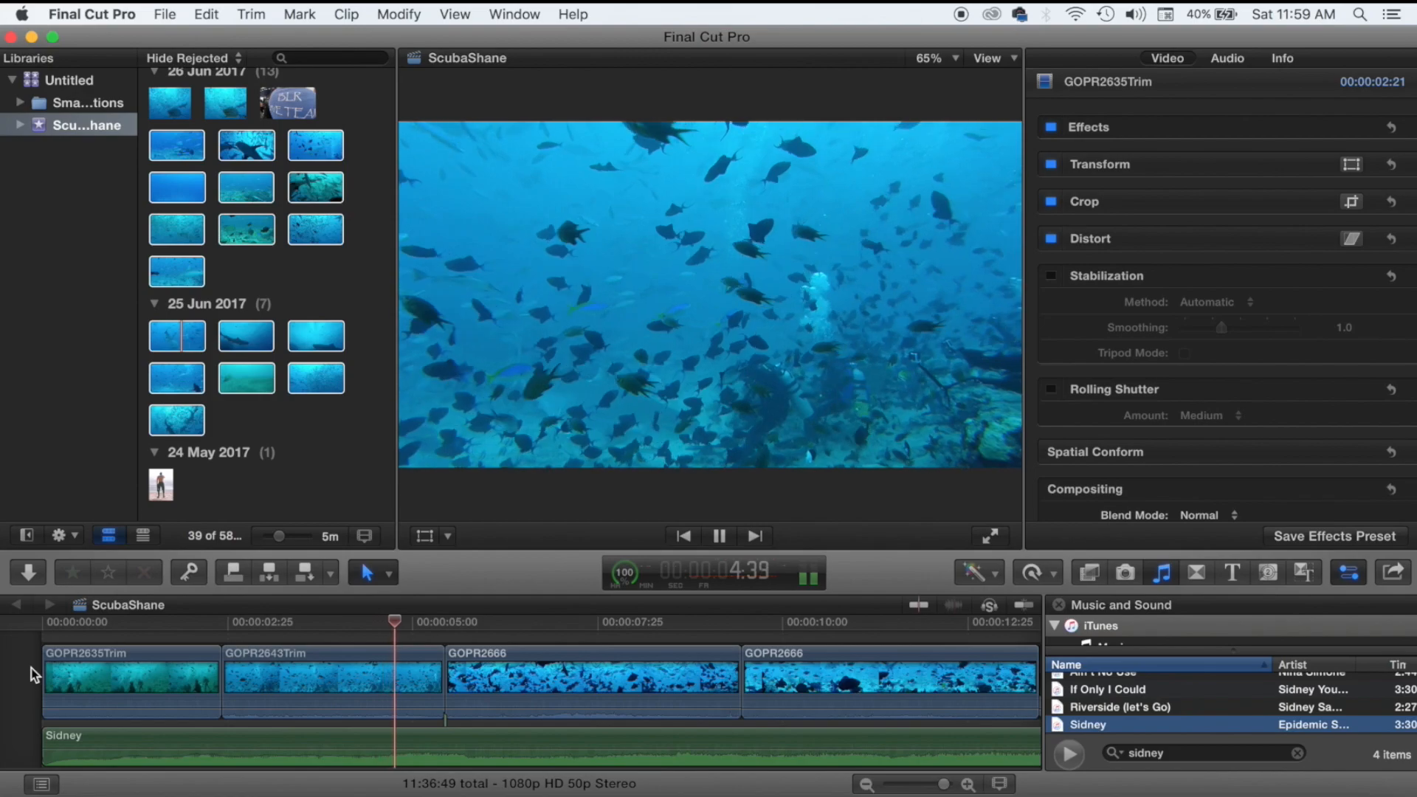
key(space)
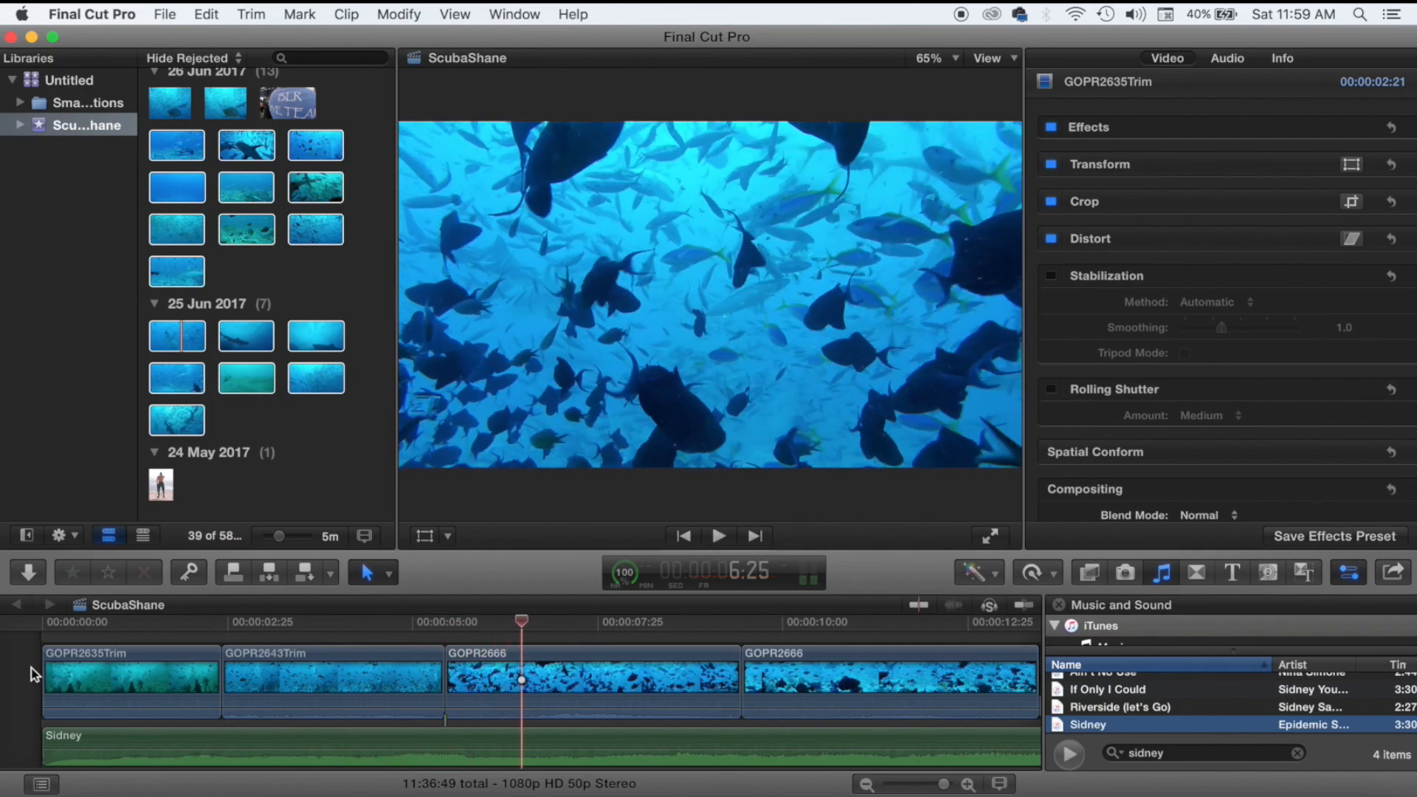
click(68, 657)
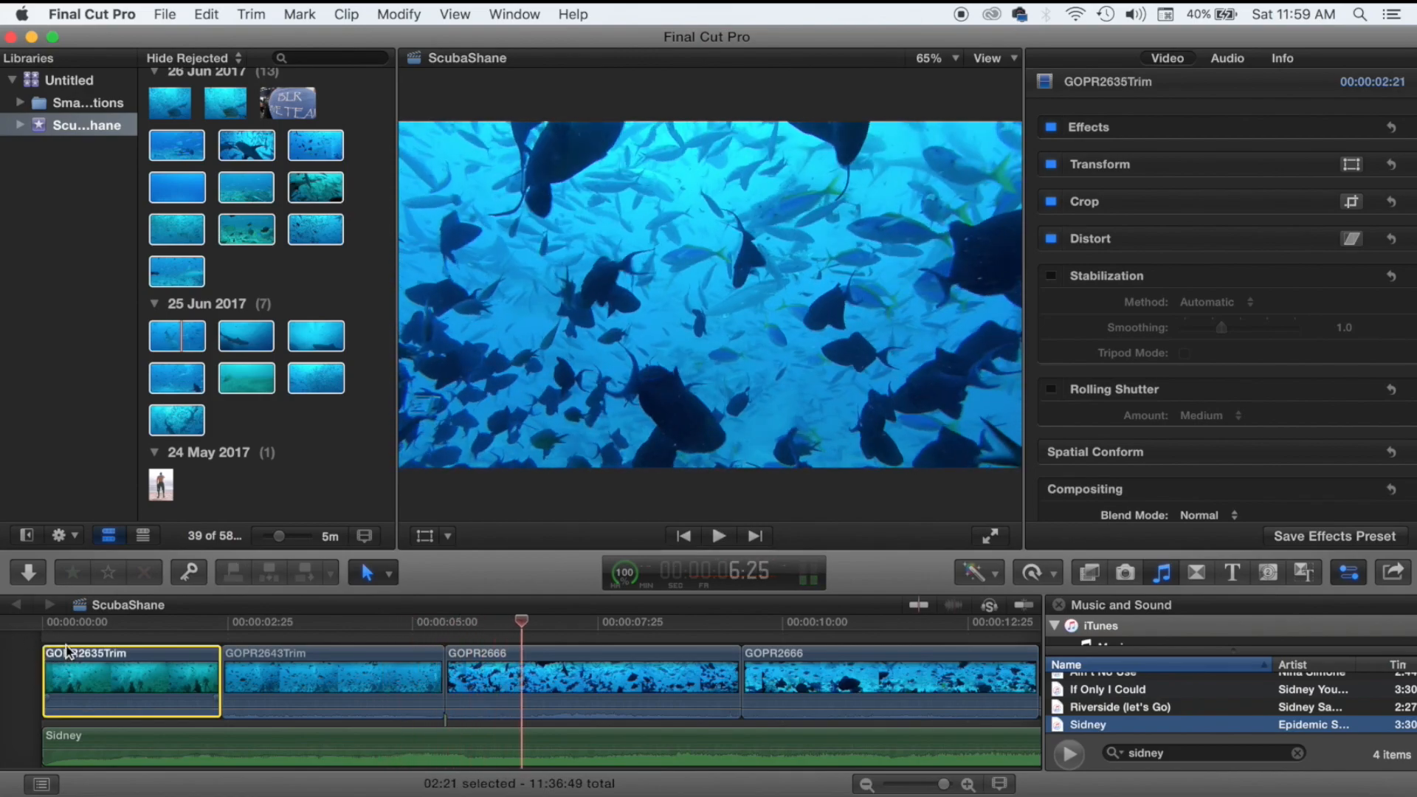
click(68, 636)
click(83, 673)
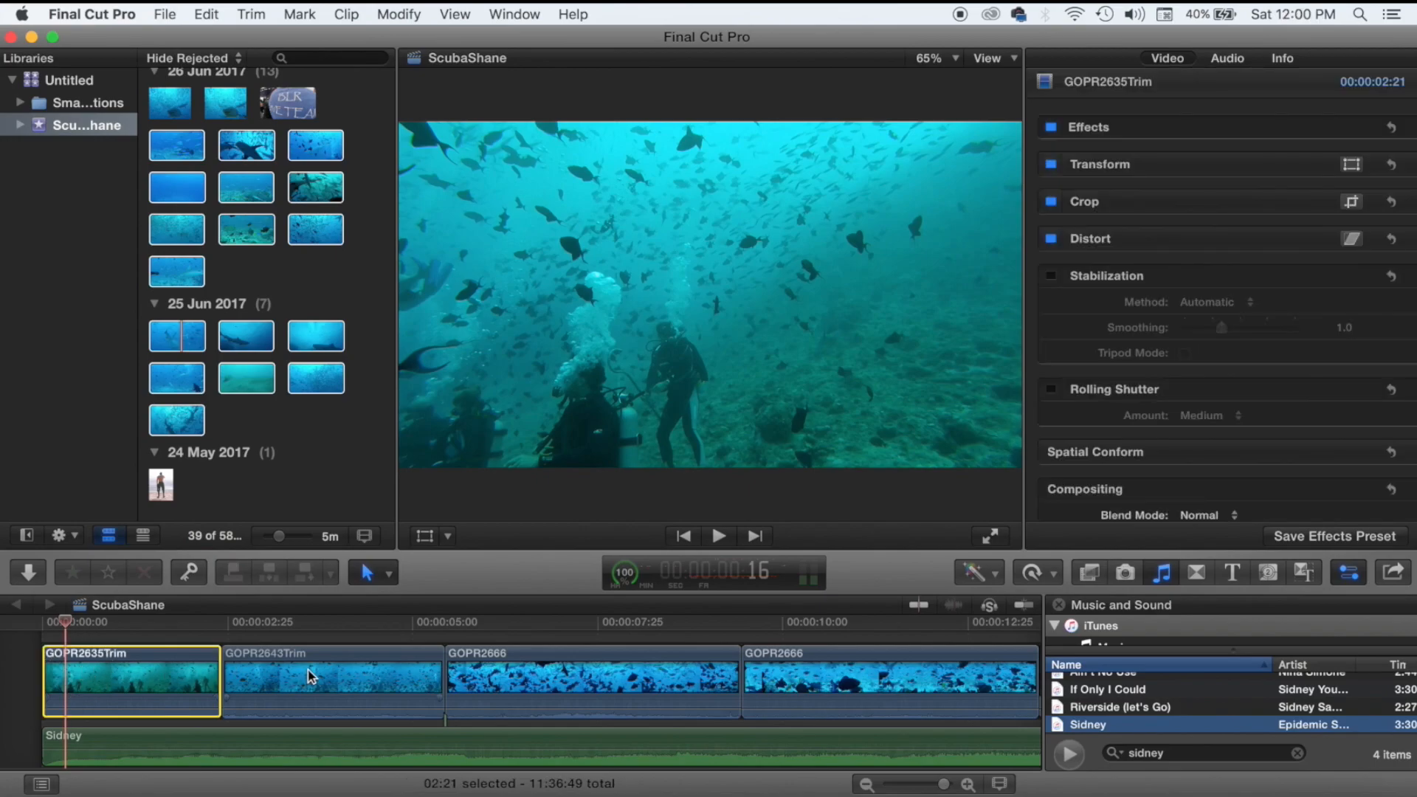
click(310, 676)
click(304, 637)
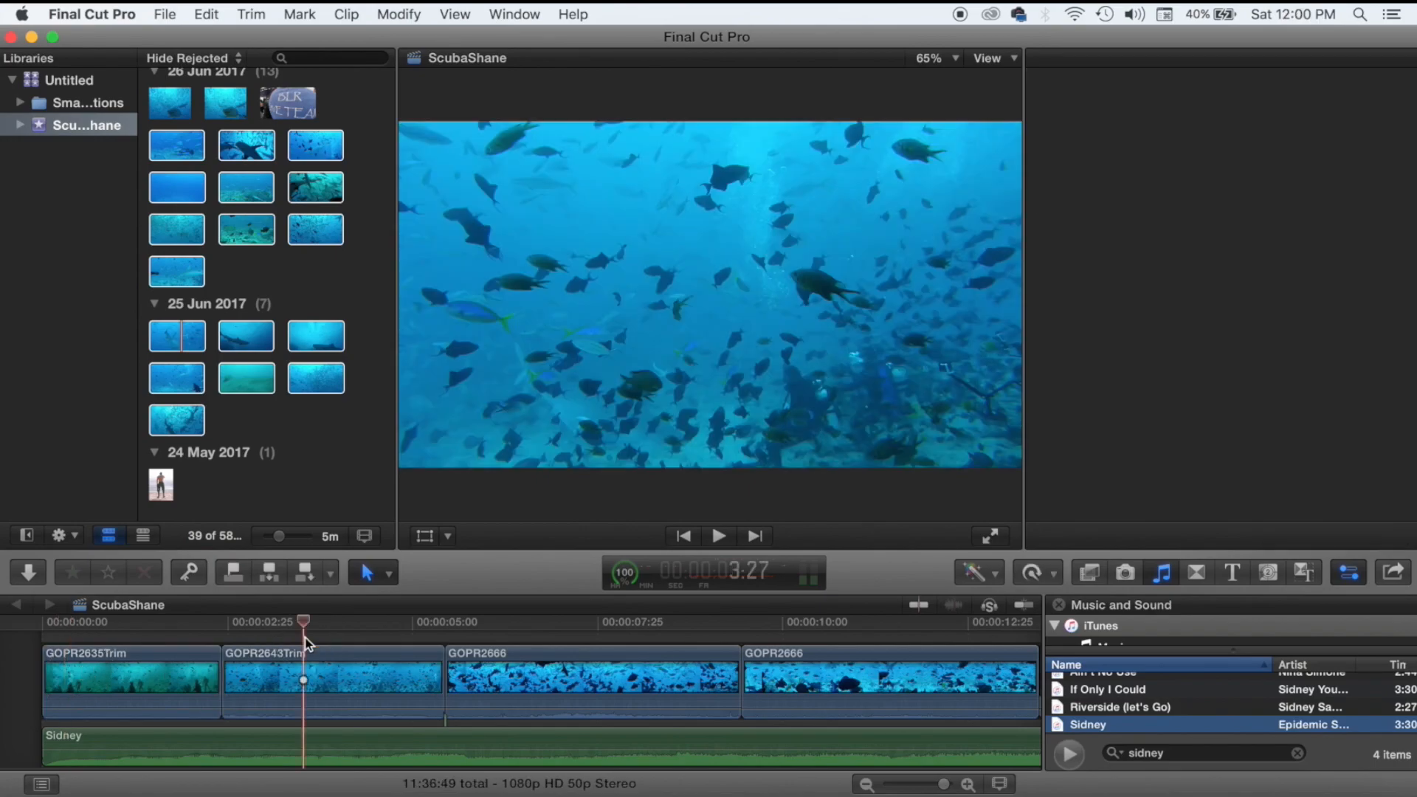
click(169, 644)
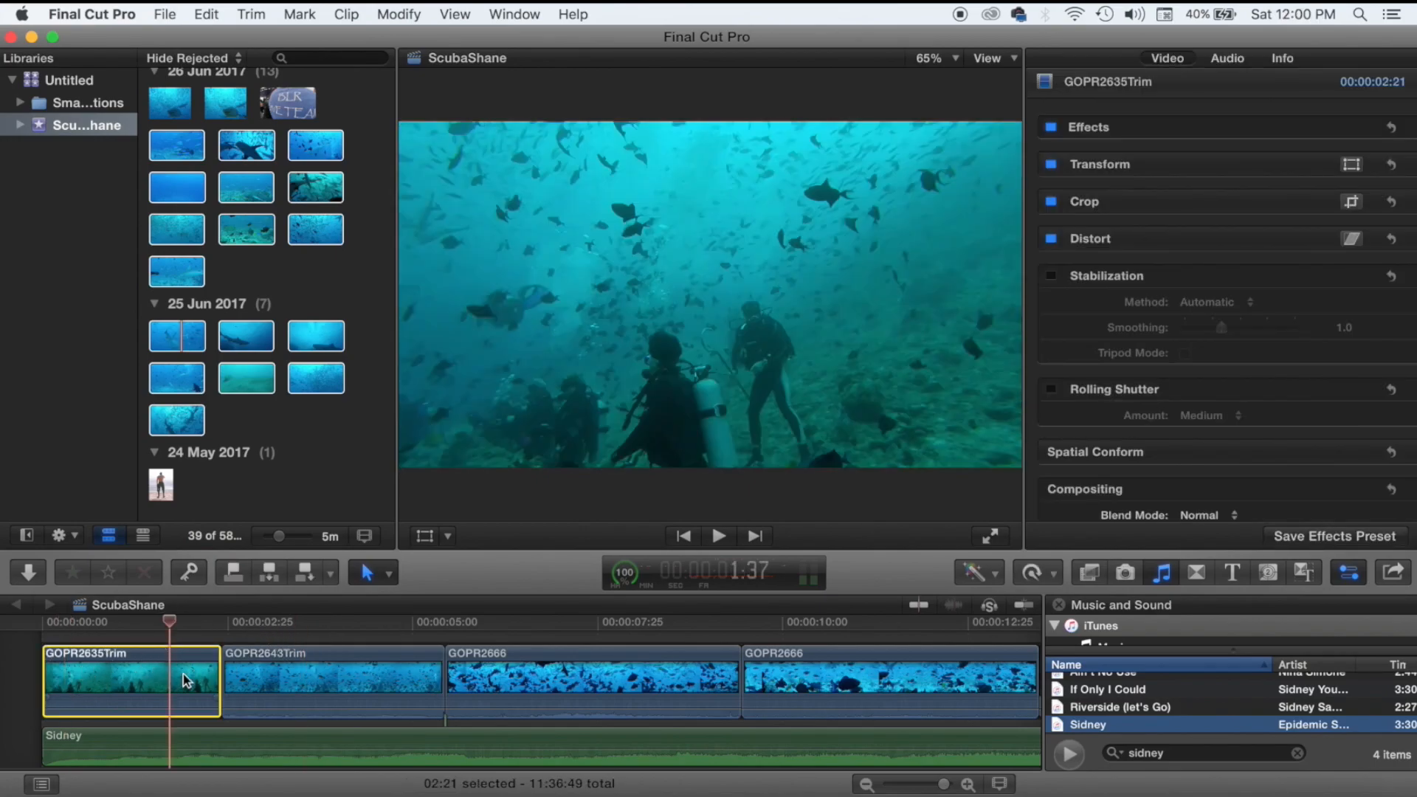
Apply Balance Color to GOPR2635Trim, undo it, and reopen the Enhancements menu.
click(985, 580)
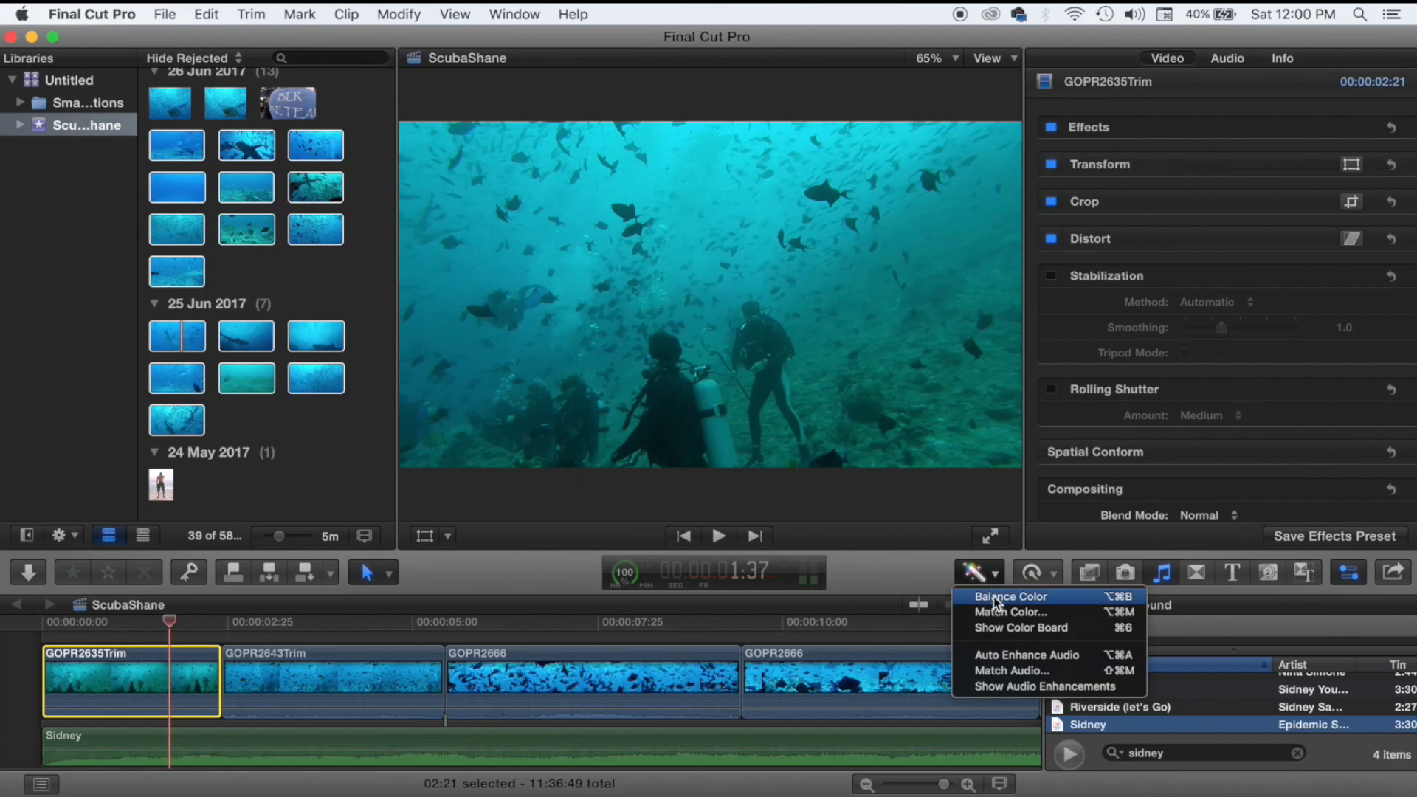
click(993, 599)
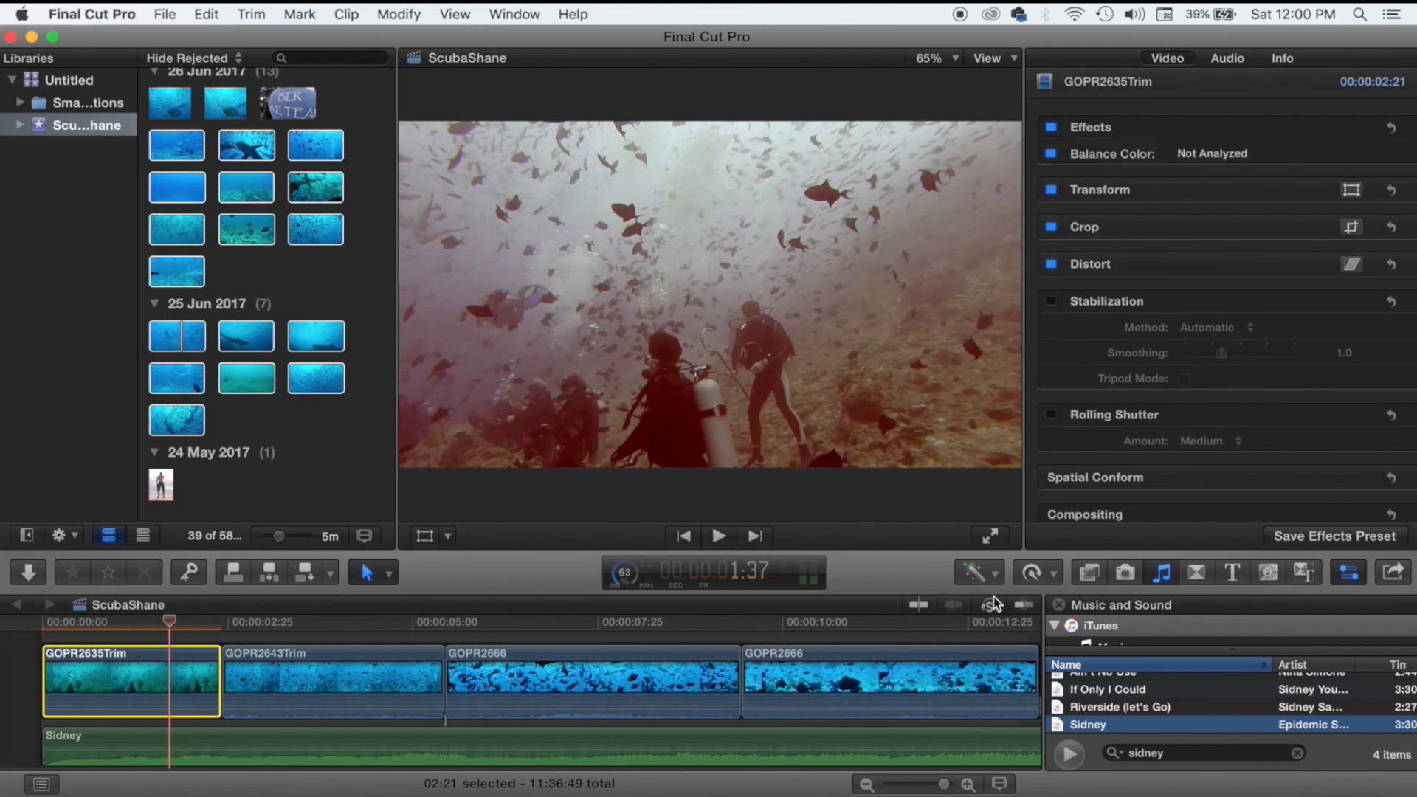
key(super+z)
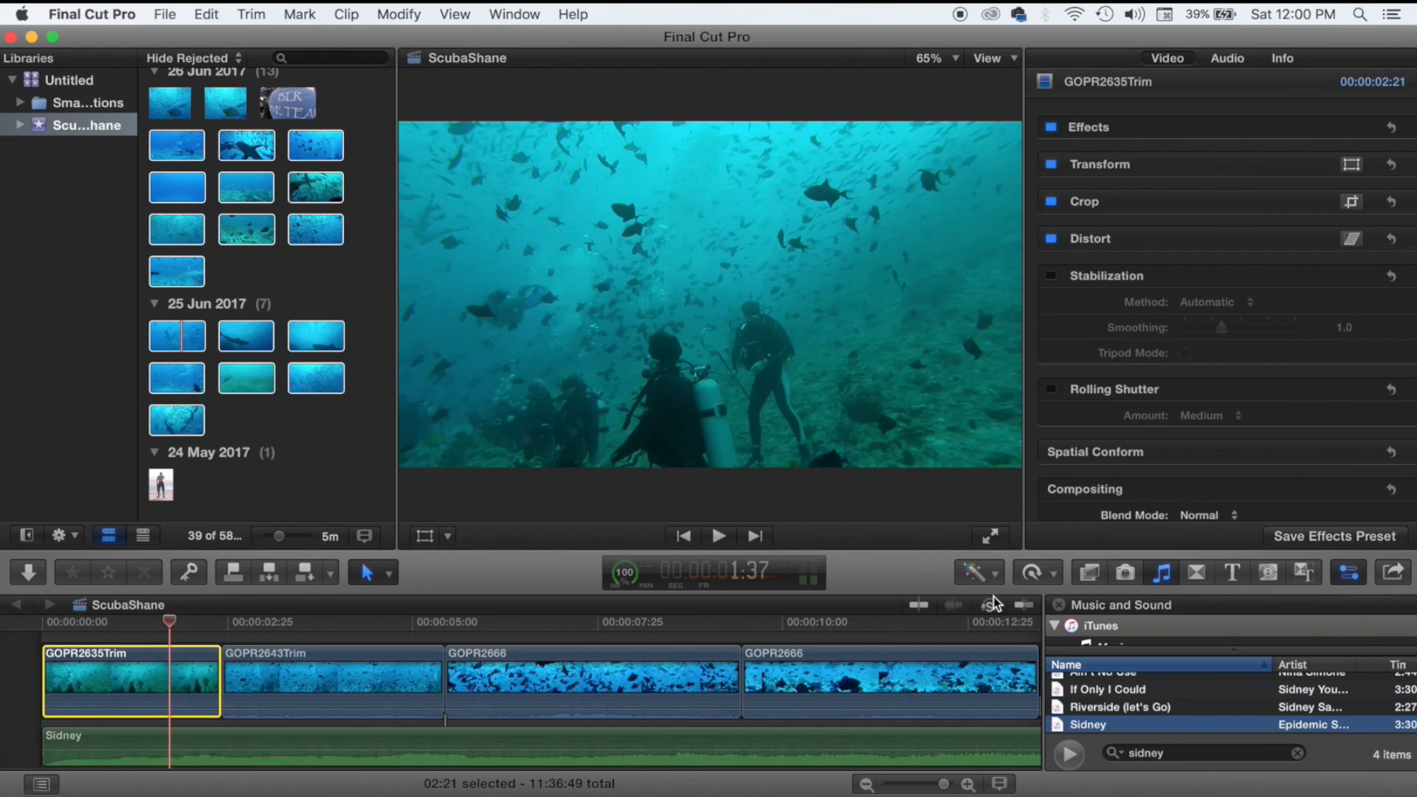
click(994, 575)
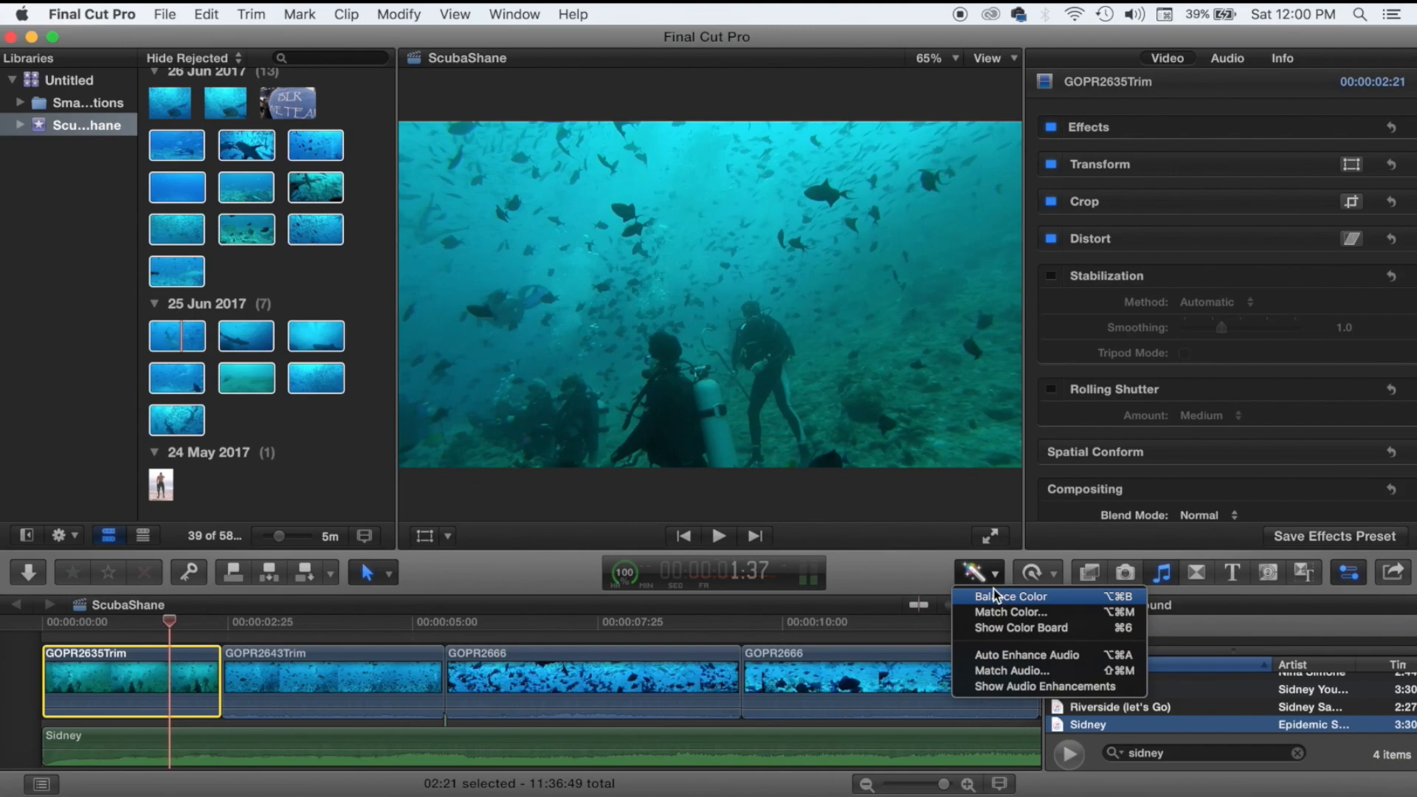
Show the Color Board, apply Balance Color, and set the Global color puck to 40° at -16%.
click(998, 627)
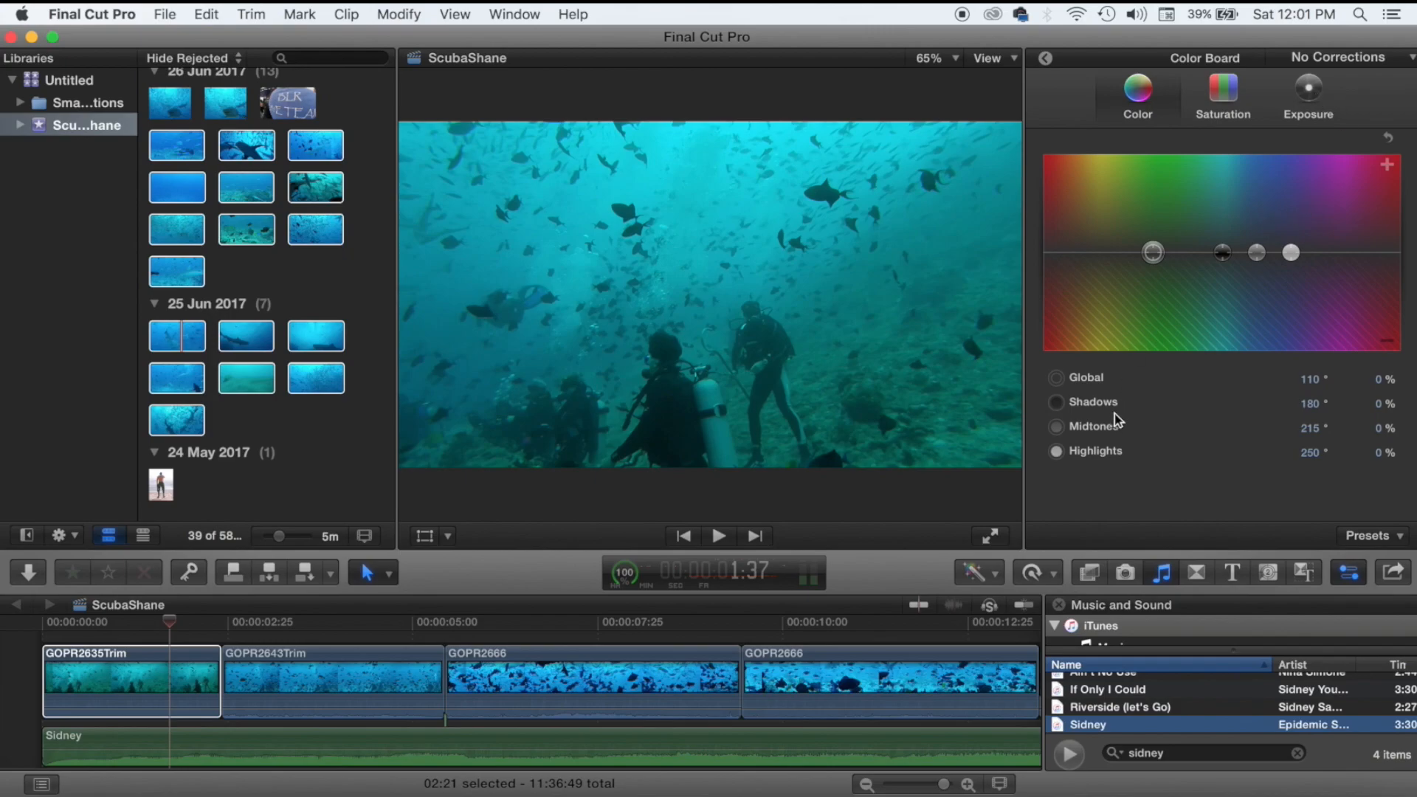
click(973, 573)
click(980, 597)
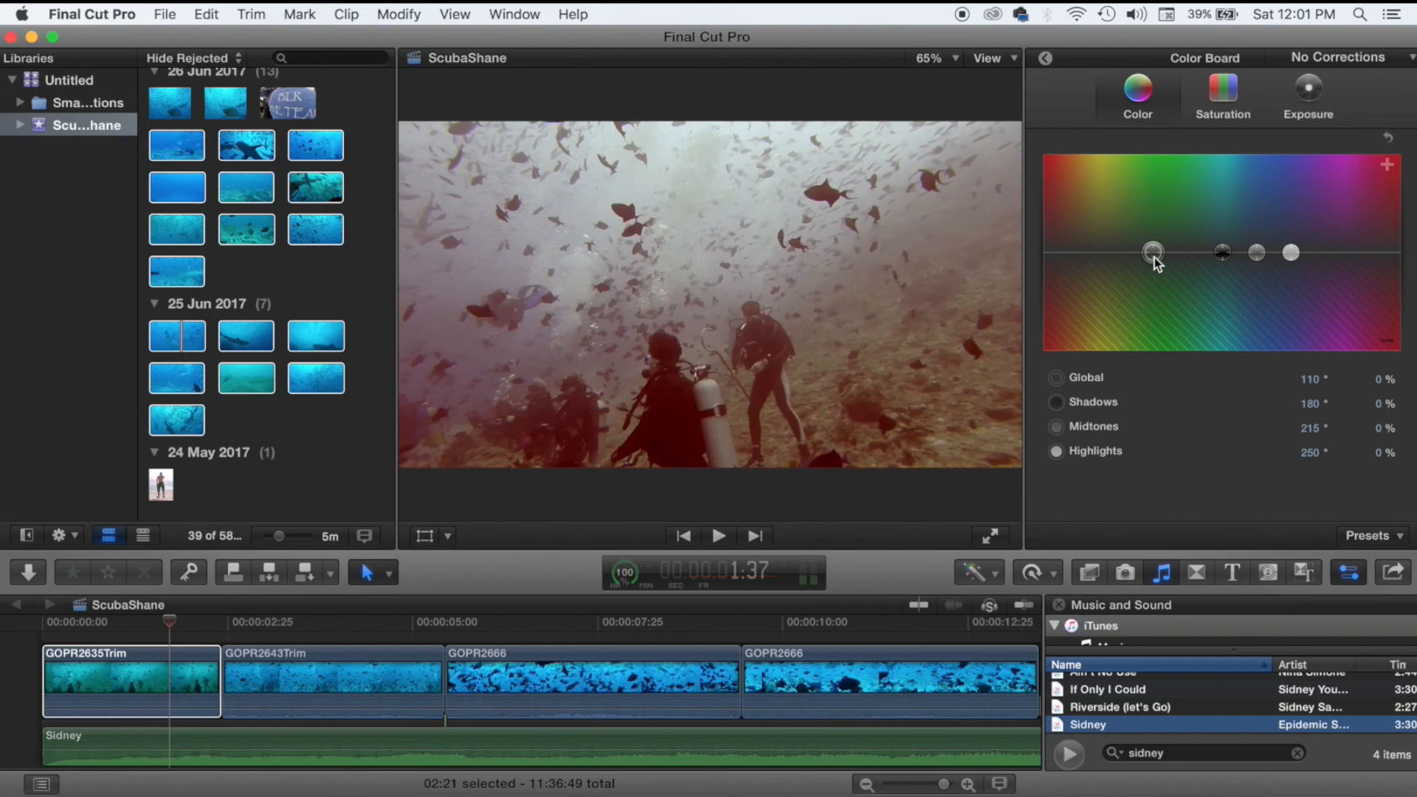
click(1153, 253)
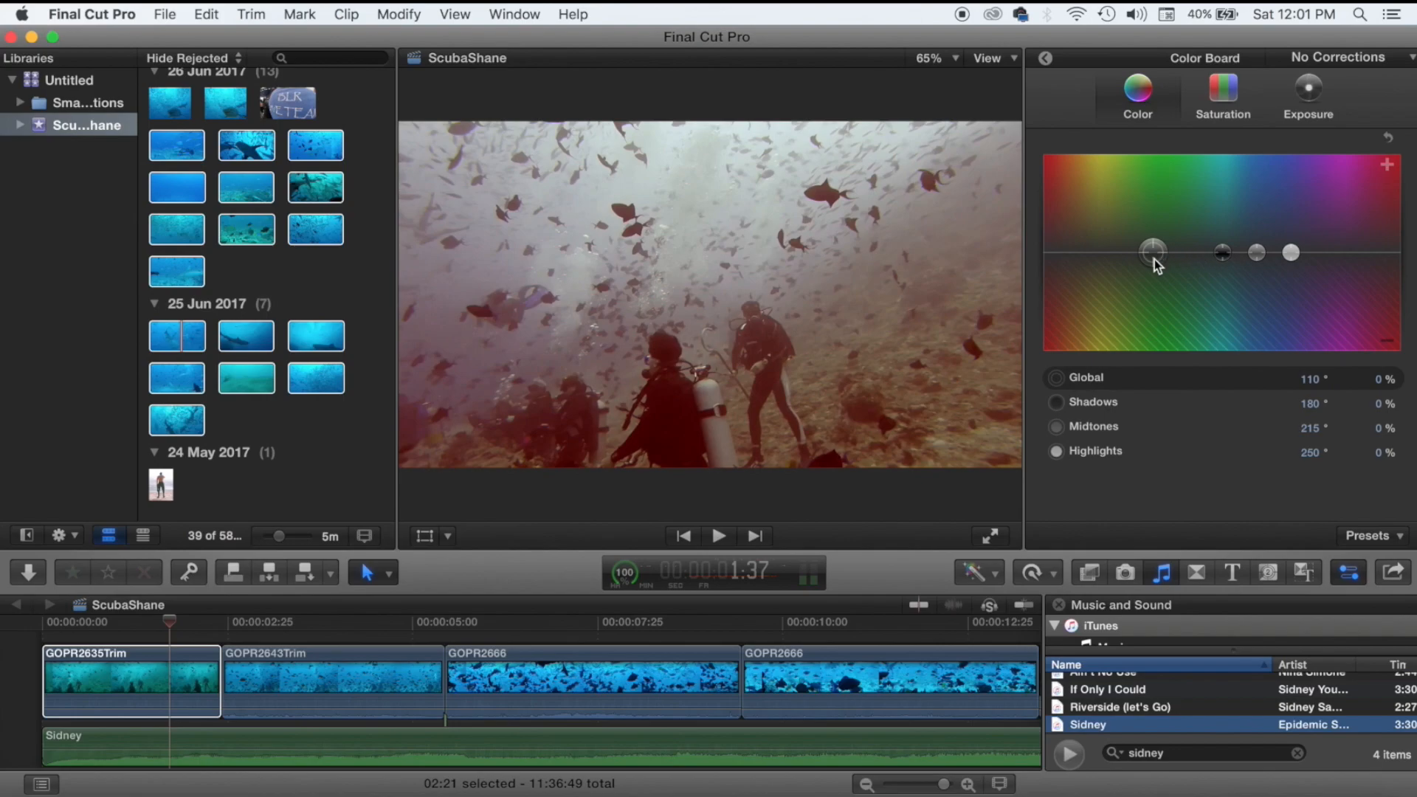
drag(1154, 259, 1082, 268)
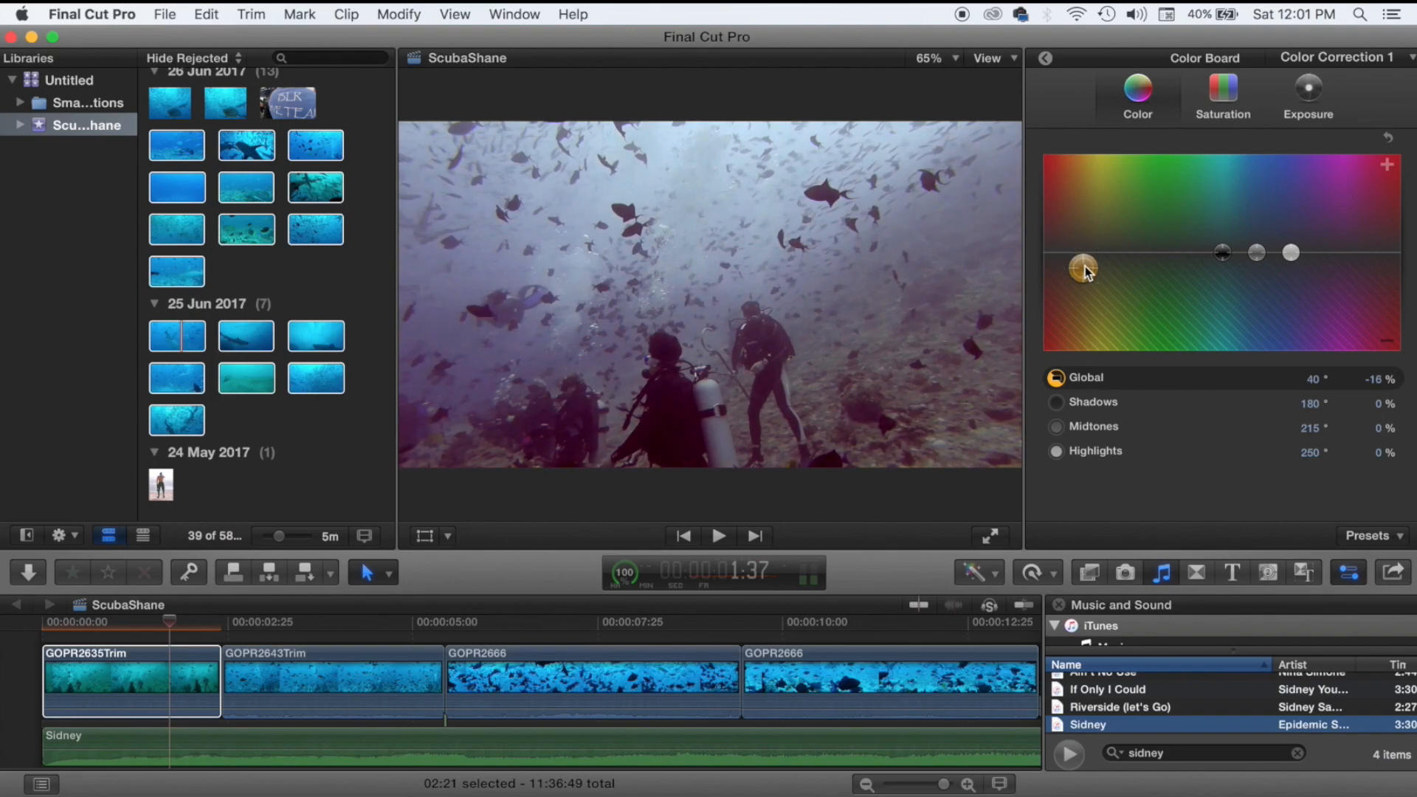
click(1221, 258)
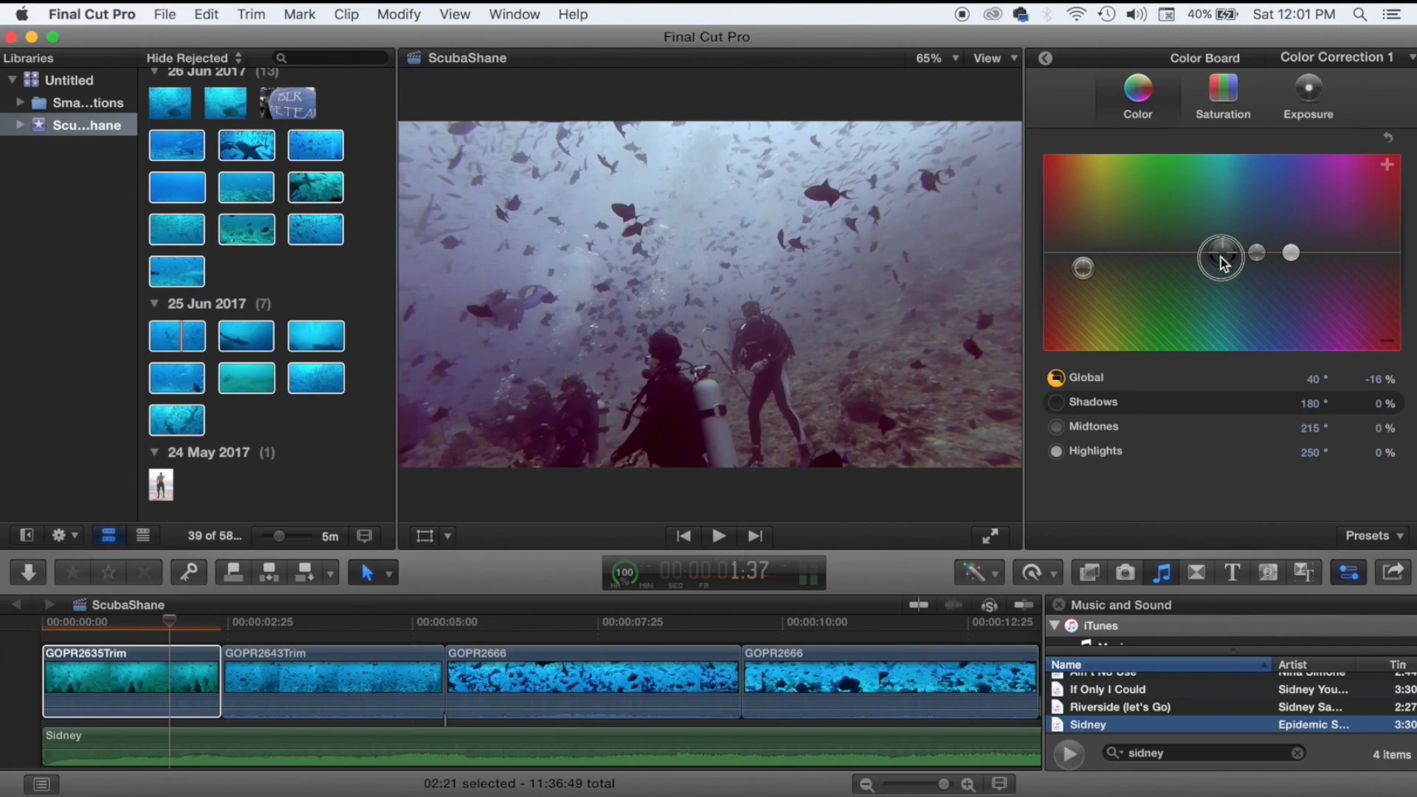
Tint the first clip's shadows to 209° at -15% on the Color Board's Color tab.
drag(1221, 258, 1256, 279)
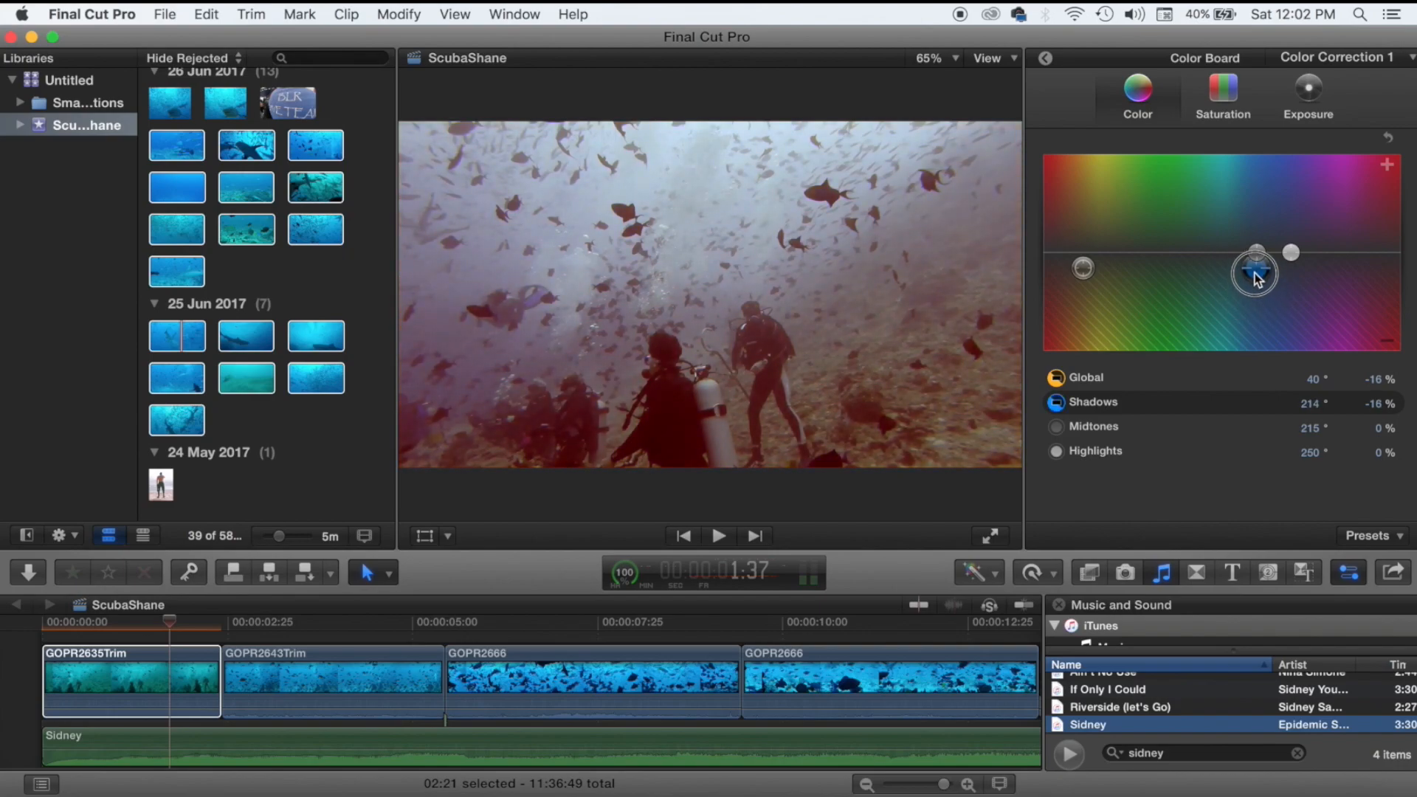
drag(1257, 278, 1297, 264)
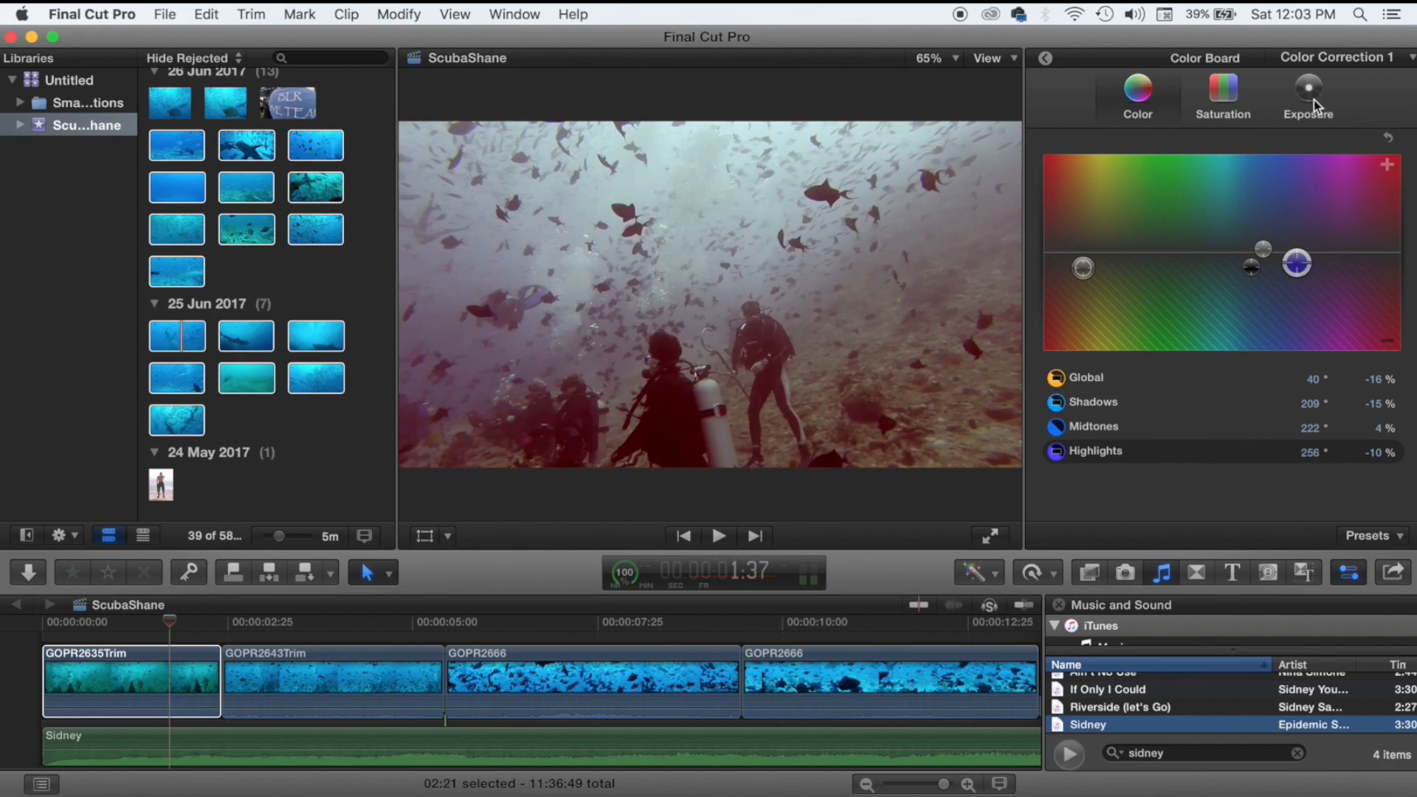
Set GOPR2635Trim's exposure on the Color Board to Shadows -2%, Midtones -1%, Highlights 18%.
click(1304, 117)
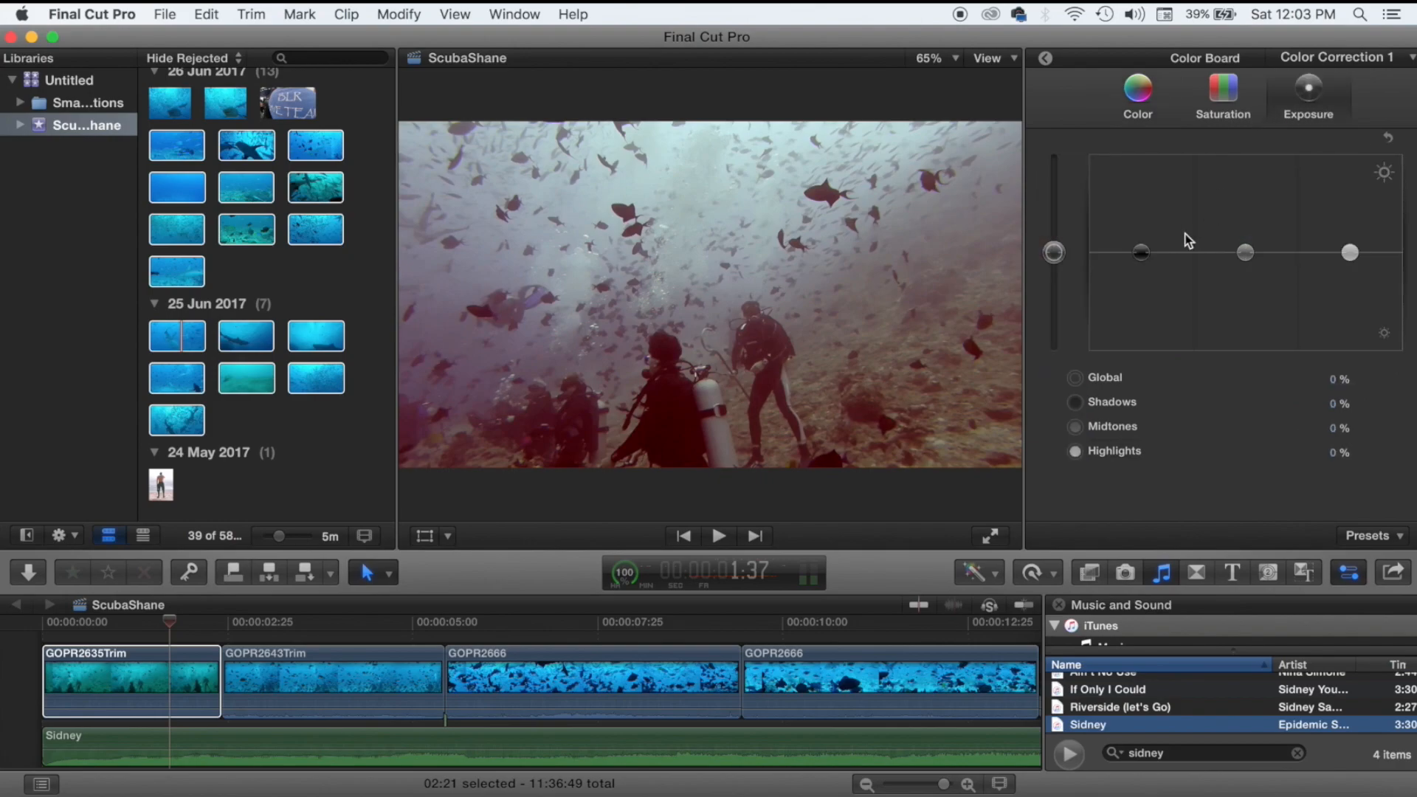
mouse_move(1143, 262)
mouse_down()
mouse_move(1144, 279)
mouse_move(1143, 197)
mouse_move(1141, 237)
mouse_up()
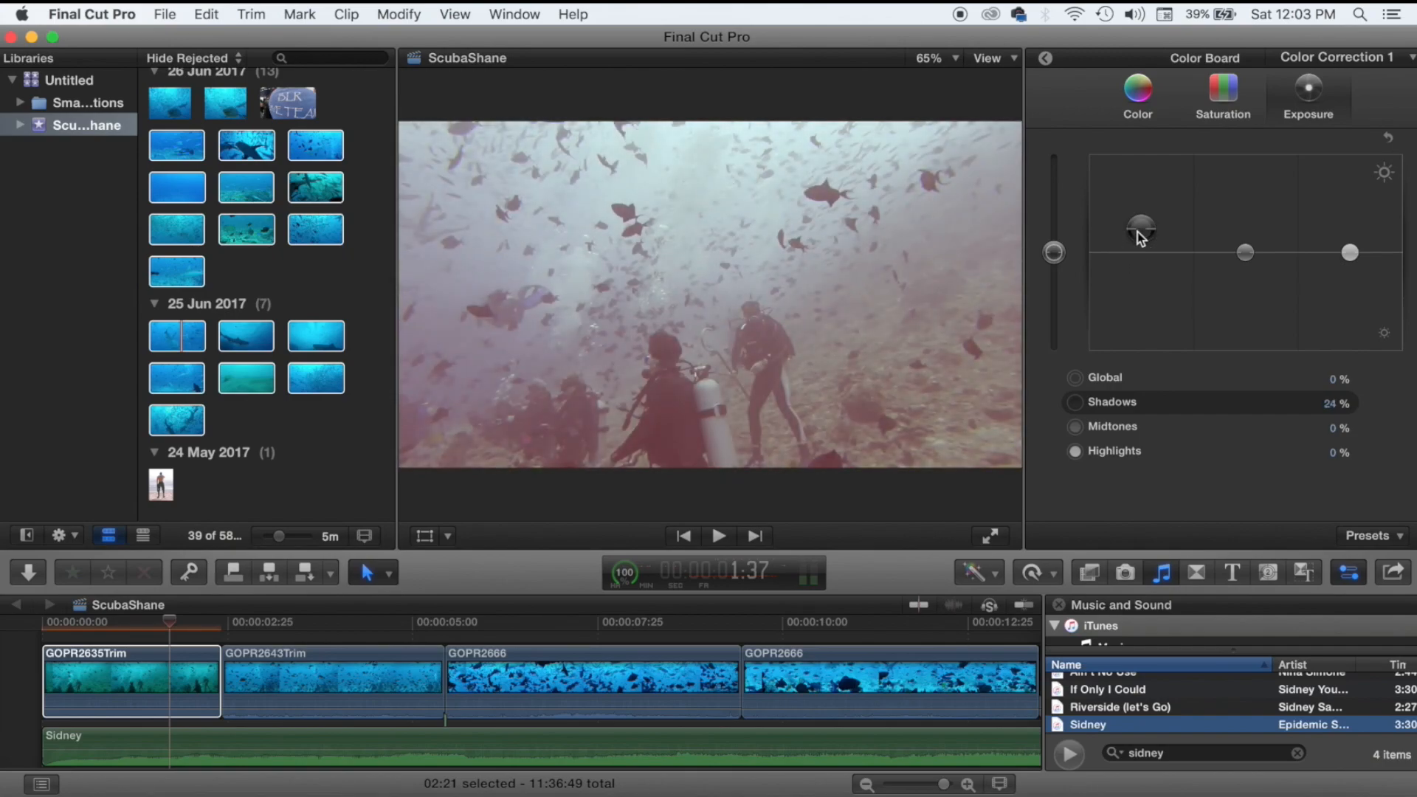
drag(1137, 233, 1143, 266)
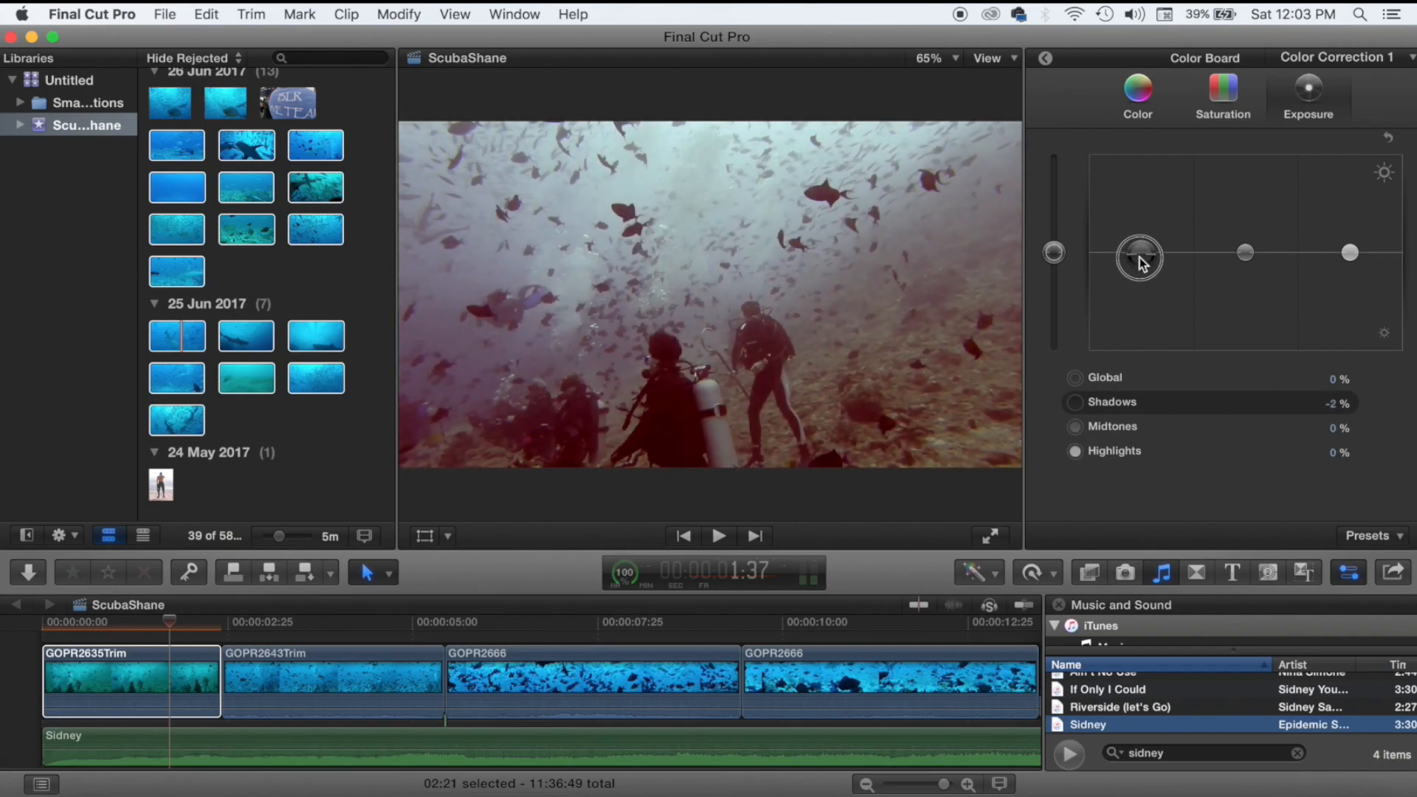
drag(1246, 253, 1247, 221)
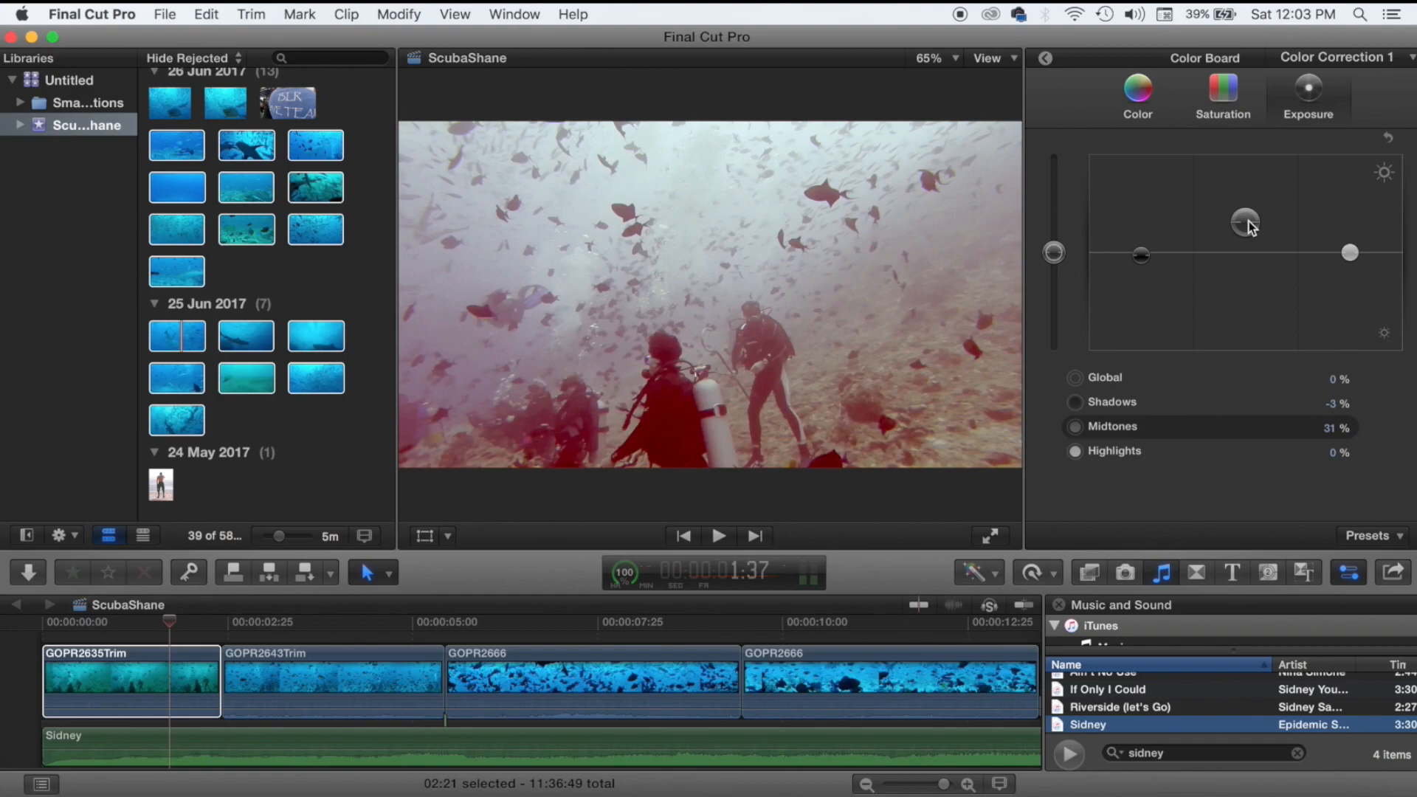
drag(1249, 227, 1251, 251)
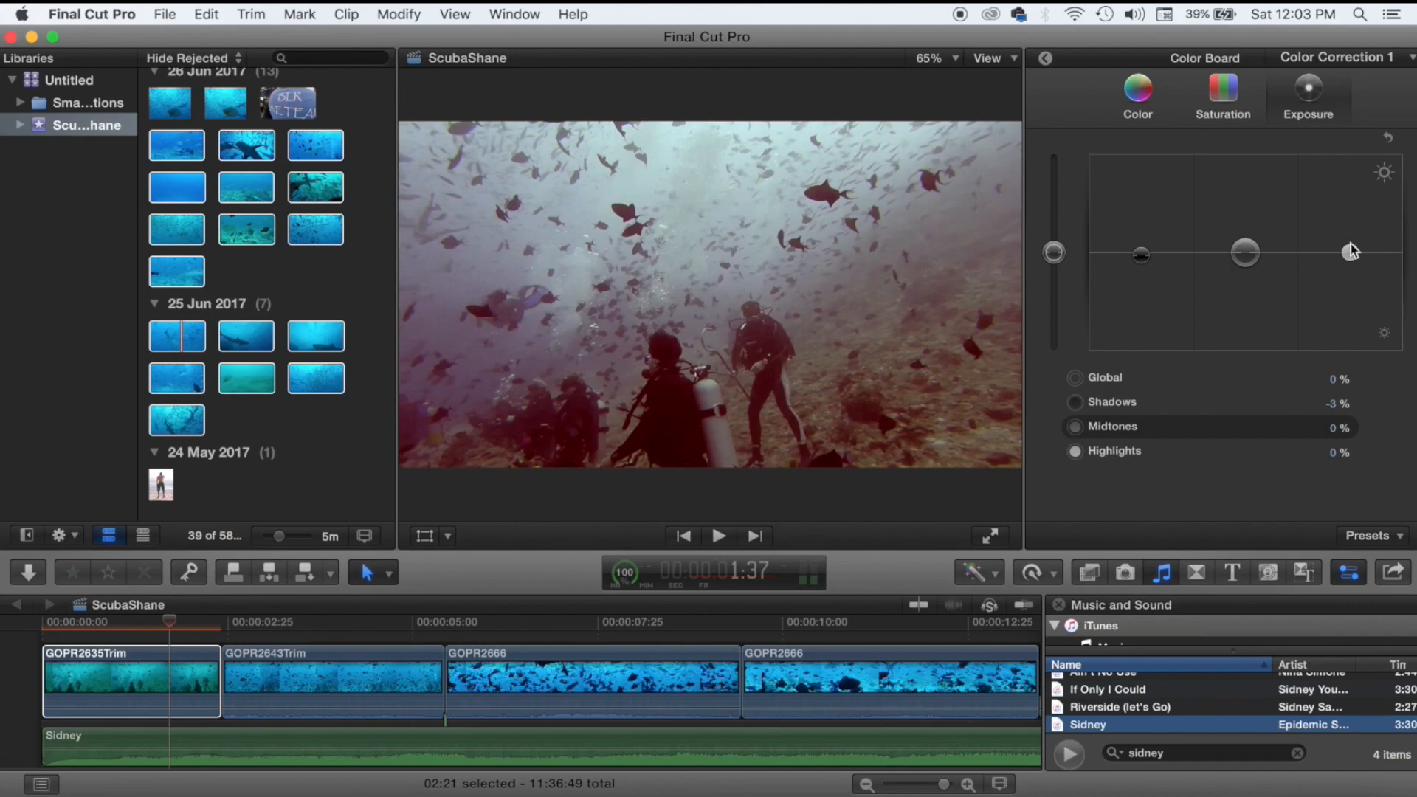
mouse_move(1349, 253)
mouse_down()
mouse_move(1349, 163)
mouse_move(1337, 228)
mouse_move(1350, 237)
mouse_up()
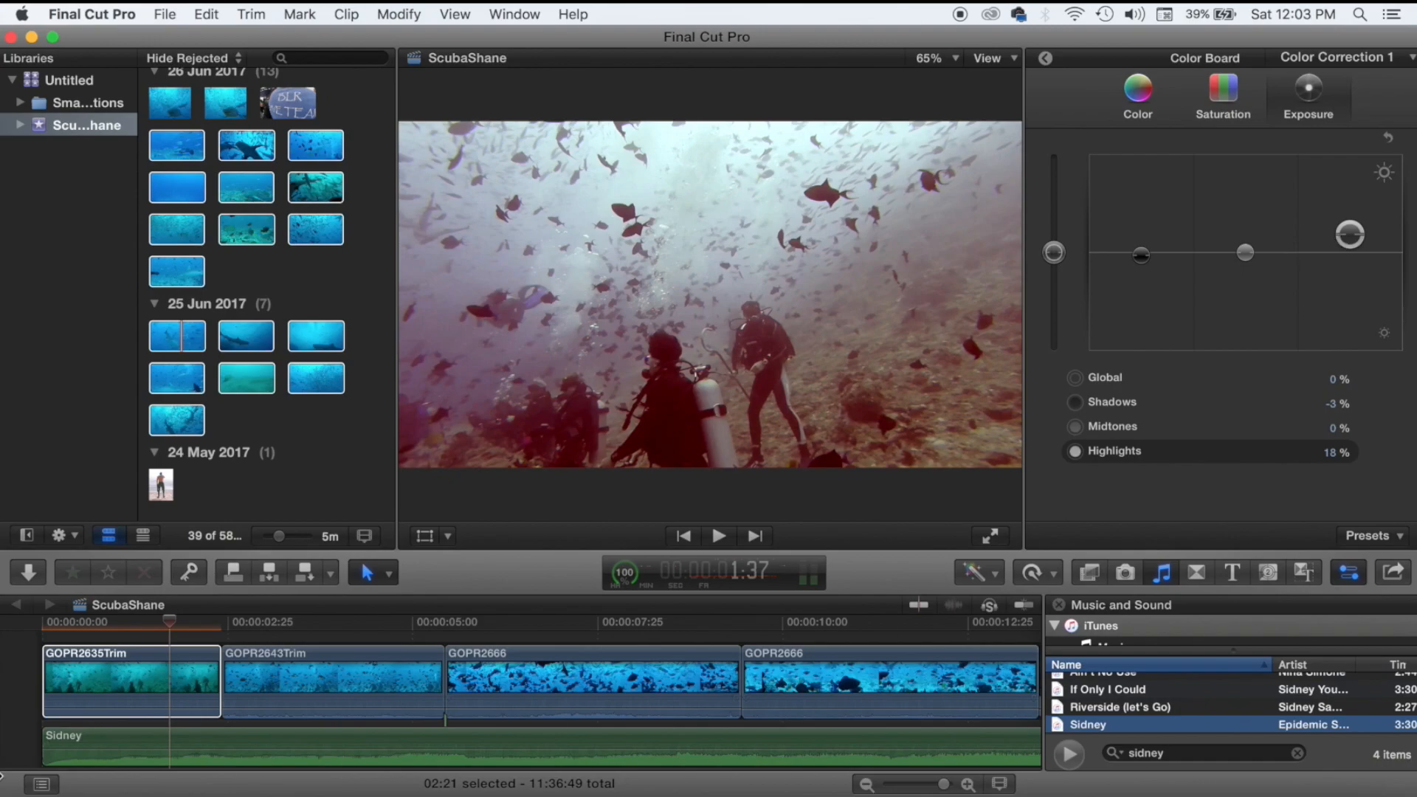
drag(1144, 255, 1144, 256)
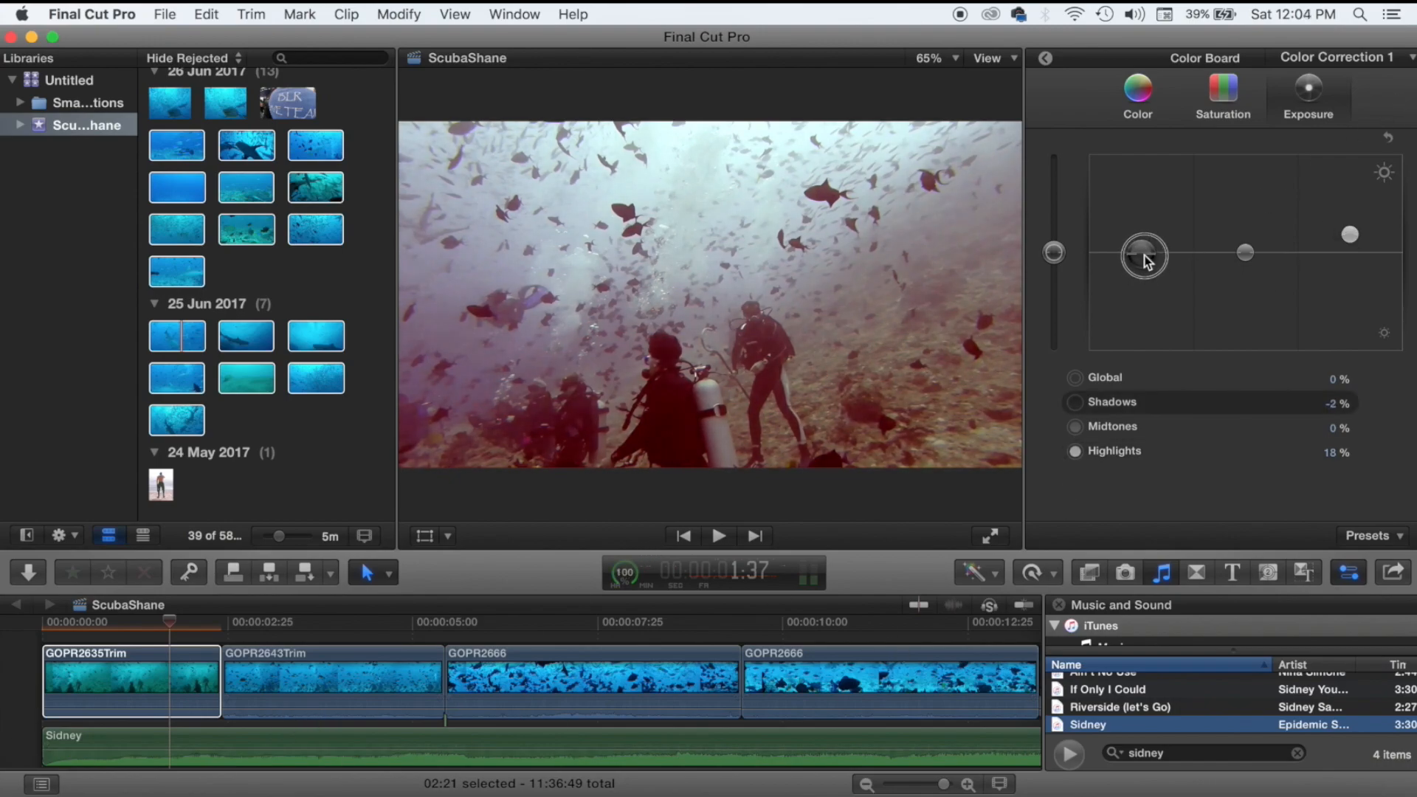
mouse_move(1246, 260)
mouse_down()
mouse_move(1244, 243)
mouse_move(1244, 257)
mouse_up()
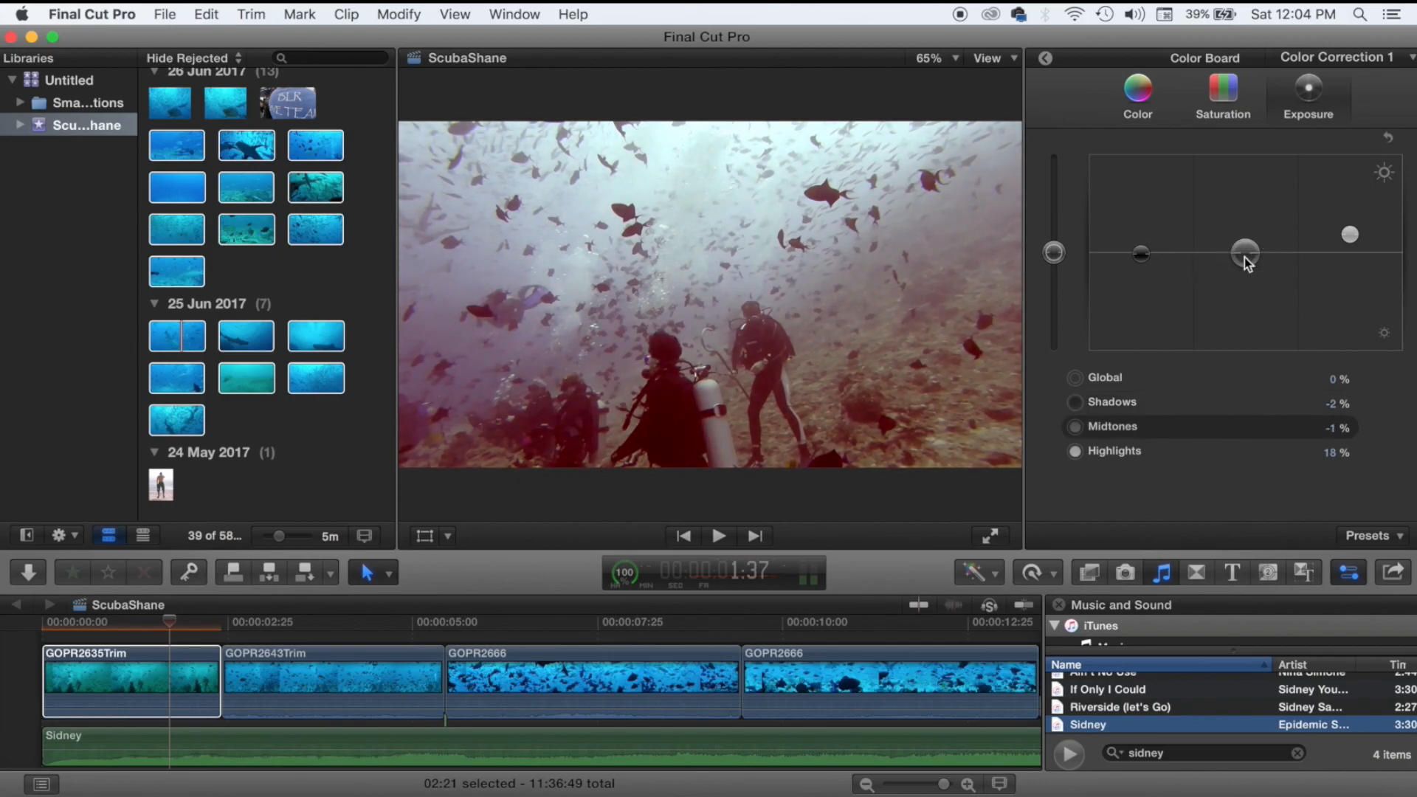
click(1223, 100)
Retint GOPR2635Trim's shadows to 202° at -5%, keeping midtones at 227° -5%.
click(1143, 110)
drag(1252, 268, 1171, 255)
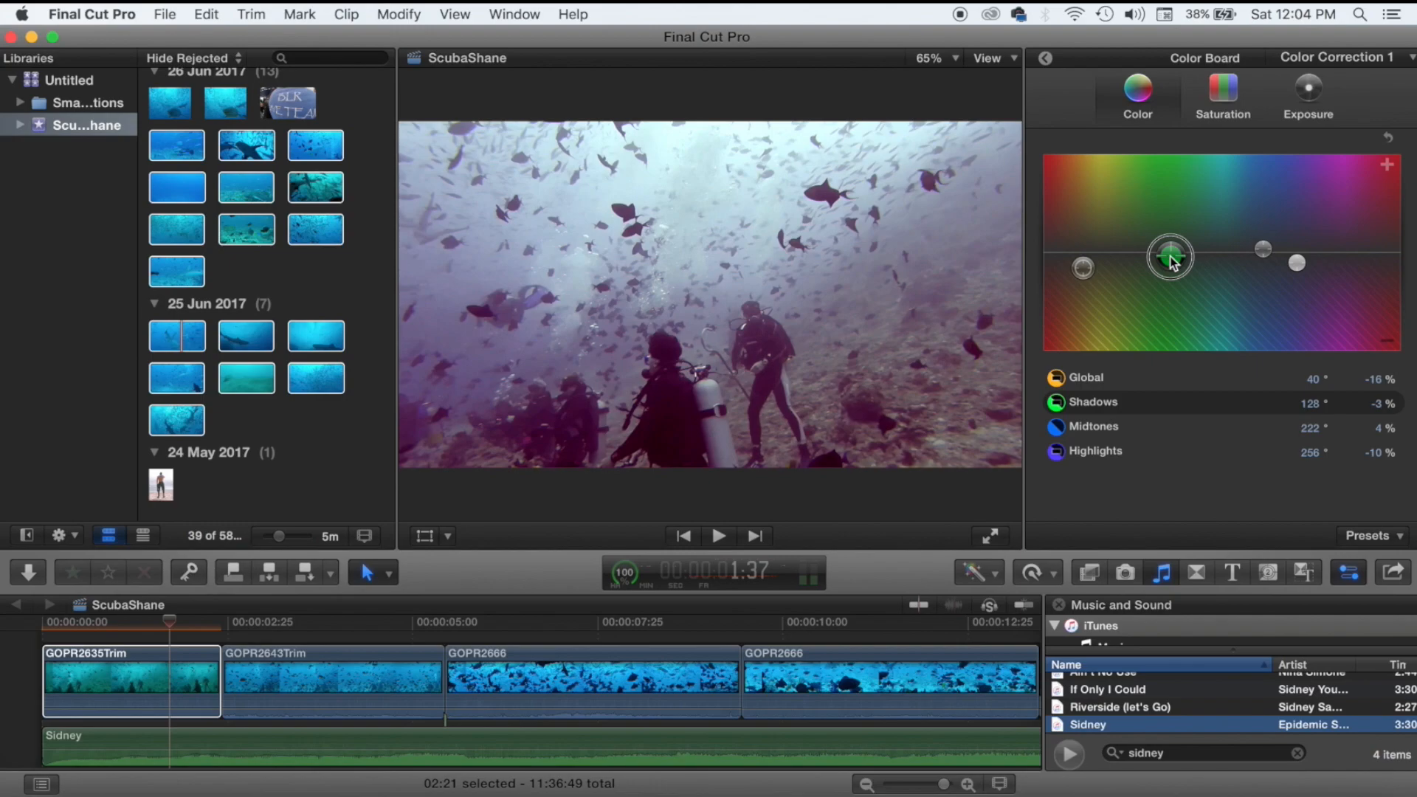
mouse_move(1173, 264)
mouse_down()
mouse_move(1140, 281)
mouse_move(1214, 282)
mouse_move(1273, 242)
mouse_move(1278, 260)
mouse_move(1316, 255)
mouse_move(1167, 268)
mouse_up()
drag(1125, 265, 1268, 259)
key(space)
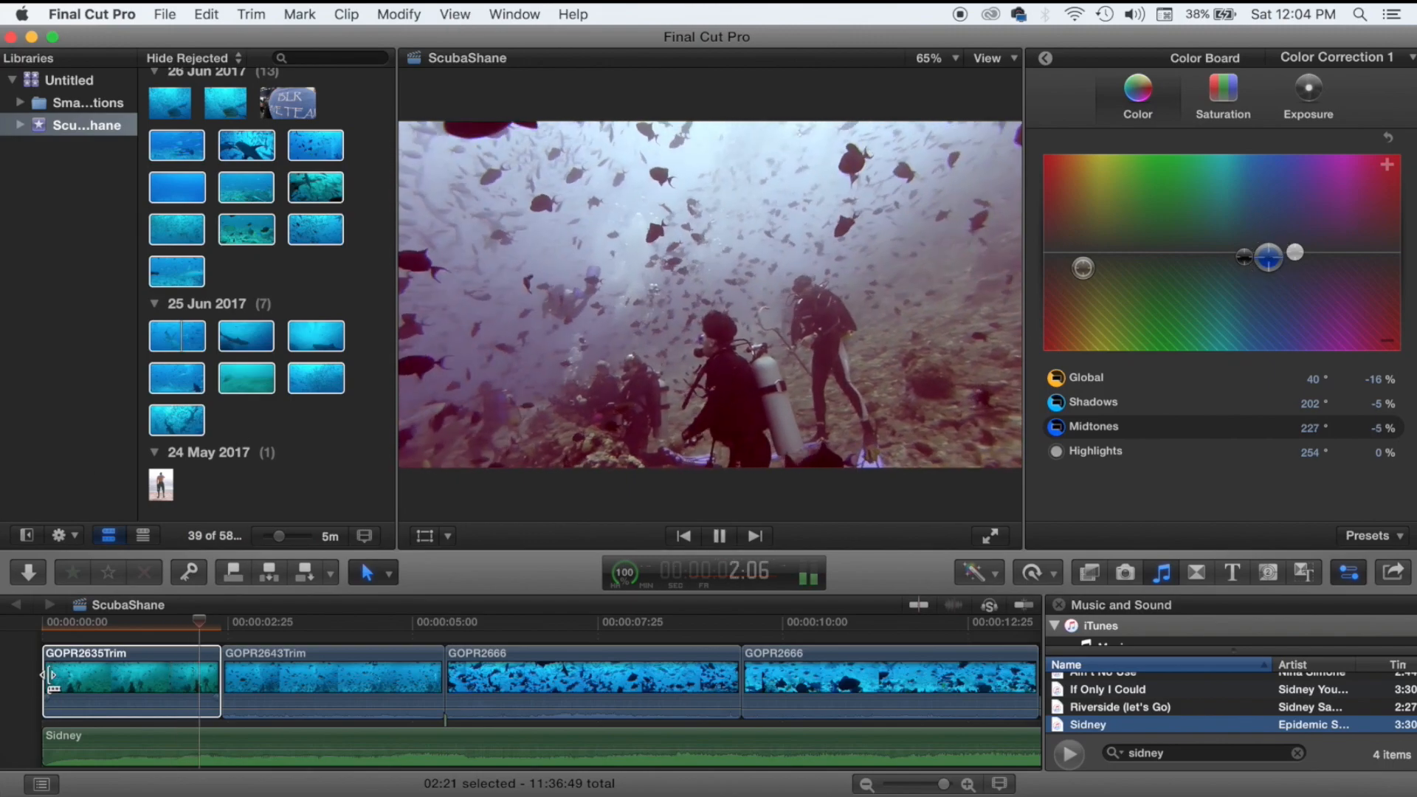
click(19, 668)
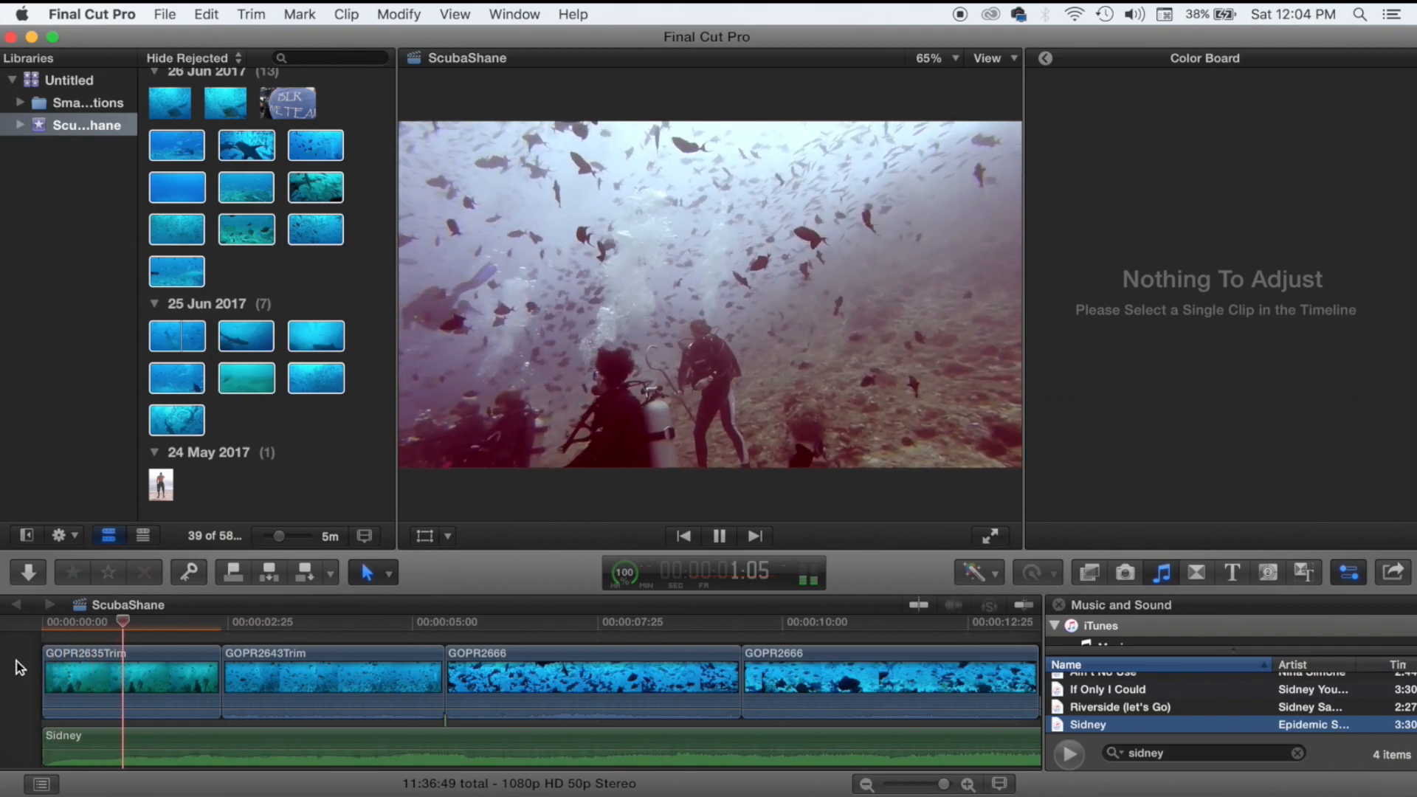
key(space)
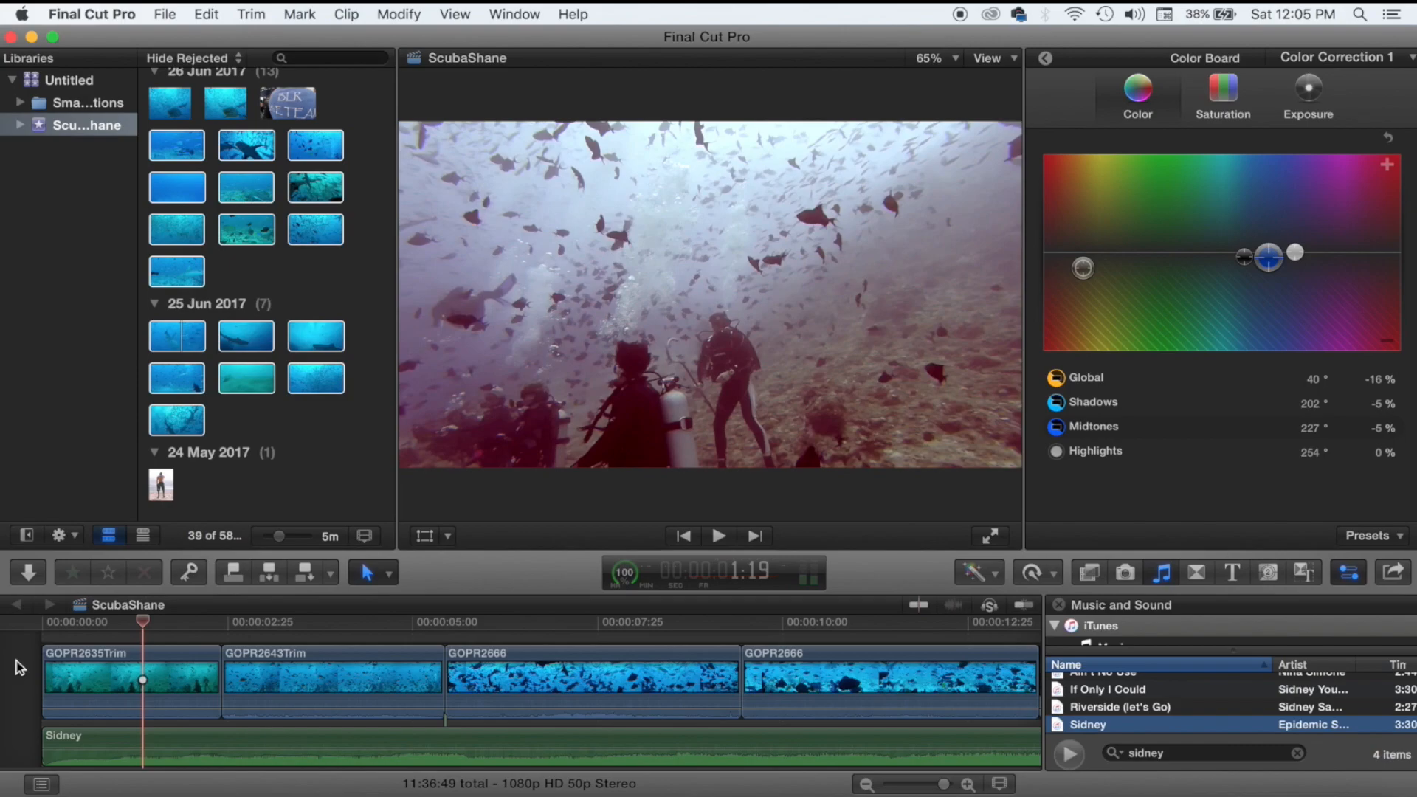
key(Home)
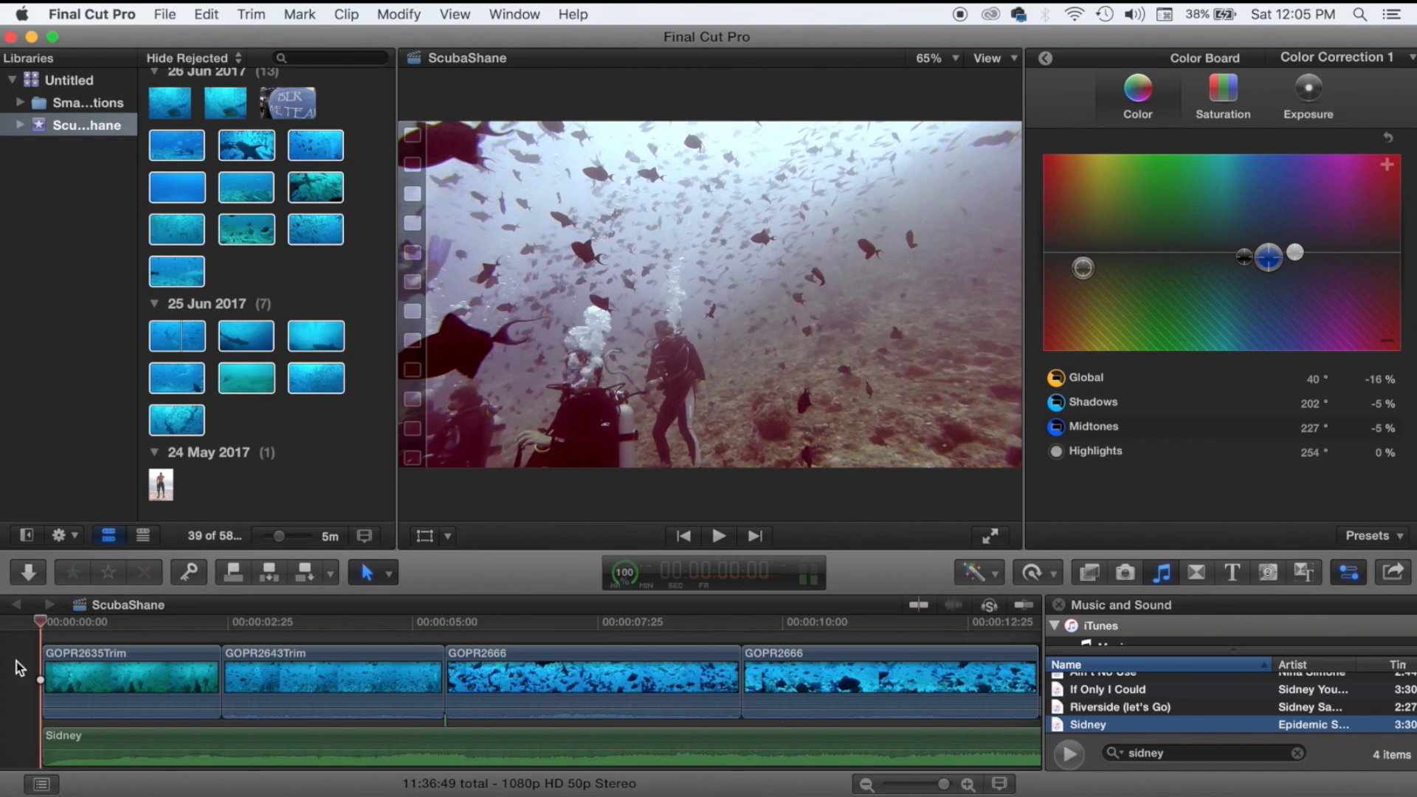
scroll(16, 662, up, 3)
click(55, 655)
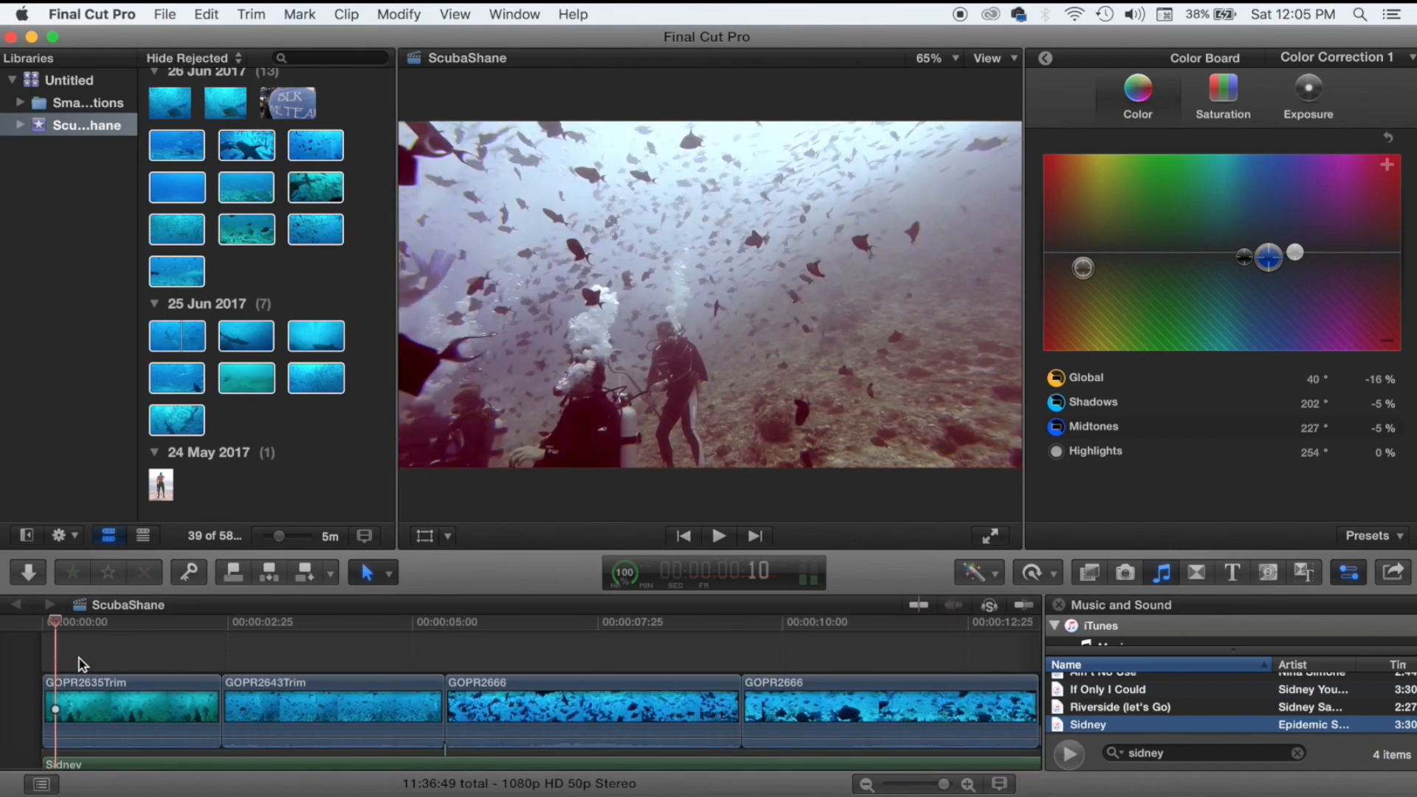
drag(41, 659, 228, 654)
key(space)
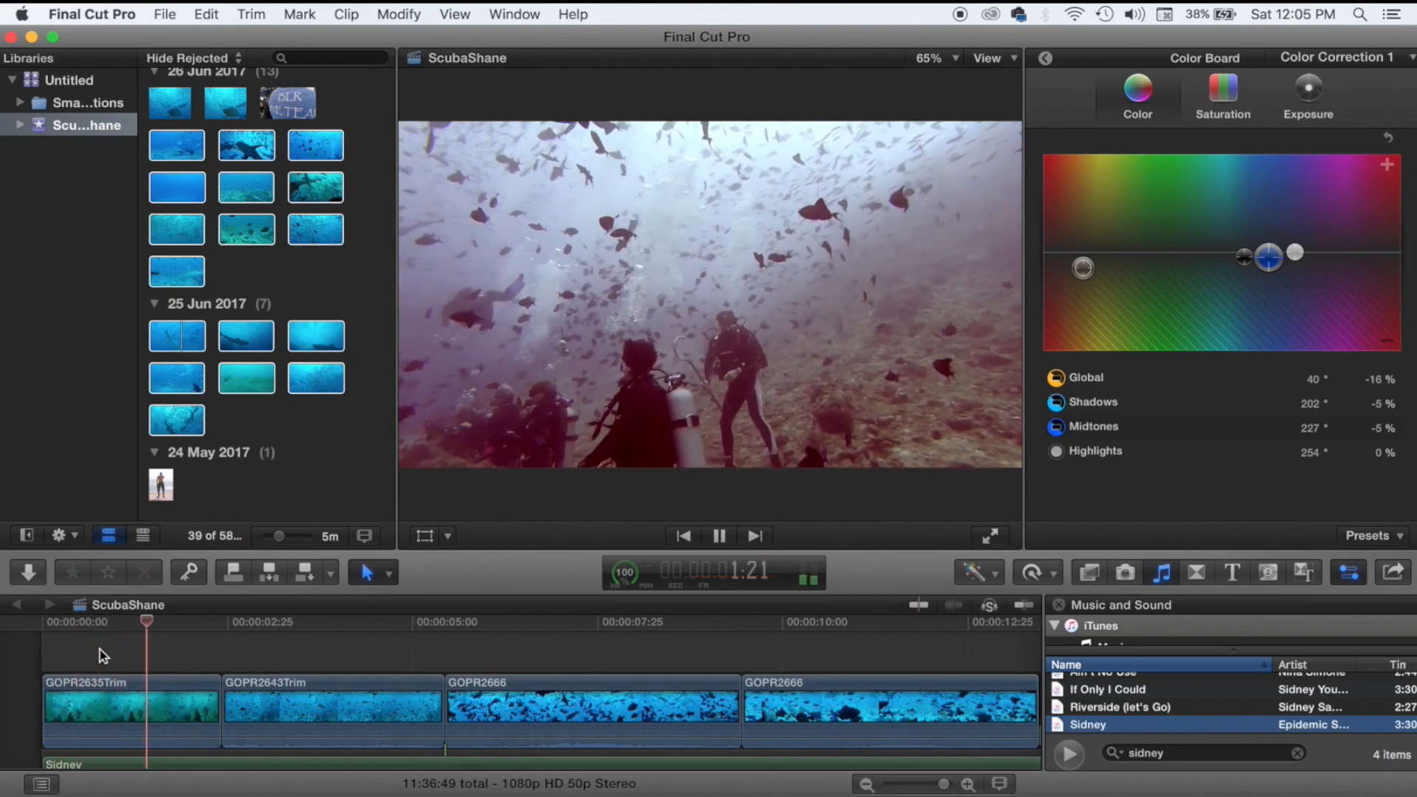
click(82, 641)
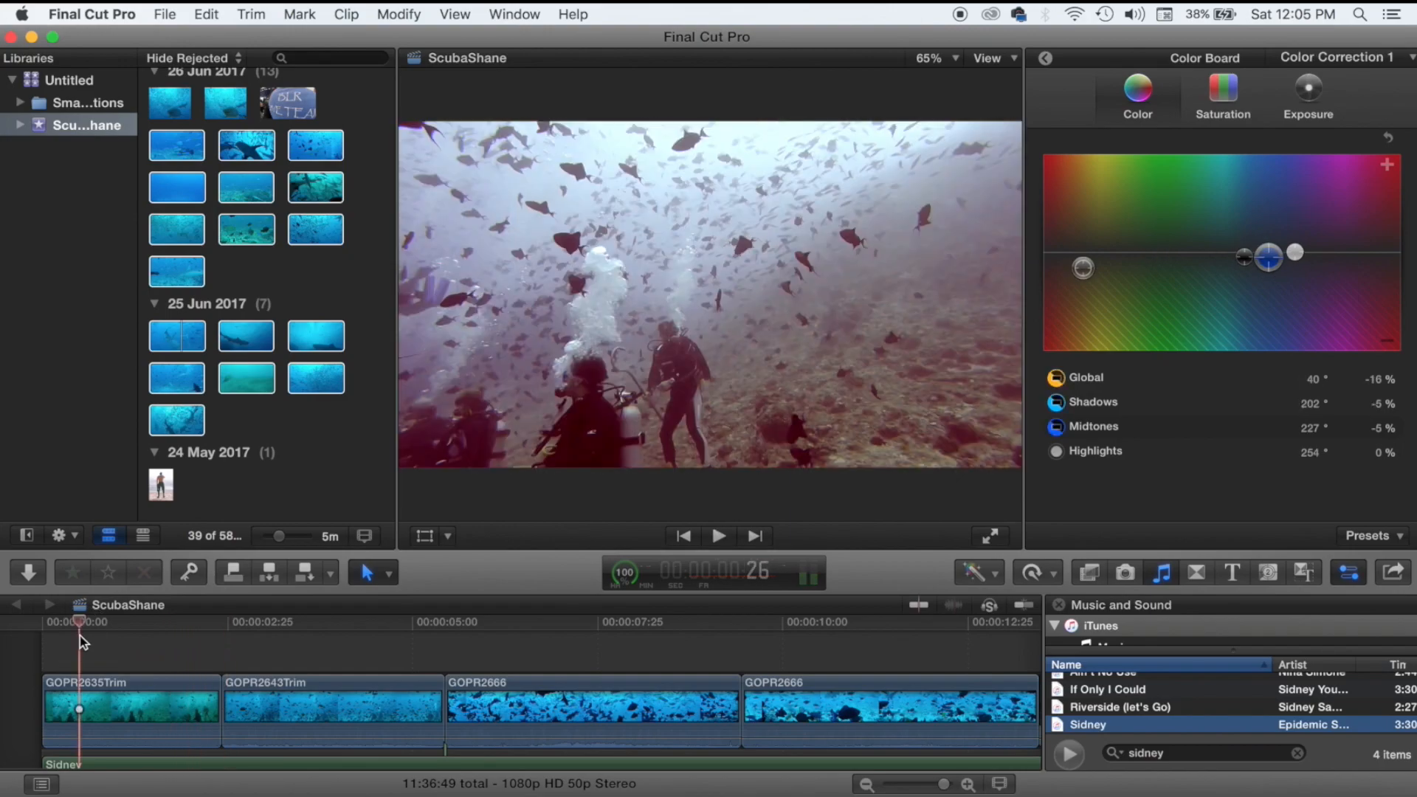
click(97, 682)
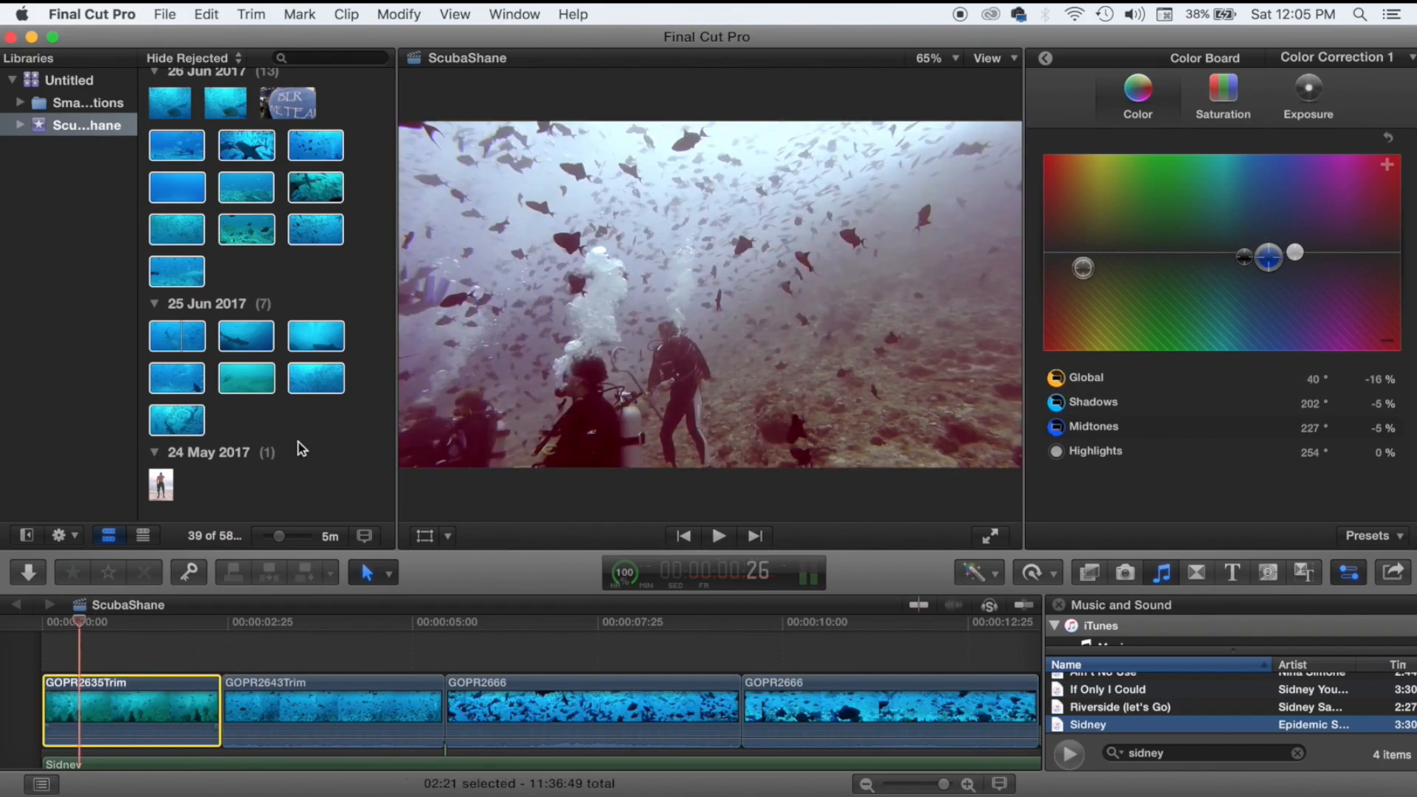
Enable Automatic stabilization (Smoothing 1.0) on GOPR2635Trim, then return the playhead to the start.
click(1048, 57)
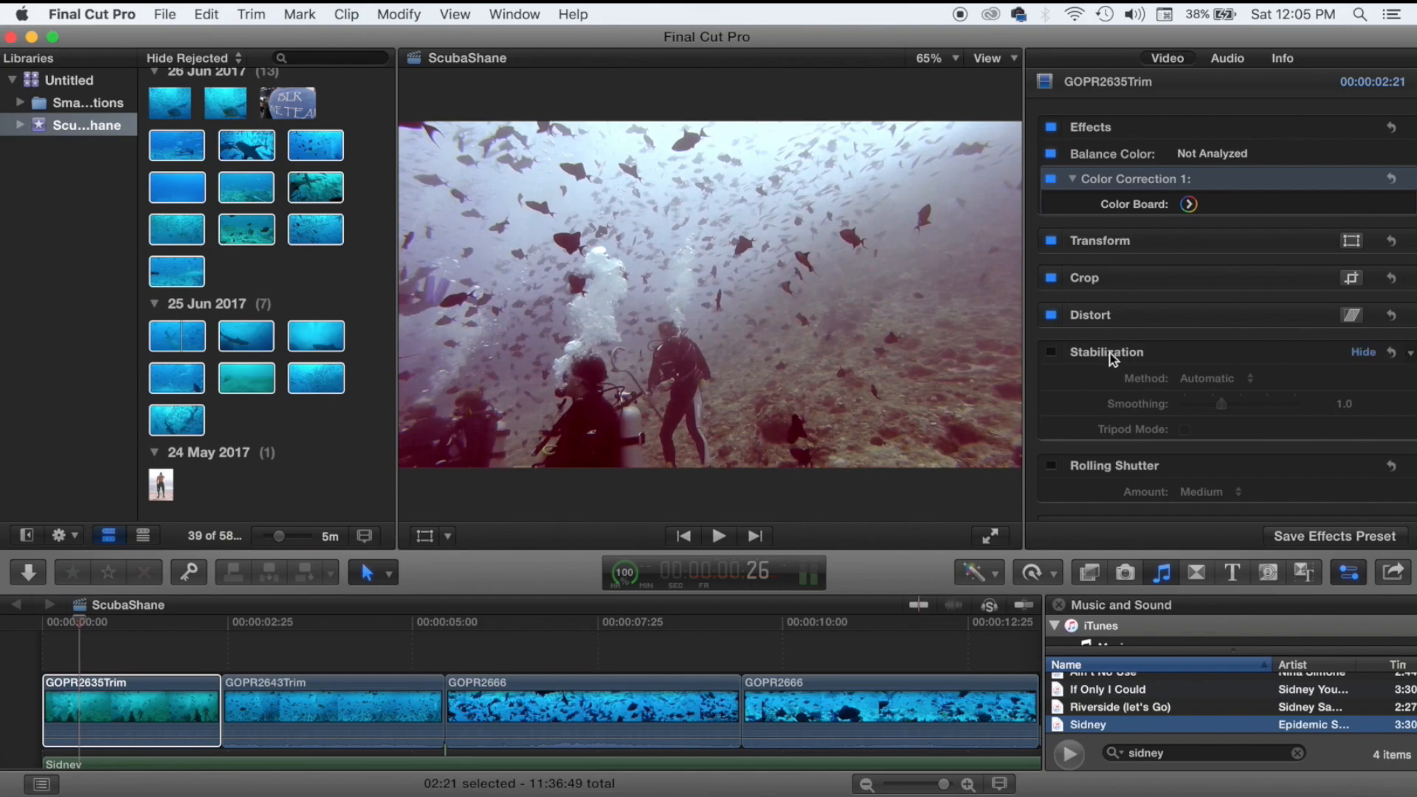
click(1051, 353)
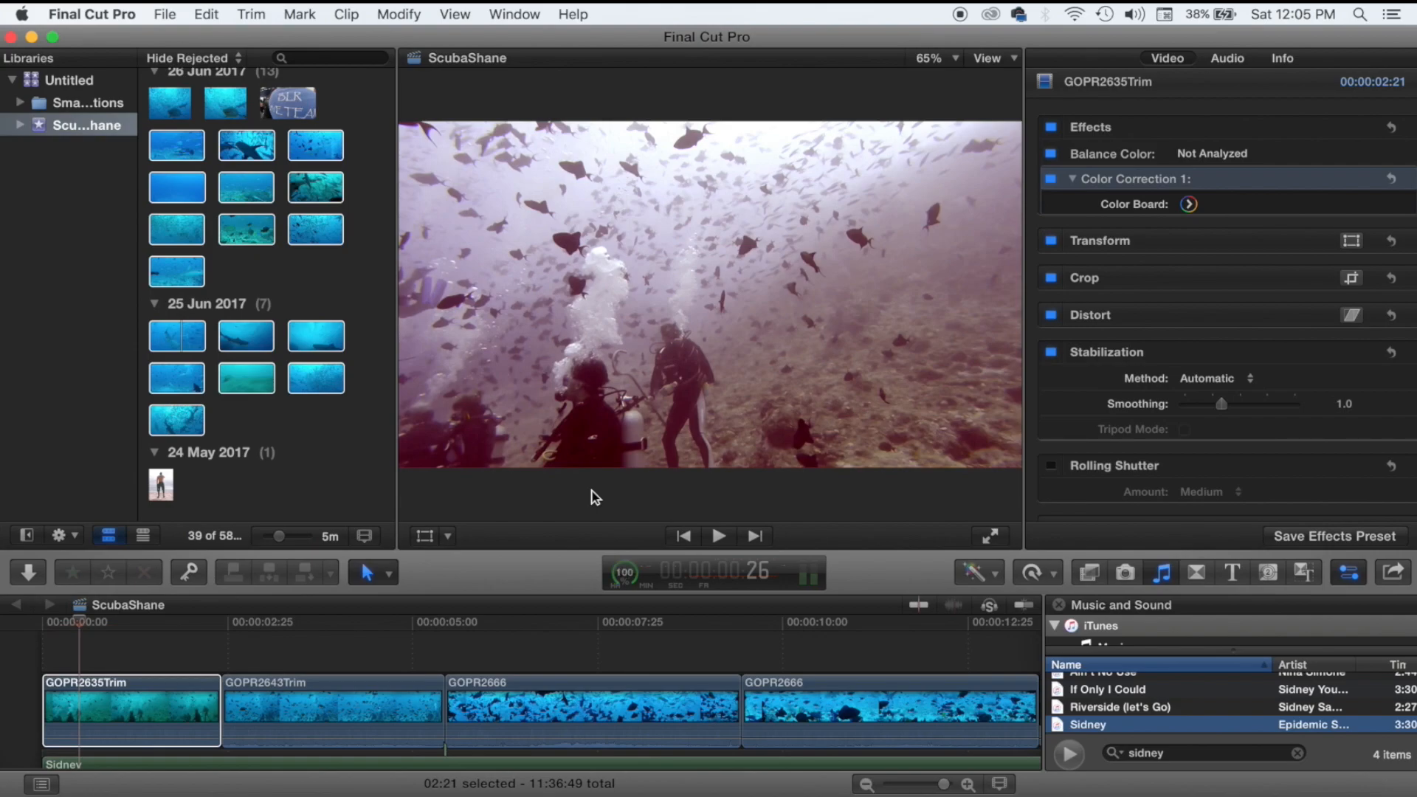
click(34, 666)
key(Home)
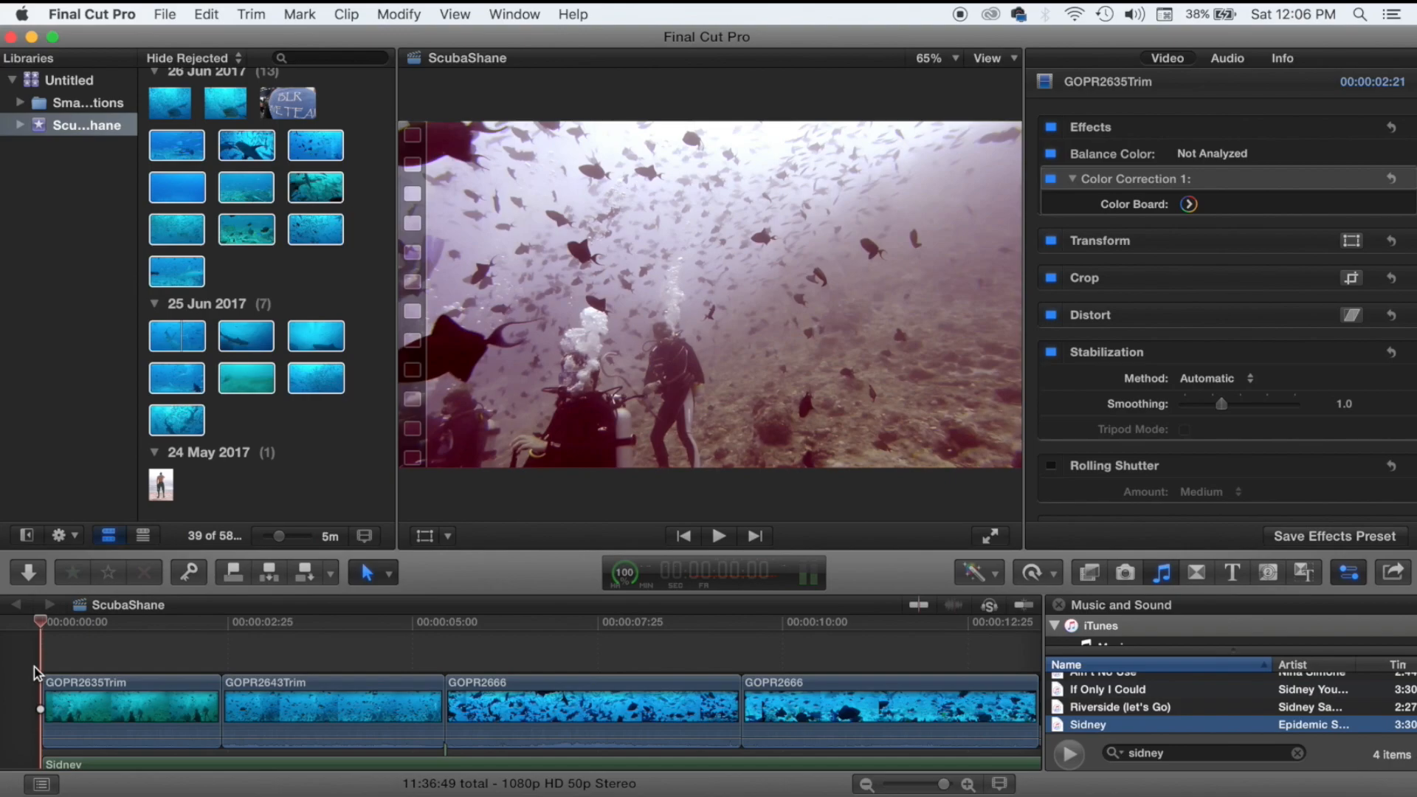
Play through the stabilized first clip and into GOPR2643Trim to review it.
key(space)
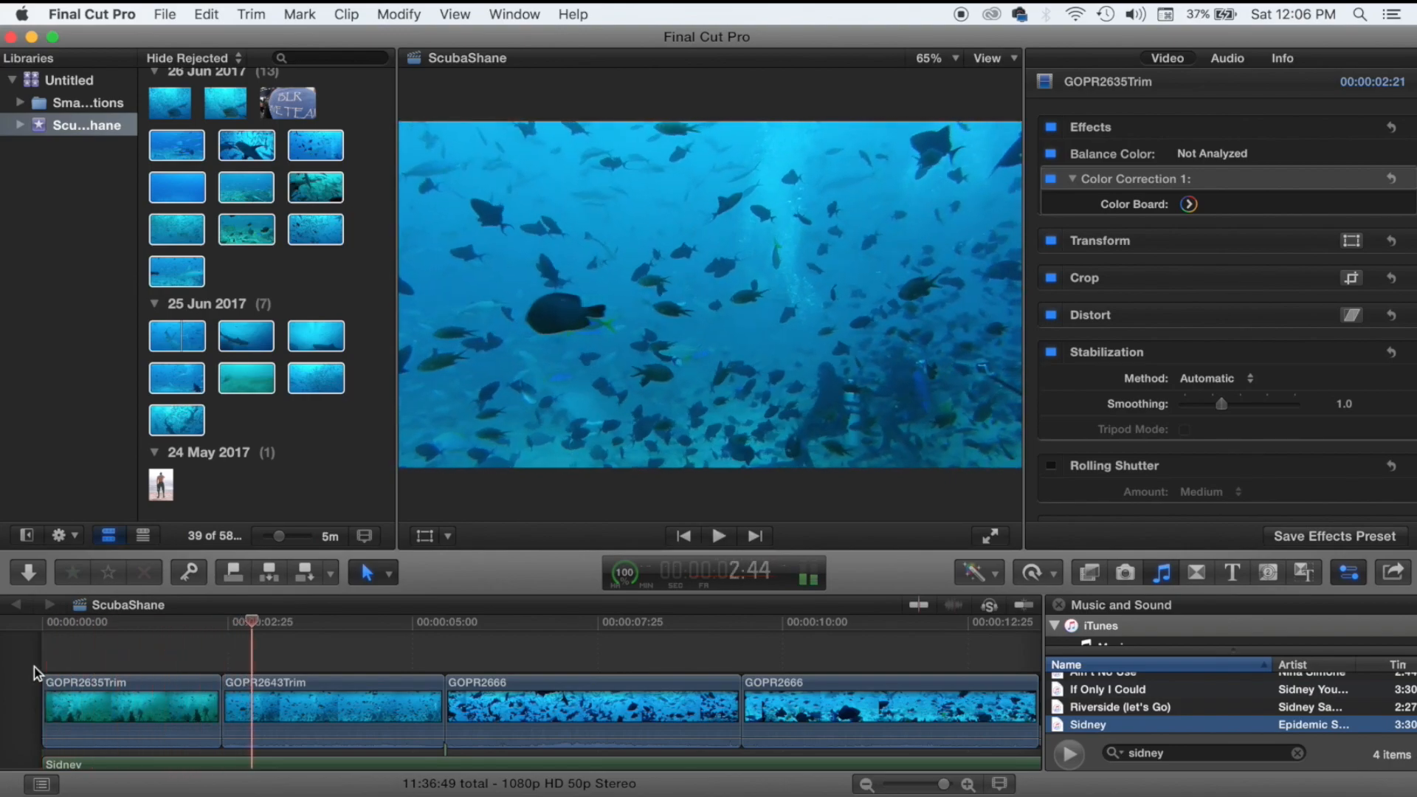
key(space)
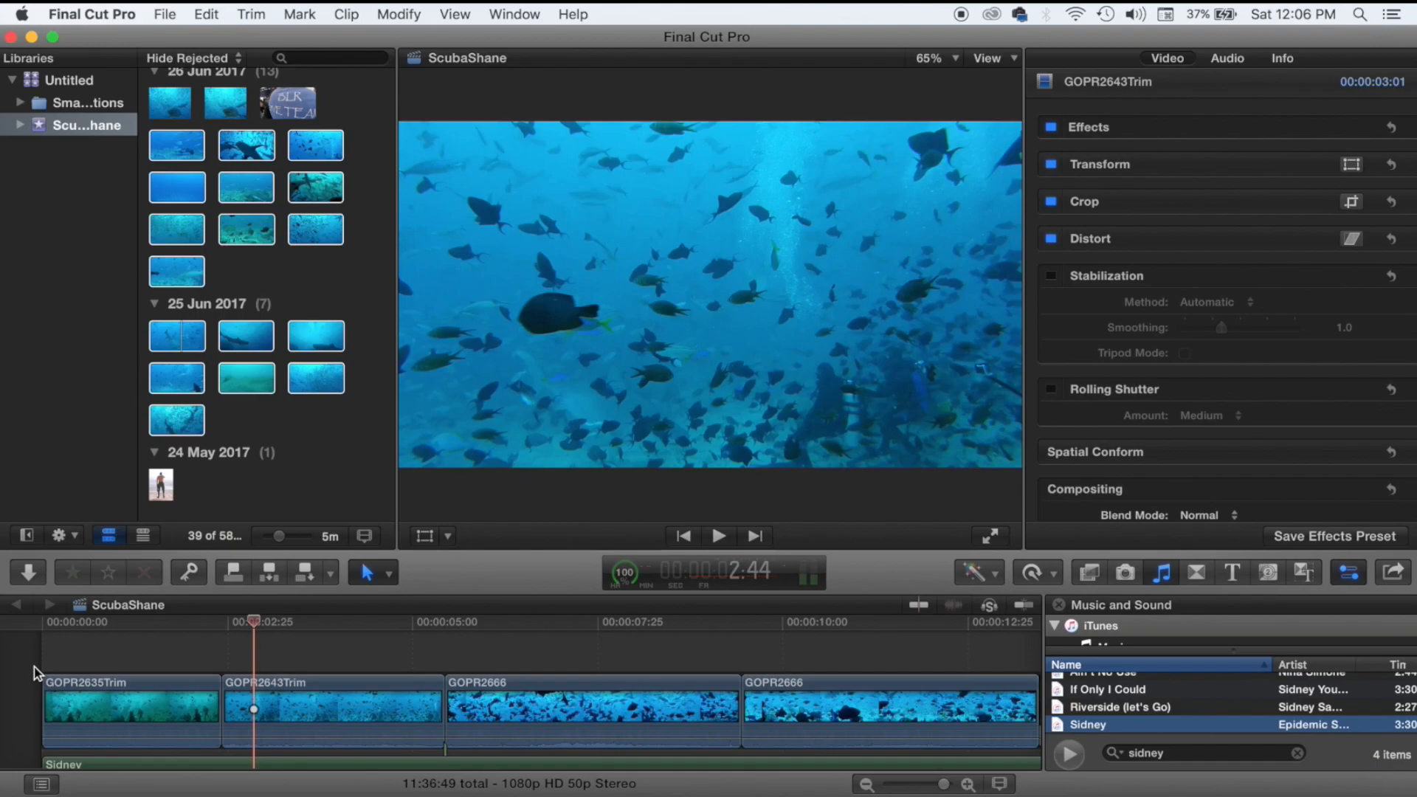
click(141, 660)
drag(186, 662, 245, 659)
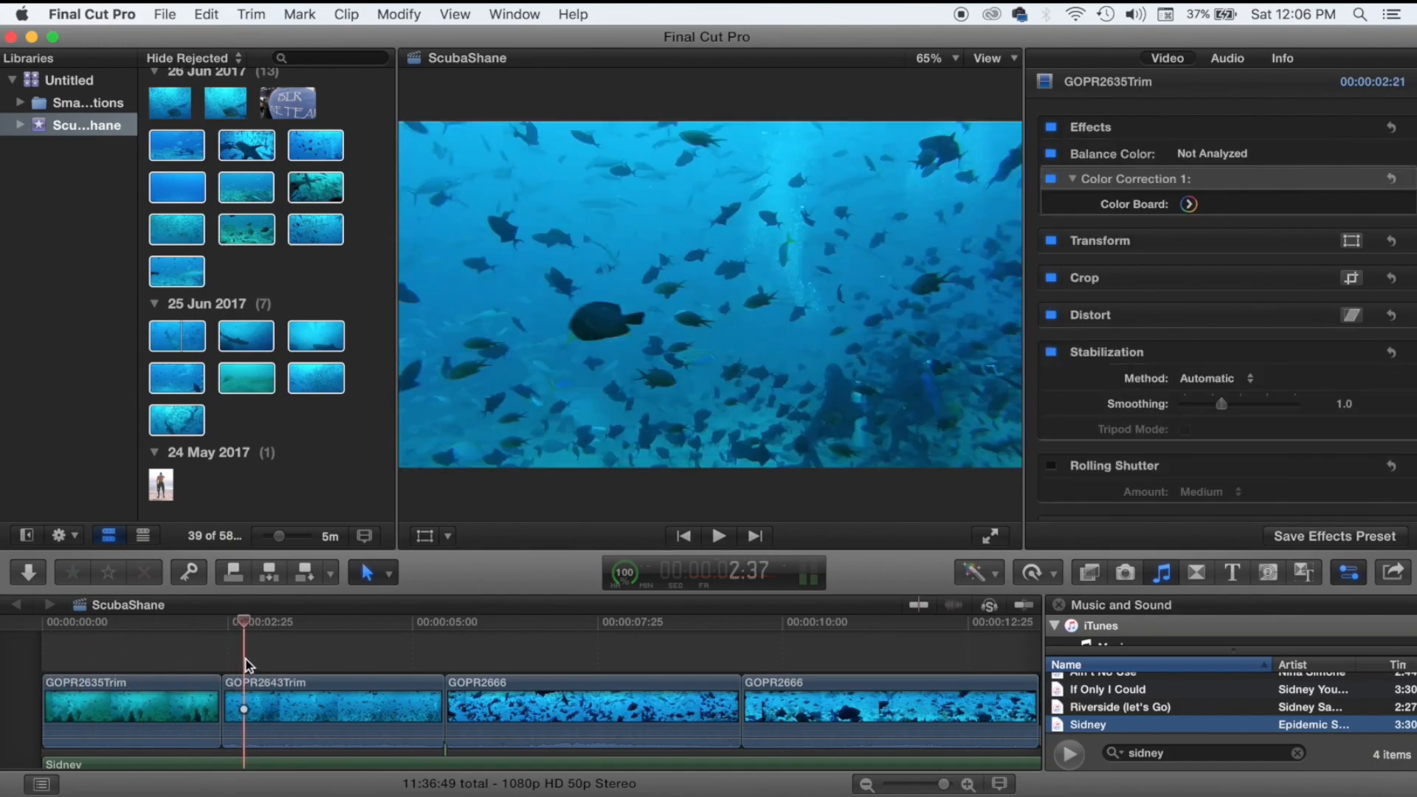
key(space)
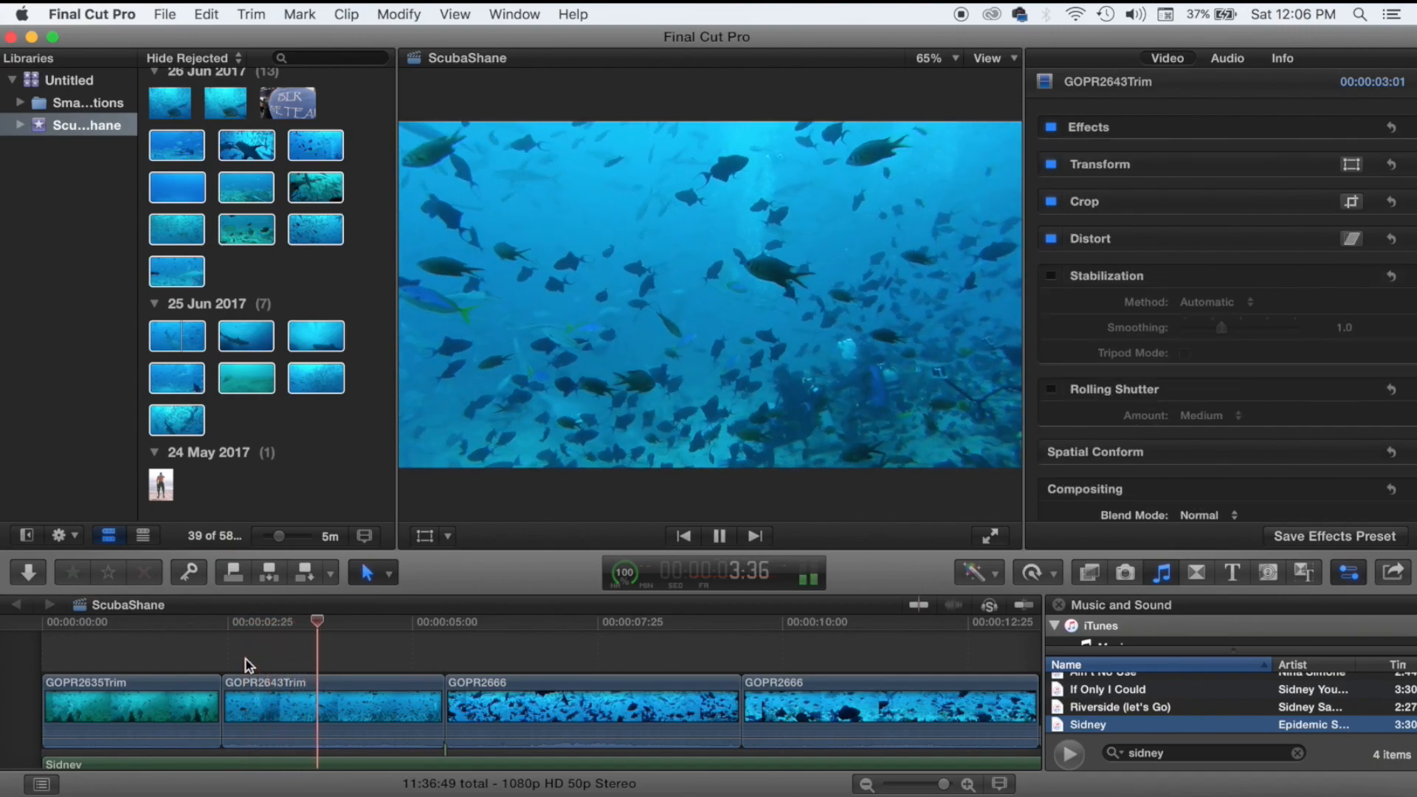
key(space)
Apply Balance Color to GOPR2643Trim and play back the balanced clip.
click(261, 676)
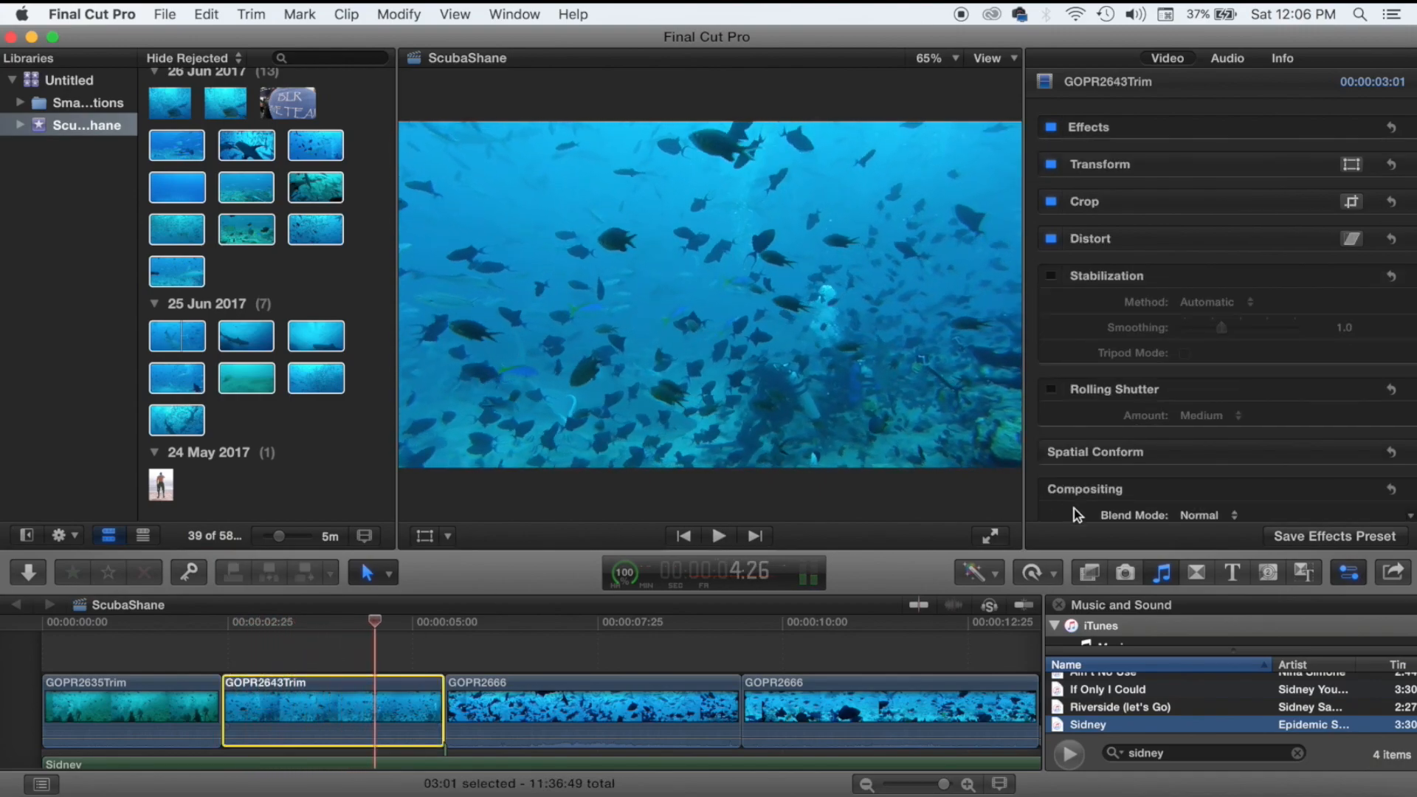
click(979, 573)
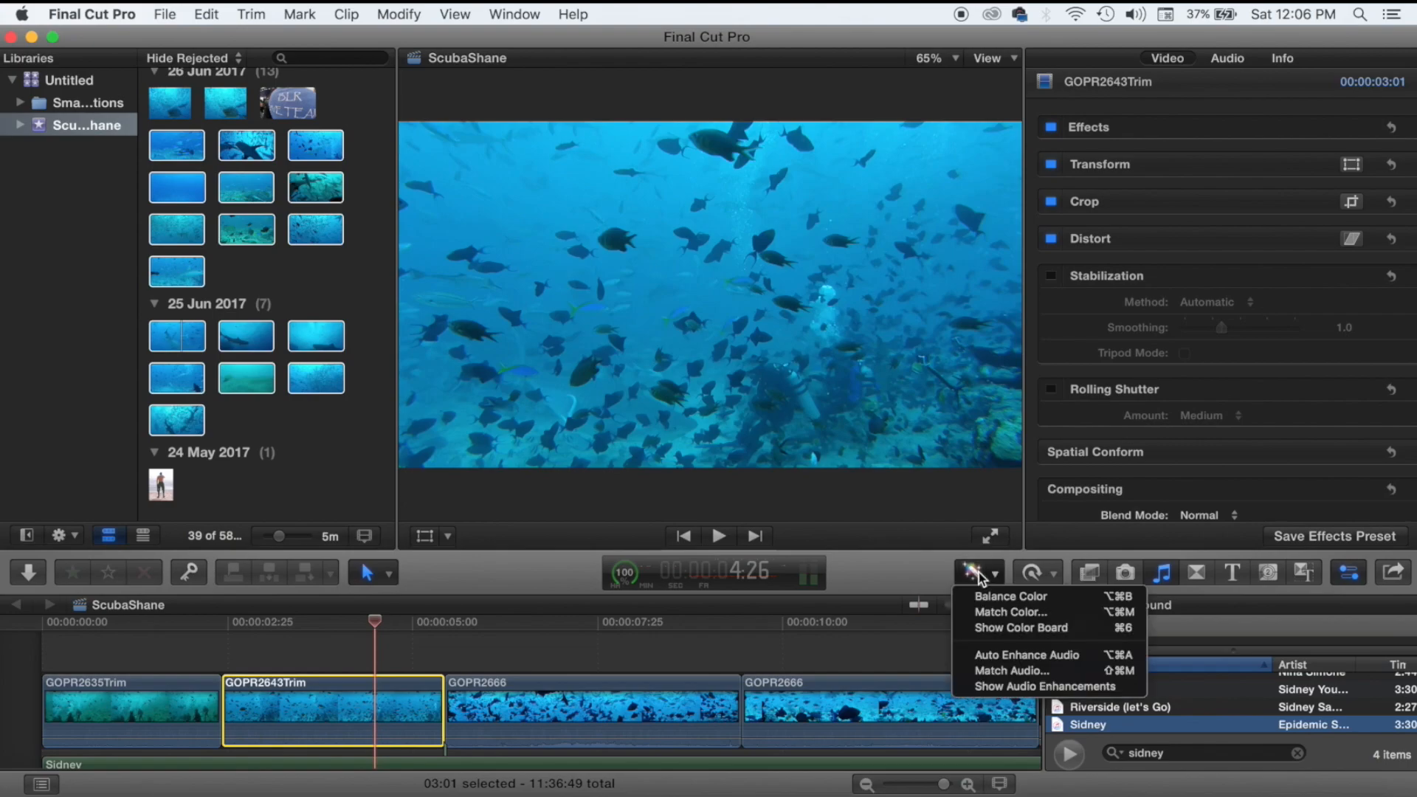
click(982, 595)
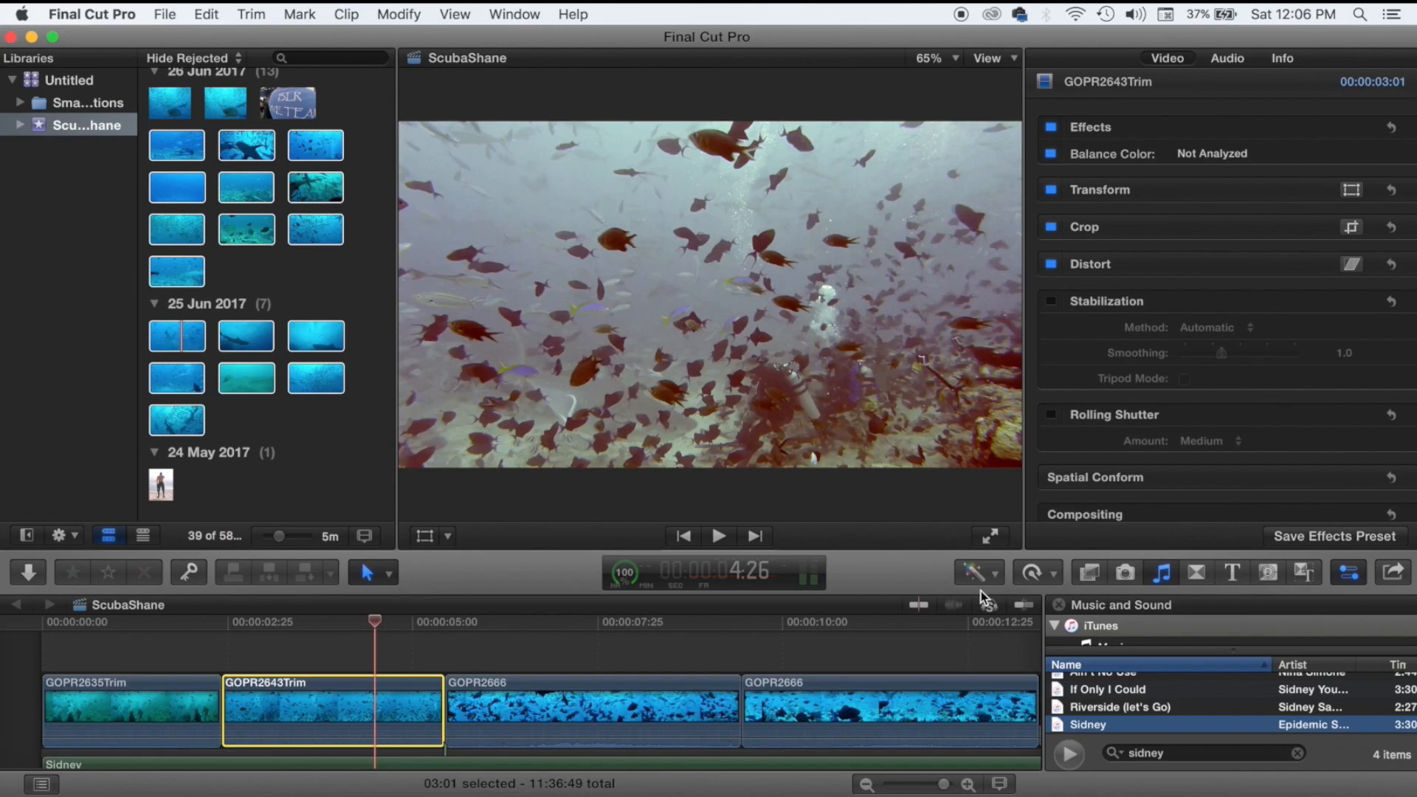
click(254, 651)
key(space)
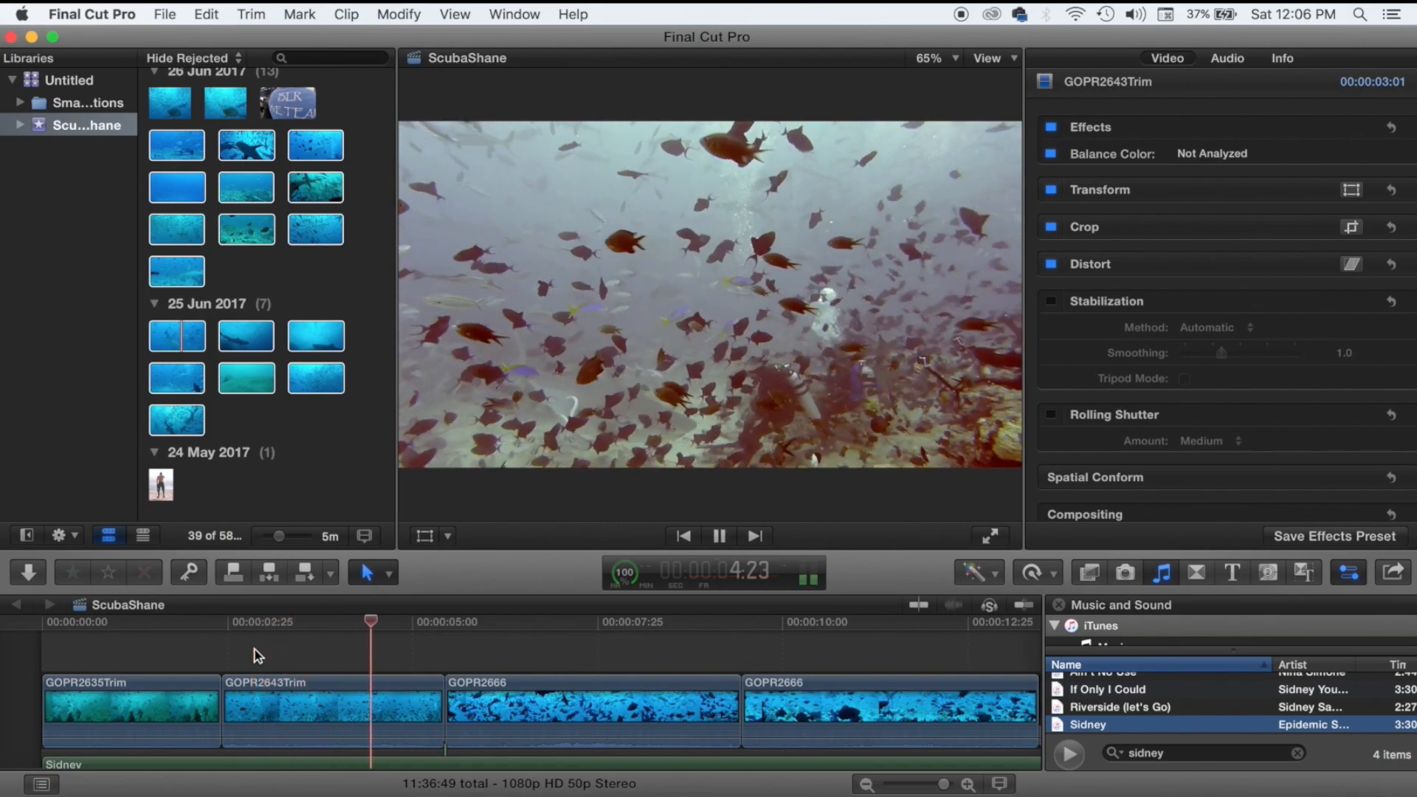
Move the playhead into the first GOPR2666 clip and play it to check its blue cast.
key(space)
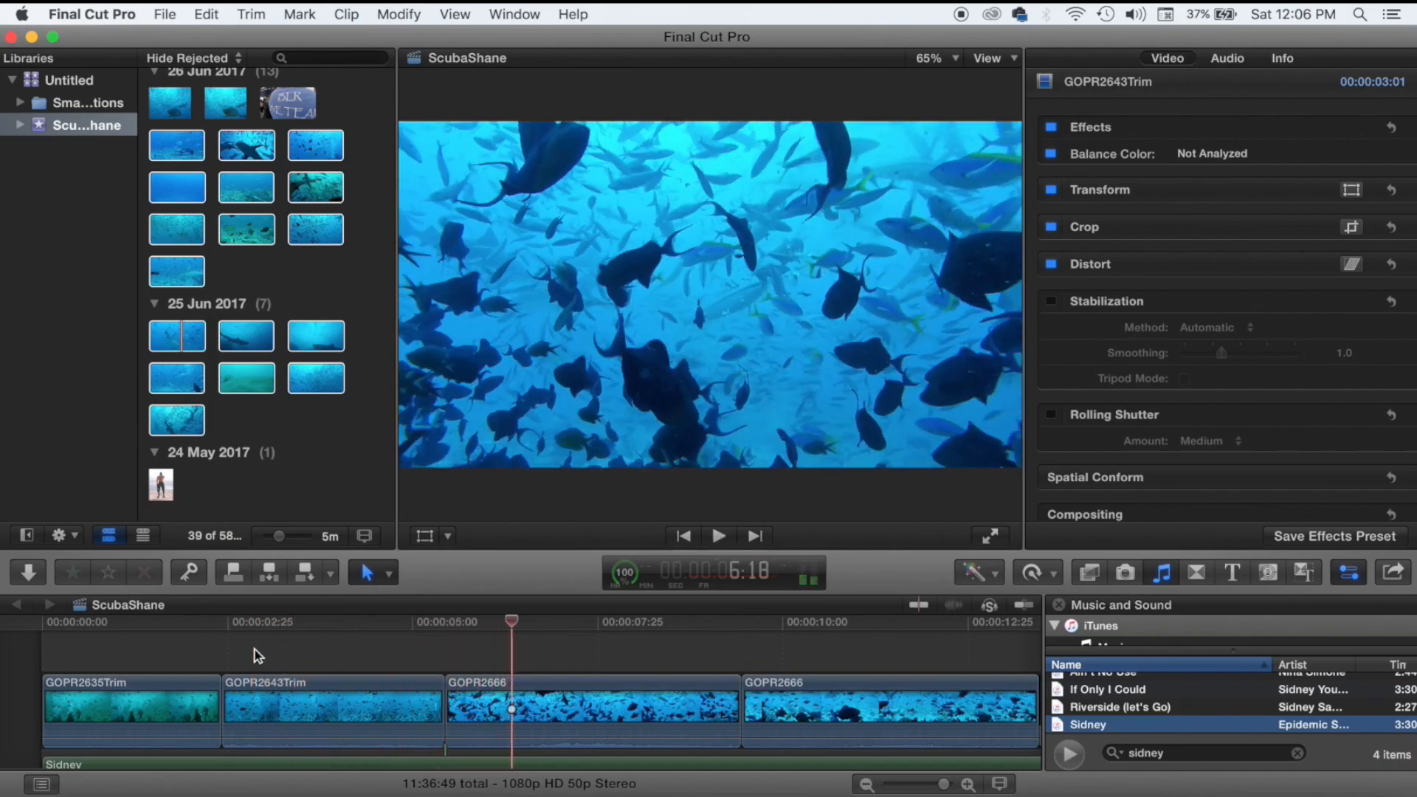
click(427, 647)
click(472, 653)
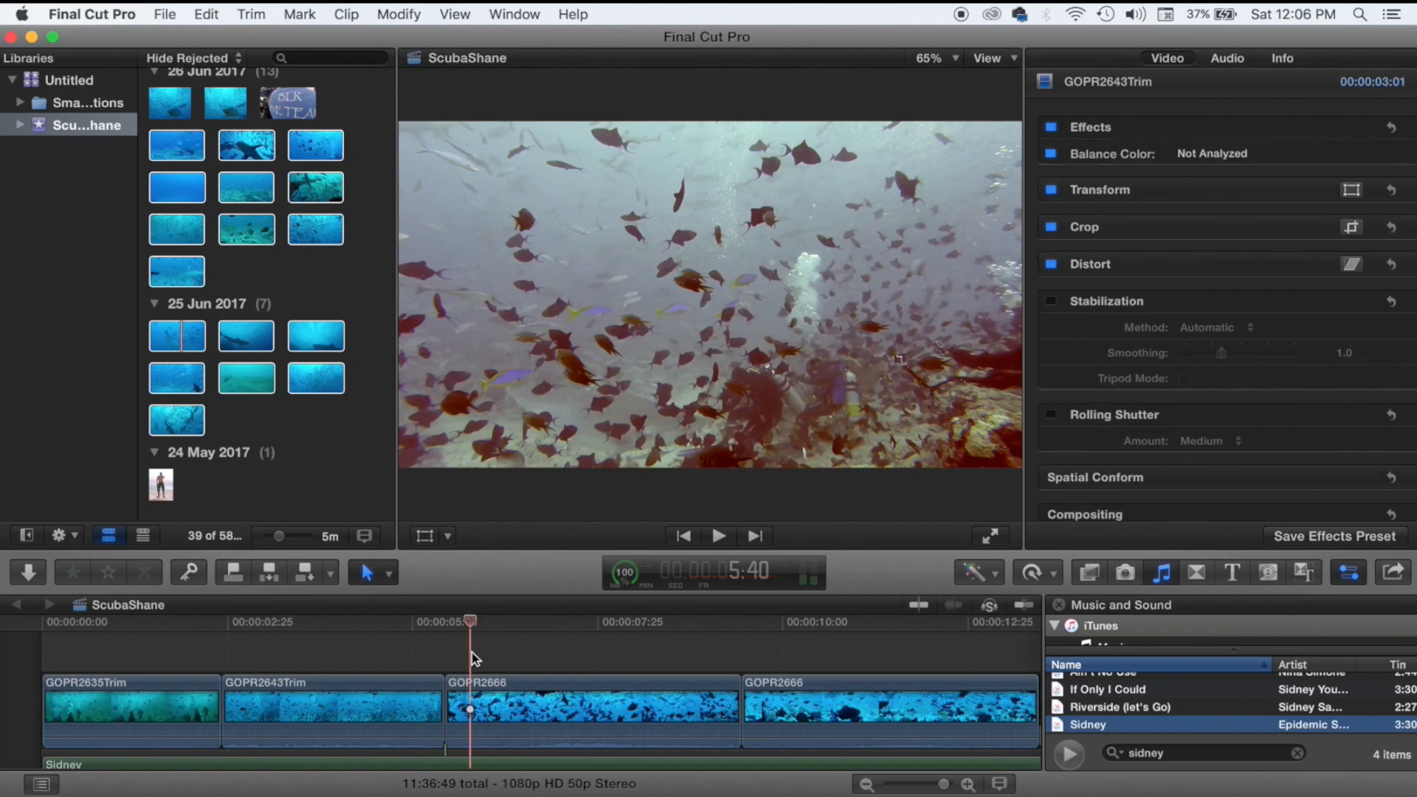
click(412, 666)
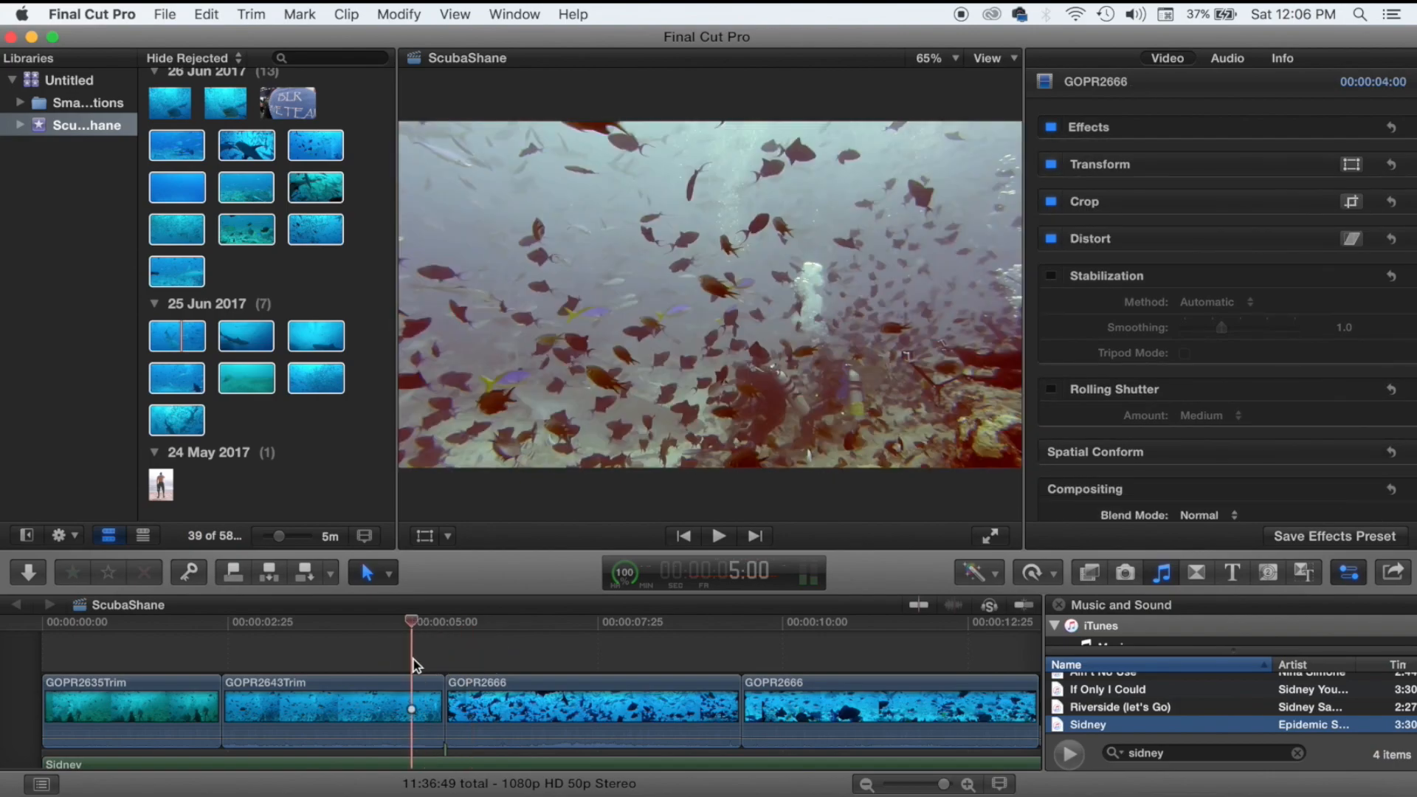
click(503, 666)
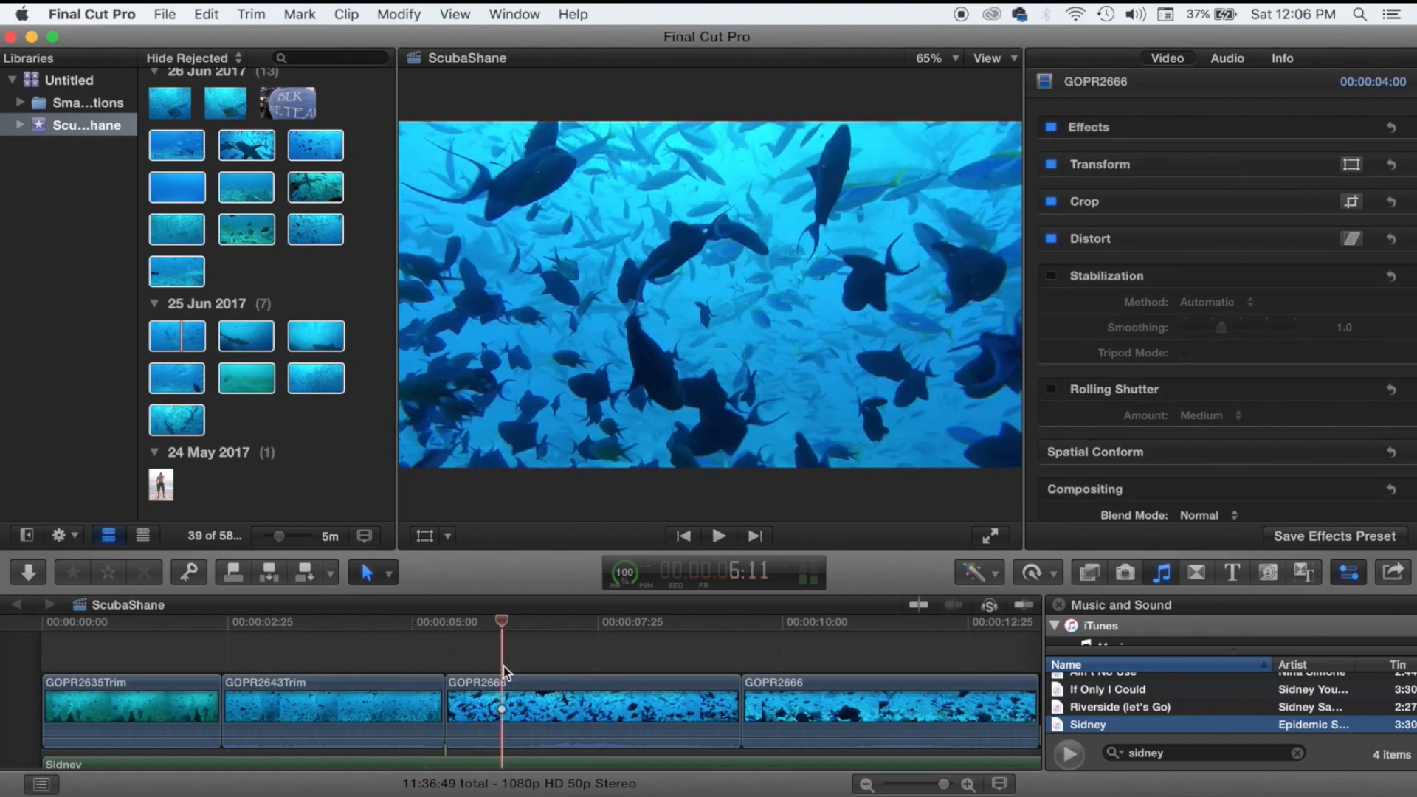
key(space)
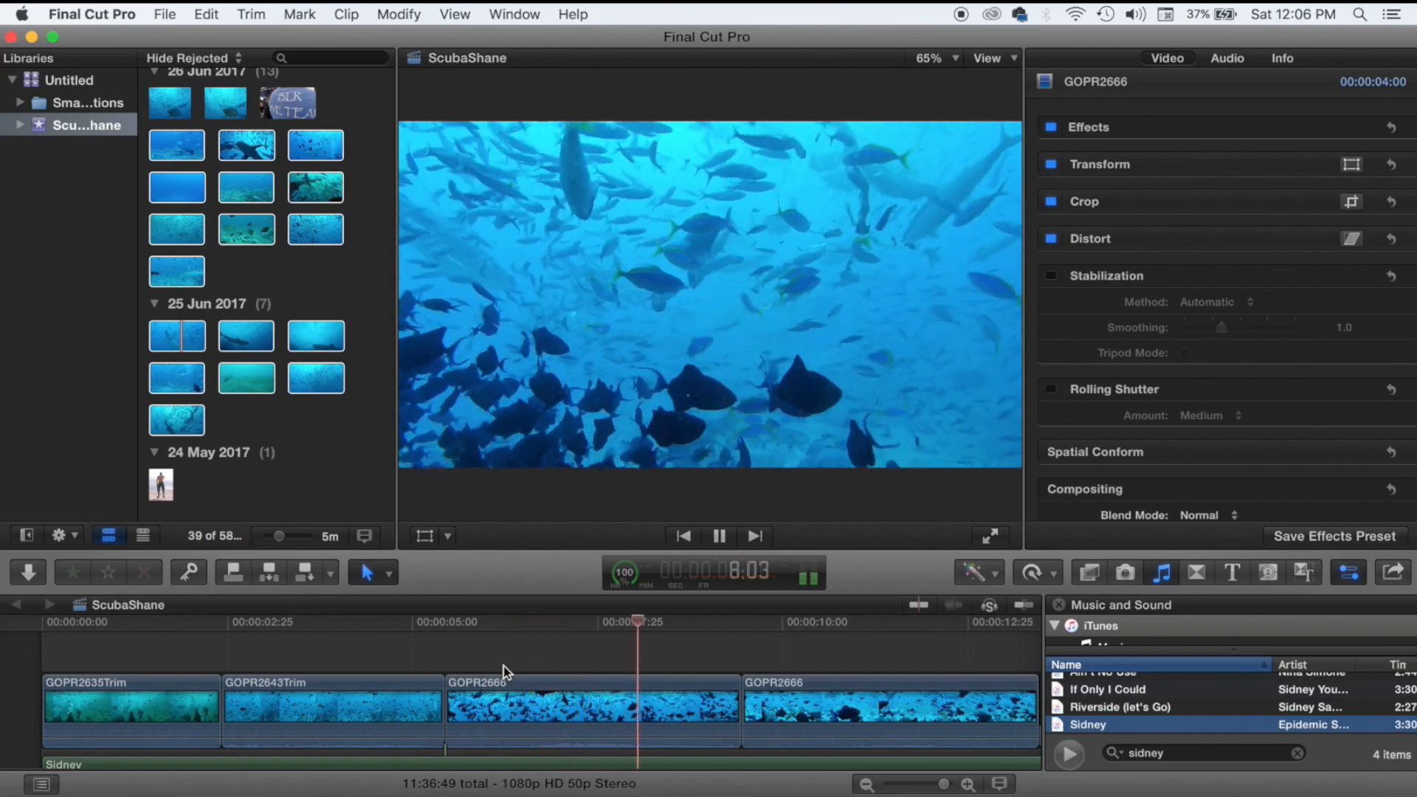
key(space)
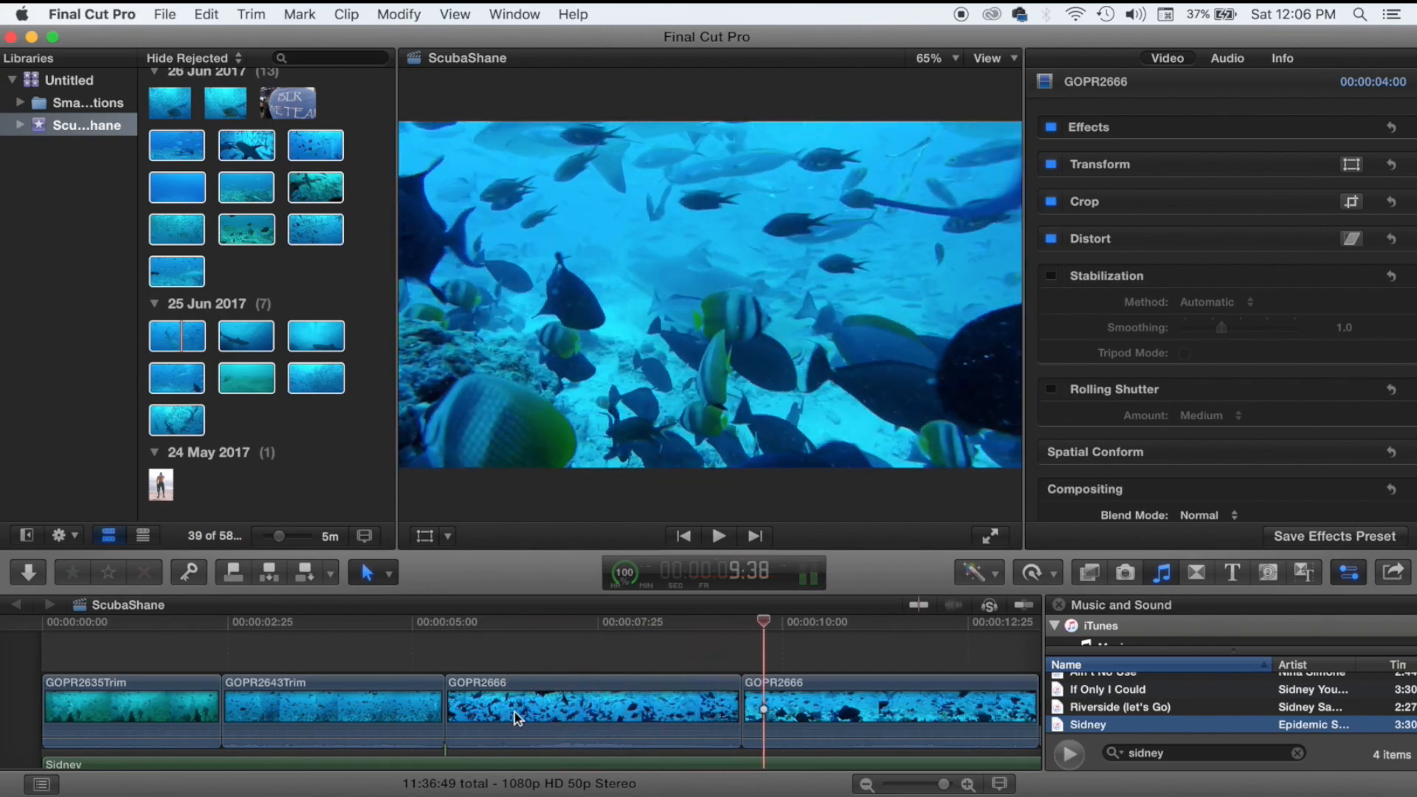
Apply Balance Color to the first GOPR2666 clip and play back the result.
click(512, 704)
click(993, 573)
click(990, 591)
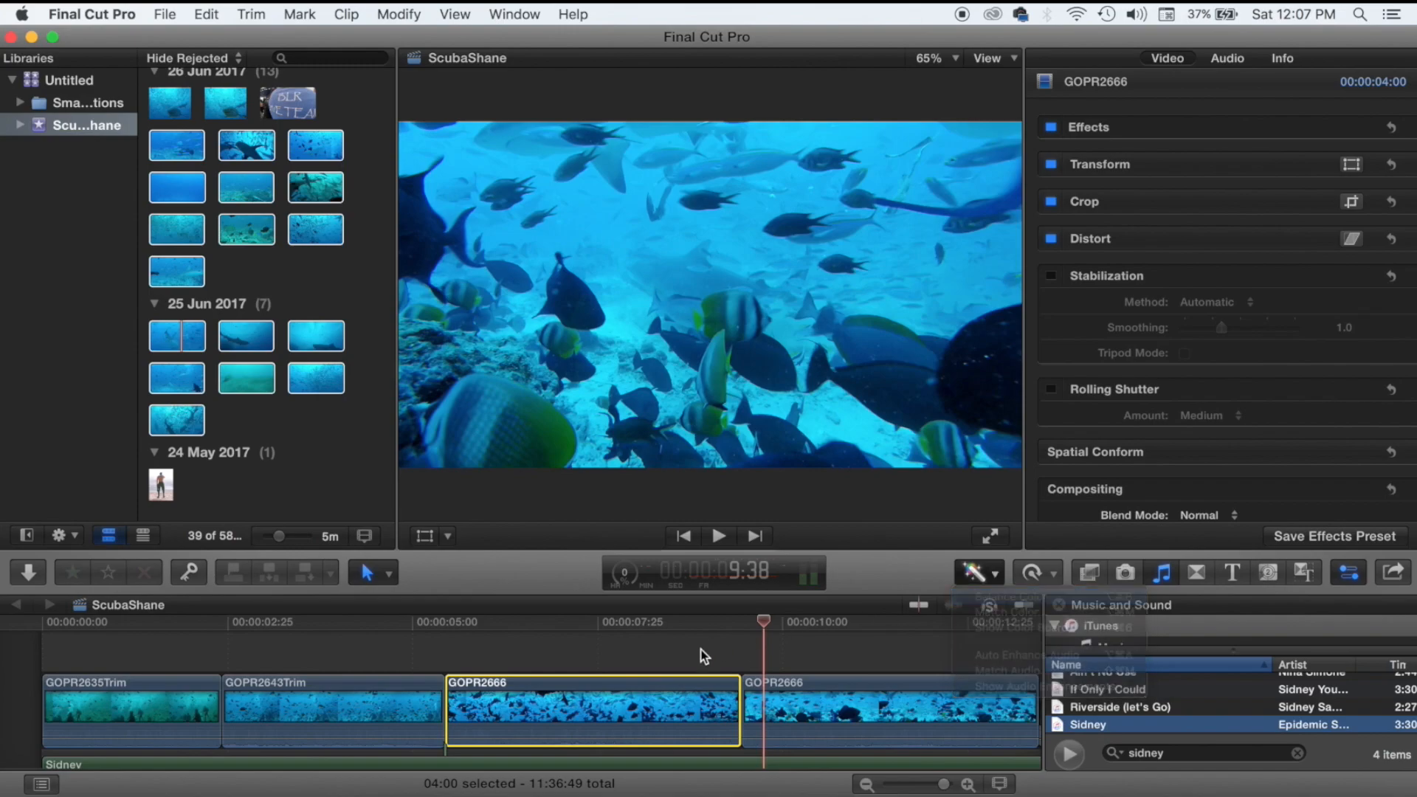
click(622, 662)
key(super+4)
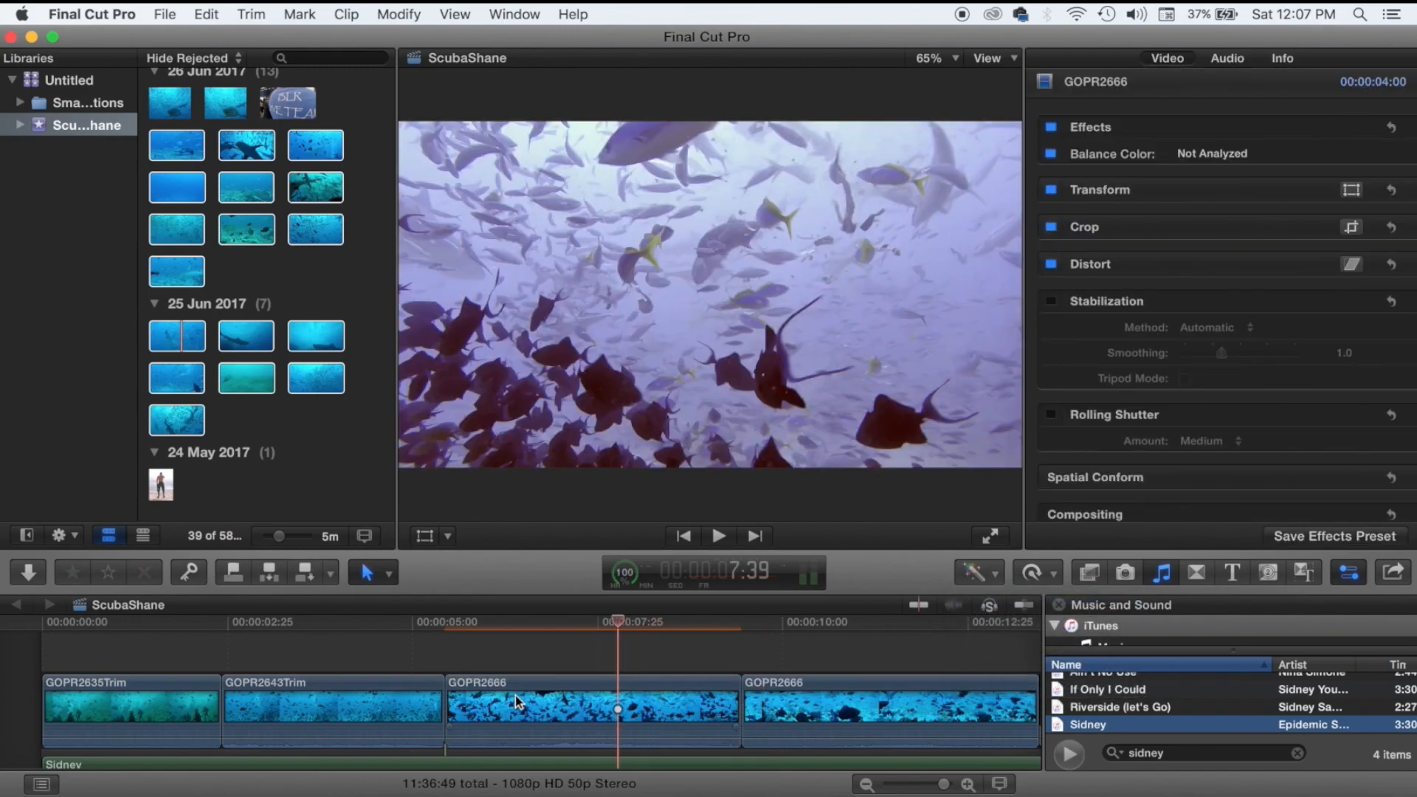
click(486, 662)
key(space)
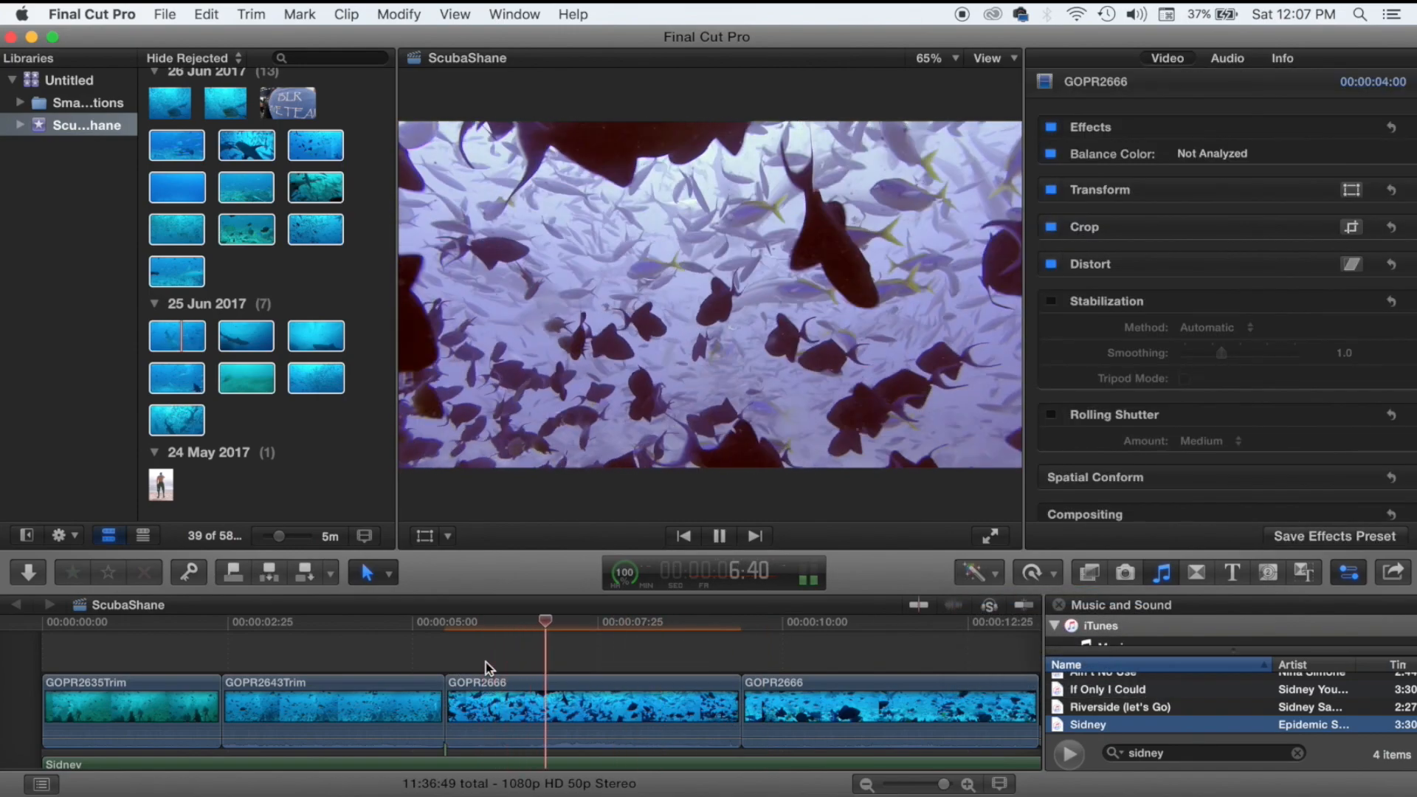
key(space)
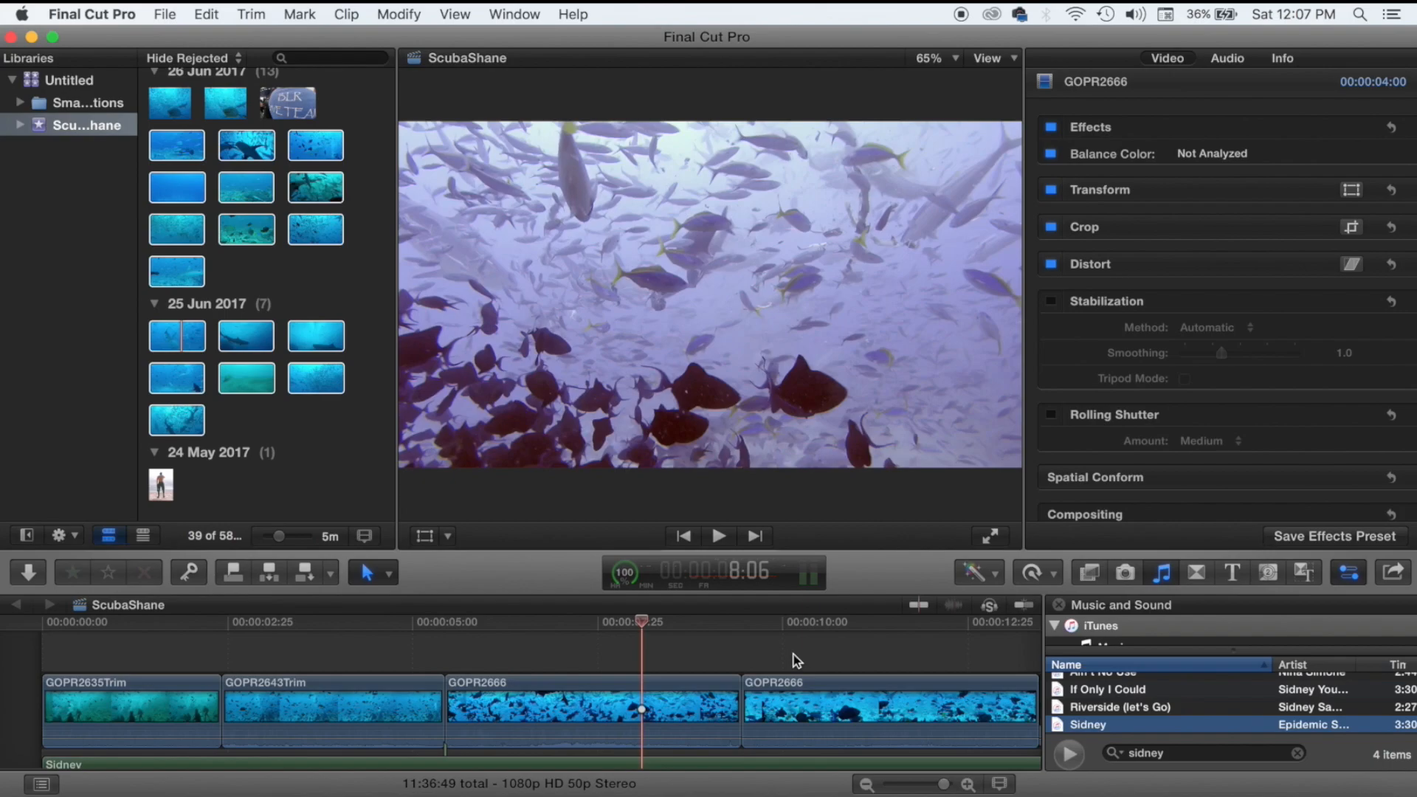
Reselect the first GOPR2666 clip and show its Color Board.
click(614, 658)
click(533, 707)
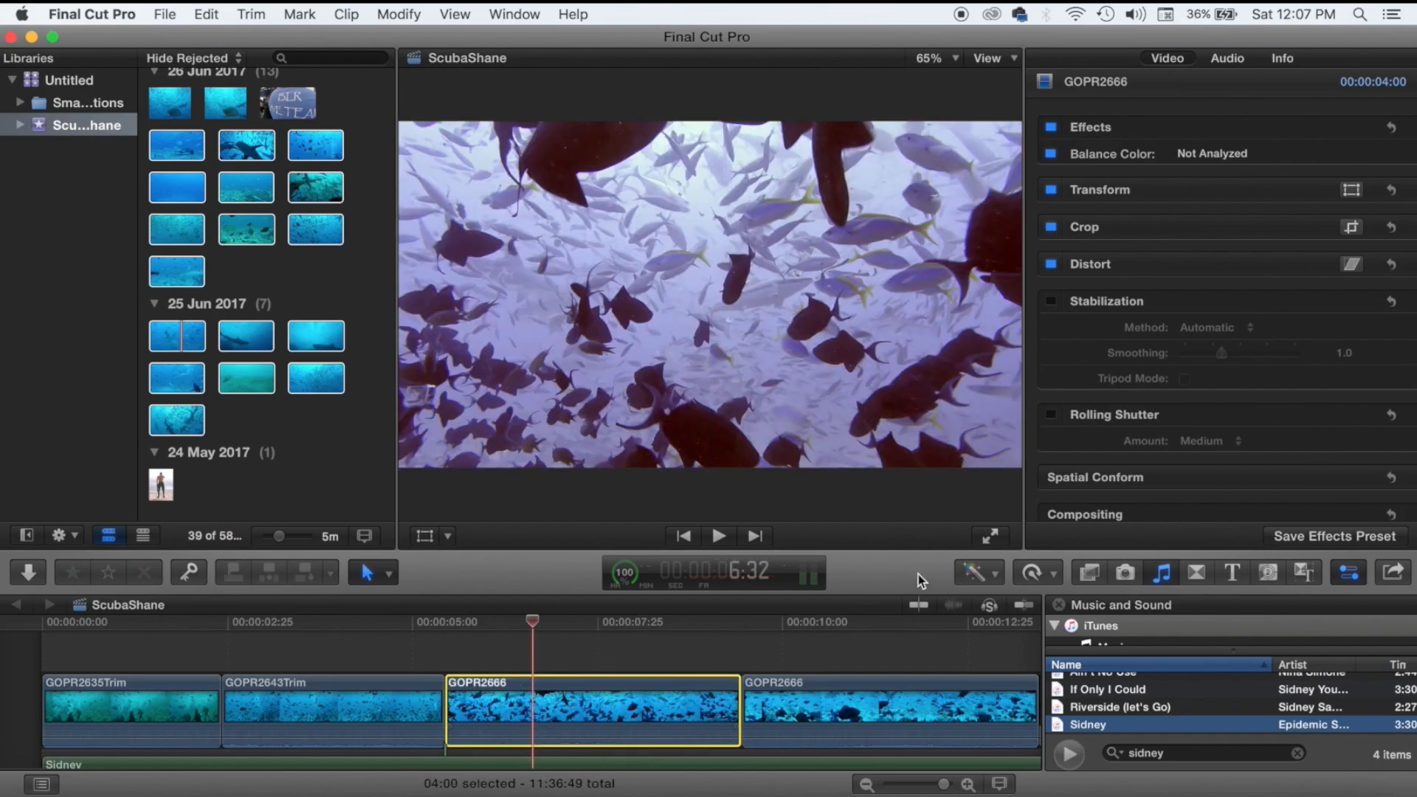
click(969, 571)
click(1020, 629)
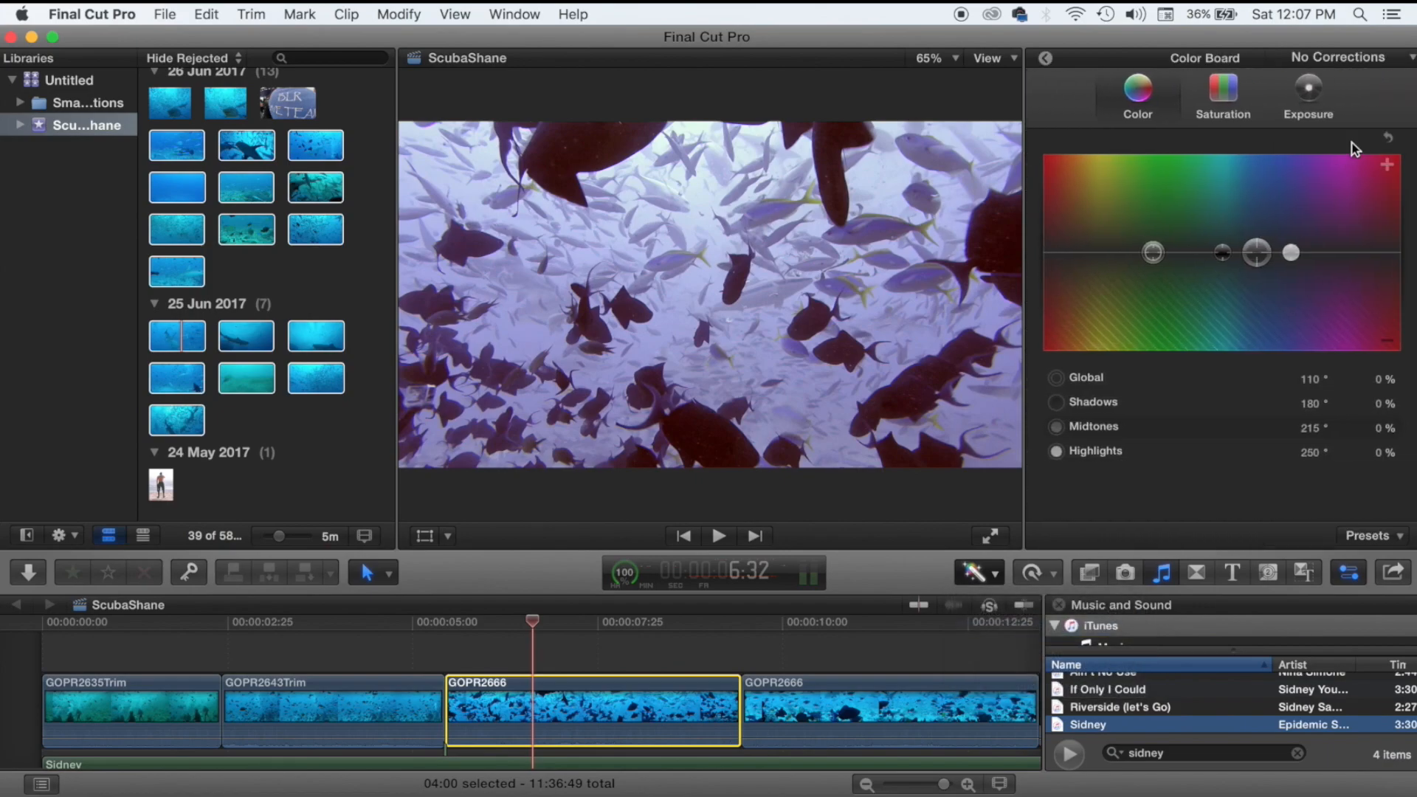
Darken GOPR2666's shadows and midtones, brighten highlights, and tint Global green to 143° at 10%.
click(1308, 103)
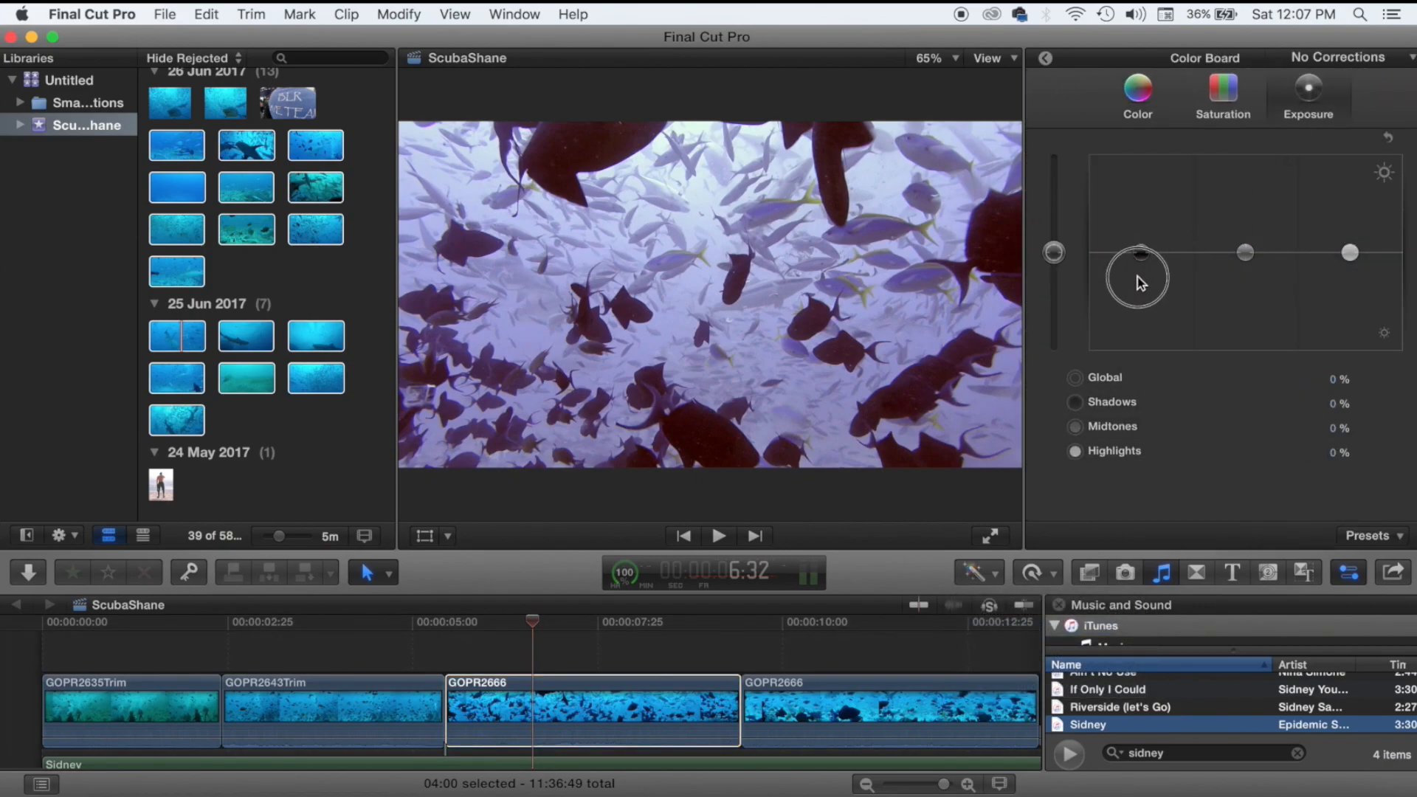
drag(1142, 255, 1144, 265)
drag(1245, 253, 1246, 277)
drag(1342, 259, 1352, 251)
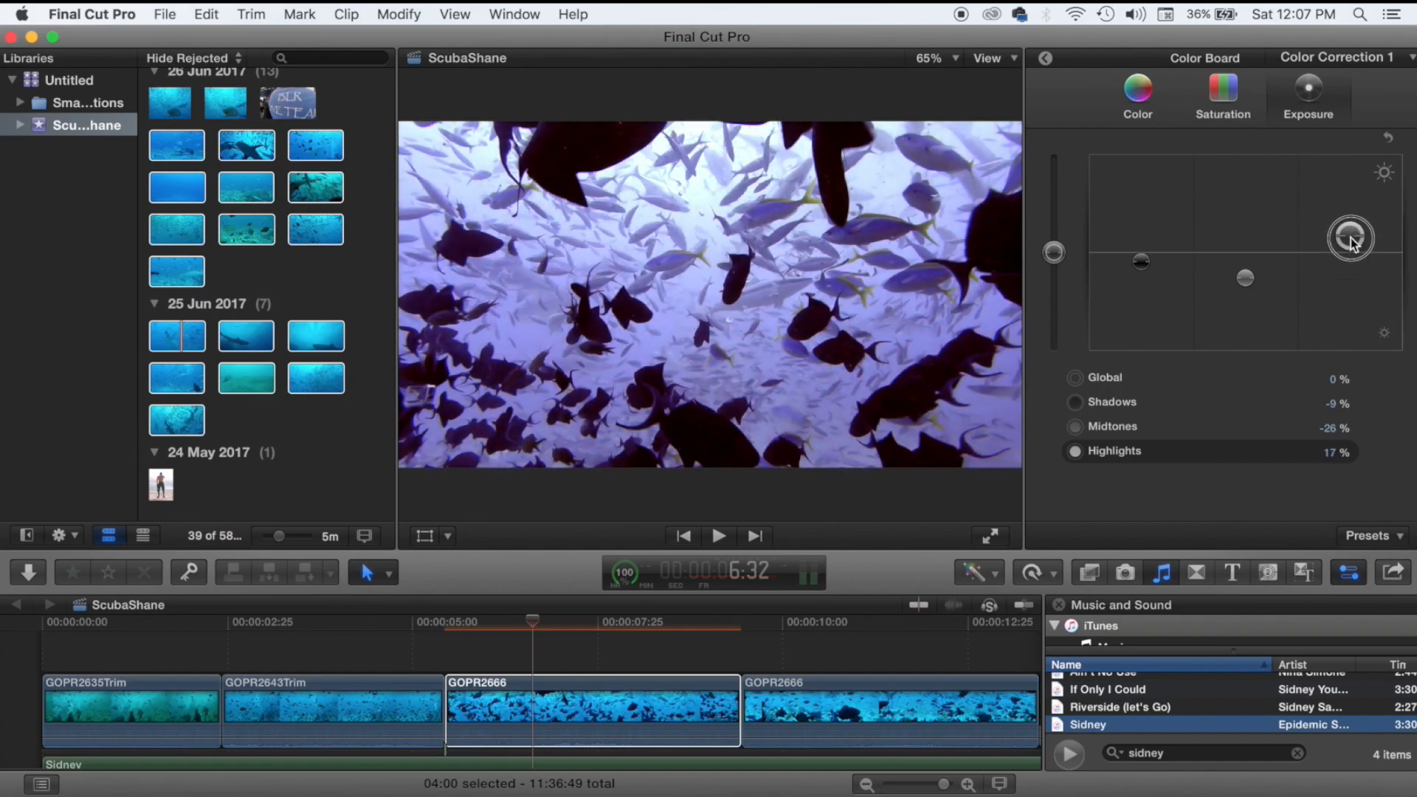
click(1137, 92)
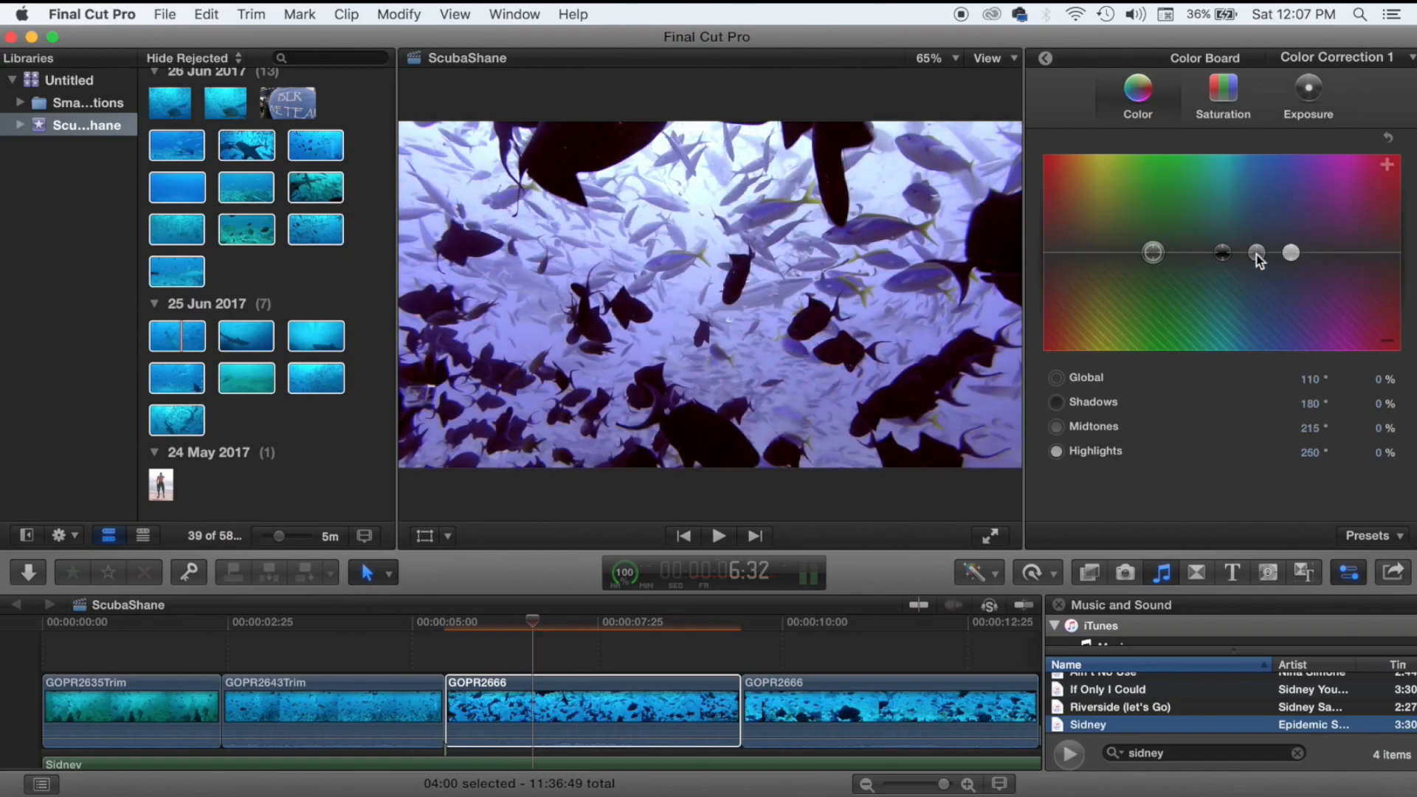
click(1257, 253)
drag(1153, 252, 1185, 243)
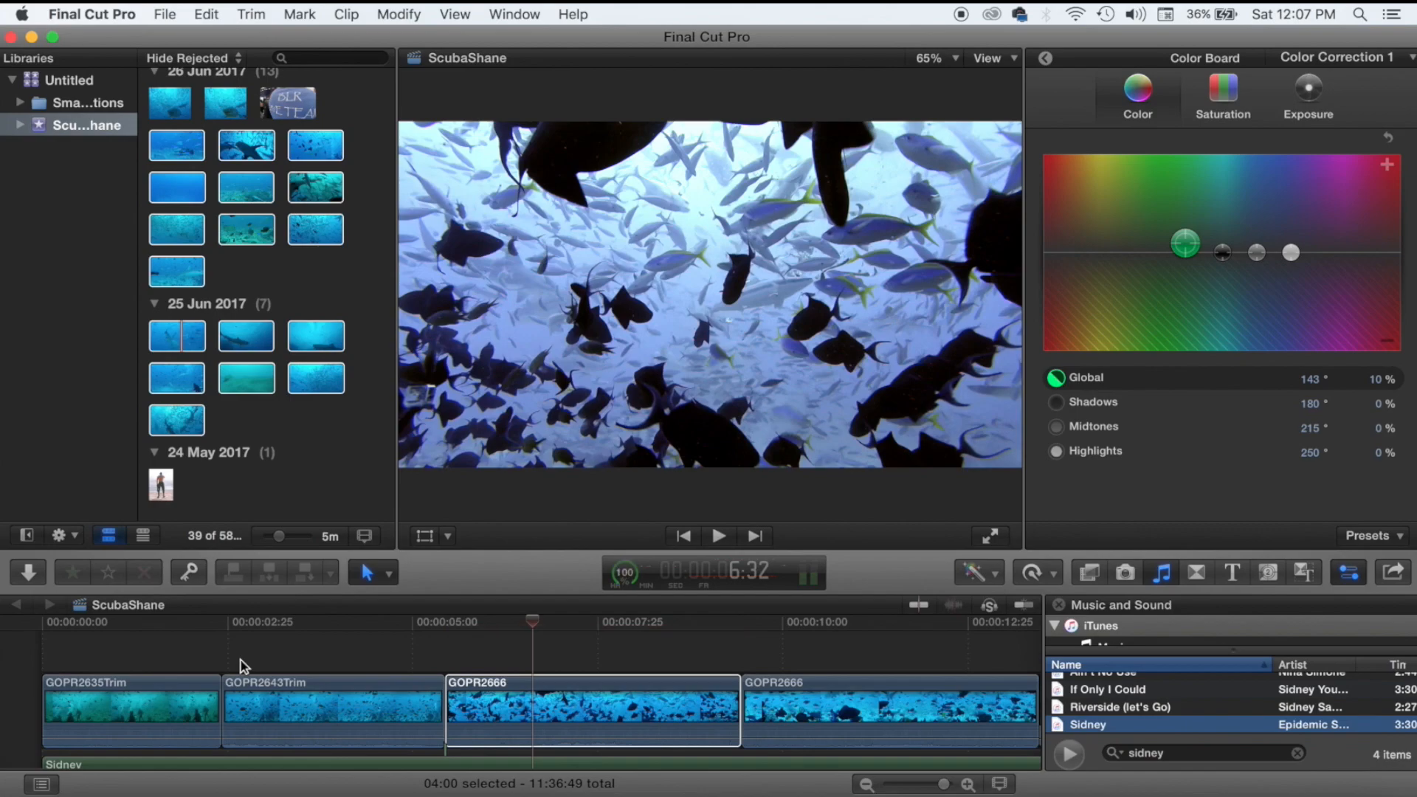
Play the graded clip, check the cut into the next clip, and select the second GOPR2666.
key(space)
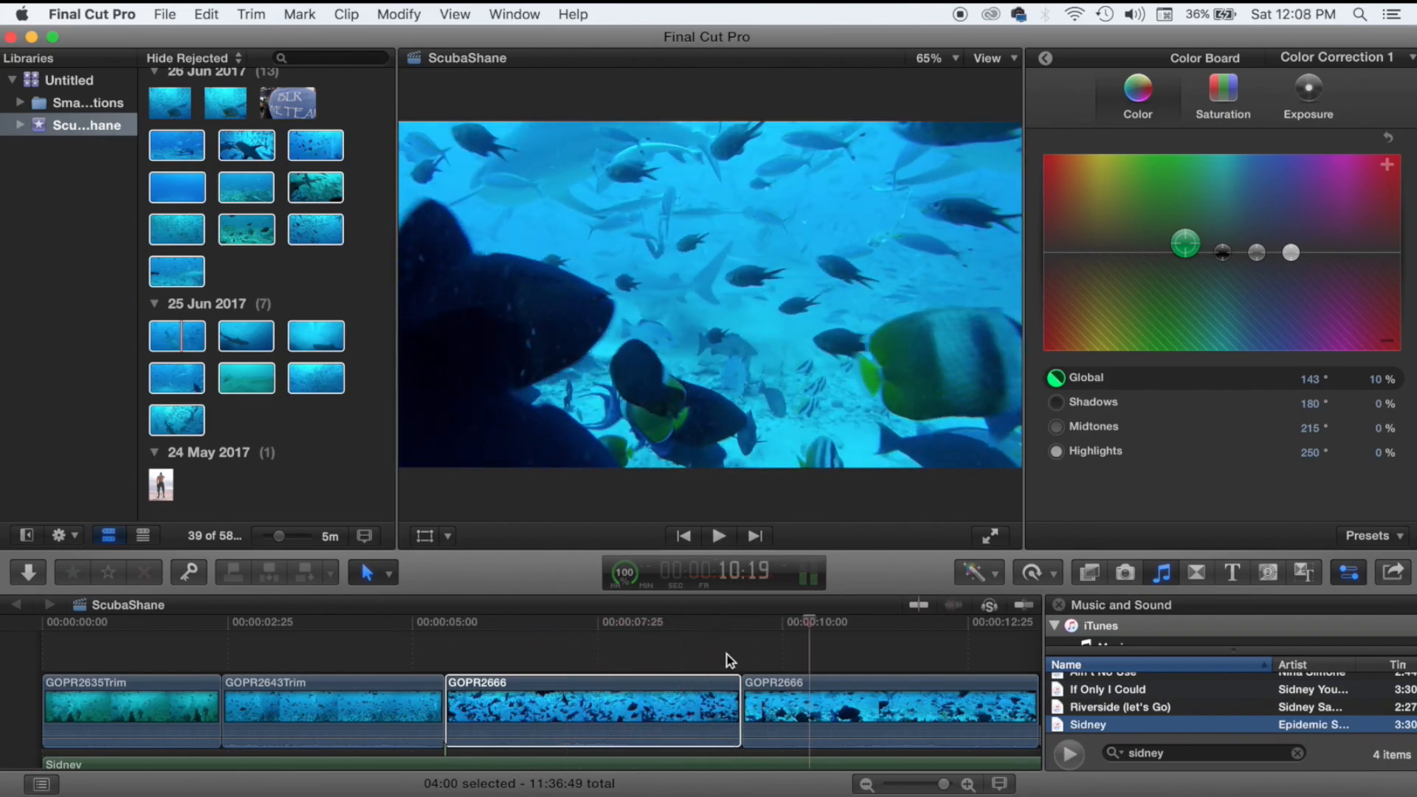
click(726, 657)
click(761, 654)
click(728, 652)
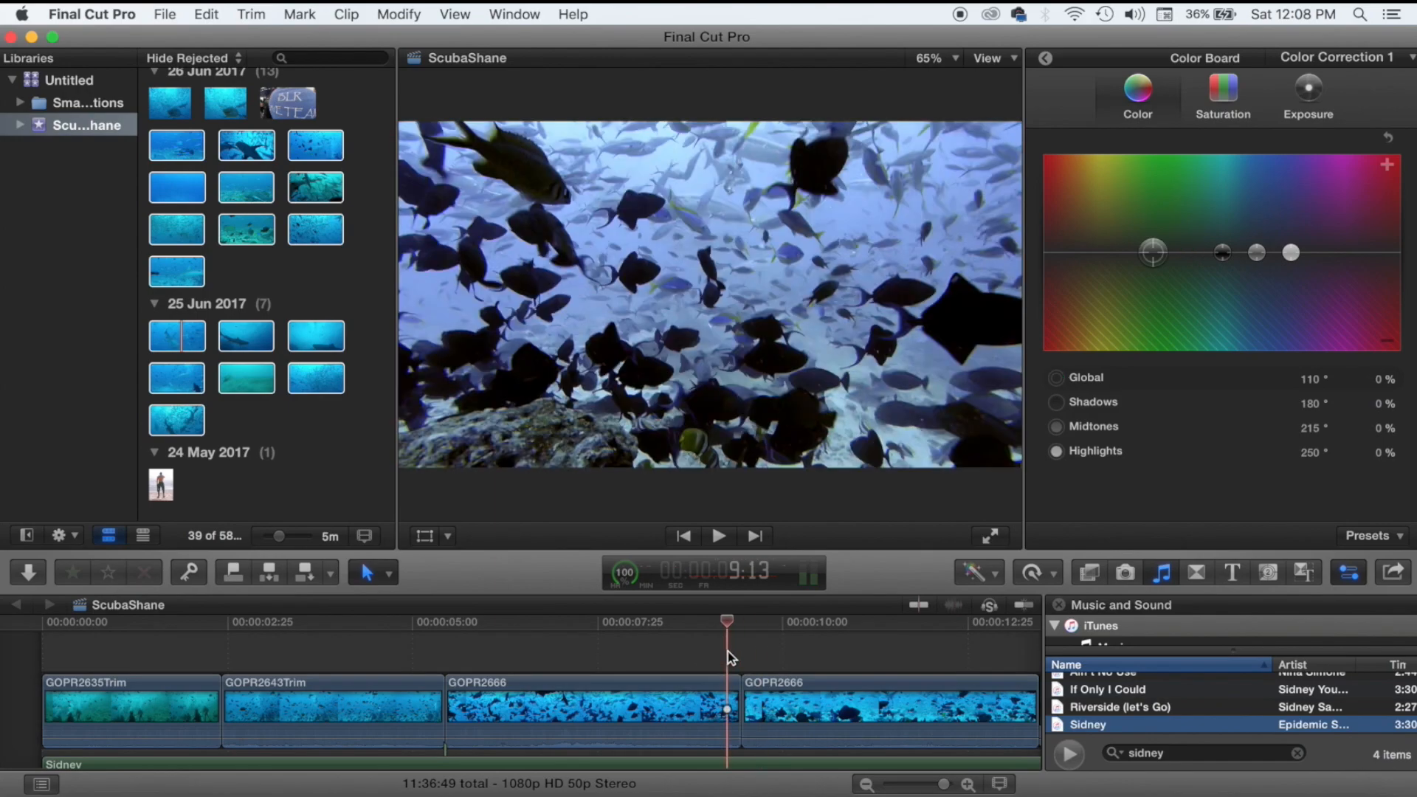
click(769, 655)
click(711, 655)
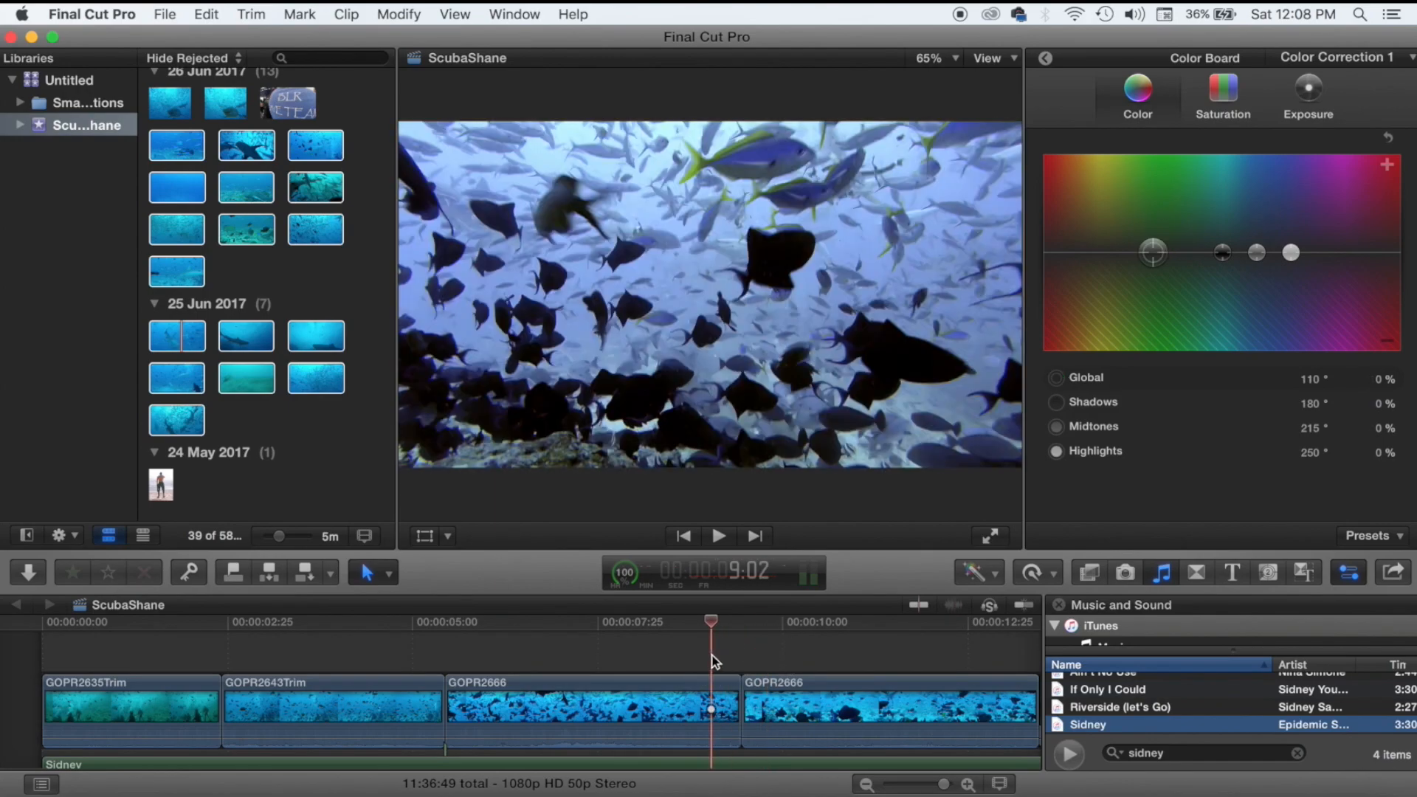
click(768, 655)
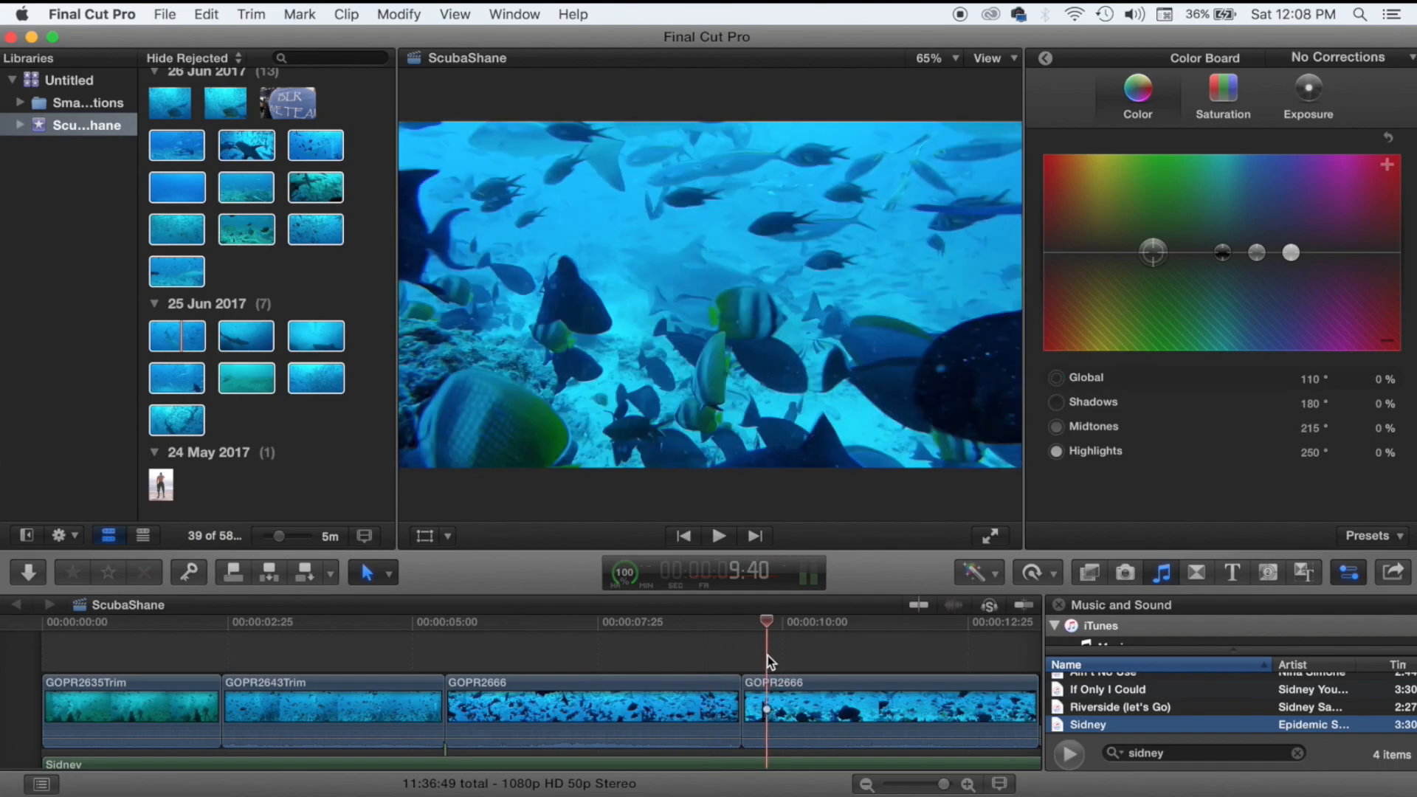
click(796, 715)
Apply Balance Color to the second GOPR2666 clip and reselect it.
click(977, 573)
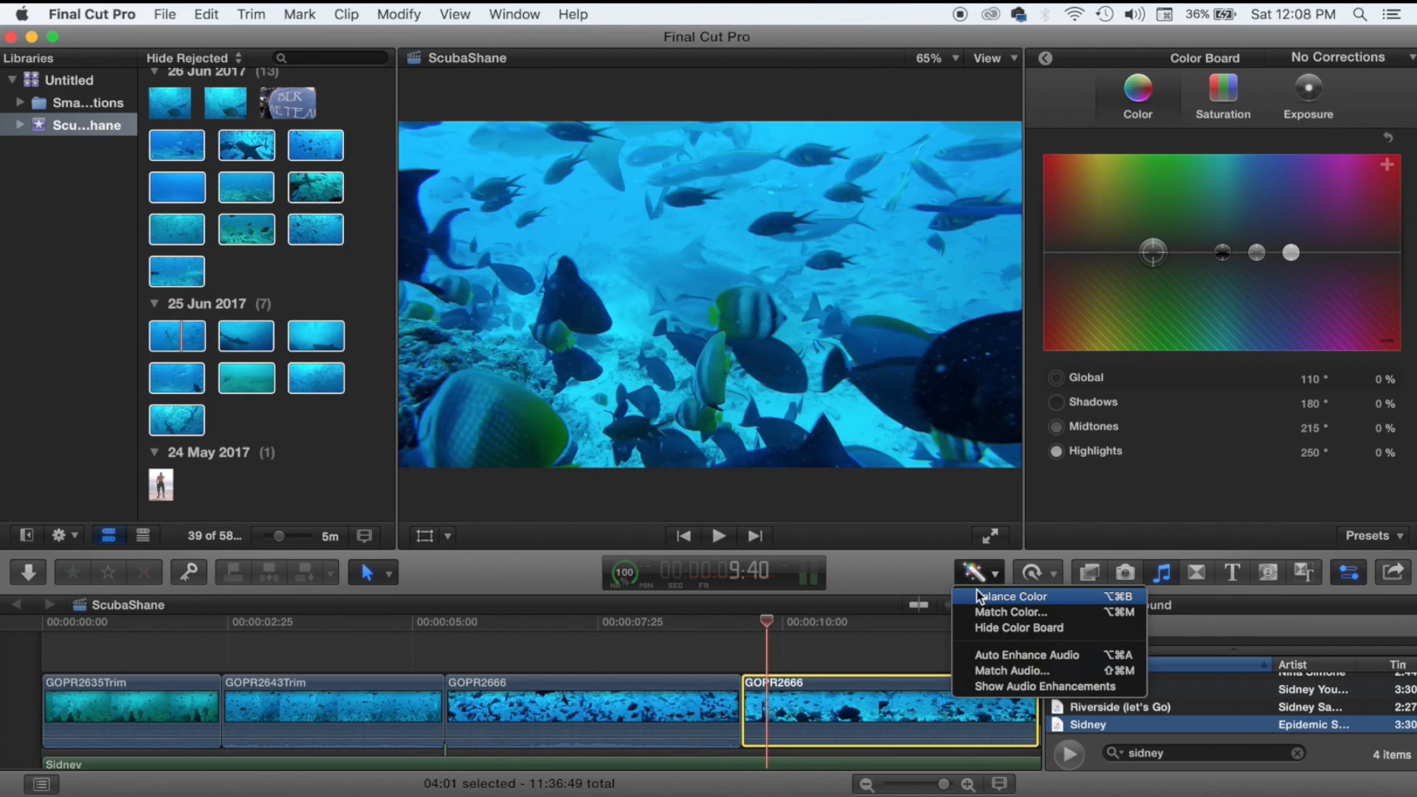
click(976, 595)
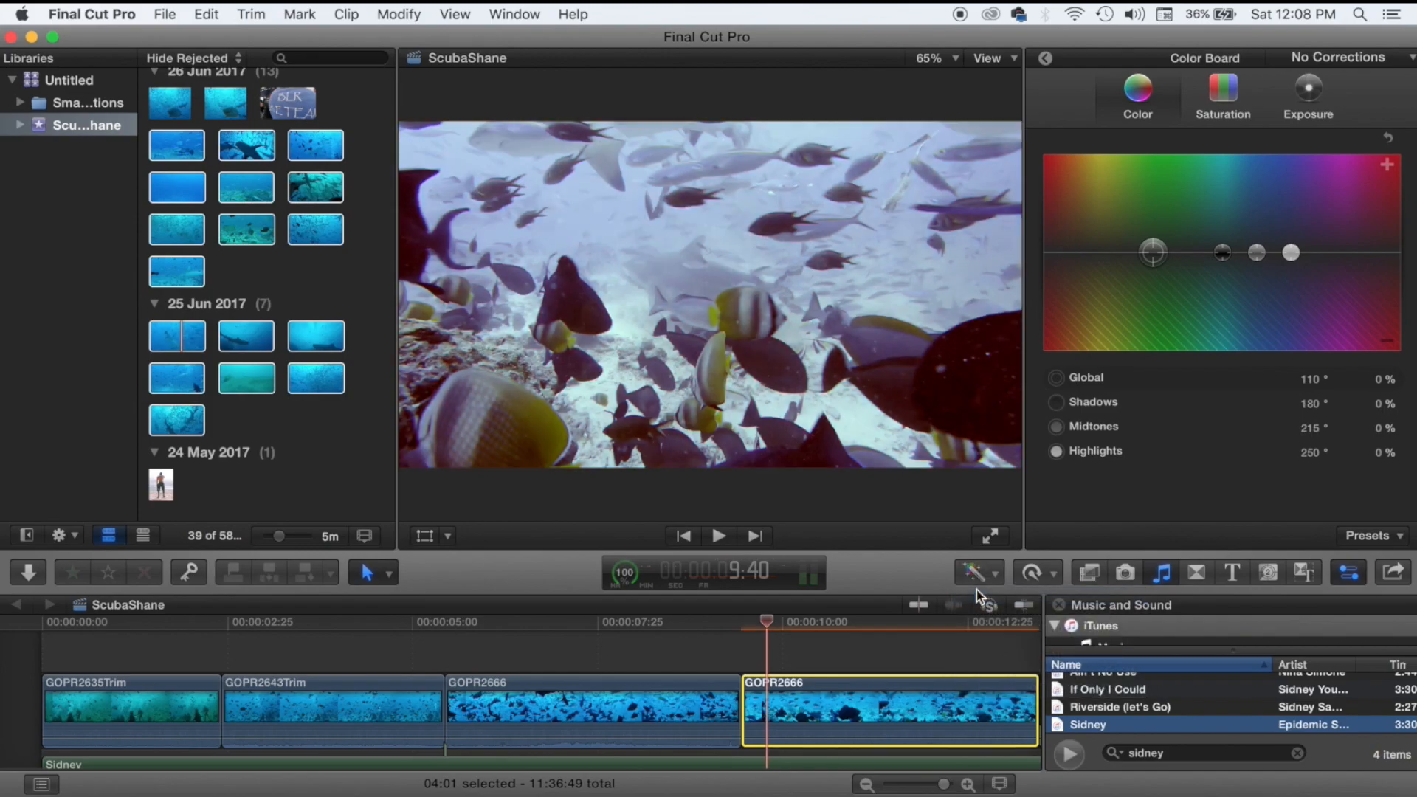
click(827, 657)
click(772, 650)
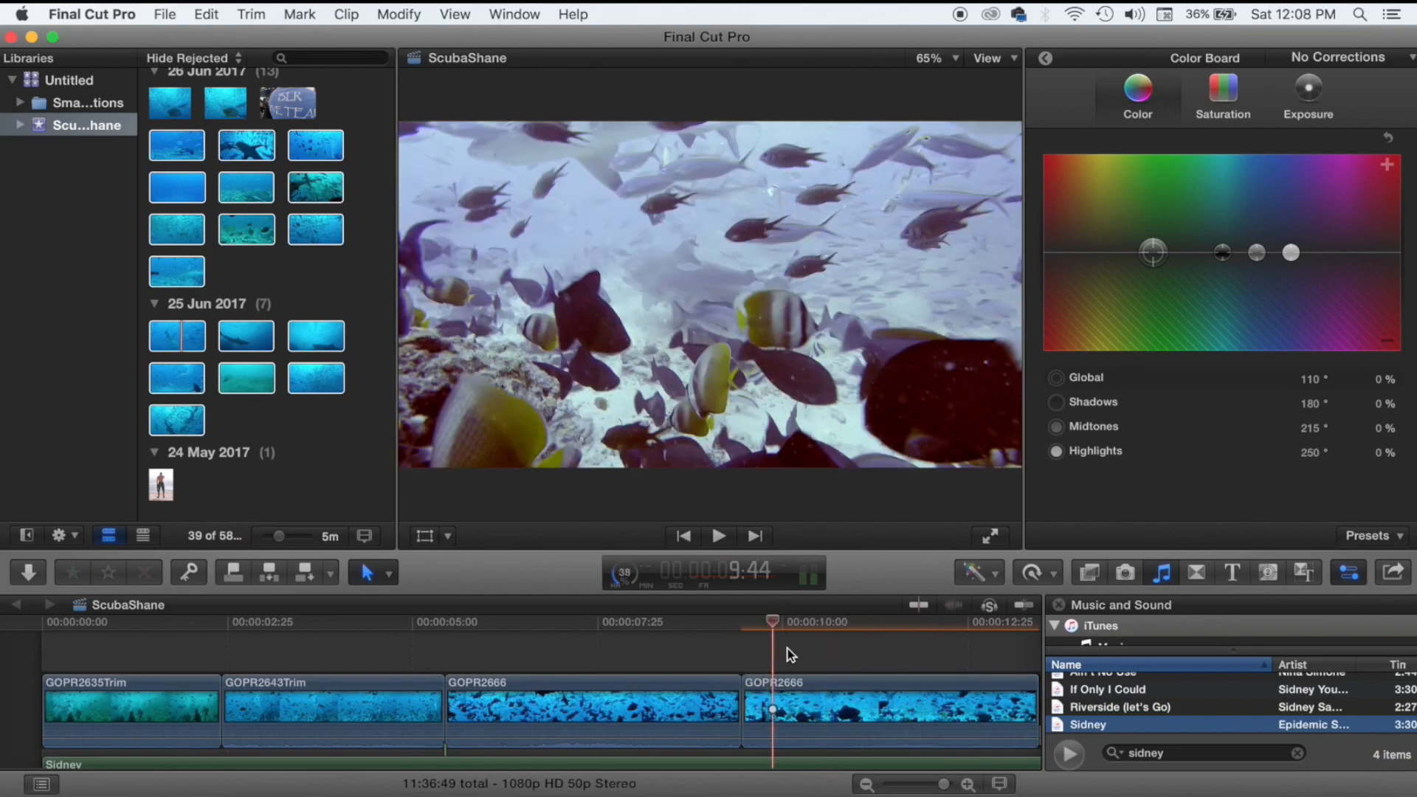
click(803, 687)
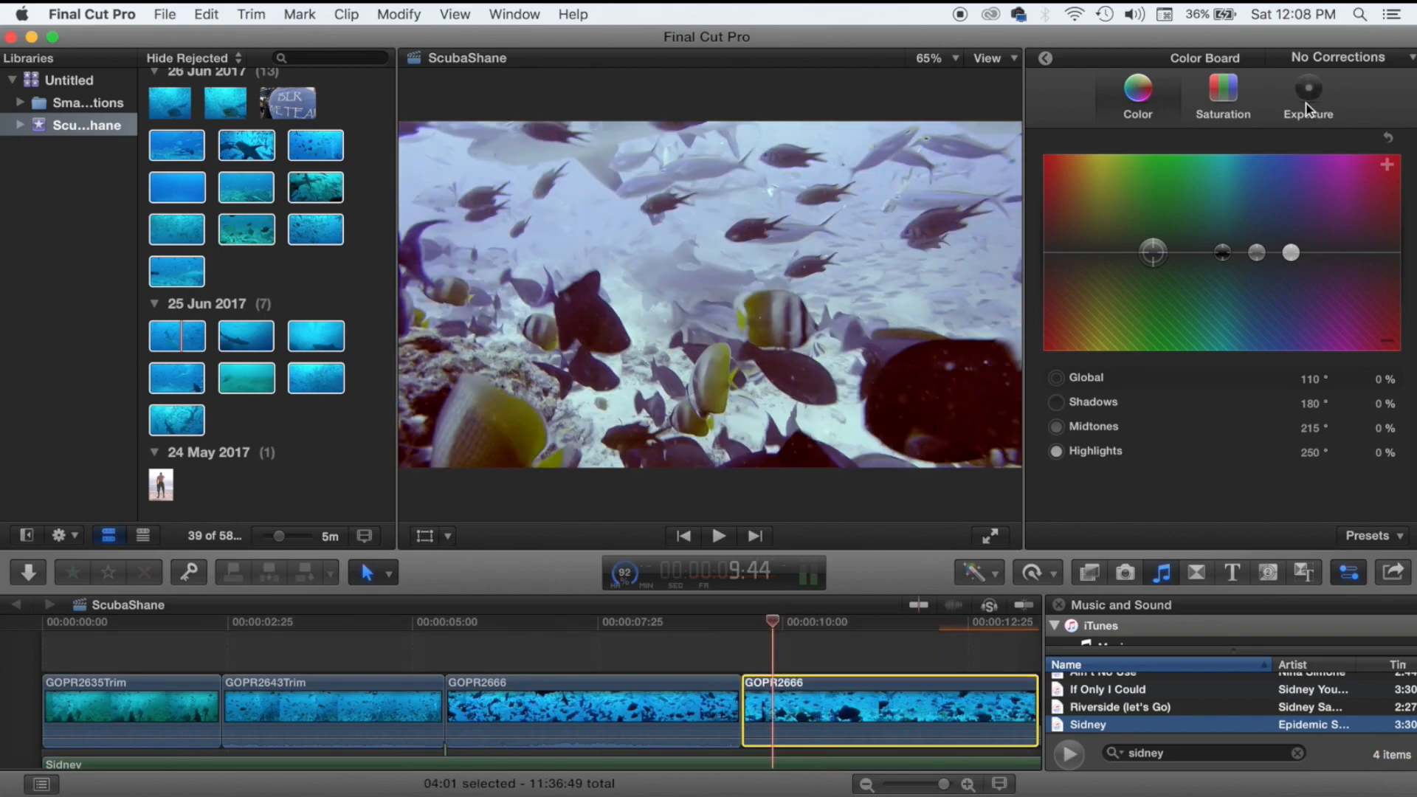
Set its exposure to Shadows -14% and Midtones -2%, then play it back.
click(1308, 103)
click(1142, 252)
drag(1144, 251, 1145, 266)
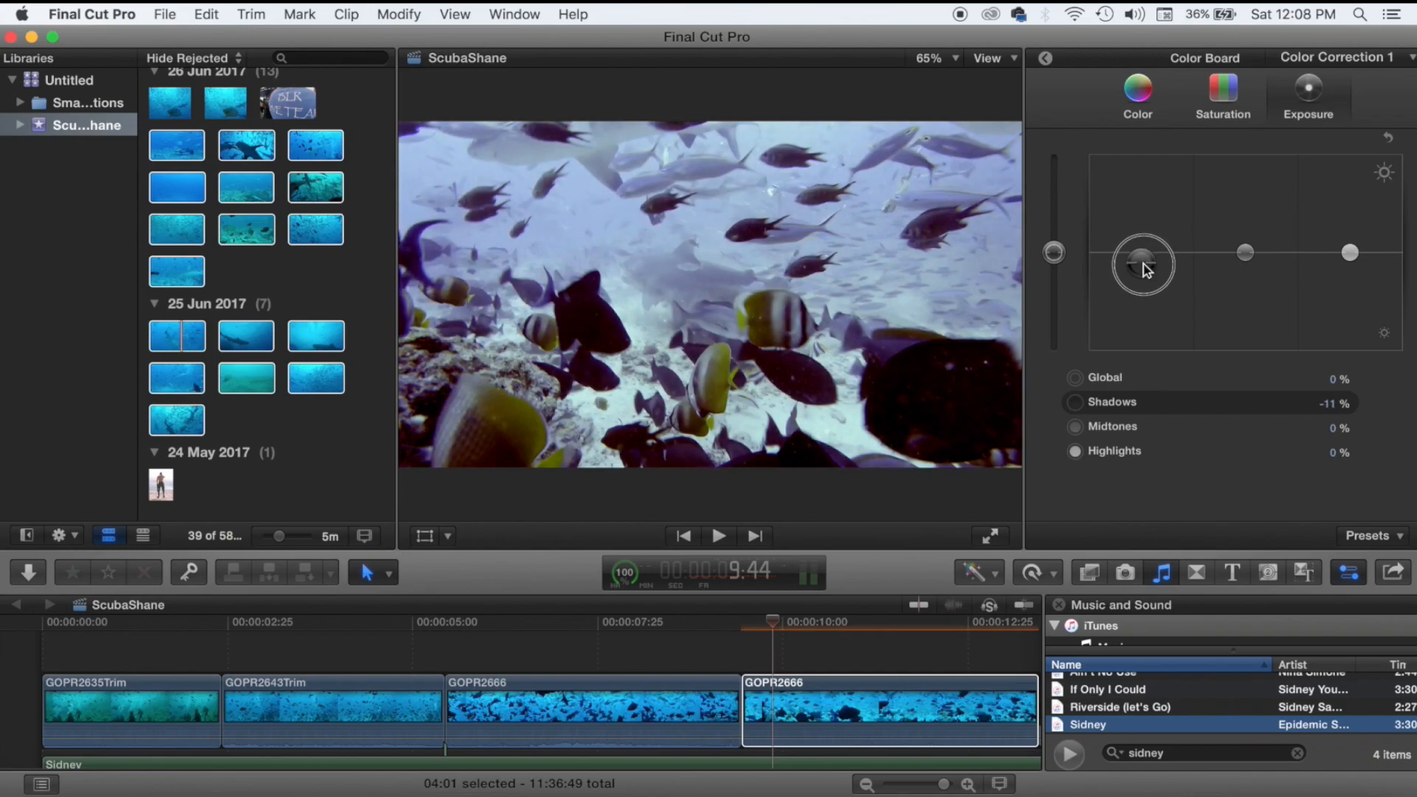
mouse_move(1246, 255)
mouse_down()
mouse_move(1250, 242)
mouse_move(1252, 256)
mouse_up()
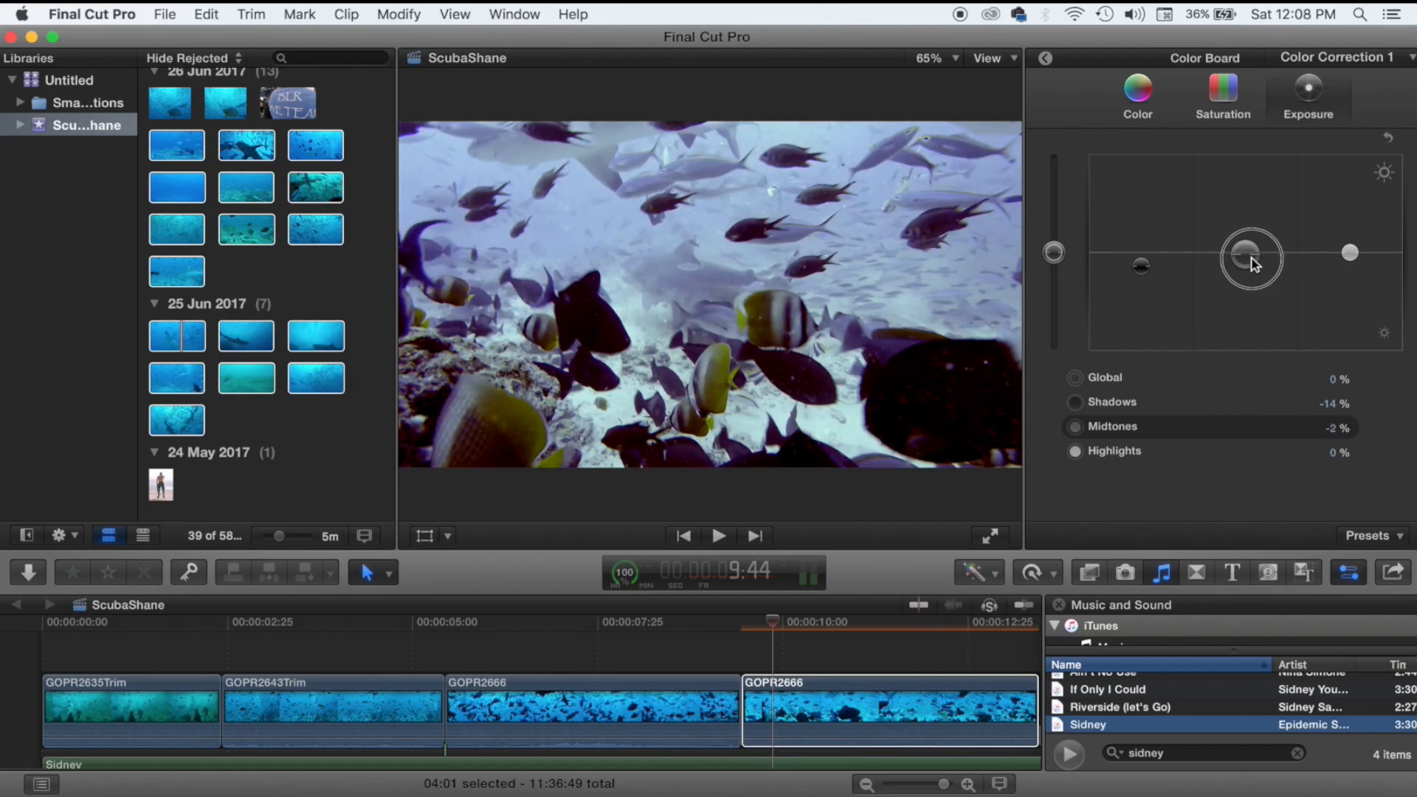
key(space)
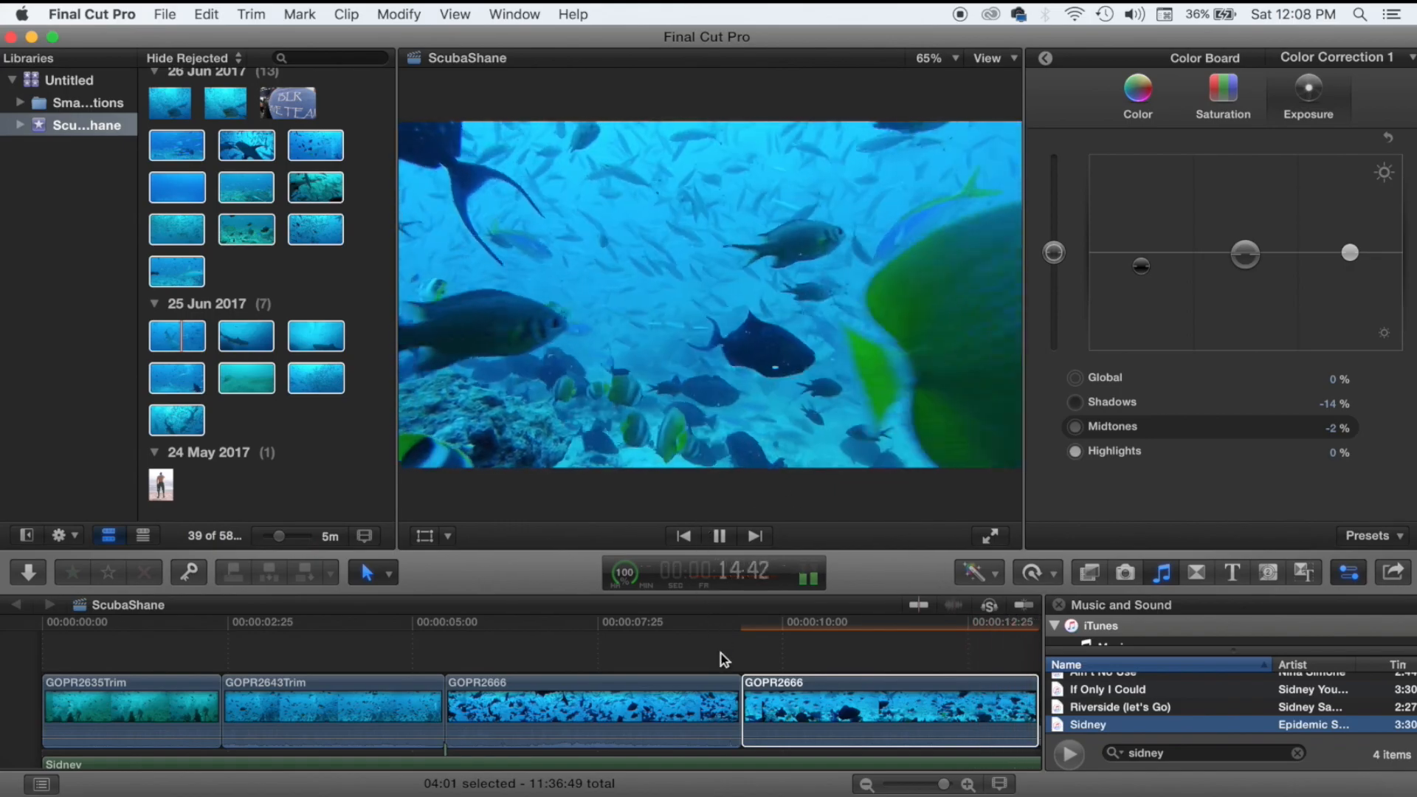
key(space)
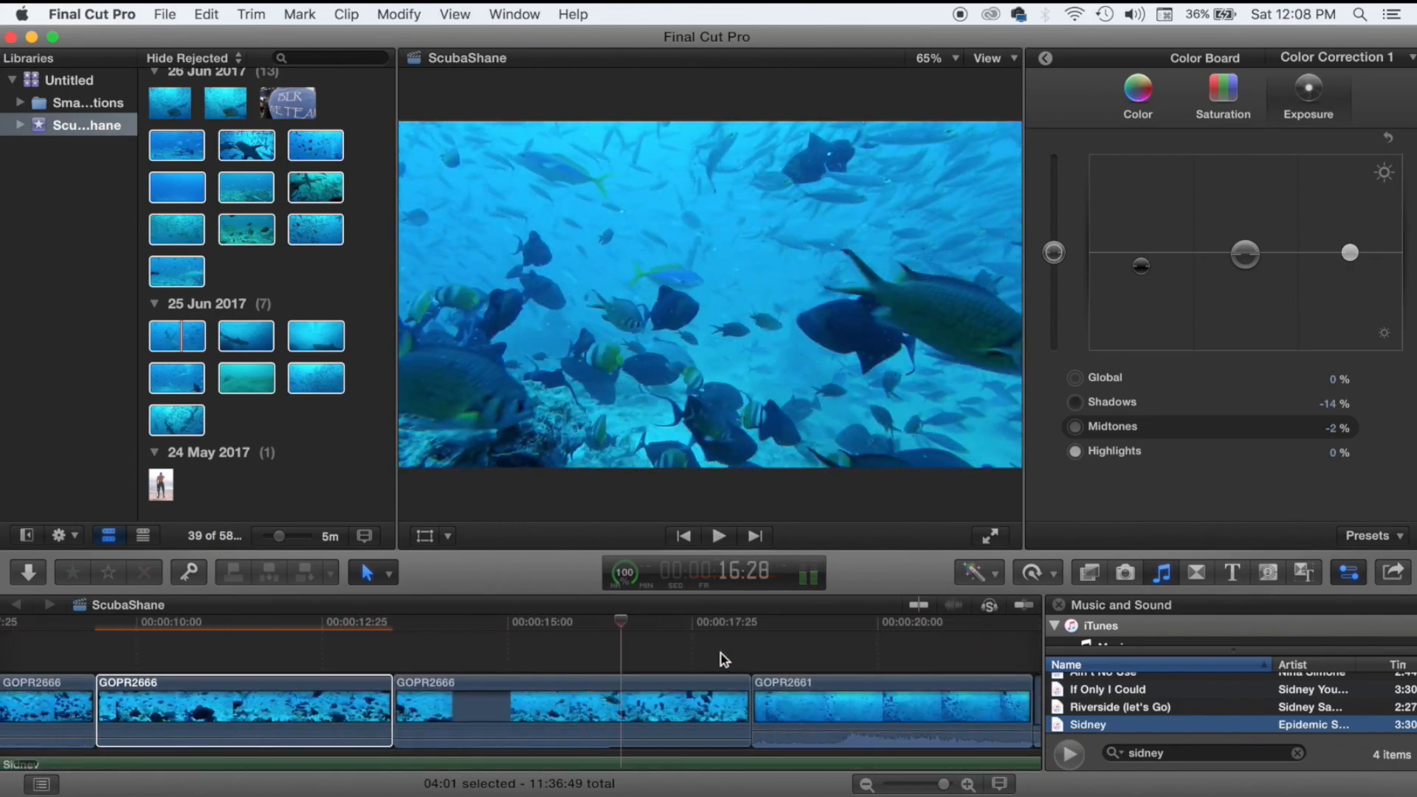
click(666, 698)
click(989, 582)
click(990, 586)
click(990, 586)
click(990, 594)
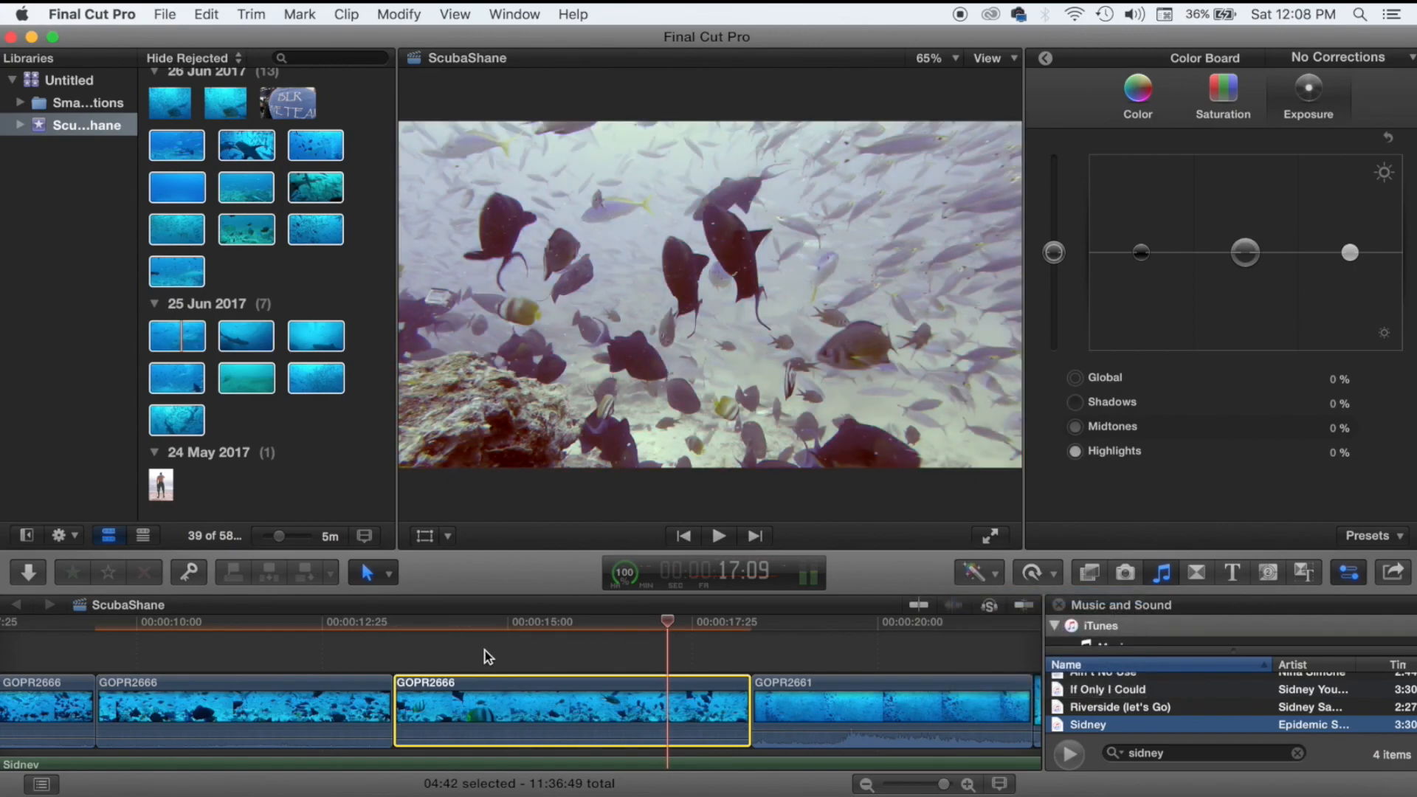
click(445, 657)
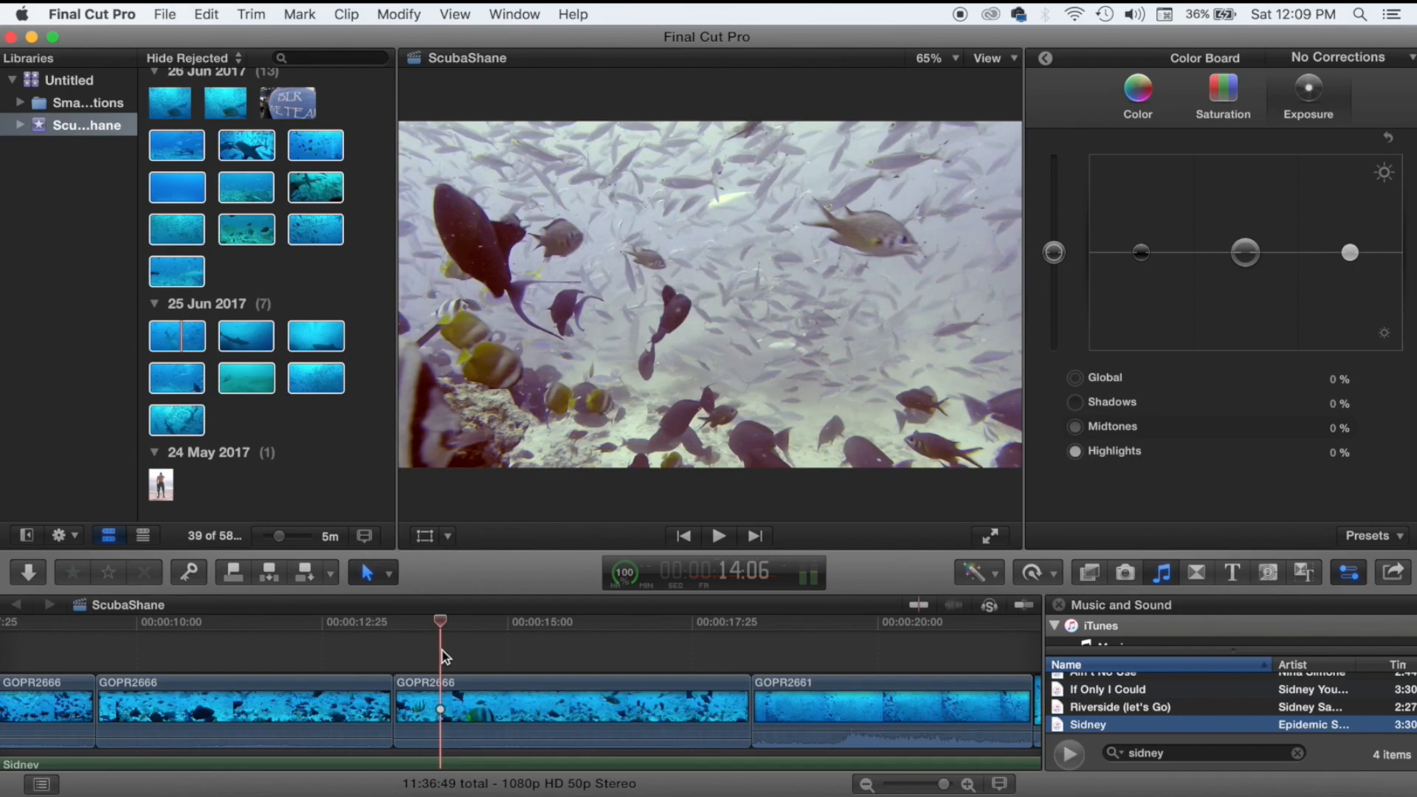
click(397, 659)
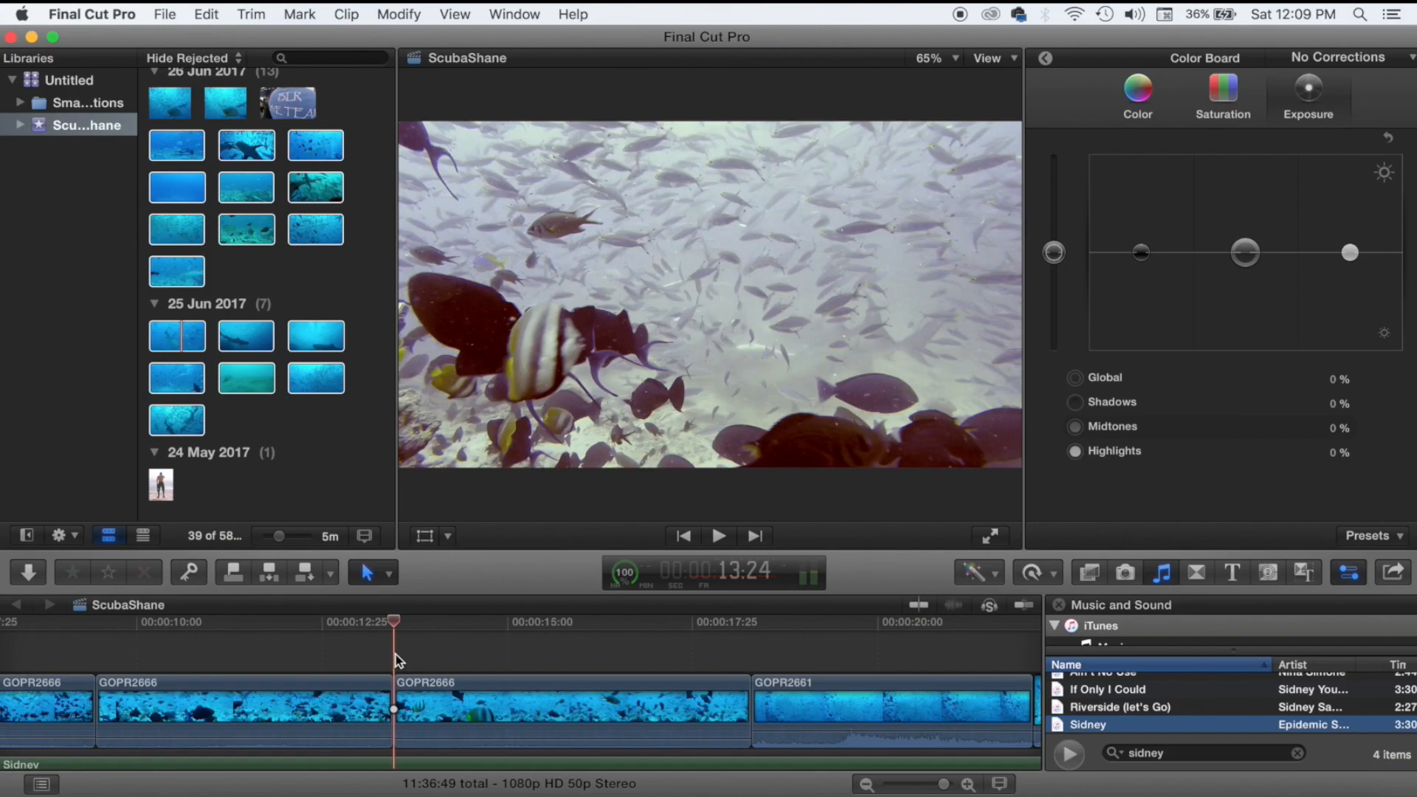
key(space)
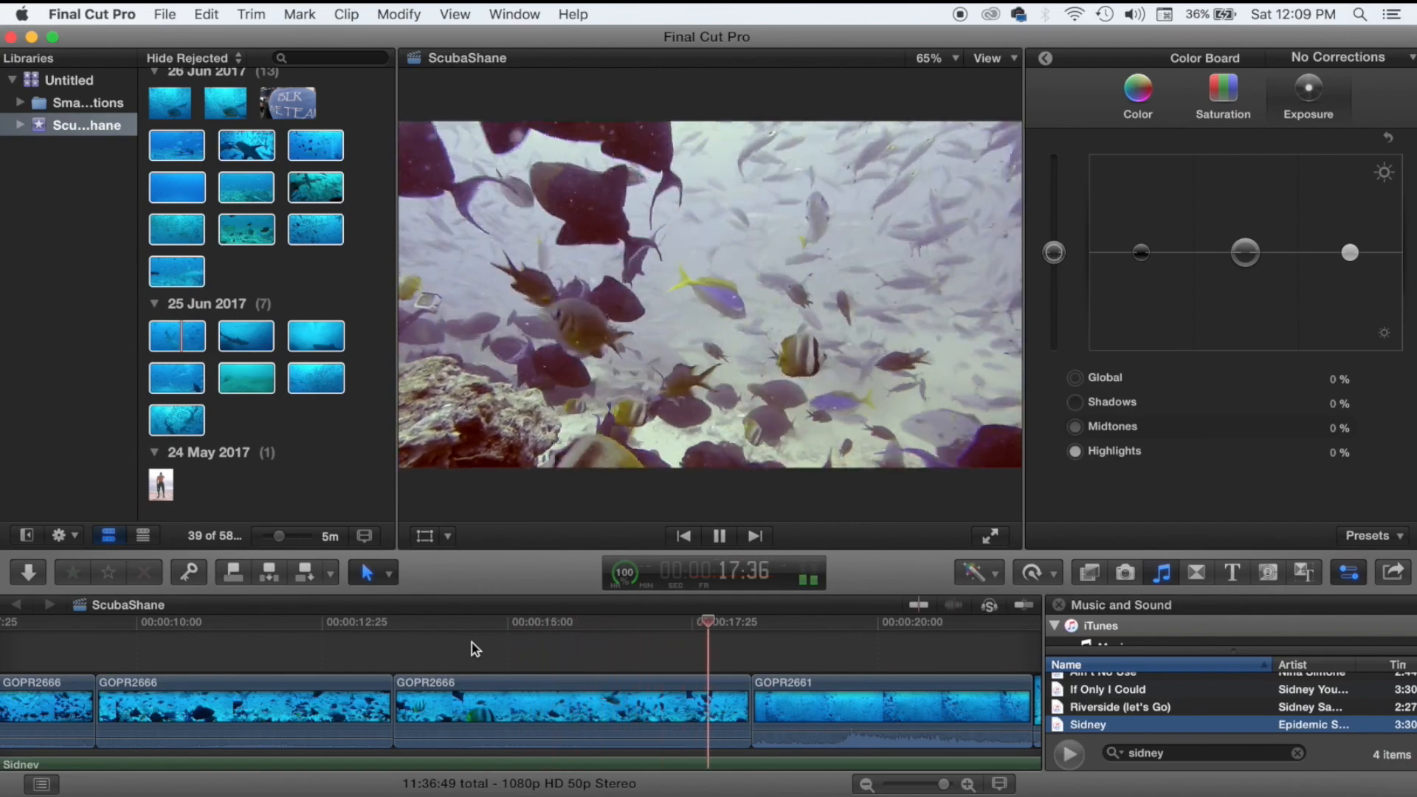
scroll(471, 643, right, 4)
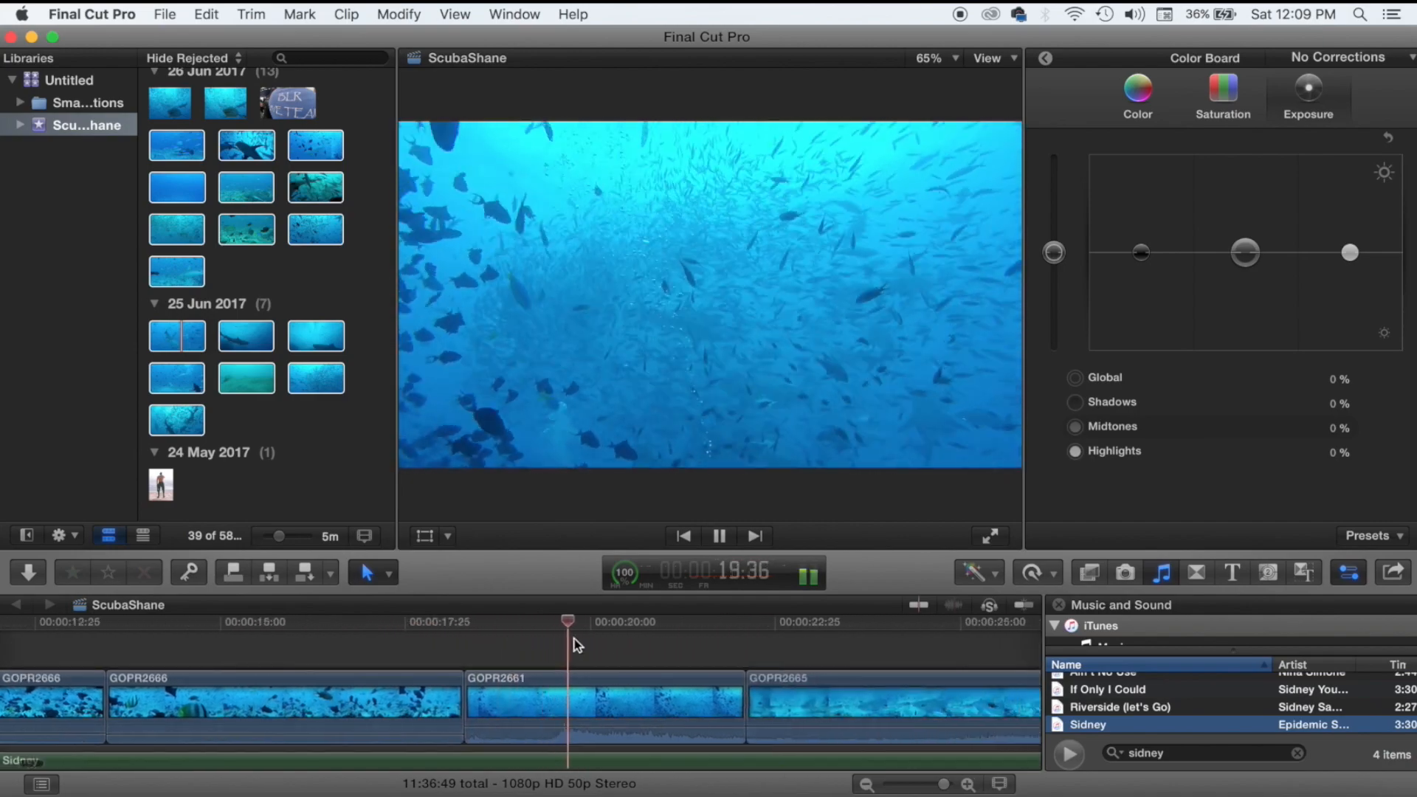
key(space)
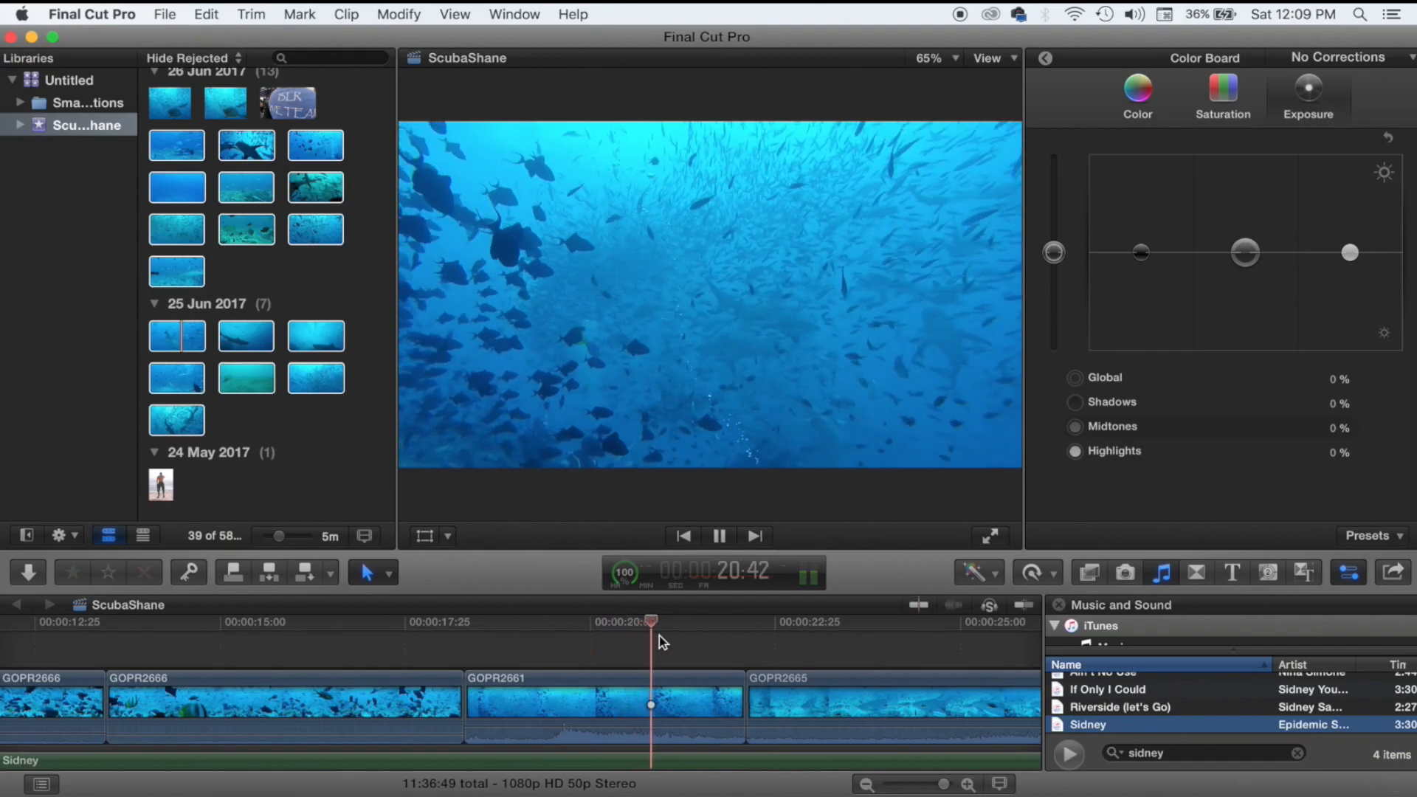
Select GOPR2661 and lower its audio volume.
click(634, 704)
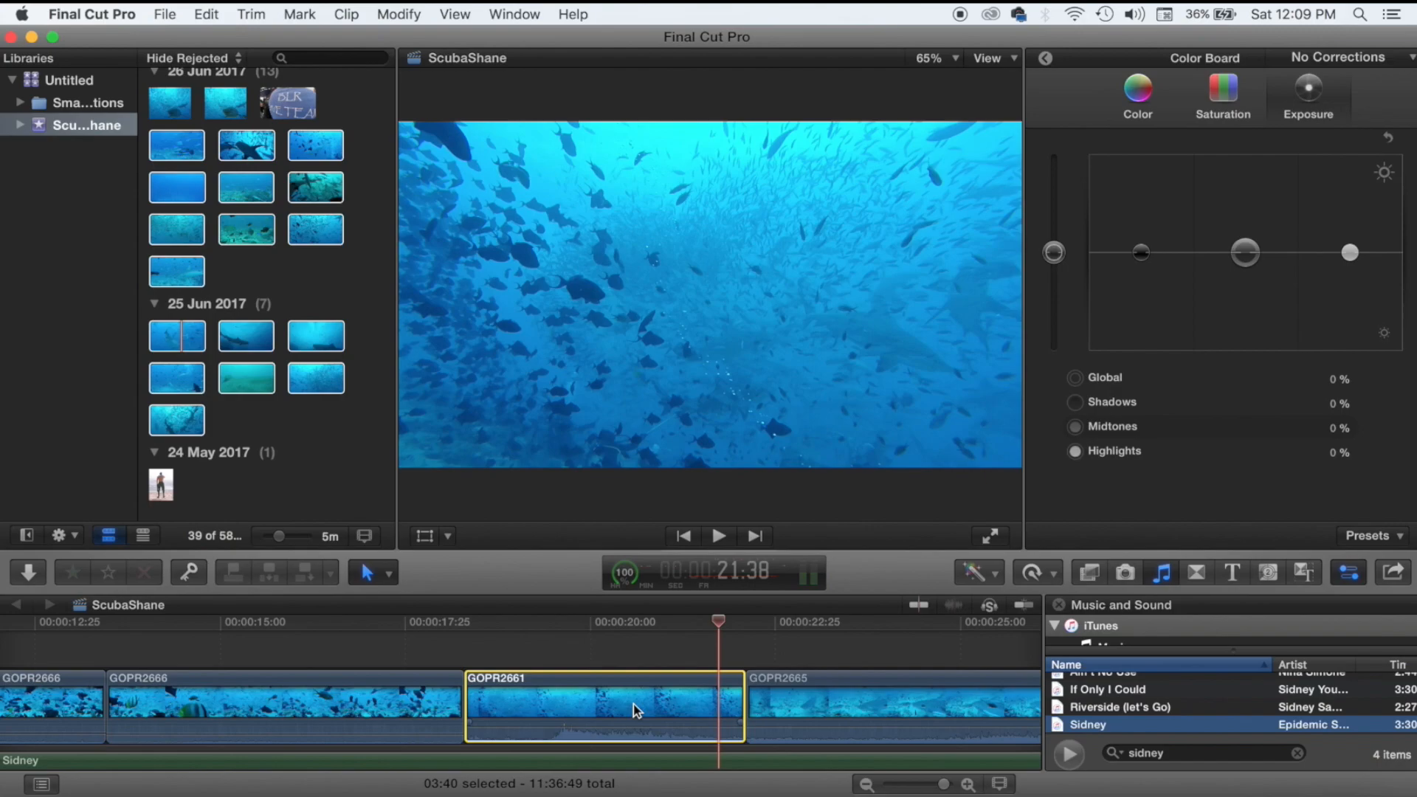
right_click(633, 704)
click(572, 653)
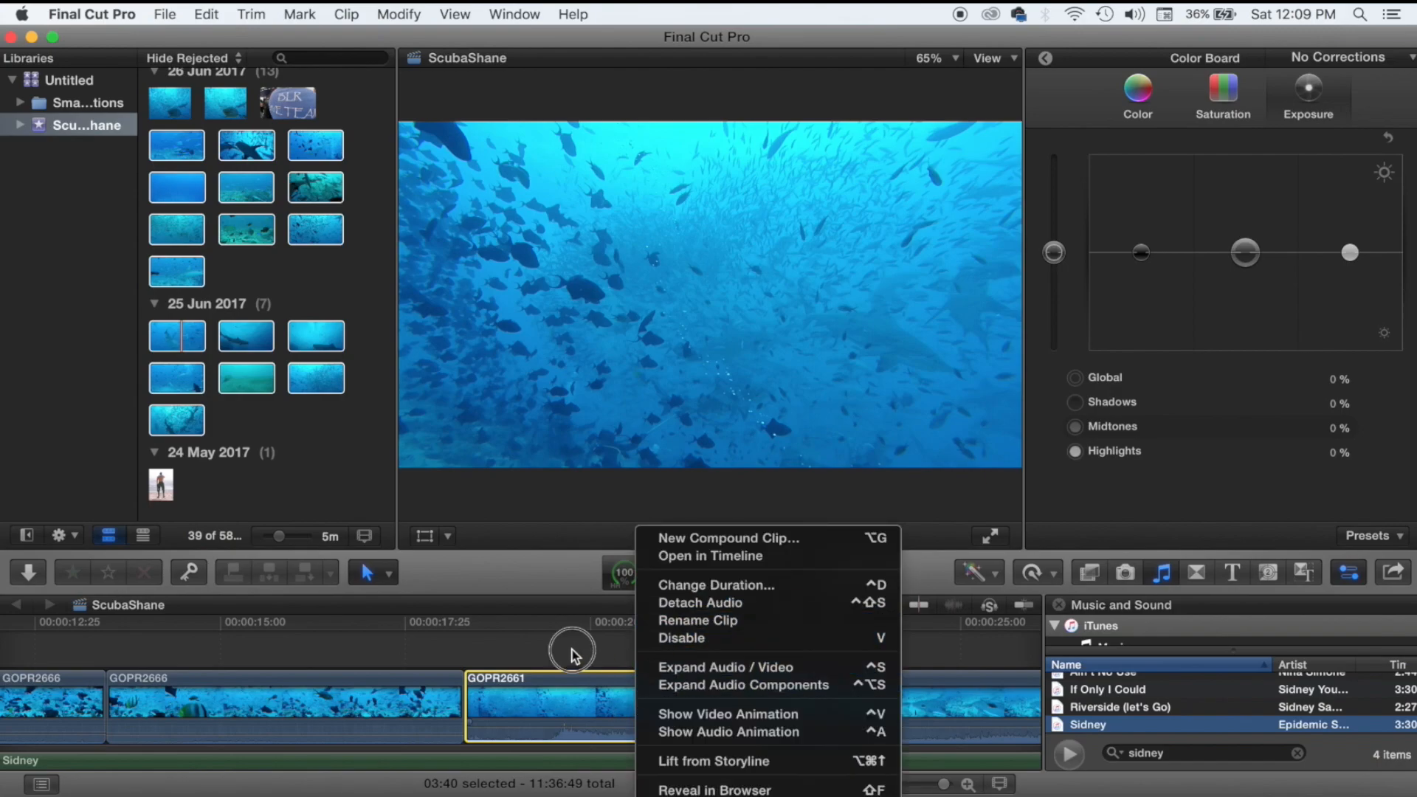
drag(600, 723, 601, 738)
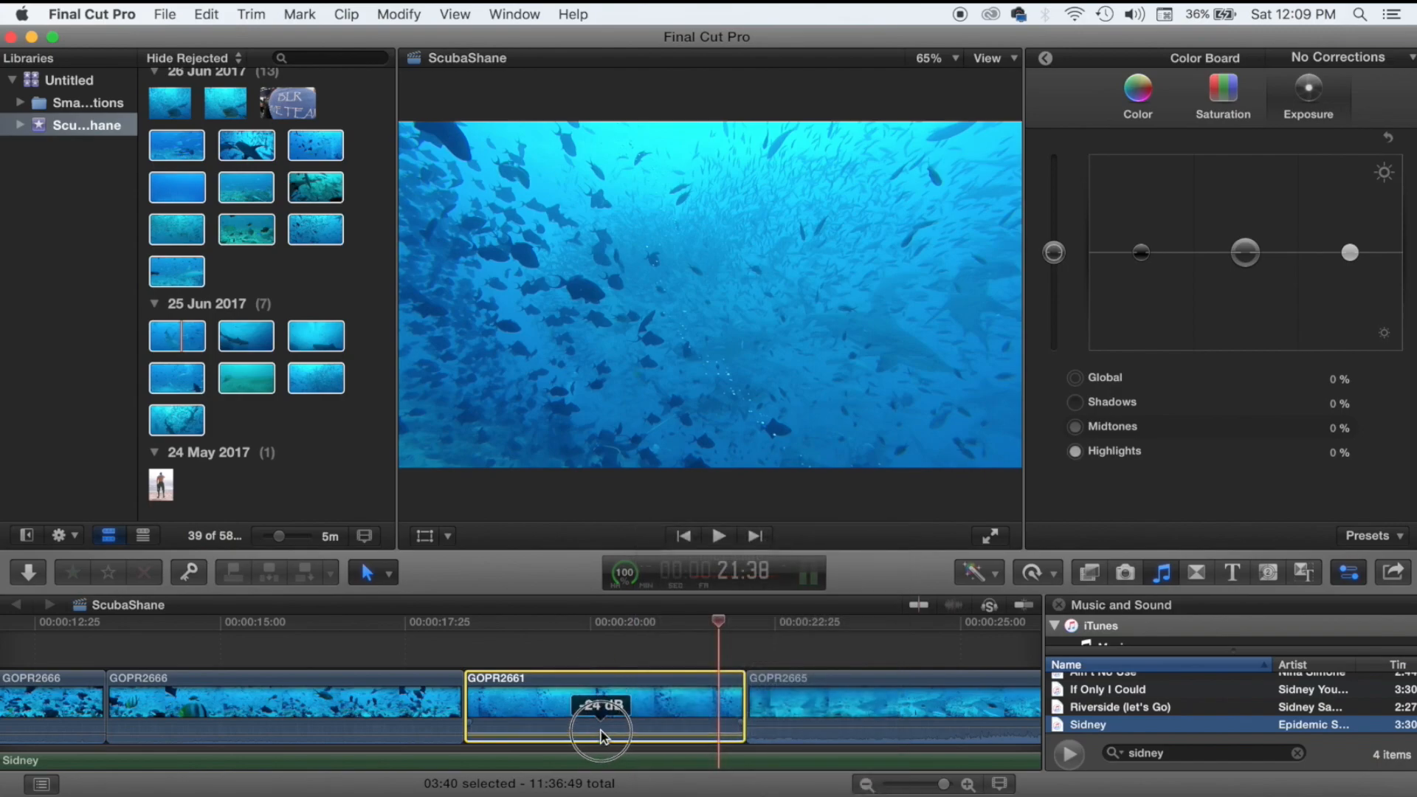
Apply Balance Color to GOPR2661 and reselect the clip.
click(973, 579)
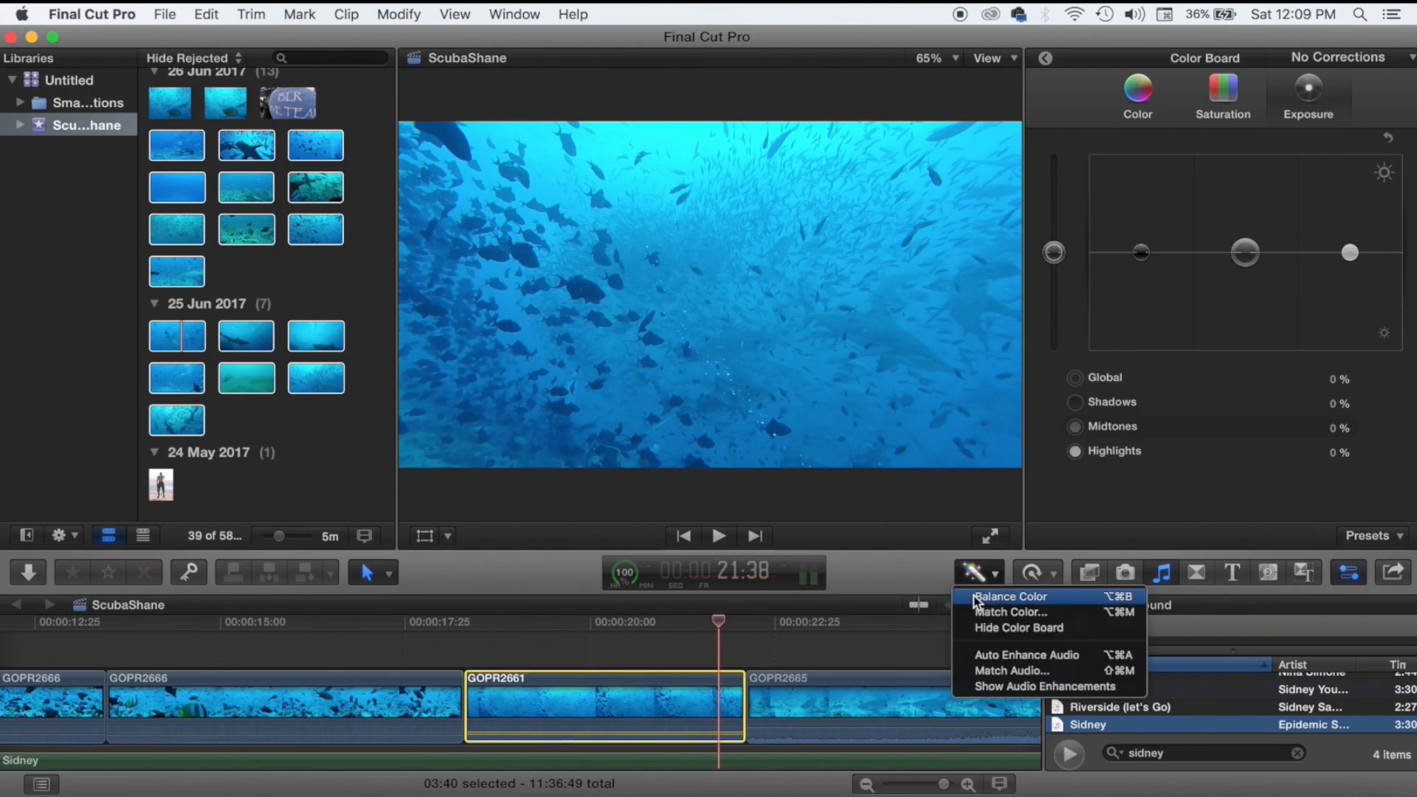
click(973, 595)
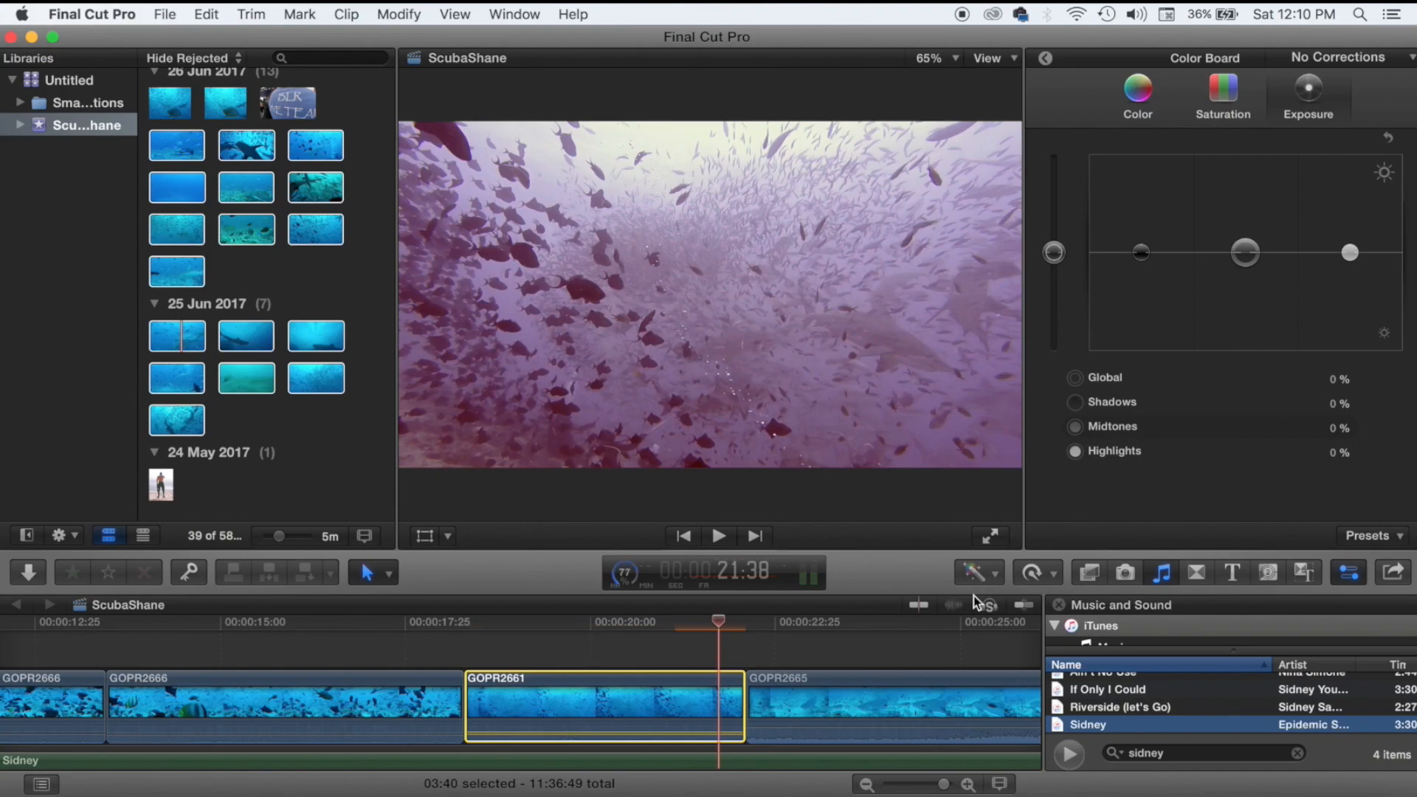
click(561, 654)
click(594, 713)
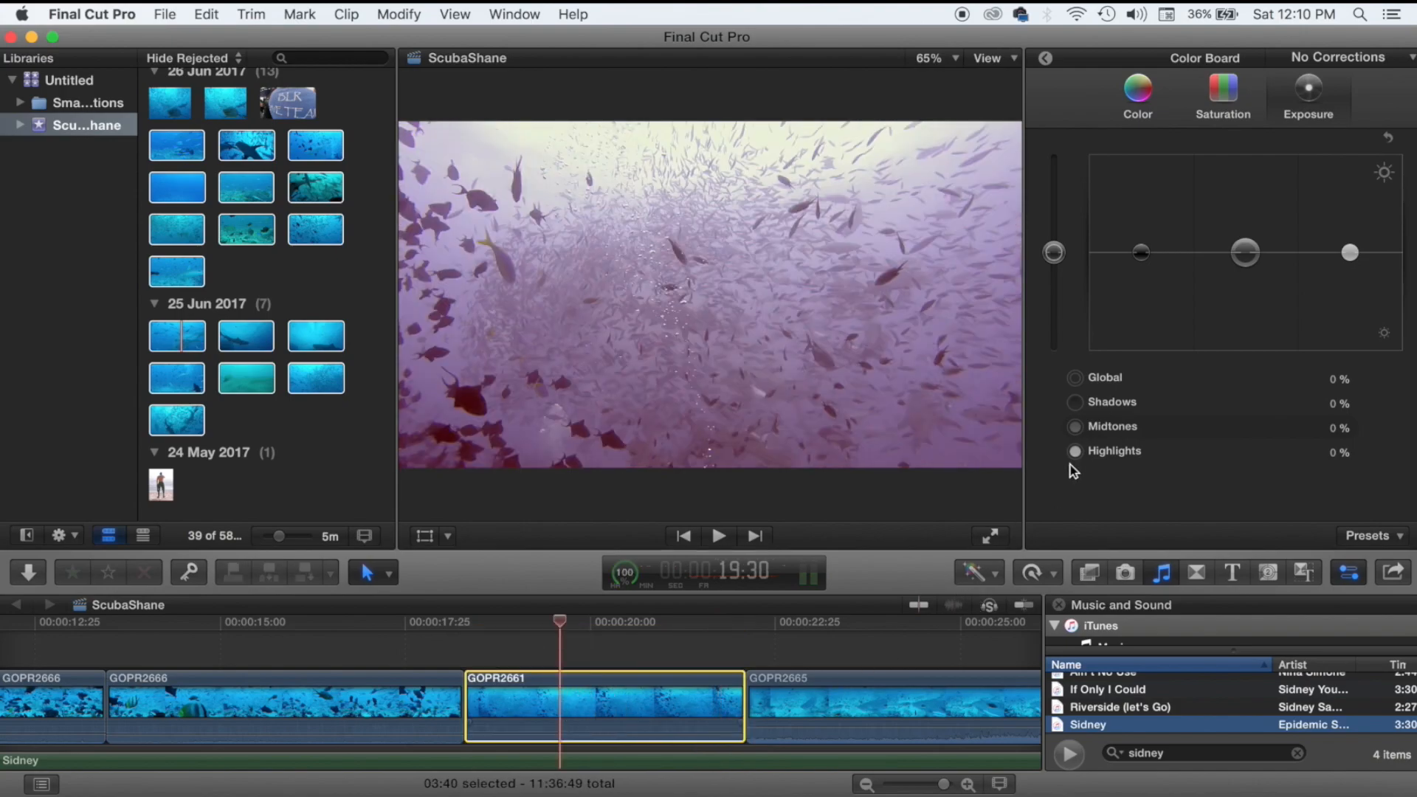
Tint GOPR2661's shadows toward green on the Color tab.
click(1146, 110)
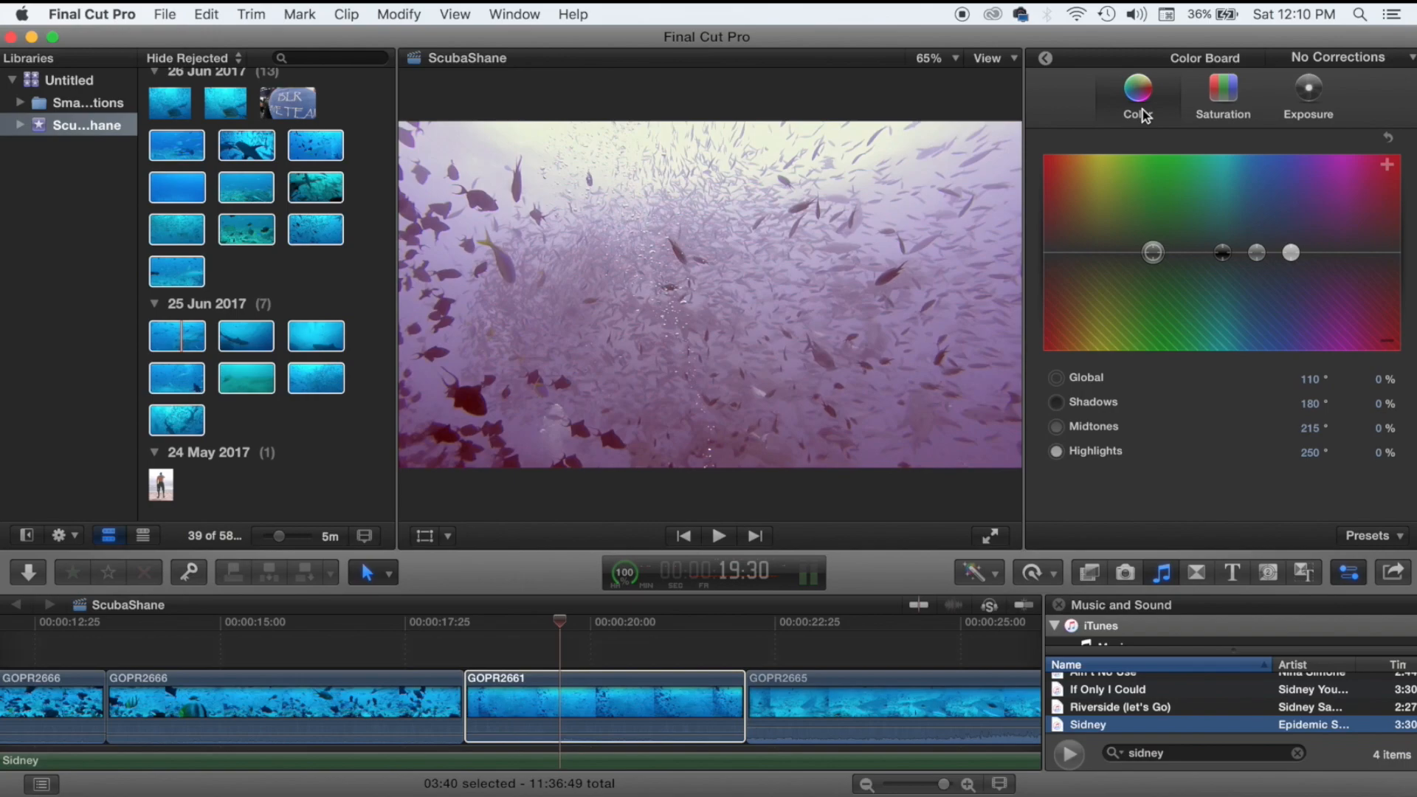
click(1257, 253)
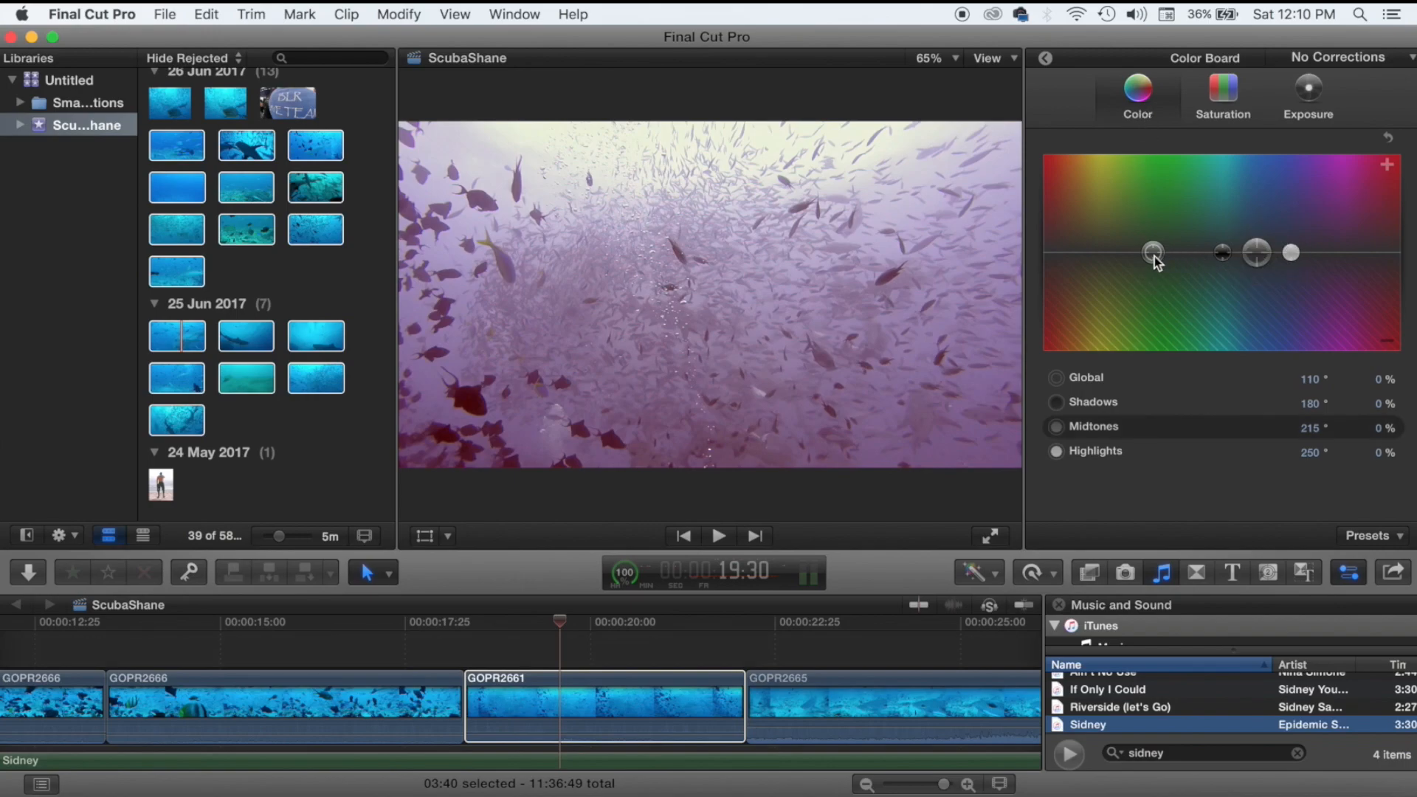
click(1221, 253)
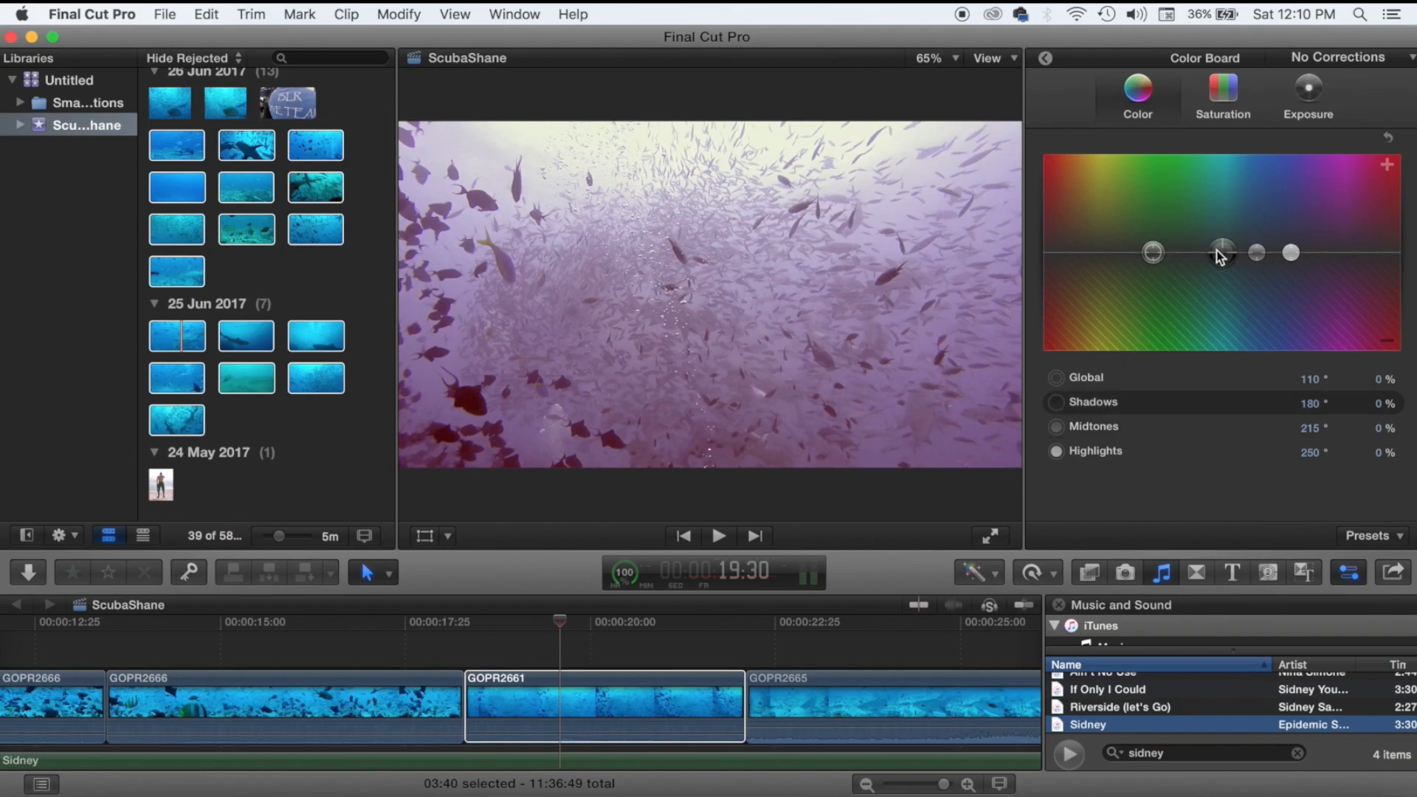
drag(1221, 253, 1164, 230)
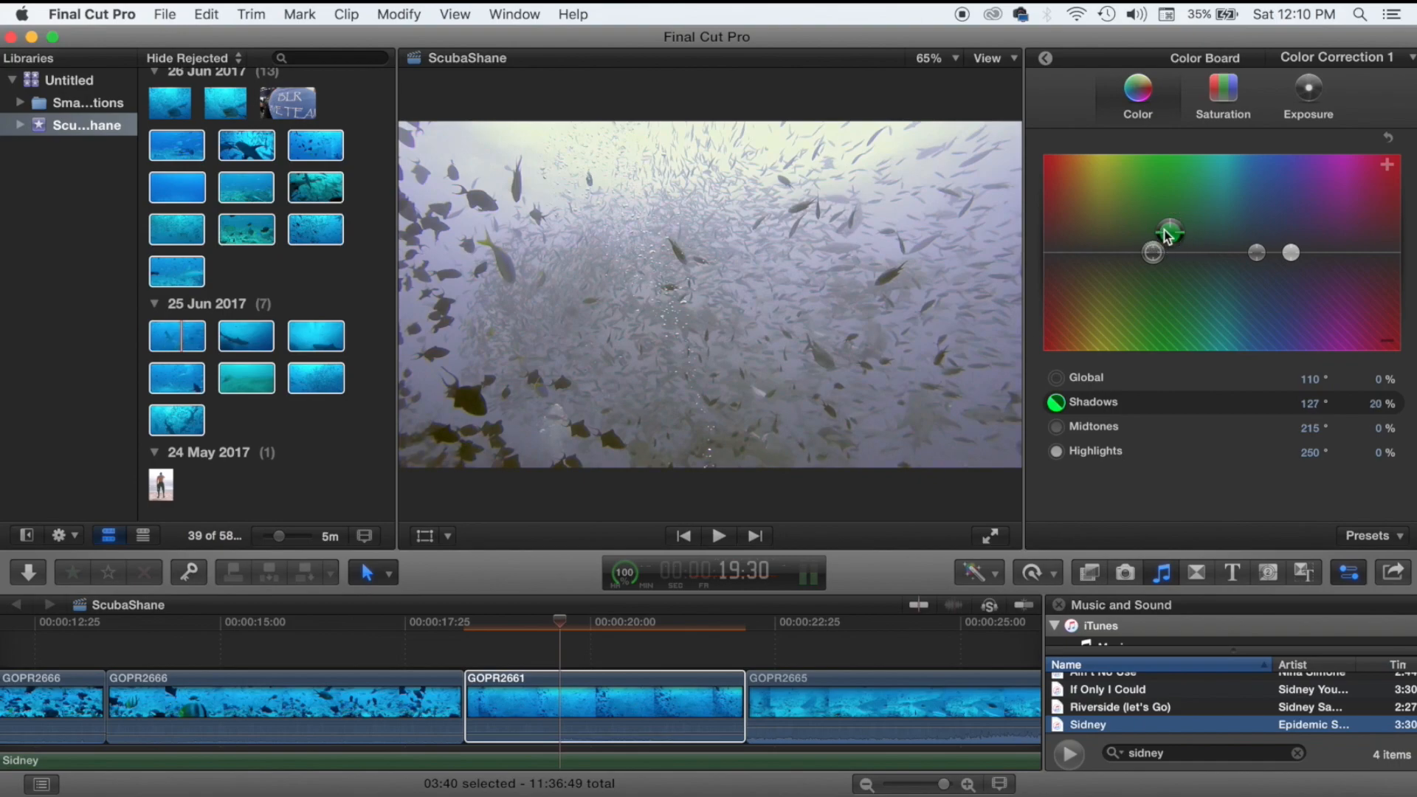
Set GOPR2661's exposure to Shadows -19%, Midtones -10%, Highlights 20%.
click(1279, 101)
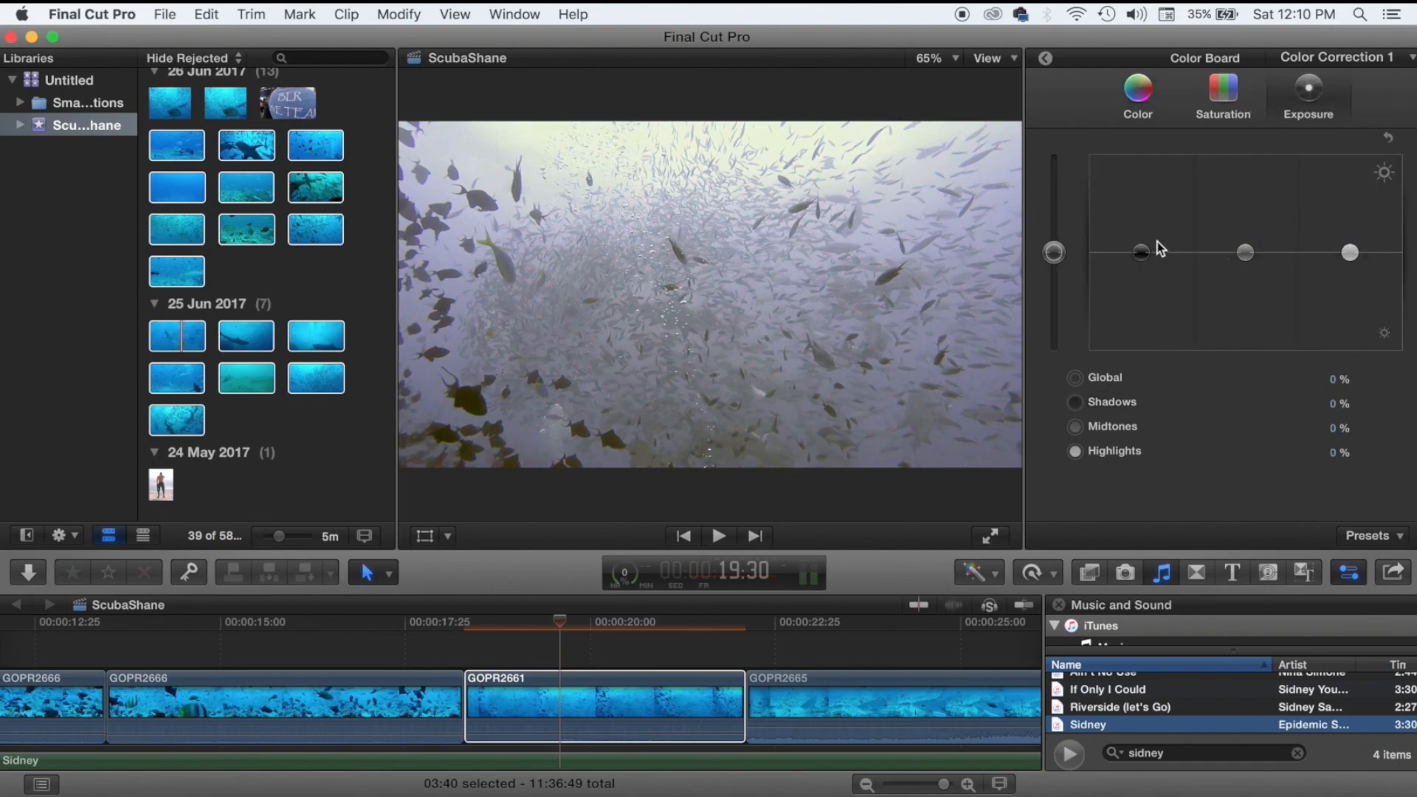
drag(1133, 265, 1136, 280)
click(1242, 251)
drag(1242, 255, 1245, 263)
drag(1350, 253, 1350, 233)
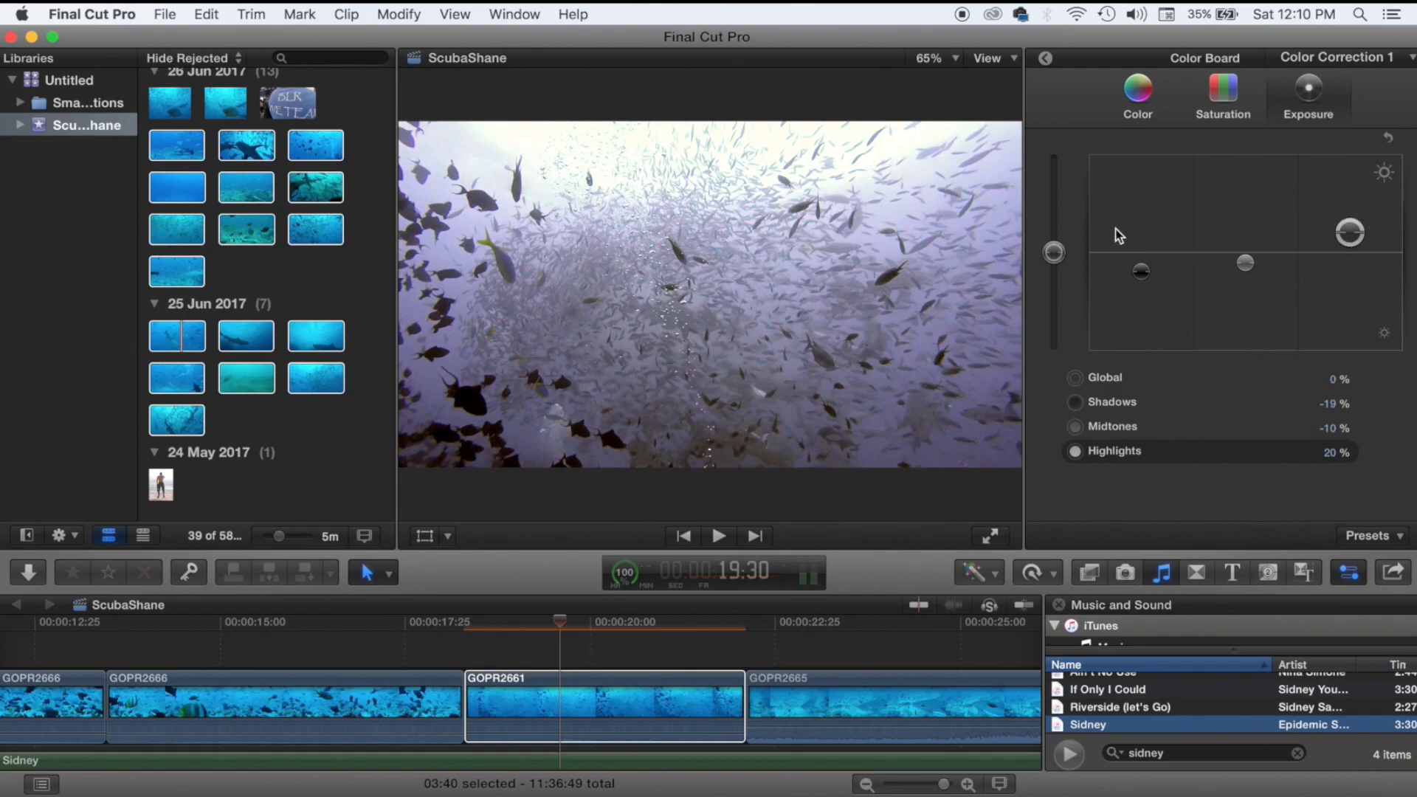
click(468, 624)
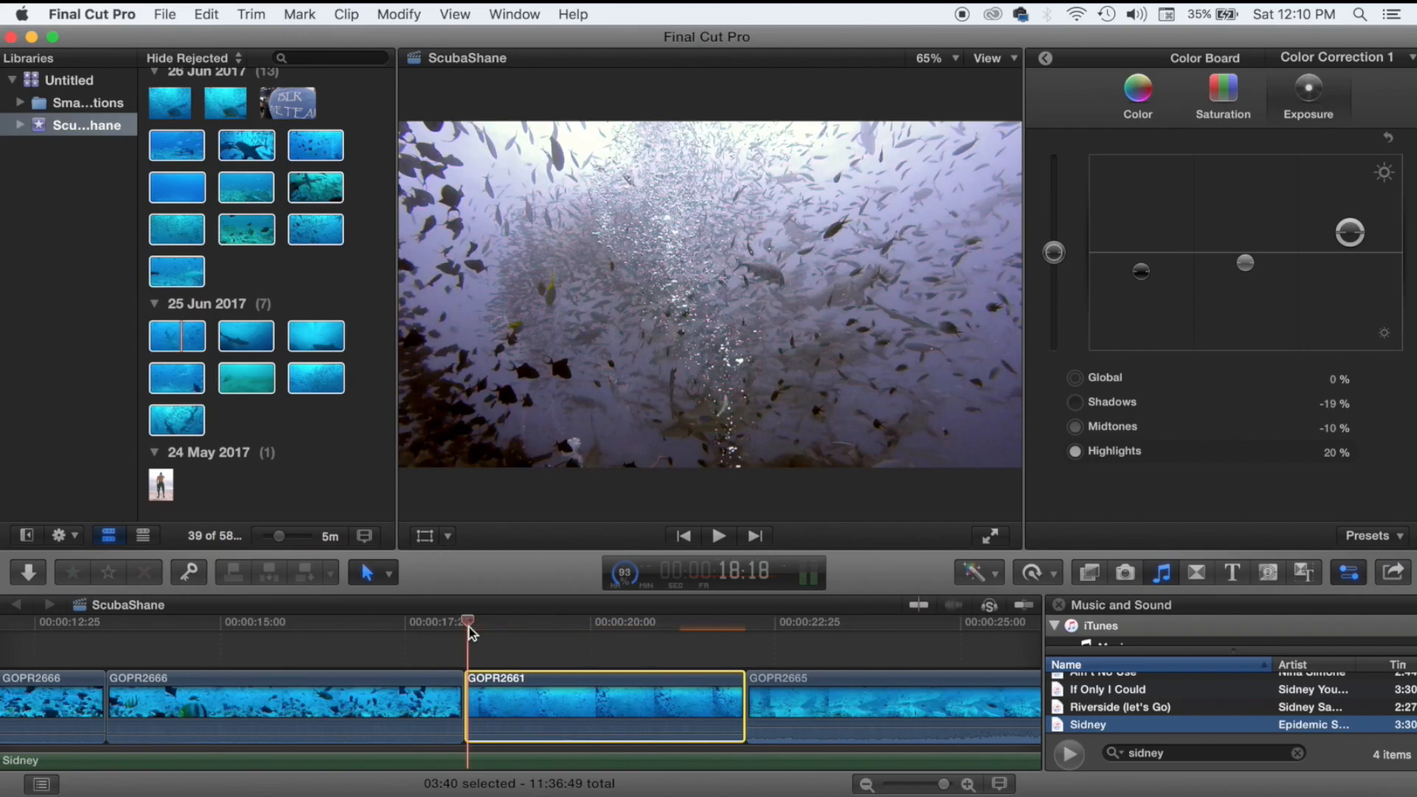
Review the graded GOPR2661, then enable Automatic stabilization with smoothing at 1.5.
key(space)
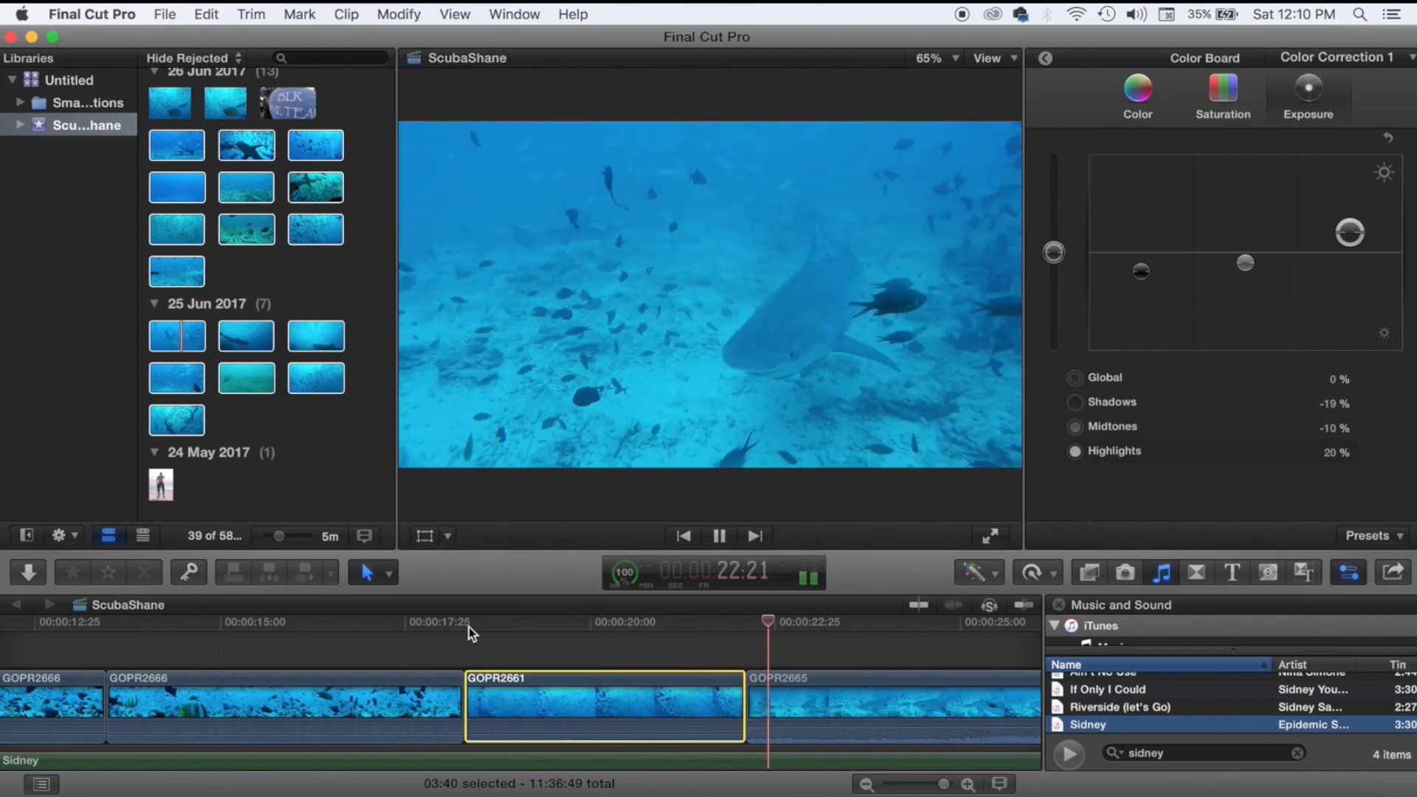
key(space)
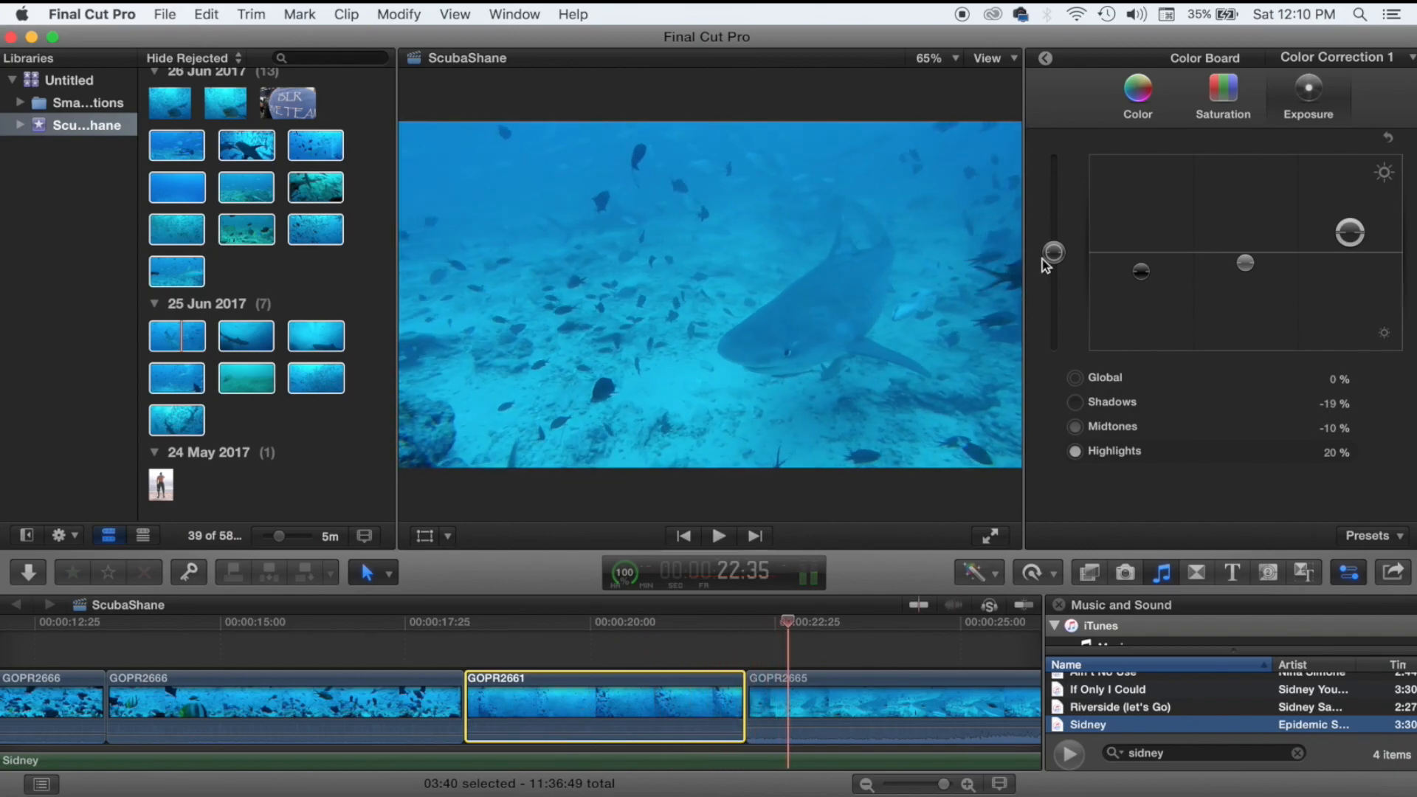
click(1045, 57)
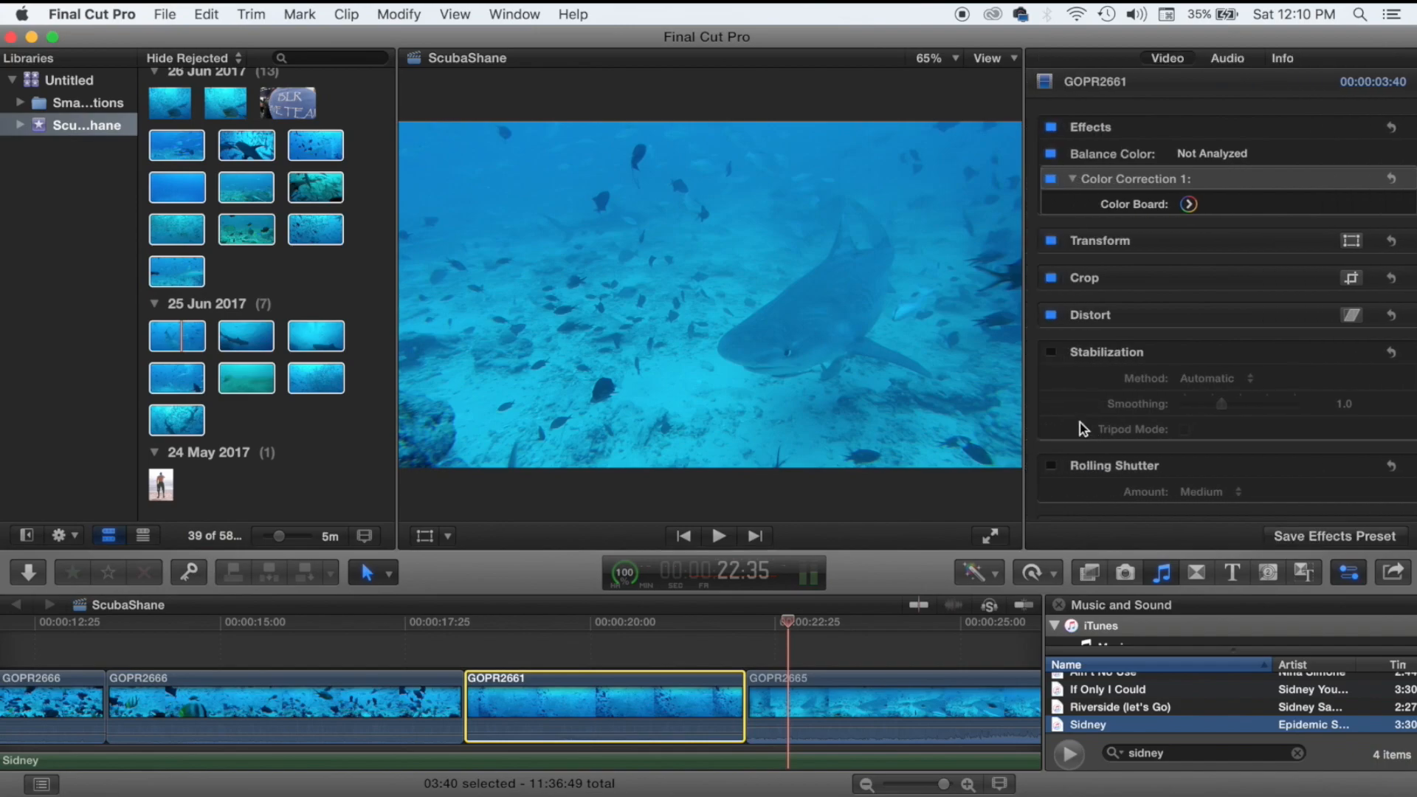
click(581, 636)
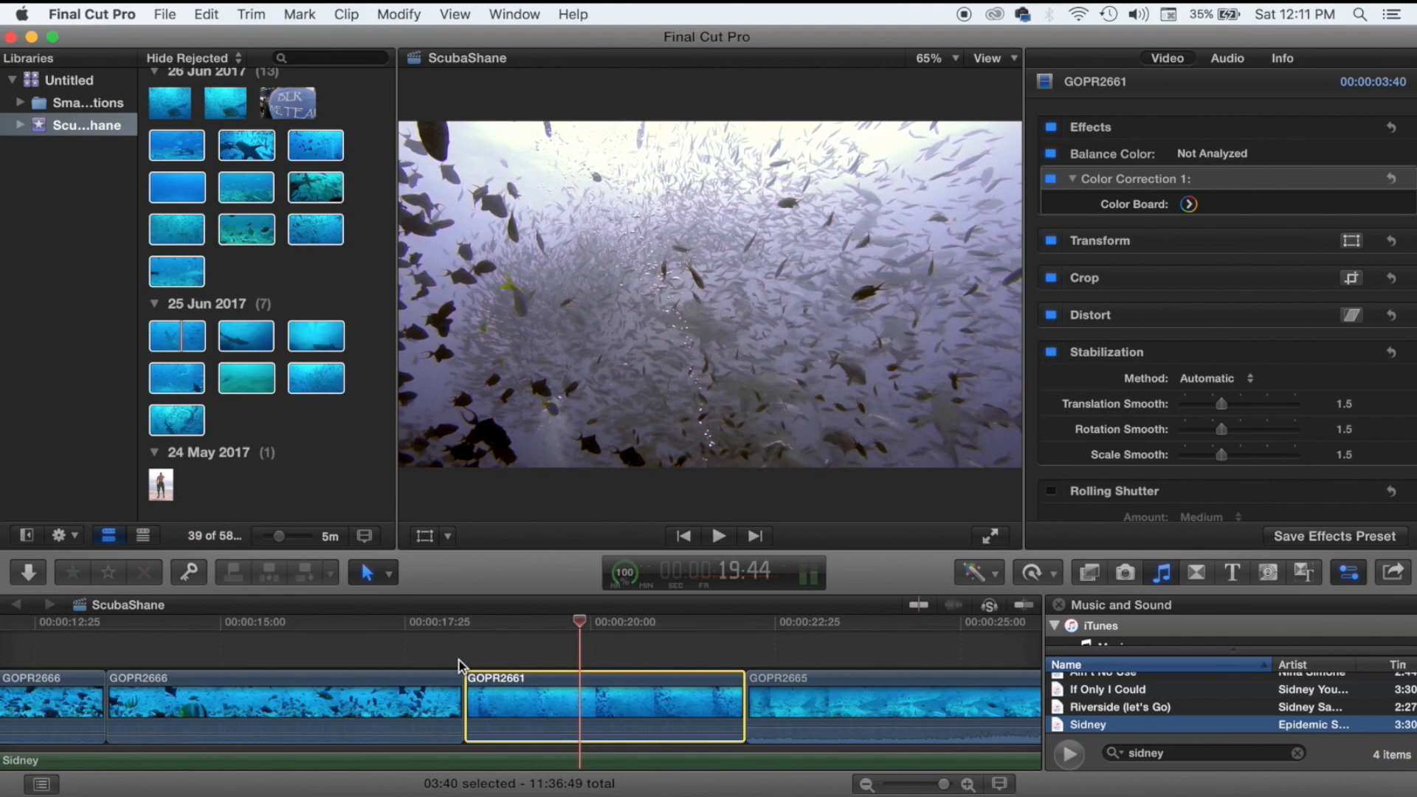
click(459, 661)
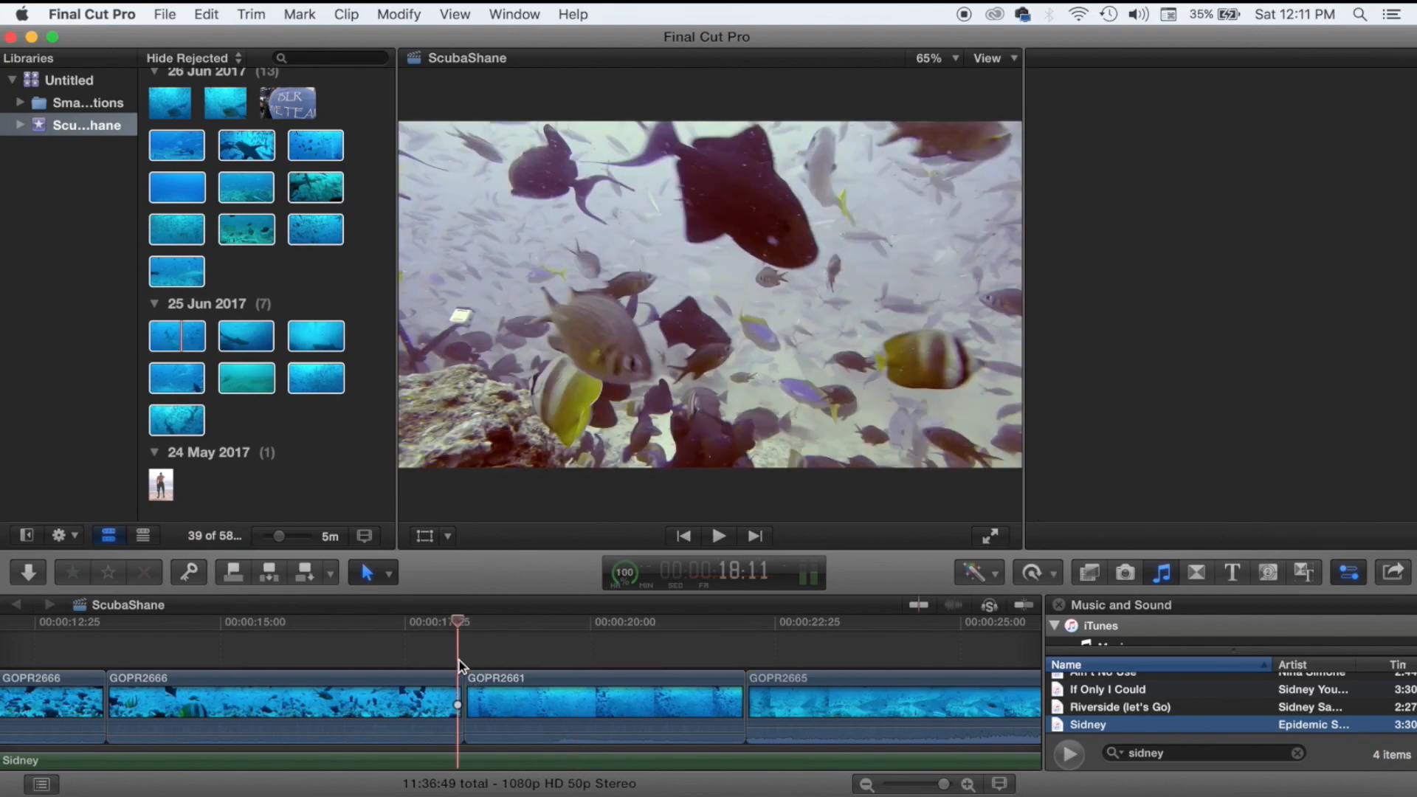
key(space)
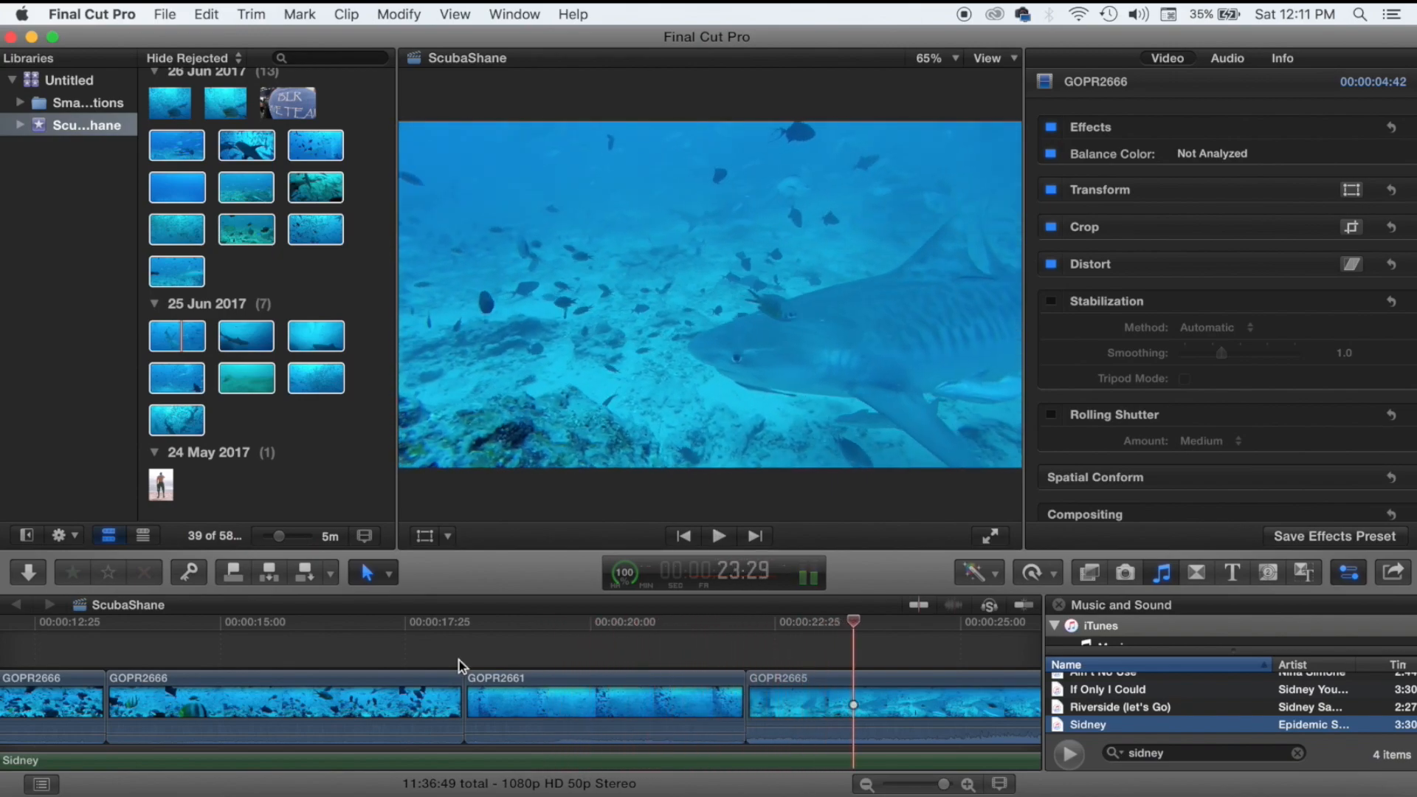
key(space)
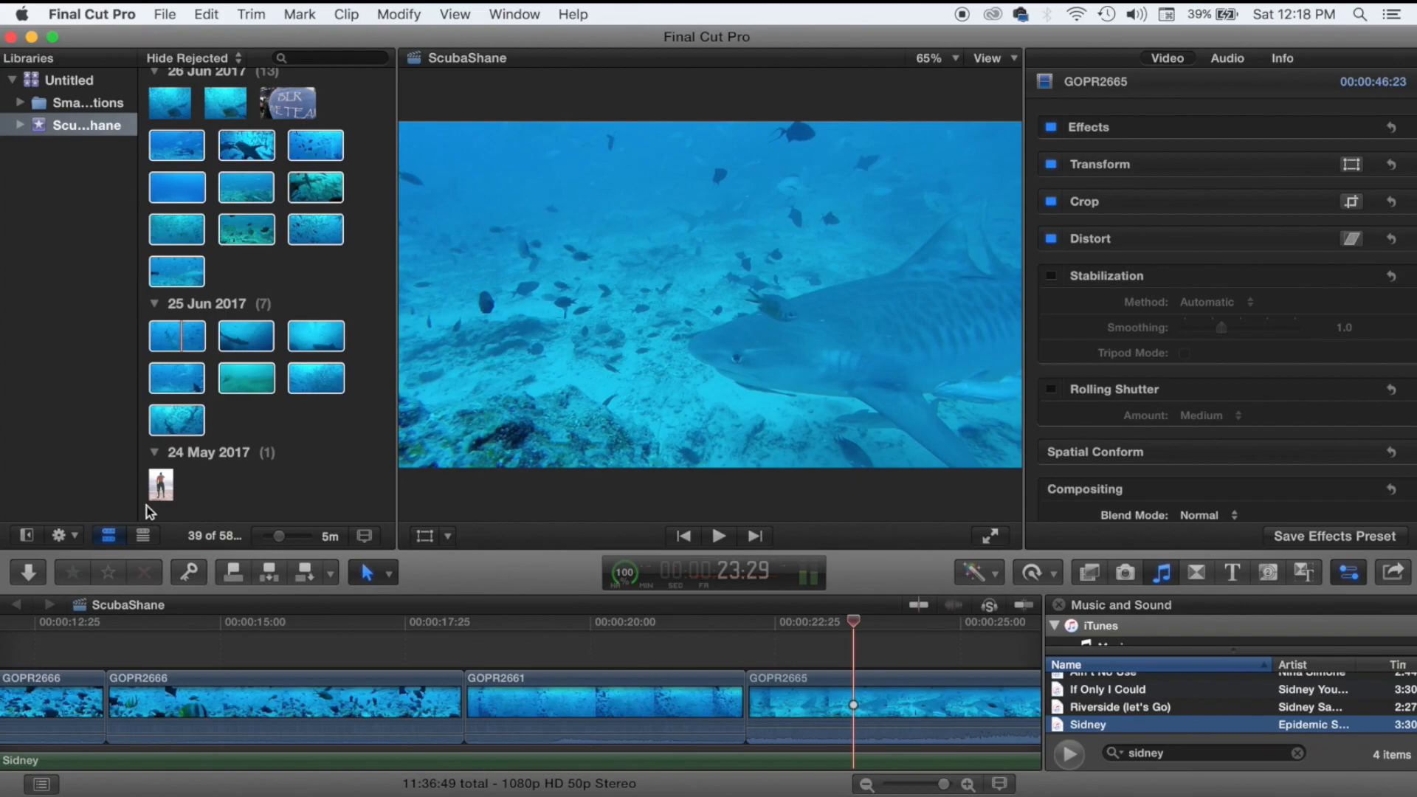
Blade and trim the end of GOPR2643Trim shorter near the timeline start.
scroll(50, 661, left, 12)
click(54, 647)
key(space)
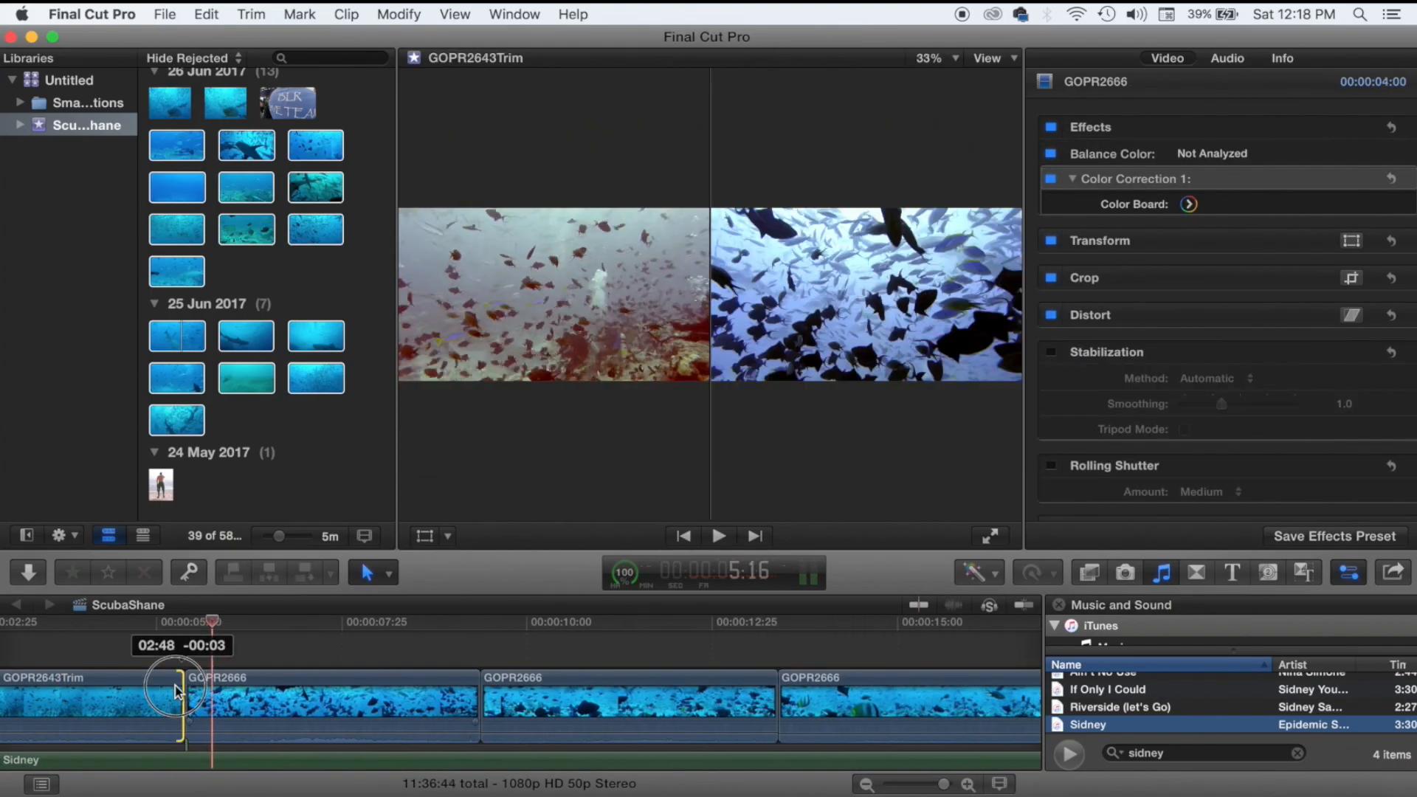
key(space)
click(388, 573)
click(406, 714)
click(293, 705)
mouse_move(423, 708)
mouse_down()
mouse_move(516, 737)
mouse_move(635, 727)
mouse_move(444, 704)
mouse_up()
click(307, 648)
Trim both the start and end of GOPR2666 and GOPR2661 shorter.
scroll(529, 657, right, 1)
key(space)
drag(565, 705, 623, 705)
drag(918, 710, 784, 714)
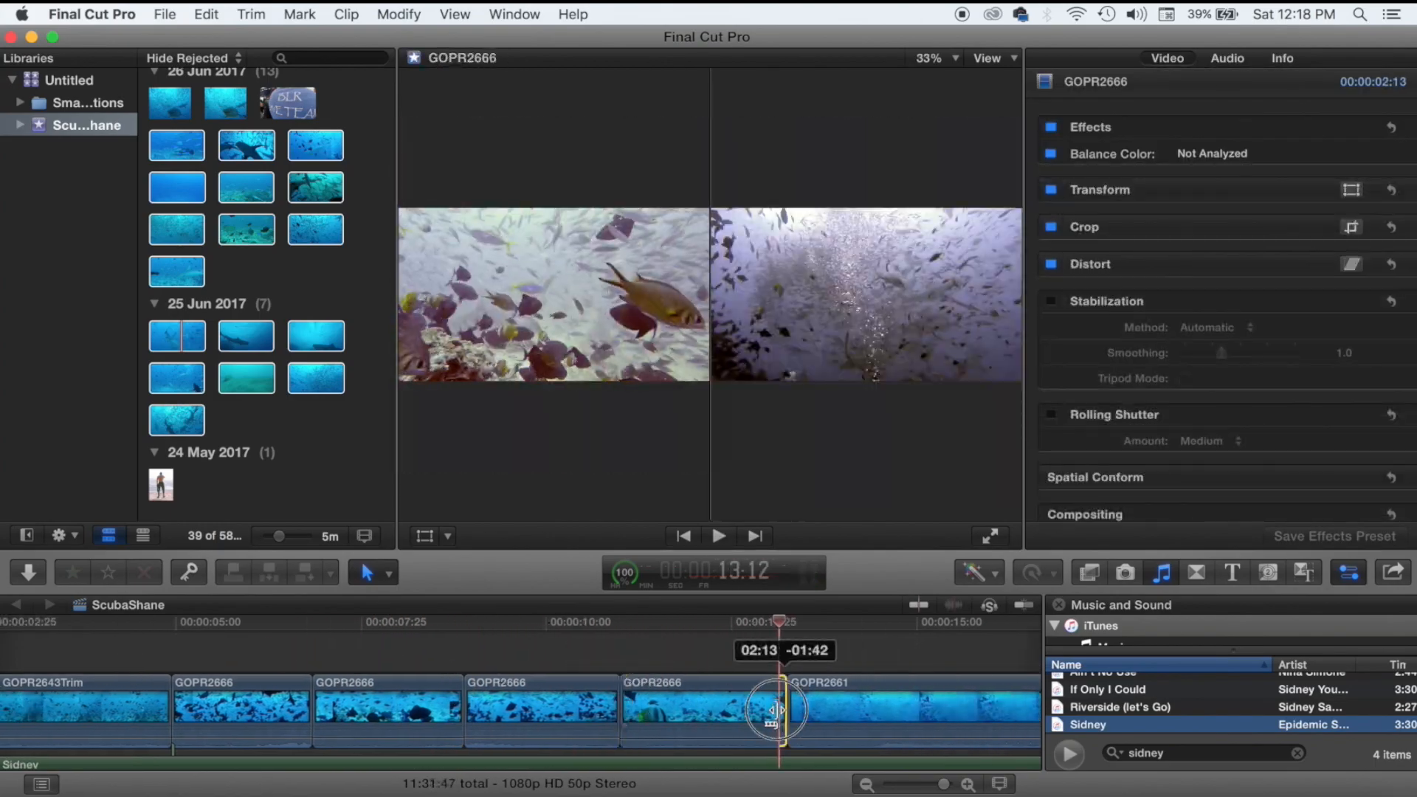
key(space)
scroll(677, 696, right, 5)
key(space)
drag(417, 706, 520, 705)
drag(693, 706, 675, 705)
key(space)
Split GOPR2665 with the Blade tool and trim the first piece's end shorter.
scroll(812, 657, right, 7)
click(861, 681)
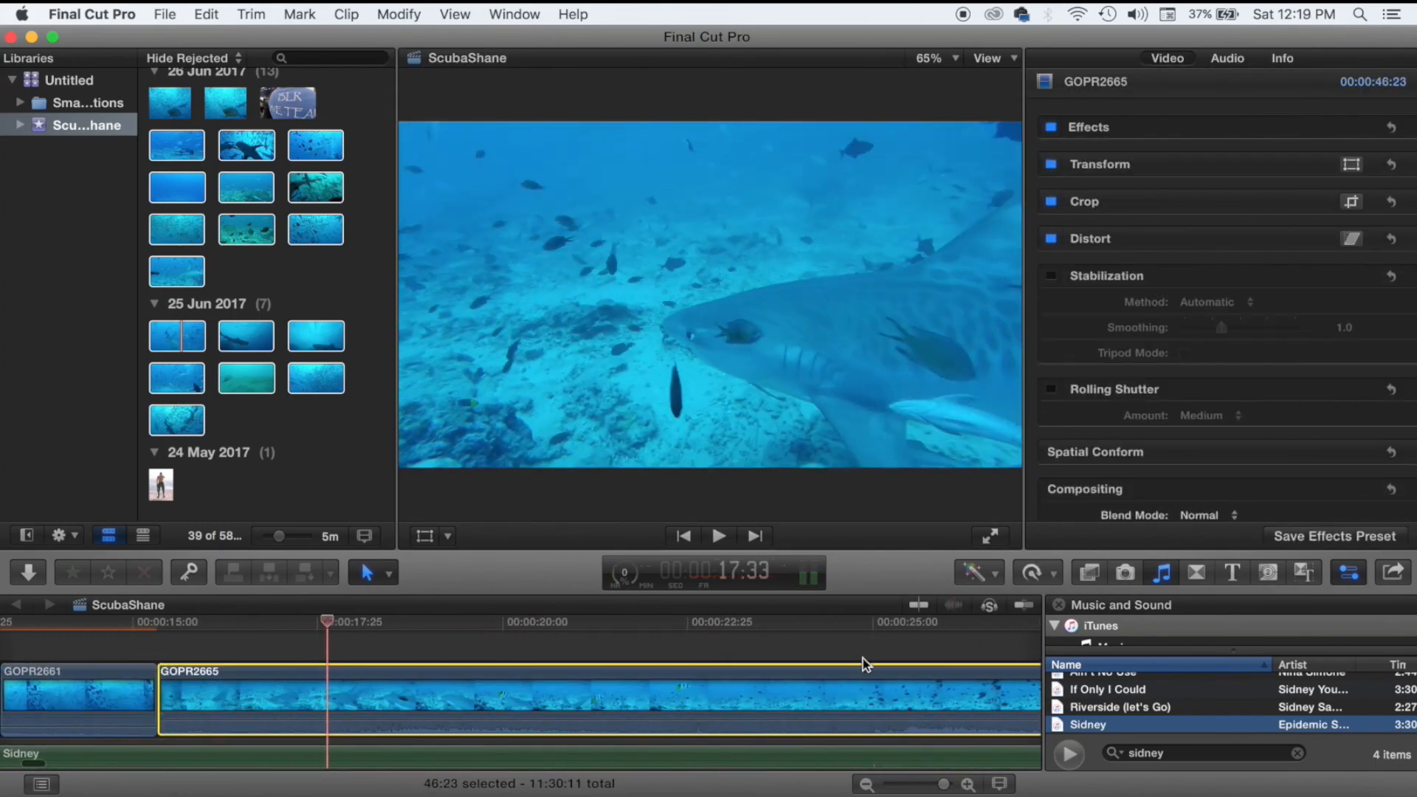
key(space)
key(super+minus)
key(super+minus)
key(super+minus)
click(389, 574)
click(405, 713)
click(287, 705)
key(a)
click(220, 648)
click(172, 650)
drag(278, 690, 395, 696)
Trim the second GOPR2665 piece, then blade-split GOPR2666 and shorten that piece.
click(395, 658)
key(space)
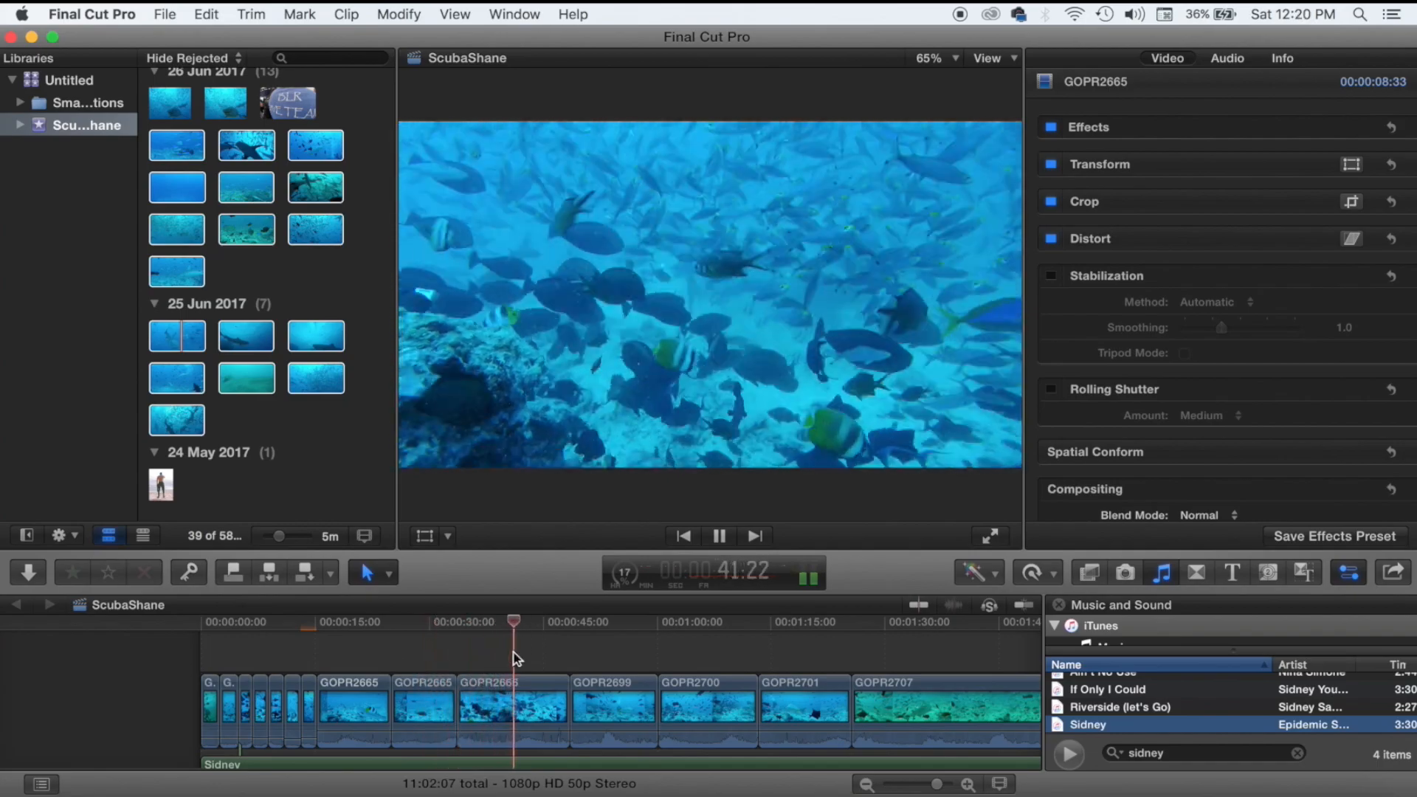
key(space)
click(384, 568)
click(505, 699)
click(385, 573)
click(392, 599)
mouse_move(506, 696)
mouse_down()
mouse_move(540, 696)
mouse_move(512, 696)
mouse_up()
Trim the edges of GOPR2699 and review the cut.
click(569, 645)
key(space)
key(space)
drag(631, 689, 604, 690)
drag(545, 690, 562, 689)
click(563, 651)
key(space)
scroll(563, 650, right, 5)
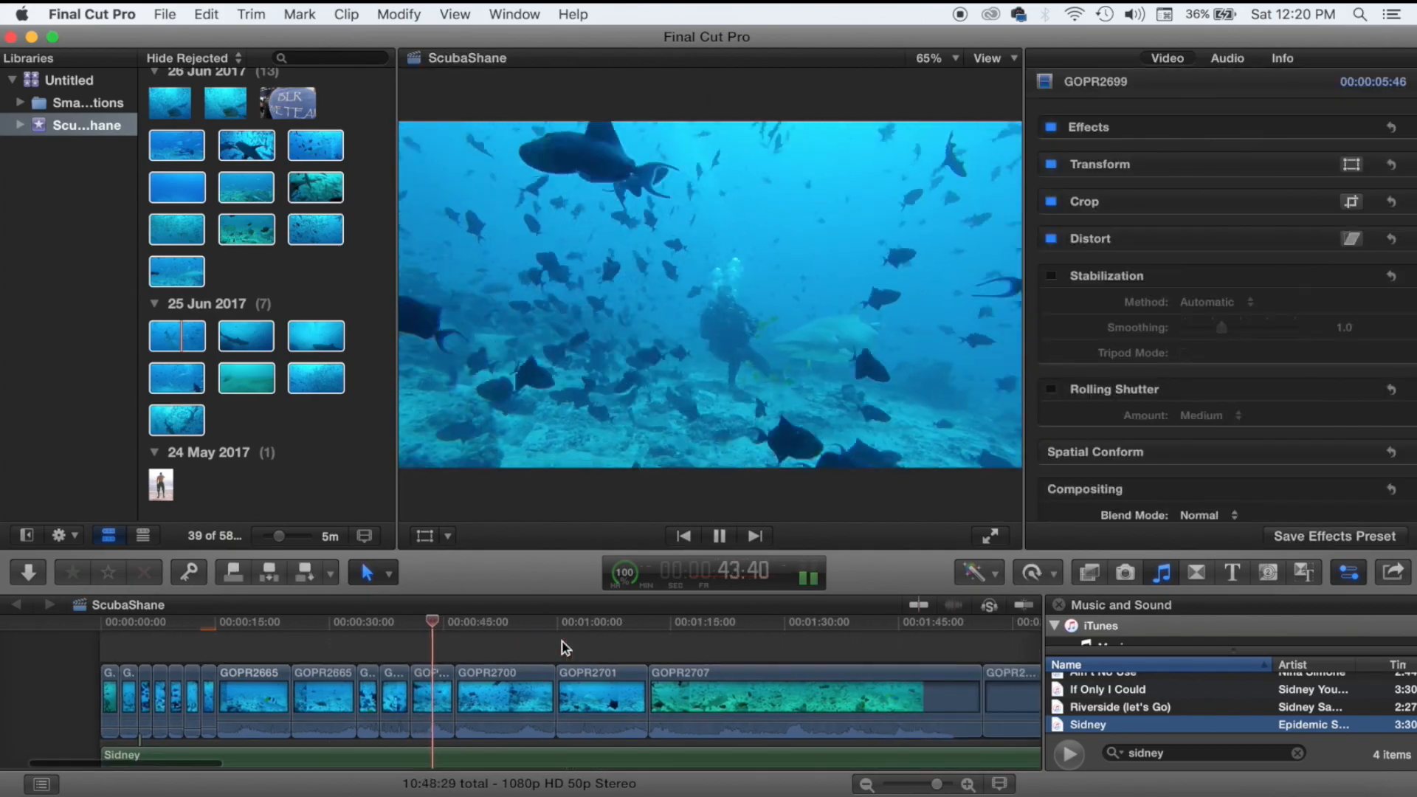
Trim the end of GOPR2700 and both the start and end of GOPR2701.
key(space)
drag(458, 687, 484, 675)
key(space)
click(490, 648)
scroll(490, 649, right, 3)
key(space)
key(space)
click(443, 654)
key(space)
click(449, 646)
key(space)
key(space)
key(space)
click(670, 650)
Split GOPR2707 at the shark shot and move the piece later in the timeline.
click(502, 659)
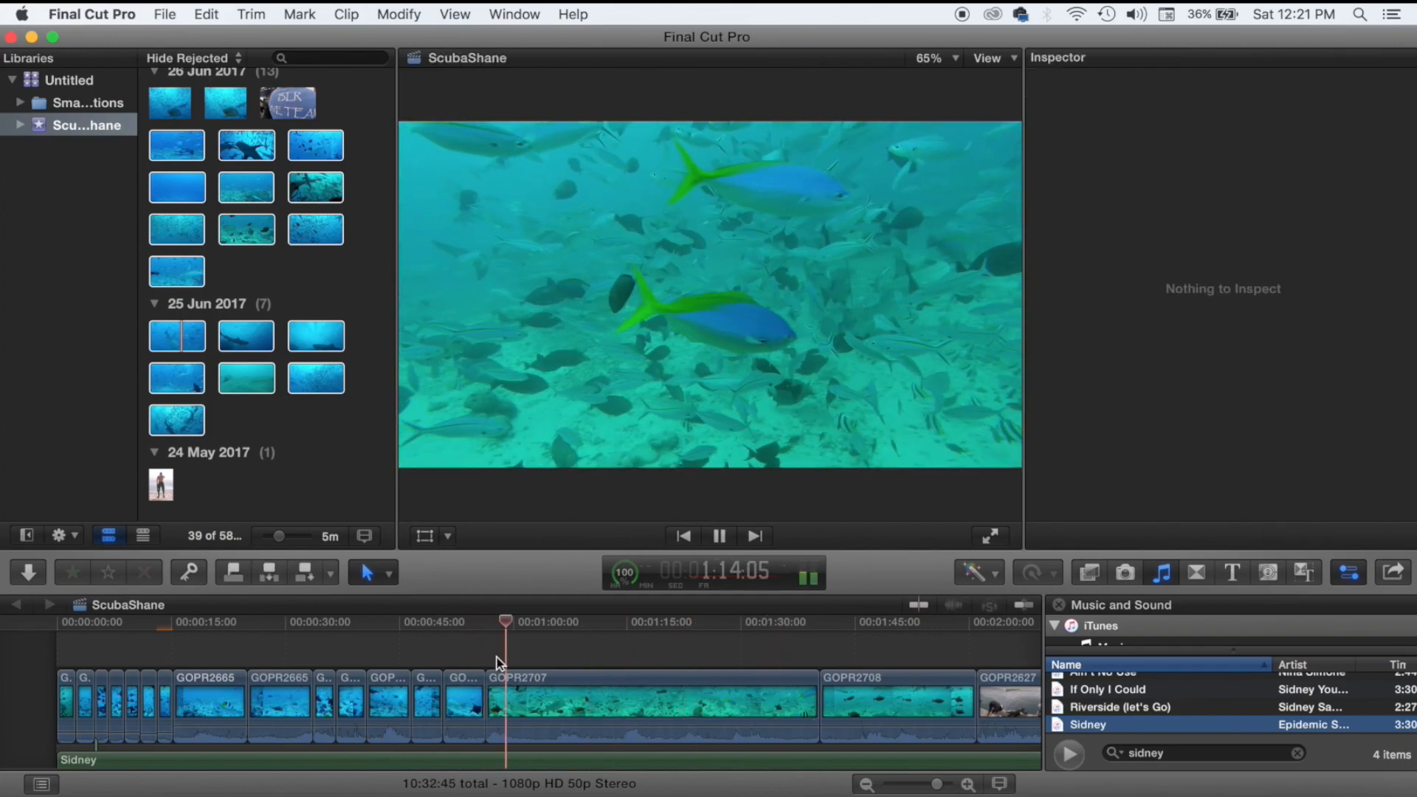
key(space)
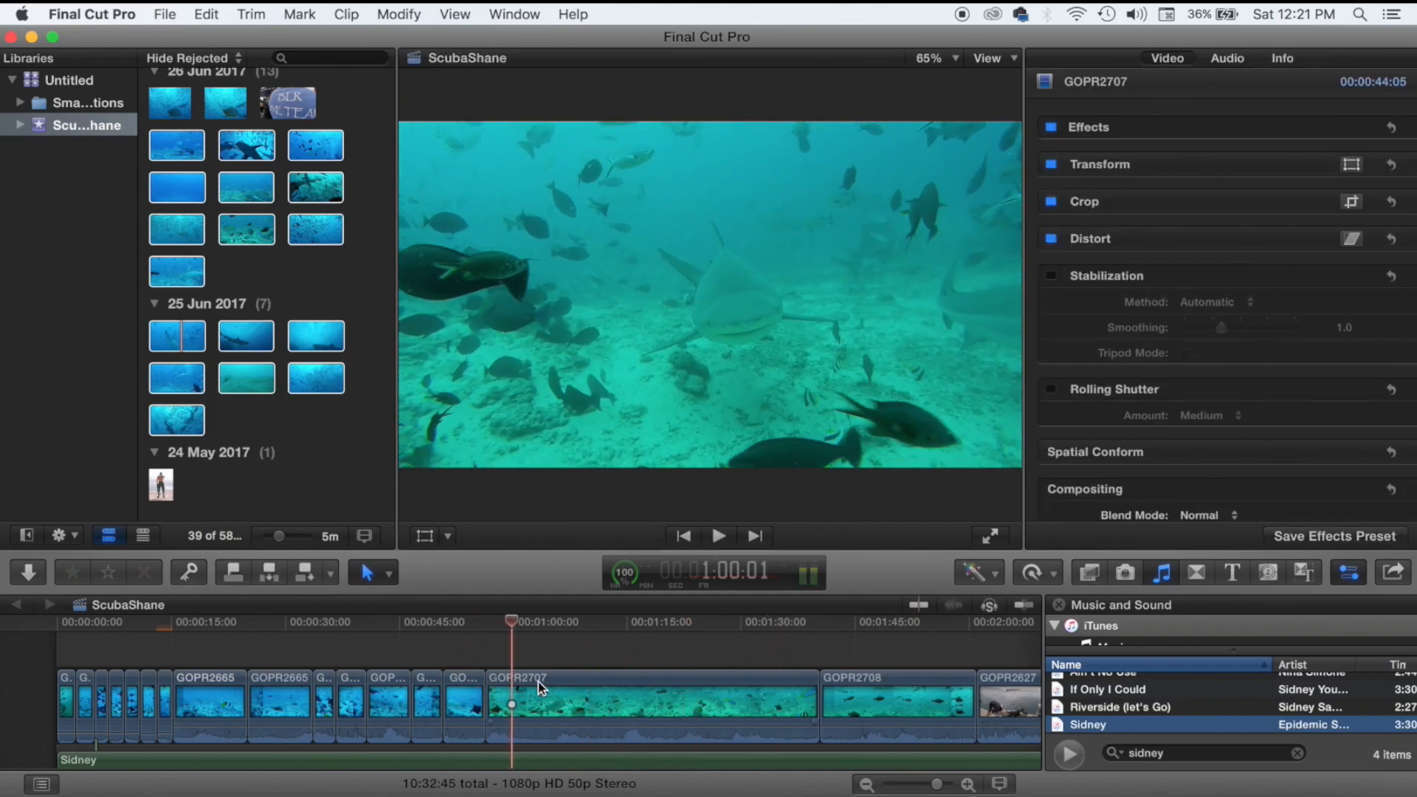
click(370, 573)
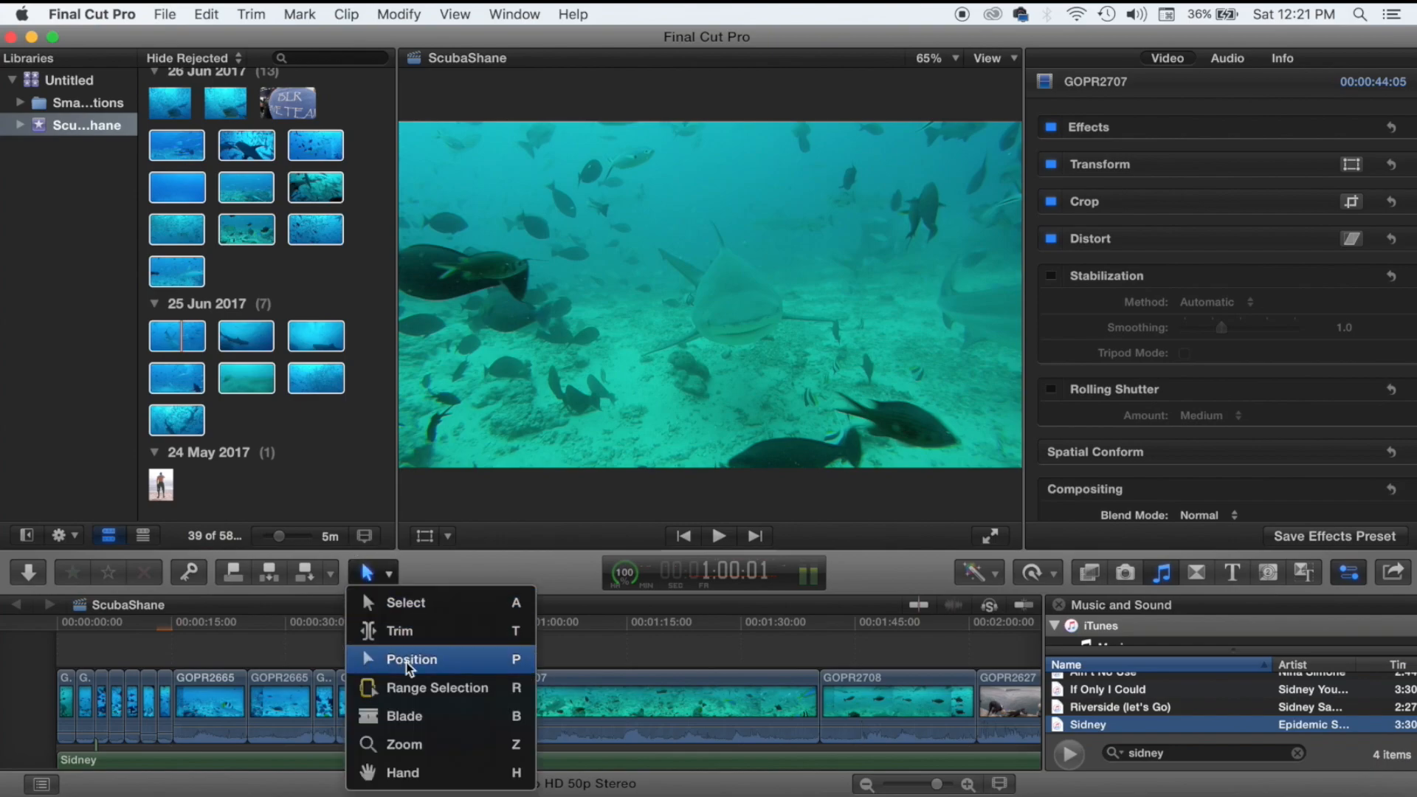
click(413, 687)
click(383, 579)
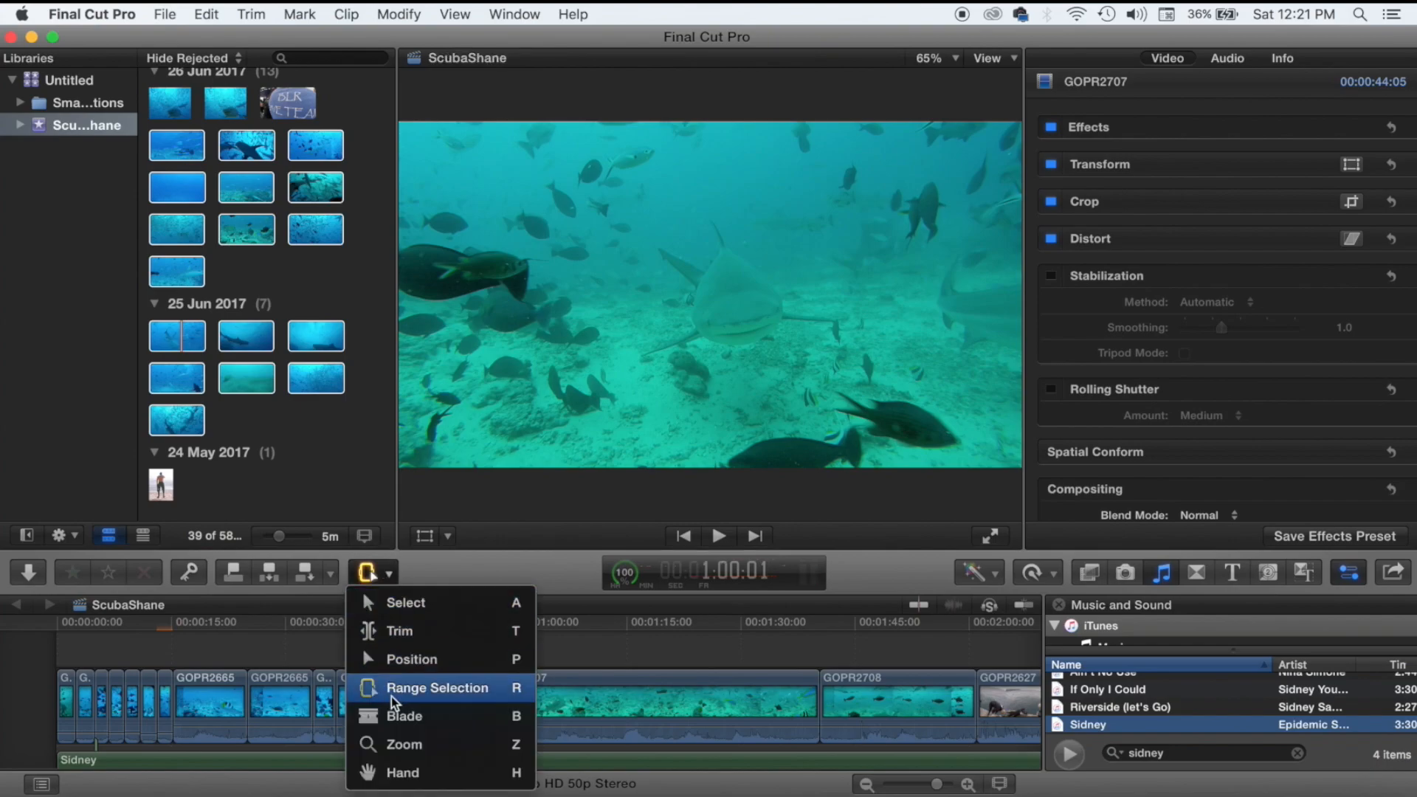
click(402, 716)
click(650, 705)
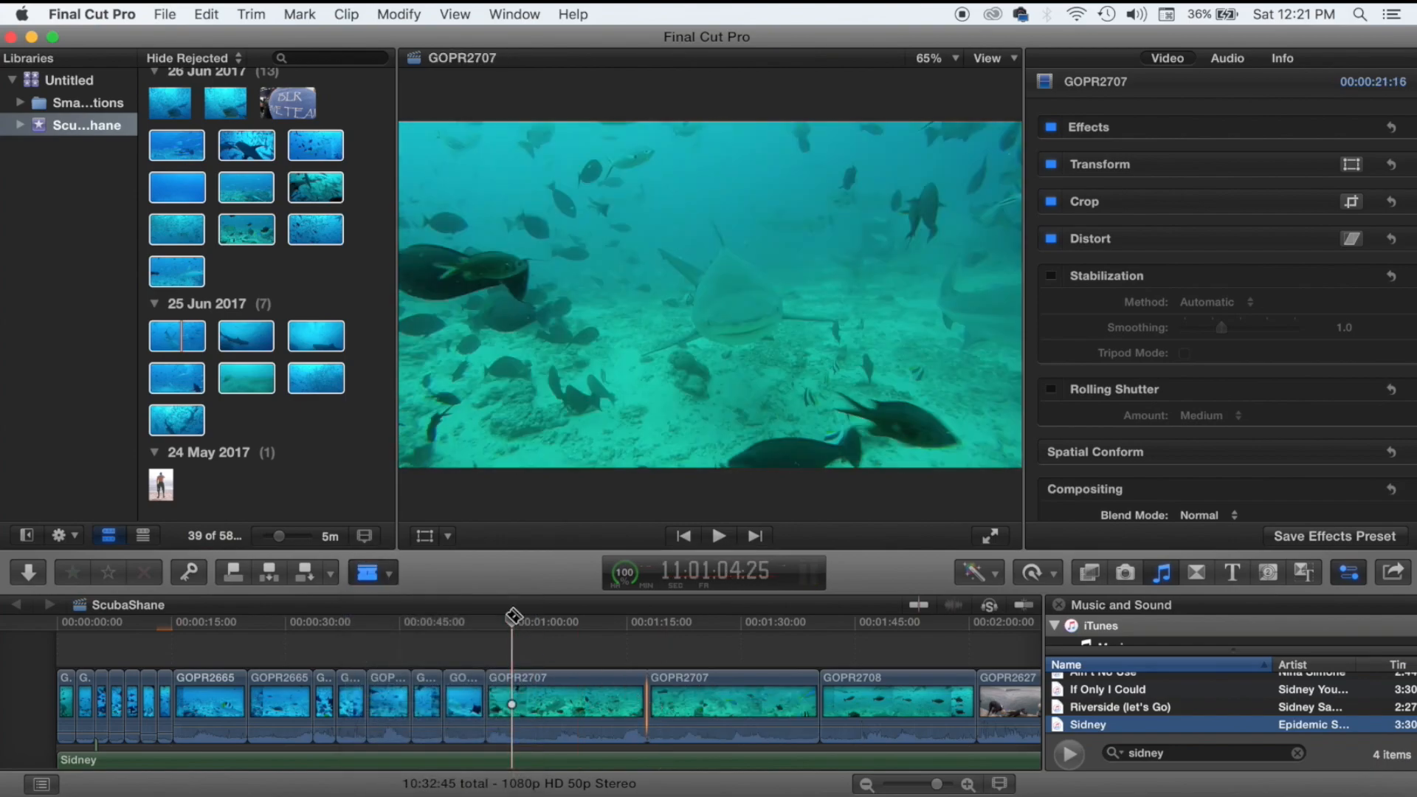
click(384, 575)
click(406, 601)
drag(571, 690, 803, 716)
Trim the end of the first GOPR2707 part to the playhead.
click(504, 653)
key(space)
key(space)
drag(656, 697, 524, 692)
click(527, 628)
key(space)
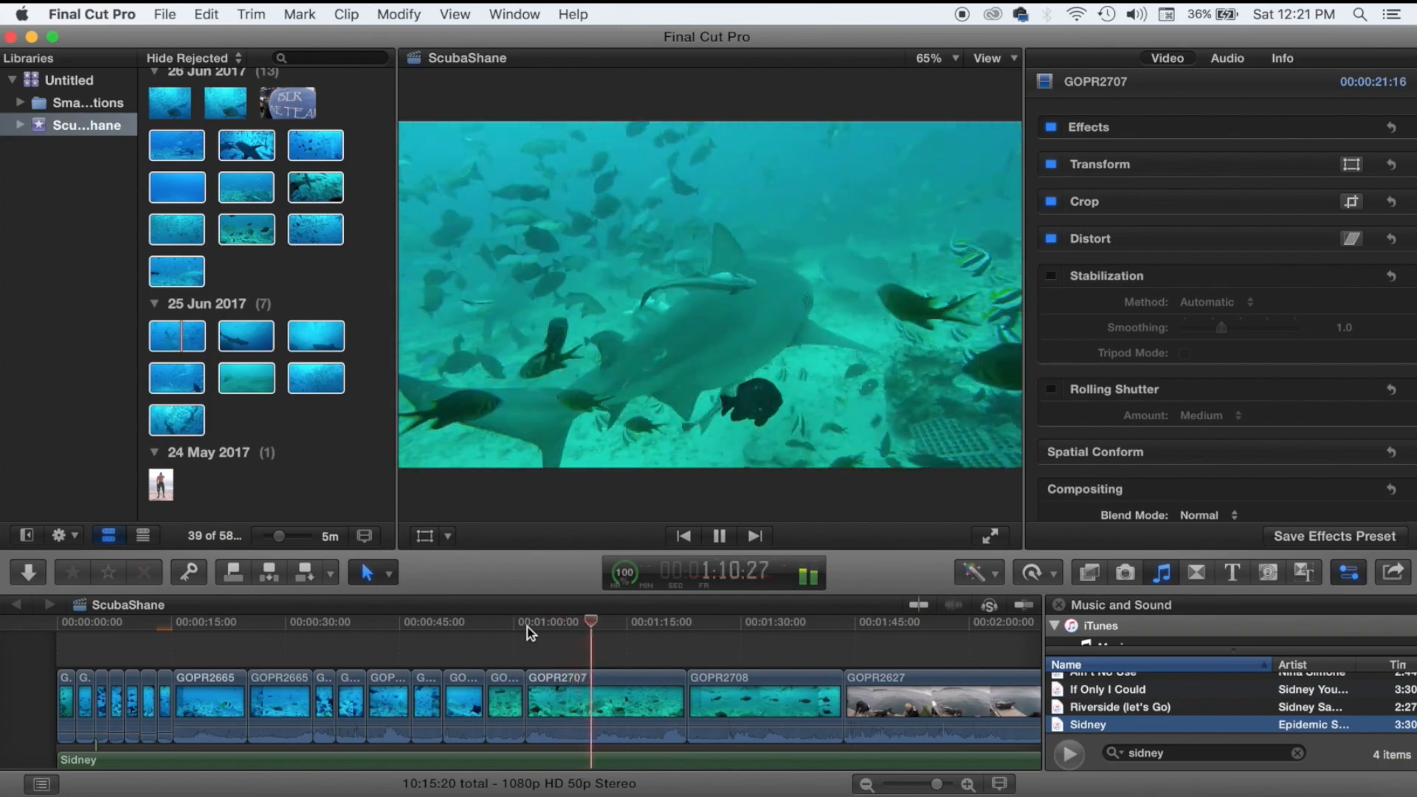
key(alt+bracketright)
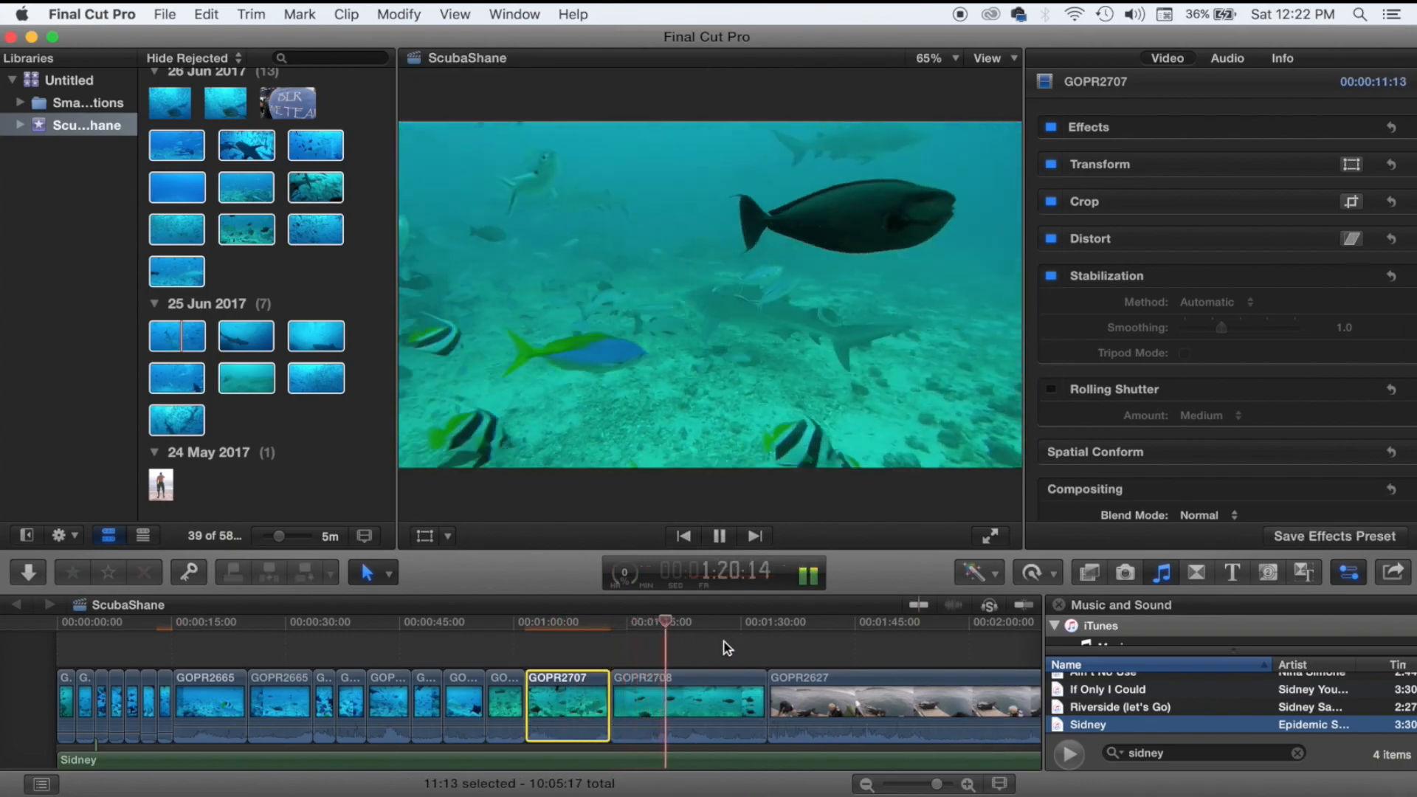
key(space)
Trim the end of GOPR2708 at the next edit.
click(713, 653)
key(space)
drag(766, 697, 664, 694)
click(688, 642)
Delete the long GOPR2627 boat clip and the GOPR2645 clip.
key(space)
scroll(688, 642, right, 5)
click(680, 643)
click(823, 663)
scroll(823, 663, right, 3)
click(876, 658)
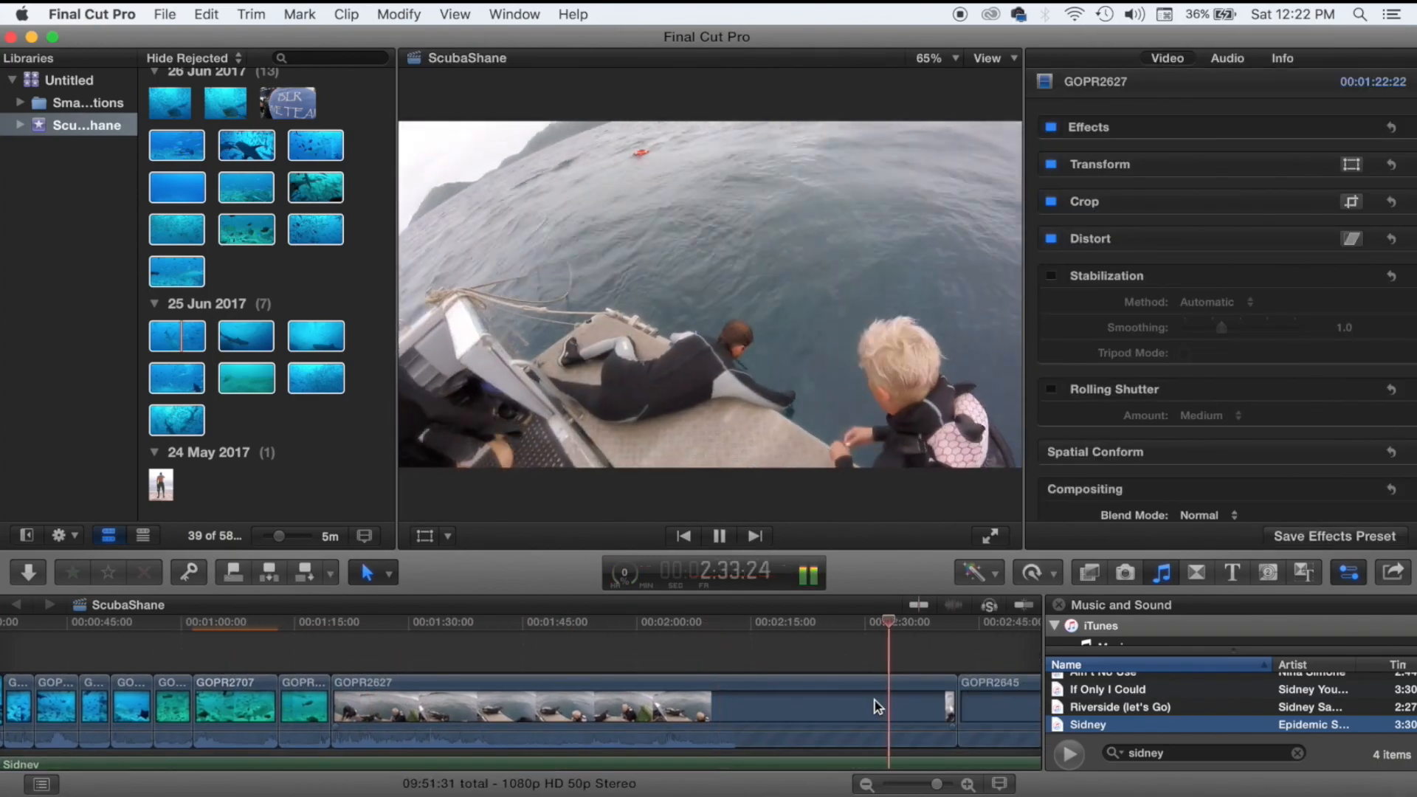
click(872, 702)
key(Delete)
Trim the start of GOPR2649 shorter.
key(space)
click(371, 660)
key(Delete)
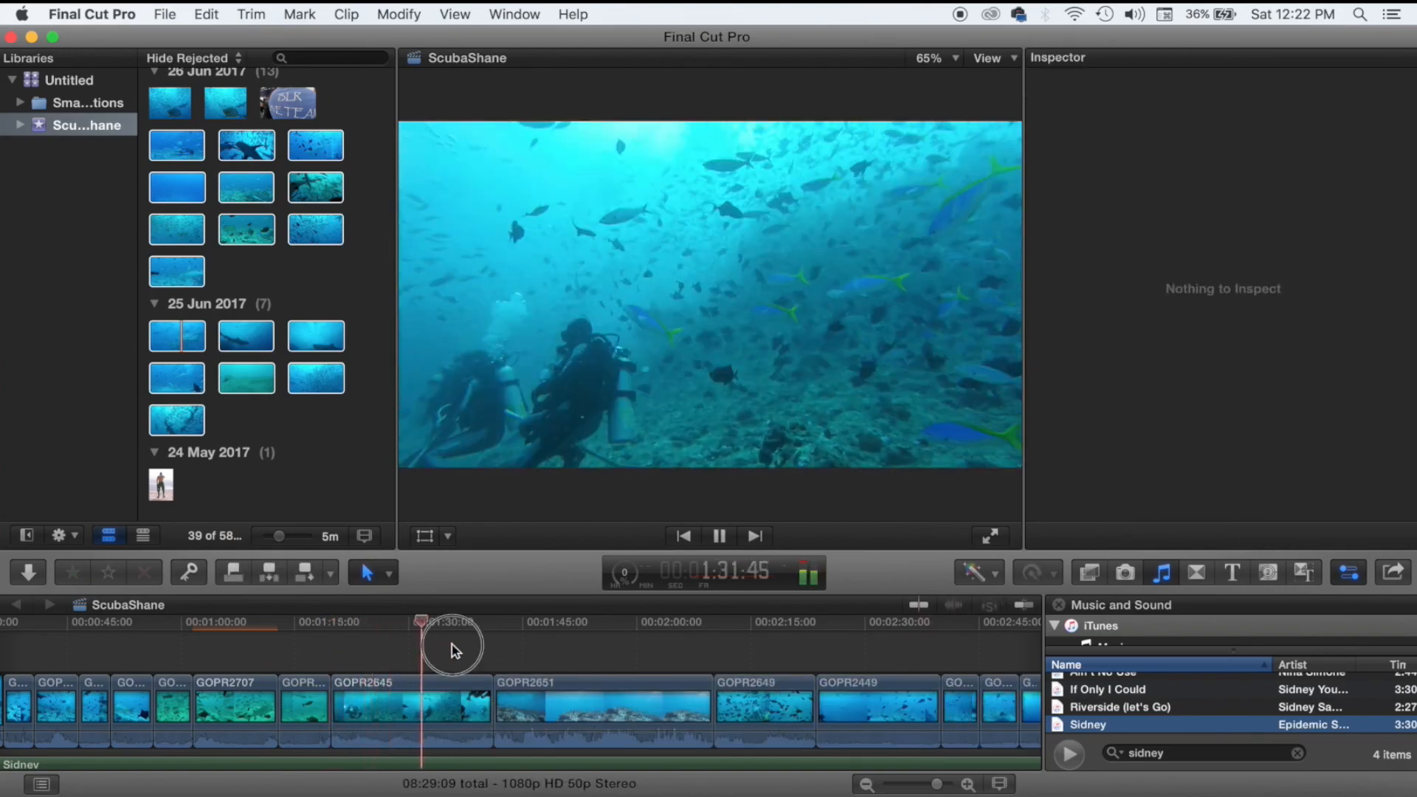
click(381, 655)
drag(333, 689, 435, 688)
click(370, 661)
key(space)
Shorten the end of GOPR2449, trim GOPR2494's end, and review the joins.
click(434, 661)
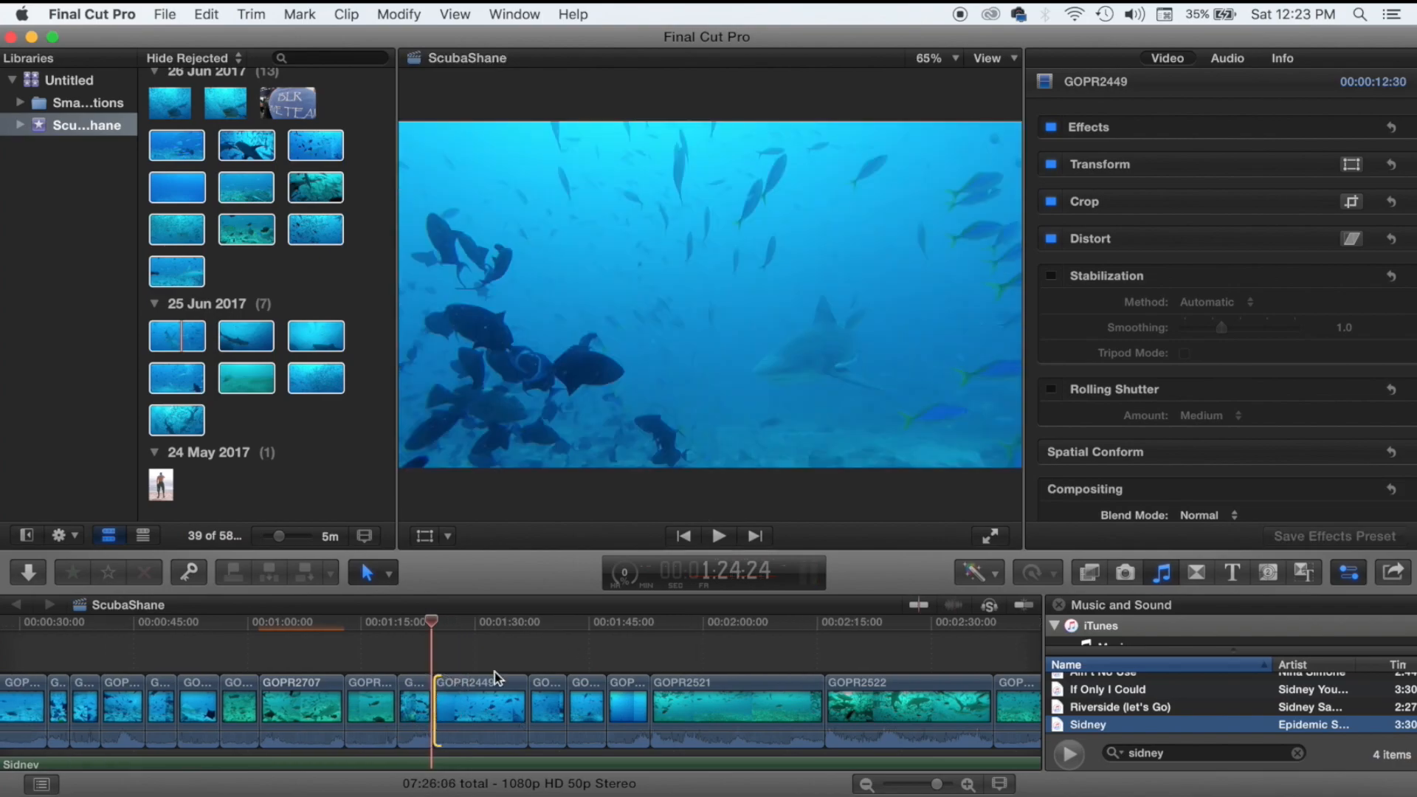
key(space)
drag(521, 688, 809, 696)
click(485, 658)
key(space)
click(517, 687)
key(space)
key(space)
scroll(738, 687, left, 10)
click(633, 655)
key(space)
Try automatic colour match and balance on GOPR2520, then turn them off.
click(632, 657)
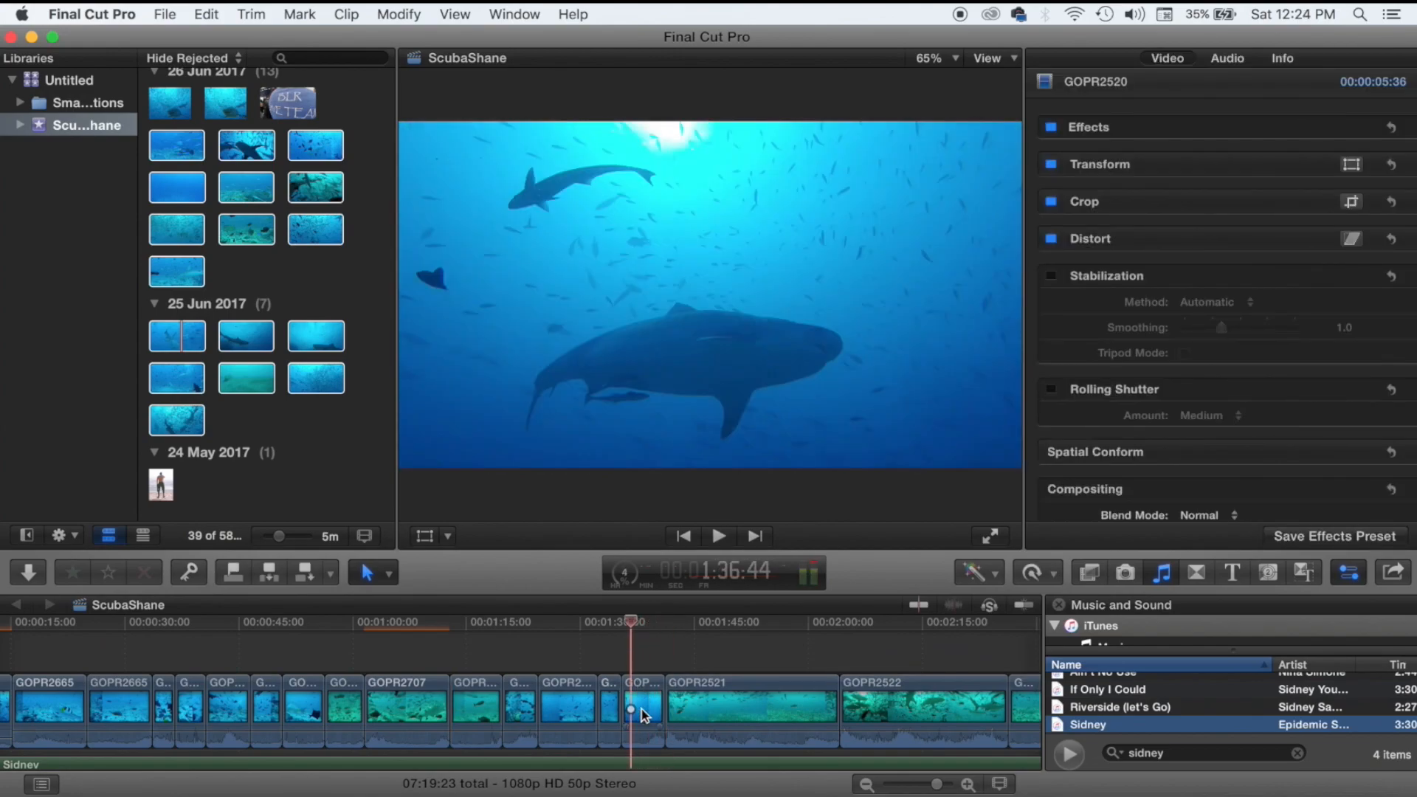
click(642, 712)
click(978, 572)
click(985, 620)
click(869, 537)
click(979, 573)
click(982, 603)
click(979, 572)
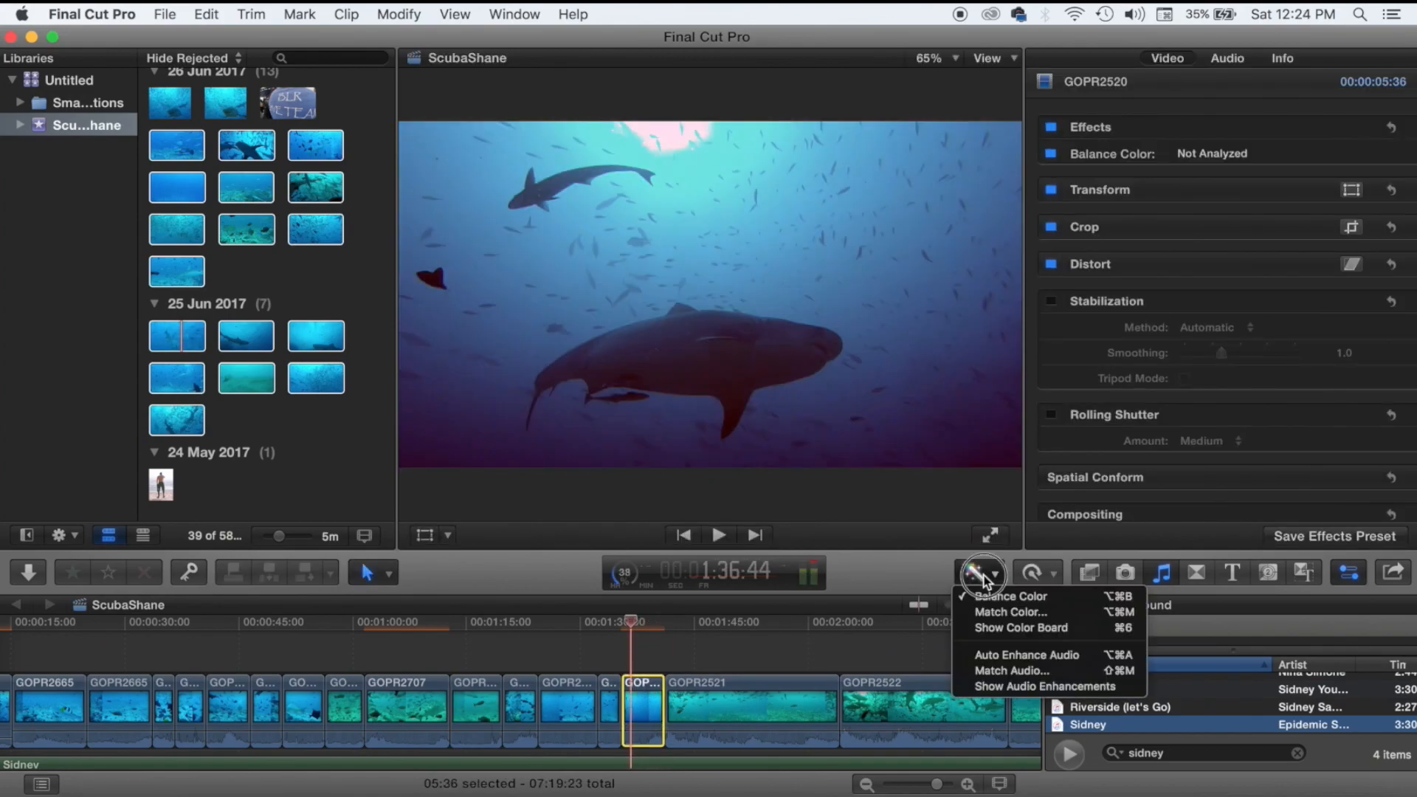
click(985, 587)
Grade GOPR2520's exposure: shadows -11%, midtones -17%, highlights 40%, and play it back.
click(1032, 573)
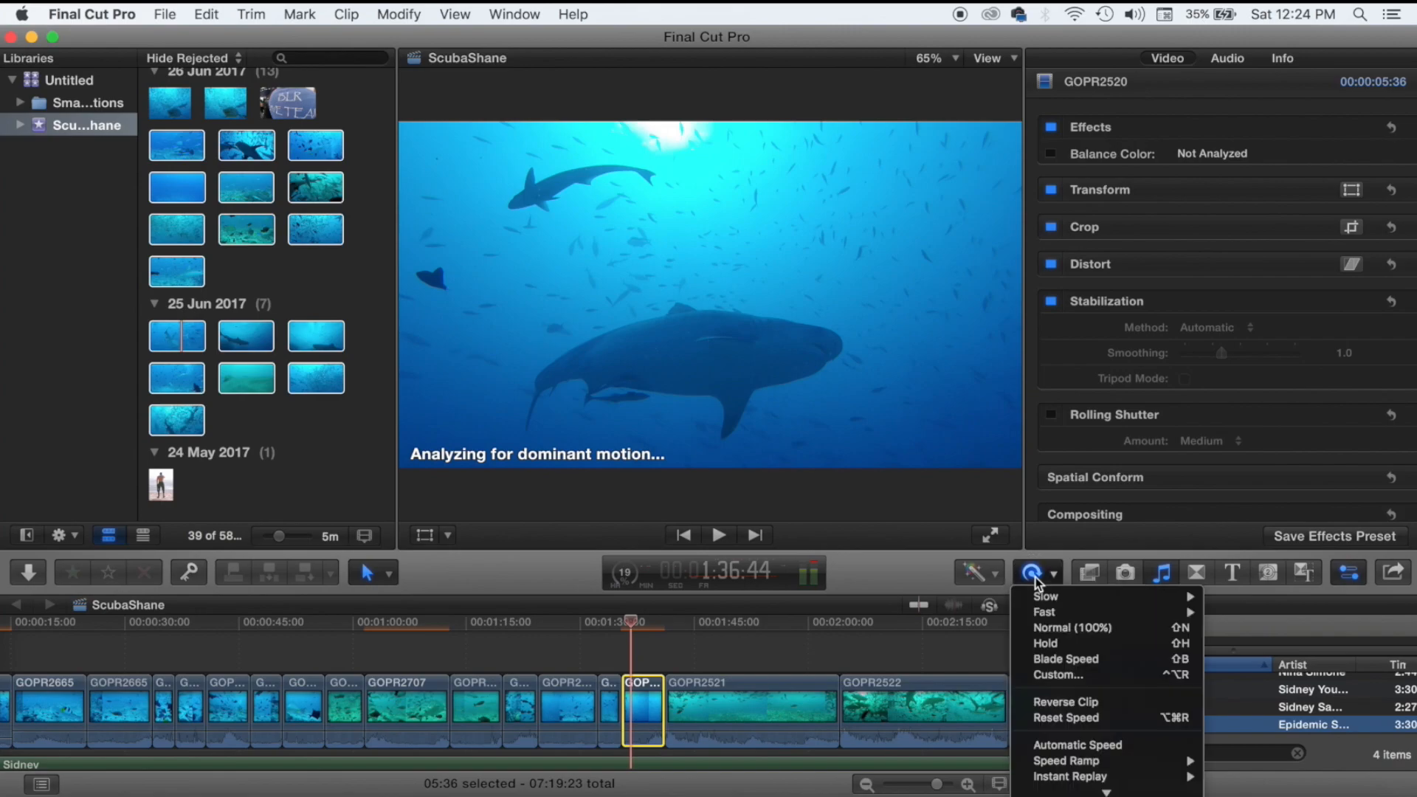
click(979, 573)
click(985, 626)
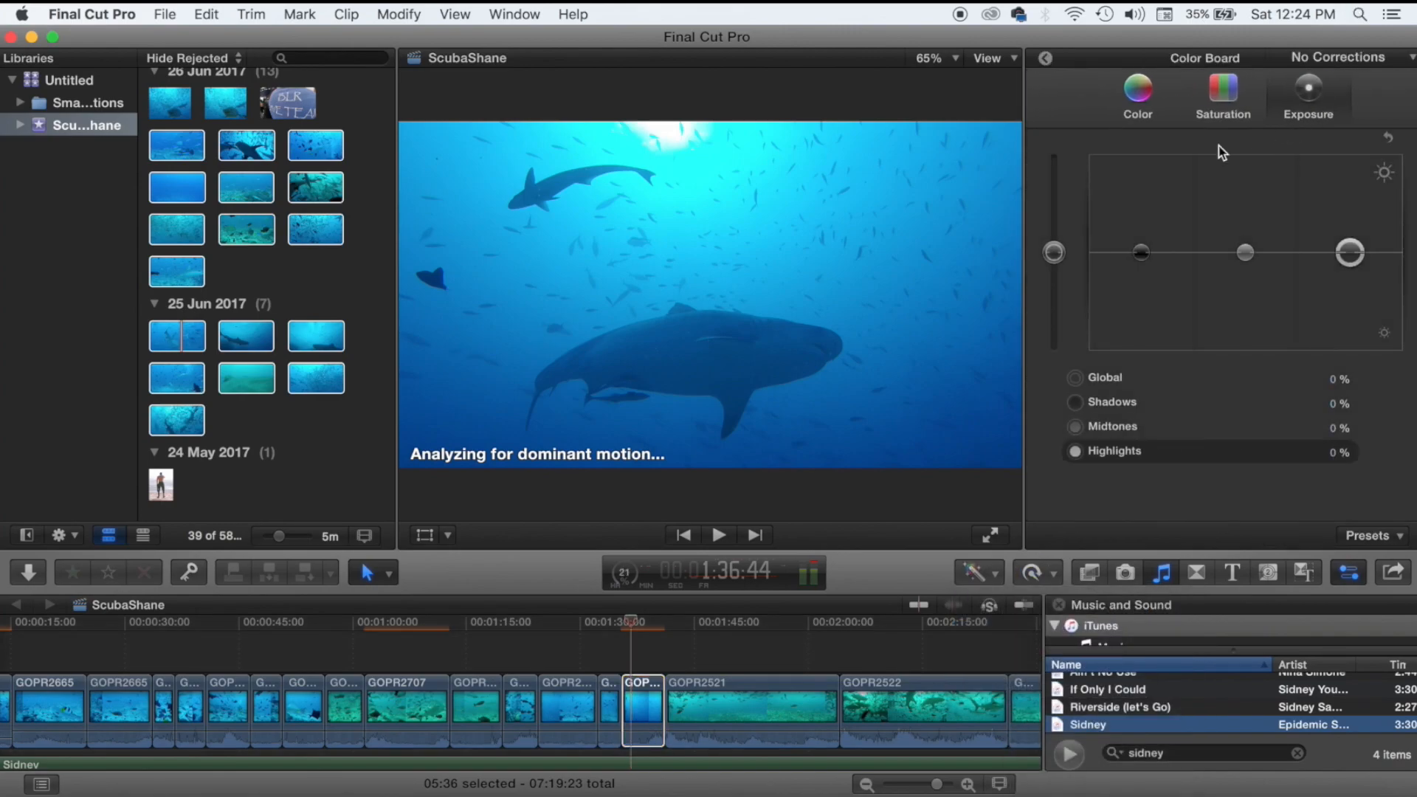
drag(1141, 252, 1164, 270)
drag(1350, 252, 1350, 213)
drag(1245, 252, 1247, 272)
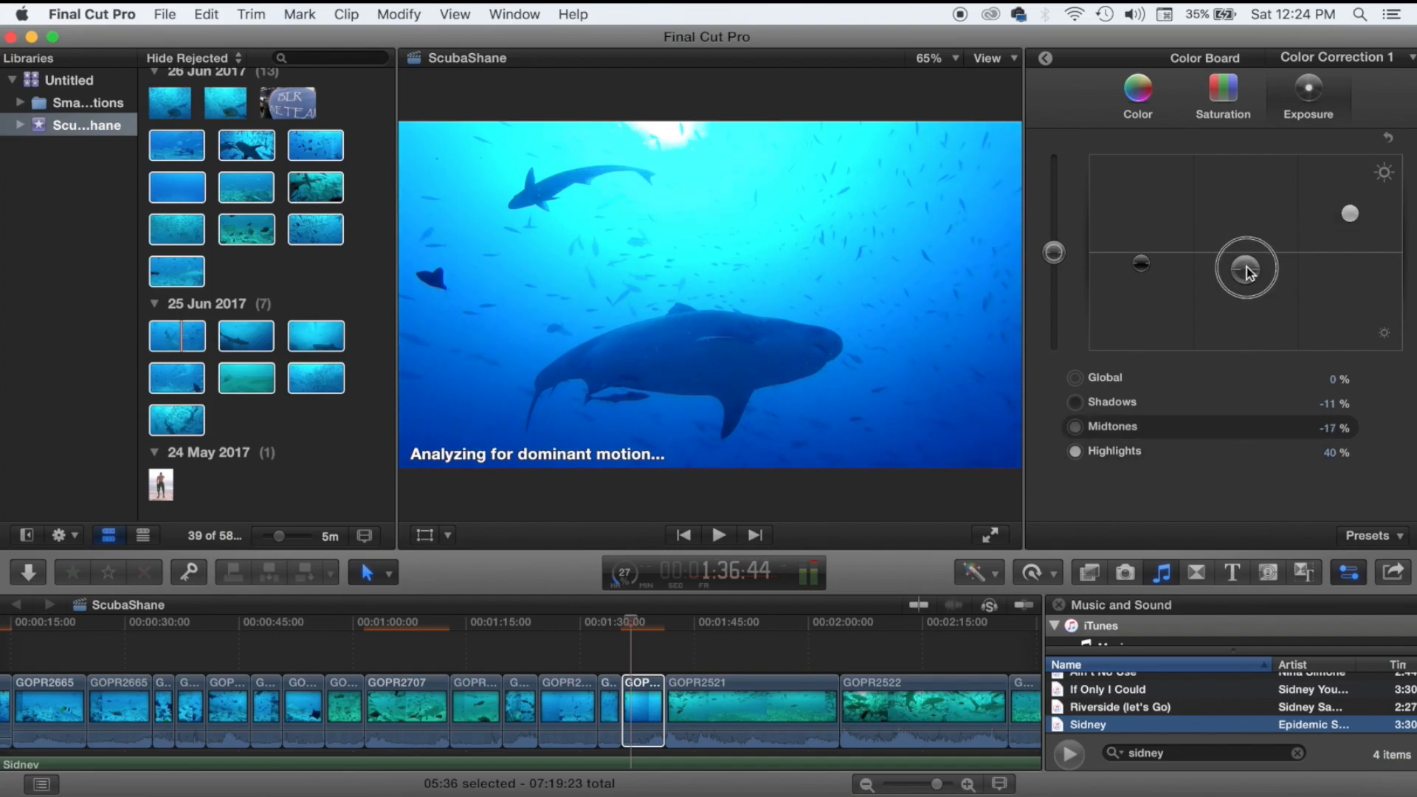
key(space)
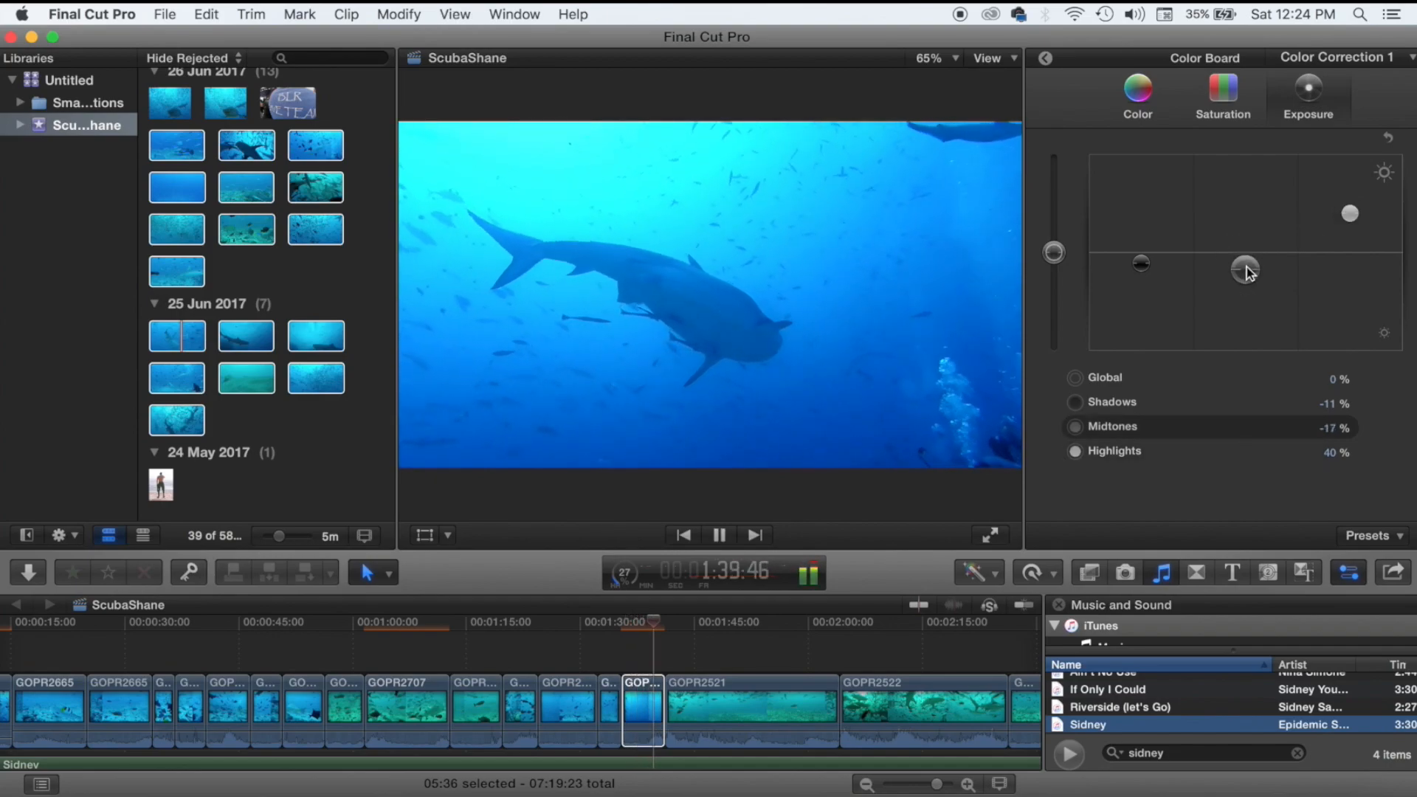
key(space)
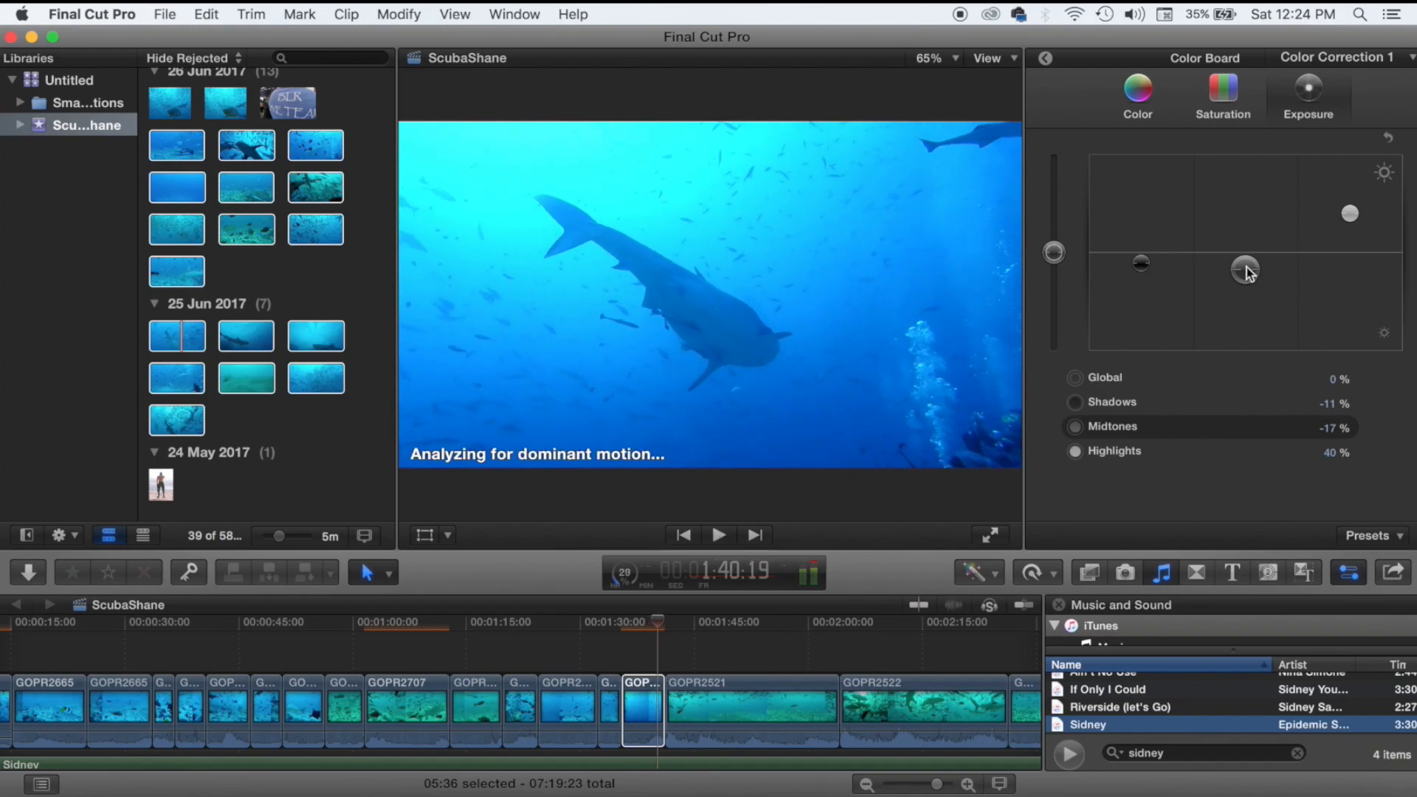
click(624, 644)
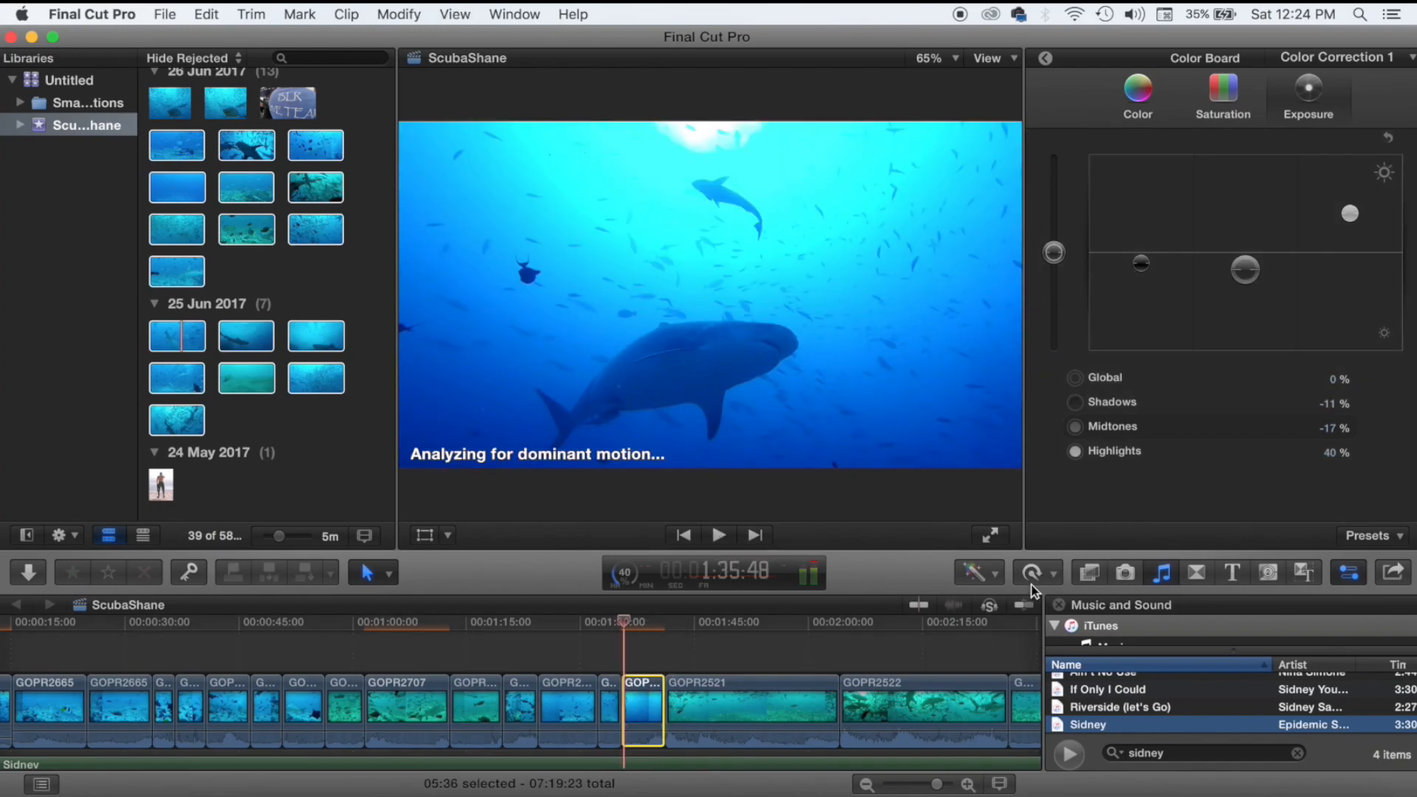
Retime GOPR2520 to 50% slow motion.
click(1035, 574)
mouse_move(1062, 599)
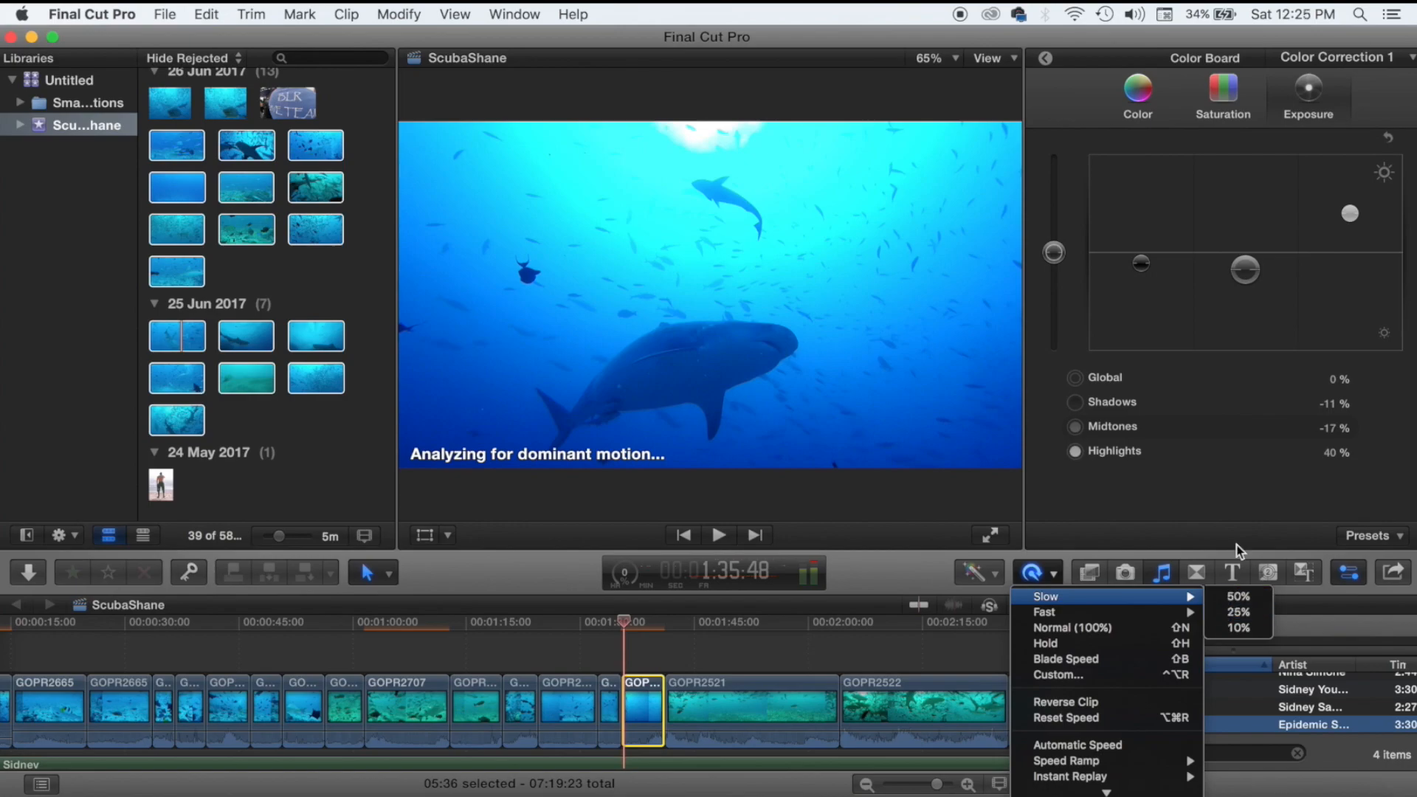
click(1238, 603)
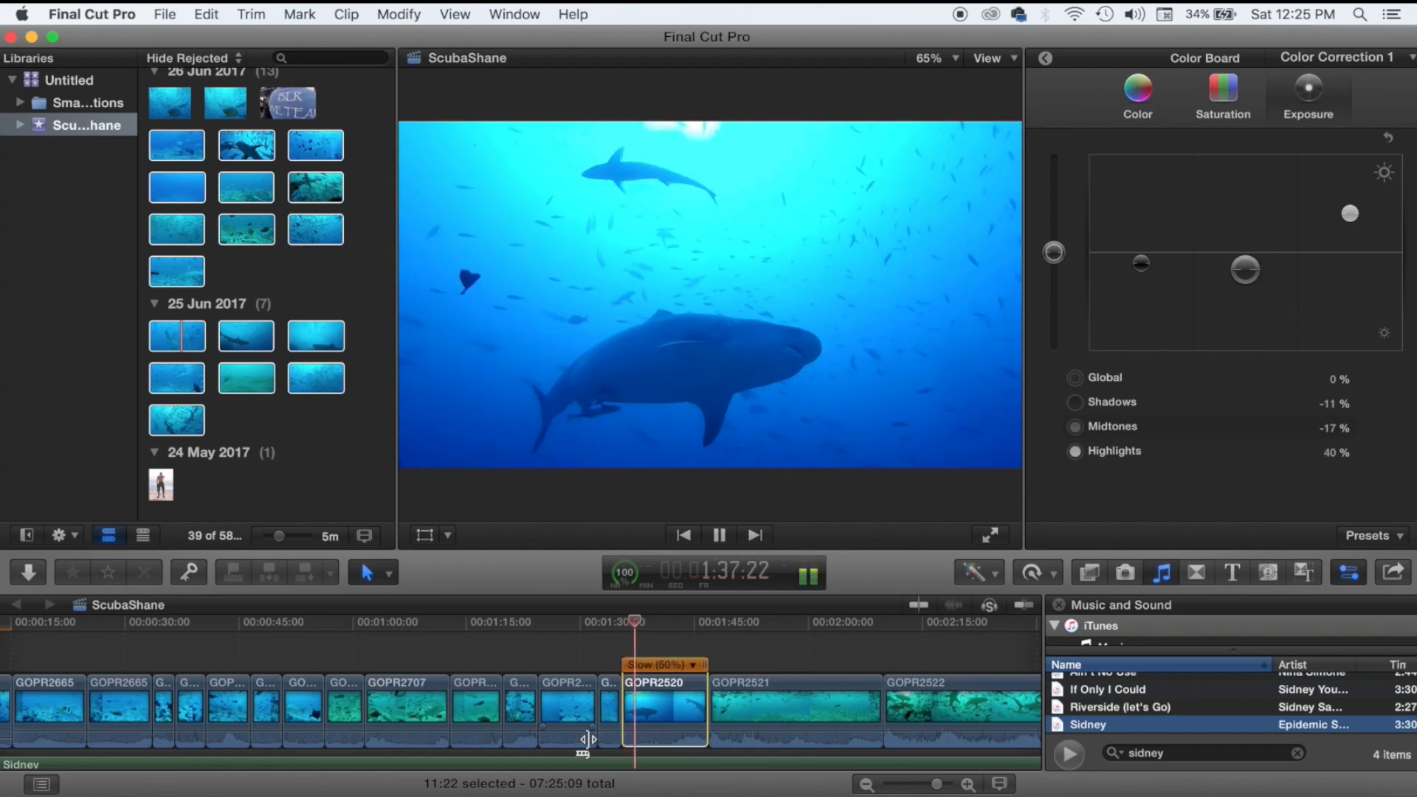
Trim GOPR2520's end to the playhead and cut about 17 s off GOPR2521's start.
key(space)
drag(707, 704, 858, 689)
key(space)
click(812, 652)
key(space)
click(791, 652)
click(828, 628)
key(space)
key(space)
Adjust the colour tint of the short clip after GOPR2520 and preview it.
click(836, 687)
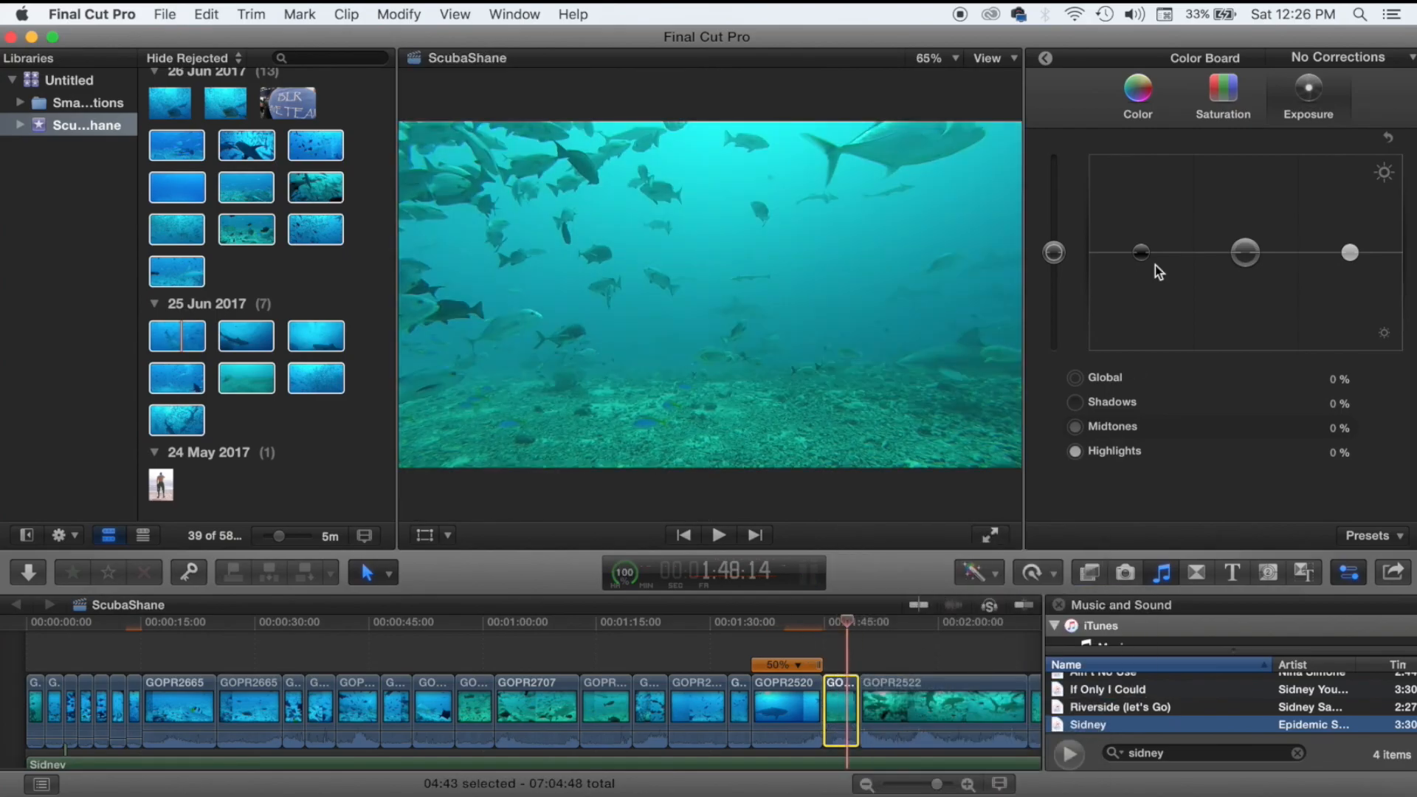
drag(1141, 253, 1141, 272)
click(1138, 96)
drag(1257, 251, 1260, 229)
key(space)
click(894, 629)
scroll(913, 624, right, 4)
scroll(913, 625, right, 3)
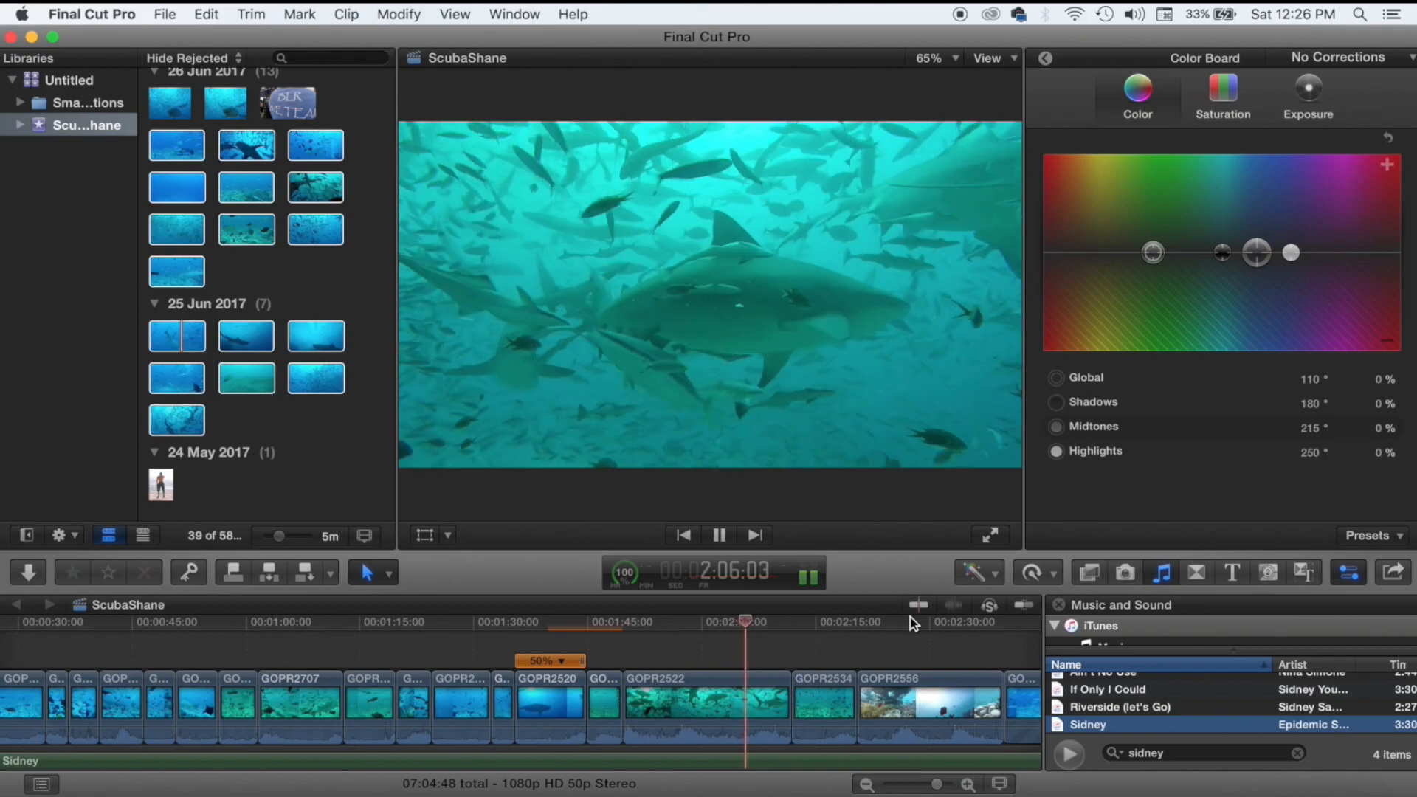
key(space)
Trim the joins after GOPR2520 and before GOPR2522, then review the shortened edit.
drag(618, 671, 722, 701)
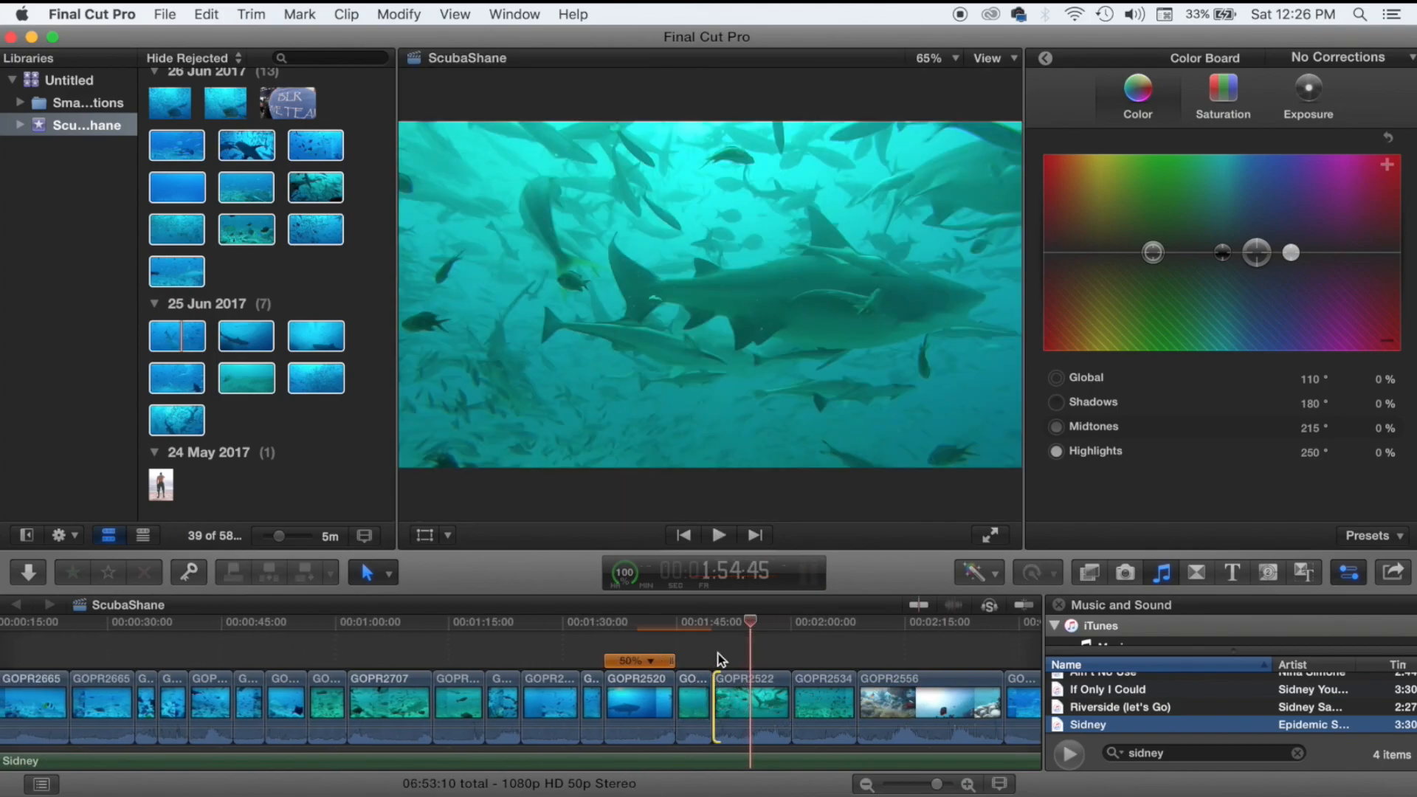
click(717, 654)
key(space)
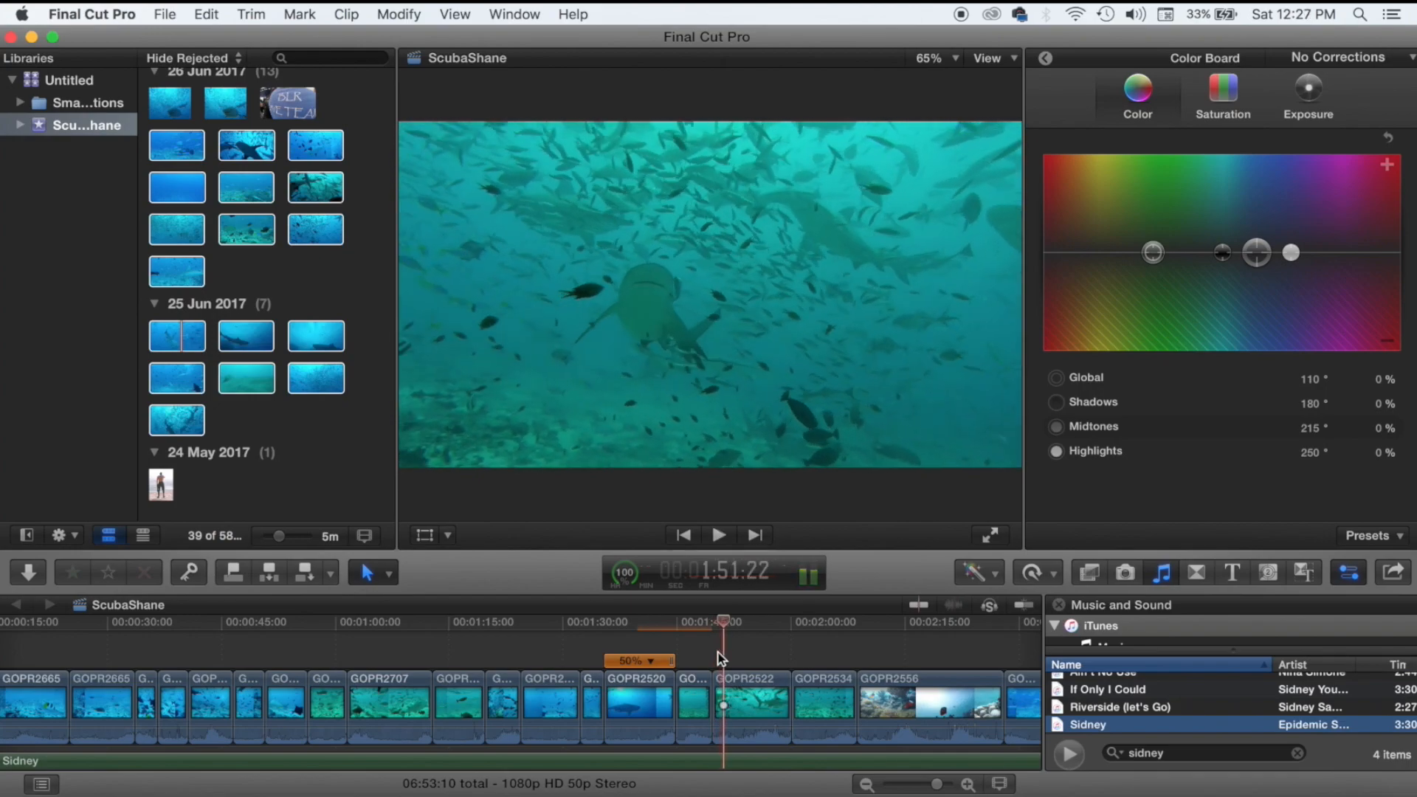
click(715, 680)
drag(715, 680, 735, 680)
key(space)
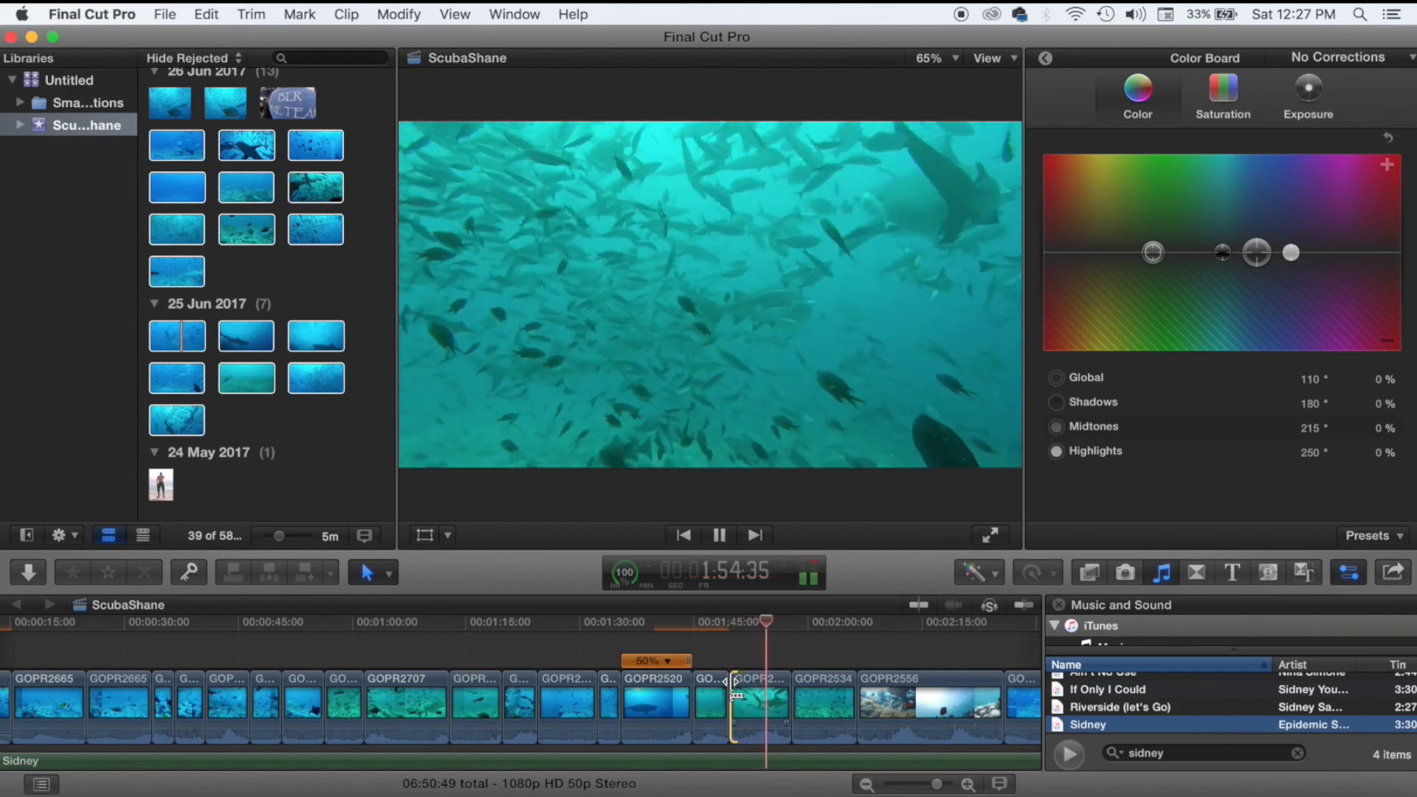
key(space)
Shorten the clip before GOPR2534, tint it slightly blue, and darken its shadows to -41%.
drag(785, 694, 771, 693)
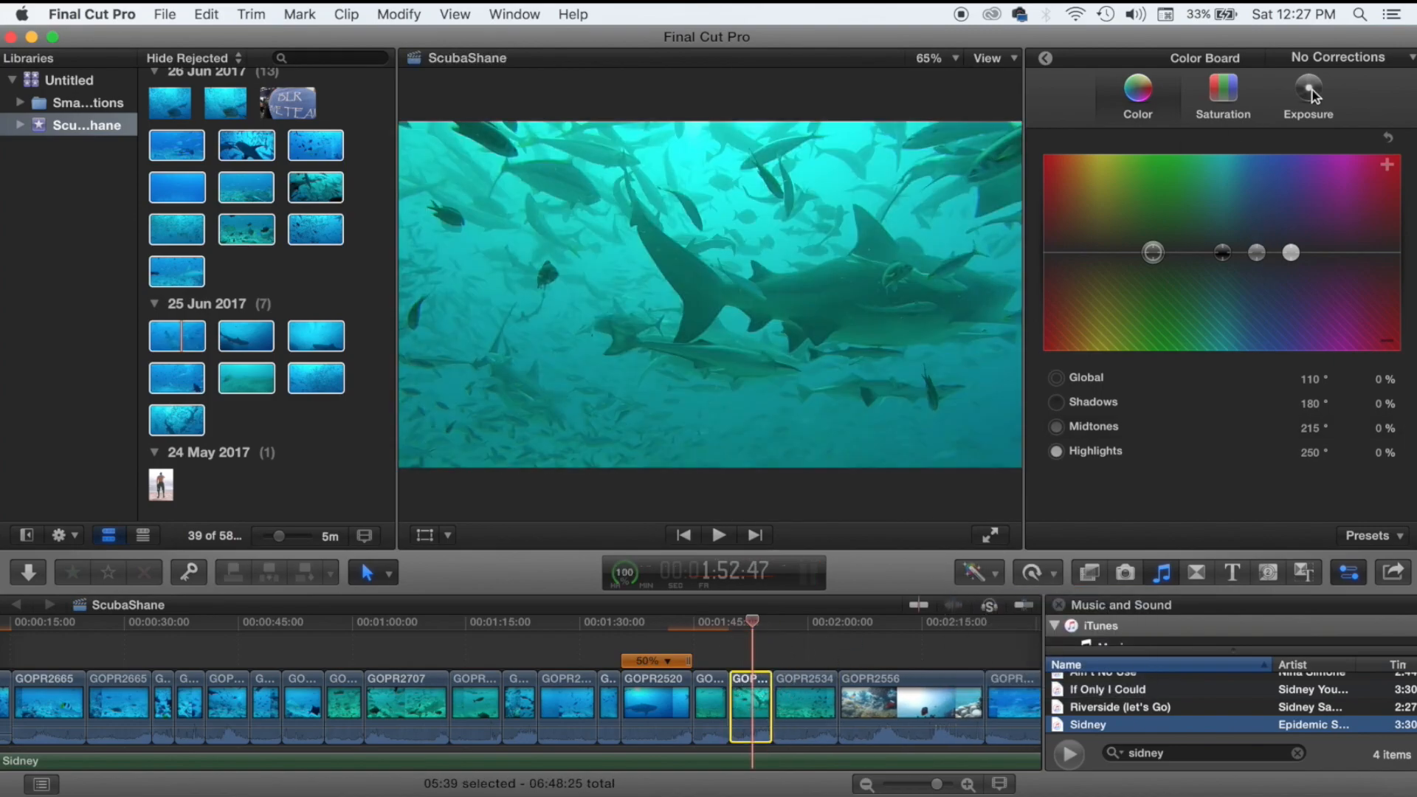
drag(1257, 253, 1262, 228)
drag(1153, 253, 1142, 290)
click(1297, 109)
drag(1244, 250, 1243, 253)
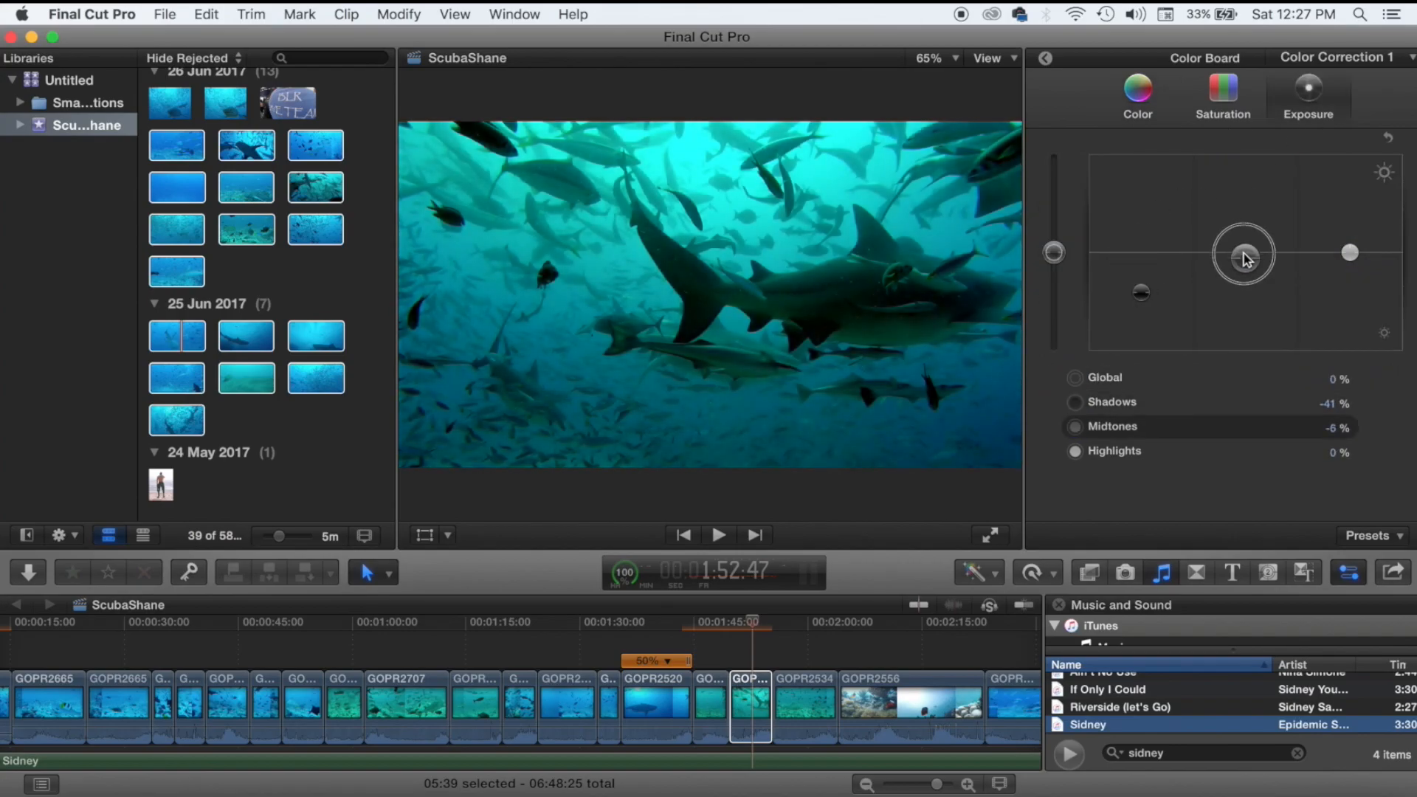
key(space)
click(712, 653)
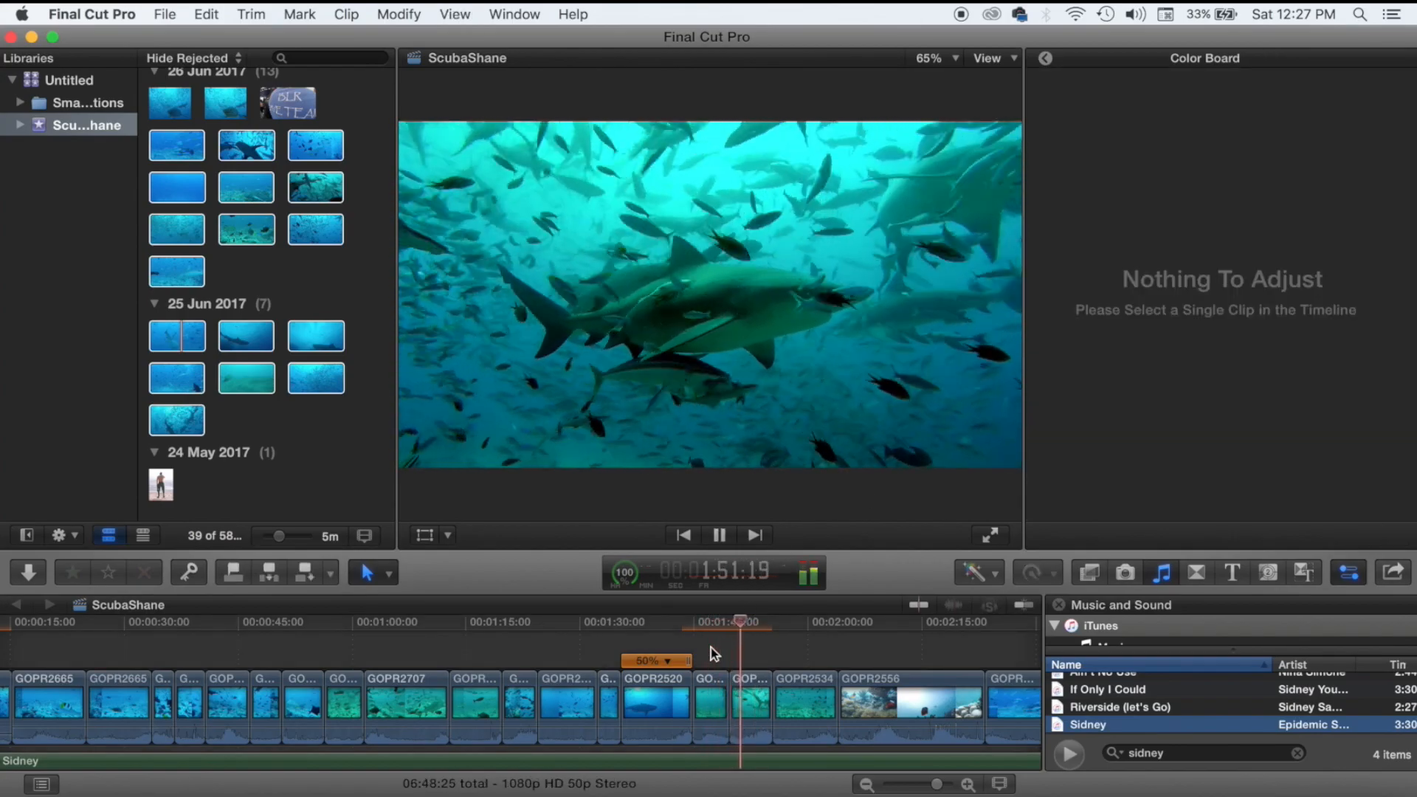
key(space)
Trim GOPR2534's end to the playhead and auto-balance its colours.
click(822, 640)
key(alt+])
click(801, 690)
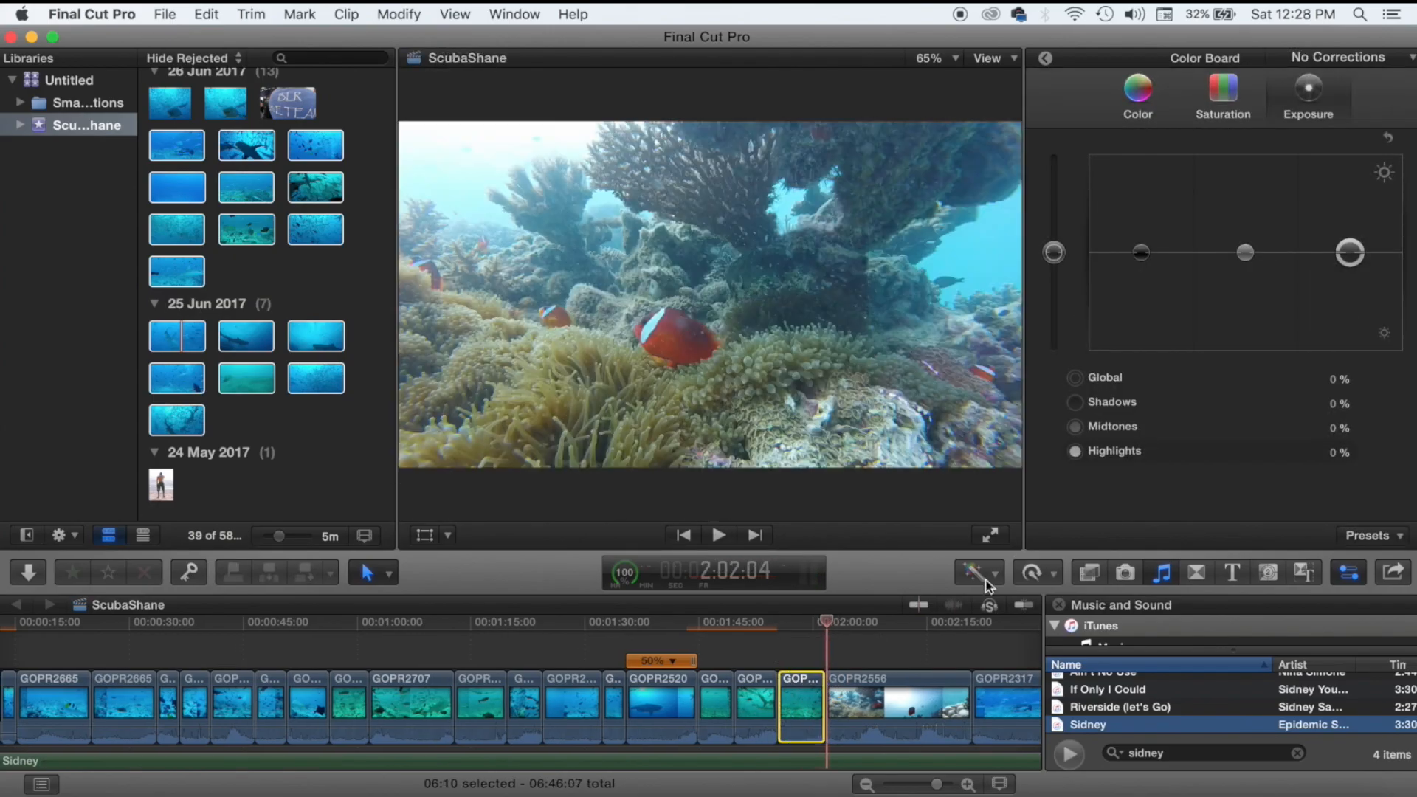
click(979, 573)
click(1011, 593)
click(791, 651)
Adjust GOPR2534's exposure and tint its midtones blue to 213° 23%.
drag(1141, 252, 1141, 265)
drag(1246, 252, 1245, 245)
drag(1350, 253, 1350, 238)
click(1153, 110)
drag(1256, 253, 1254, 230)
key(space)
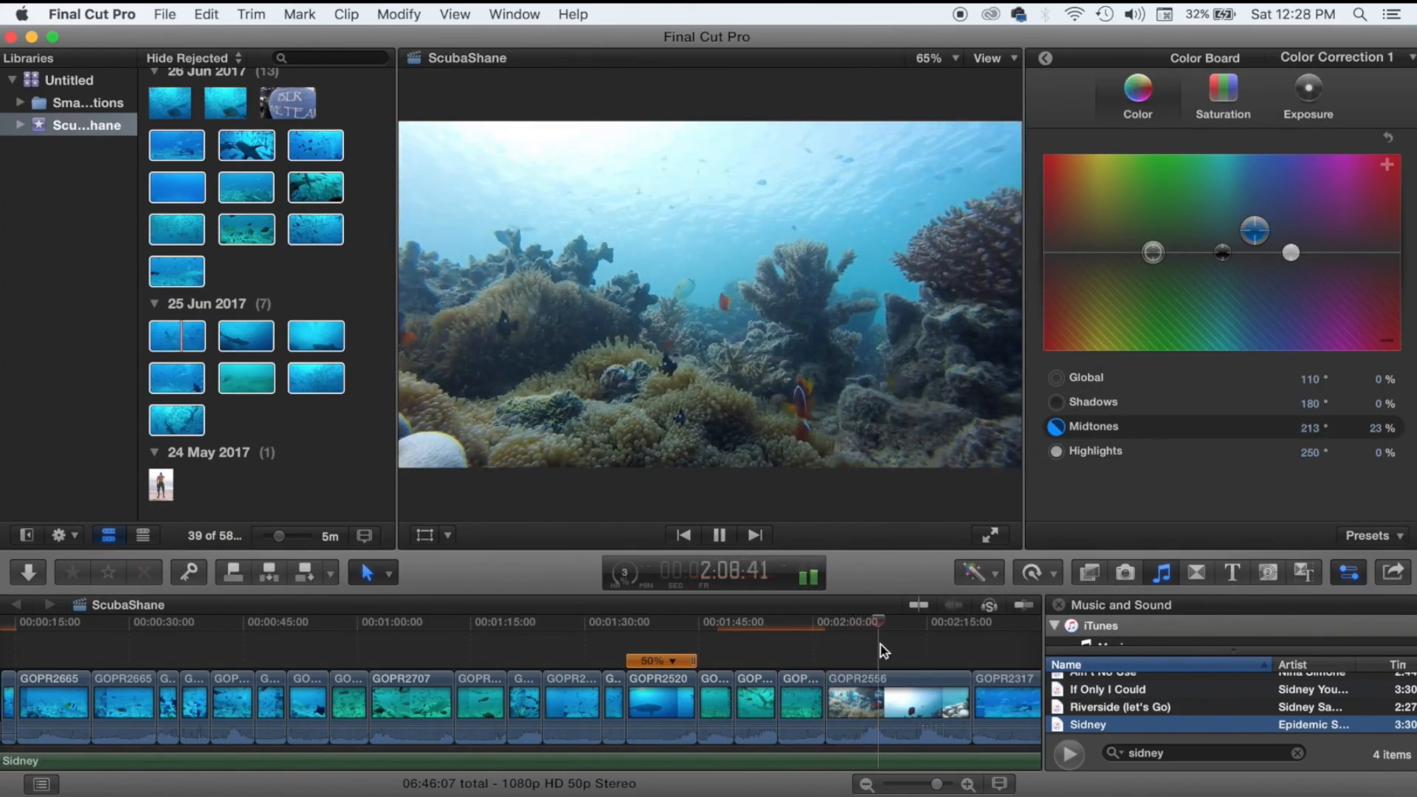
key(space)
Trim both ends of GOPR2556 and auto-balance its colours.
drag(971, 701, 958, 701)
drag(827, 708, 872, 708)
click(905, 720)
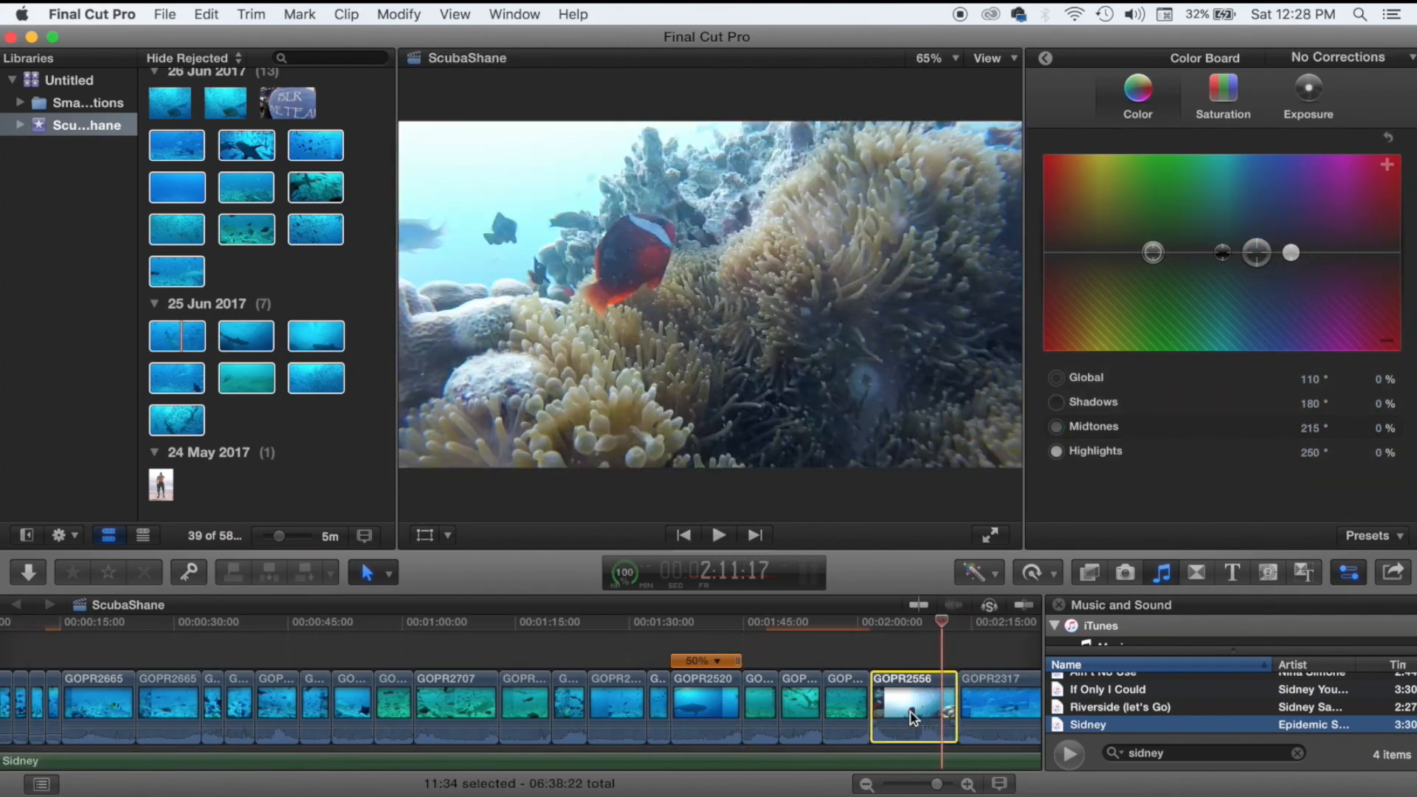
click(980, 573)
click(1011, 593)
click(883, 645)
Set GOPR2556's exposure to Shadows -11%, Midtones 16%, Highlights 16%, and review the grade.
click(896, 705)
click(979, 572)
click(984, 592)
click(1308, 96)
drag(1350, 253, 1350, 237)
drag(1246, 252, 1246, 237)
drag(1141, 252, 1141, 264)
key(space)
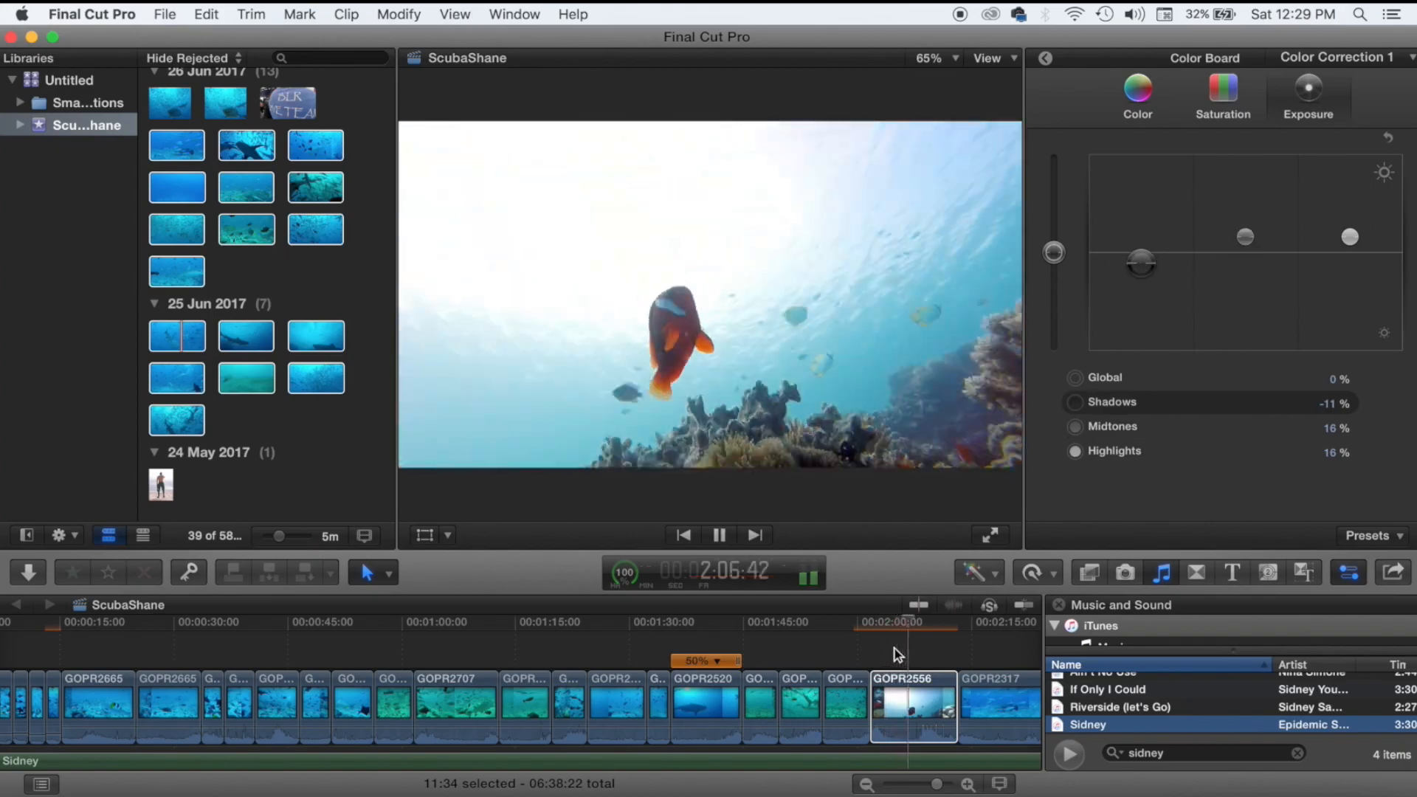
key(space)
click(883, 660)
key(space)
key(space)
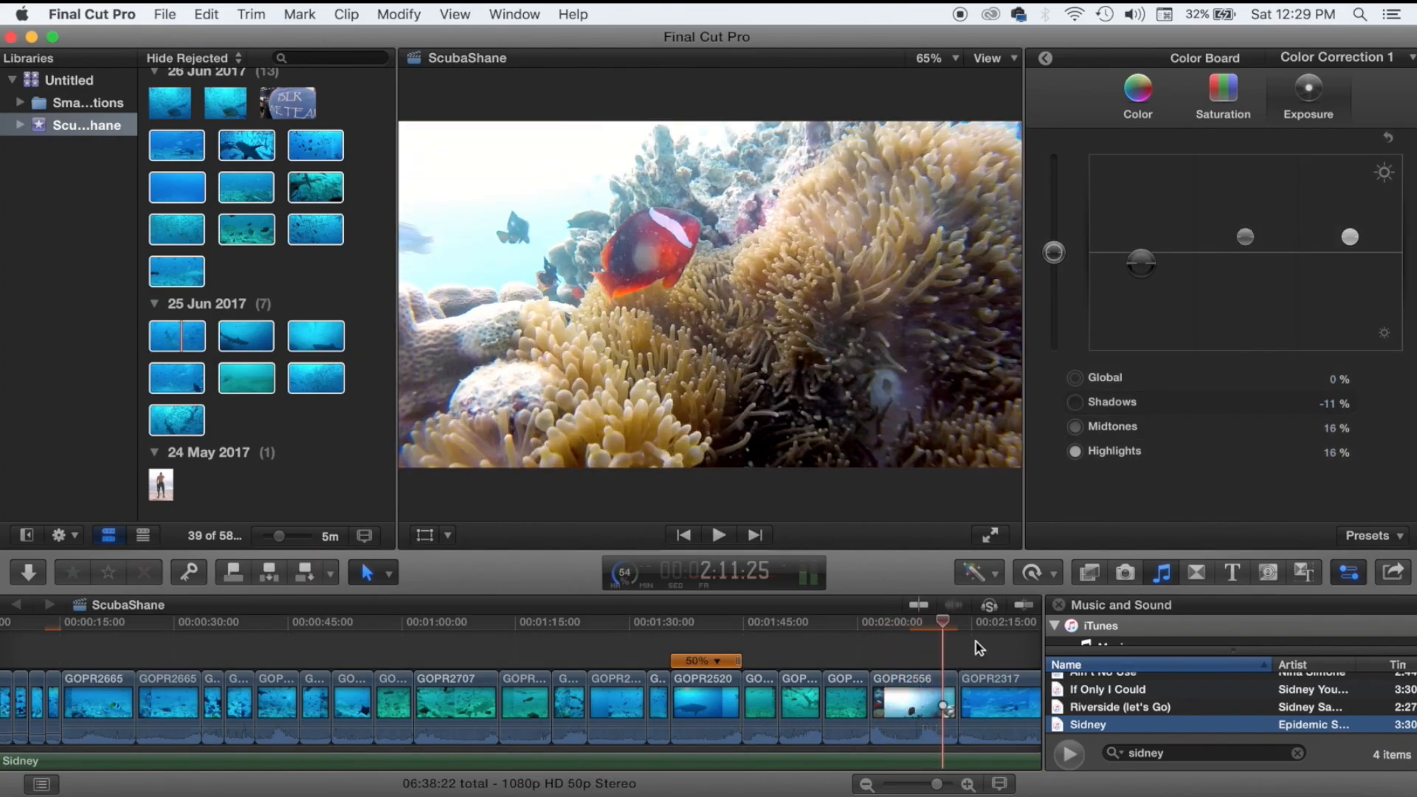
scroll(901, 665, right, 5)
Trim the GOPR2317 edit and shorten the end of GOPR2365.
drag(781, 701, 785, 699)
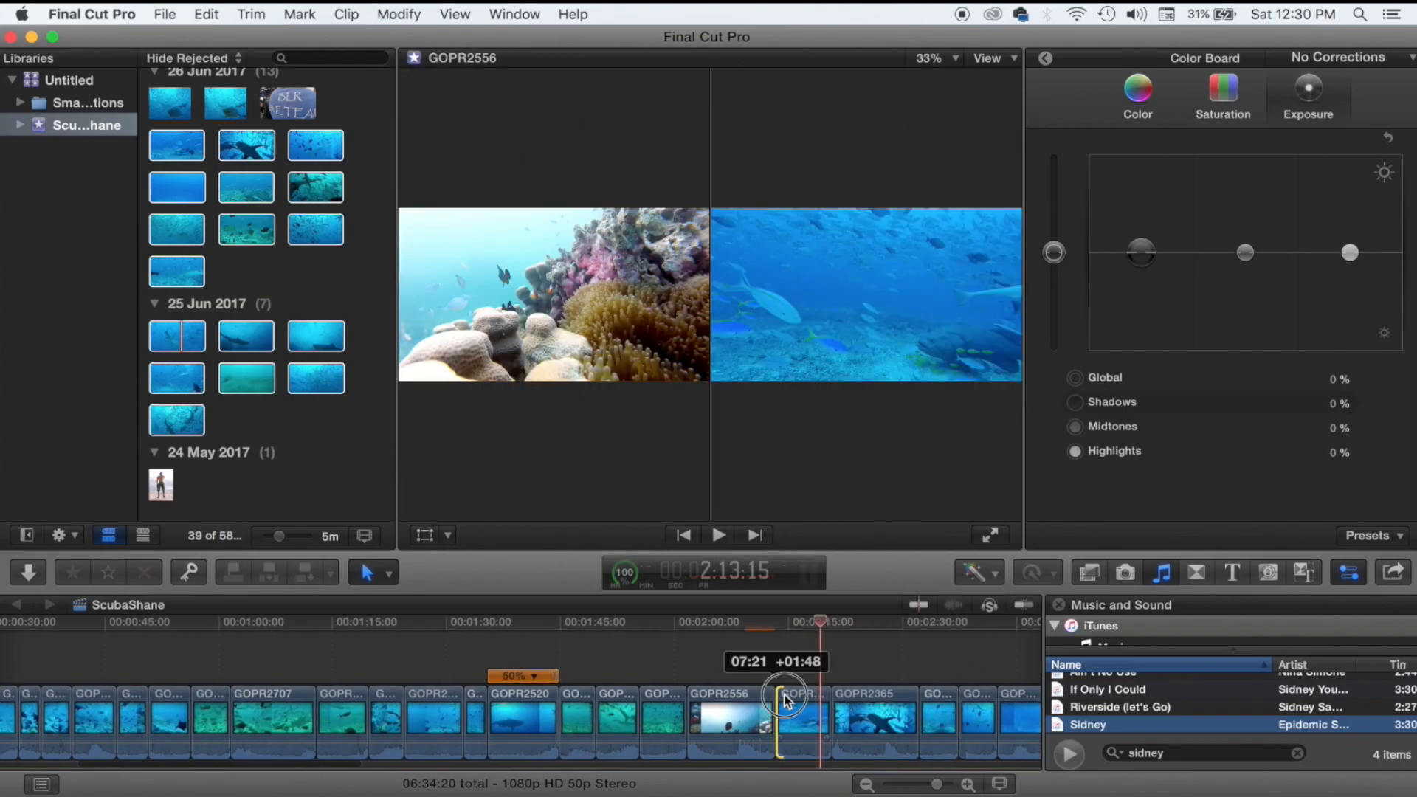
key(space)
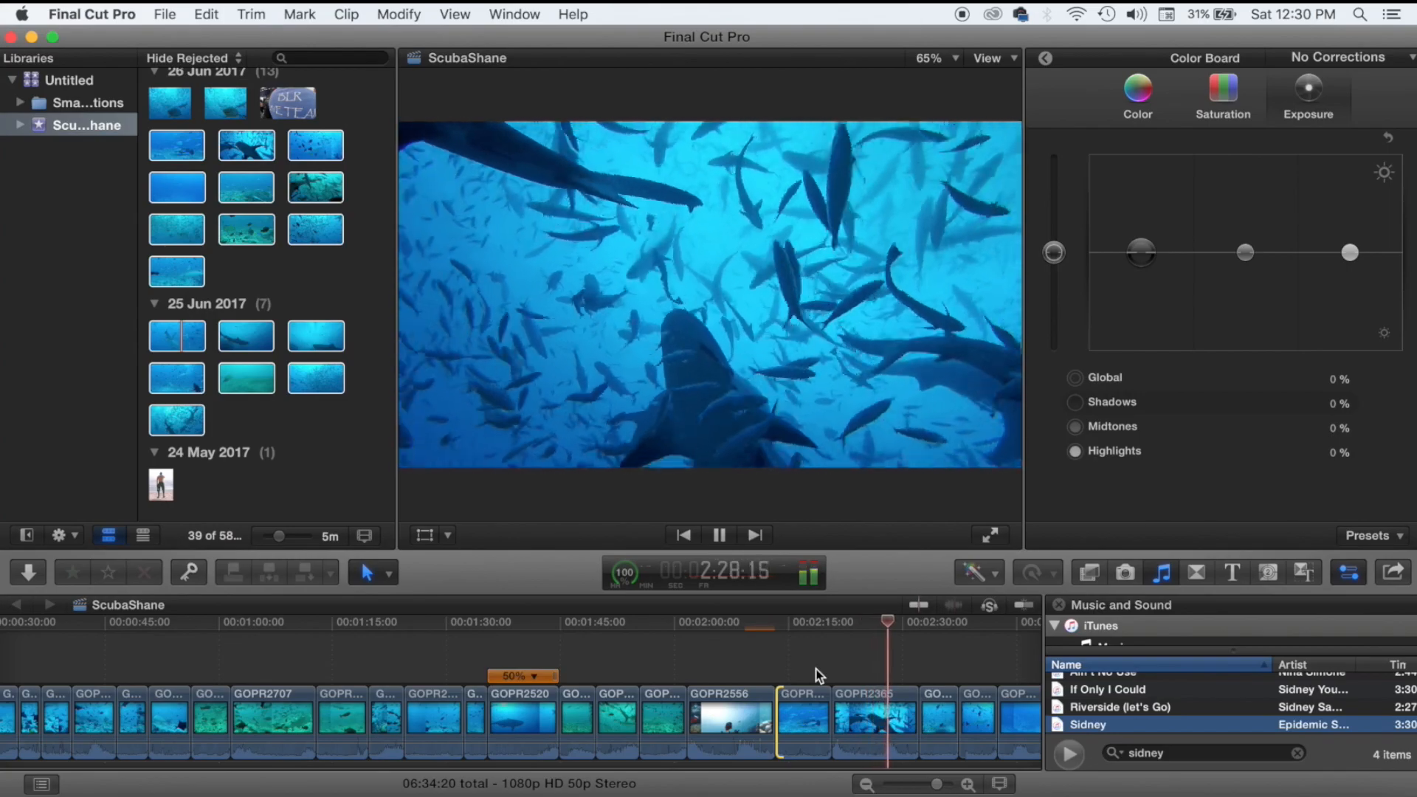
key(space)
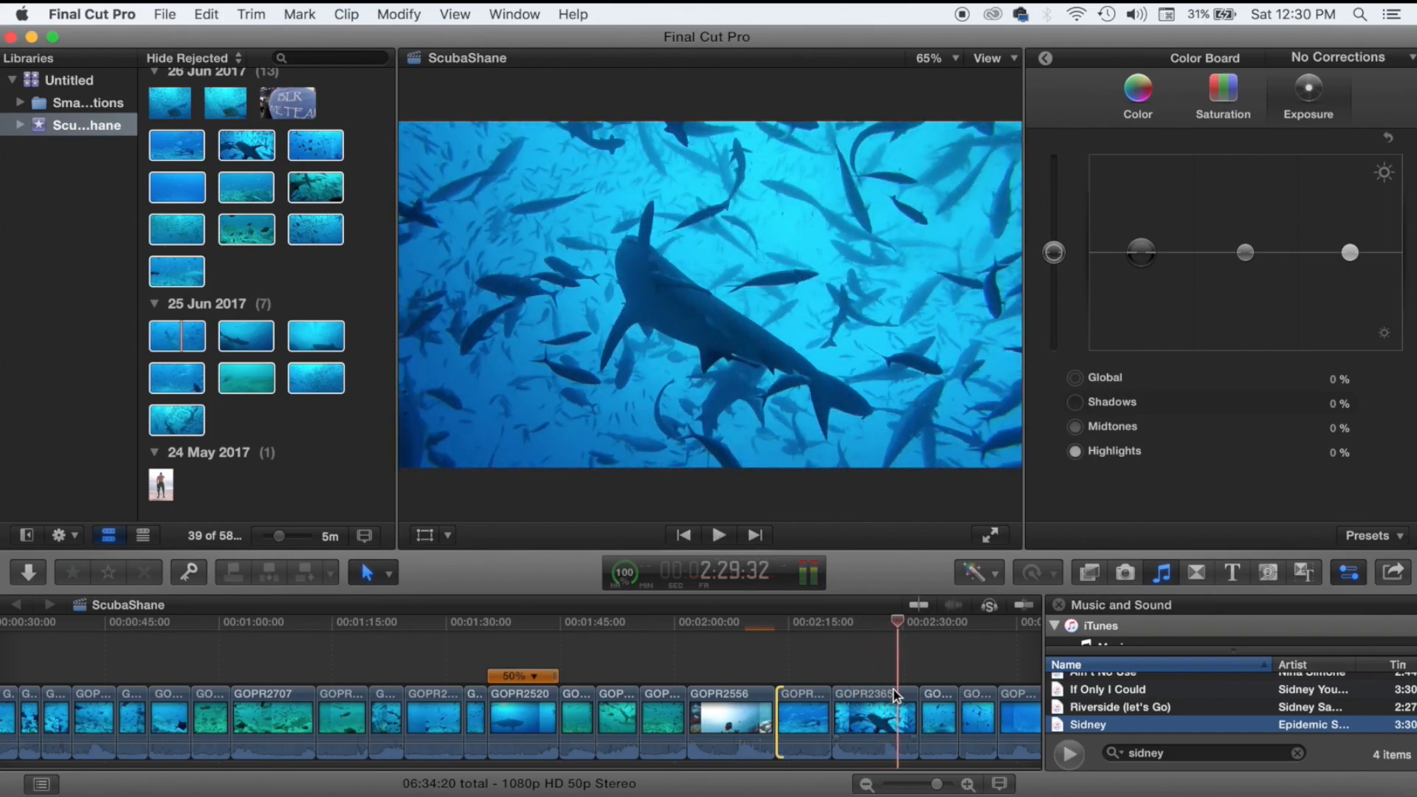
drag(915, 701, 854, 703)
click(873, 704)
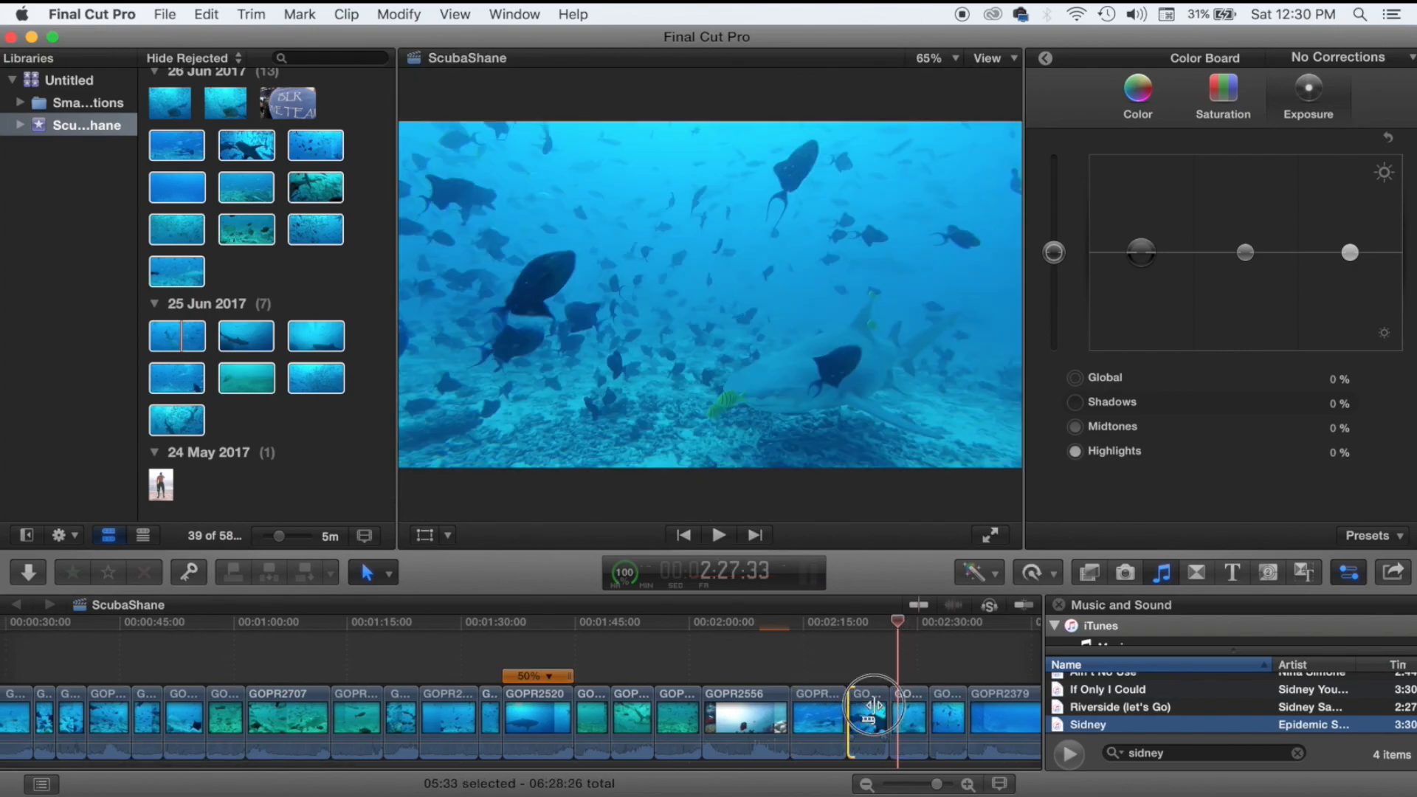
click(862, 707)
Grade the shark clip: tint the shadows, shadows -22%, highlights 45%, midtones lowered.
click(1137, 93)
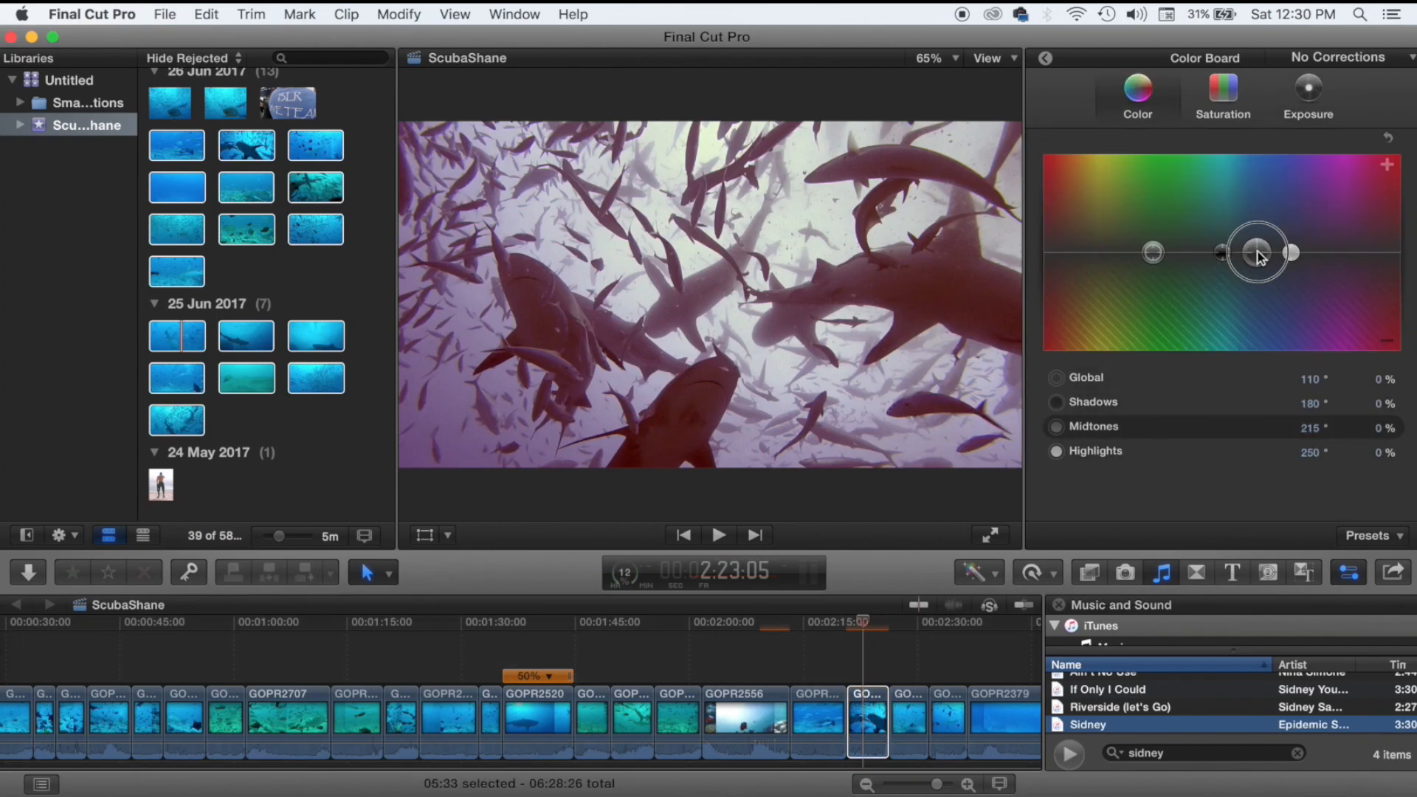
drag(1224, 255, 1254, 236)
click(1309, 92)
drag(1140, 252, 1140, 281)
drag(1245, 252, 1245, 255)
drag(1350, 253, 1350, 211)
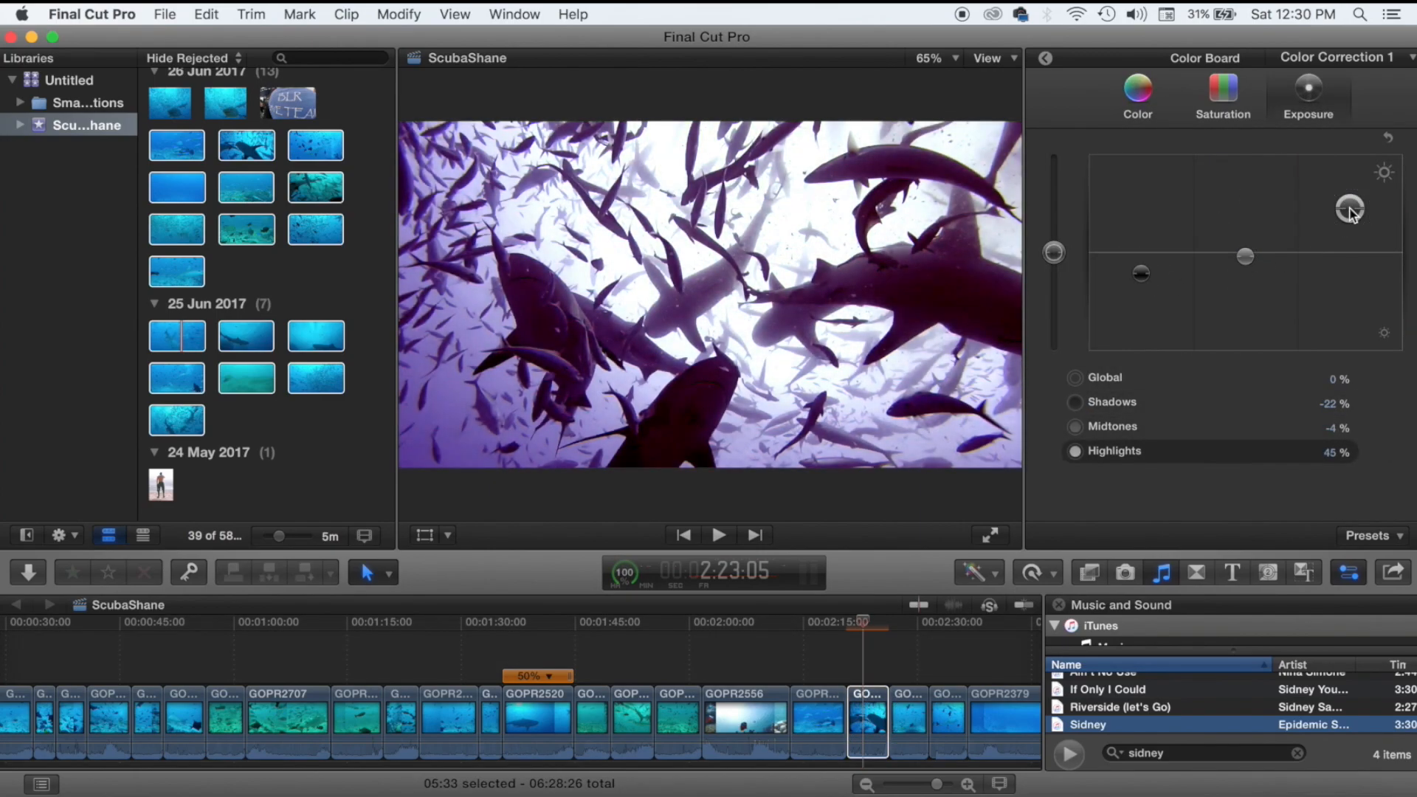
key(space)
click(848, 661)
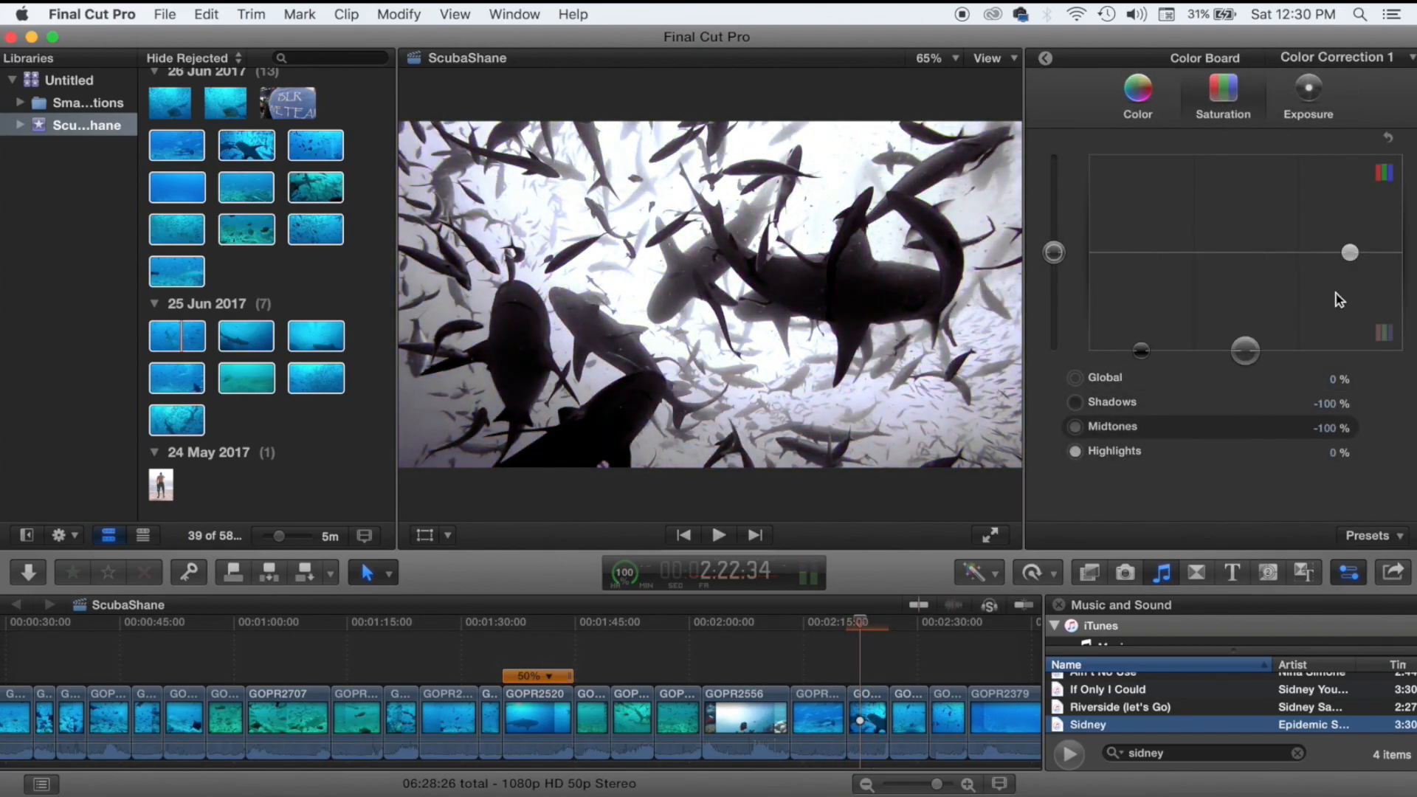
drag(1245, 254, 1247, 273)
Auto-balance the next shark clip and darken its shadows to -16% with lower midtones.
click(1045, 58)
click(1051, 351)
click(913, 701)
key(alt+super+b)
click(978, 573)
click(992, 629)
drag(1141, 253, 1142, 269)
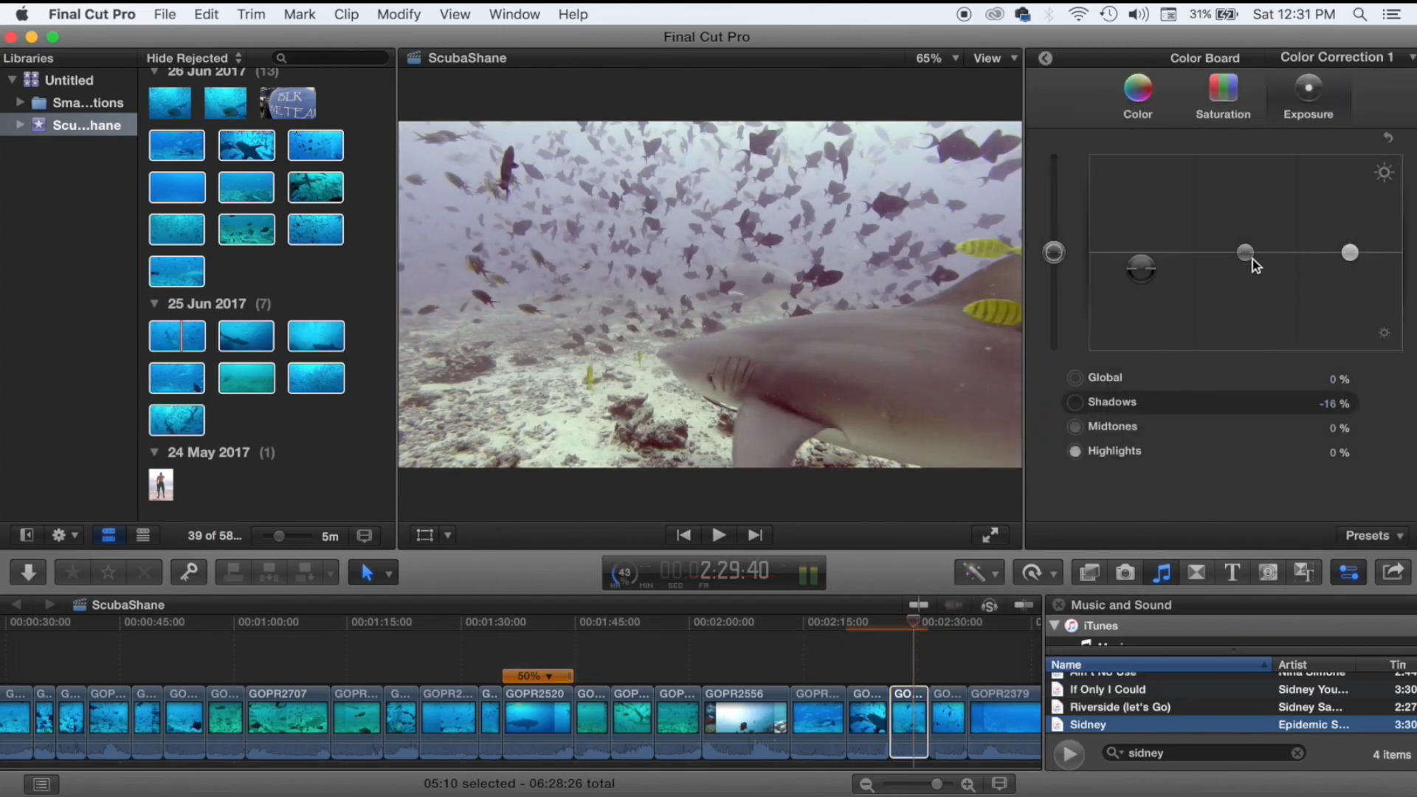
drag(1245, 254, 1244, 273)
key(space)
Delete the short unwanted clip and GOPR2379 from the timeline.
click(944, 716)
key(Delete)
scroll(738, 679, right, 6)
click(579, 663)
key(space)
key(space)
click(572, 724)
key(Delete)
key(space)
Auto-balance the next clip and set exposure shadows -11%, midtones -4%, highlights 21%.
click(530, 722)
click(978, 574)
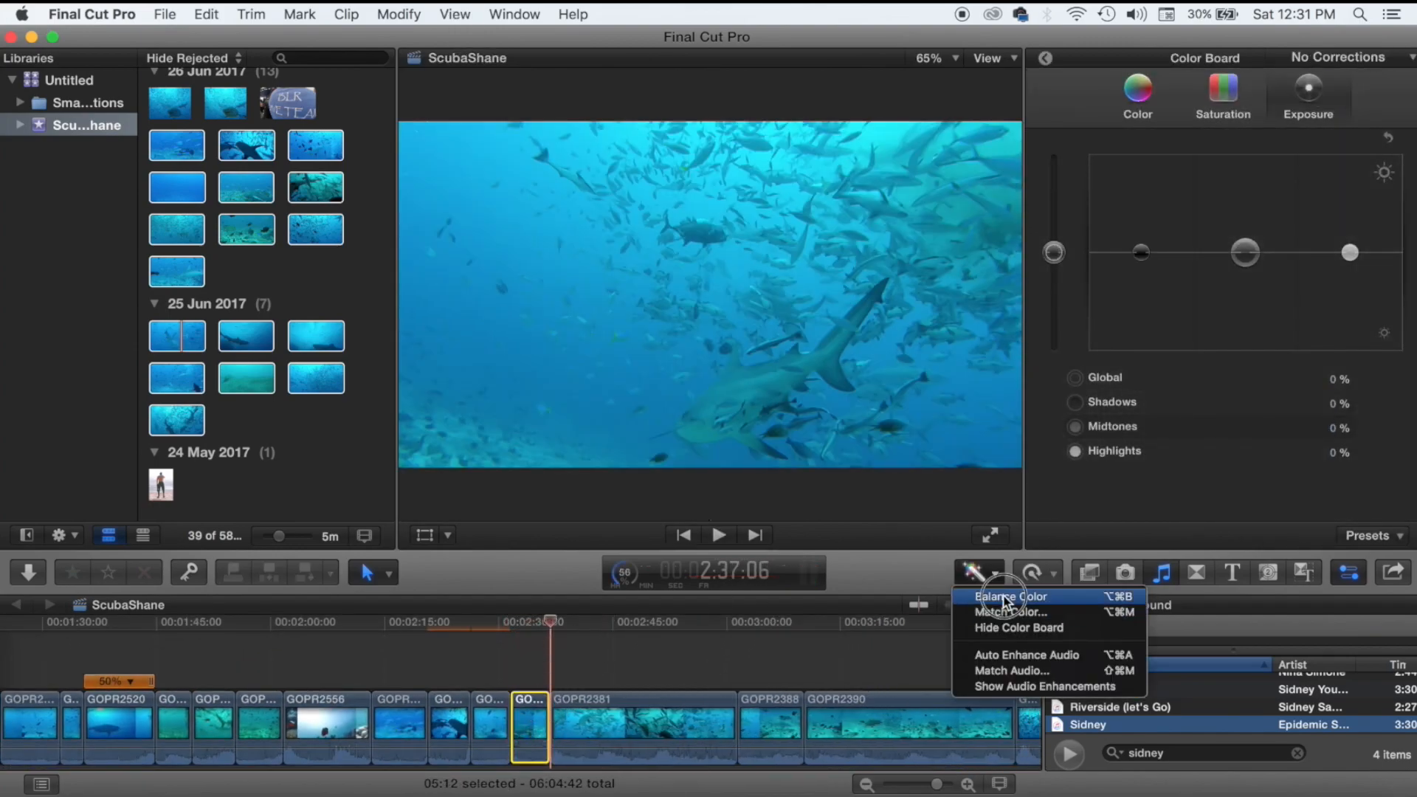
click(1011, 595)
click(1138, 96)
click(1308, 96)
drag(1142, 259, 1142, 269)
drag(1245, 253, 1245, 257)
drag(1344, 251, 1343, 231)
Trim the start and end of GOPR2381 while reviewing playback.
click(571, 668)
key(space)
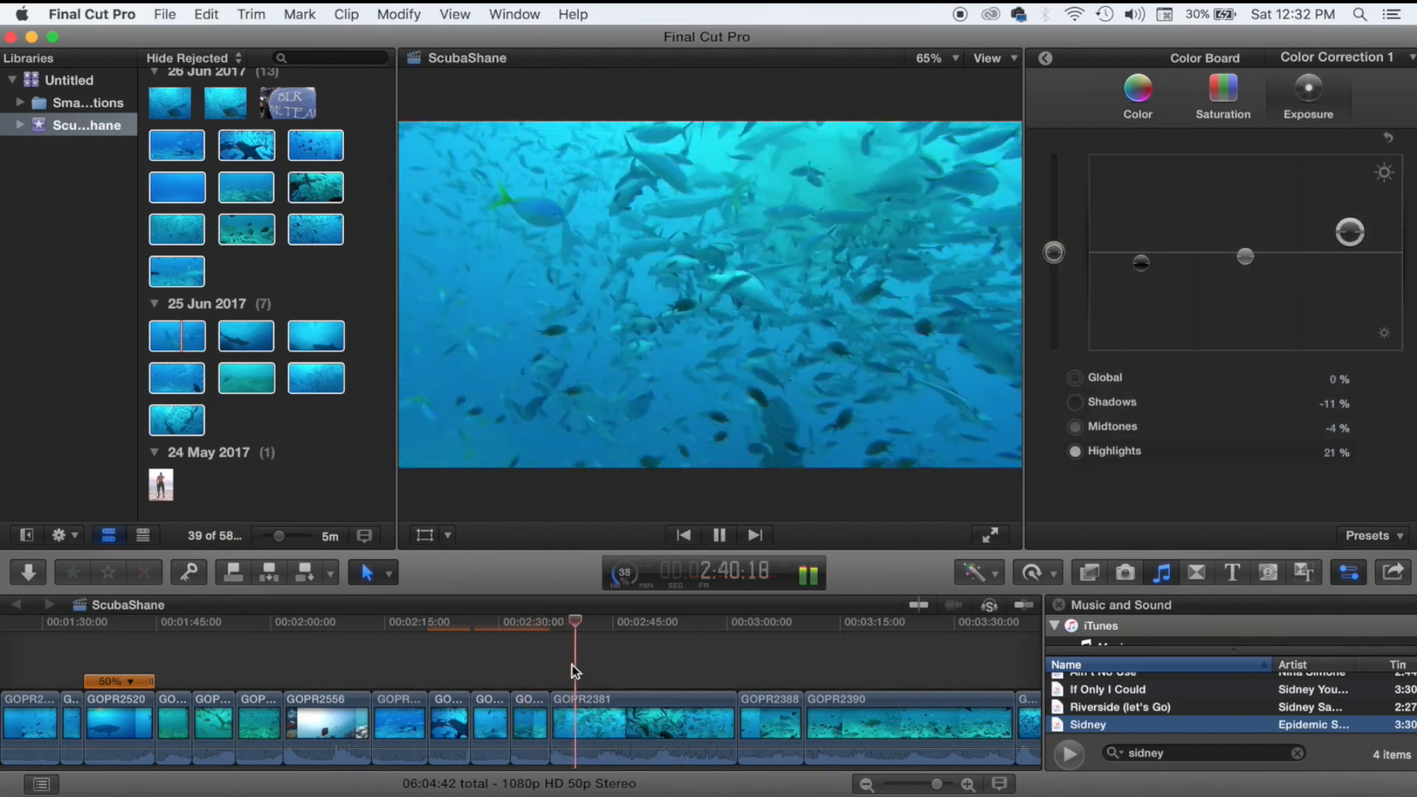
click(674, 648)
key(space)
key(space)
drag(546, 721, 659, 719)
drag(727, 707, 678, 729)
key(space)
key(space)
Balance GOPR2381, cut shadow saturation to -42%, darken shadows and midtones, highlights 14%.
click(679, 716)
click(683, 670)
click(978, 573)
click(1011, 596)
click(1224, 106)
mouse_move(1141, 253)
mouse_down()
mouse_move(1141, 362)
mouse_move(1142, 263)
mouse_up()
click(1309, 96)
drag(1245, 253, 1245, 267)
drag(1350, 252, 1349, 239)
key(space)
Delete GOPR2388 and trim both ends of GOPR2390.
click(728, 706)
key(Delete)
click(779, 670)
click(728, 671)
drag(695, 721, 726, 721)
drag(900, 721, 753, 721)
key(space)
key(space)
Auto-balance GOPR2390 and lower its shadows and midtones, then review it.
click(738, 720)
click(978, 574)
click(1011, 595)
click(1224, 99)
click(1308, 96)
mouse_move(1142, 253)
mouse_down()
mouse_move(1141, 351)
mouse_move(1141, 259)
mouse_up()
drag(1245, 253, 1245, 260)
drag(1141, 259, 1141, 256)
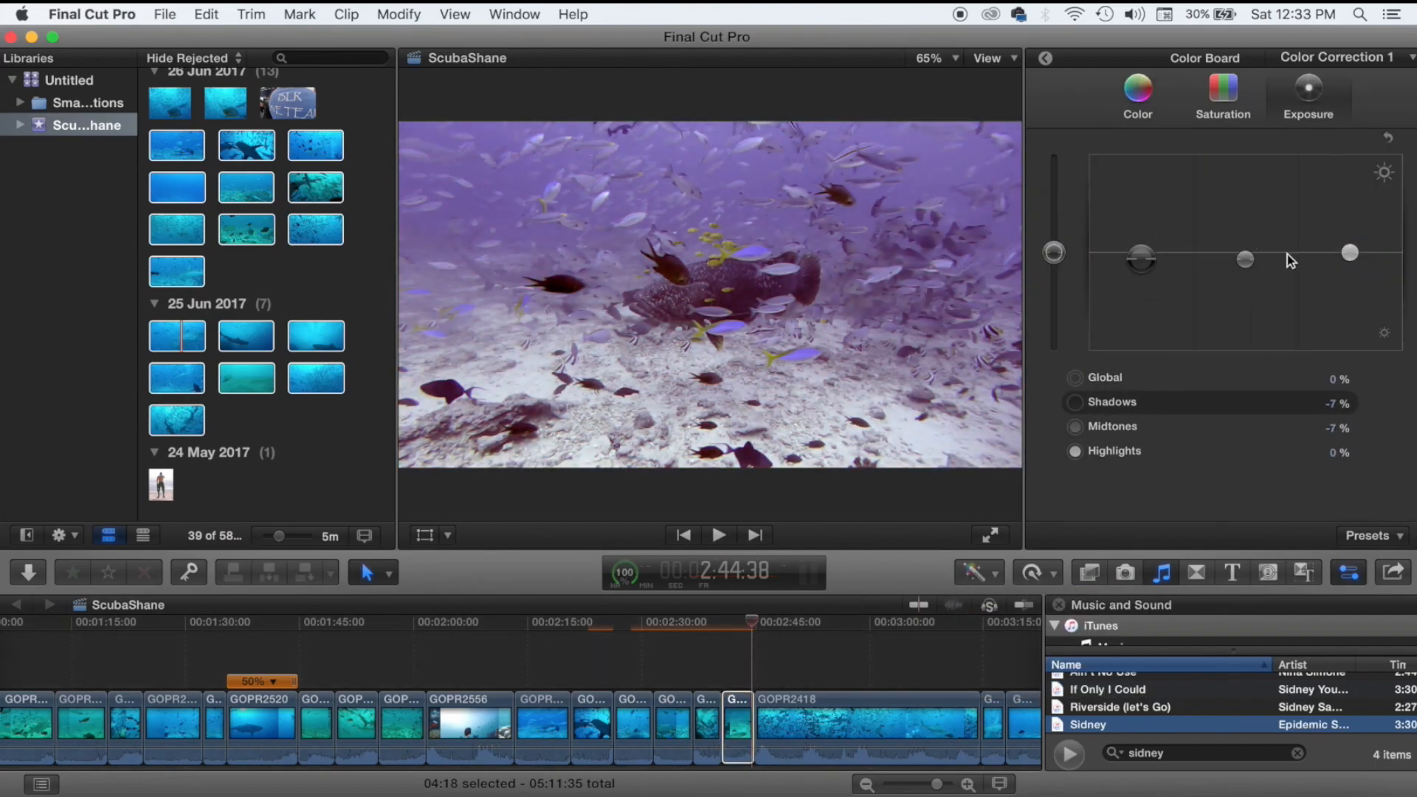
click(718, 673)
key(space)
Check the graded clip's video properties and resume timeline playback.
key(space)
click(738, 719)
click(1045, 59)
click(1057, 354)
click(788, 670)
key(space)
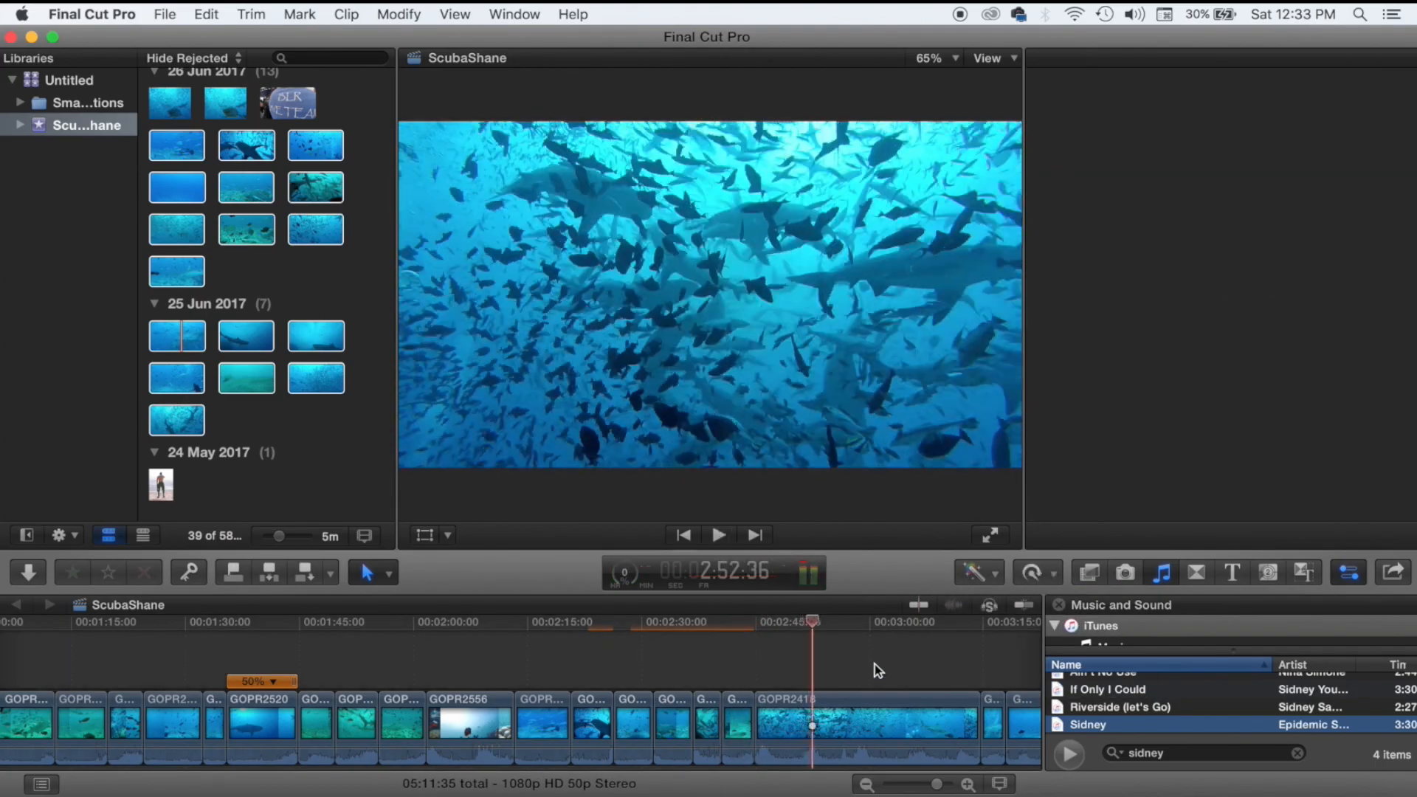
key(space)
Trim about 6 s off GOPR2418's start and shorten its end.
drag(759, 722, 805, 721)
click(805, 671)
key(space)
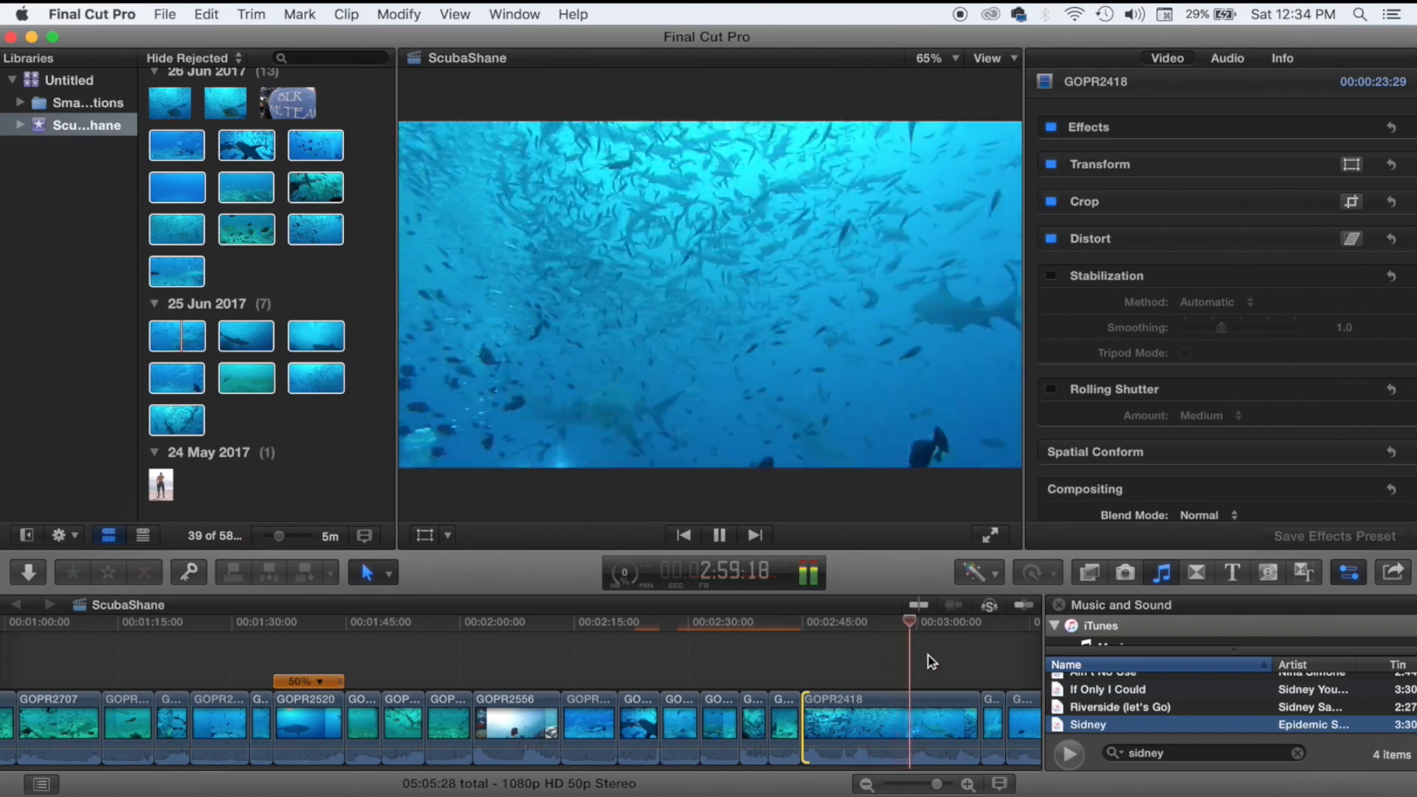
key(space)
click(803, 669)
drag(978, 727, 816, 720)
key(space)
Auto-balance GOPR2418's colours and lower its shadows to -12%.
key(space)
key(alt+super+b)
click(811, 665)
click(980, 572)
click(1022, 677)
drag(1141, 252, 1141, 265)
Balance the next clip and set shadows -30, midtones -42, highlights 13.
key(space)
key(space)
click(827, 730)
click(828, 667)
click(980, 572)
click(991, 595)
drag(1245, 253, 1245, 294)
drag(1350, 252, 1349, 240)
drag(1141, 264, 1141, 283)
key(space)
click(813, 645)
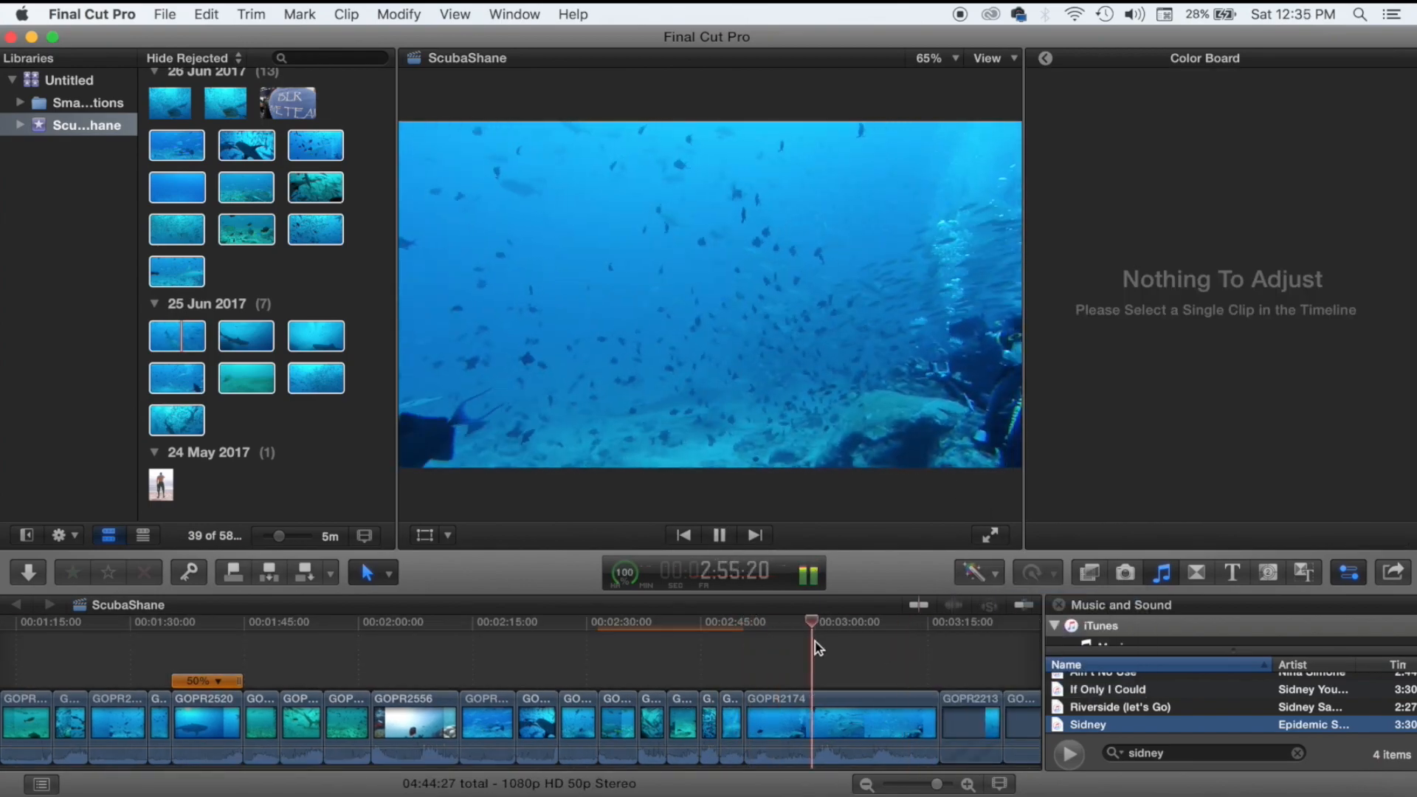
Delete GOPR2174 and replay the edited section around 2:51.
click(871, 723)
key(Delete)
click(775, 723)
key(Delete)
click(750, 670)
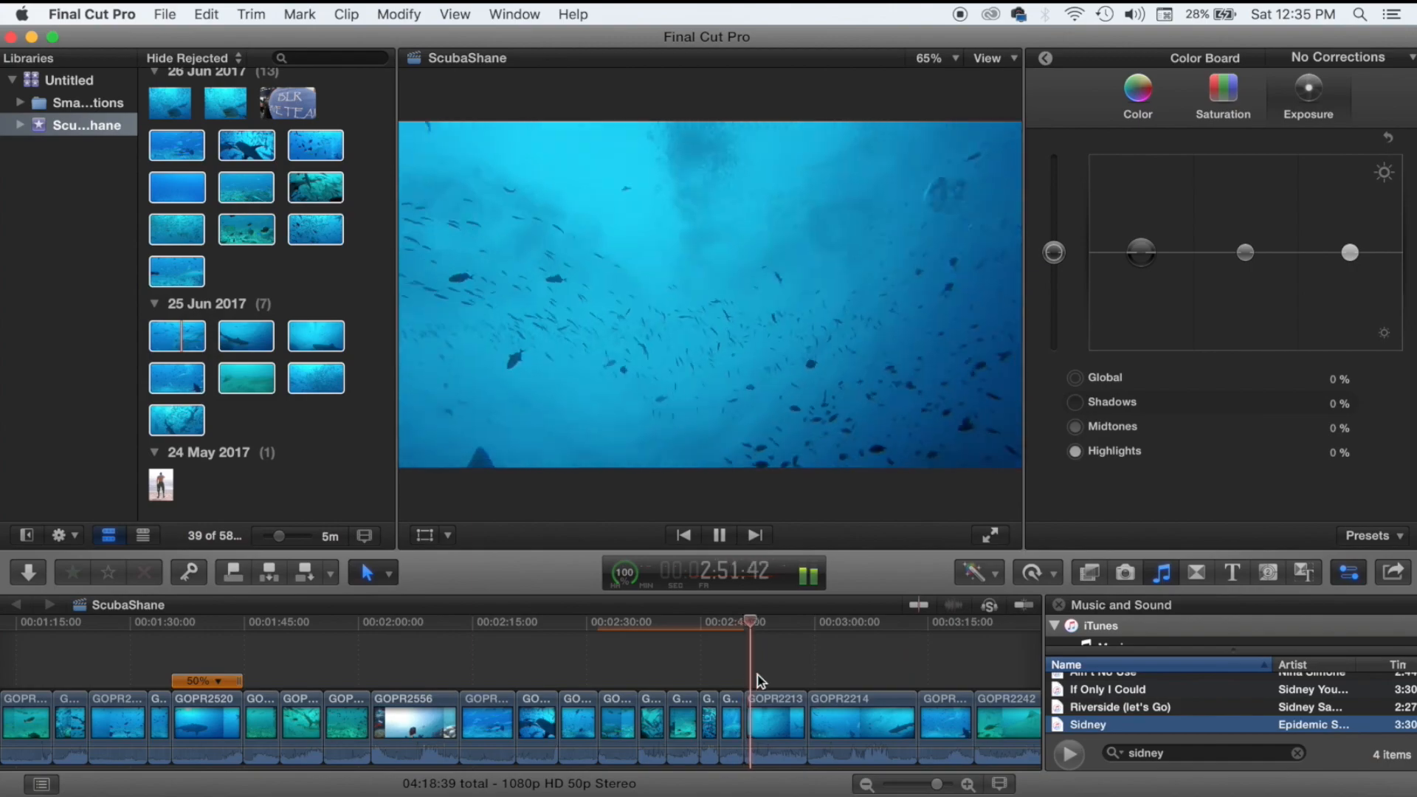
key(space)
click(773, 673)
key(space)
key(space)
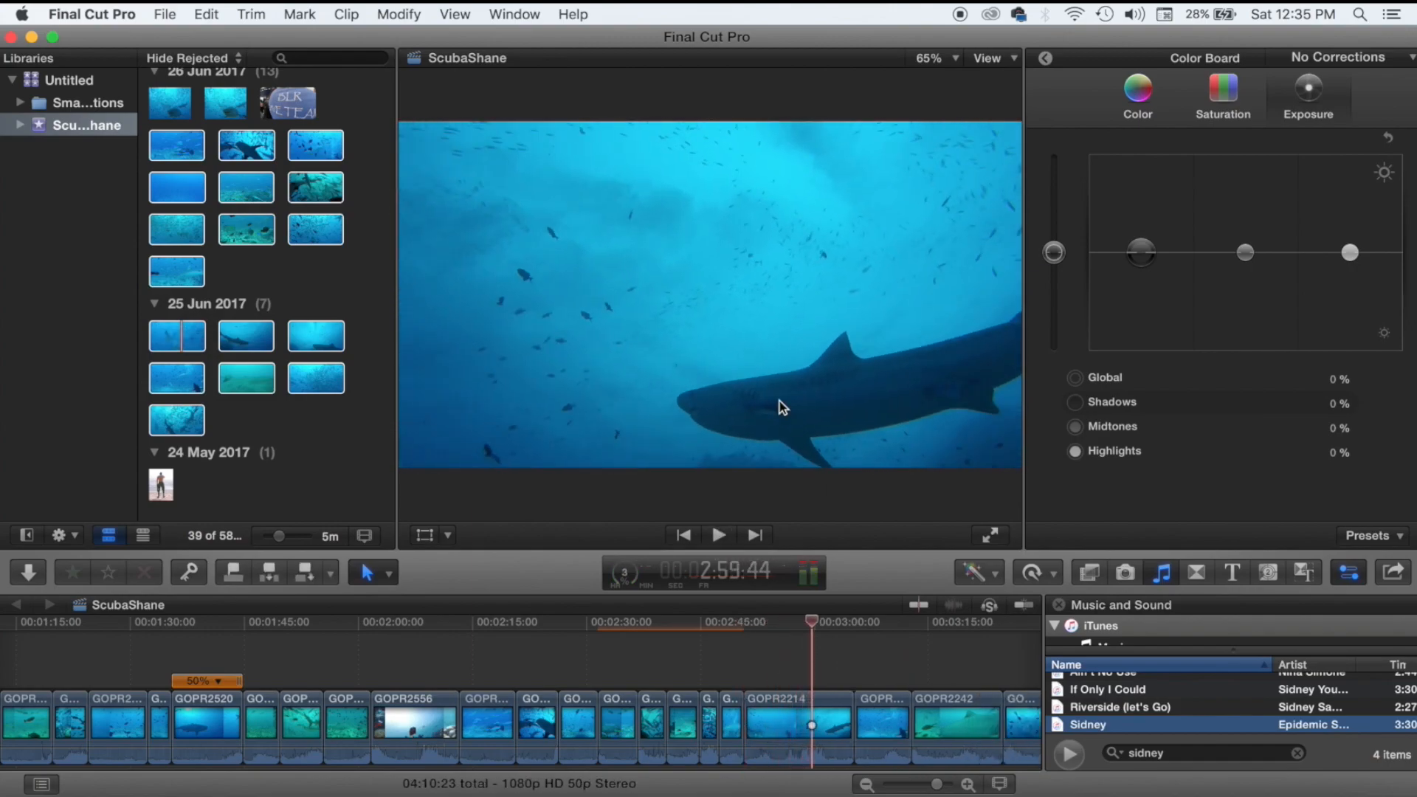
Delete GOPR2214, then balance the trimmed clip with shadows -14% and midtones -8%.
key(space)
click(797, 723)
key(Delete)
key(space)
click(771, 723)
click(979, 572)
click(992, 595)
drag(1141, 252, 1141, 263)
drag(1245, 252, 1245, 259)
click(760, 656)
Delete GOPR2242 and trim the start of GOPR2253.
key(space)
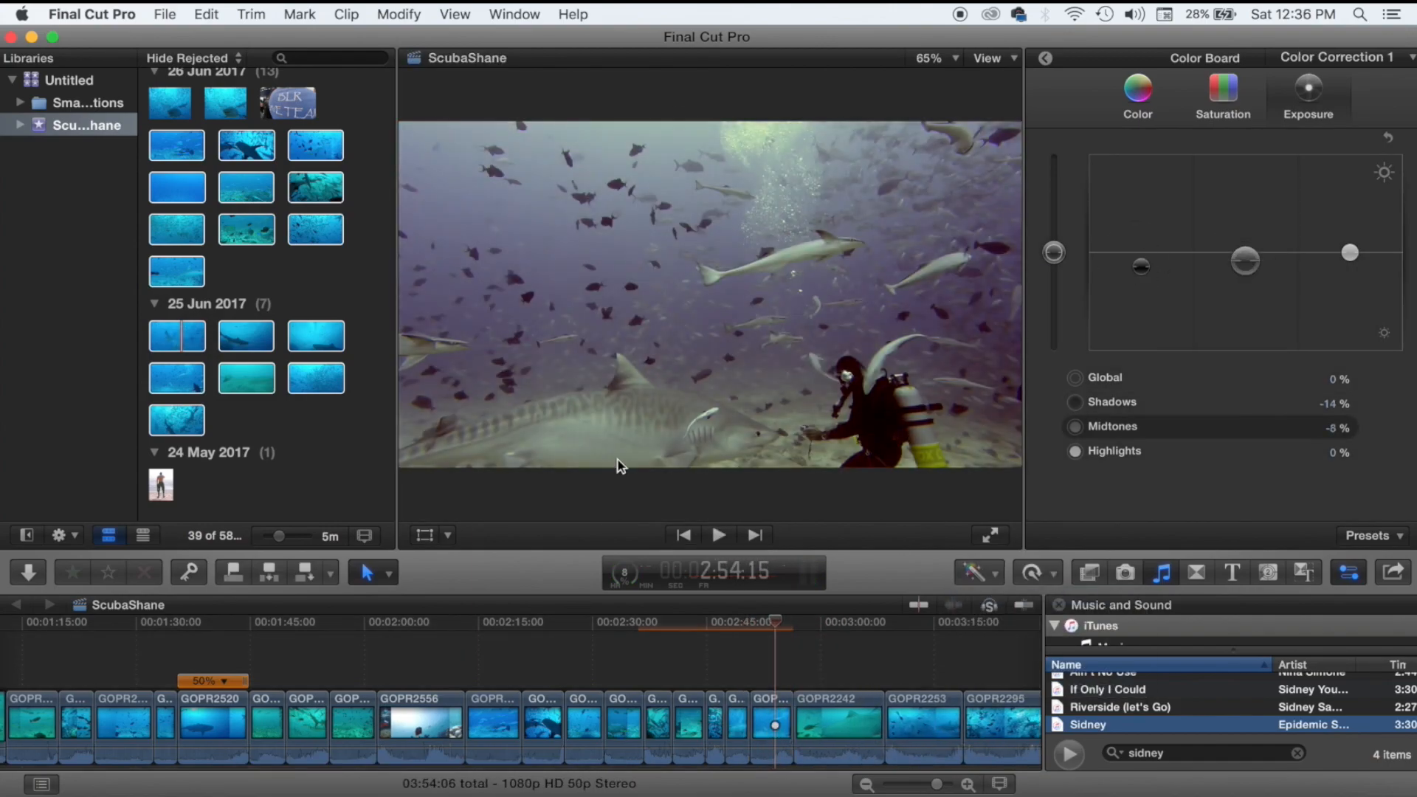
click(849, 723)
key(Delete)
click(800, 664)
key(space)
drag(800, 699, 819, 699)
Lower GOPR2253's shadows and midtones in the exposure controls and review the grade.
key(space)
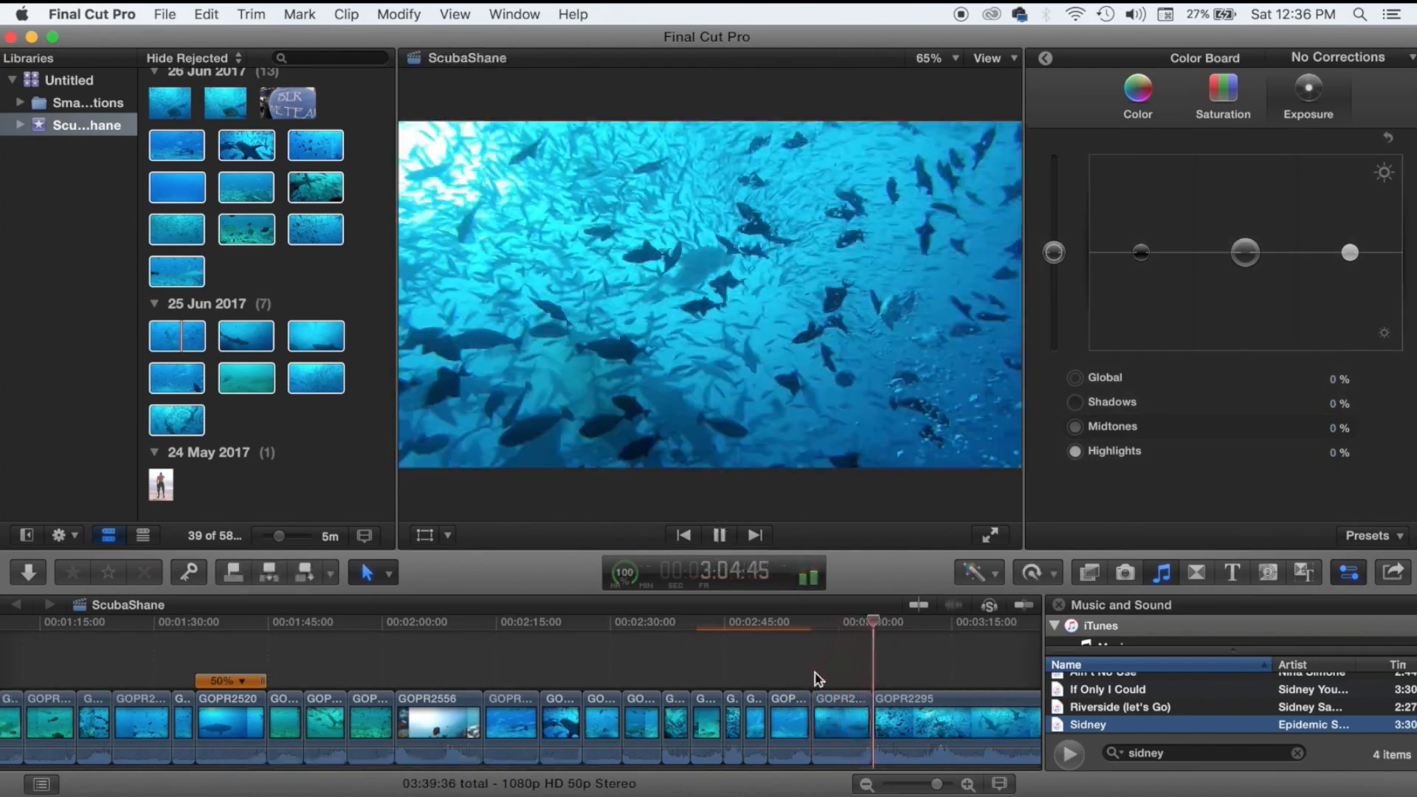
click(824, 722)
click(1137, 94)
click(1309, 95)
drag(1350, 253, 1350, 215)
drag(1141, 253, 1141, 278)
key(space)
scroll(914, 653, right, 4)
click(831, 662)
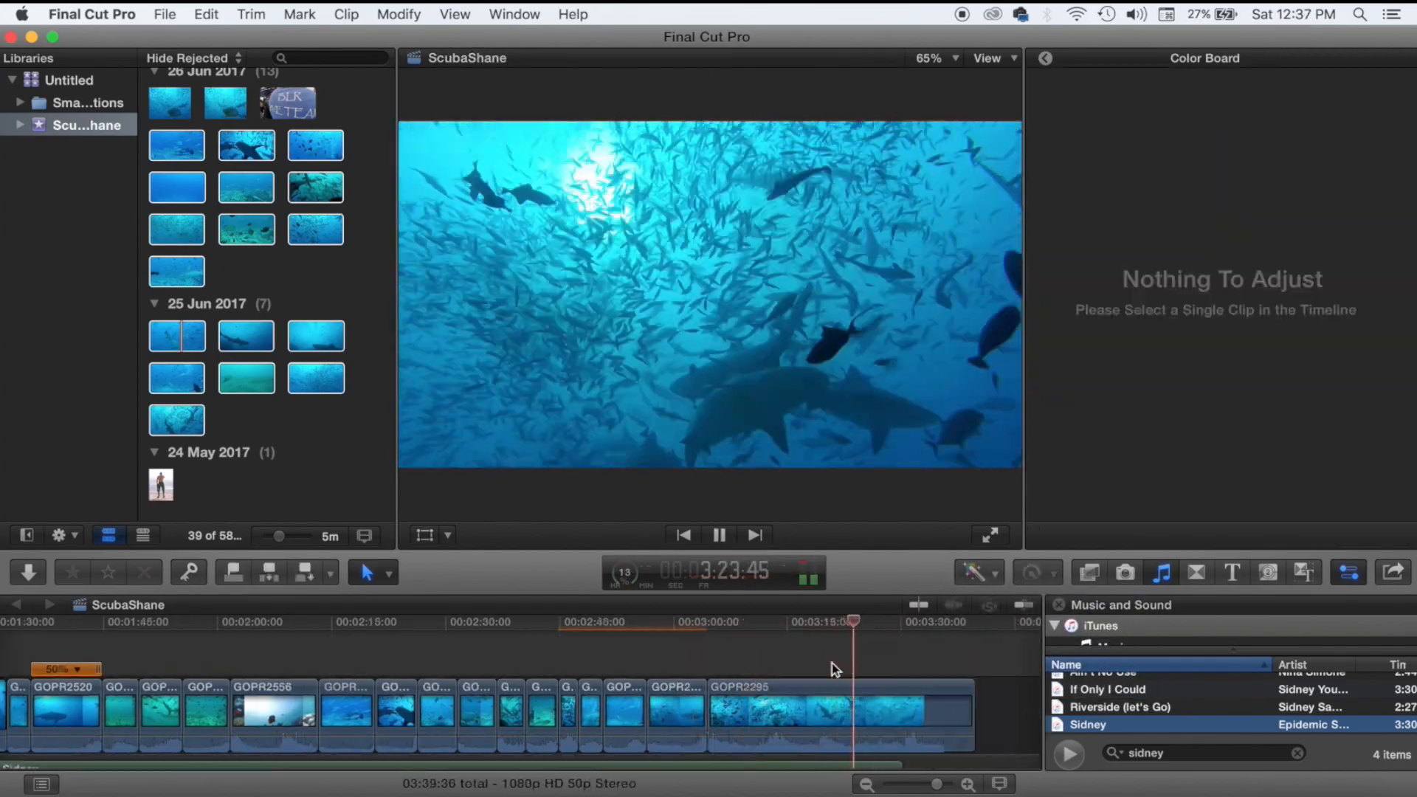
key(space)
scroll(797, 662, down, 2)
click(732, 719)
Shorten GOPR2295, cutting off and deleting its leftover end piece.
key(space)
Trim the Sidney music track to the video's end and lengthen its fade-out.
key(space)
drag(967, 680, 893, 680)
click(725, 719)
key(space)
key(space)
scroll(782, 678, down, 1)
key(b)
click(792, 664)
key(a)
click(842, 664)
key(Delete)
drag(955, 735, 627, 742)
click(917, 664)
drag(821, 730, 875, 731)
key(space)
key(space)
Tint GOPR2295's midtones to 212° 6%, trying then removing 50% slow motion.
click(1037, 572)
click(1211, 593)
click(778, 694)
click(1137, 96)
drag(1255, 252, 1252, 246)
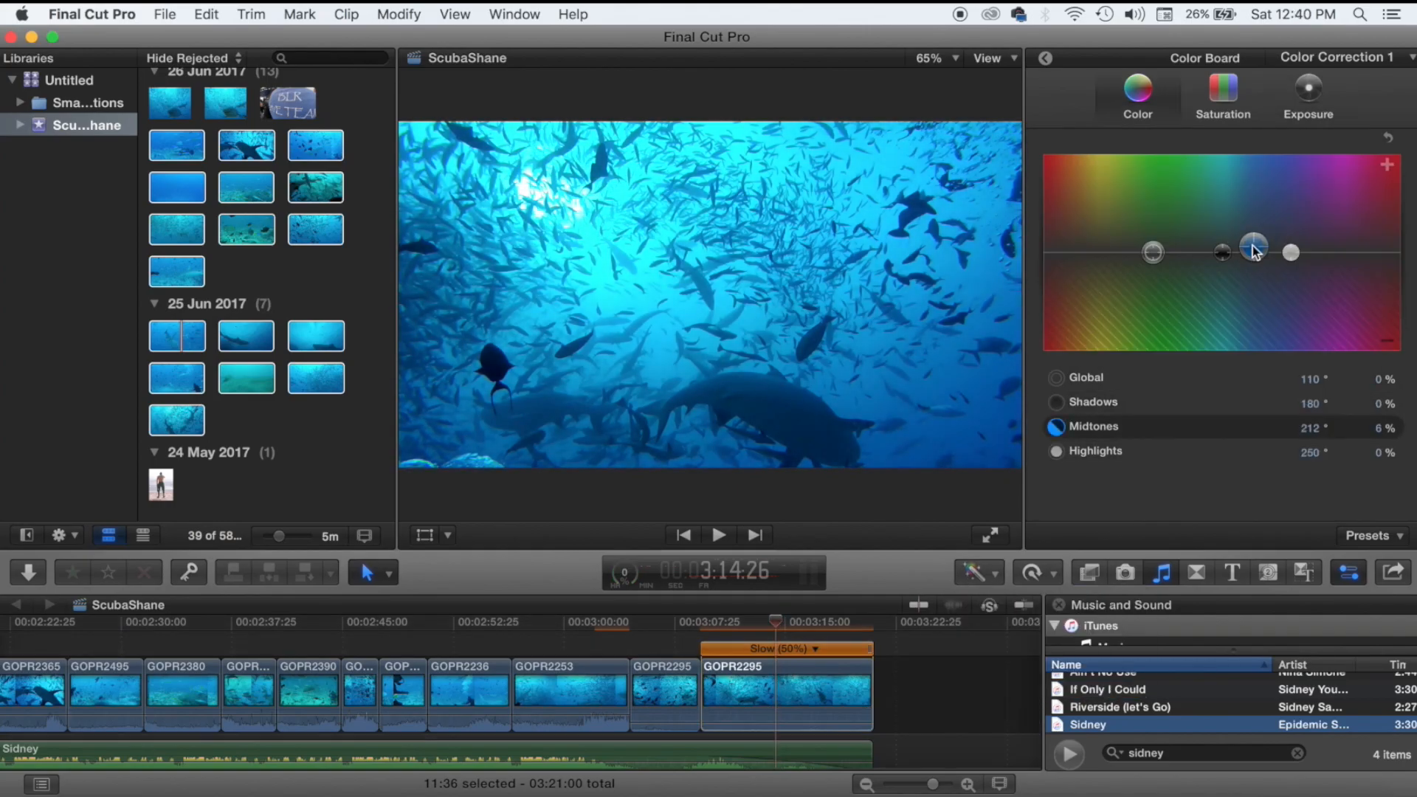
click(698, 637)
key(space)
key(space)
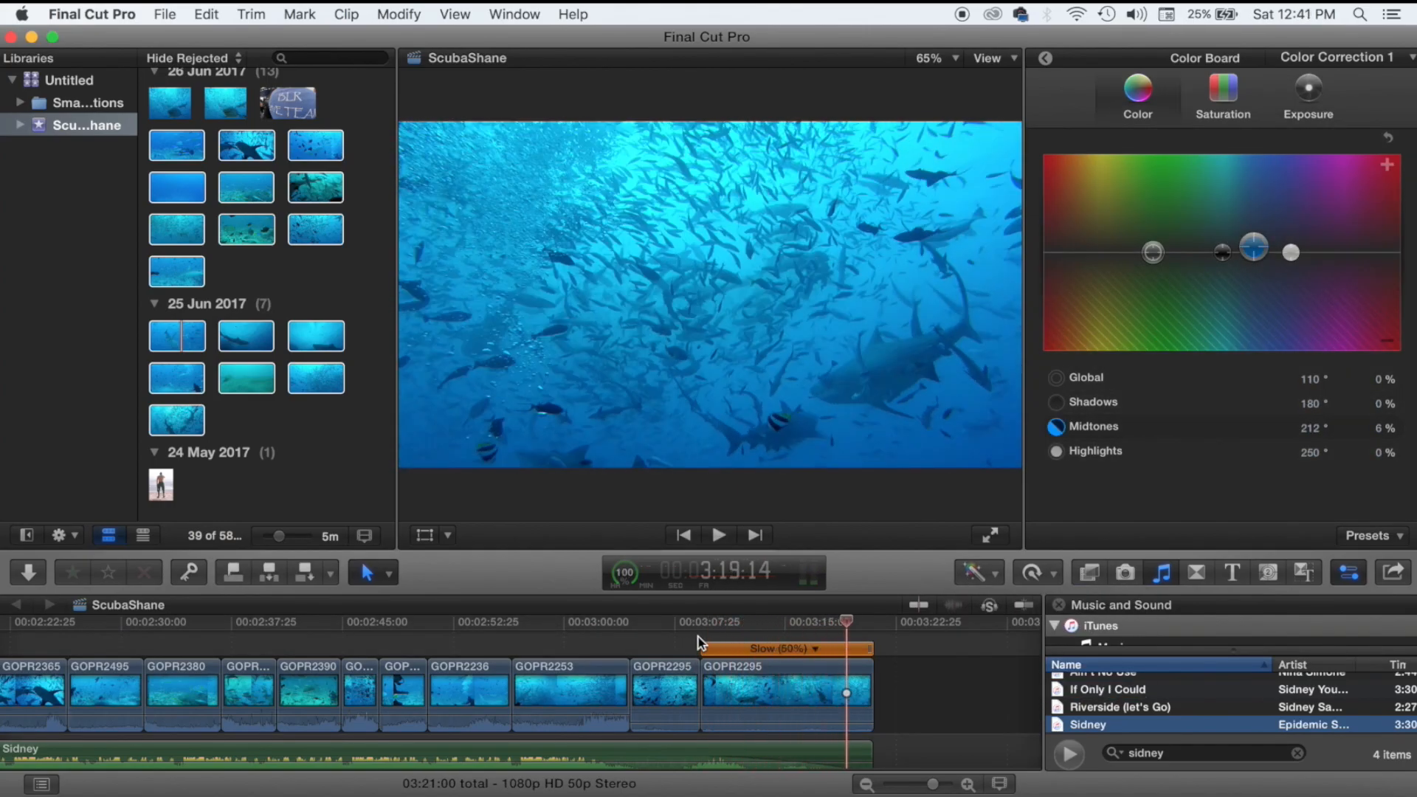
click(698, 636)
click(816, 648)
click(863, 694)
Lower several clips' volumes and detach and delete one clip's audio.
drag(873, 732, 790, 733)
scroll(698, 694, left, 20)
drag(408, 666, 411, 684)
click(562, 667)
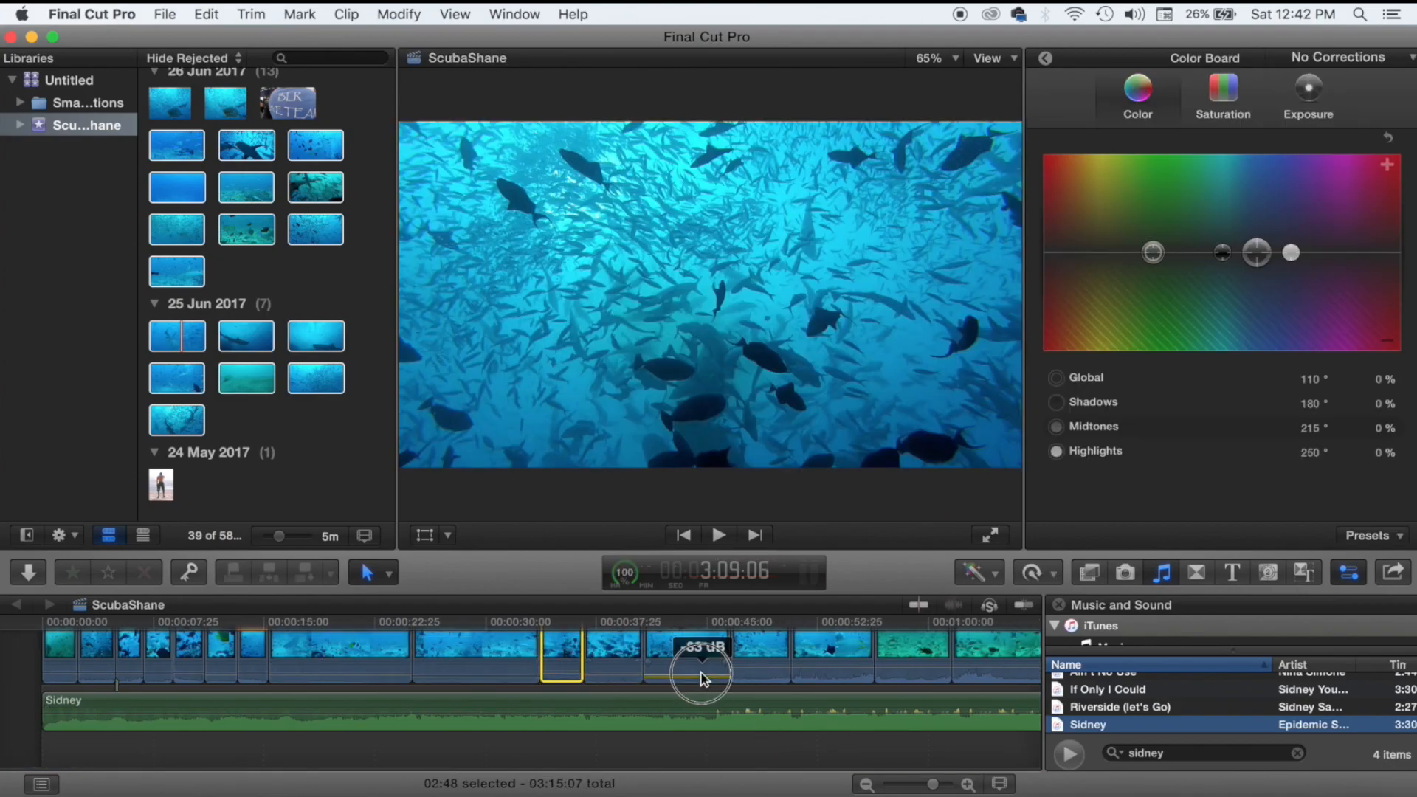
drag(701, 667, 702, 683)
scroll(702, 673, right, 10)
click(535, 693)
right_click(758, 687)
click(825, 604)
key(Delete)
Lower GOPR2365 to -13 dB and reduce the volume of the following clips.
scroll(946, 685, right, 5)
click(362, 763)
key(space)
key(space)
key(space)
scroll(437, 755, right, 10)
scroll(436, 756, up, 2)
click(393, 727)
drag(491, 724, 493, 730)
drag(643, 725, 644, 732)
drag(768, 724, 769, 734)
click(865, 729)
drag(932, 725, 932, 732)
scroll(931, 709, left, 20)
Darken GOPR2665 to -18% shadows; colour-match the second GOPR2665 with shadows -13%, midtones -23%.
click(335, 683)
click(1308, 96)
drag(1141, 252, 1141, 271)
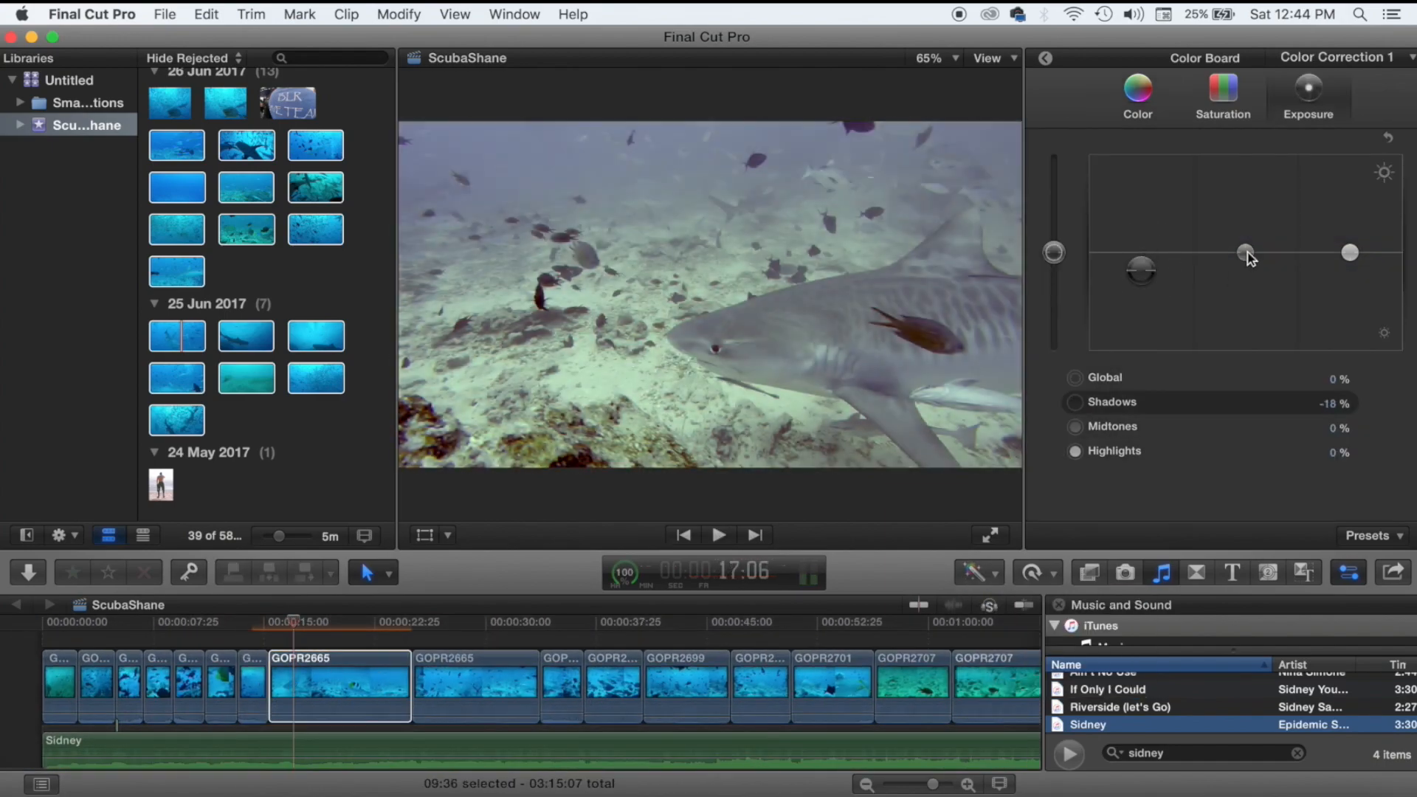
drag(1245, 253, 1245, 265)
click(477, 686)
click(979, 573)
click(1011, 611)
click(342, 678)
click(959, 535)
drag(1141, 252, 1140, 265)
drag(1245, 252, 1245, 275)
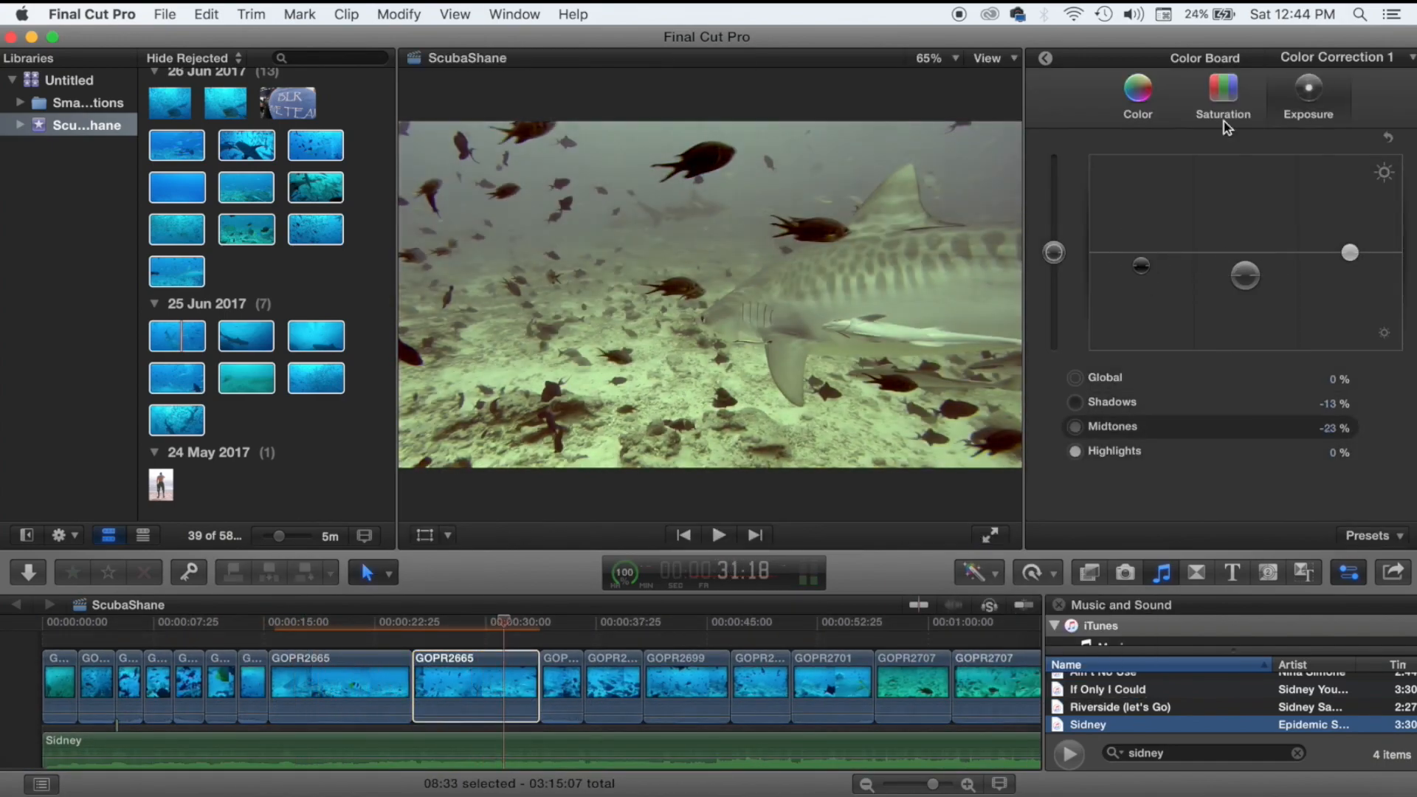
click(1138, 96)
Apply Balance Color to the next group of selected clips.
click(563, 680)
click(979, 573)
click(1011, 596)
click(685, 680)
scroll(750, 668, right, 20)
shift+click(656, 723)
click(980, 572)
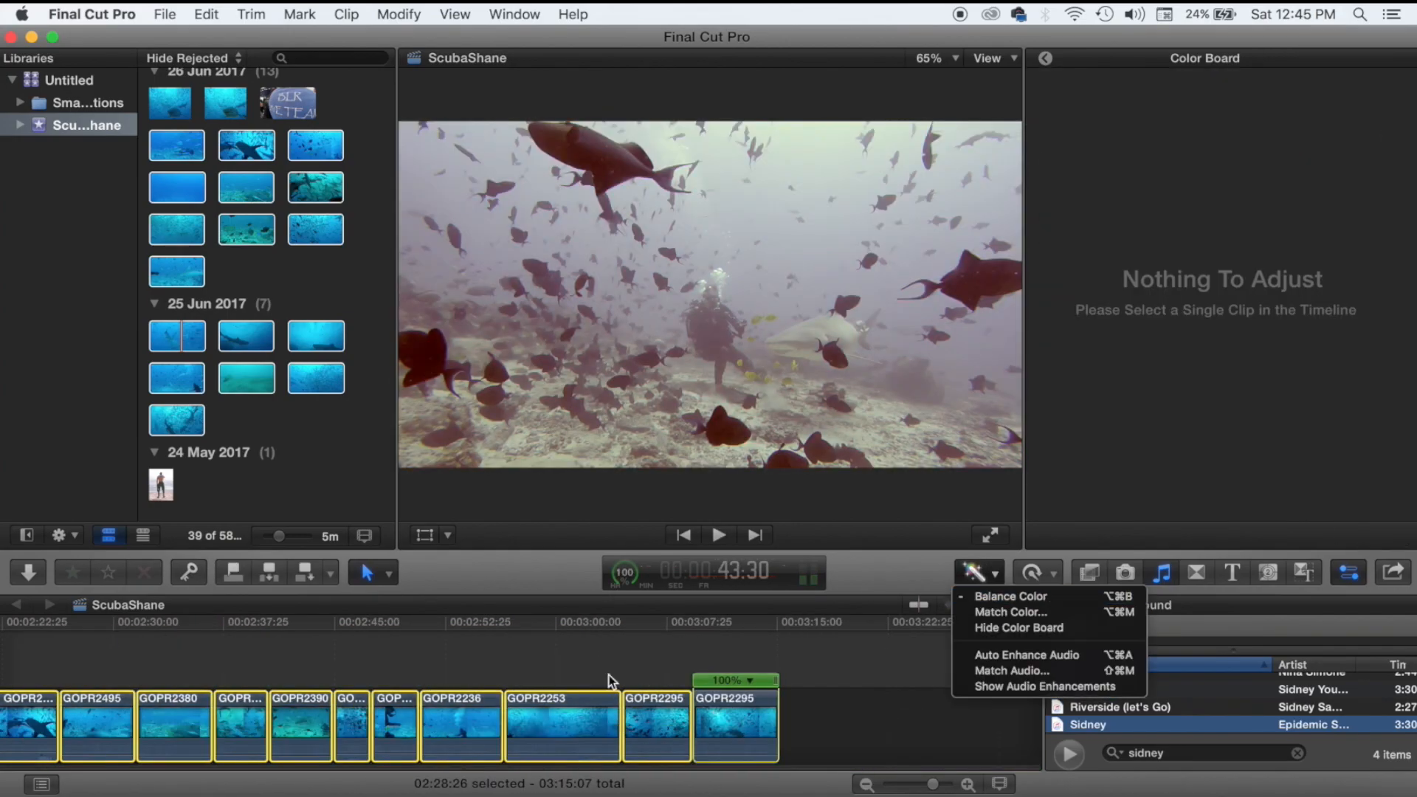
click(1011, 596)
scroll(62, 672, left, 20)
Darken the shadows of GOPR2701 and both GOPR2707 clips.
click(374, 681)
click(980, 572)
click(1308, 96)
drag(1141, 252, 1145, 269)
click(457, 680)
click(529, 704)
drag(1245, 252, 1245, 270)
click(643, 704)
mouse_move(1141, 252)
mouse_down()
mouse_move(1144, 283)
mouse_move(1139, 270)
mouse_up()
Shorten GOPR2708 and colour-balance GOPR2649.
click(786, 705)
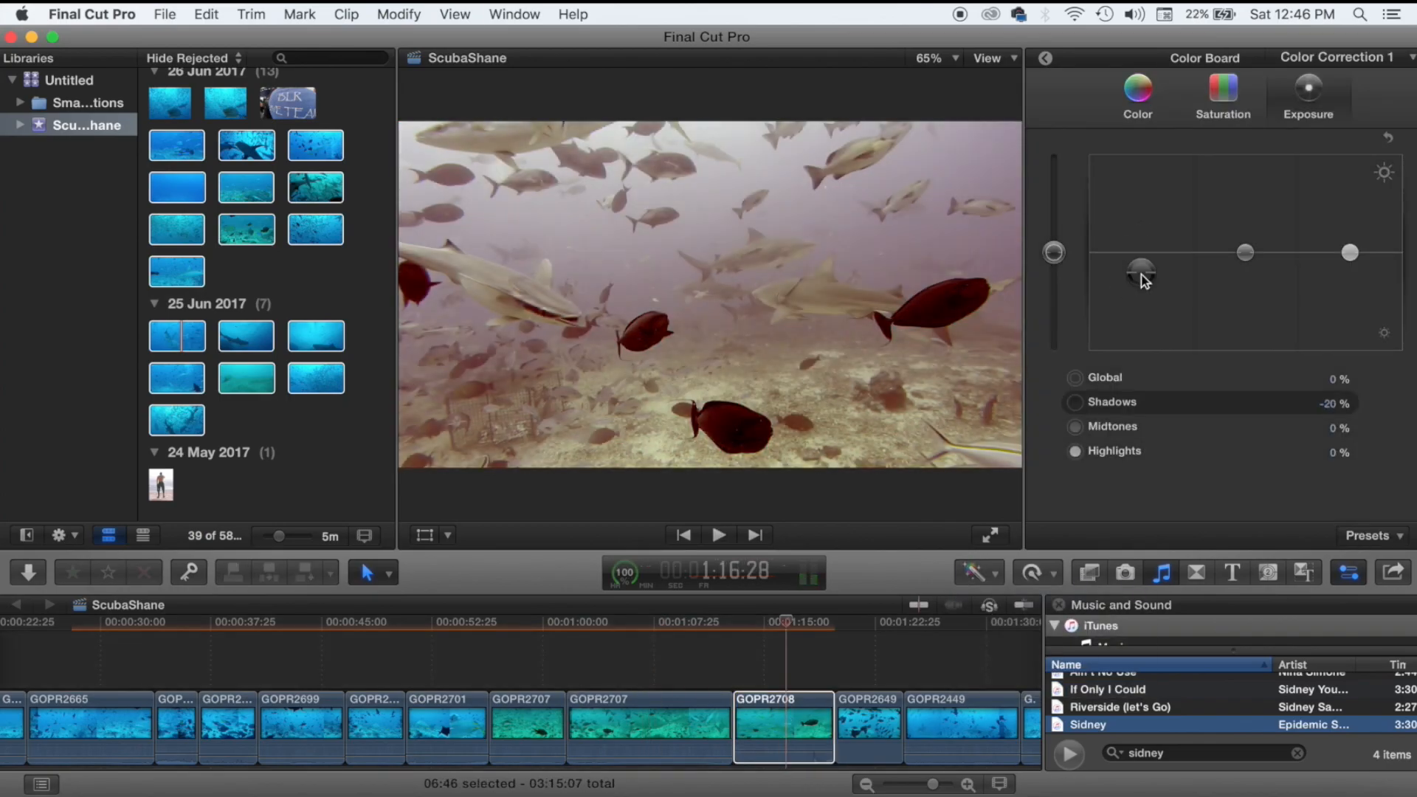
click(838, 680)
drag(834, 705, 798, 704)
click(828, 704)
click(1308, 96)
Balance GOPR2449, shift its midtone colour and exposure, and darken the following short clips.
click(882, 679)
click(980, 573)
click(1011, 596)
drag(1256, 240, 1256, 252)
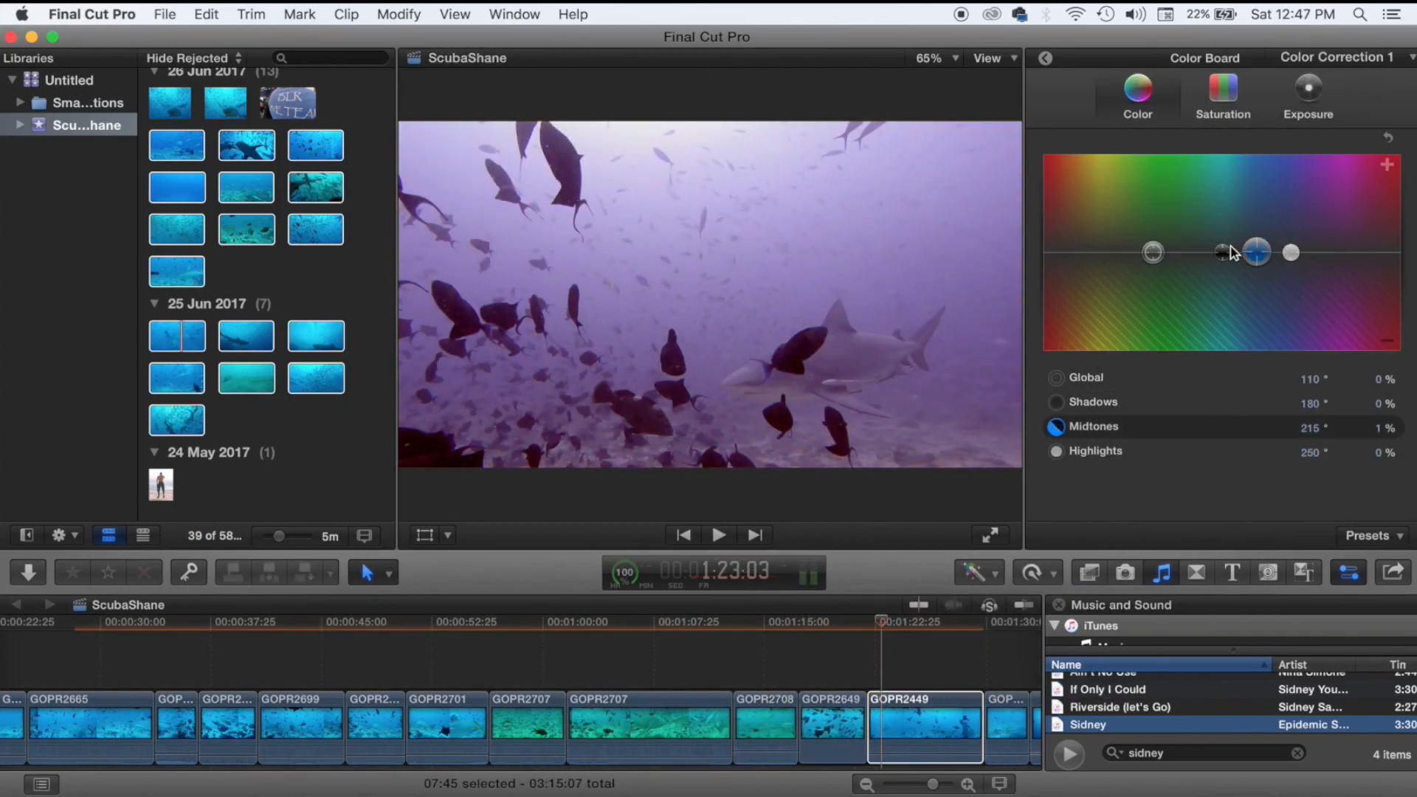
click(1308, 96)
drag(1349, 252, 1350, 219)
drag(1245, 253, 1245, 263)
drag(1141, 253, 1142, 277)
click(589, 701)
drag(1245, 253, 1245, 263)
key(space)
Apply Balance Color to clips GOPR2534 and GOPR2317.
click(610, 697)
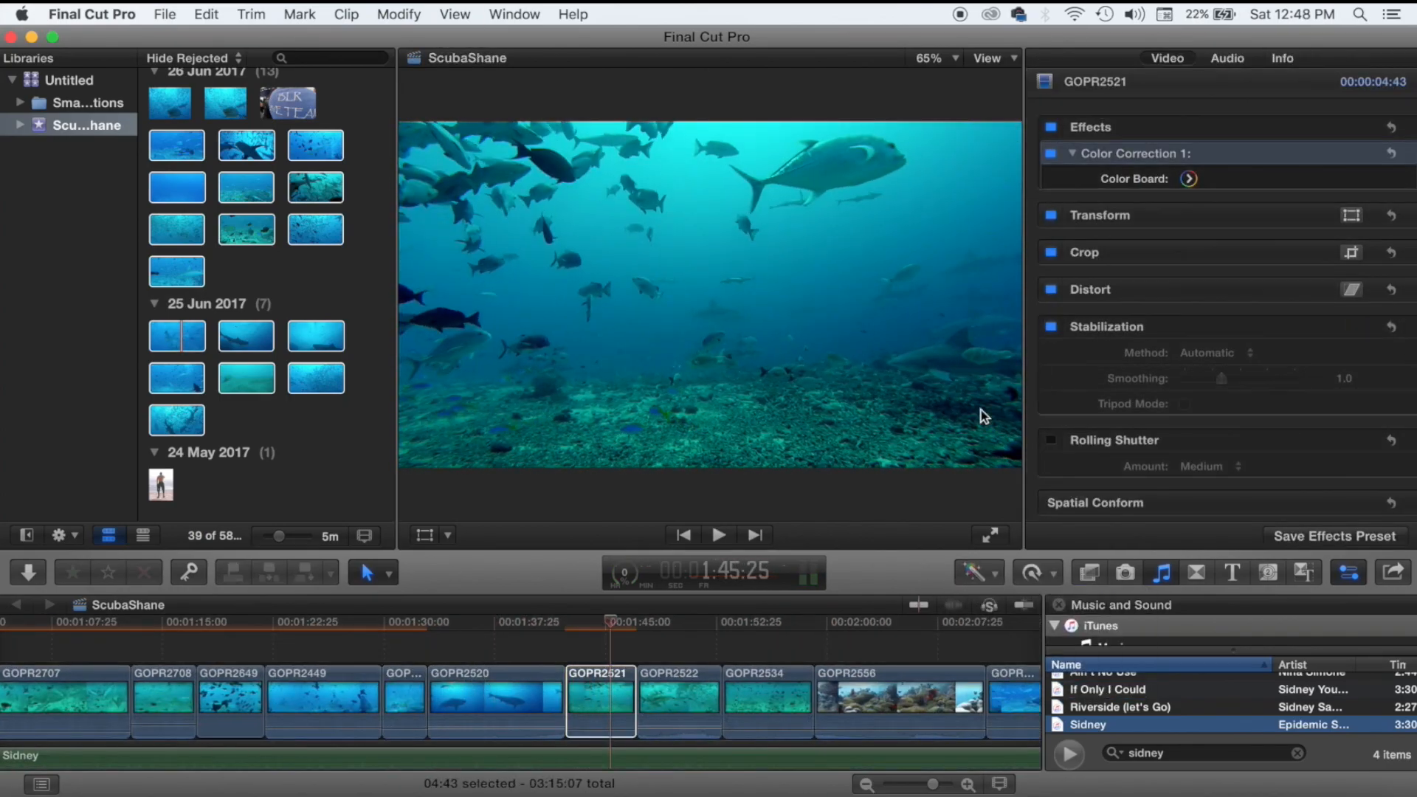
click(759, 653)
click(979, 573)
click(1011, 597)
scroll(905, 667, right, 5)
click(847, 709)
click(980, 572)
click(1011, 596)
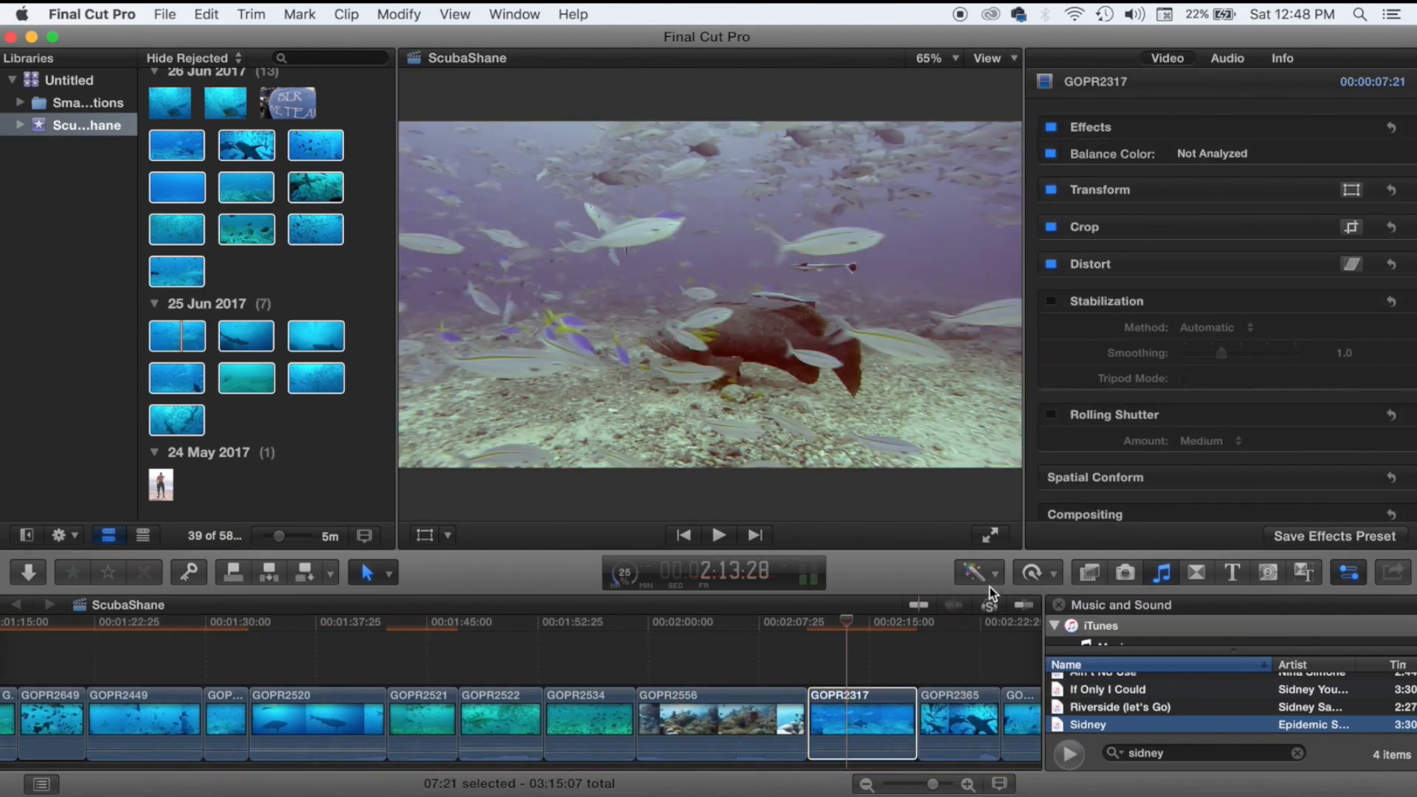
Drain all colour from GOPR2390 by pulling shadows, midtones and highlights saturation to -100%.
scroll(904, 667, right, 3)
click(806, 705)
scroll(908, 673, right, 3)
click(896, 667)
scroll(909, 677, right, 5)
click(736, 704)
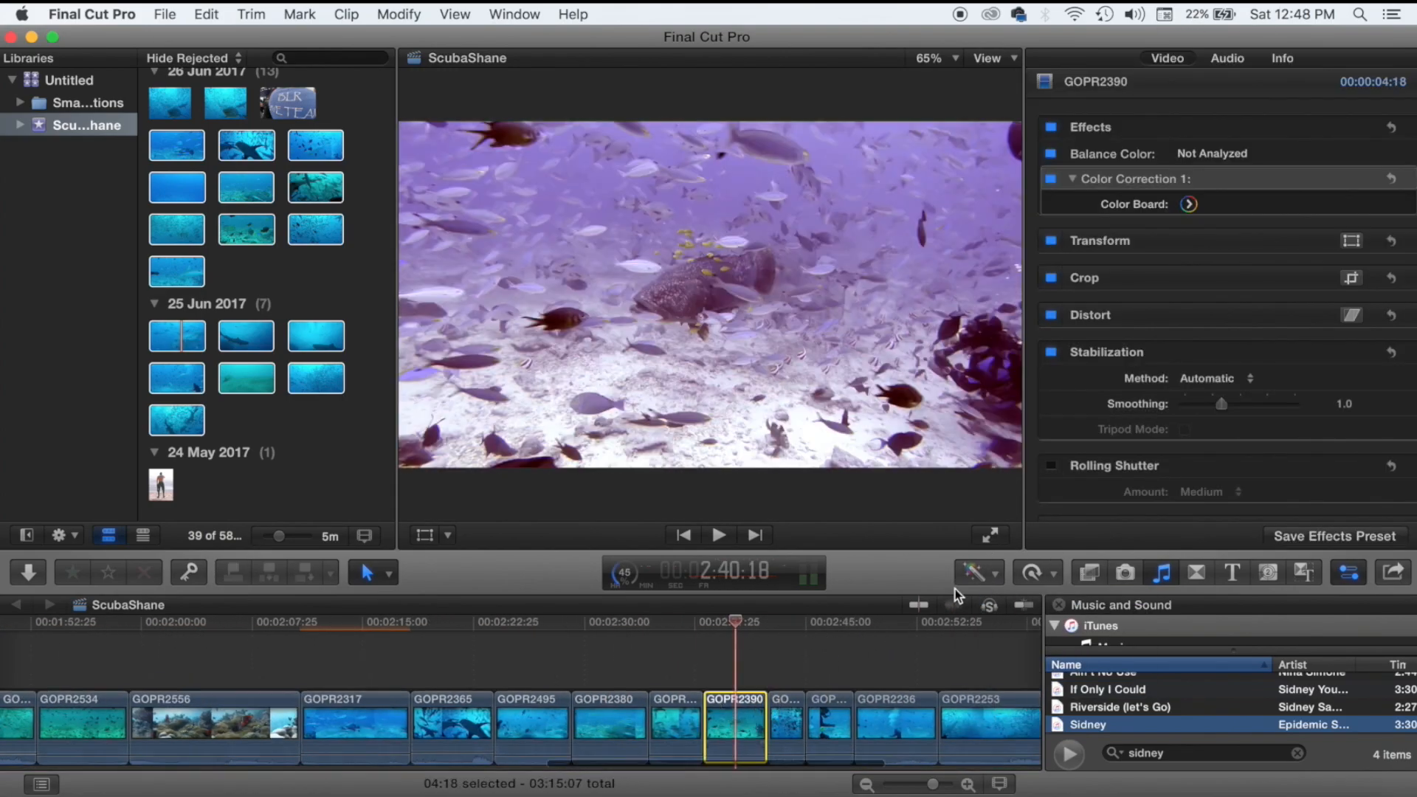
click(980, 573)
click(986, 627)
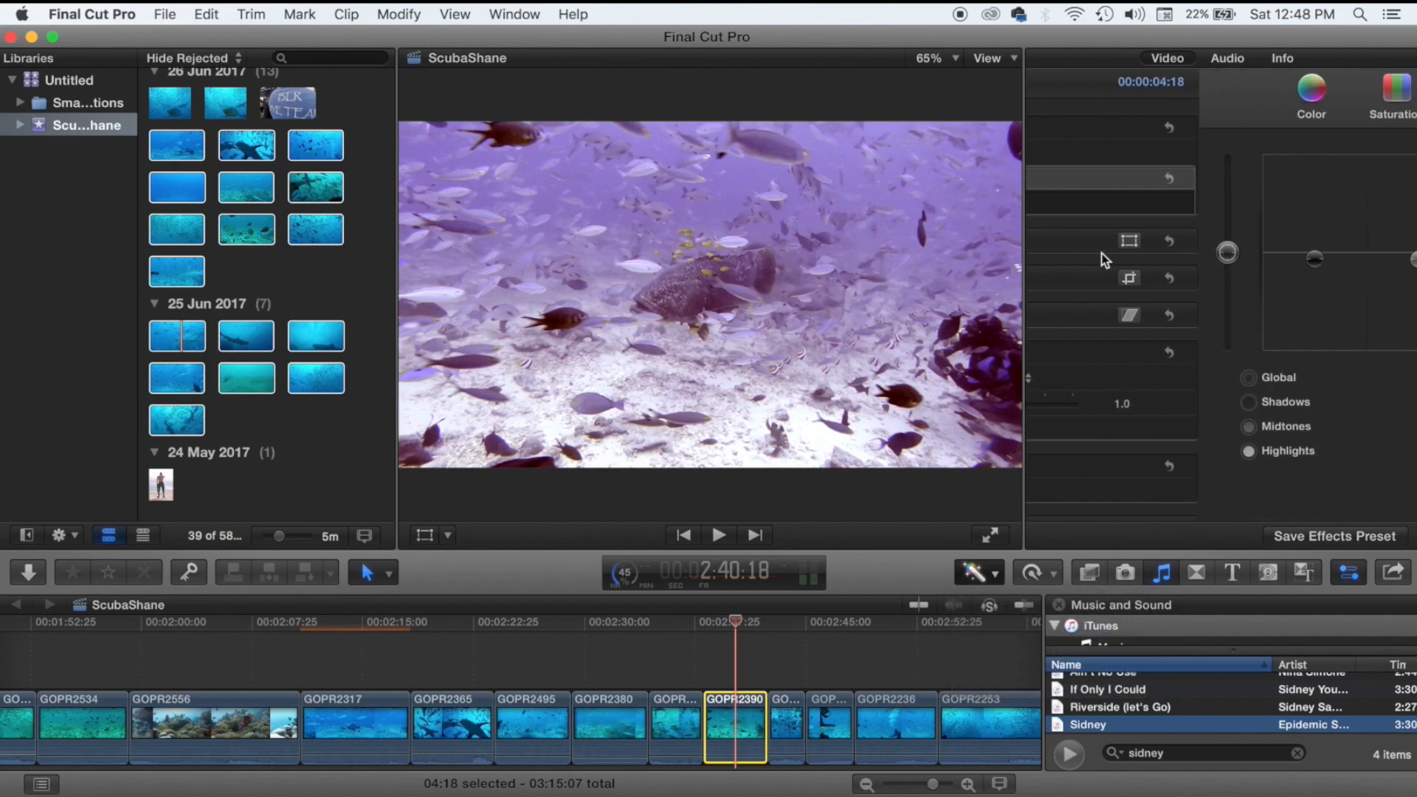
click(1203, 99)
drag(1141, 254, 1145, 389)
drag(1247, 253, 1245, 415)
drag(1349, 253, 1355, 376)
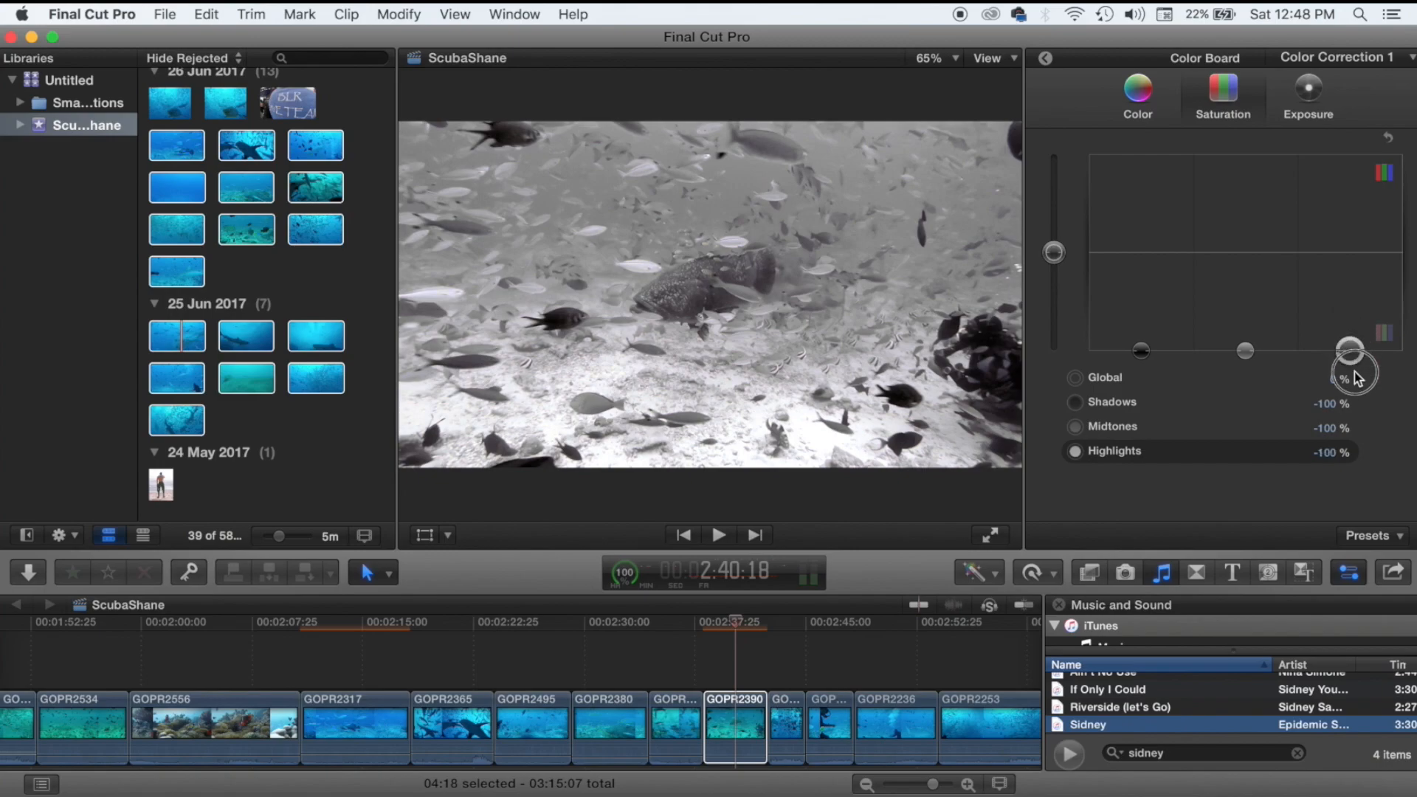
Set GOPR2390 exposure to shadows -21%, midtones -11%, highlights 33%, and preview it.
click(1305, 104)
drag(1141, 253, 1143, 279)
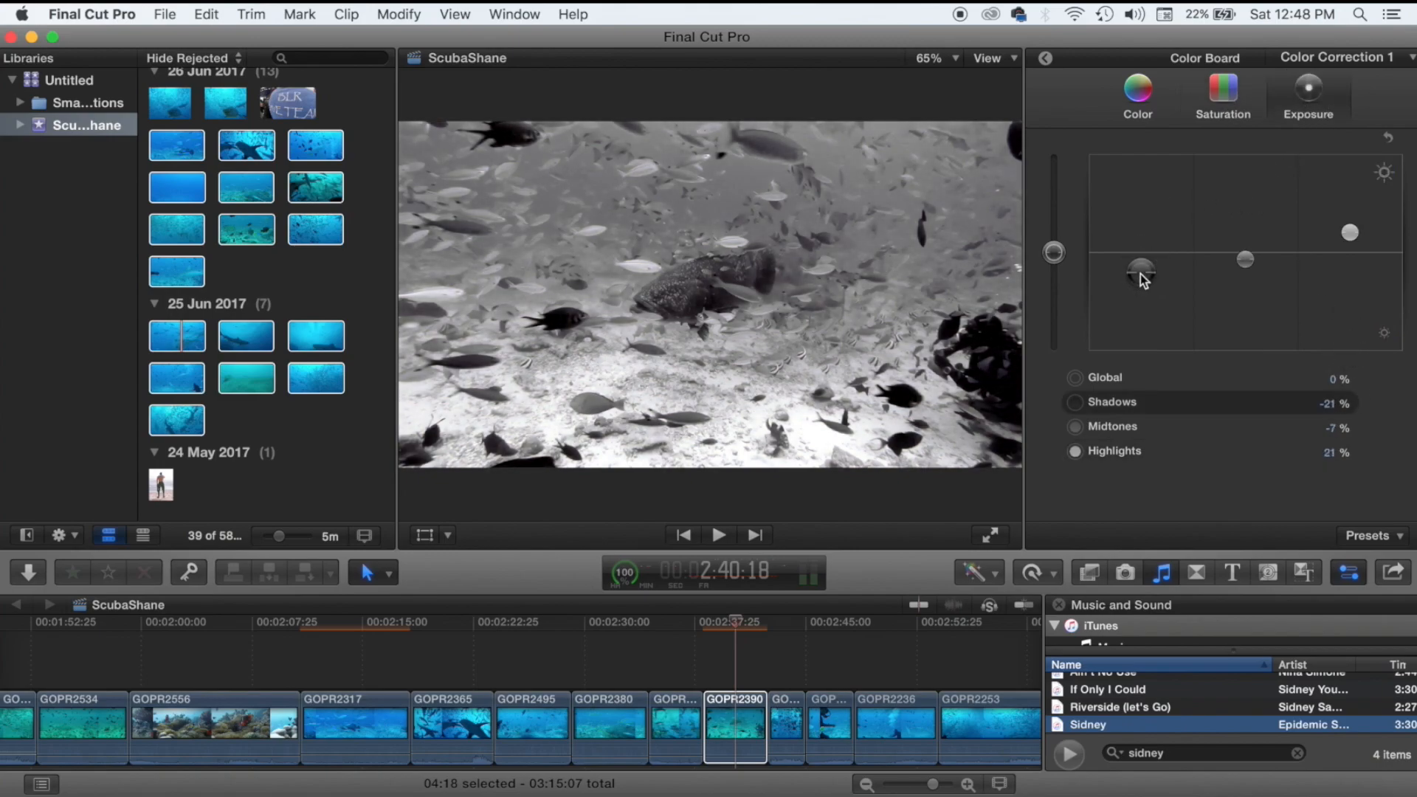
drag(1245, 260, 1241, 266)
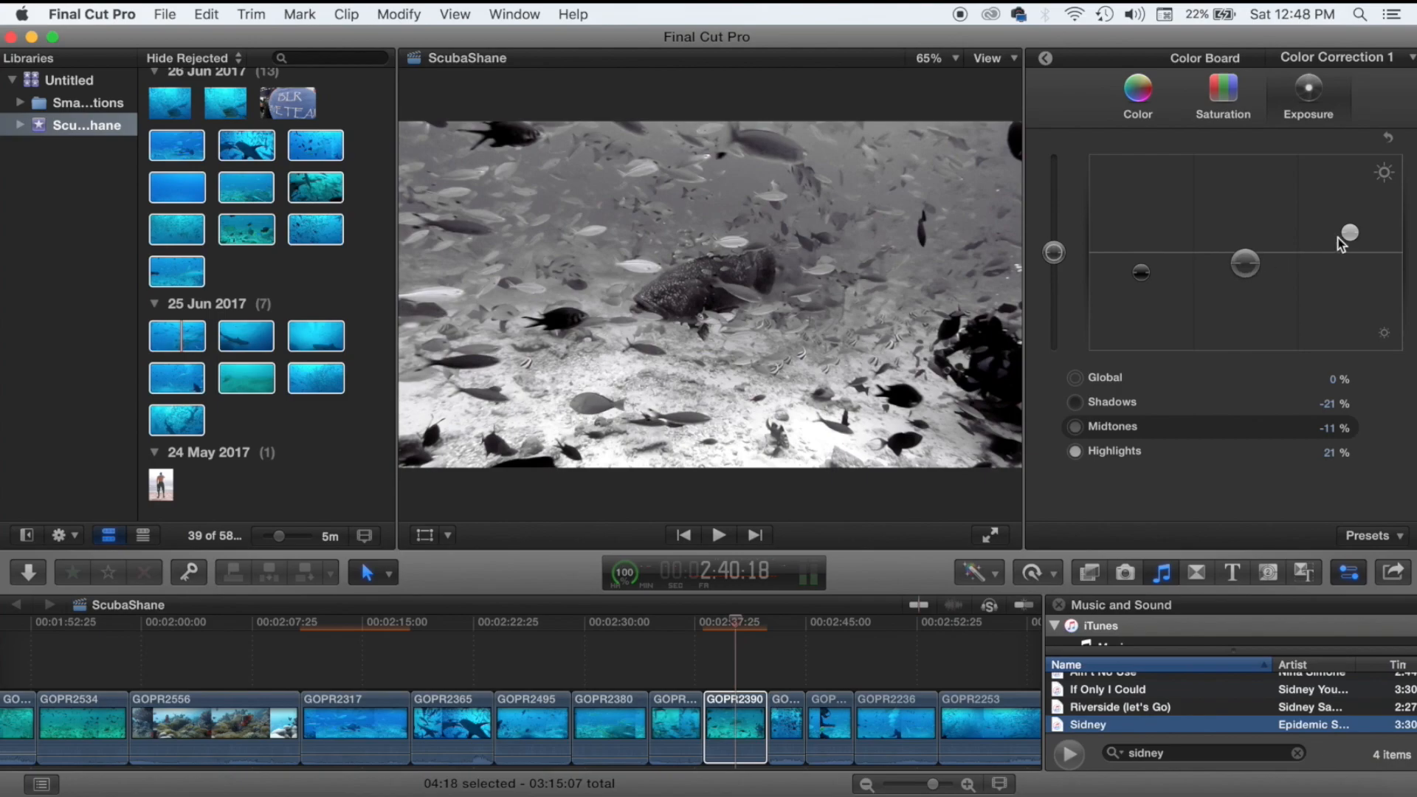
drag(1351, 234, 1354, 220)
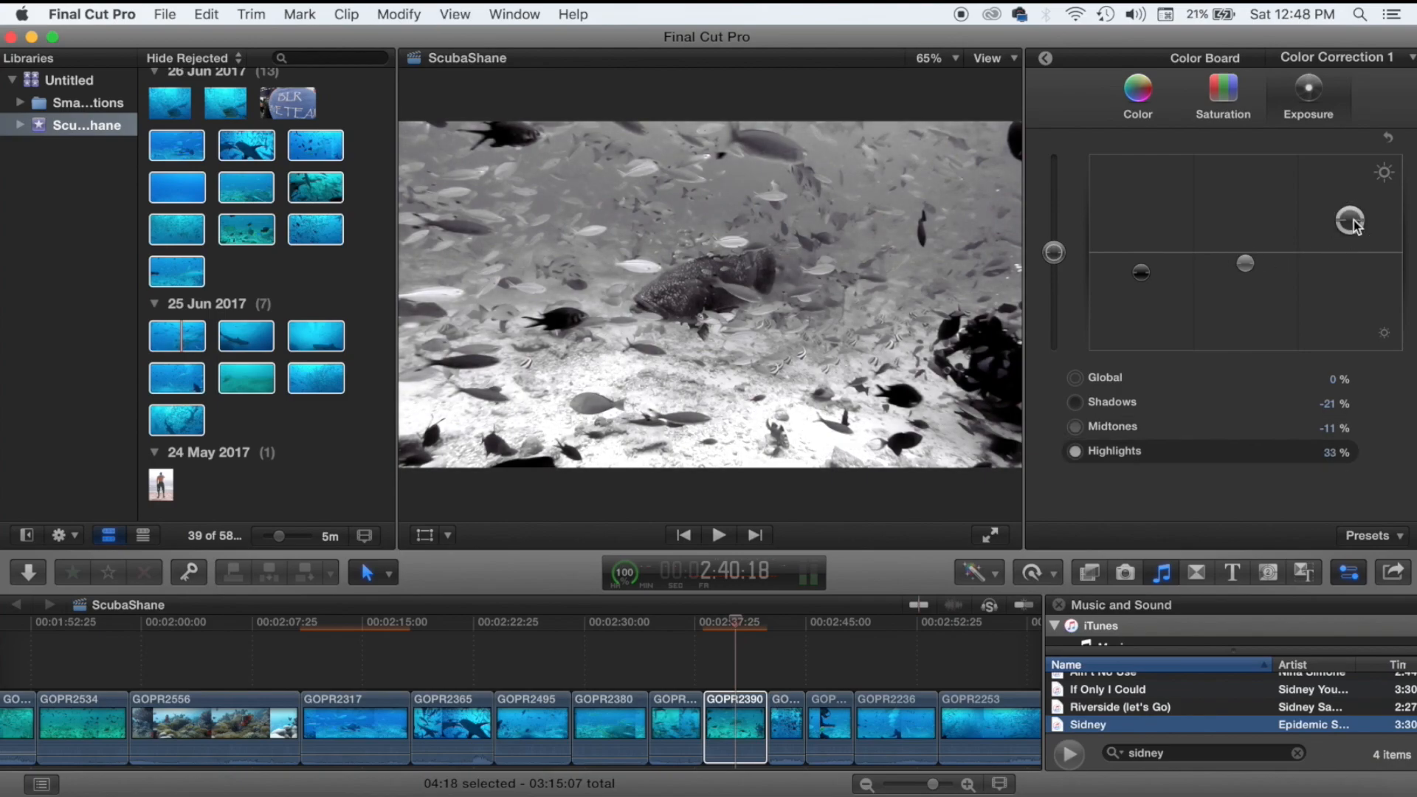
key(space)
key(space)
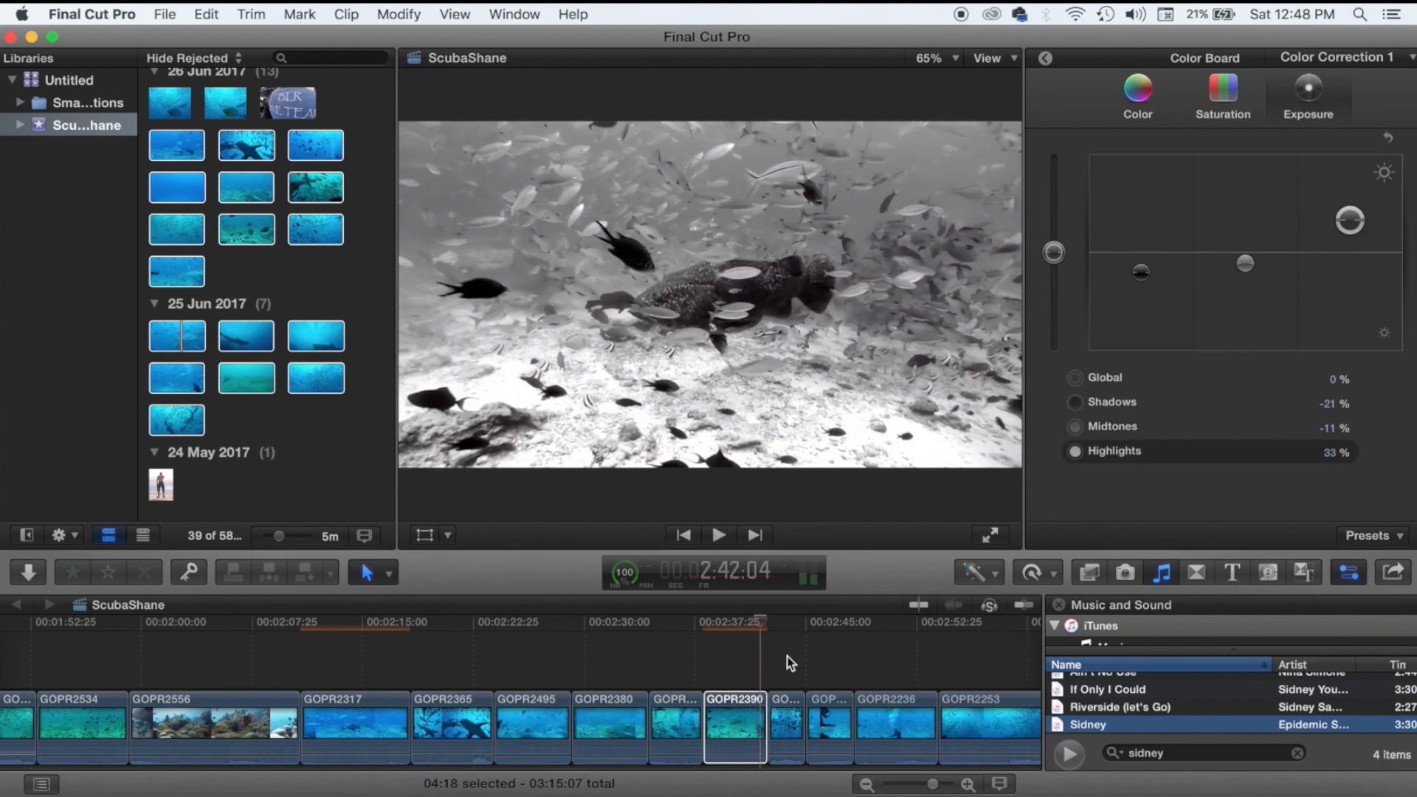
Retime GOPR2390 to 50% speed, review the timeline, and trim the Sidney track's end.
click(731, 722)
click(1031, 575)
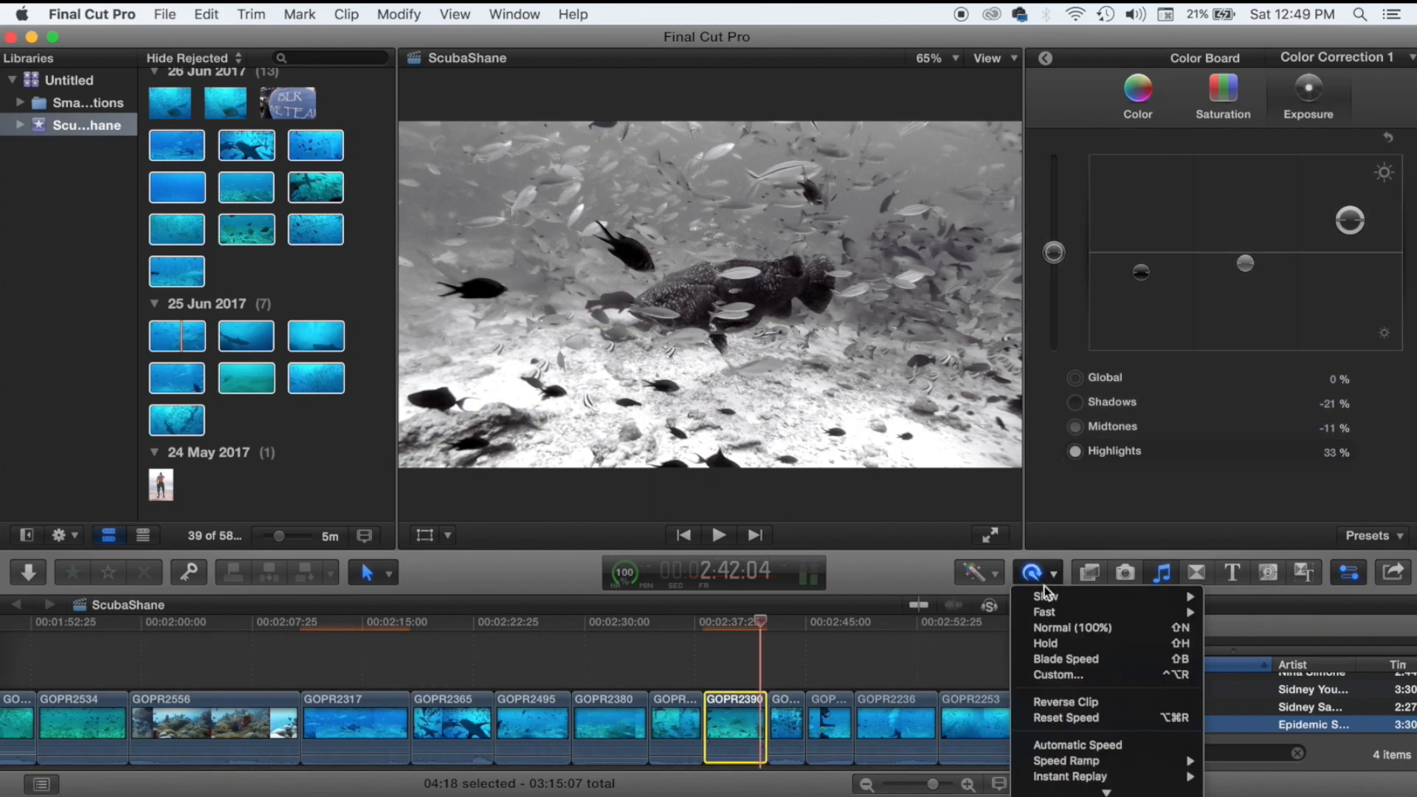
click(1227, 591)
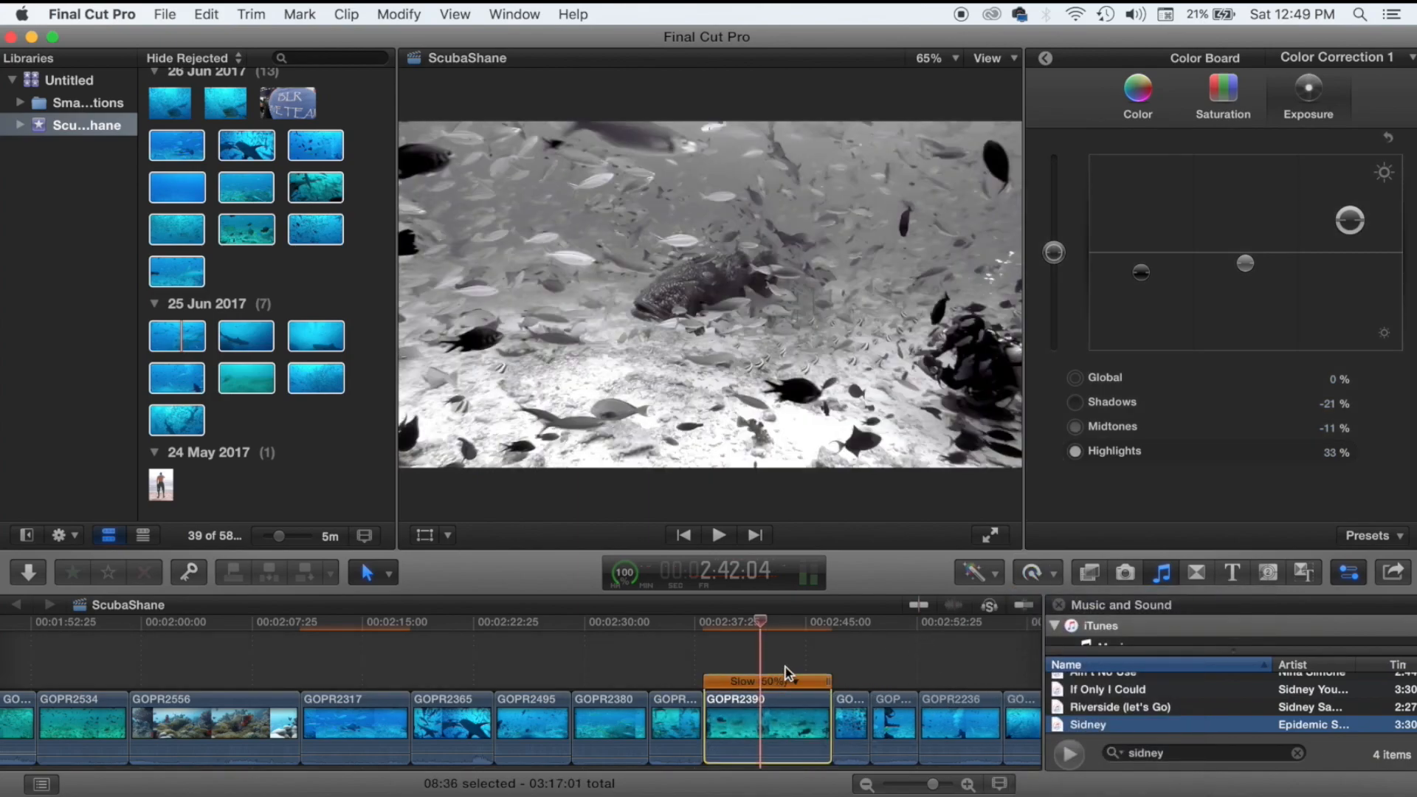
click(845, 672)
key(space)
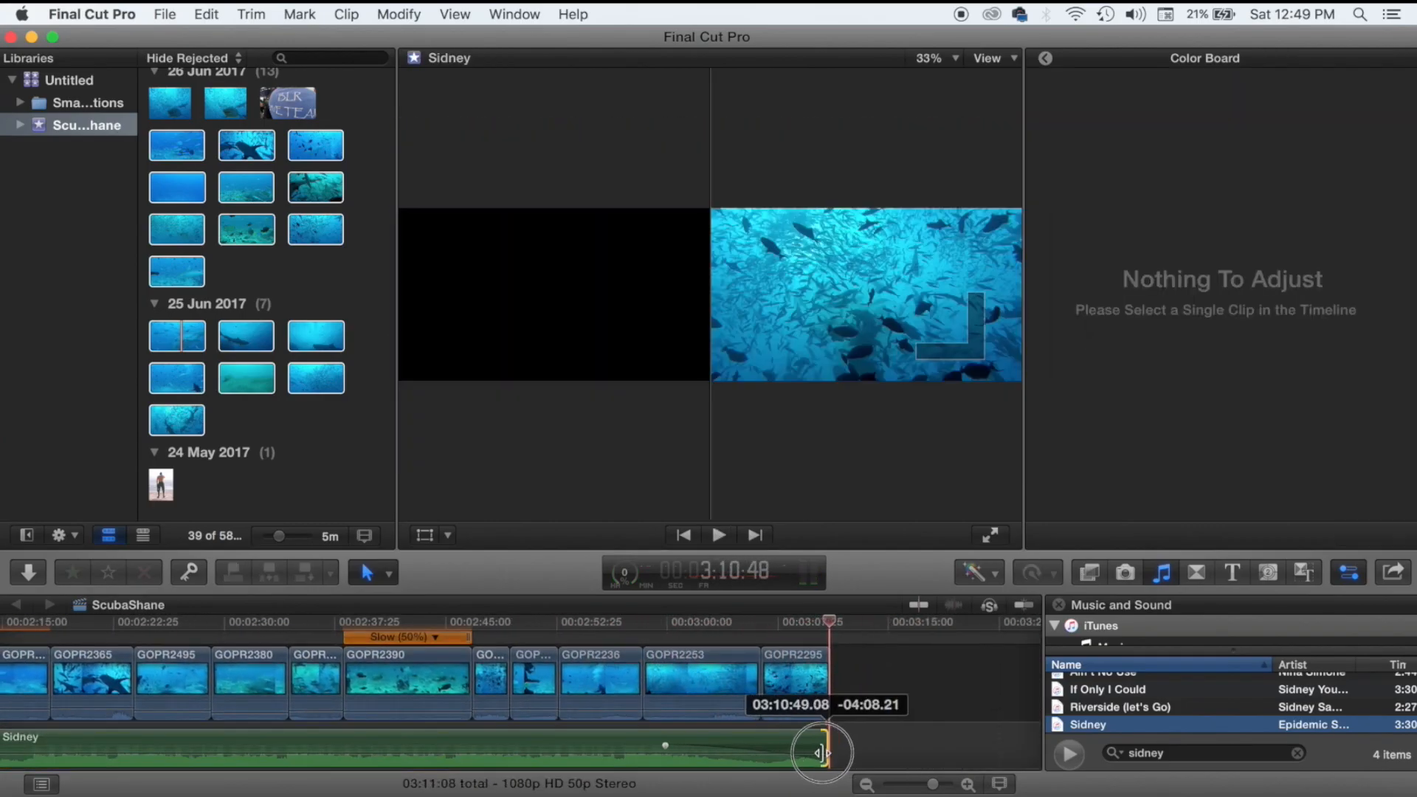
drag(816, 747, 822, 743)
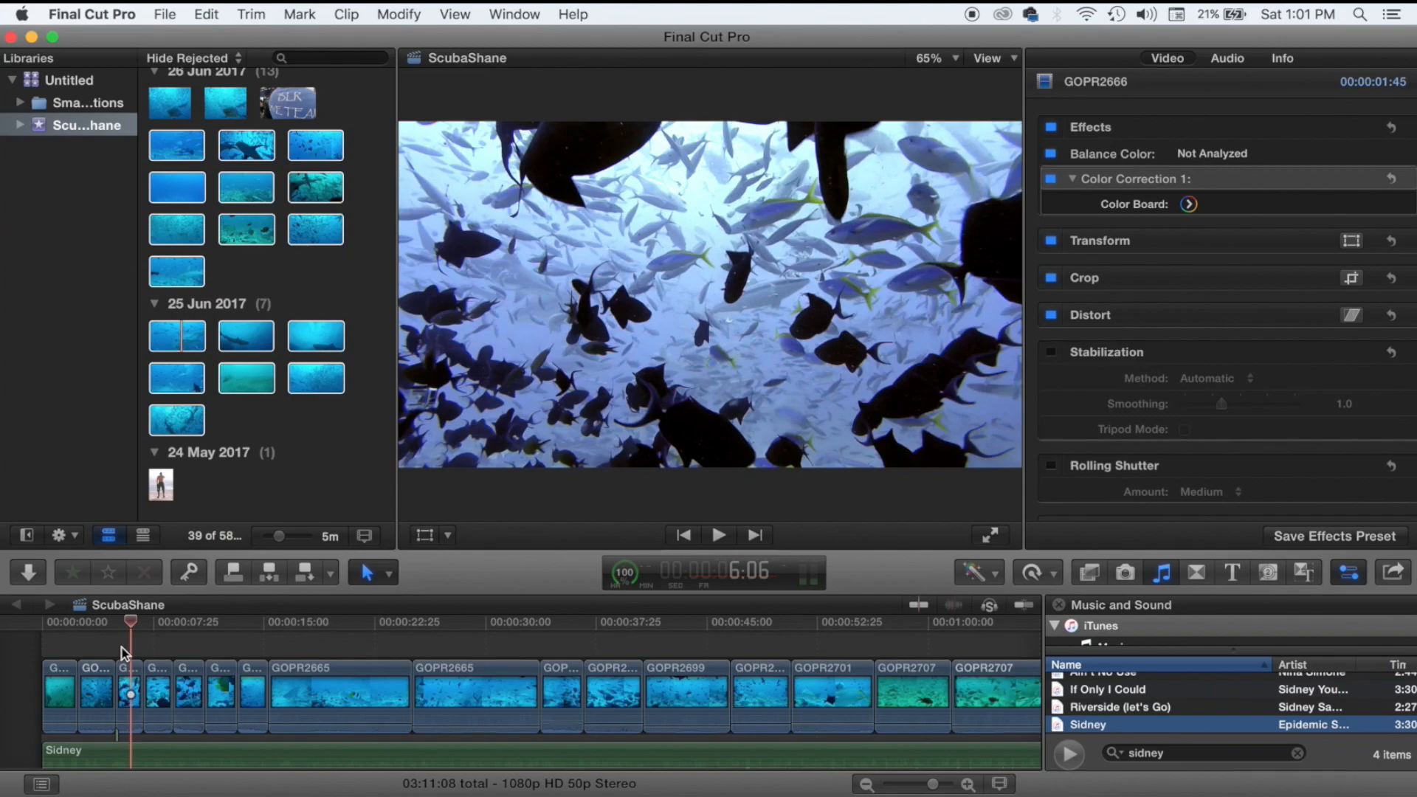
scroll(124, 652, down, 2)
key(super+equal)
key(super+equal)
key(super+equal)
key(super+equal)
key(super+equal)
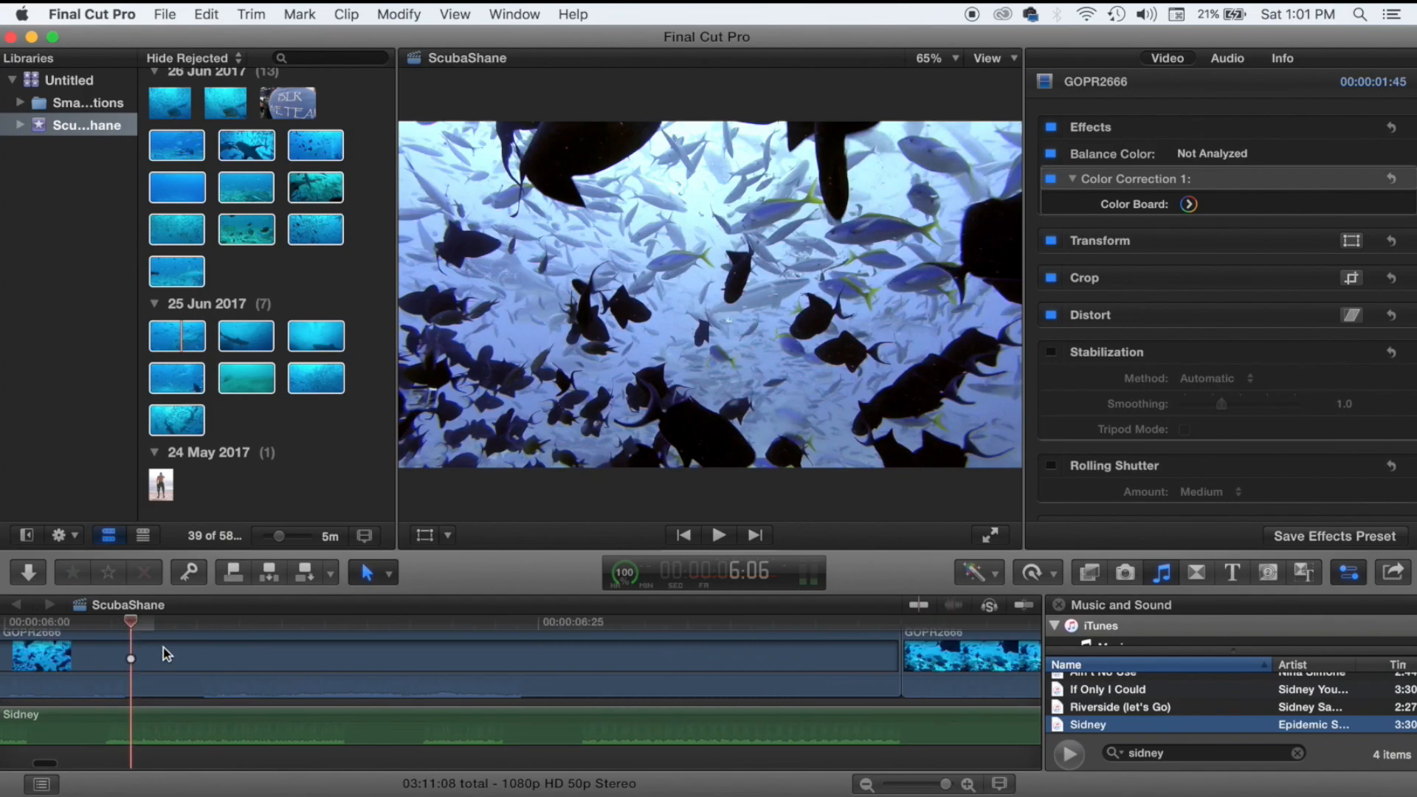
drag(516, 750, 548, 750)
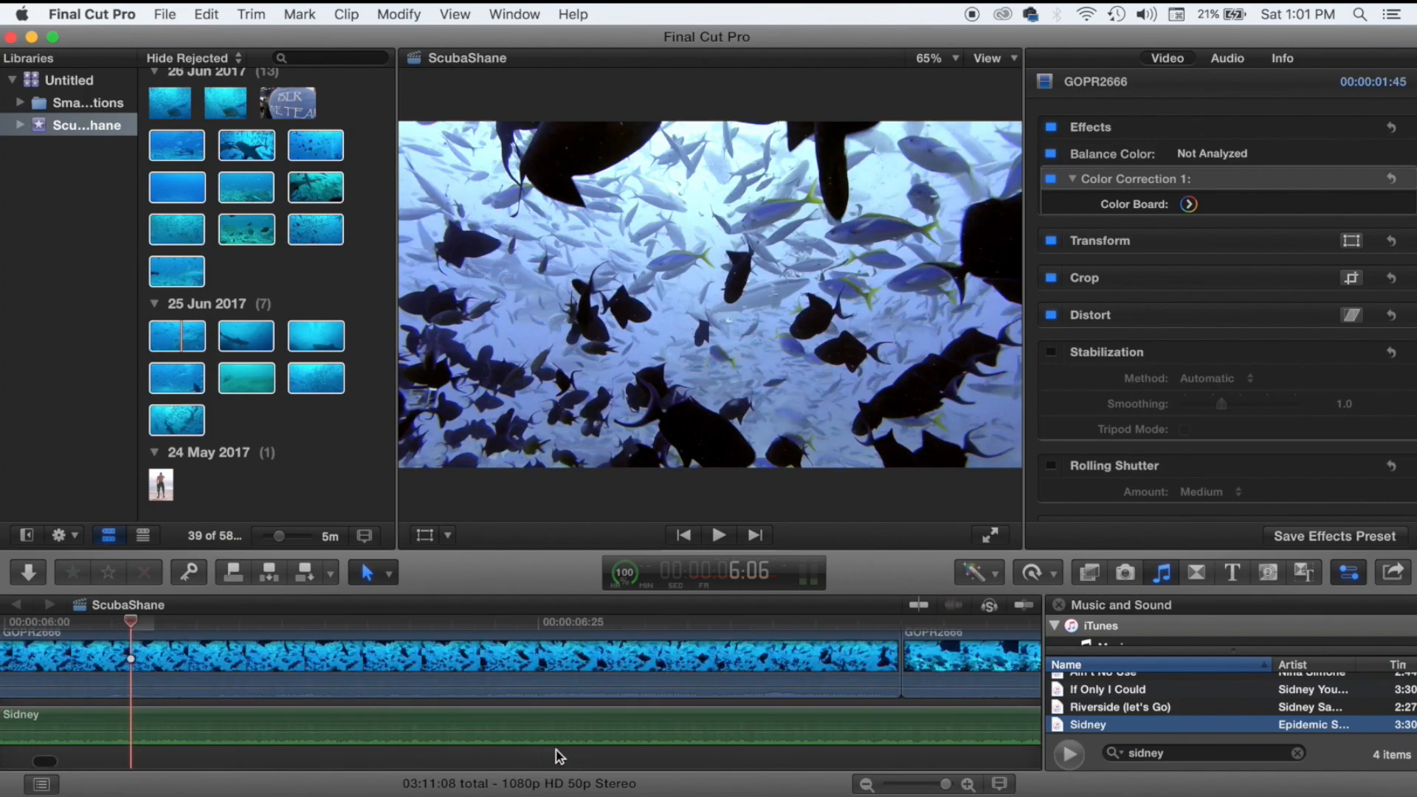
click(555, 749)
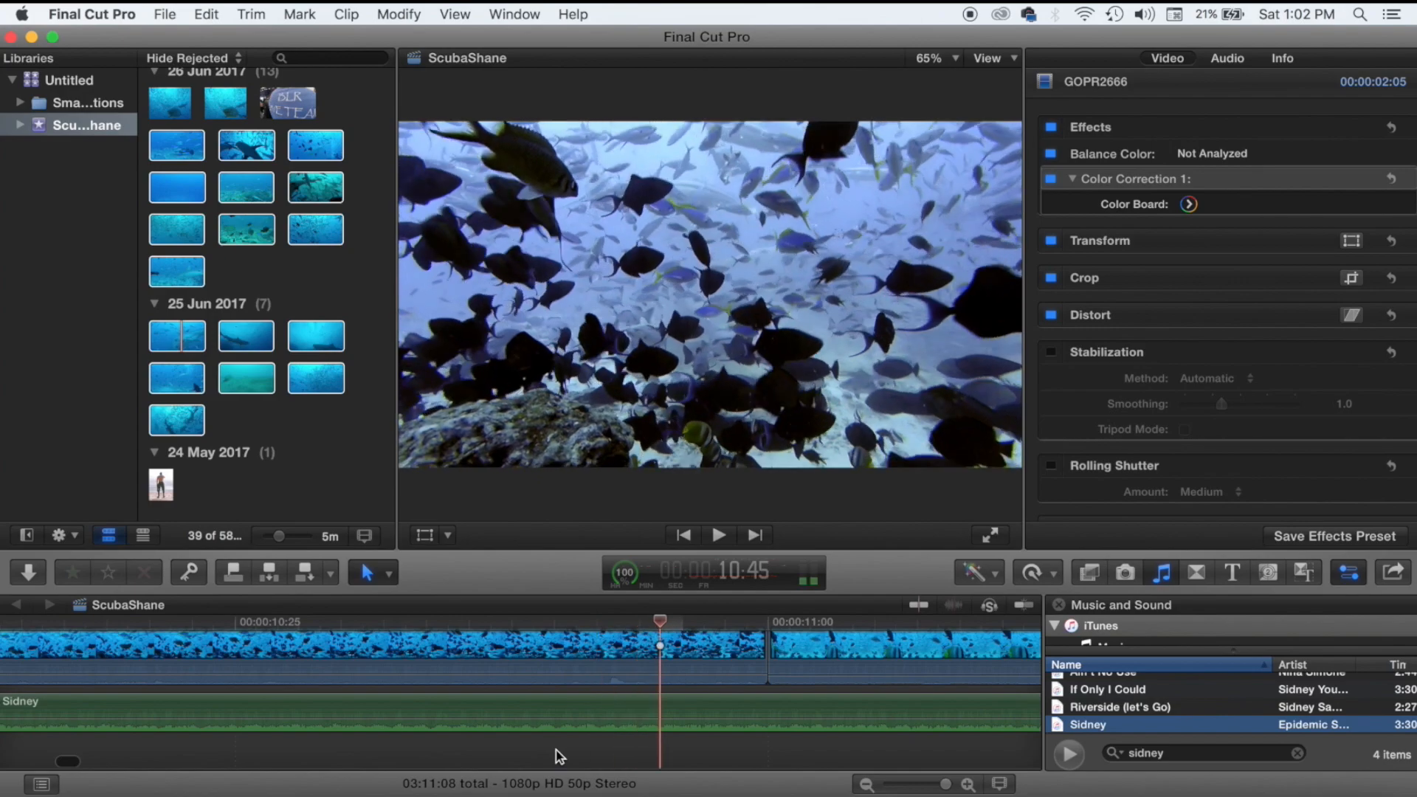
key(super+minus)
key(super+minus)
key(super+minus)
key(super+minus)
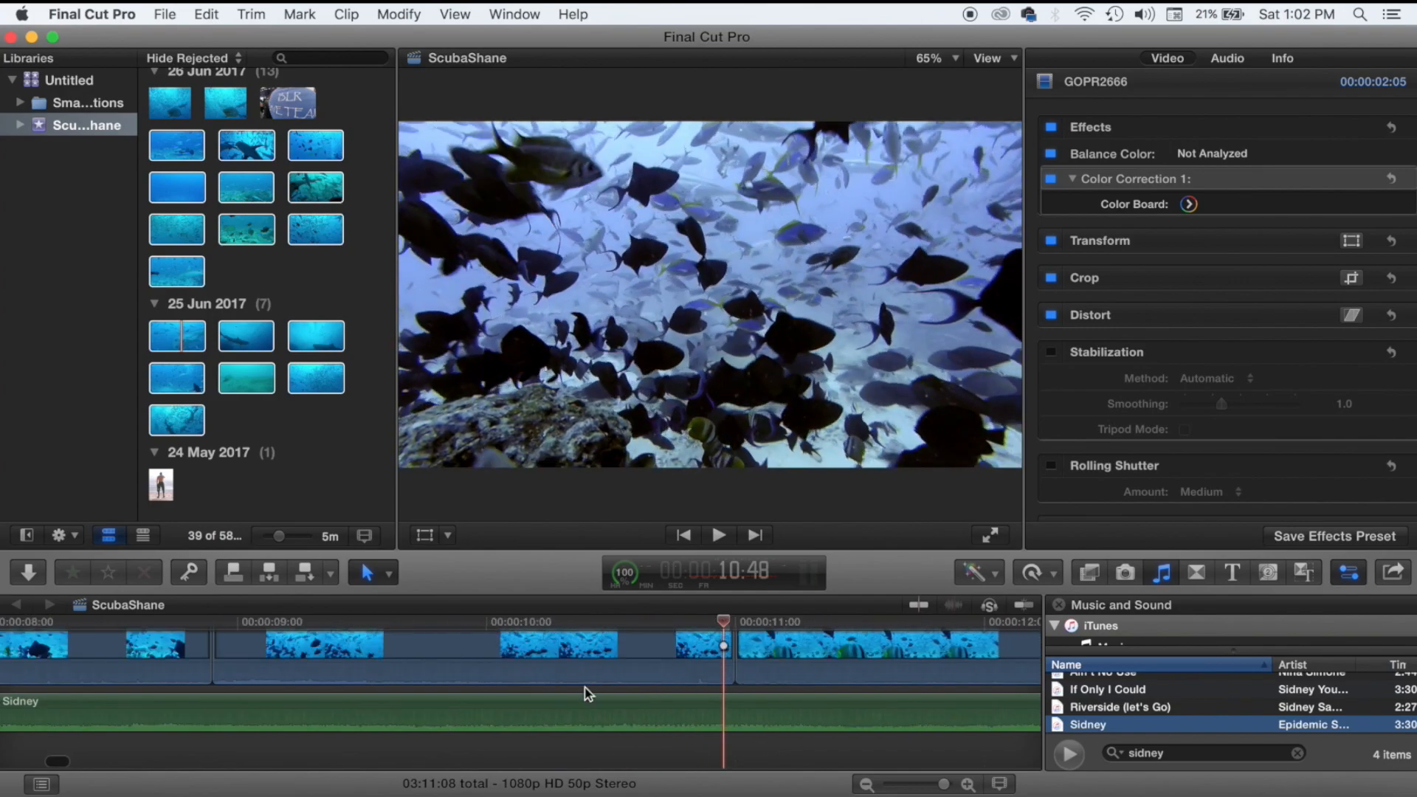
key(super+minus)
key(super+minus)
key(super+minus)
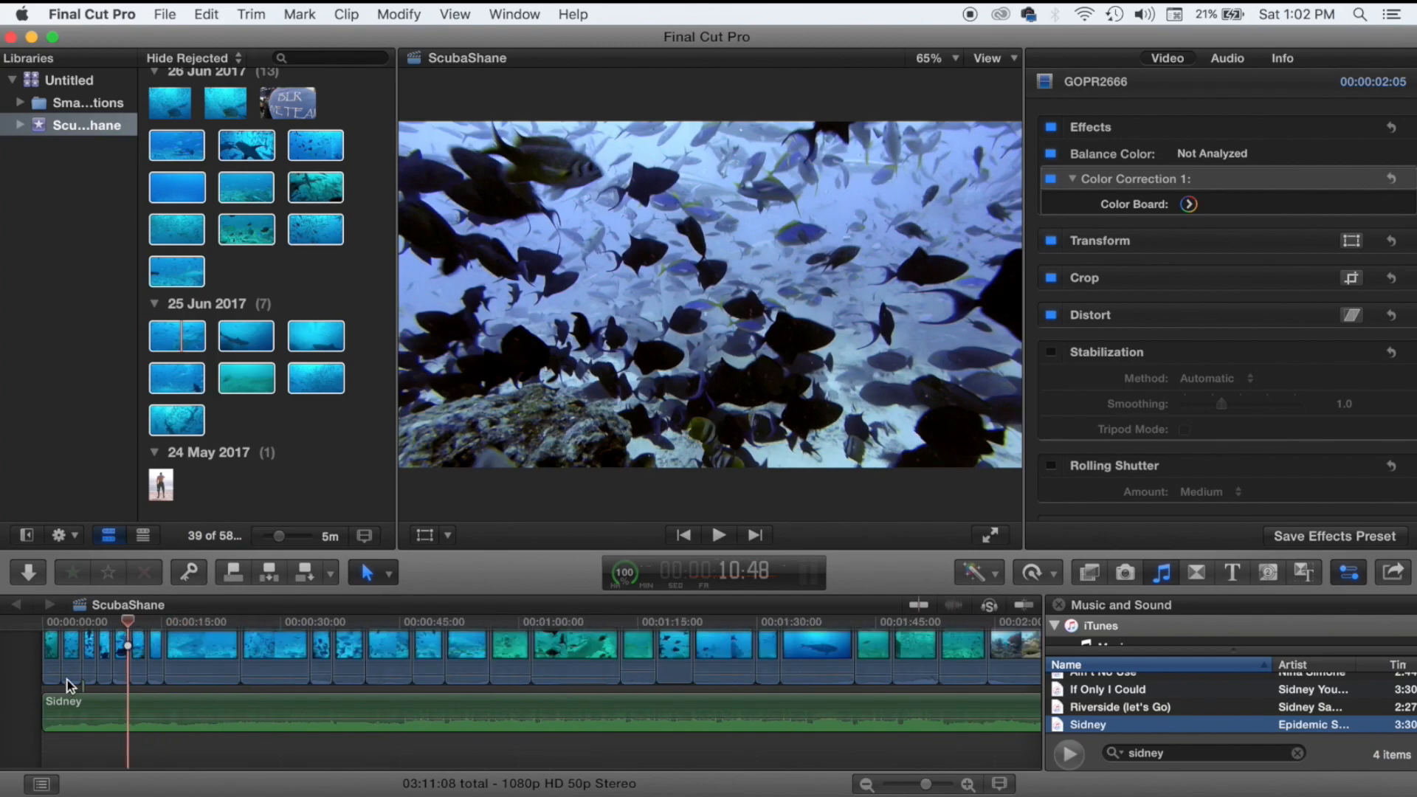
click(153, 747)
click(180, 750)
click(217, 750)
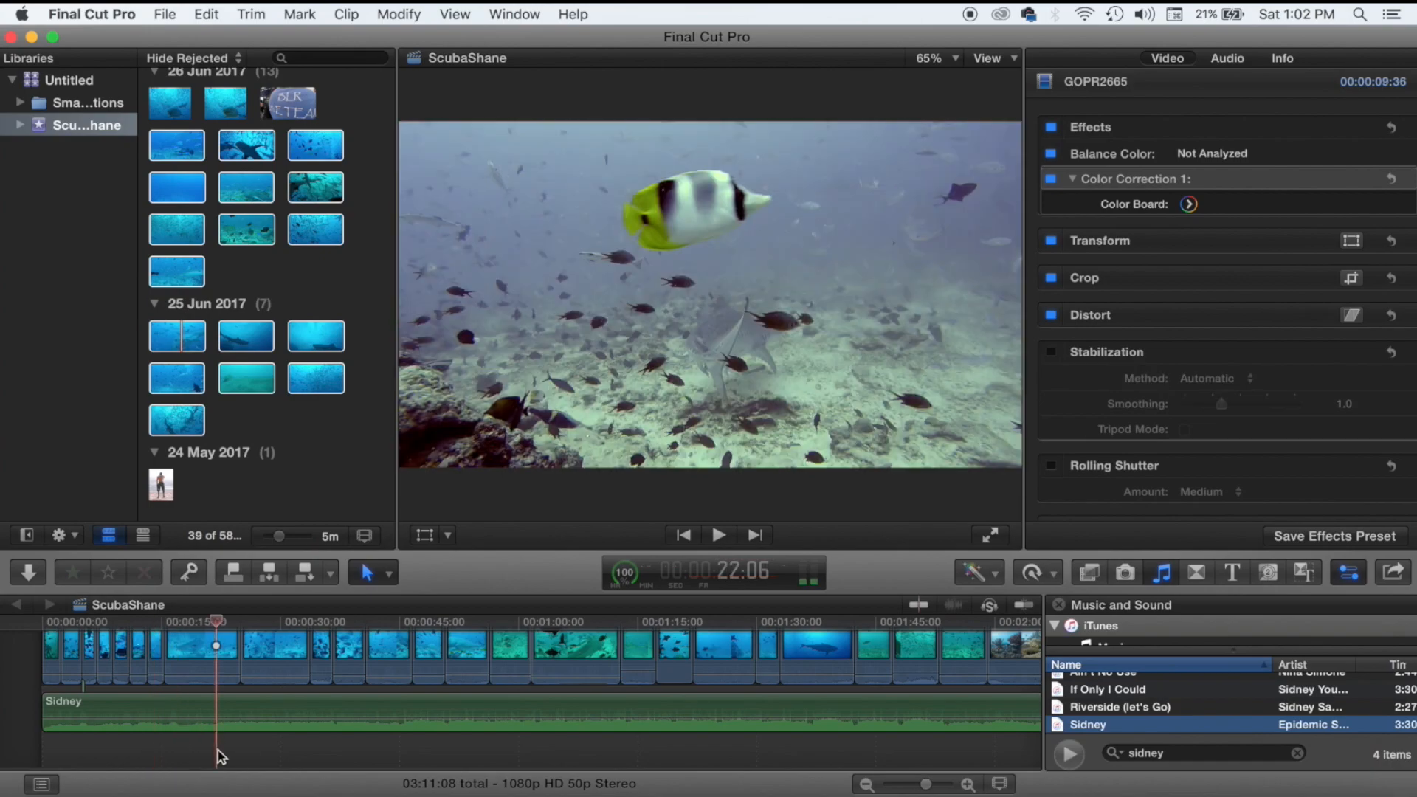
click(241, 755)
click(282, 757)
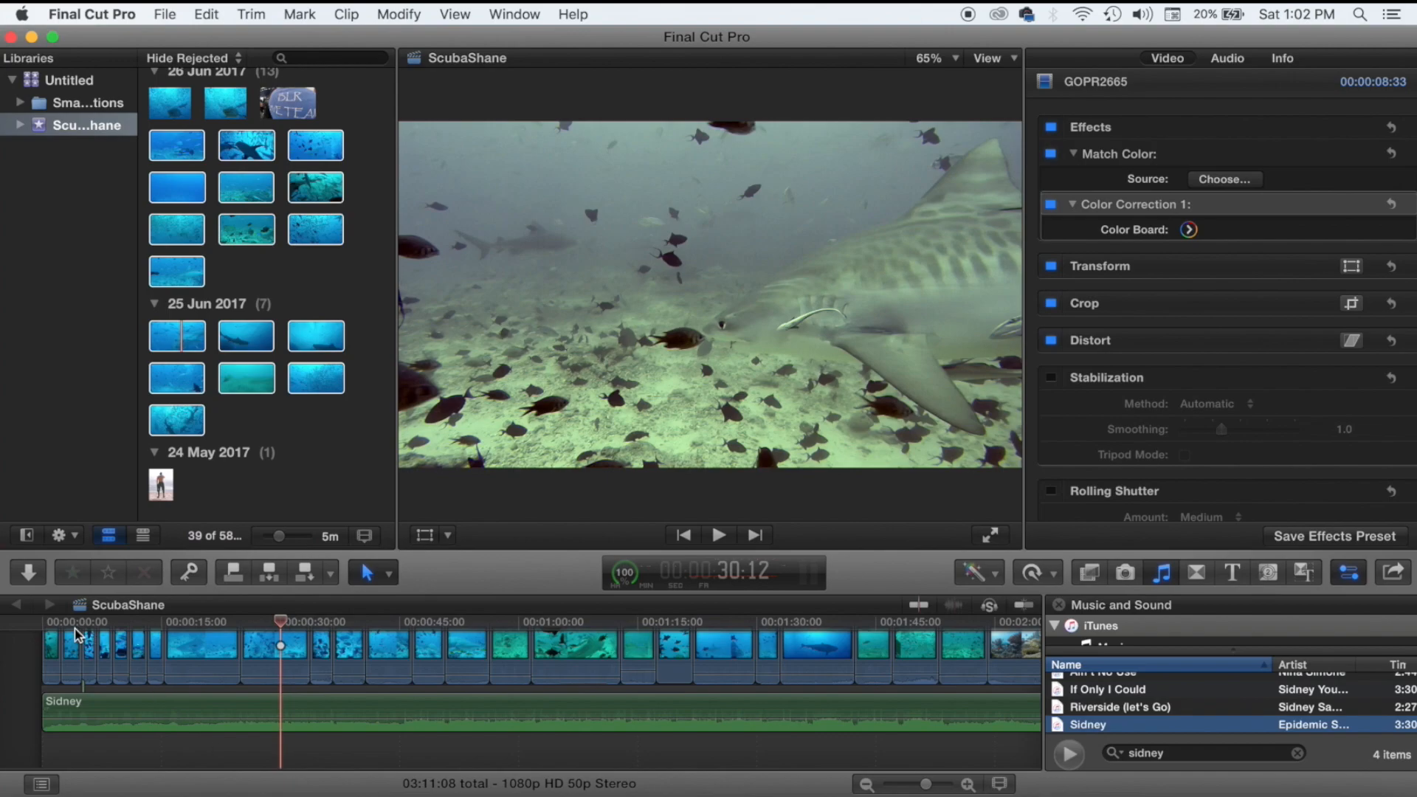
key(Home)
key(space)
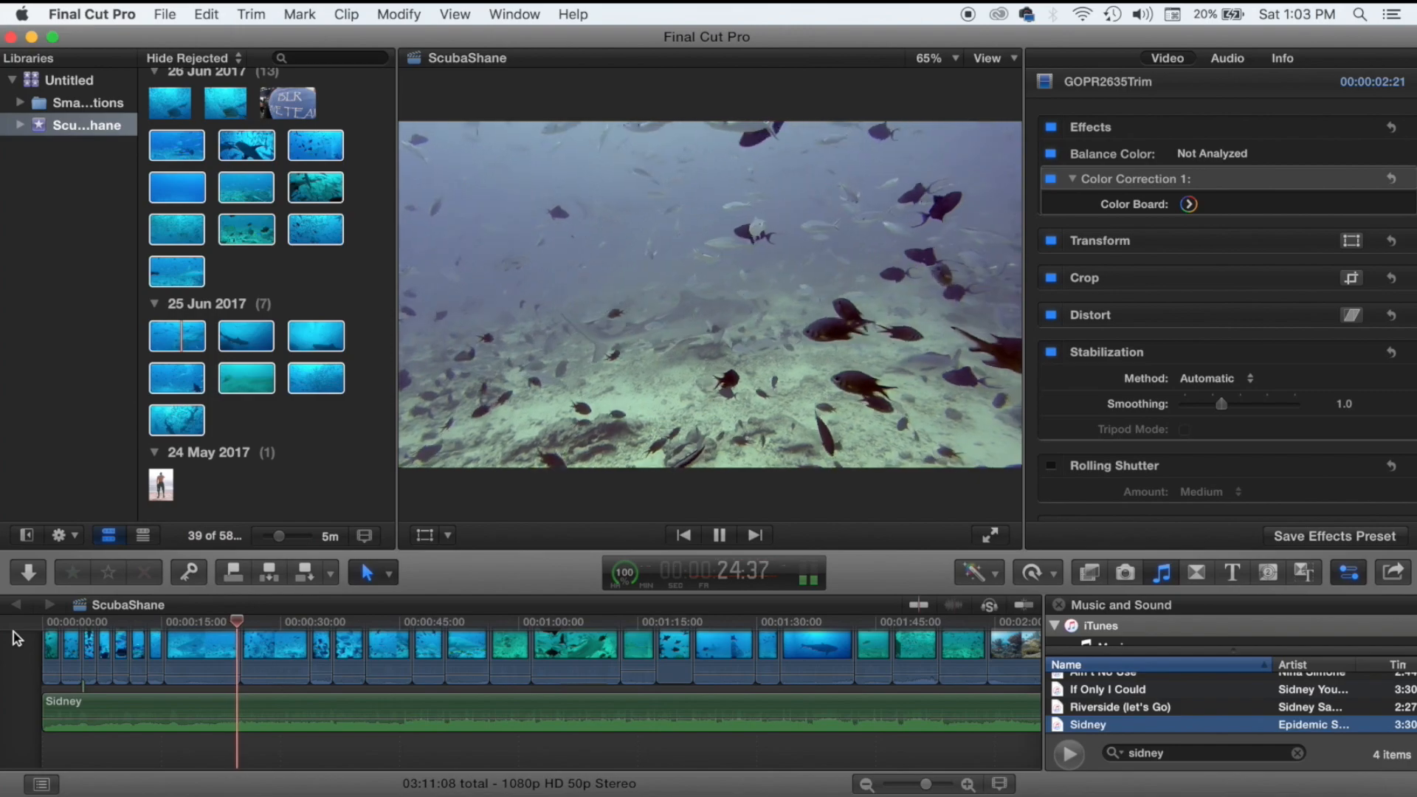
key(space)
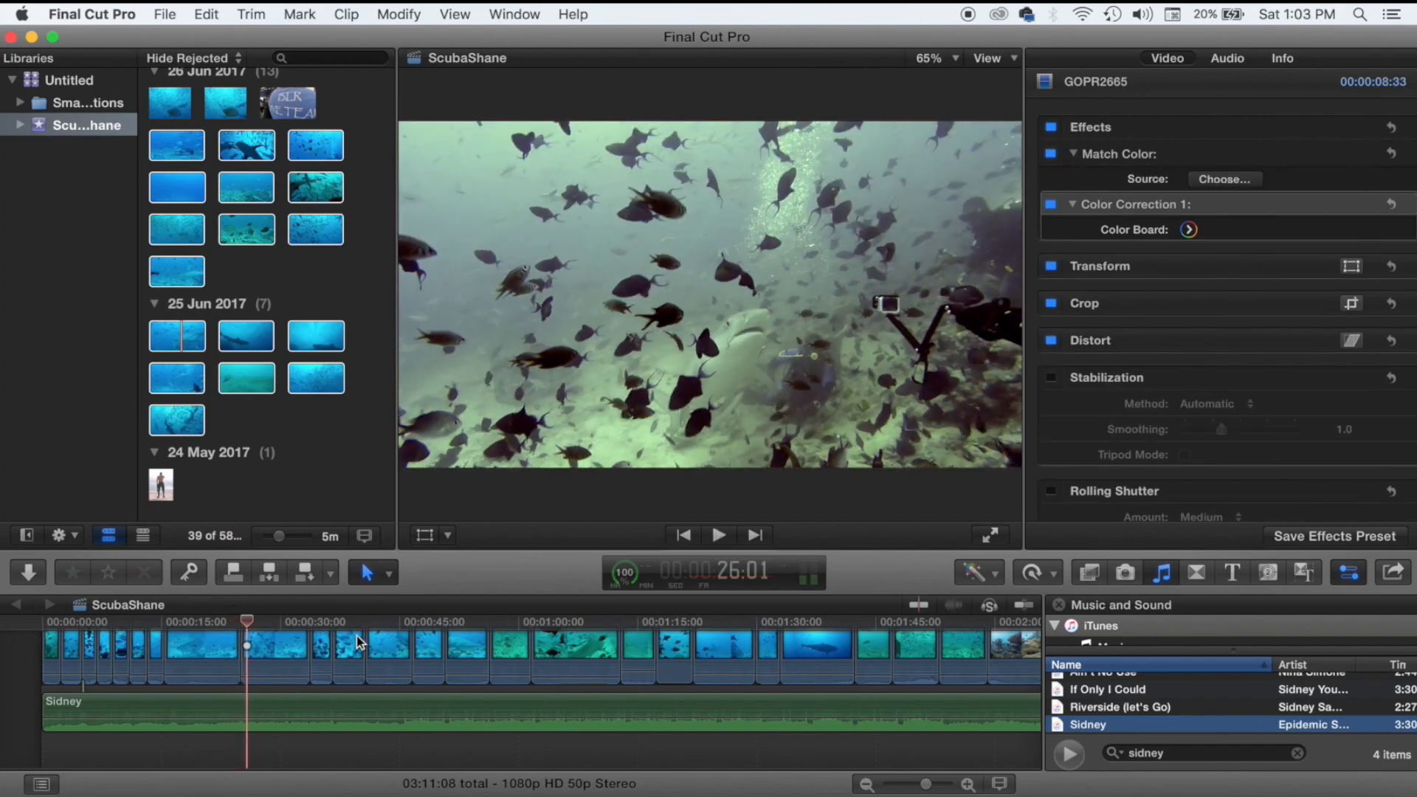
Add a Cross Dissolve between the two GOPR2665 clips and stretch it to about 2:39.
click(1196, 573)
click(1229, 674)
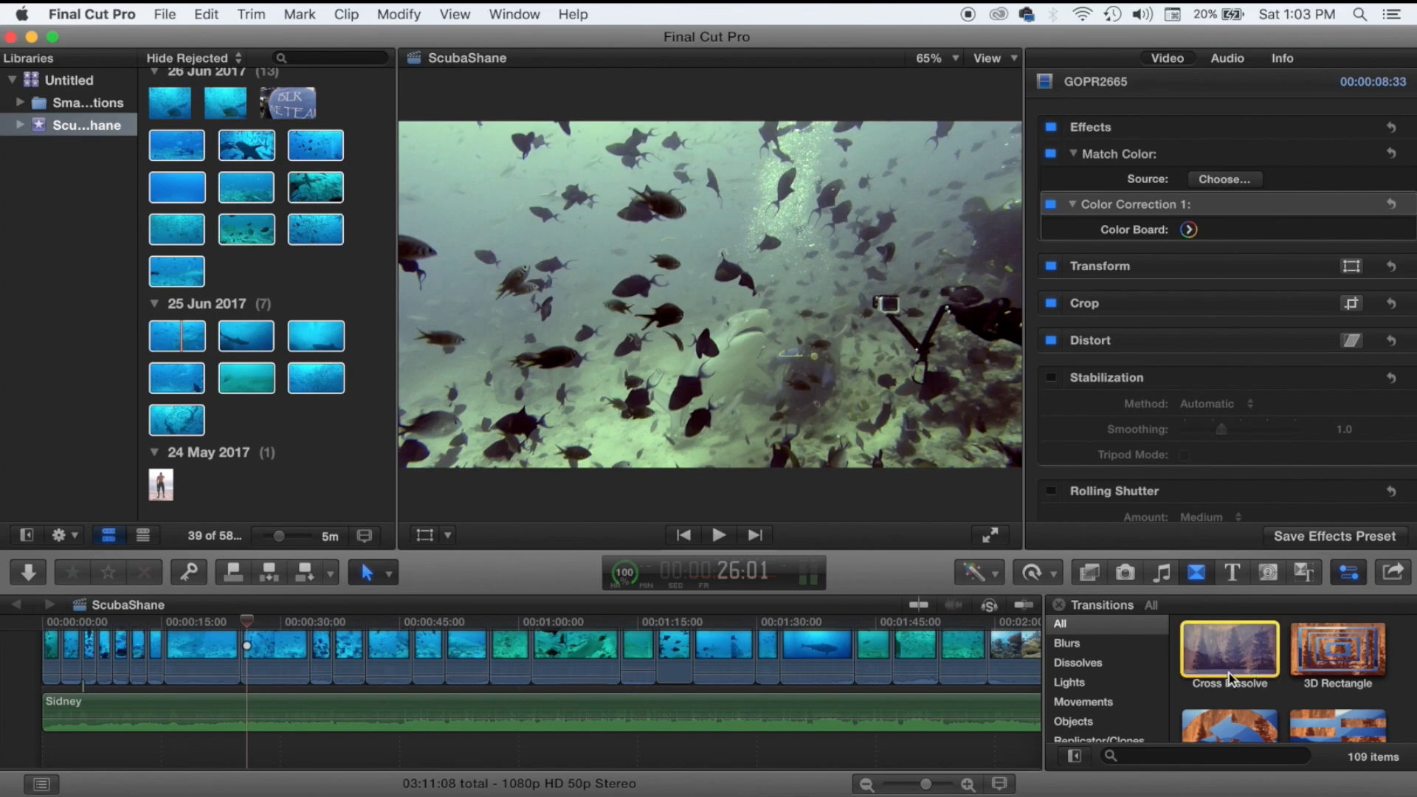
drag(1229, 673, 412, 685)
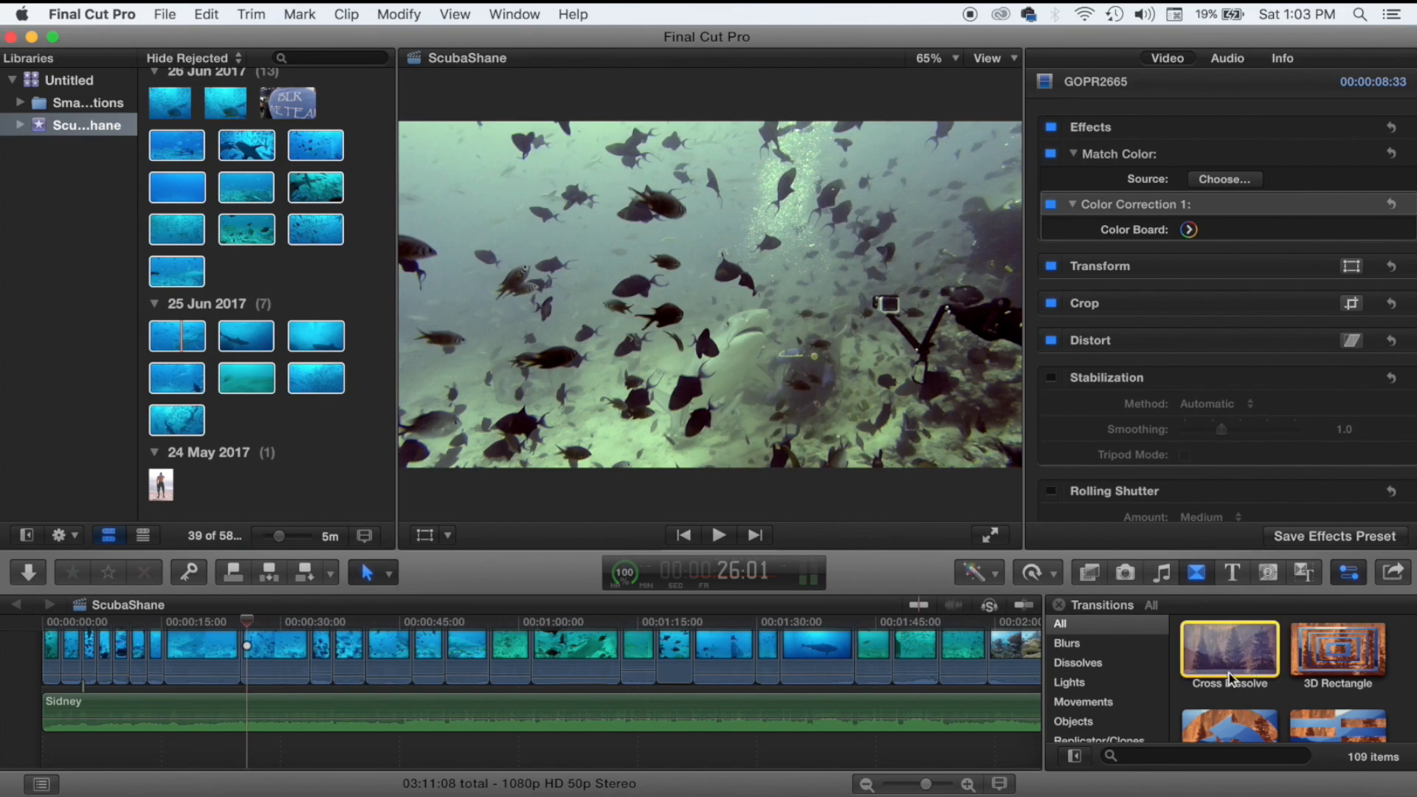
scroll(413, 685, down, 3)
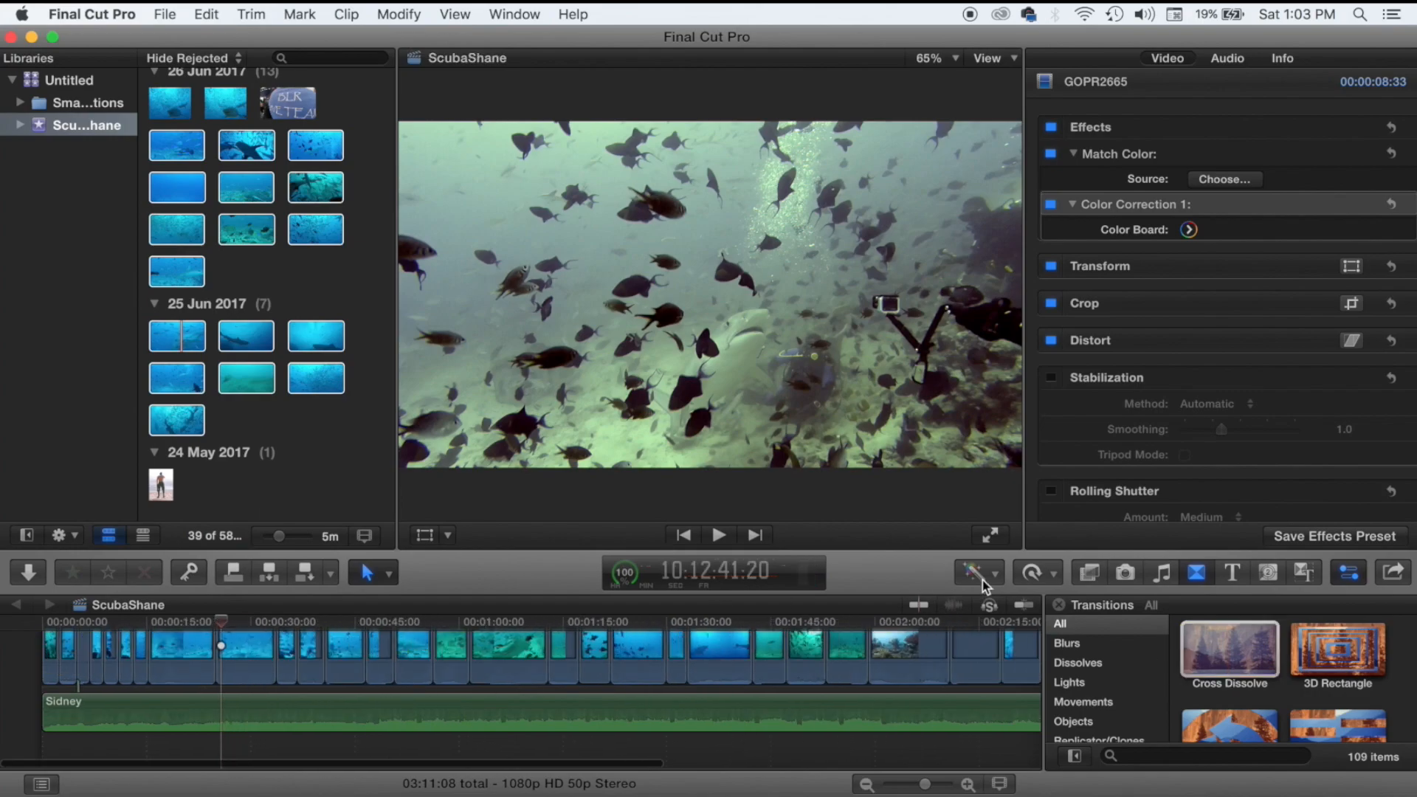
scroll(948, 696, up, 4)
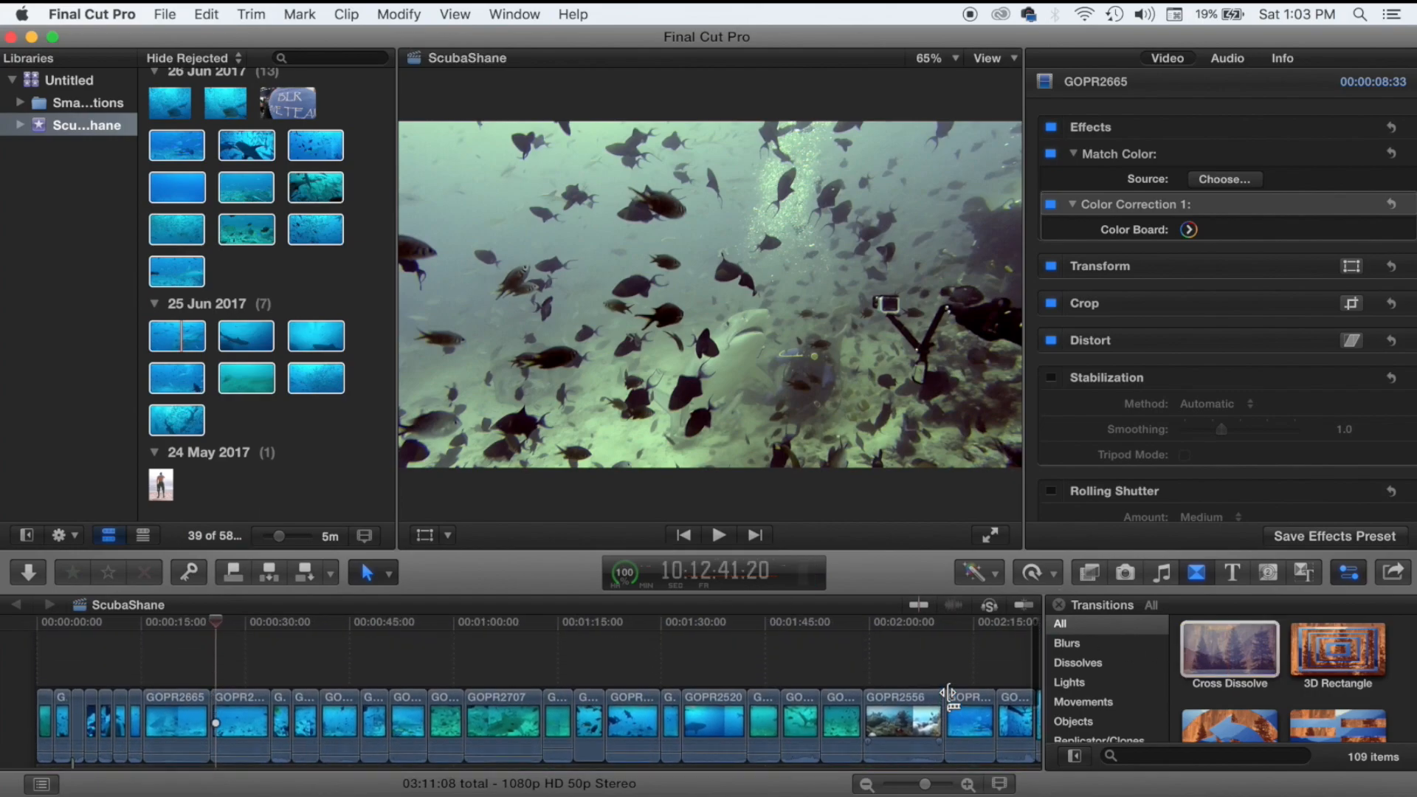
drag(1208, 657, 197, 703)
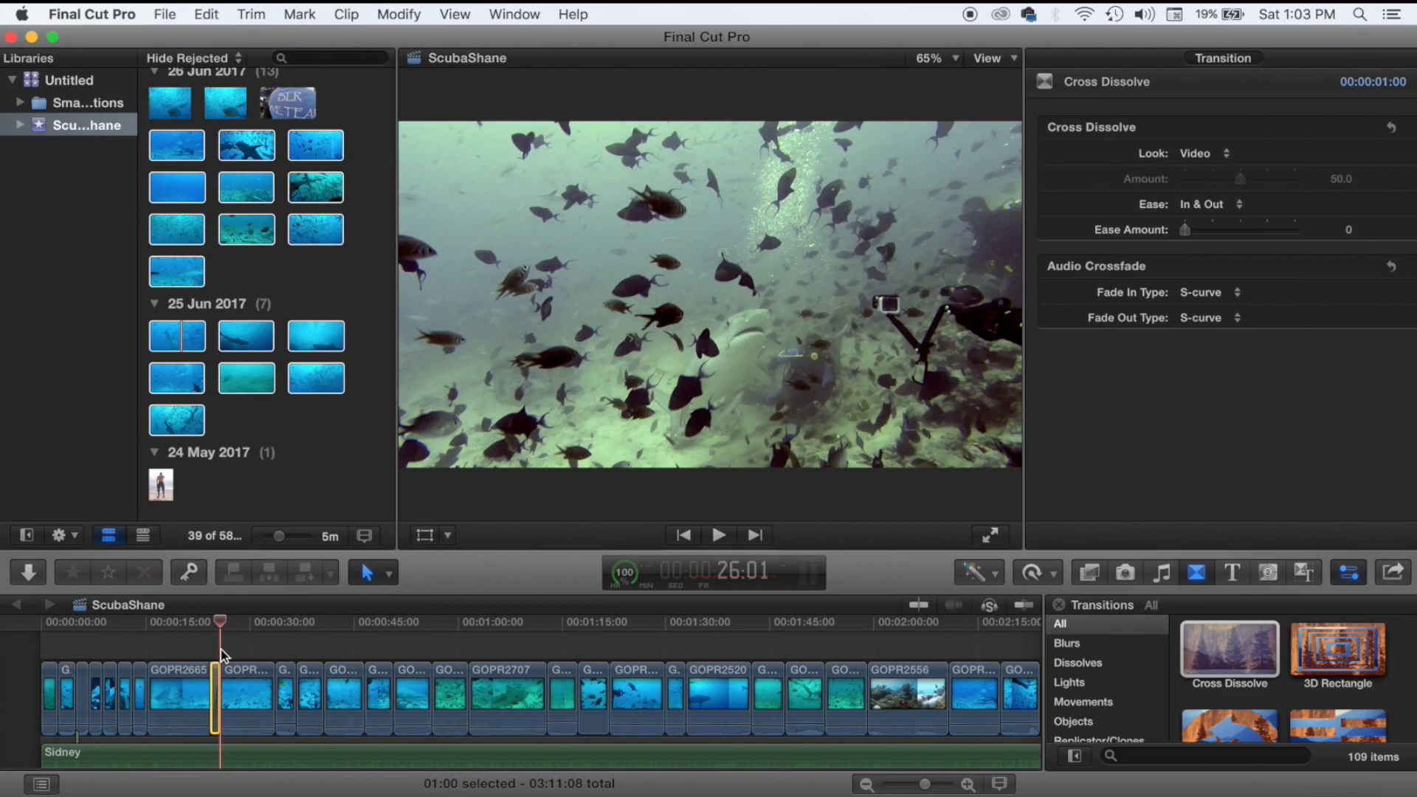
key(super+equal)
key(super+equal)
key(super+equal)
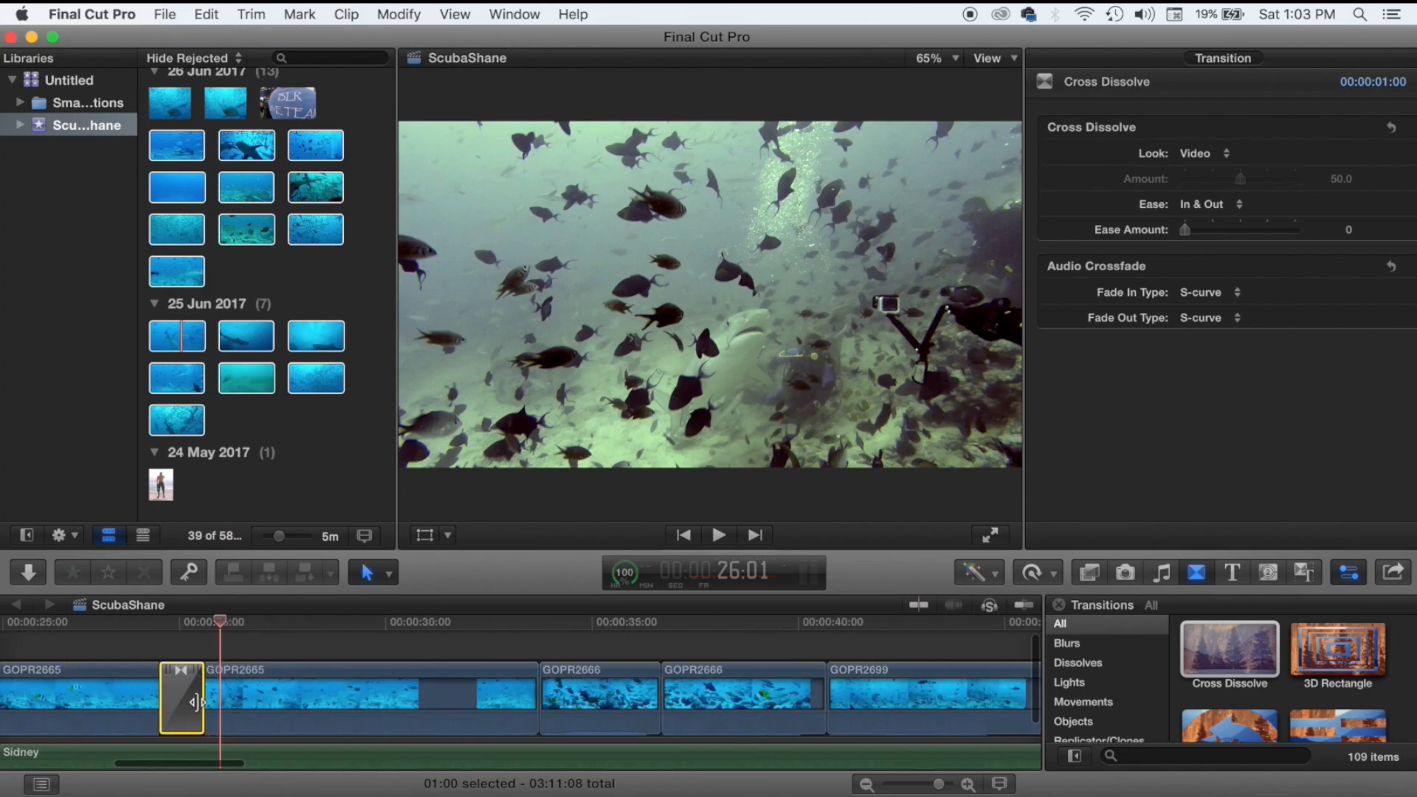
drag(197, 701, 234, 680)
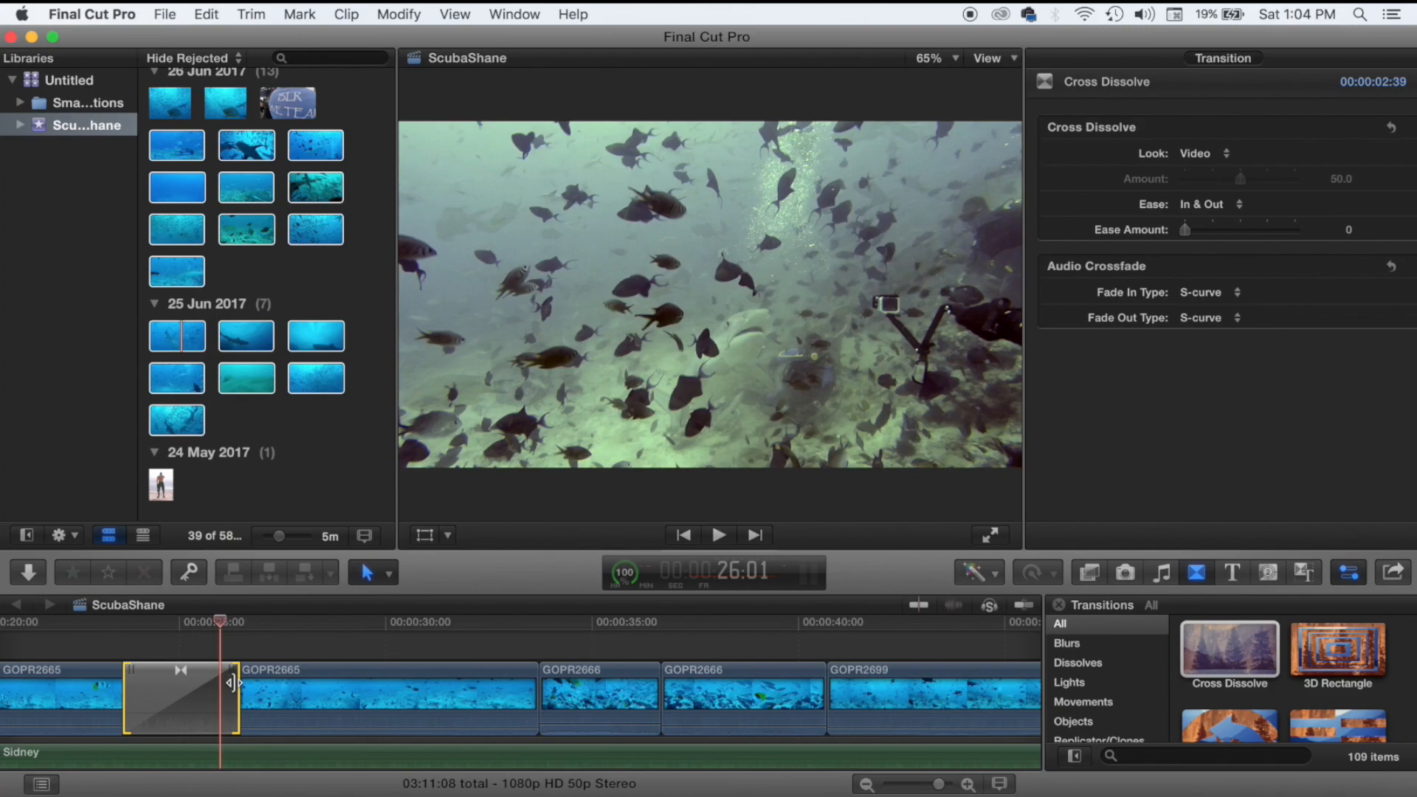
Review the lengthened dissolve, drag it even longer, and replay it from about 20 seconds.
scroll(231, 683, left, 3)
click(192, 657)
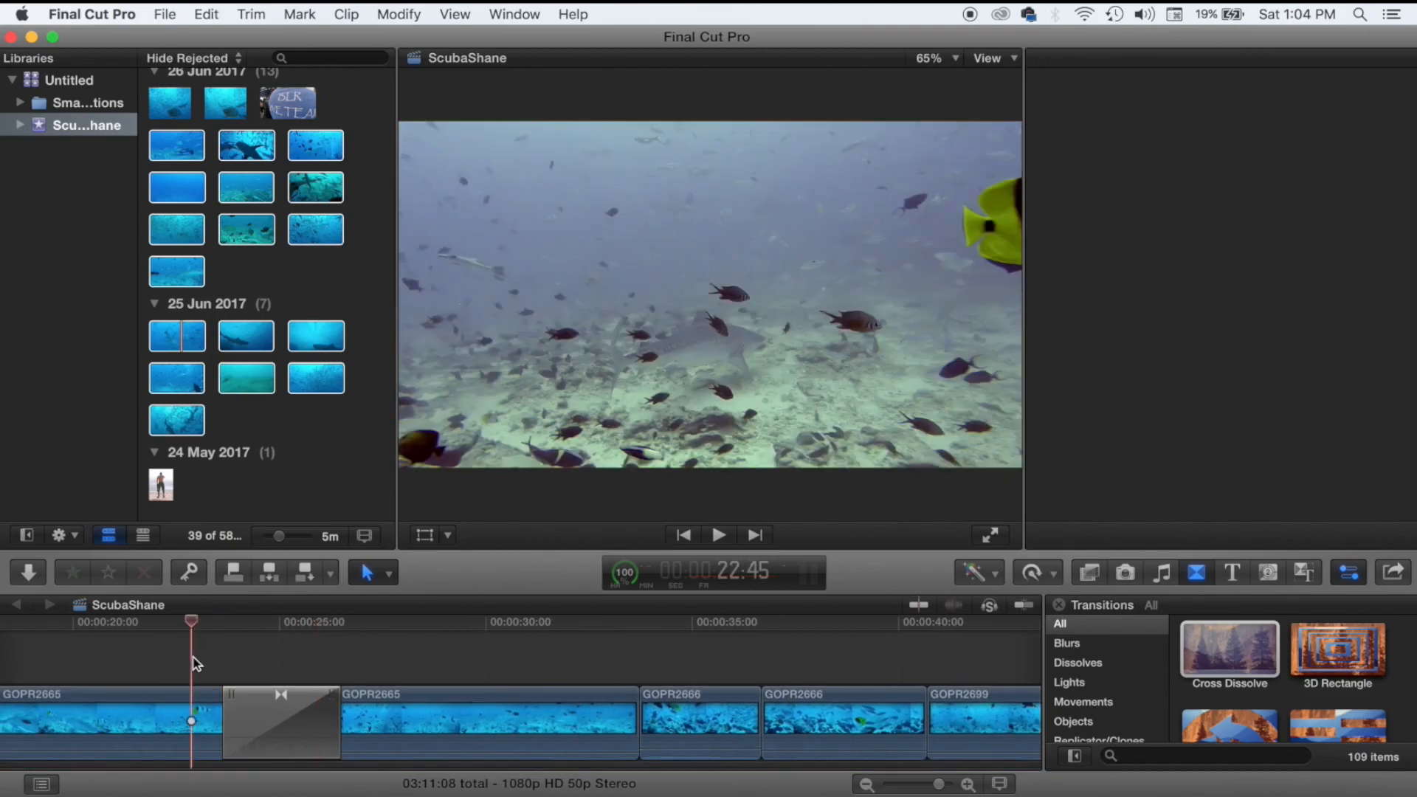
key(space)
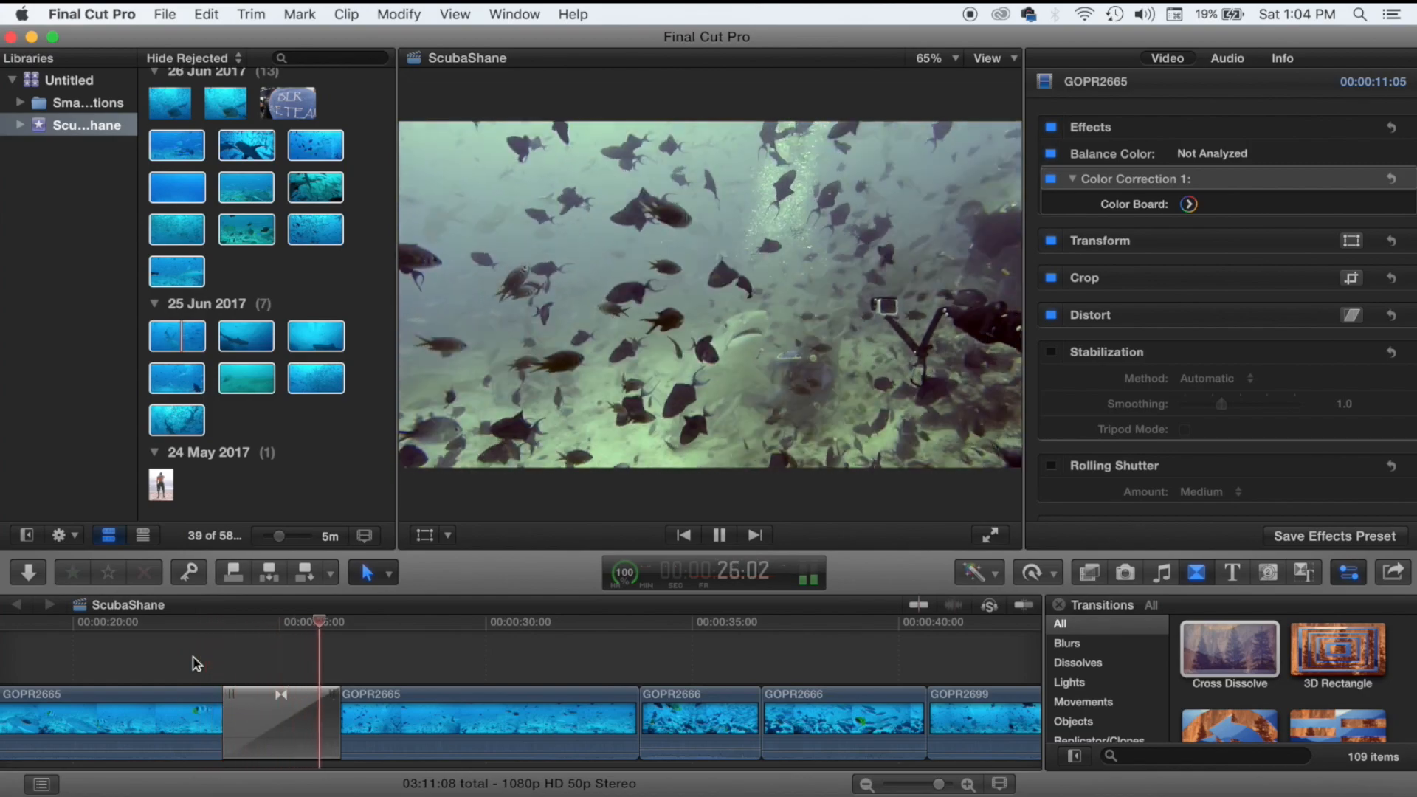
key(space)
drag(224, 727, 131, 726)
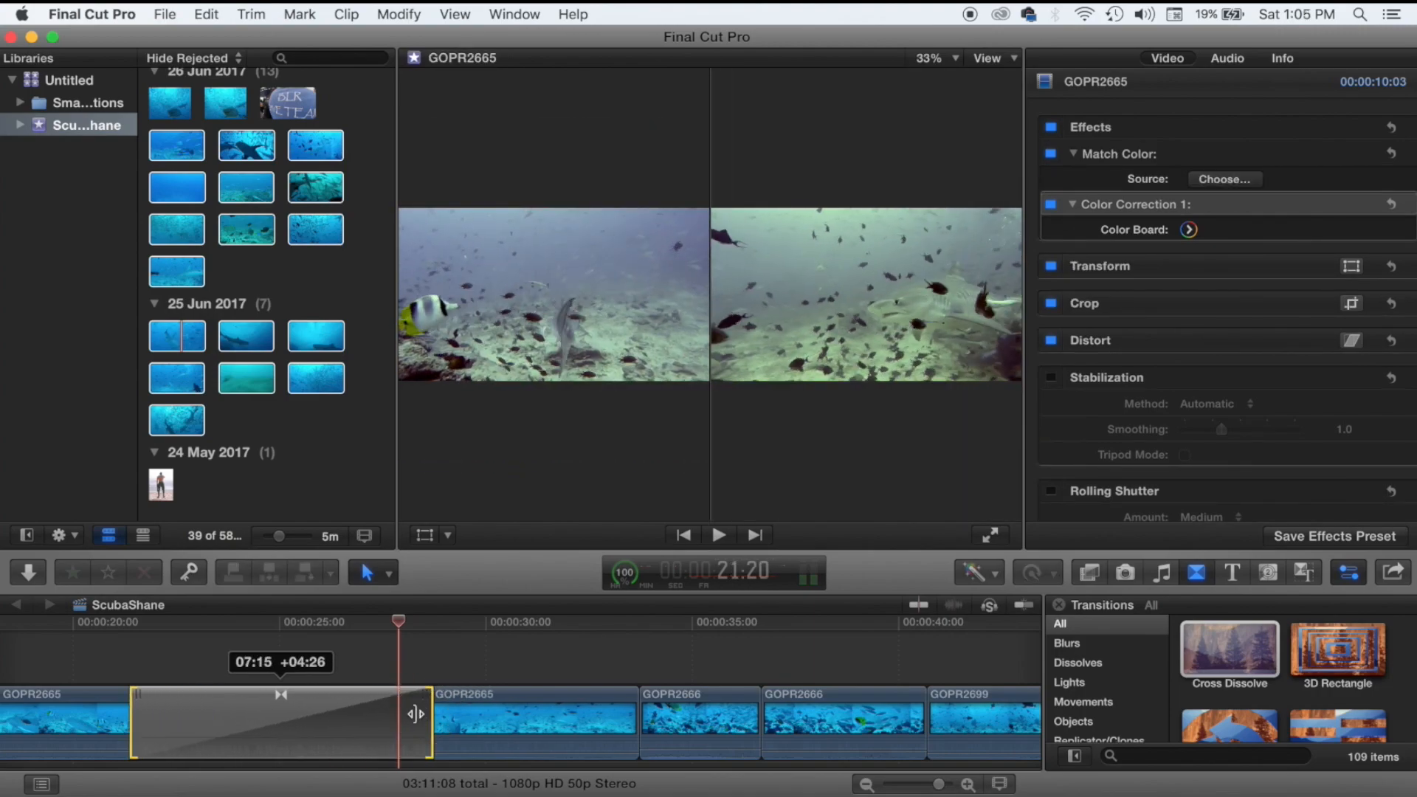
click(105, 659)
key(space)
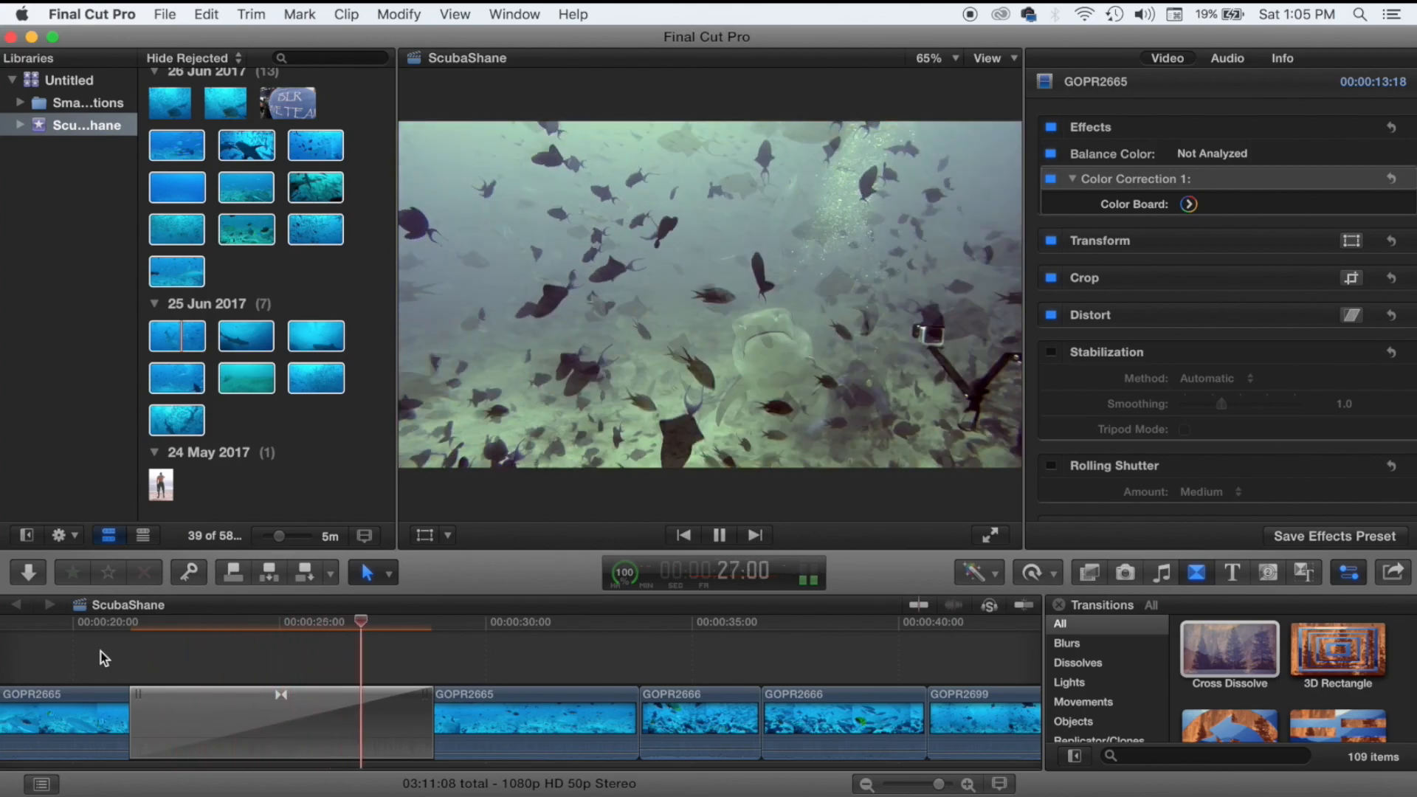
key(space)
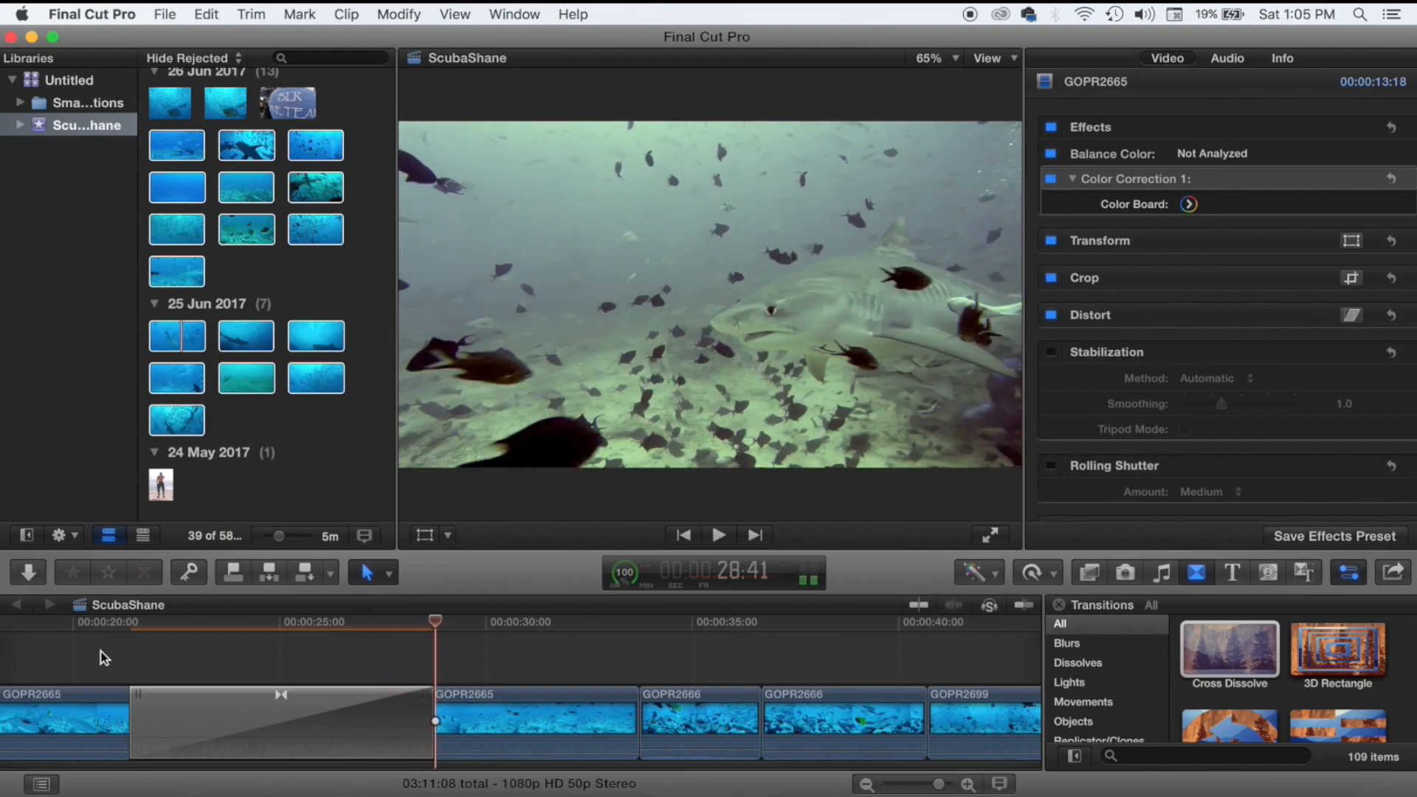
Apply Match Color to the GOPR2665 clip, shorten the cross dissolve, and review it.
key(super+alt+m)
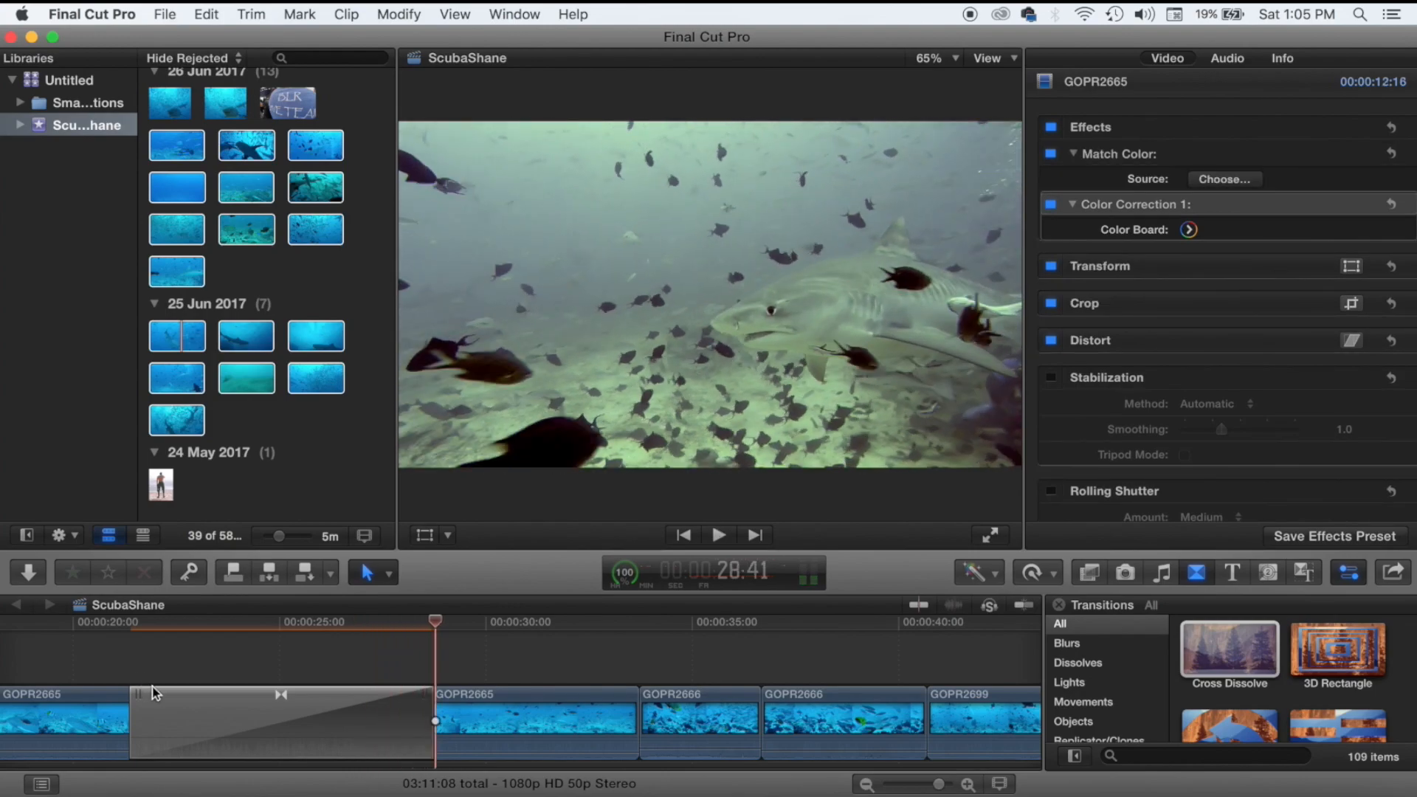
drag(149, 695, 226, 719)
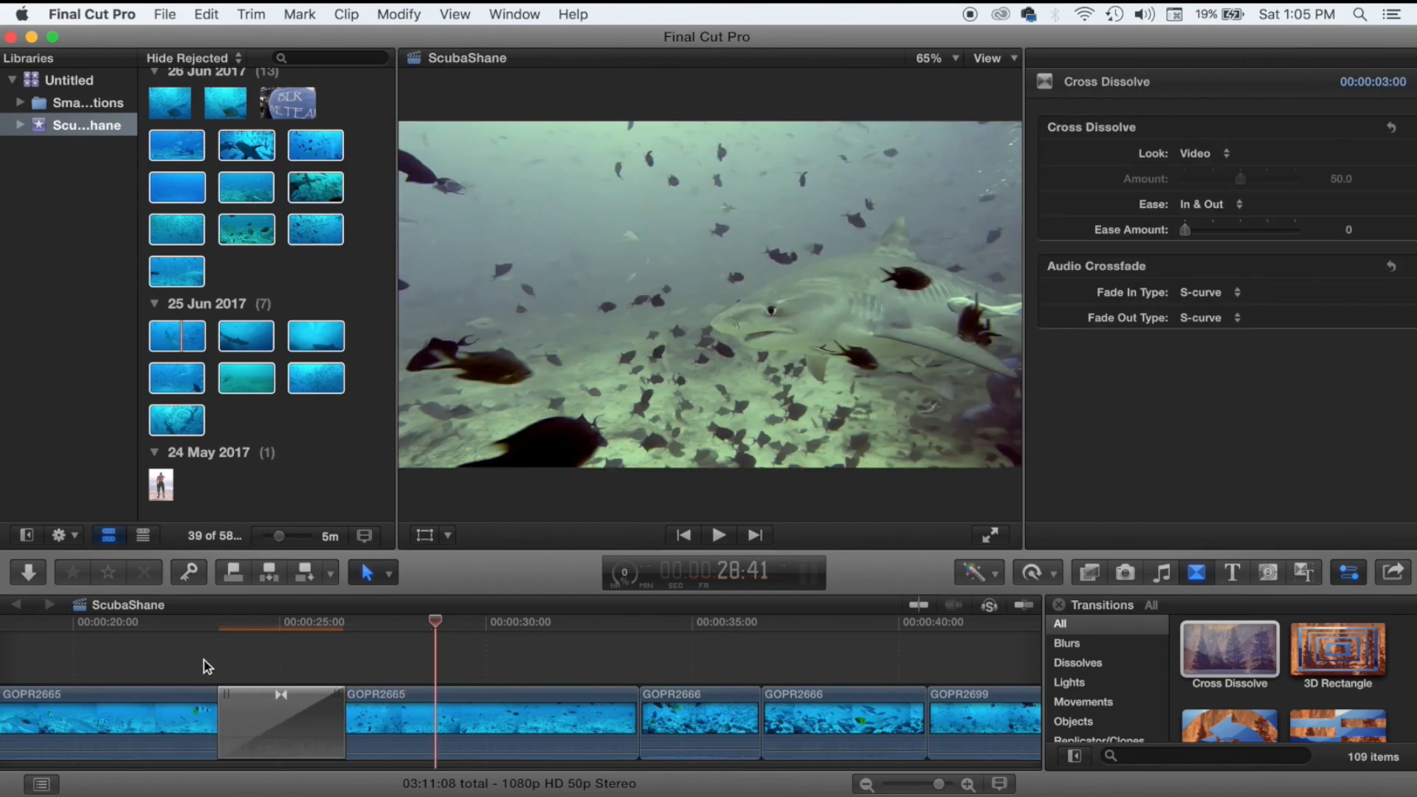
click(204, 663)
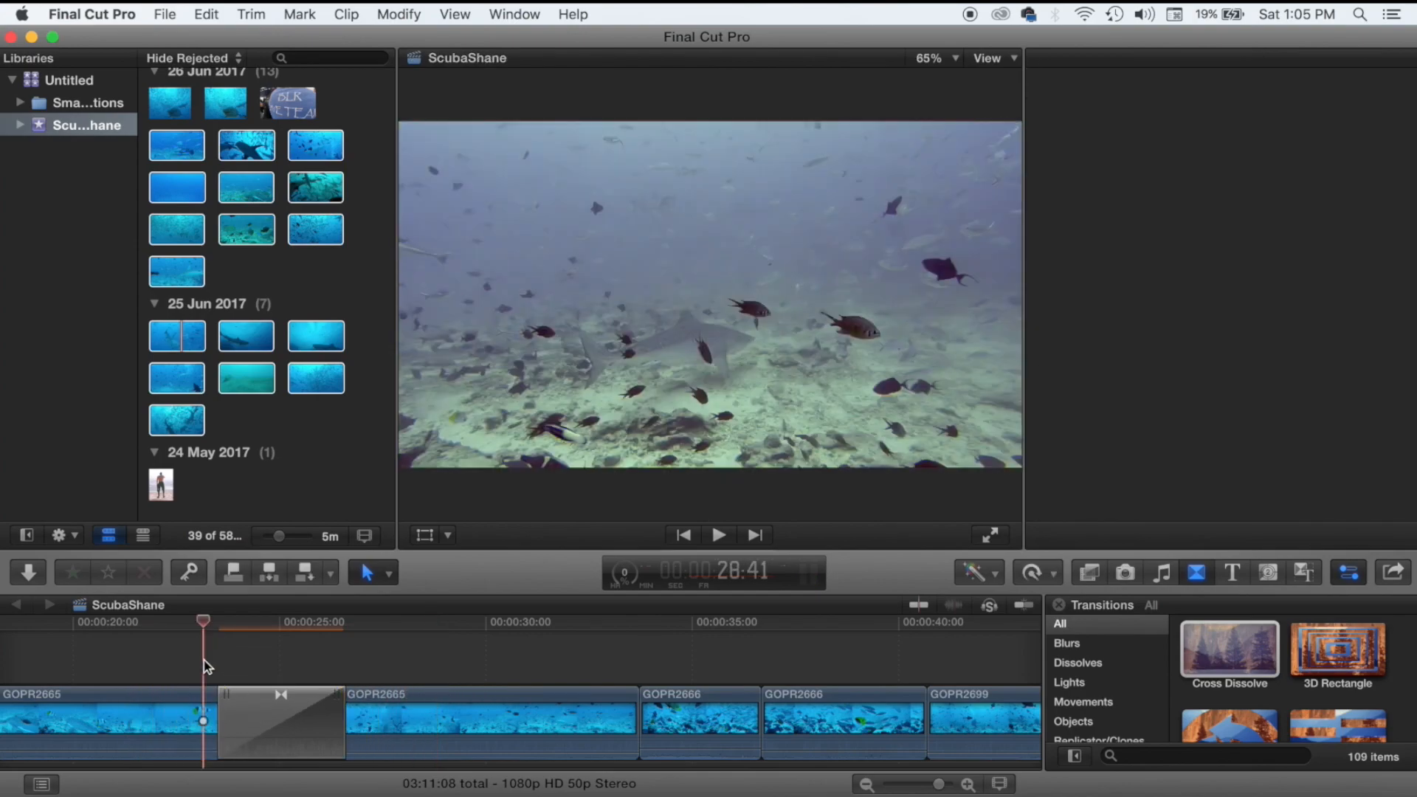
key(space)
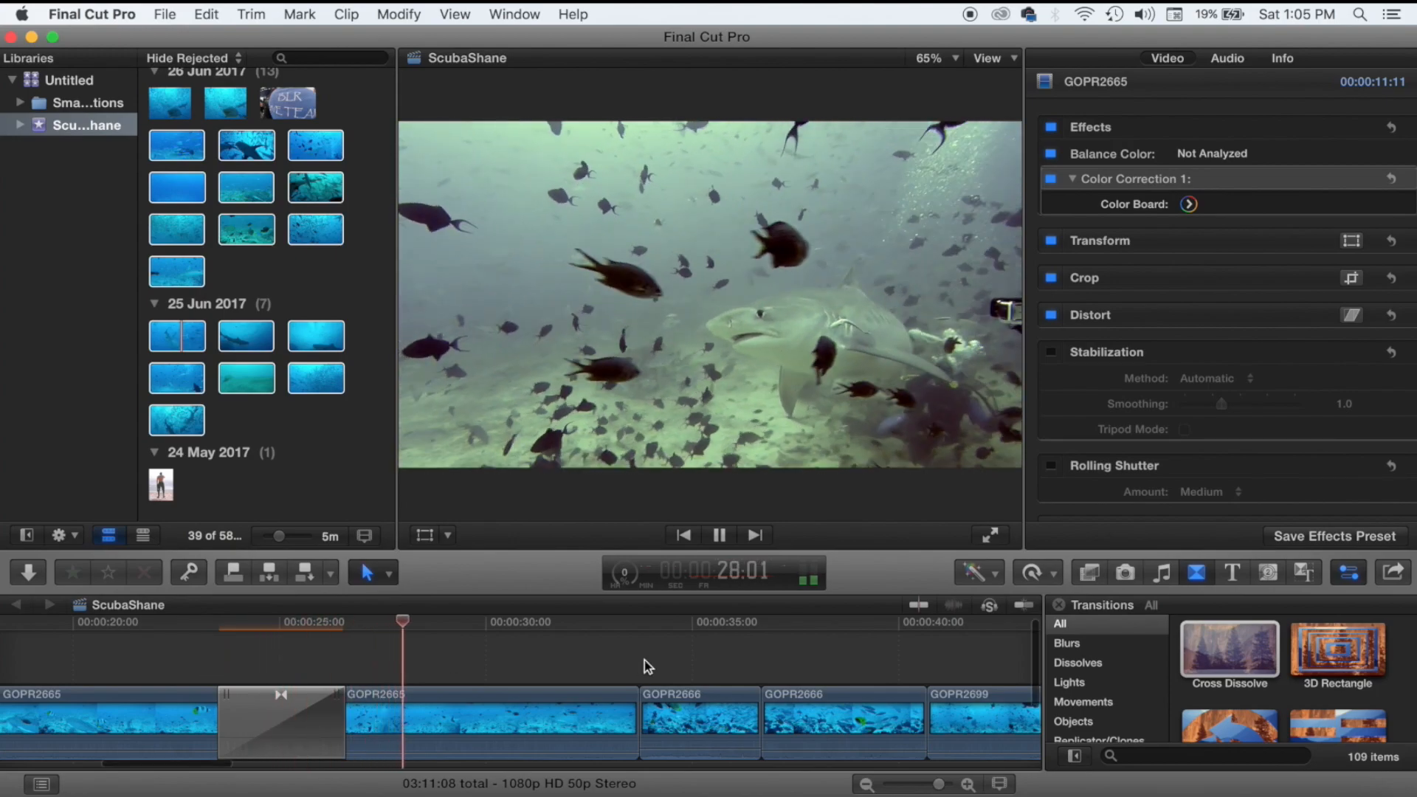
scroll(645, 667, right, 6)
scroll(644, 666, left, 5)
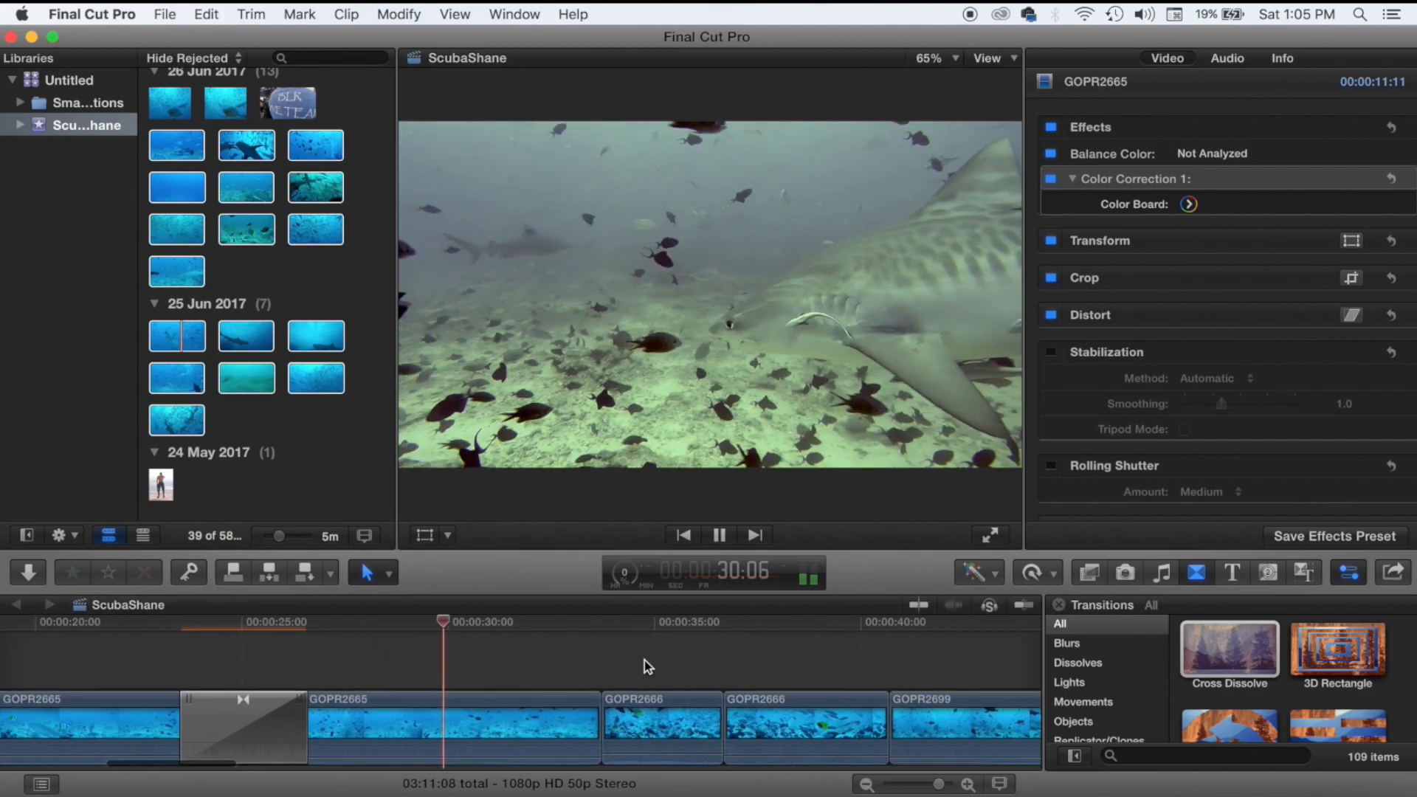
key(space)
Add Match Color to the second GOPR2665 clip and drop a Cross Dissolve on the GOPR2665/GOPR2666 cut.
key(alt+super+m)
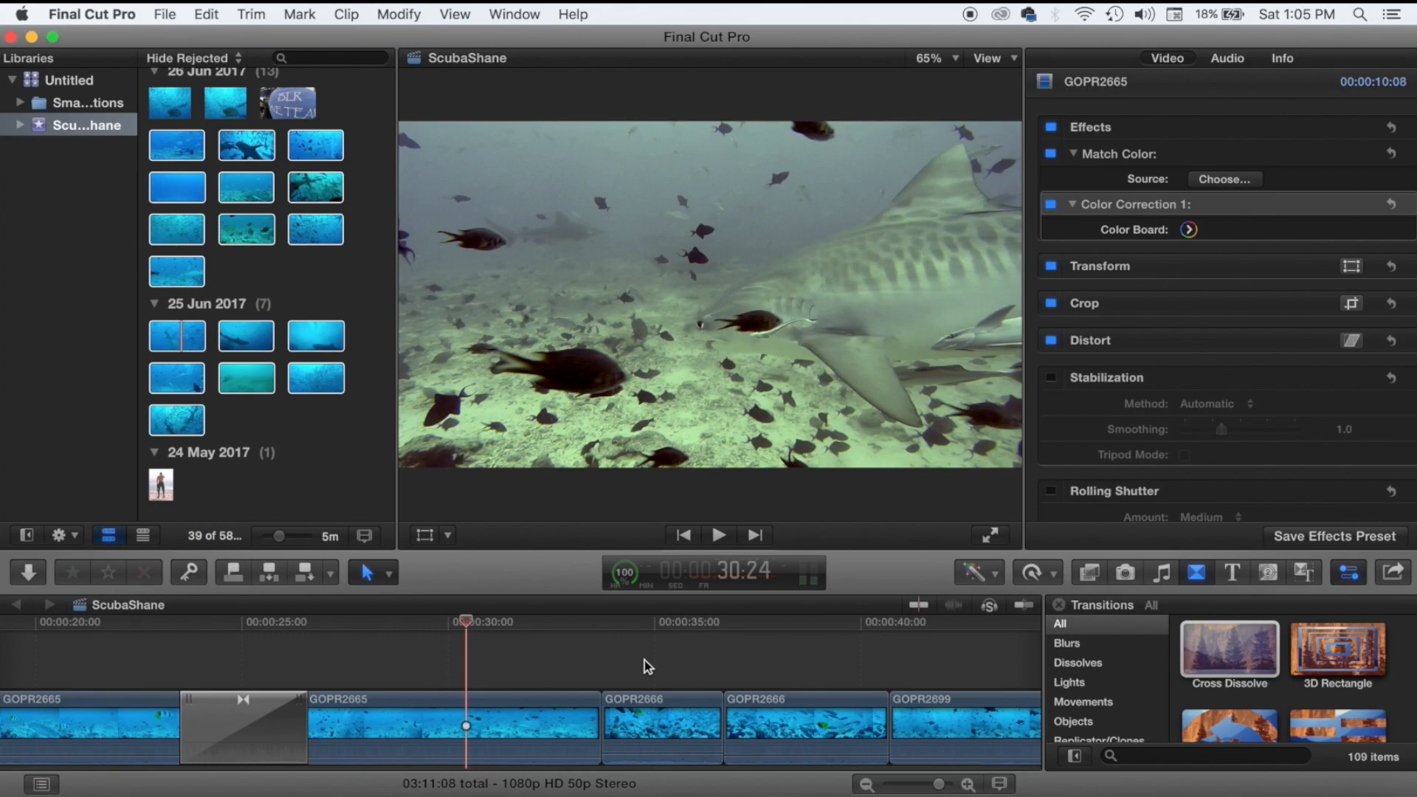
key(space)
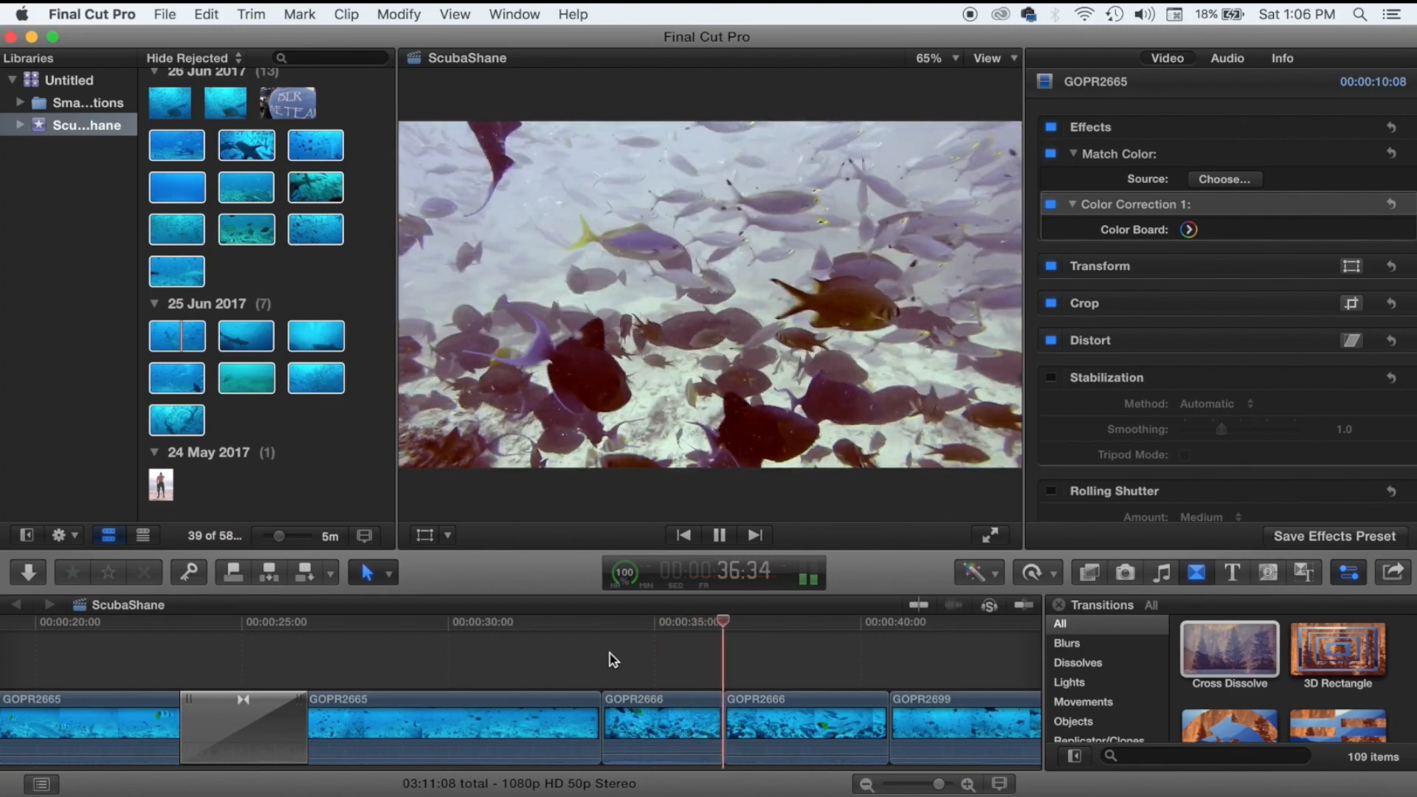
key(space)
drag(1230, 649, 604, 729)
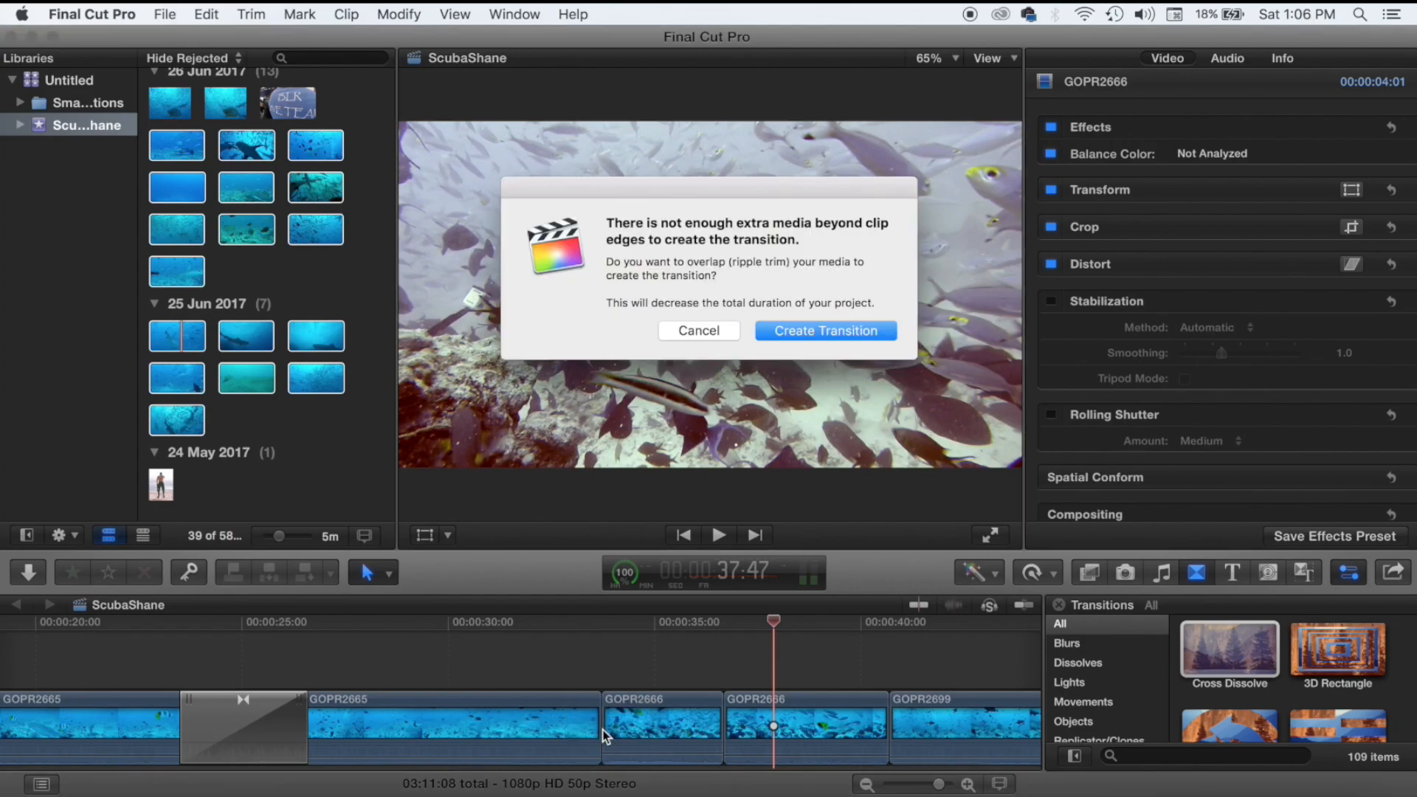
Accept overlapping media to create the GOPR2665/GOPR2666 dissolve and play through it.
click(818, 332)
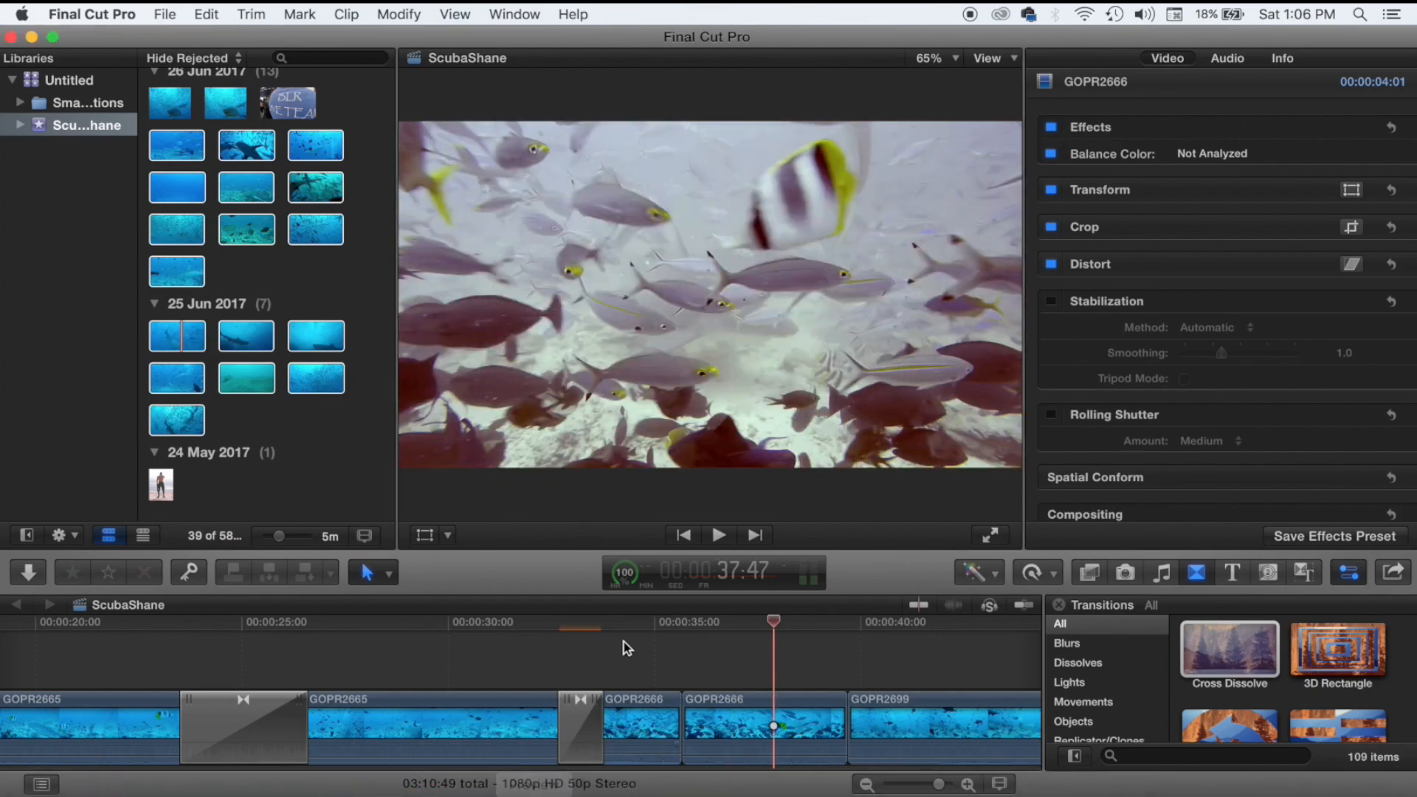
scroll(752, 642, right, 5)
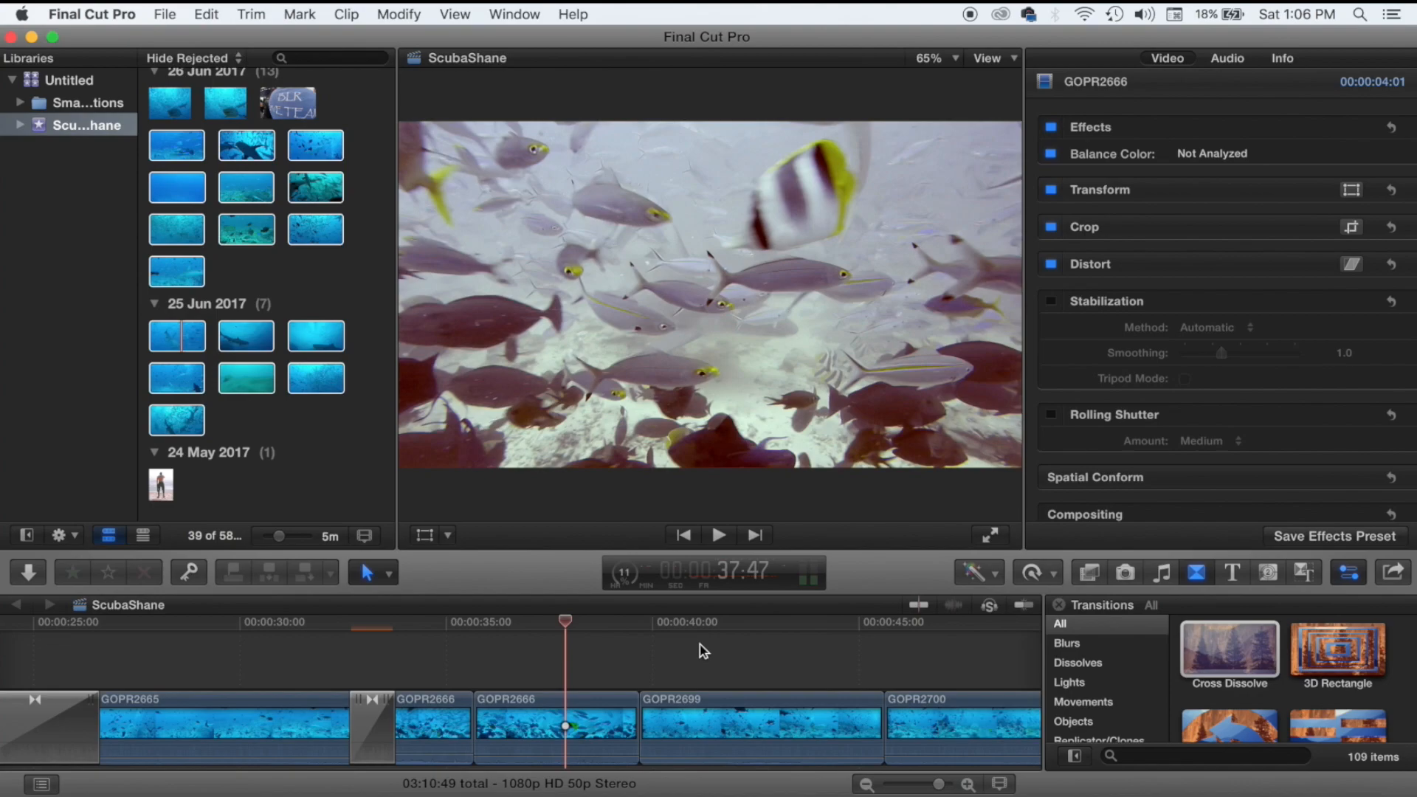
click(342, 654)
key(space)
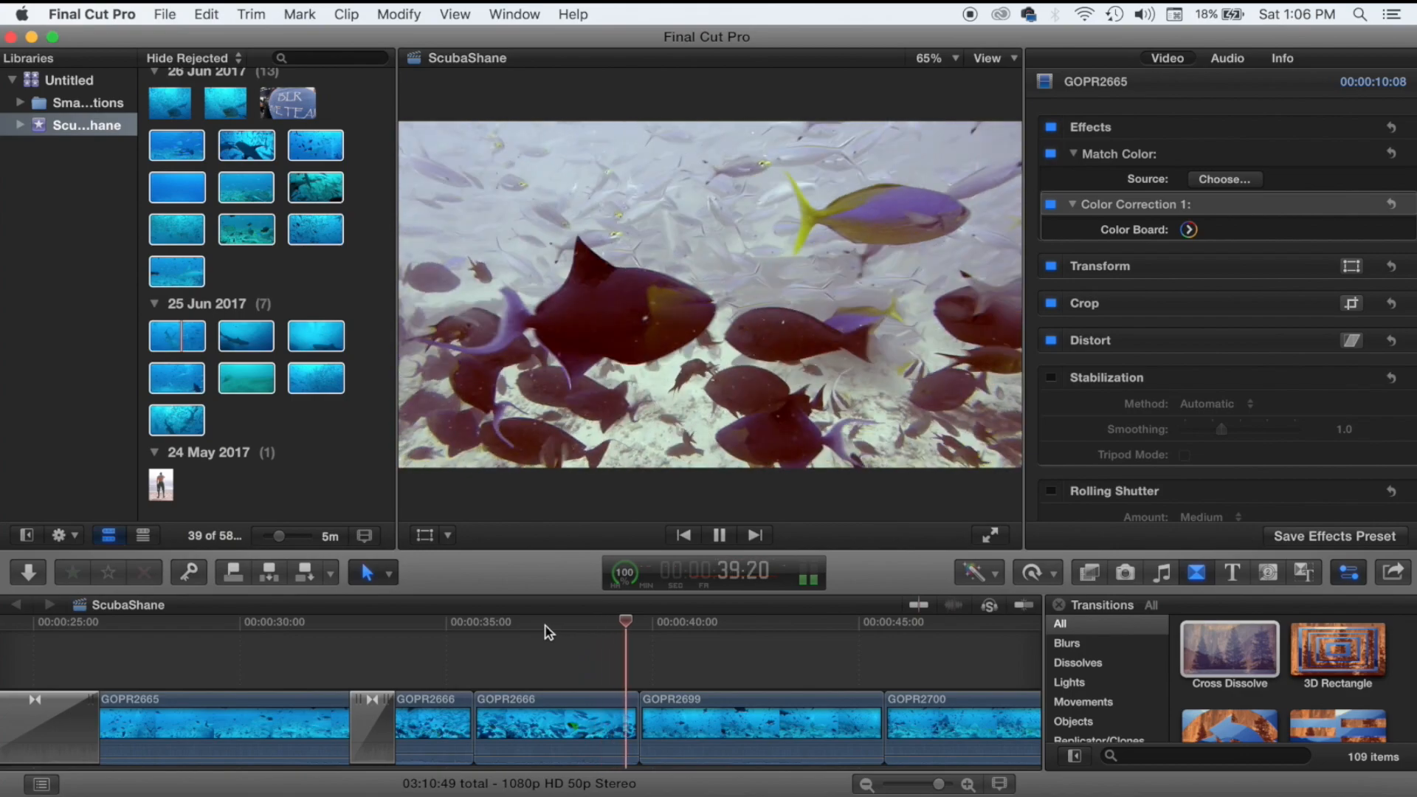
key(space)
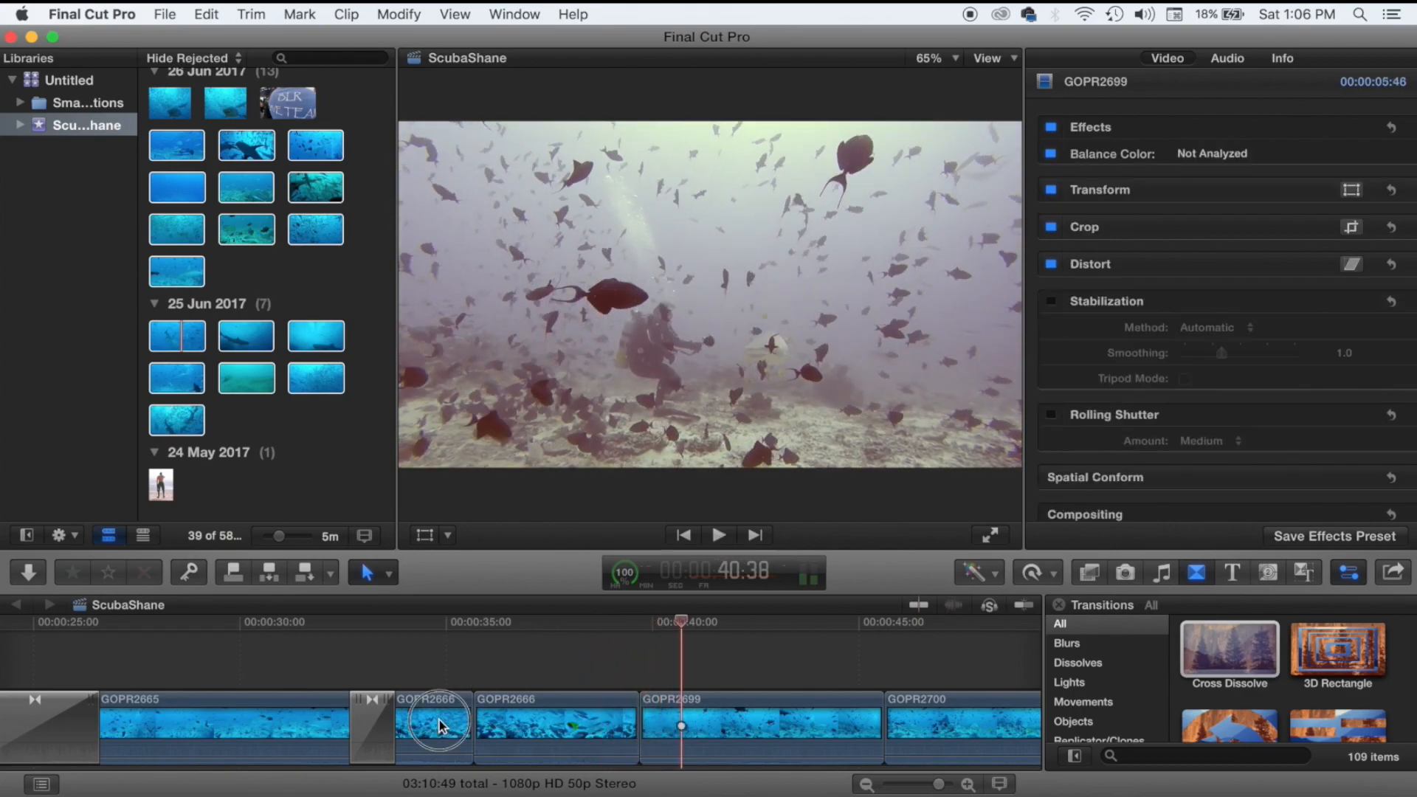
Delete the short first GOPR2666 clip and review the following clips up to 53:21.
click(439, 727)
key(Delete)
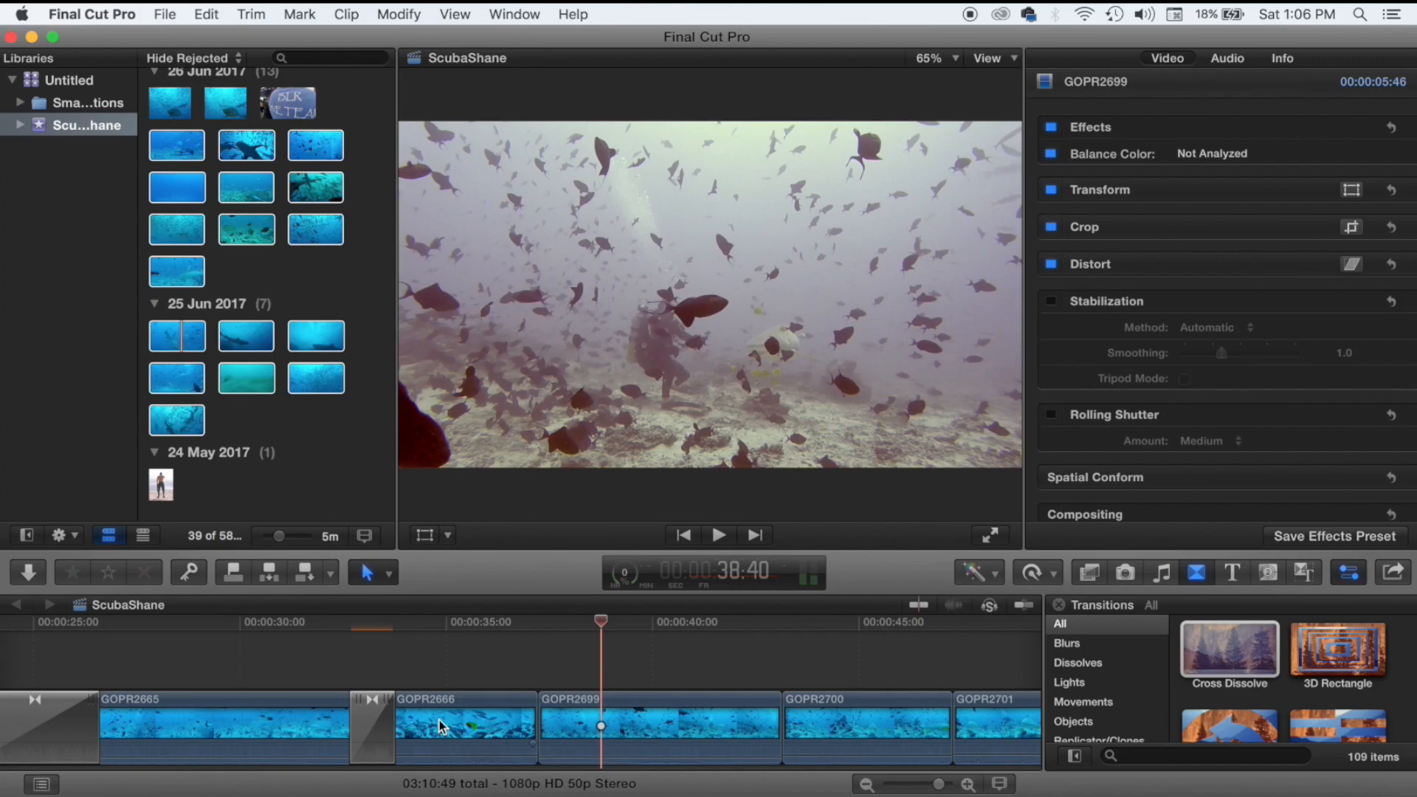
key(space)
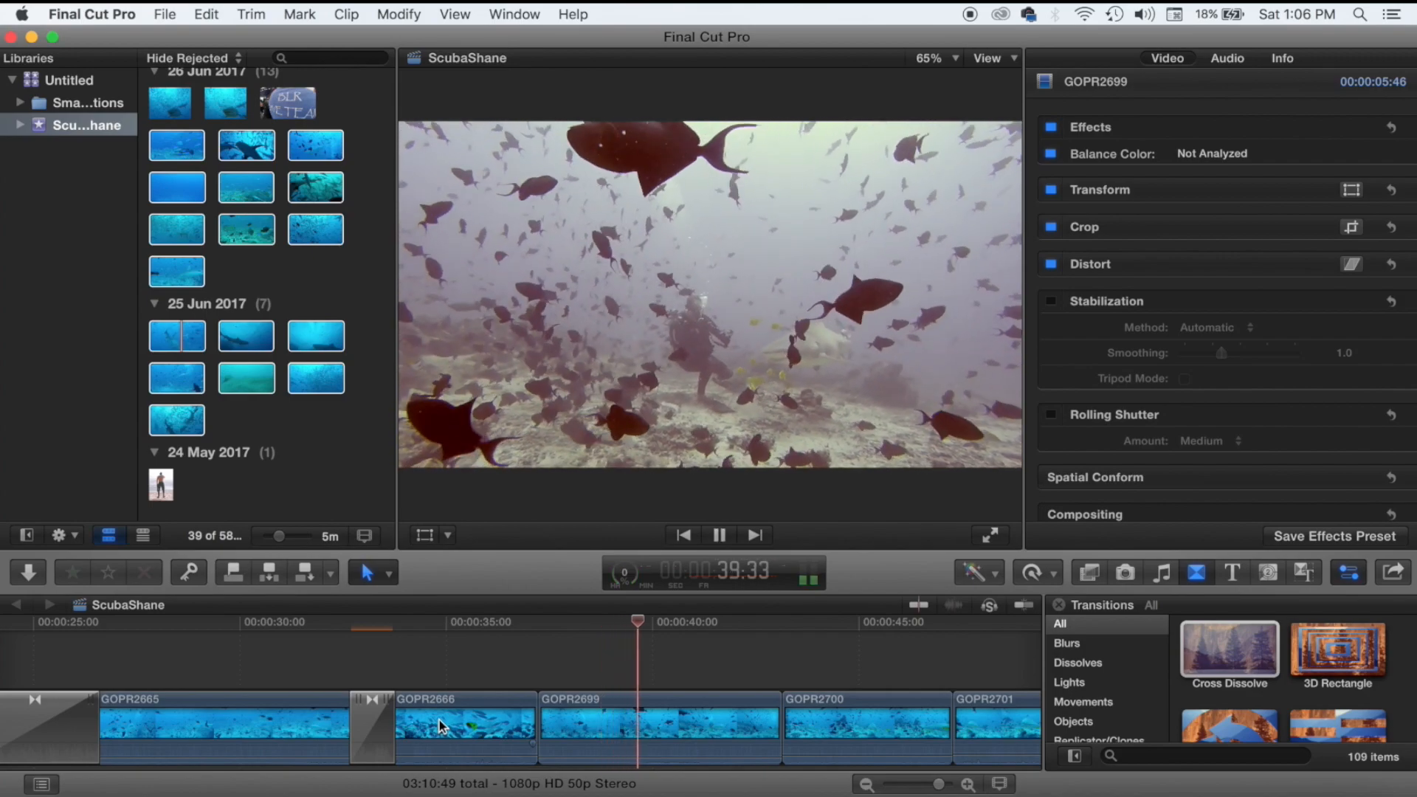
key(space)
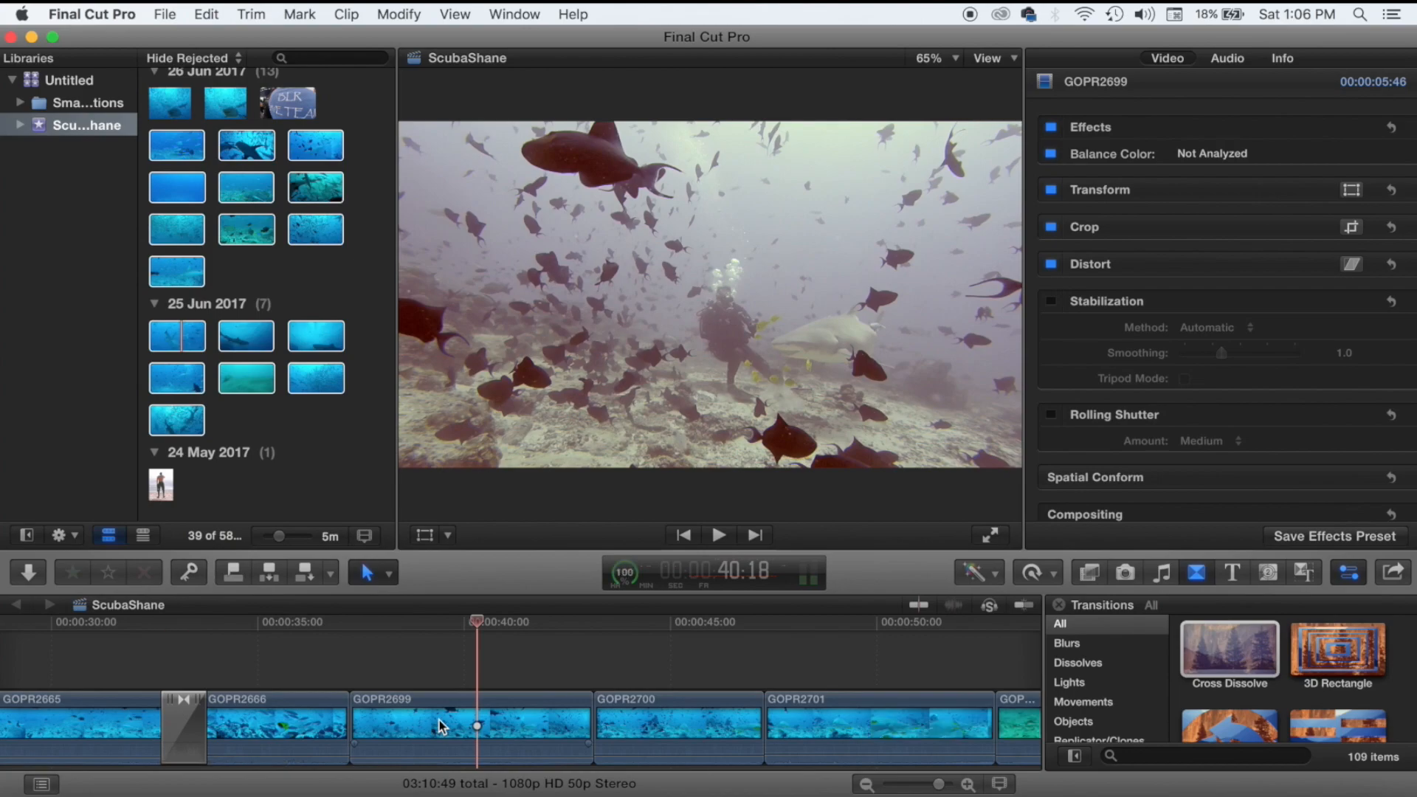
key(space)
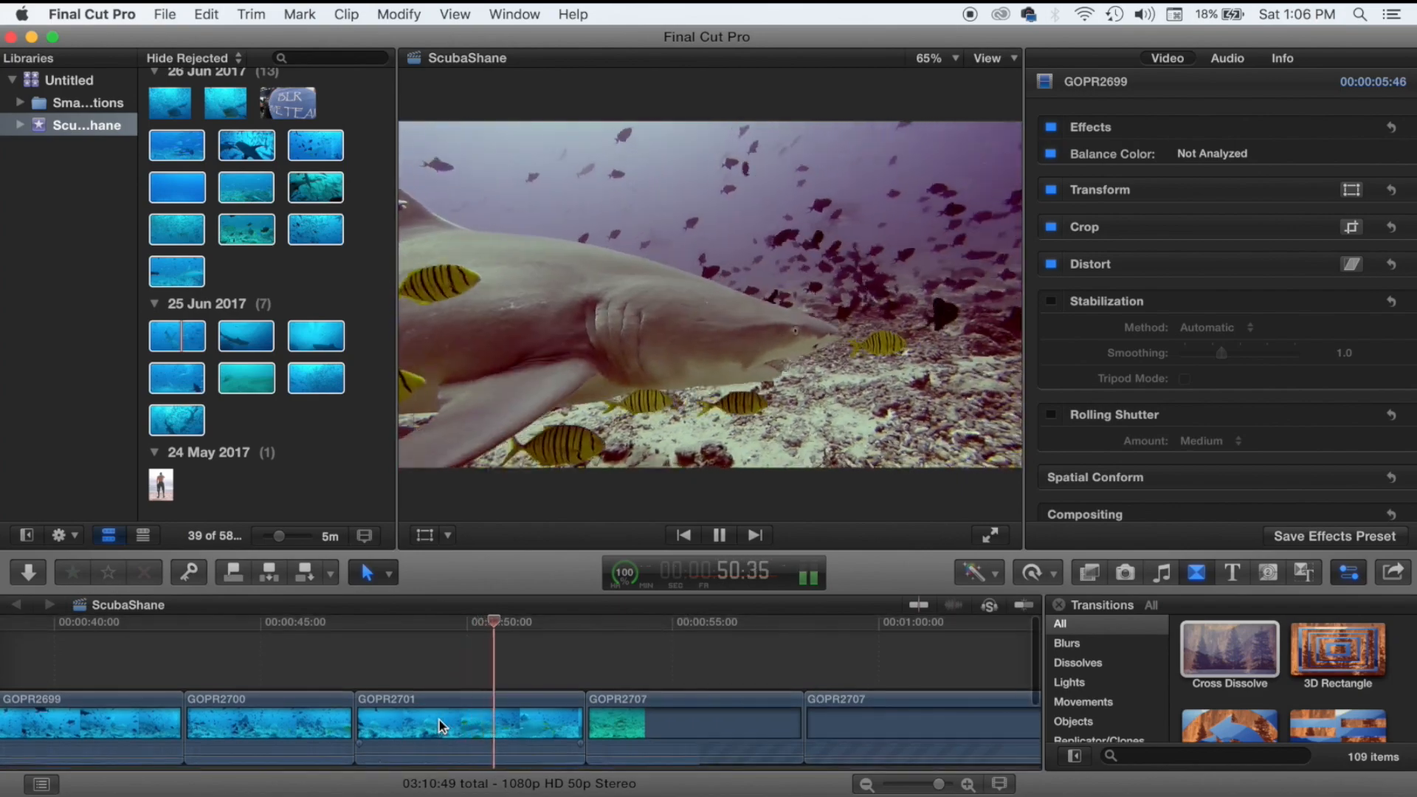
key(space)
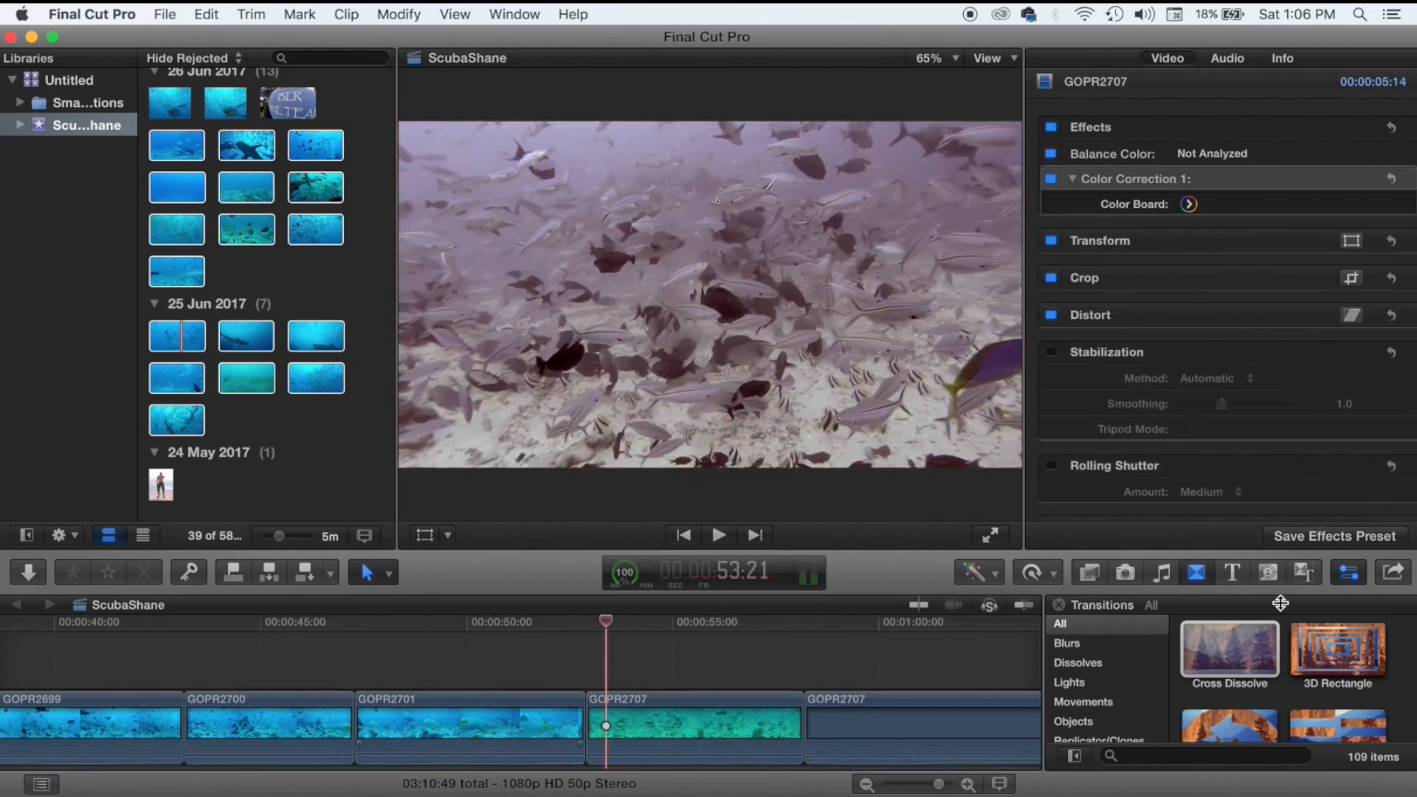
Add a Cross Dissolve at the GOPR2701/GOPR2707 cut and ripple-shorten GOPR2707.
click(1237, 655)
drag(1237, 655, 608, 714)
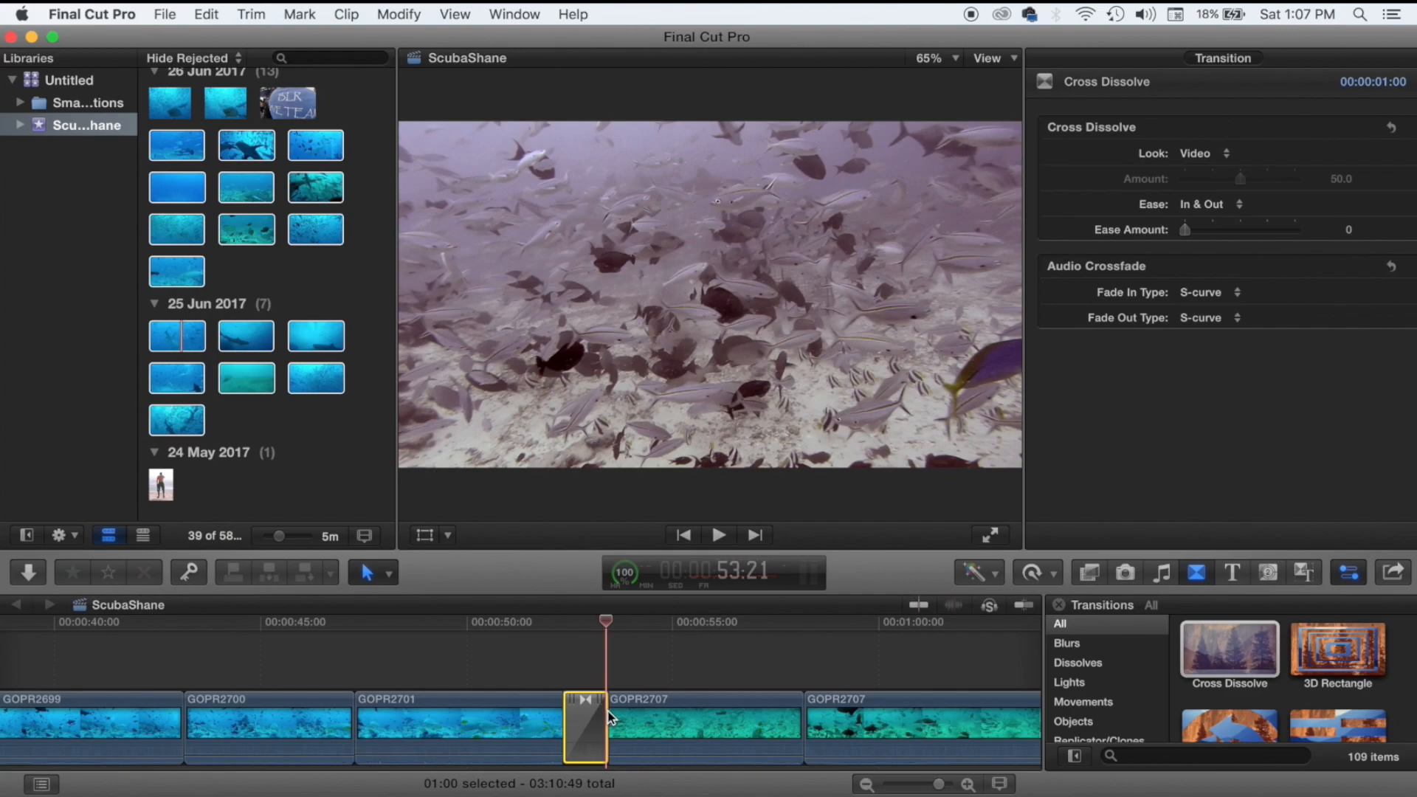
key(space)
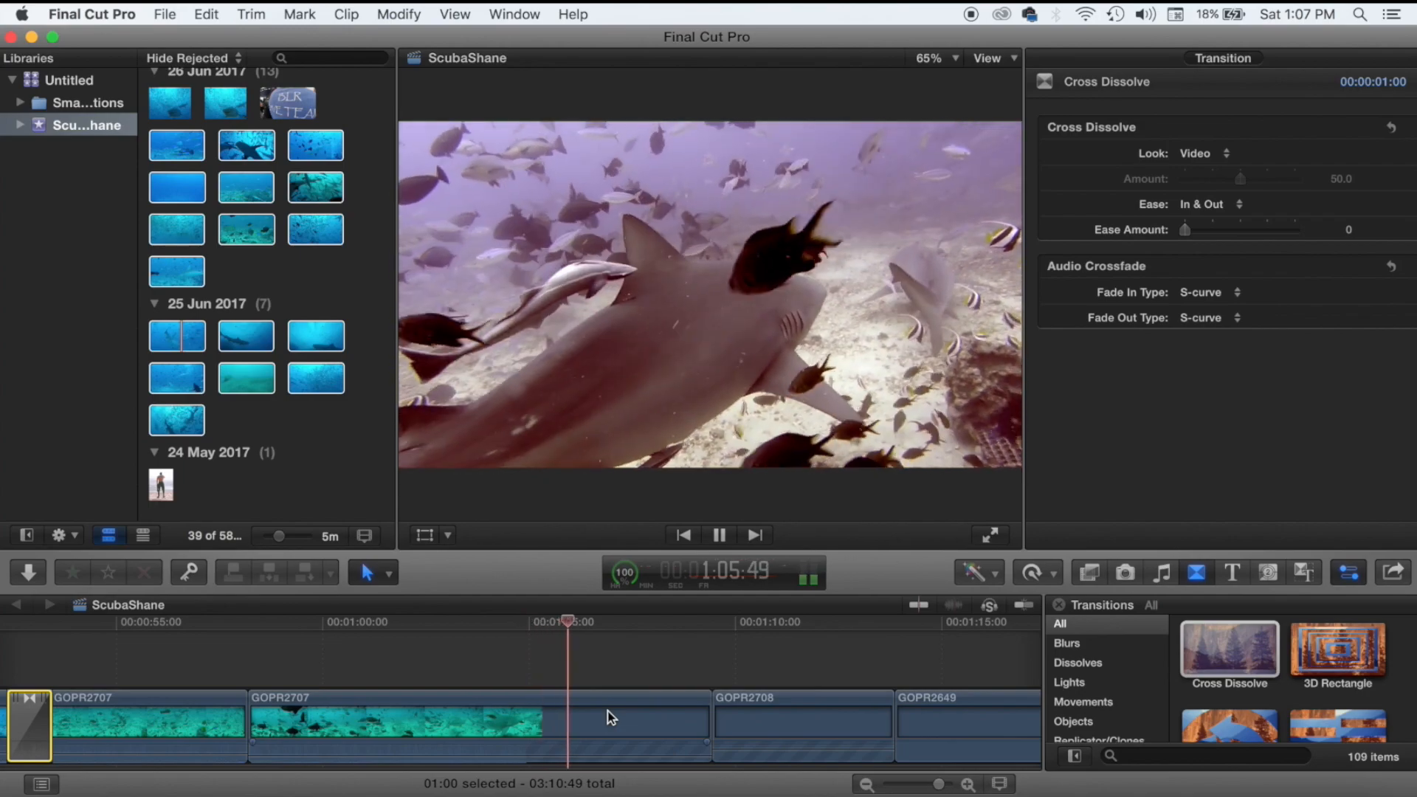
drag(710, 713, 607, 708)
key(space)
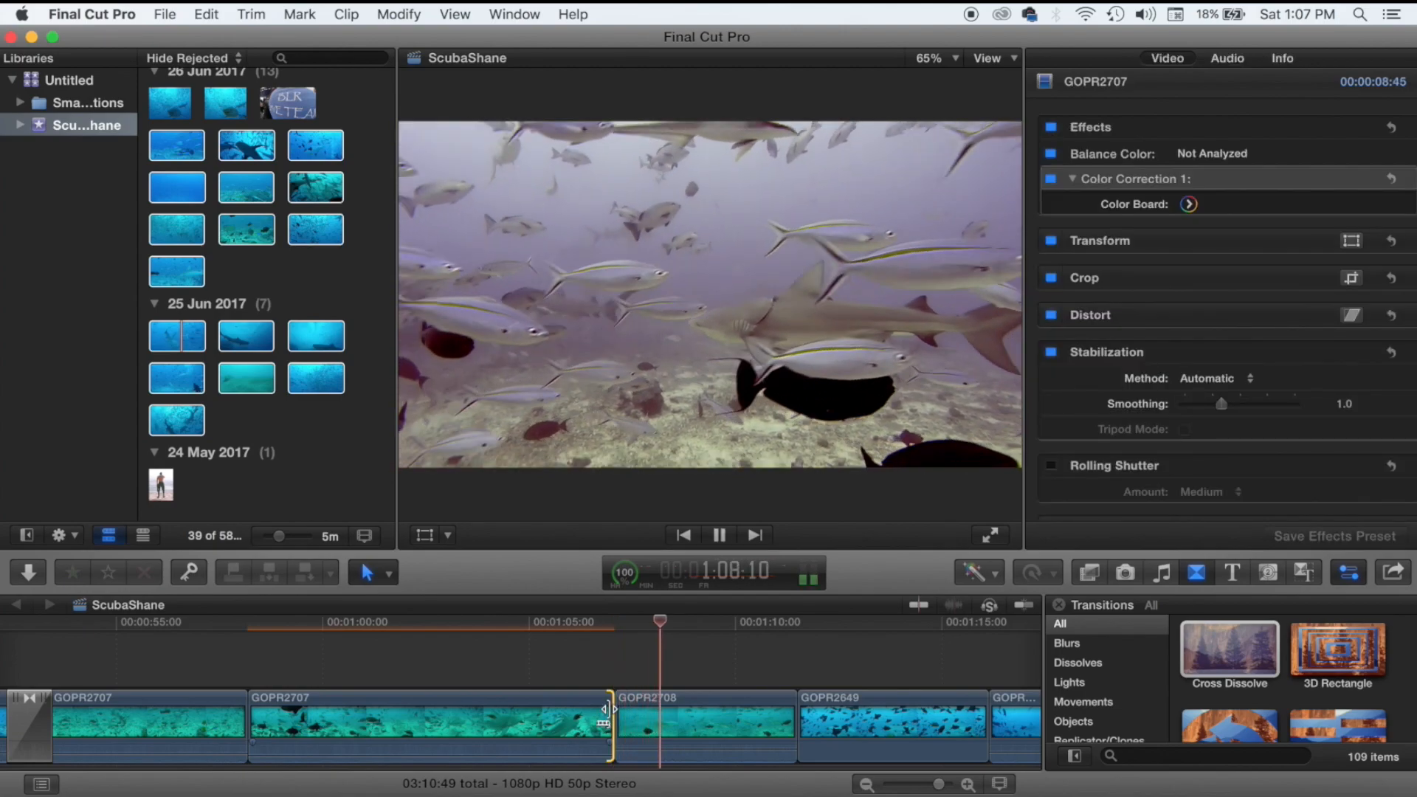
key(space)
Turn on stabilization for GOPR2708 and trim its end shorter.
click(668, 714)
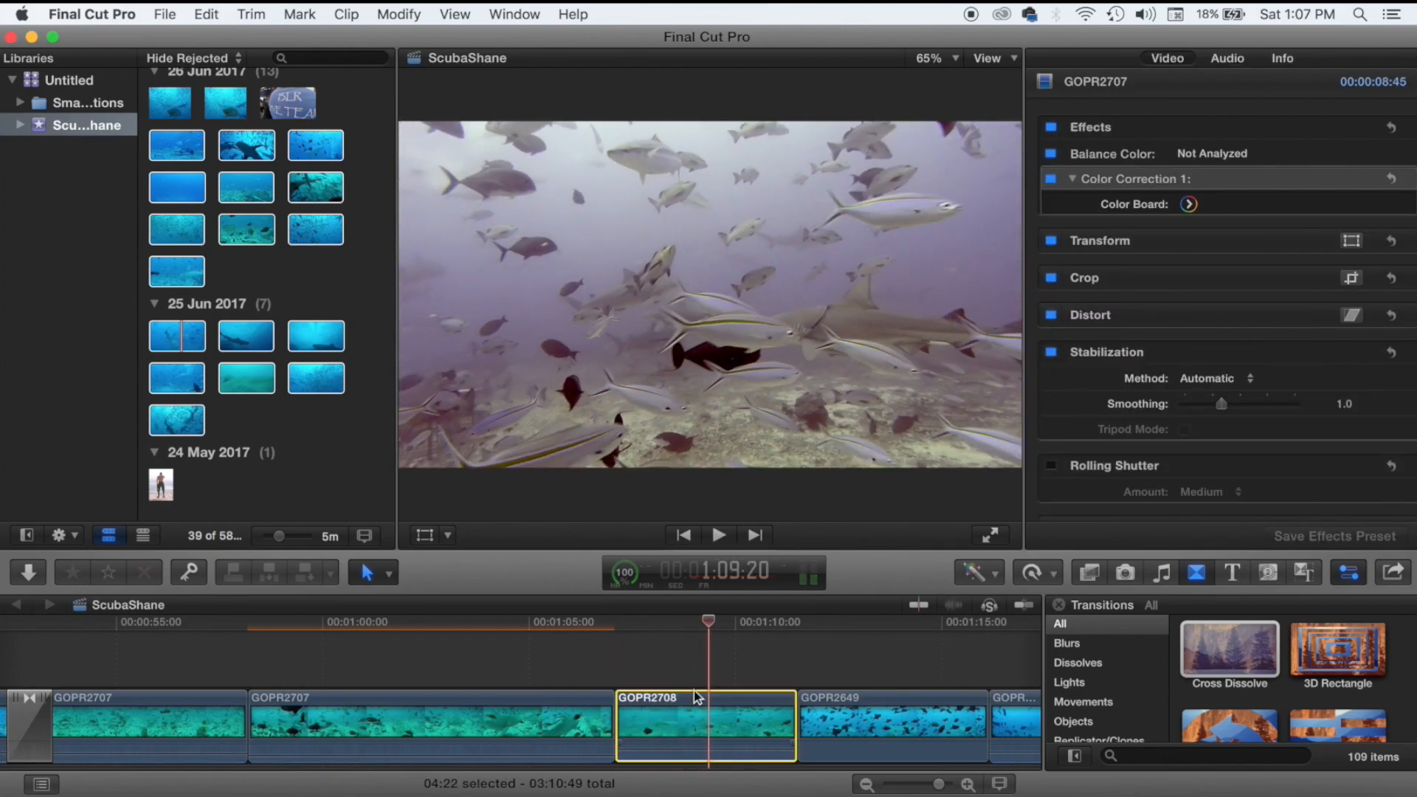
click(1053, 352)
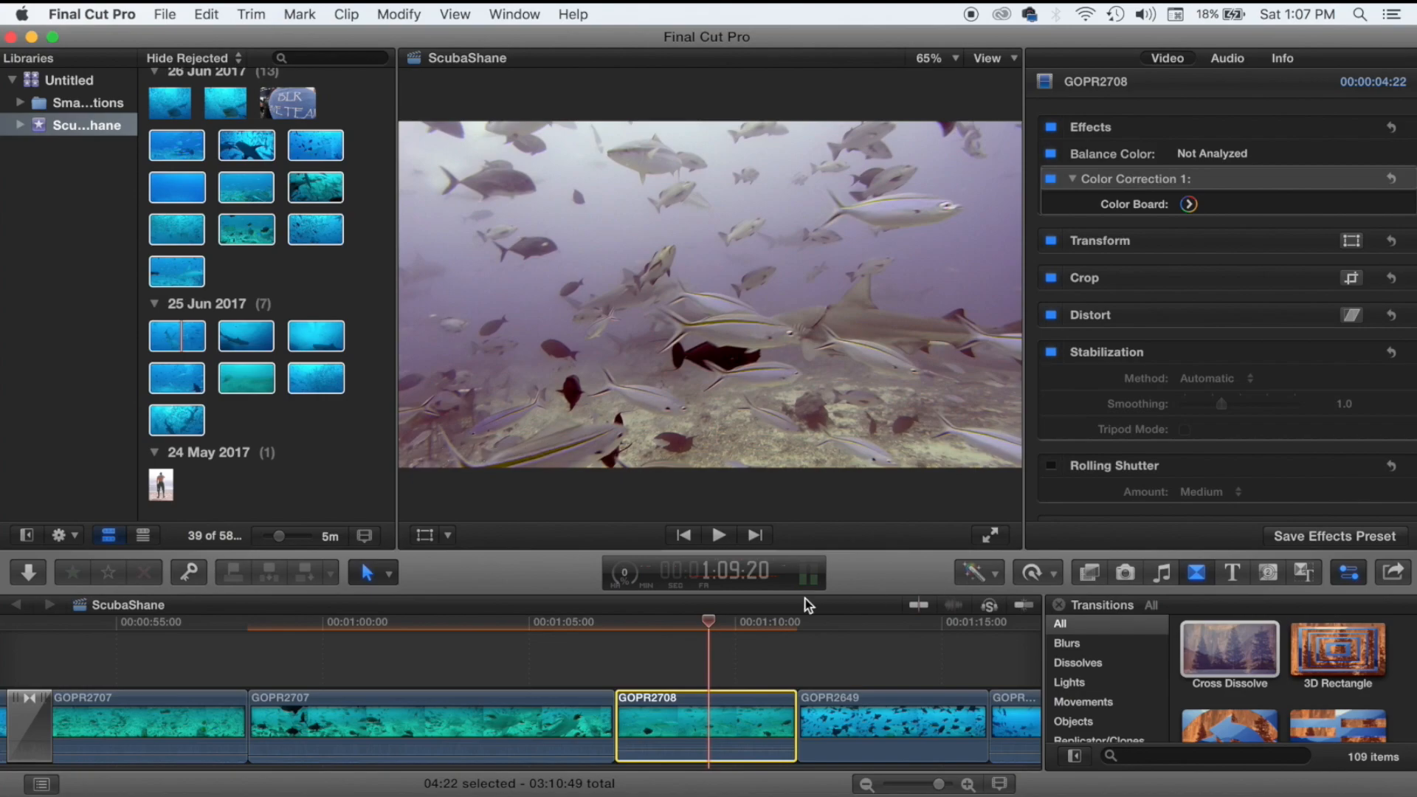
key(space)
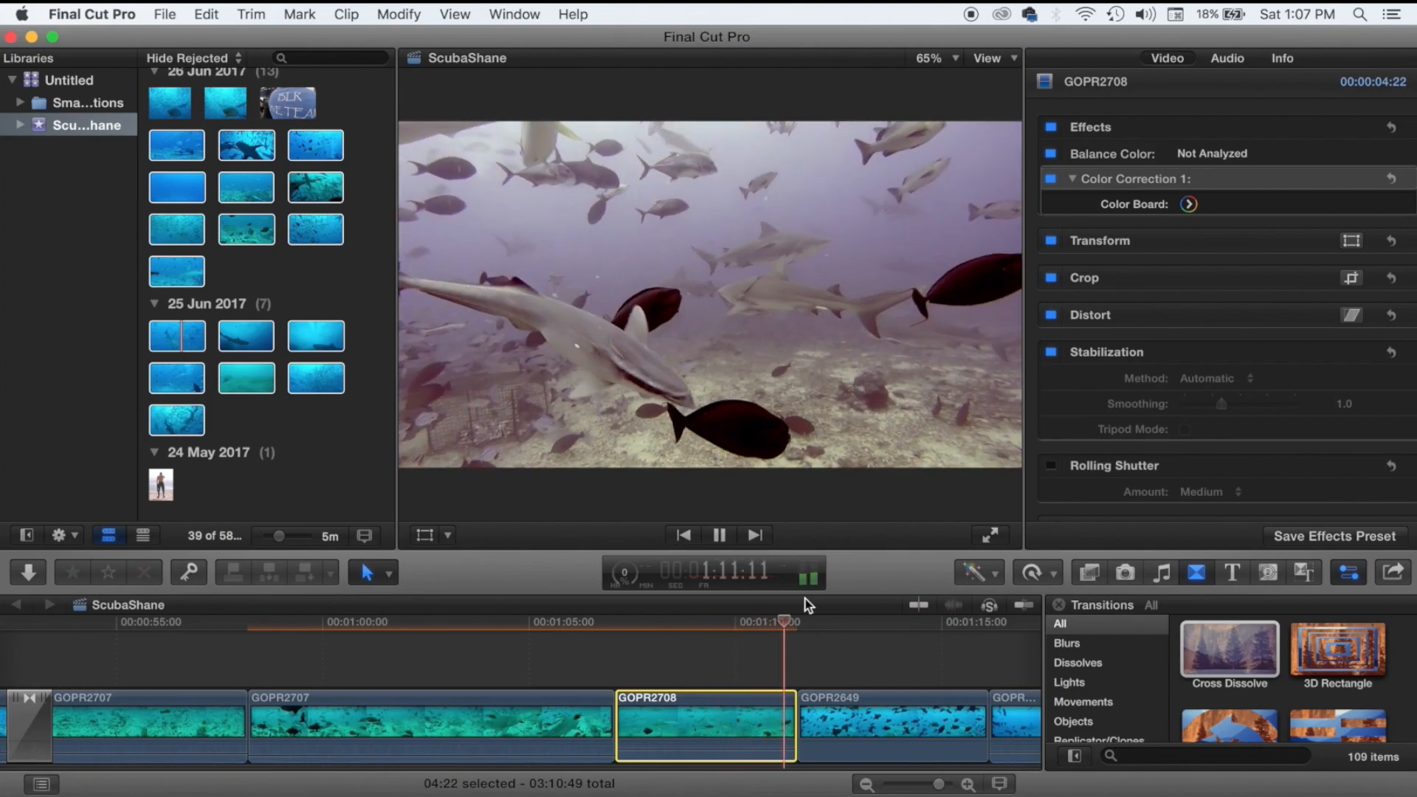
key(space)
drag(794, 713, 732, 688)
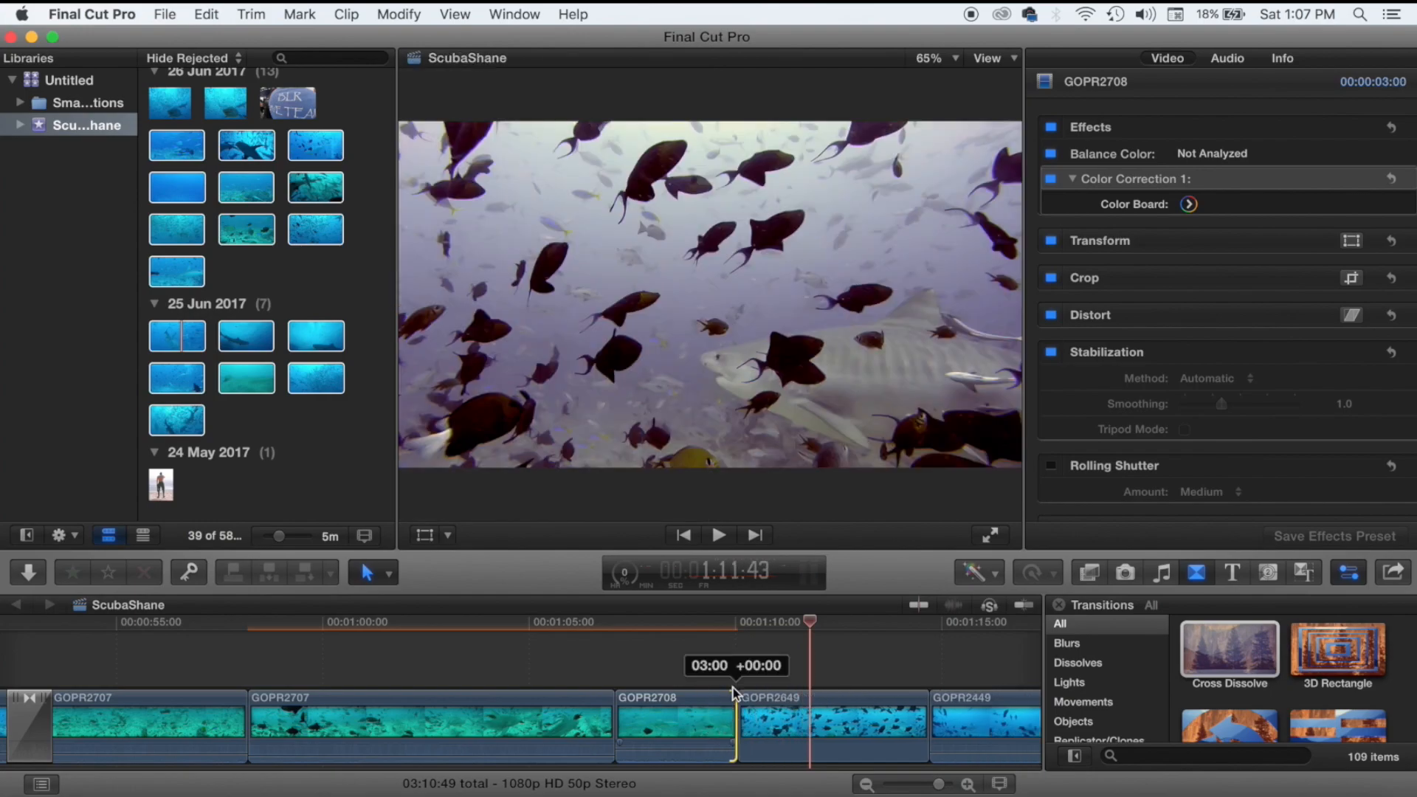
key(space)
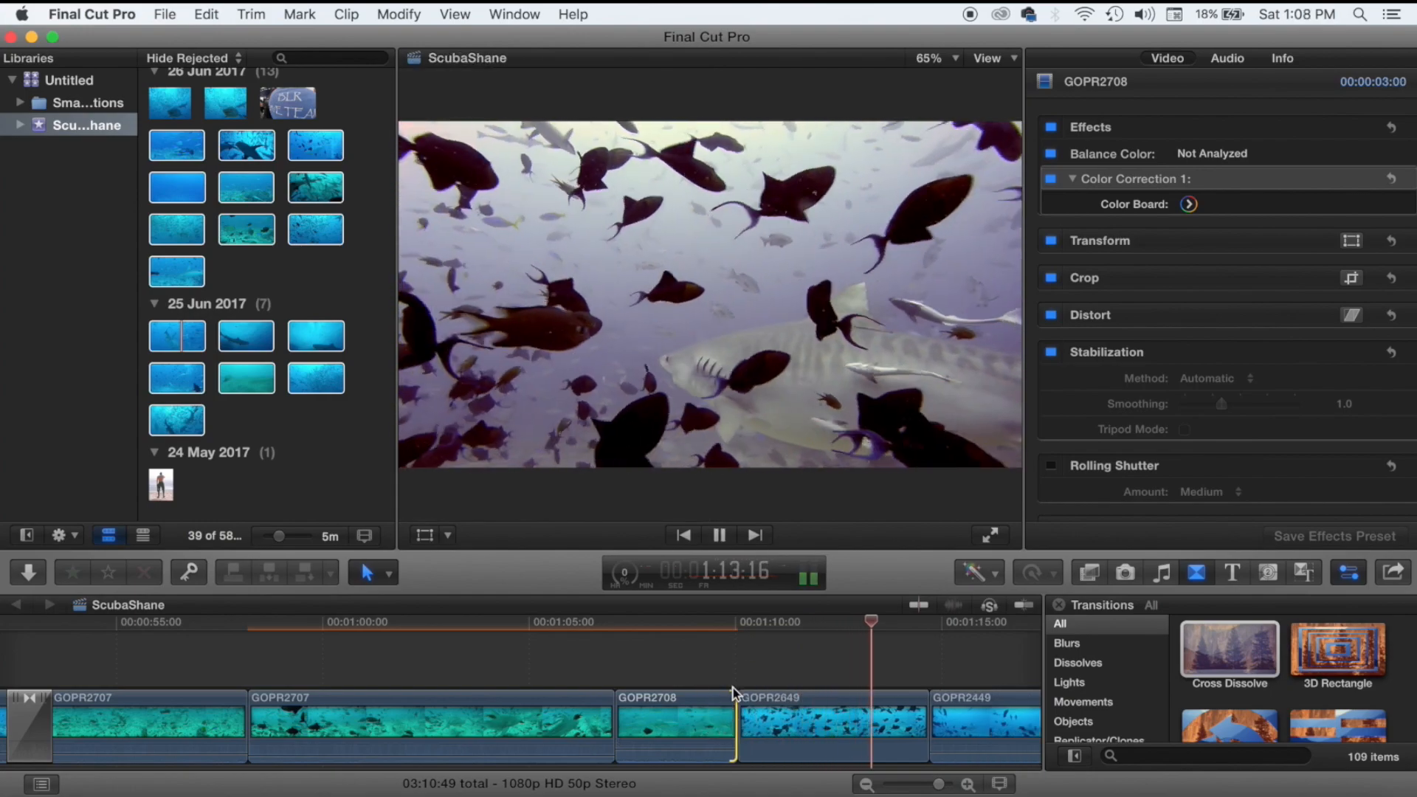
key(space)
Add Cross Dissolves at the edits on either side of GOPR2520 and play them back.
drag(1229, 649, 740, 721)
scroll(756, 722, right, 10)
key(space)
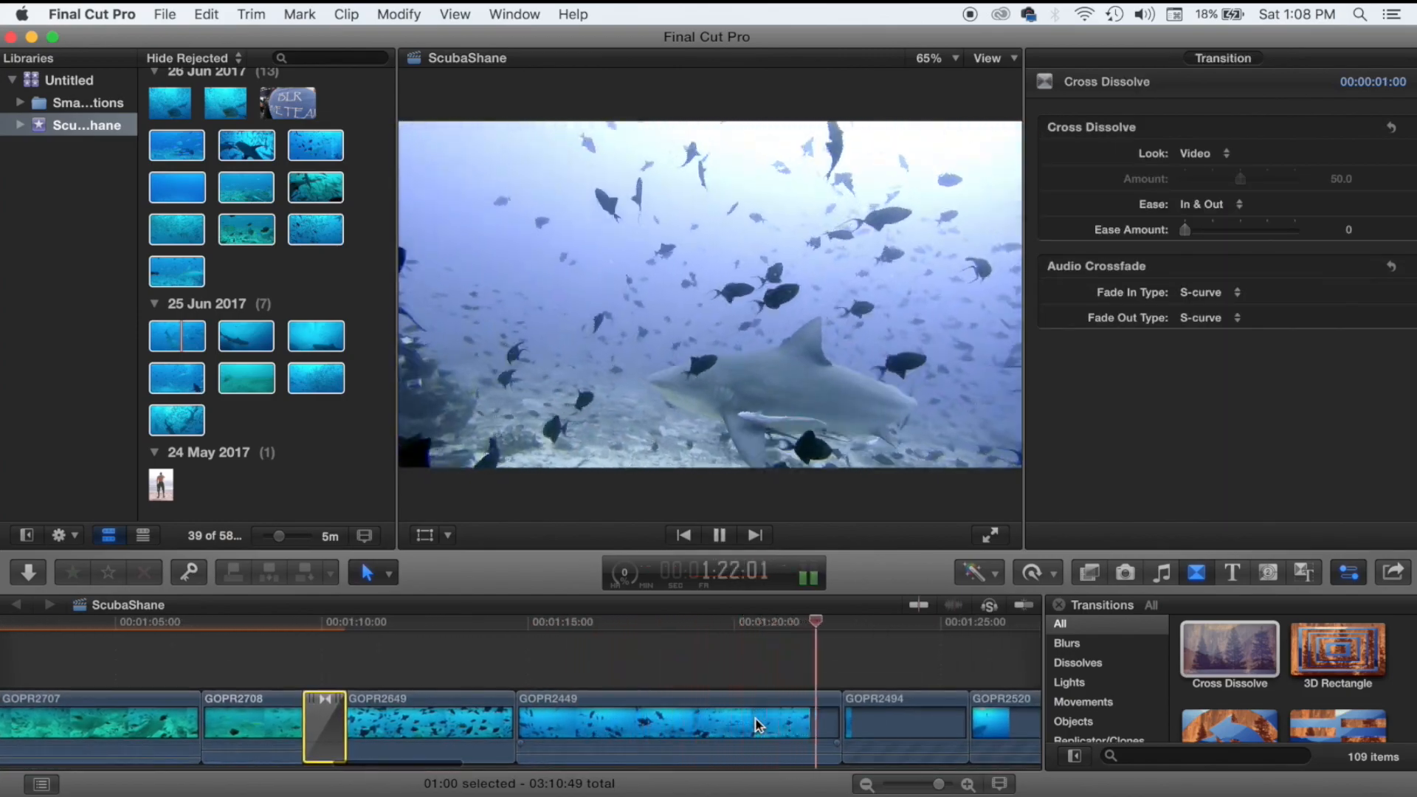
key(space)
drag(1229, 649, 860, 707)
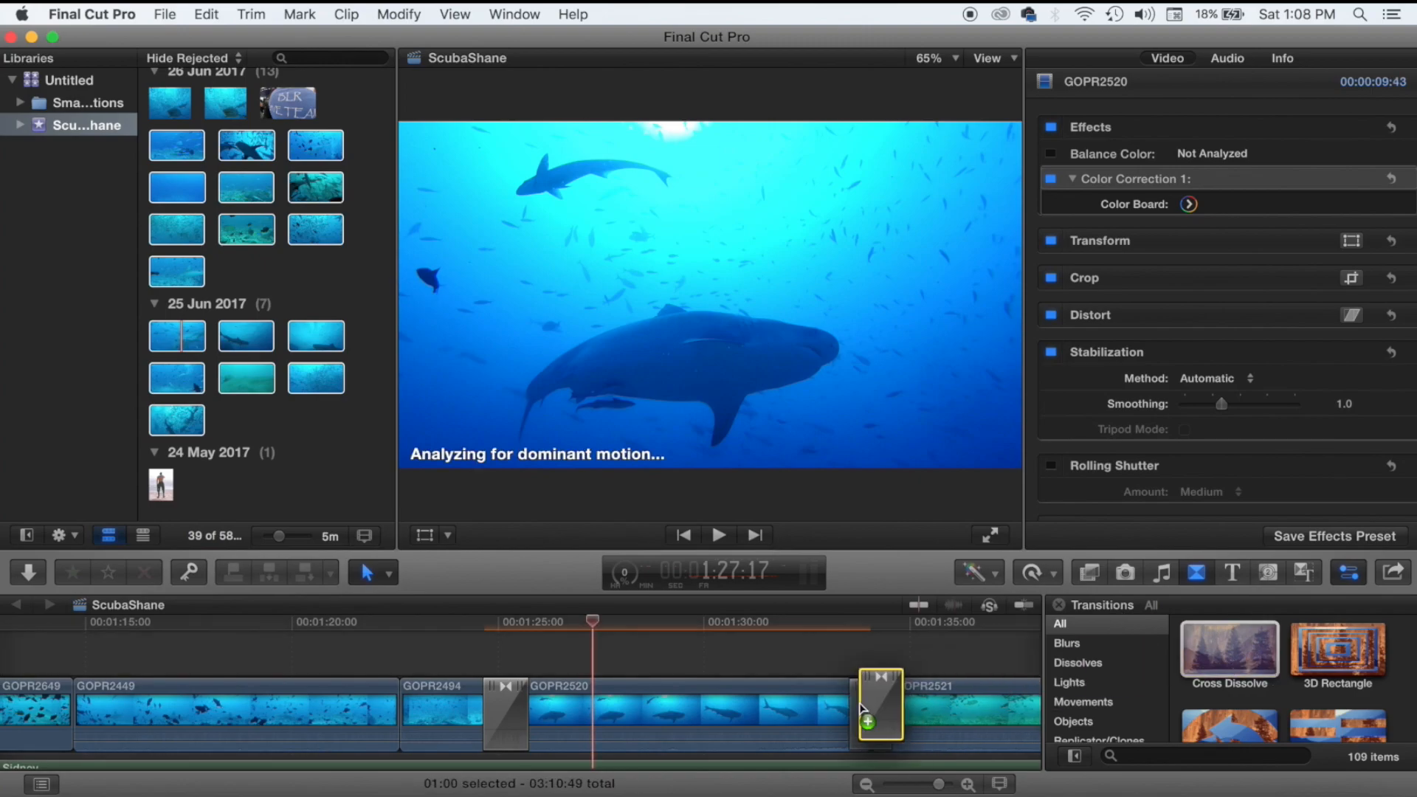
click(493, 675)
key(space)
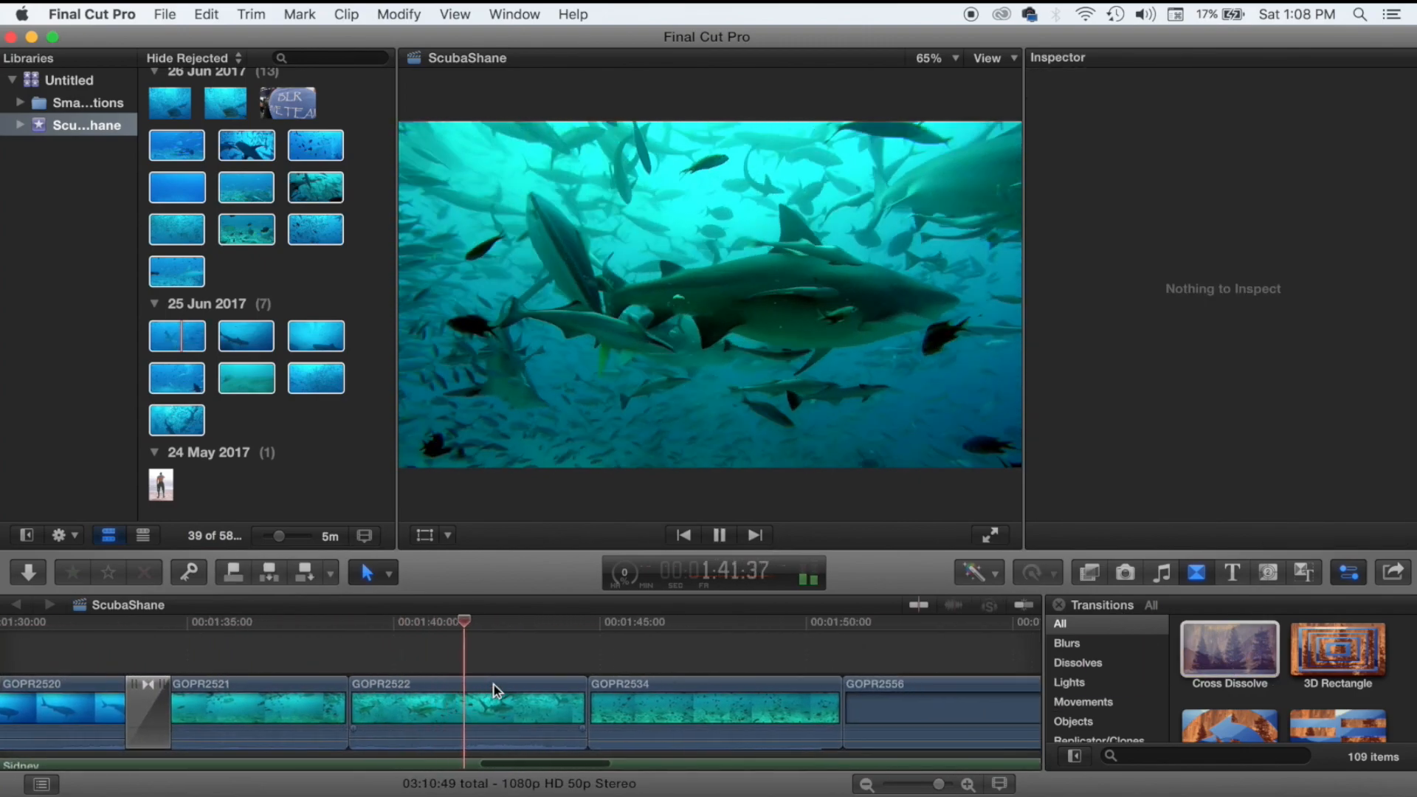
key(space)
Drop a Cross Dissolve between GOPR2556 and GOPR2317, drag its left edge longer, and preview.
click(493, 685)
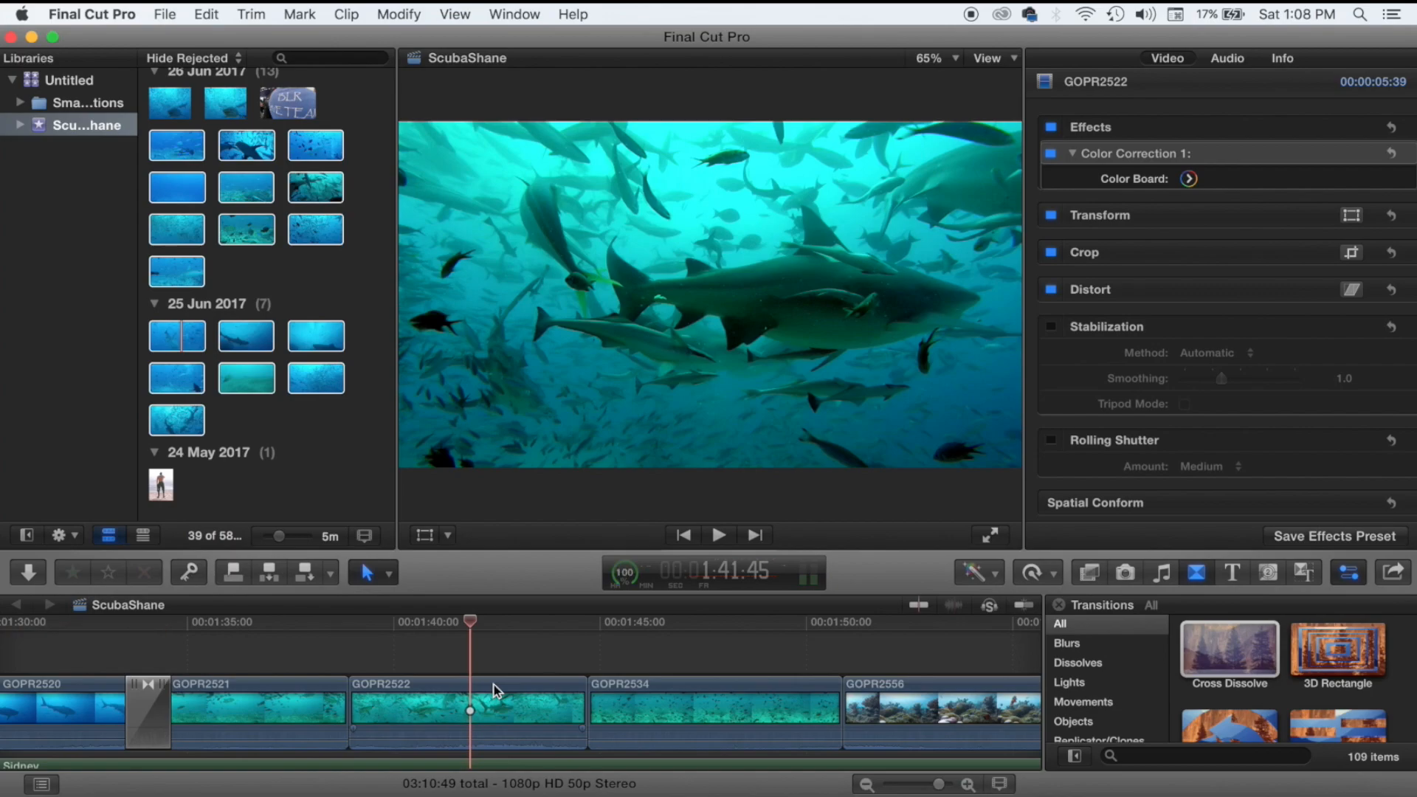
key(space)
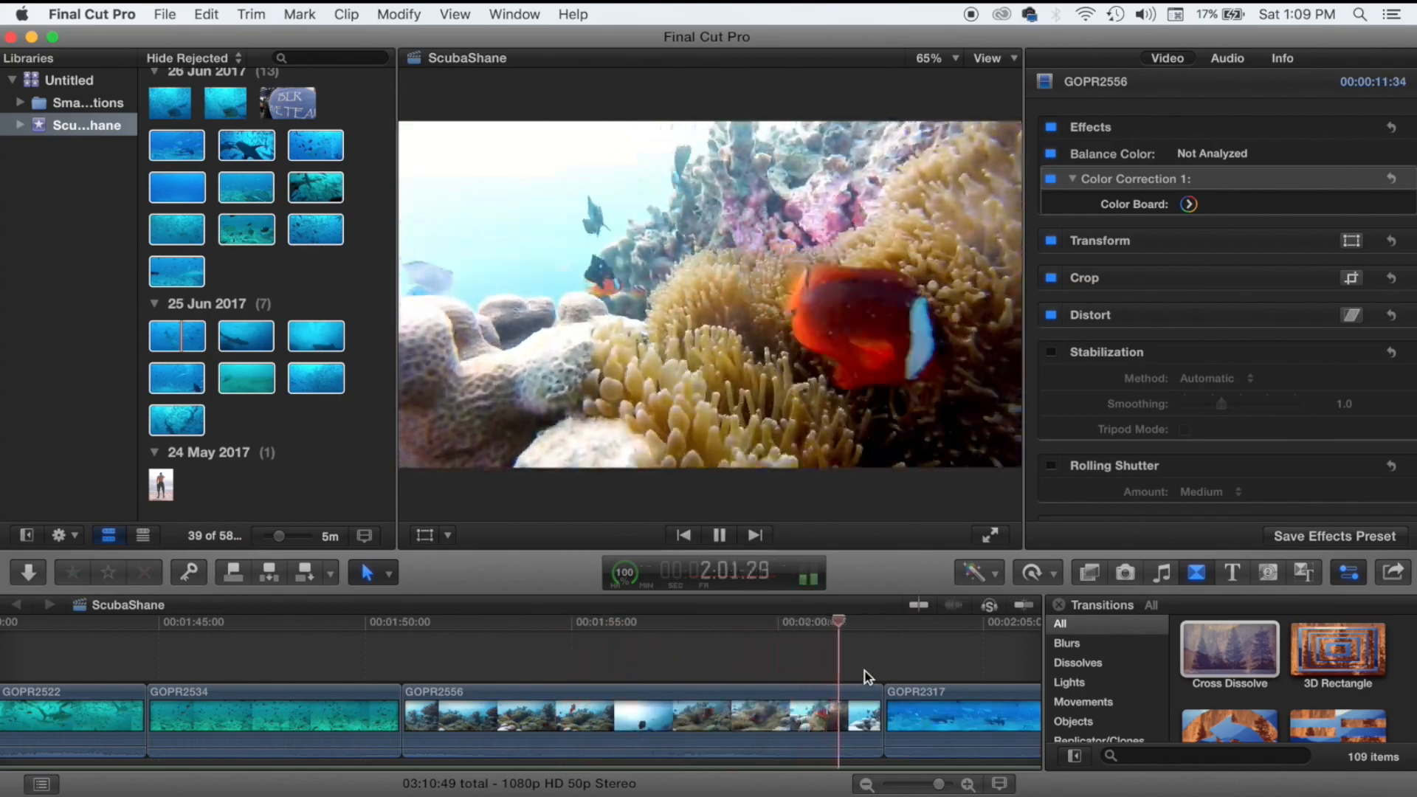
drag(1229, 650, 899, 701)
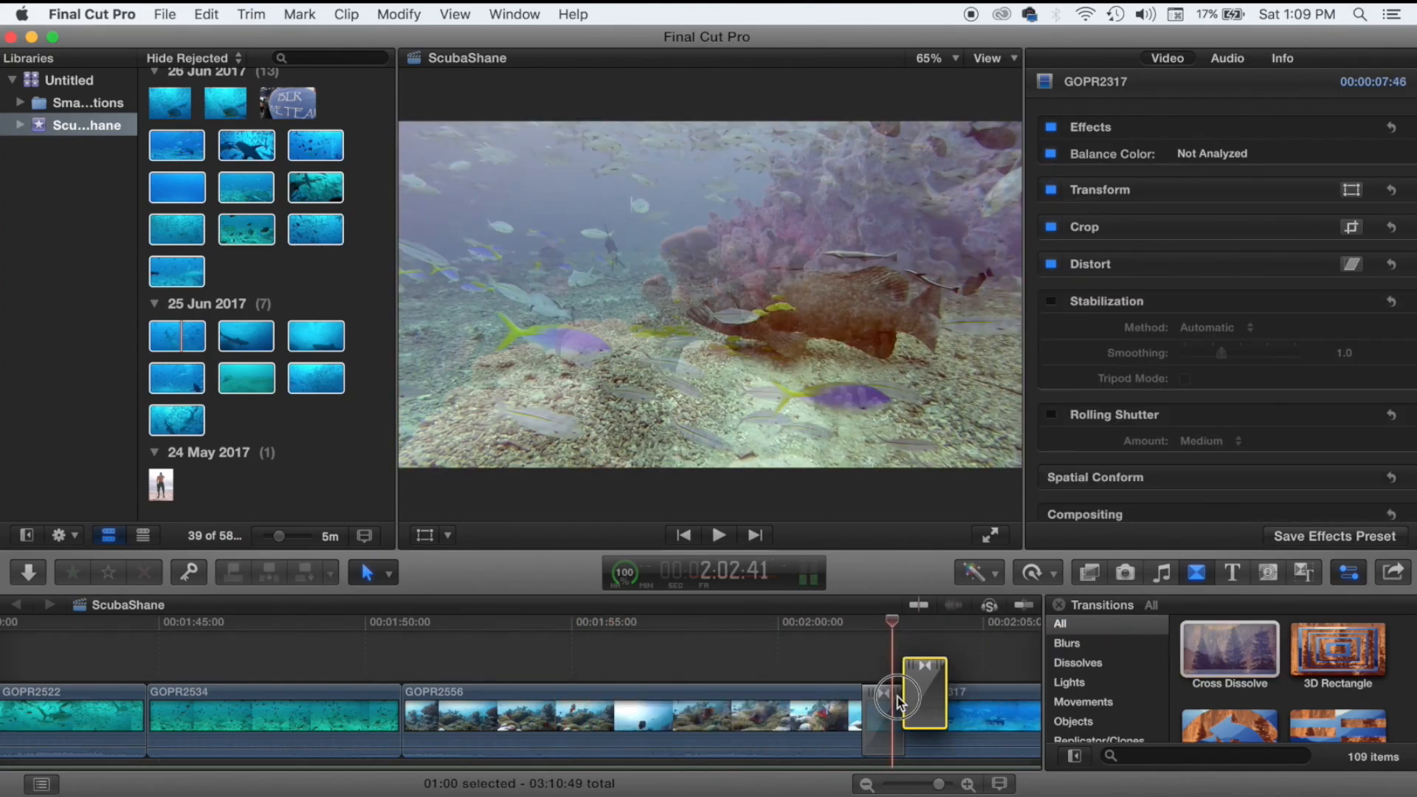
click(860, 715)
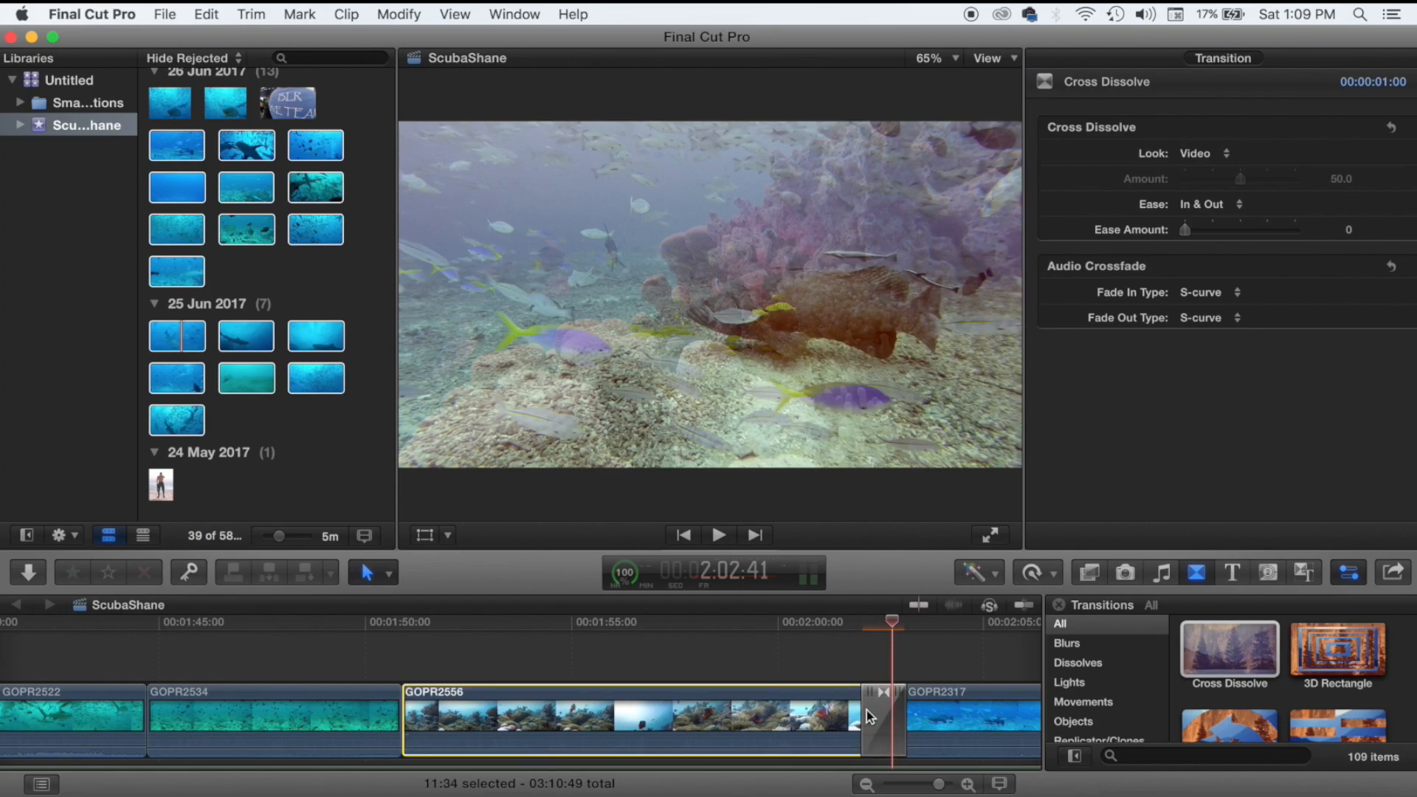
drag(867, 710, 839, 715)
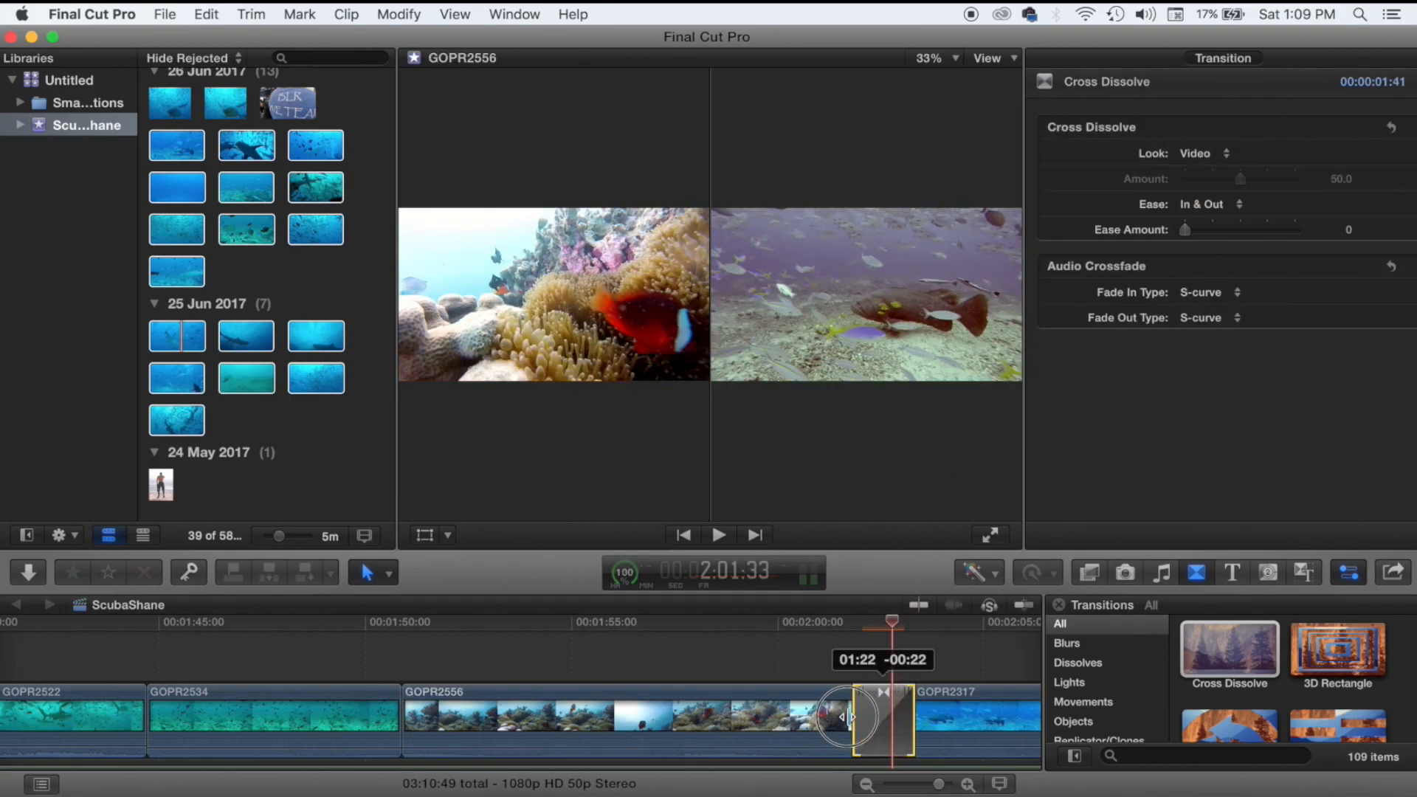
click(834, 673)
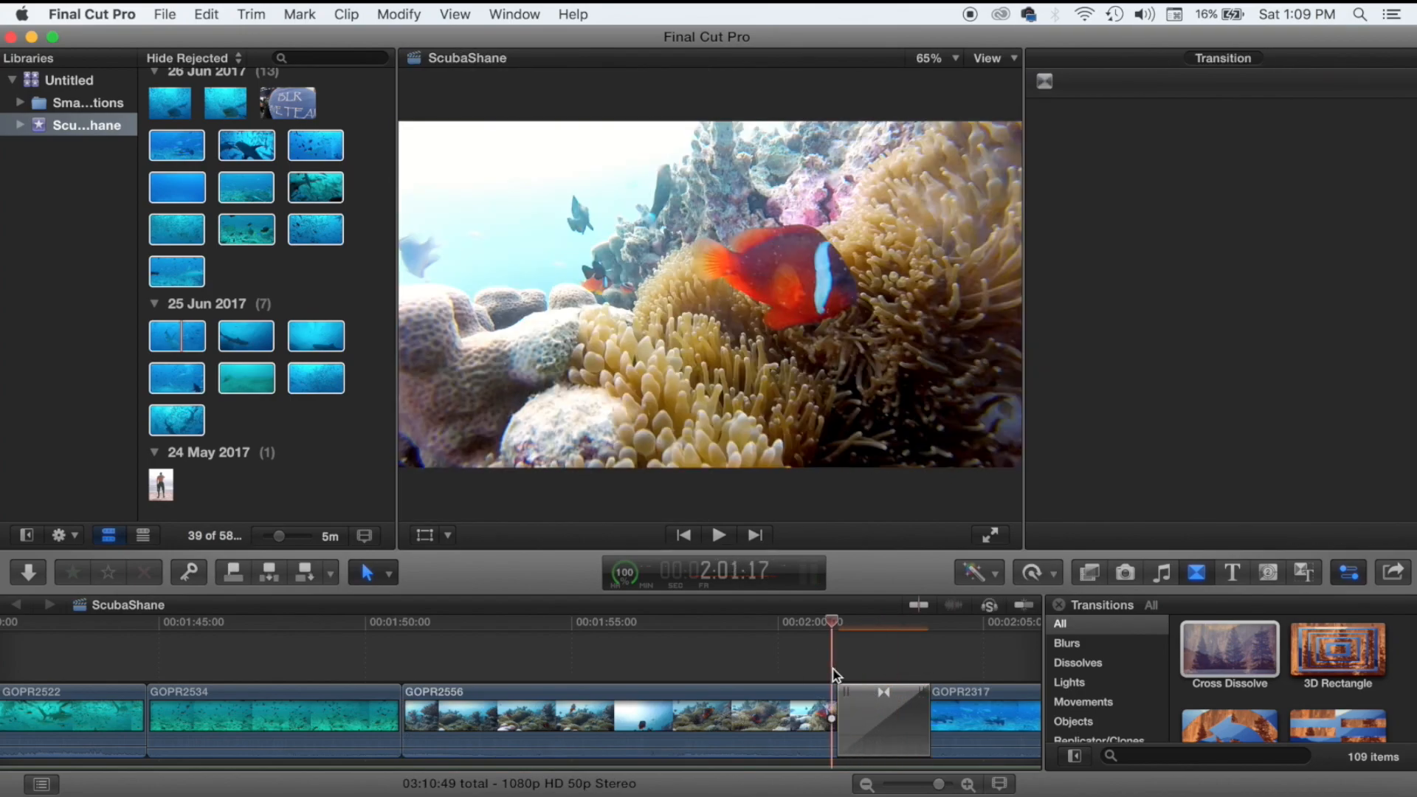
key(space)
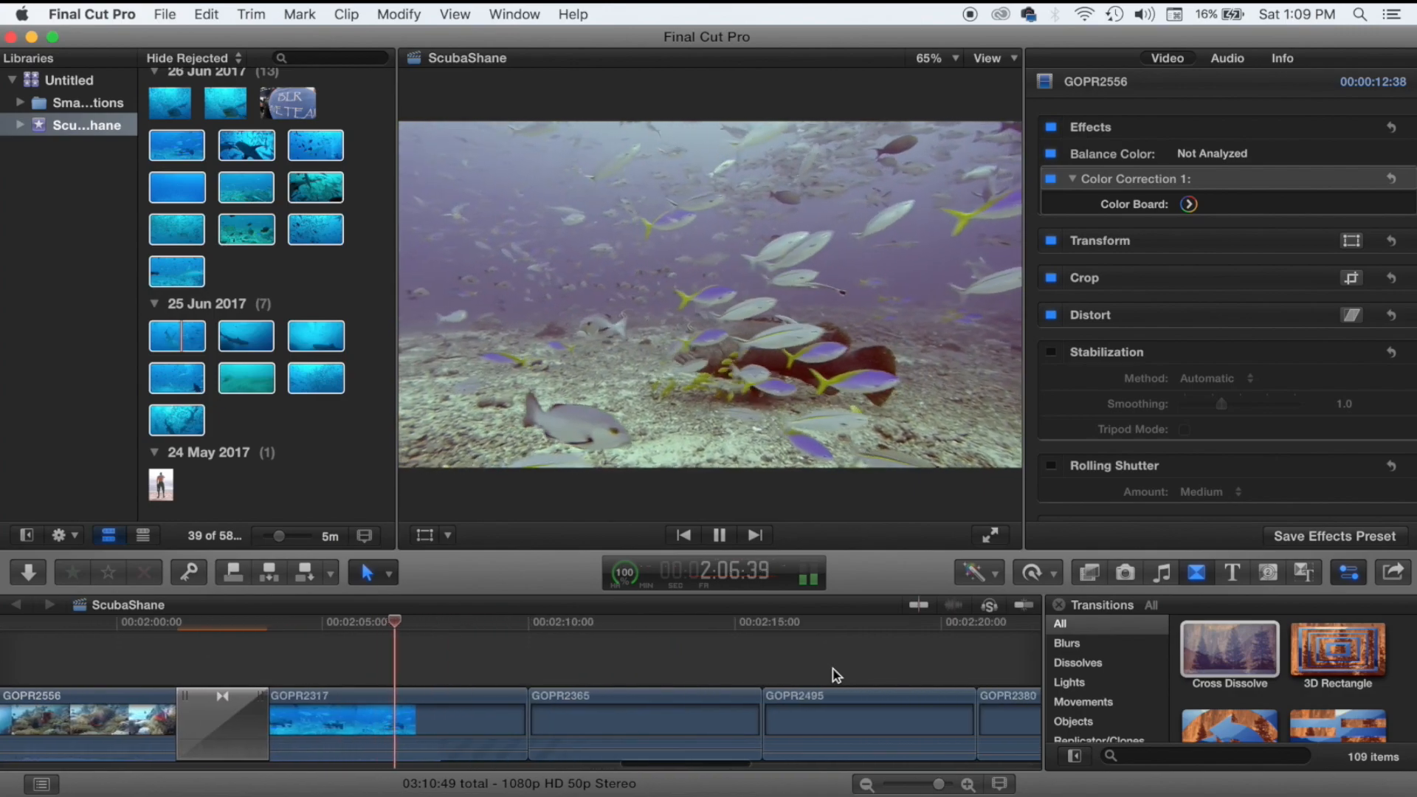
key(space)
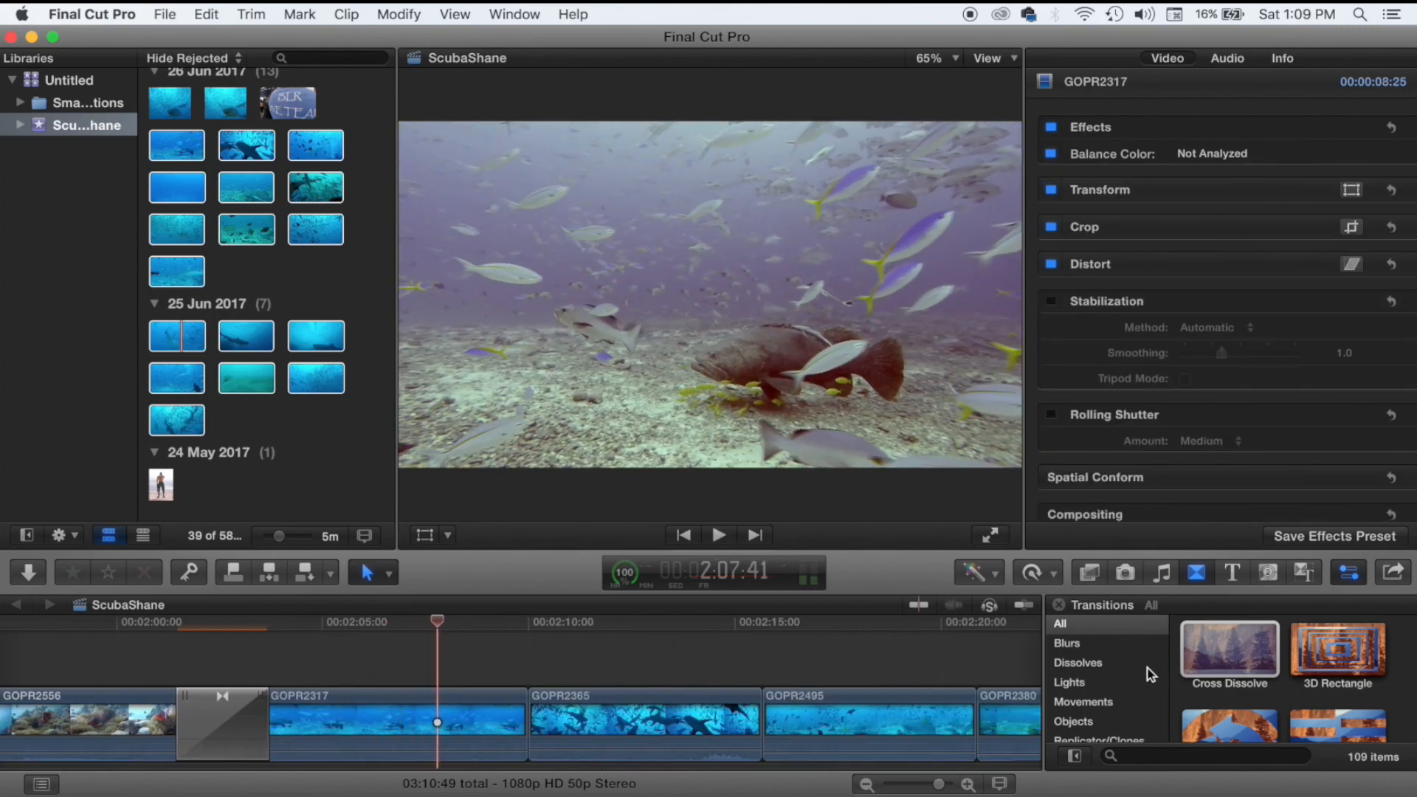
Add 3D Rectangle at GOPR2317/GOPR2365 and Chevron at GOPR2365/GOPR2495, accepting the overlap prompt.
click(1349, 656)
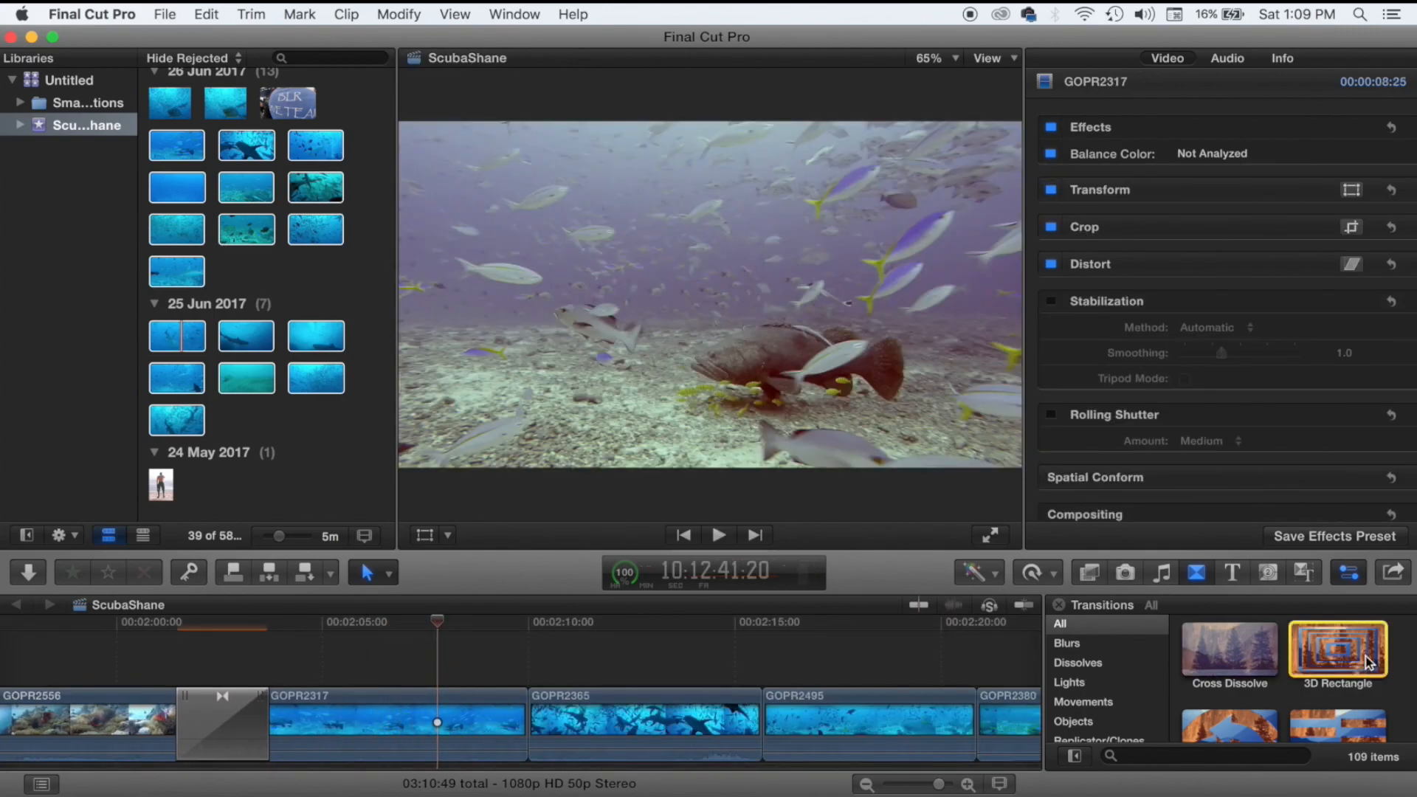
click(1371, 654)
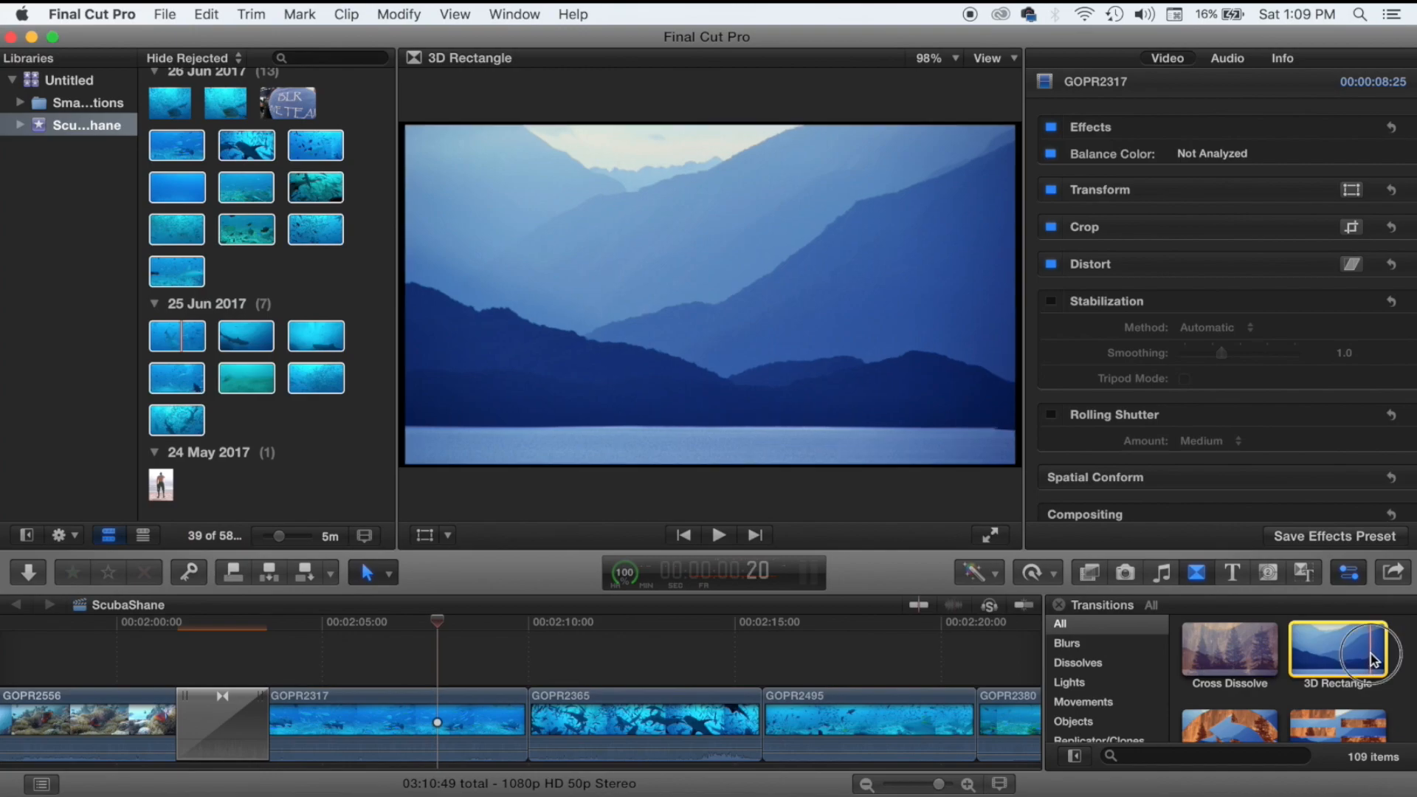
drag(1371, 659, 547, 717)
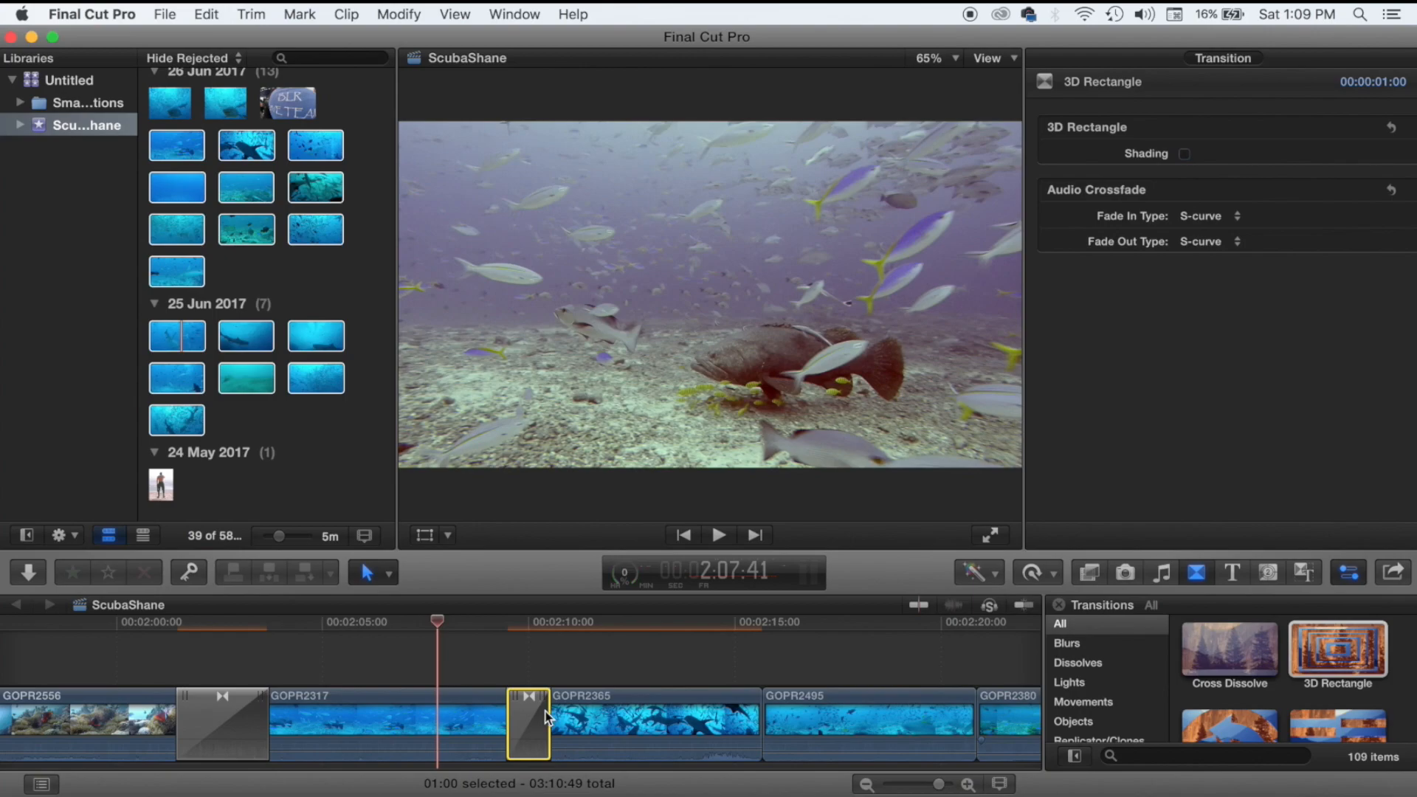
scroll(1265, 673, down, 5)
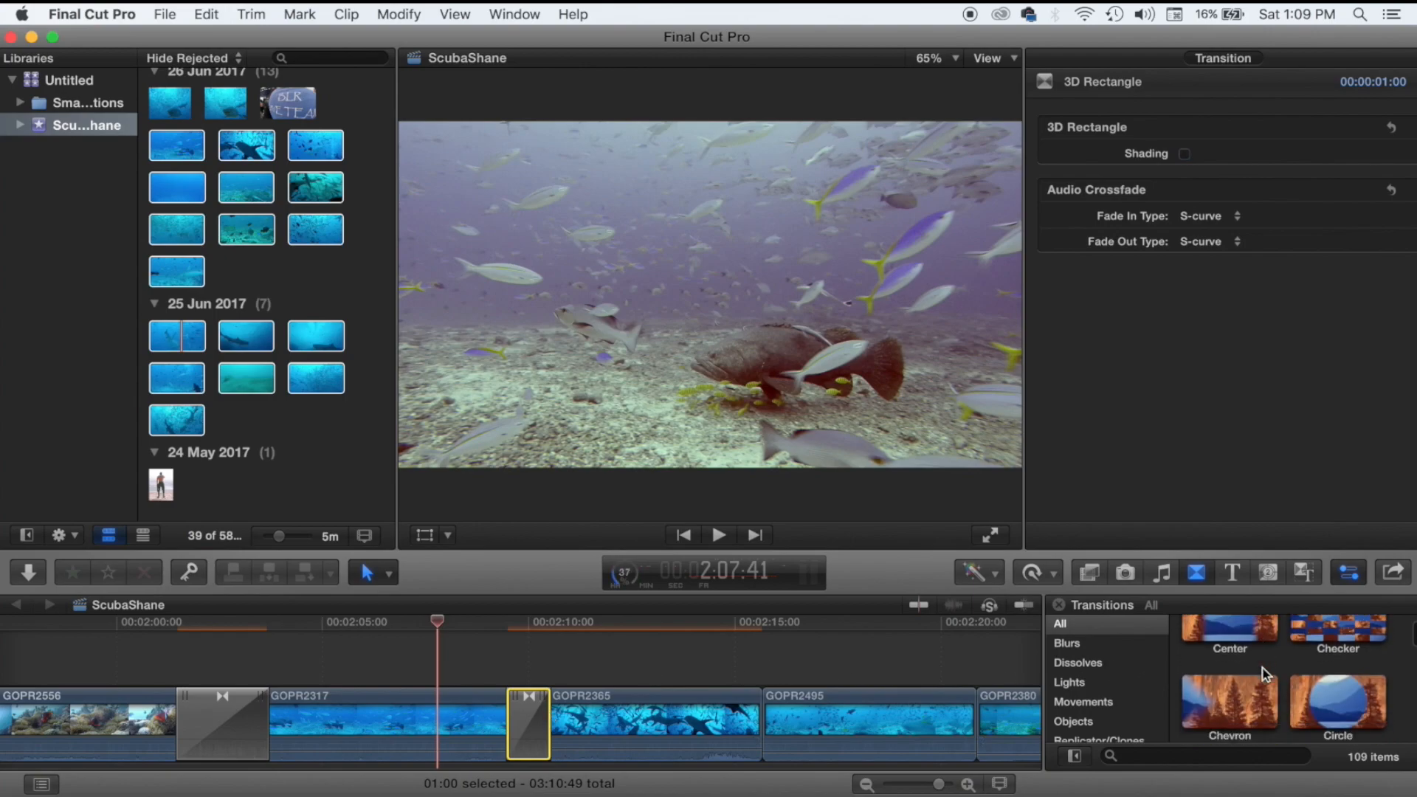
scroll(1265, 673, up, 2)
scroll(1265, 673, down, 2)
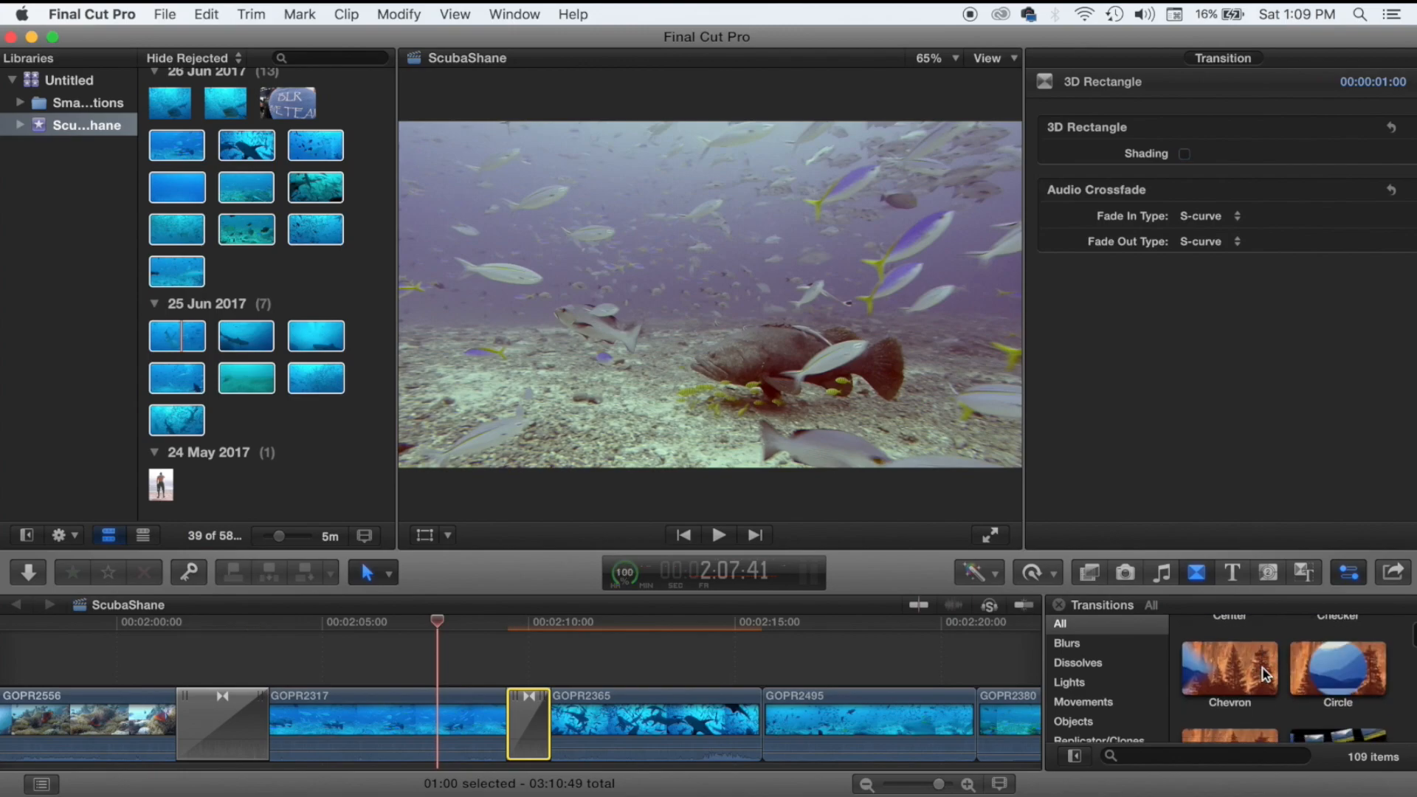
click(1351, 690)
drag(1194, 688, 768, 737)
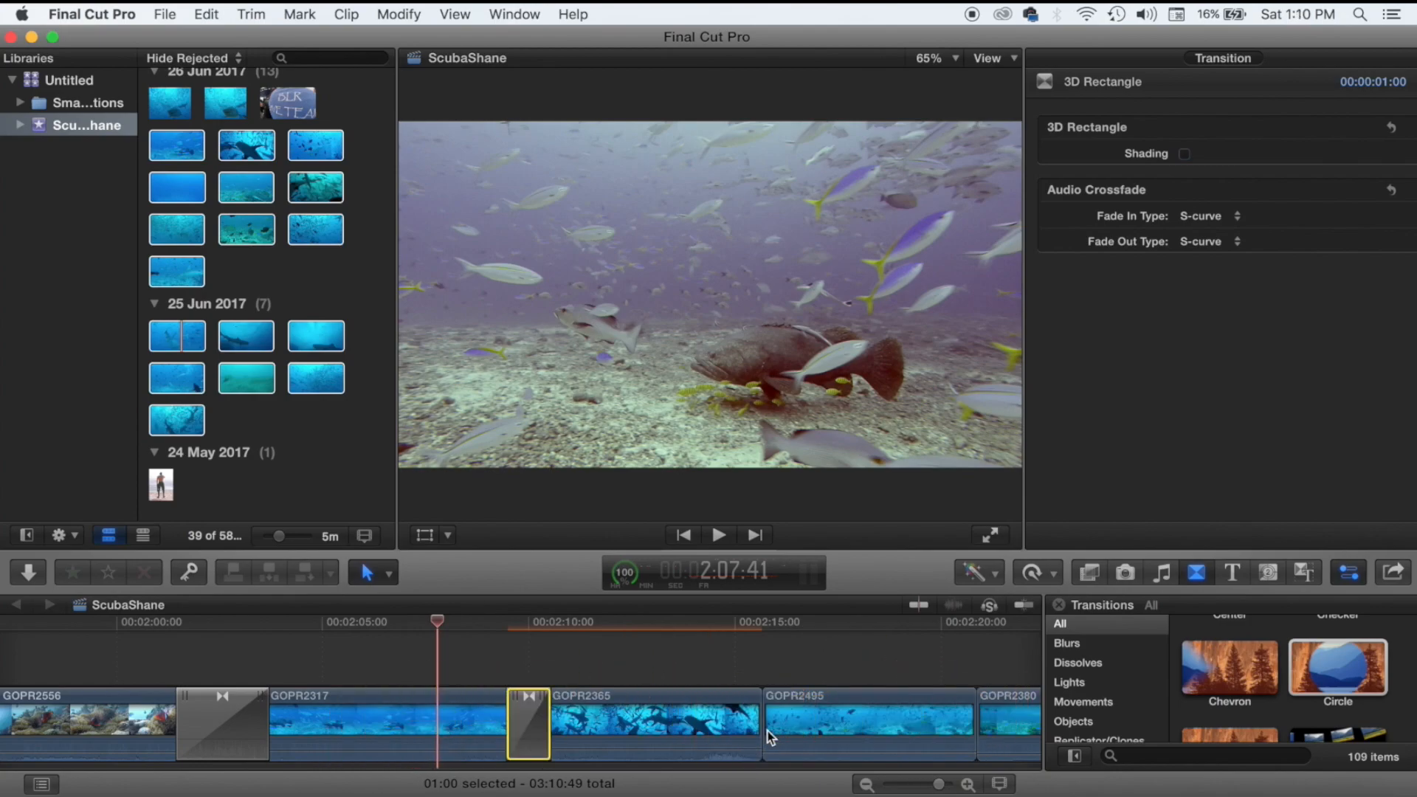
click(826, 329)
Add the Clock and Clothesline transitions at the next two edits.
scroll(922, 720, right, 3)
drag(1230, 669, 1014, 703)
scroll(1235, 717, down, 3)
scroll(1011, 698, right, 3)
scroll(960, 701, right, 3)
scroll(1210, 657, down, 3)
drag(1200, 648, 983, 697)
scroll(623, 703, left, 10)
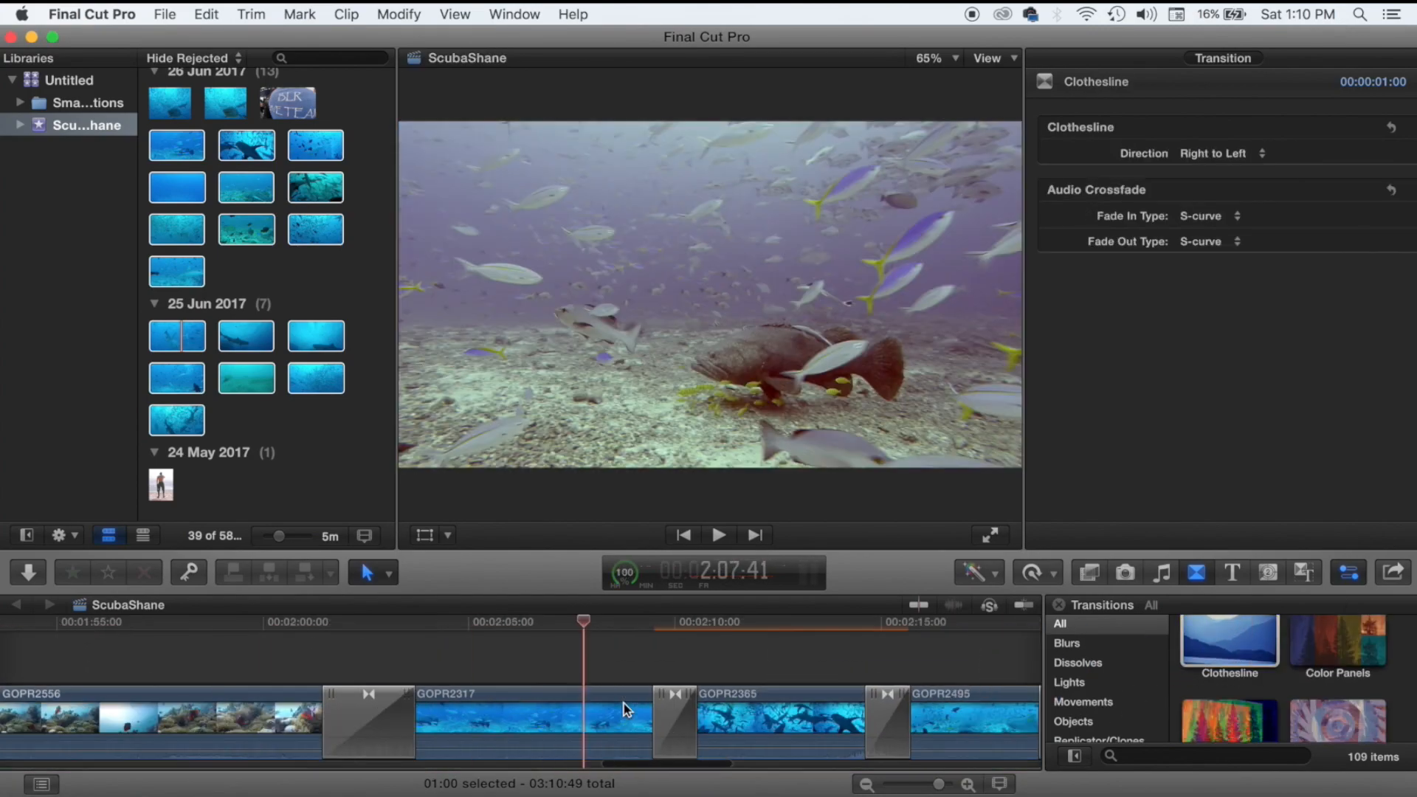
scroll(205, 689, left, 10)
Check rendering progress in the Background Tasks window.
click(626, 575)
click(10, 37)
scroll(782, 633, right, 10)
click(782, 633)
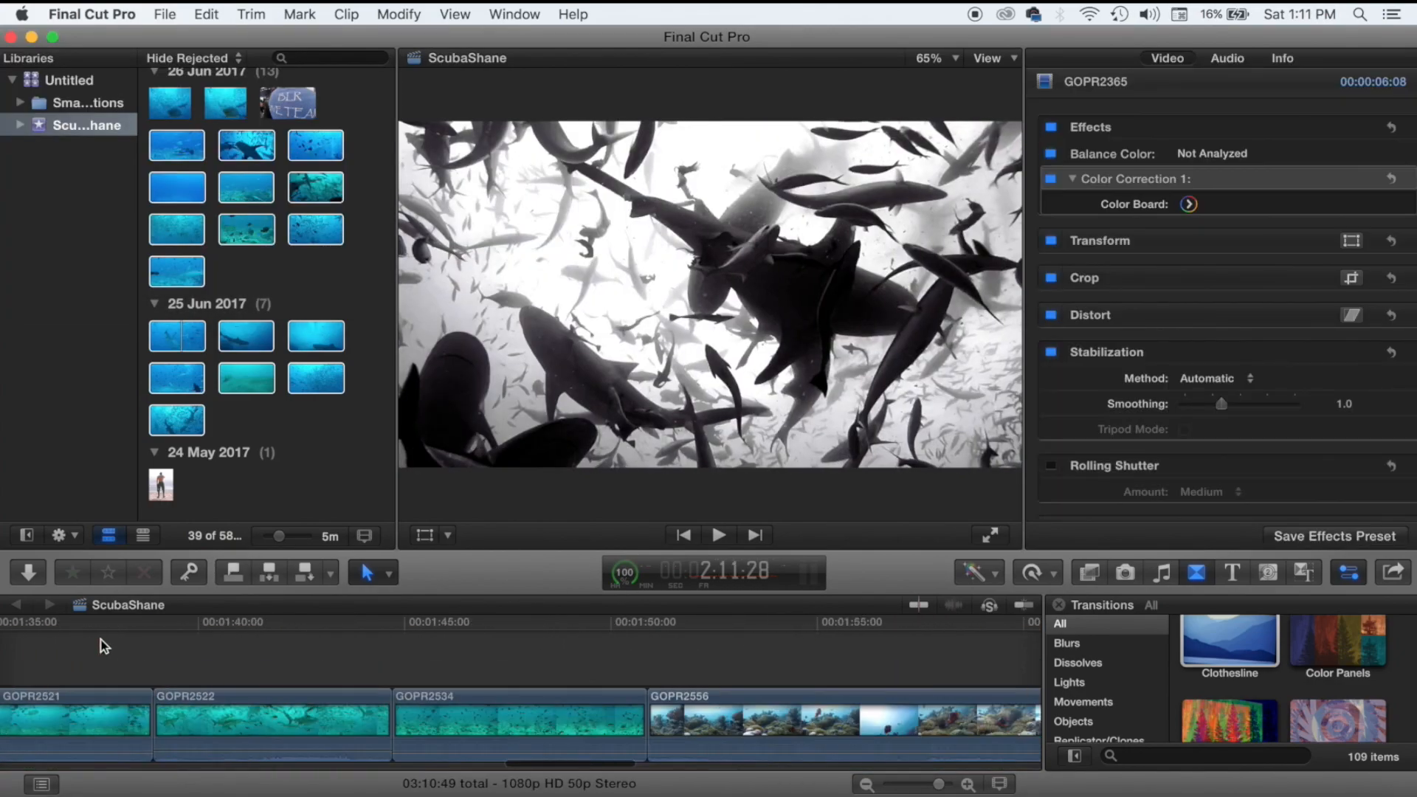
scroll(105, 646, right, 10)
click(630, 574)
Trim the Sidney music track's end to finish with the last video clip.
click(359, 654)
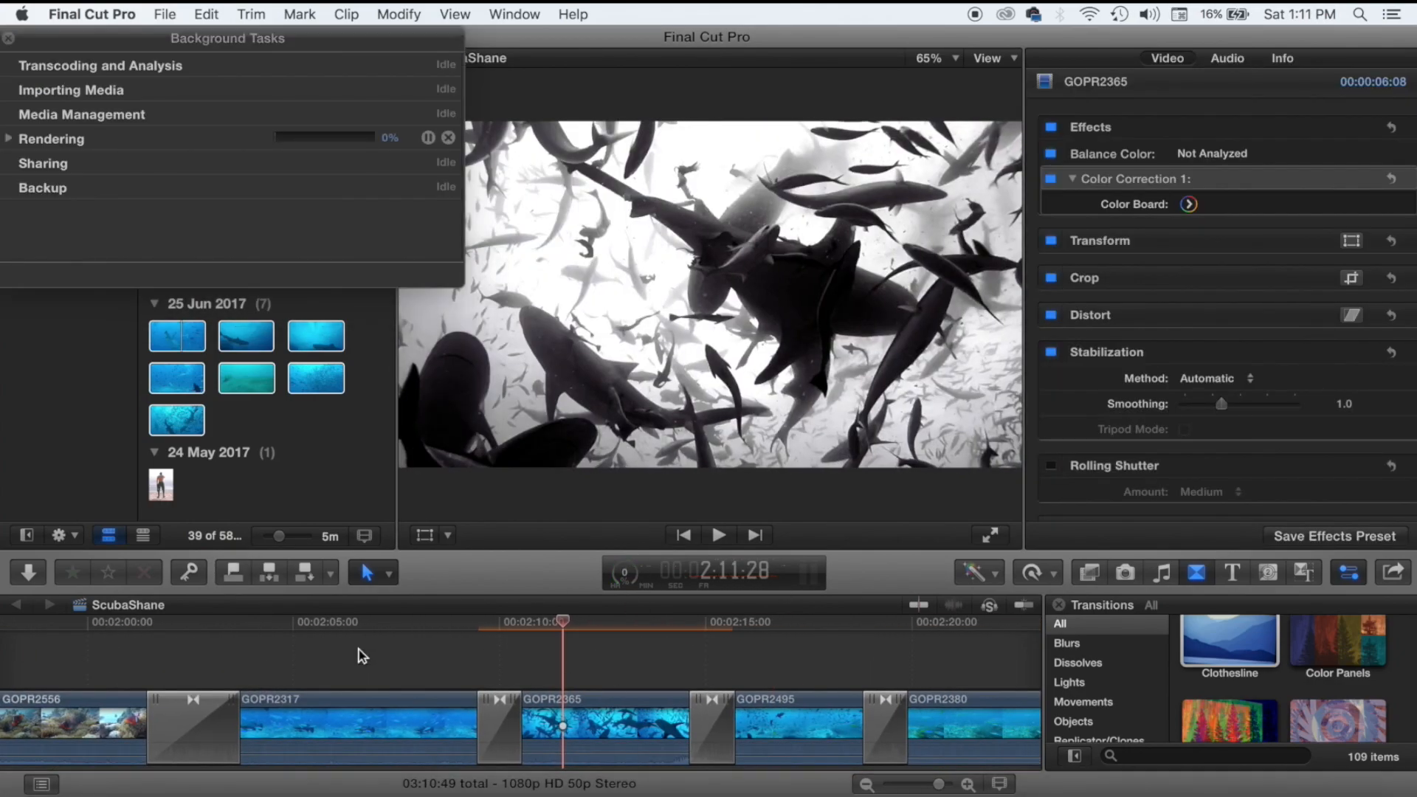
scroll(365, 654, left, 10)
click(116, 630)
scroll(116, 630, left, 7)
scroll(117, 630, left, 2)
key(super+minus)
key(super+minus)
key(super+minus)
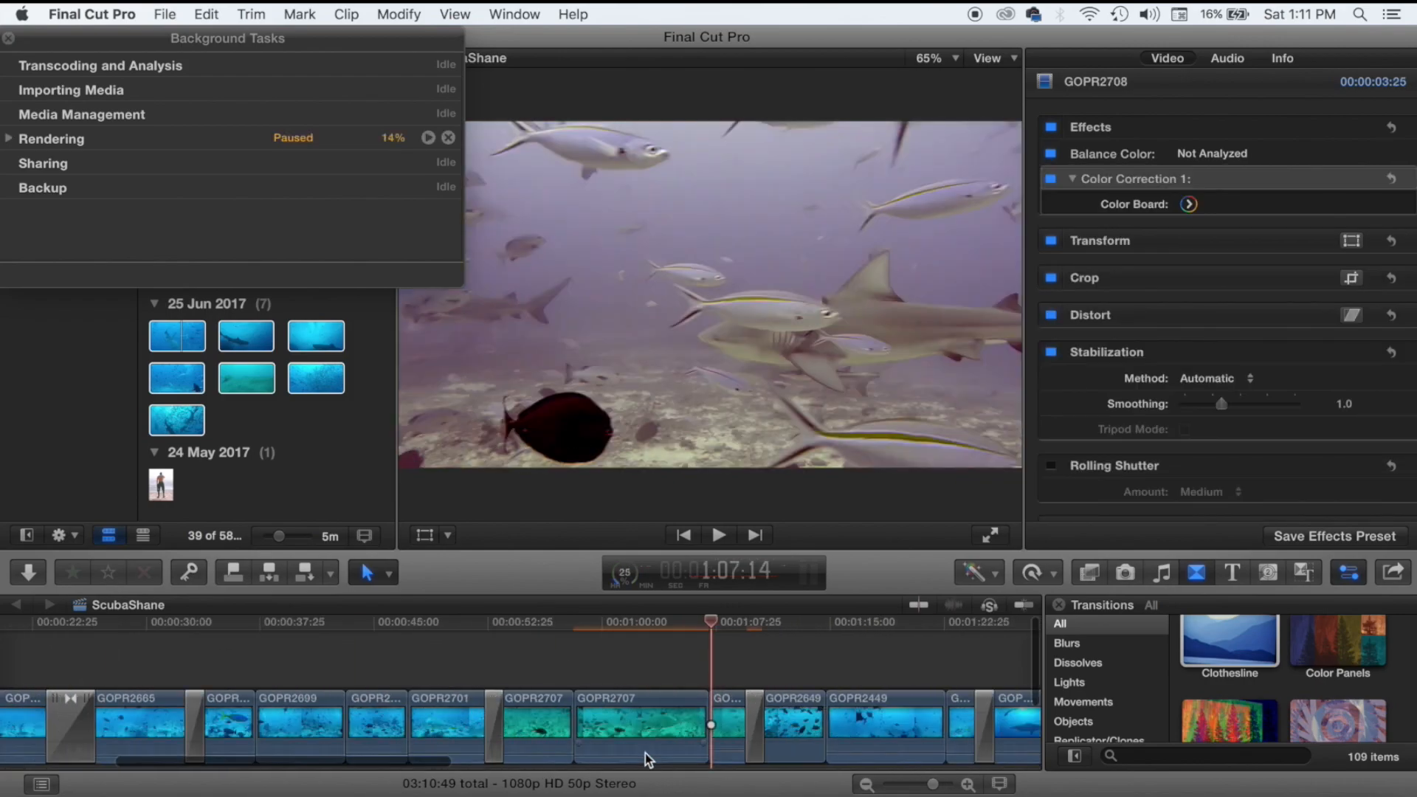
scroll(254, 676, down, 4)
key(super+equal)
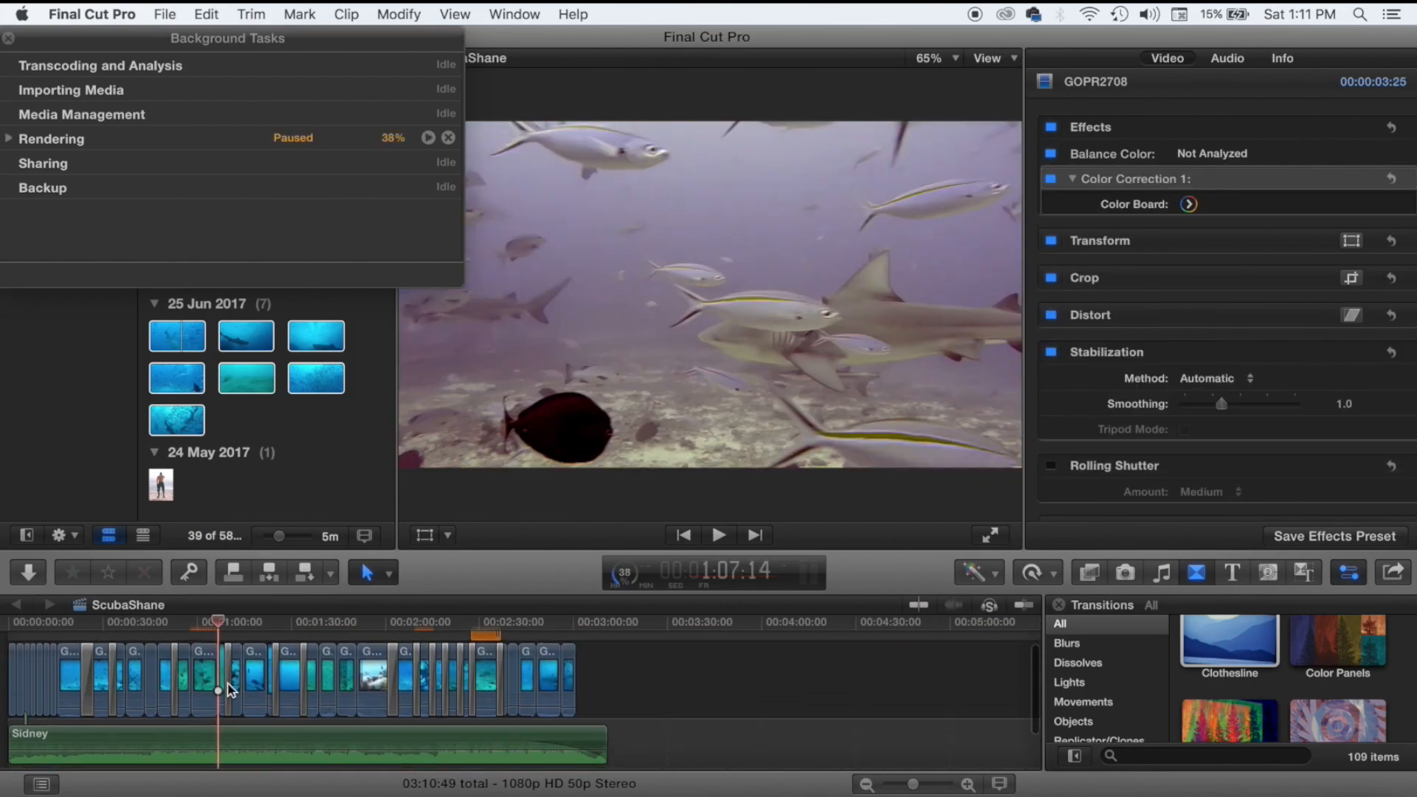
drag(601, 731, 571, 744)
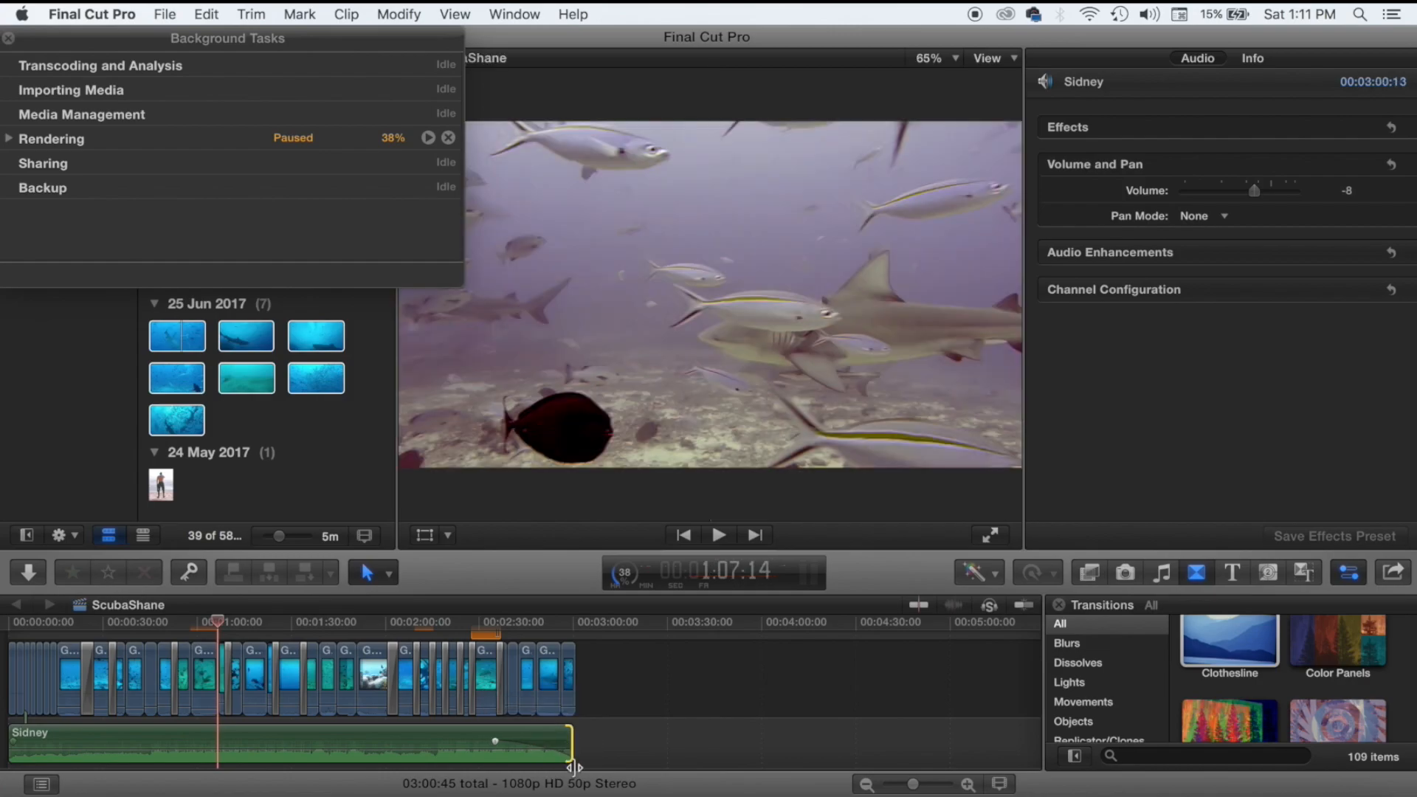
Play the project from about 00:00:58 to review the result.
scroll(404, 734, up, 2)
scroll(405, 734, left, 3)
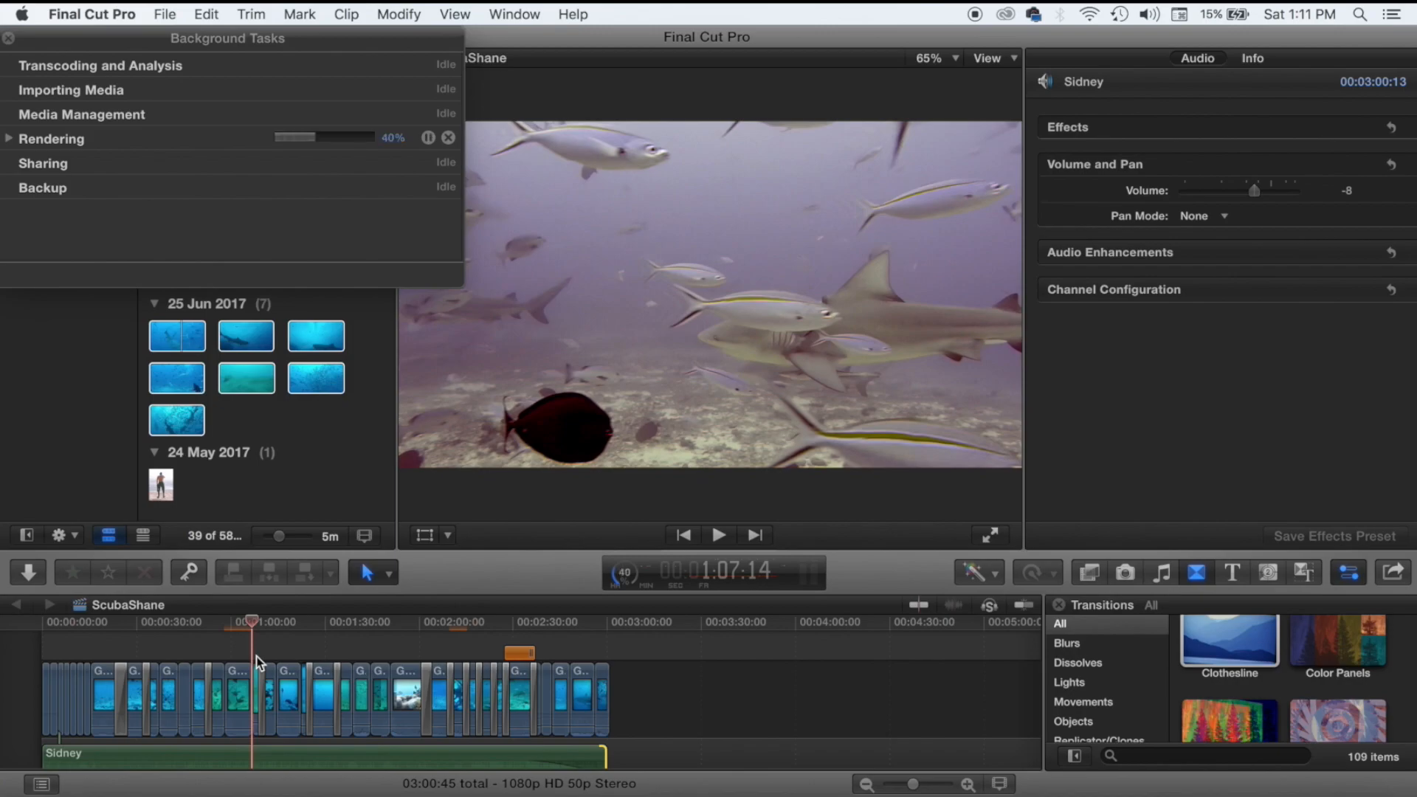
click(230, 692)
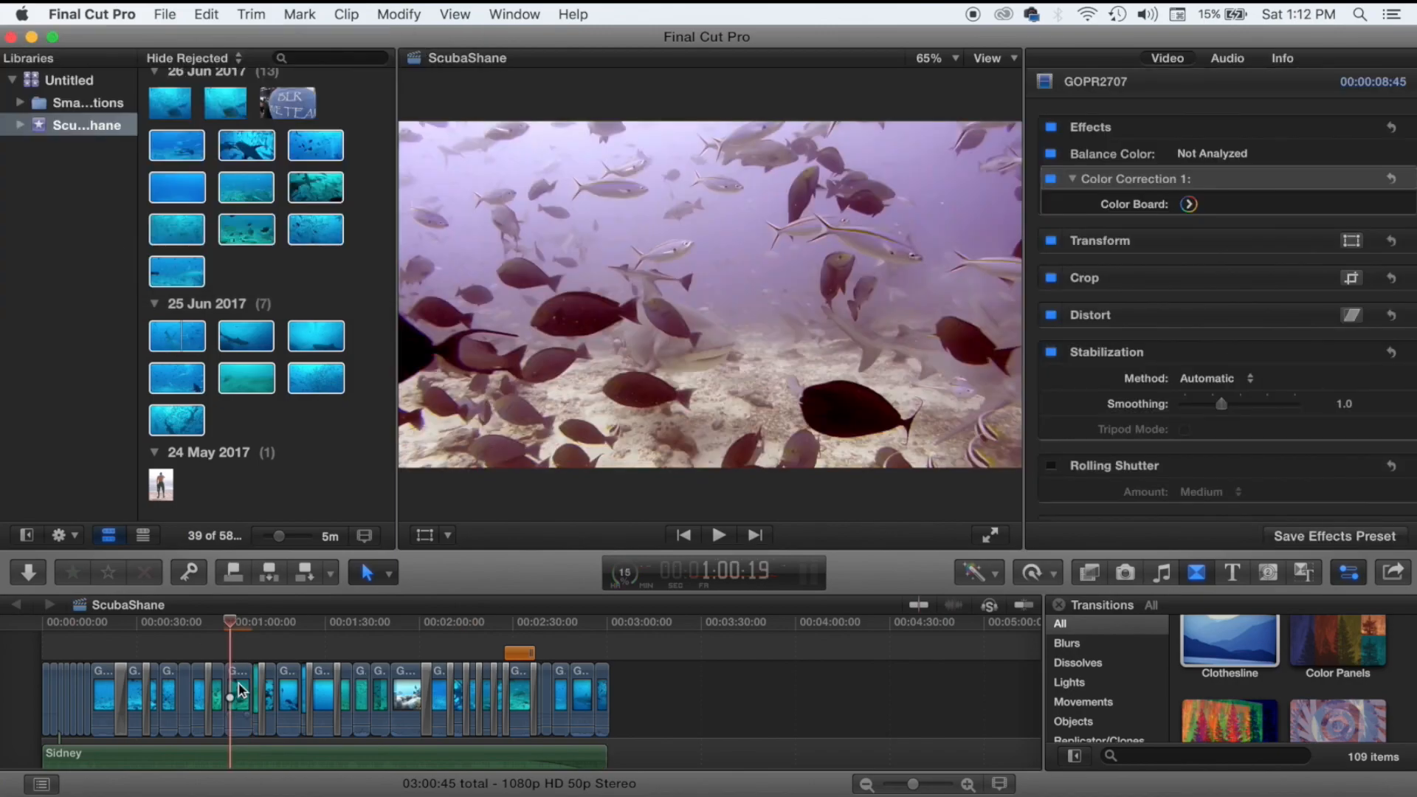
key(space)
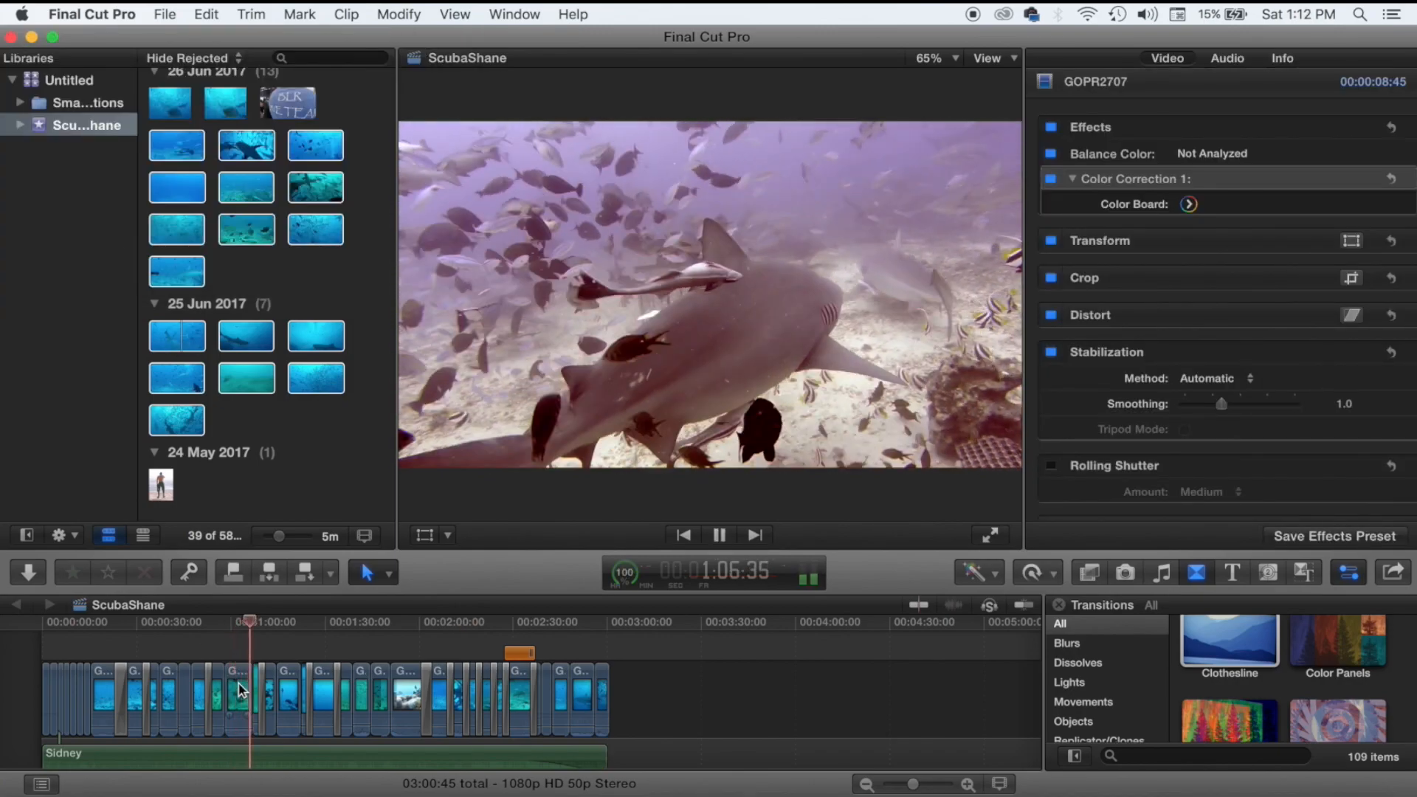
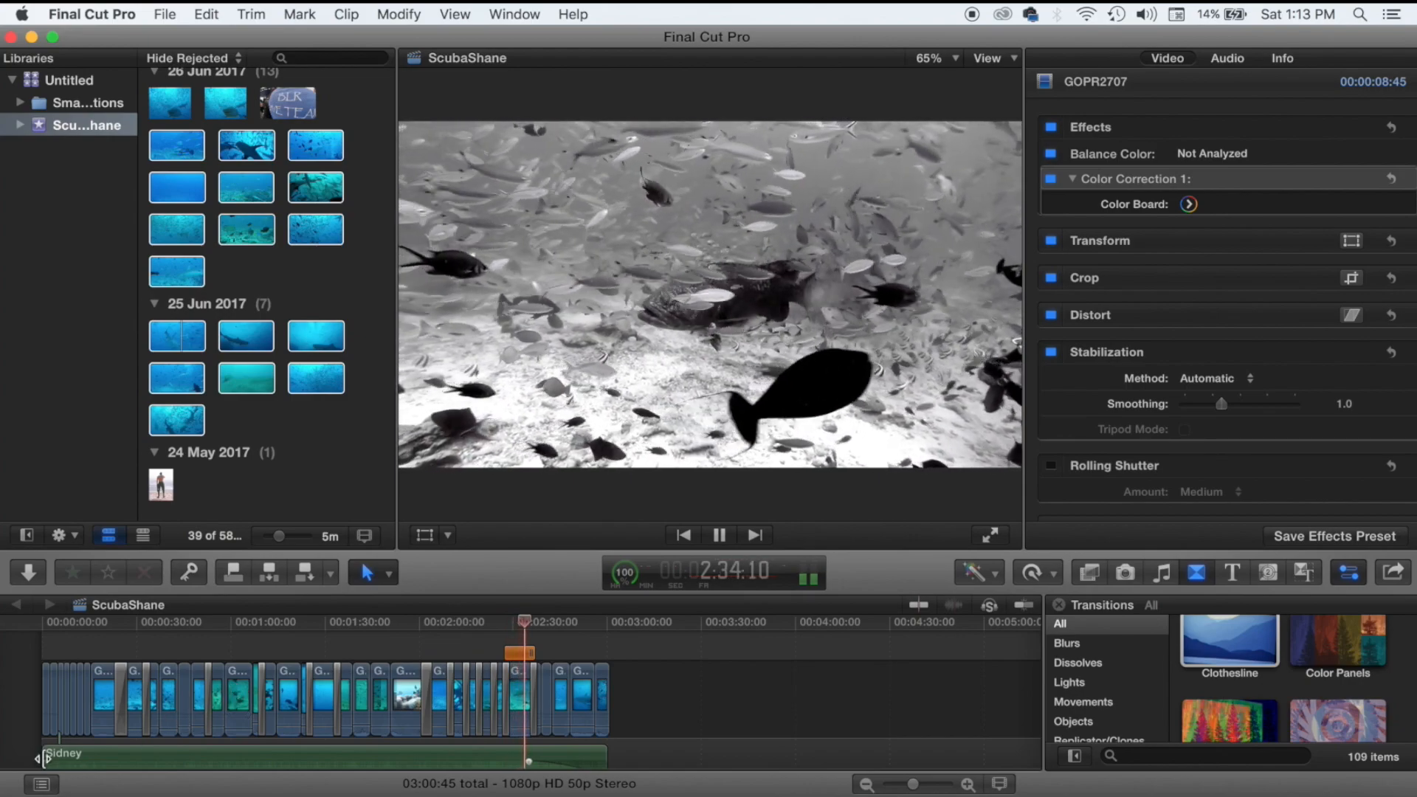
Delete the Clothesline and Clock transitions around GOPR2390 and the GOPR2380/GOPR2381 transition.
key(super+equal)
key(super+equal)
key(super+equal)
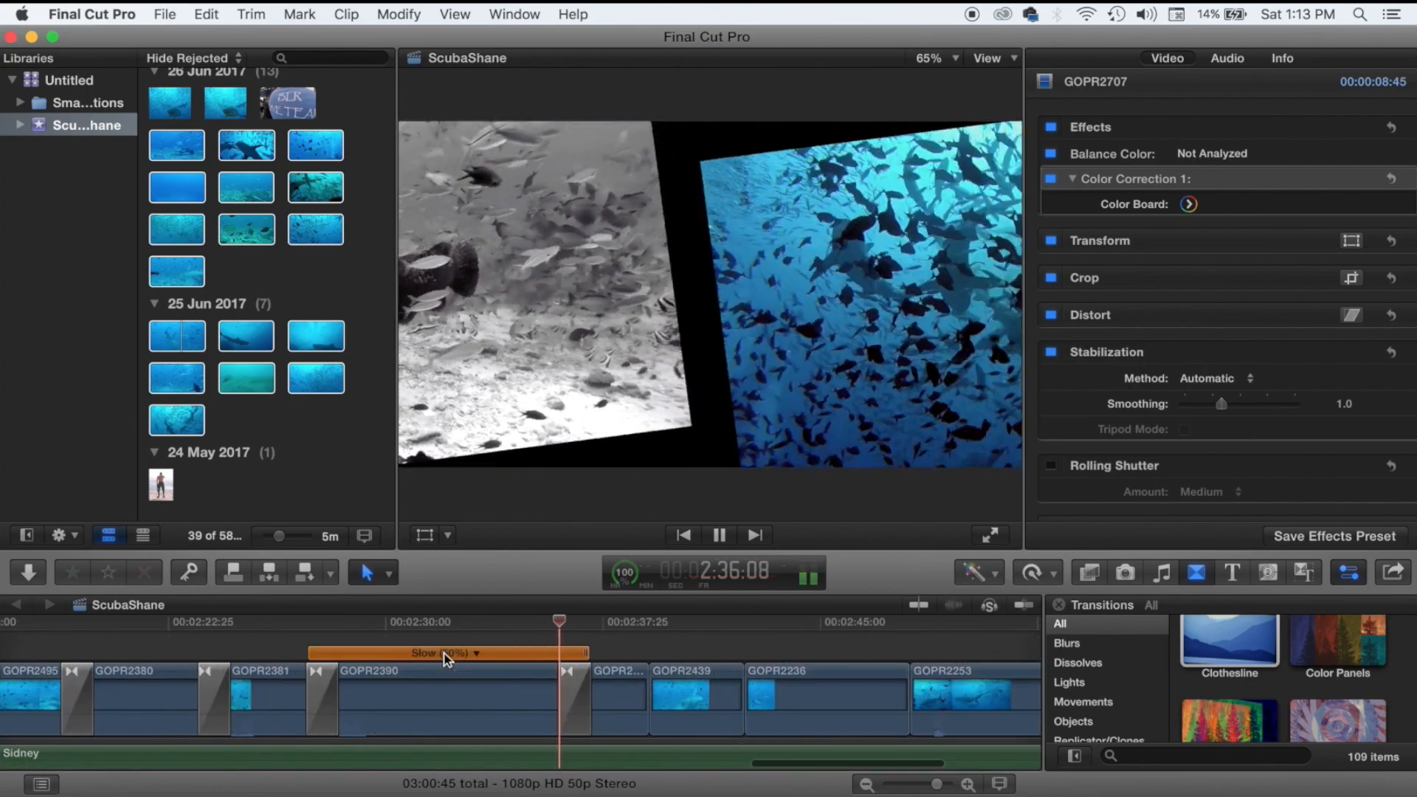
key(space)
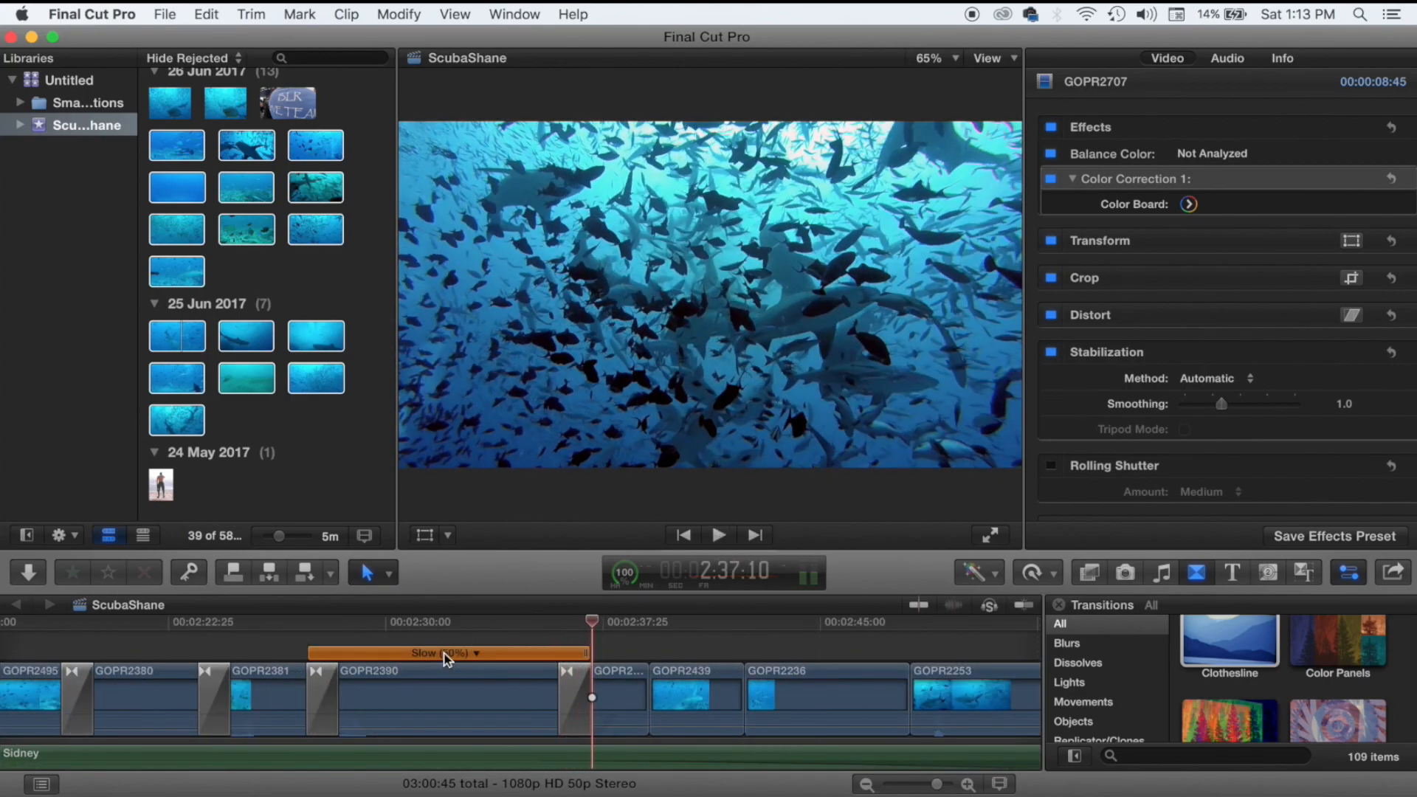
click(570, 694)
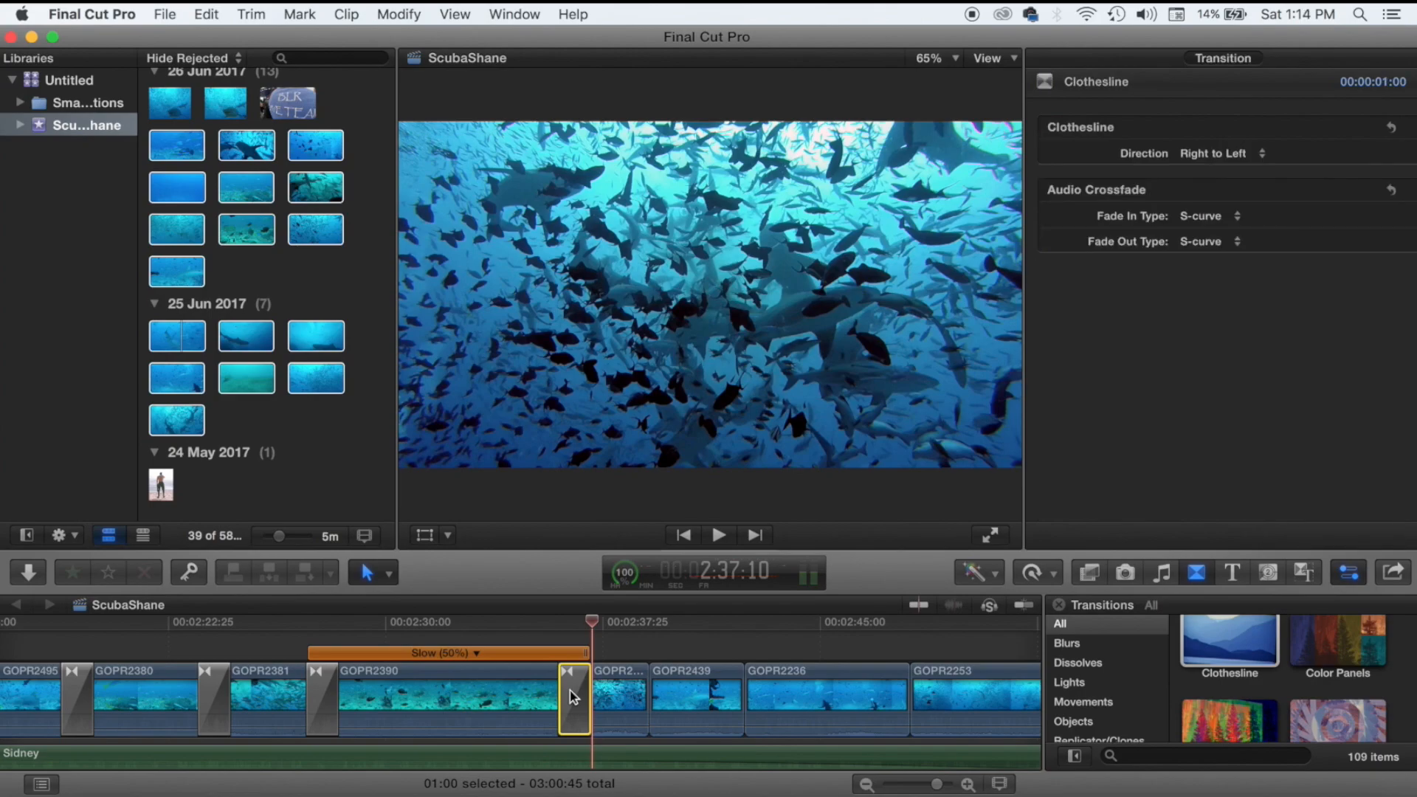
key(Delete)
click(322, 698)
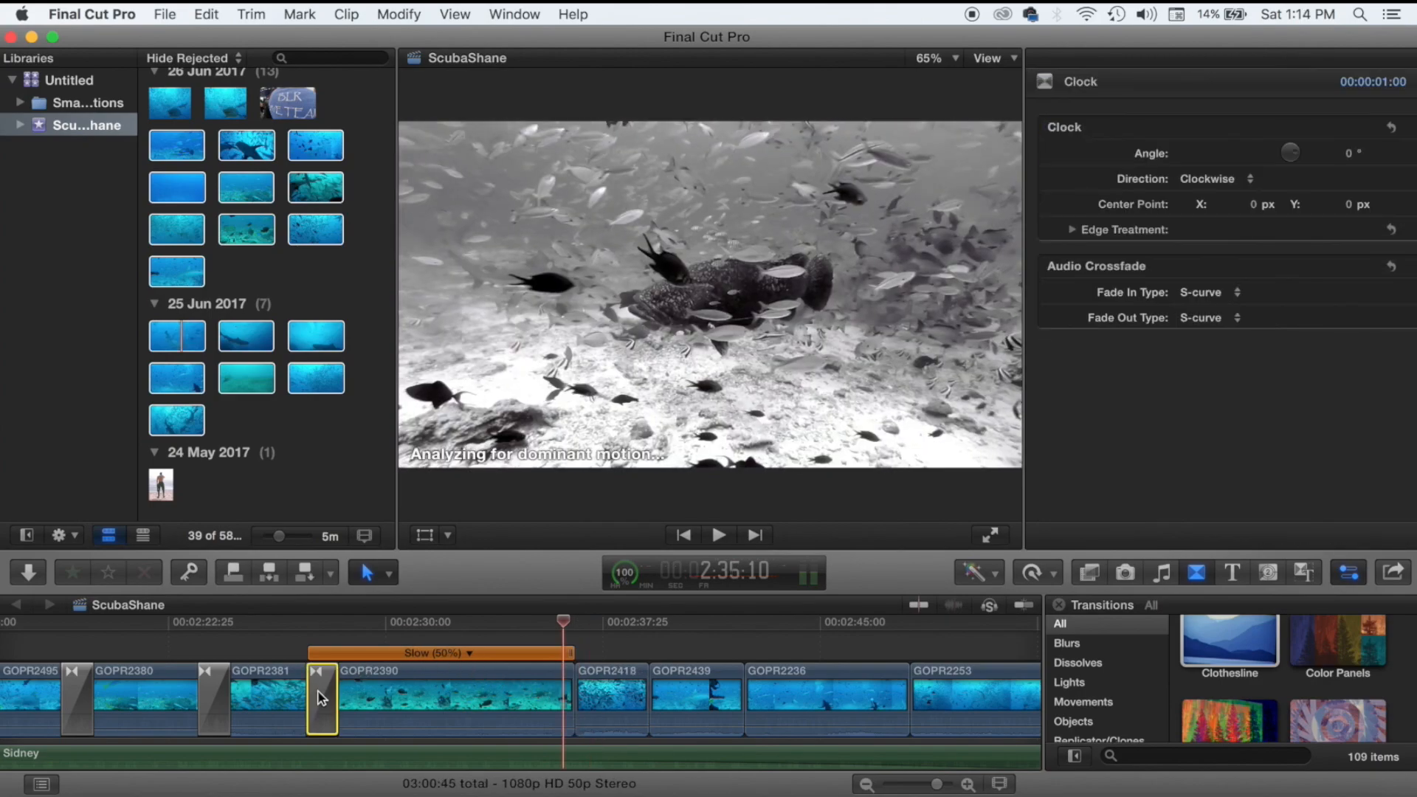
key(Delete)
click(214, 698)
key(Delete)
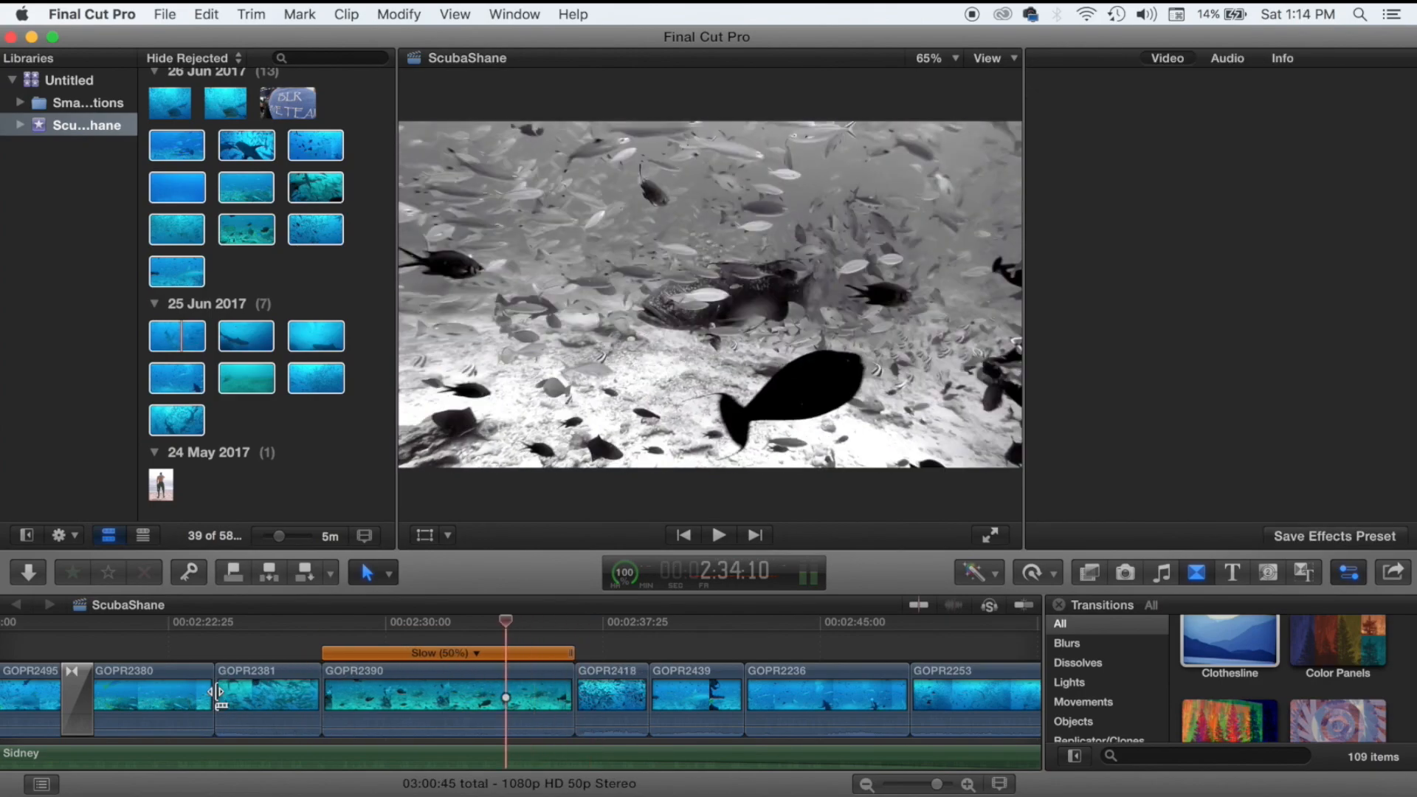
Delete the Circle, GOPR2365/GOPR2495 and 3D Rectangle transitions further back in the timeline.
scroll(216, 694, left, 3)
click(296, 711)
key(Delete)
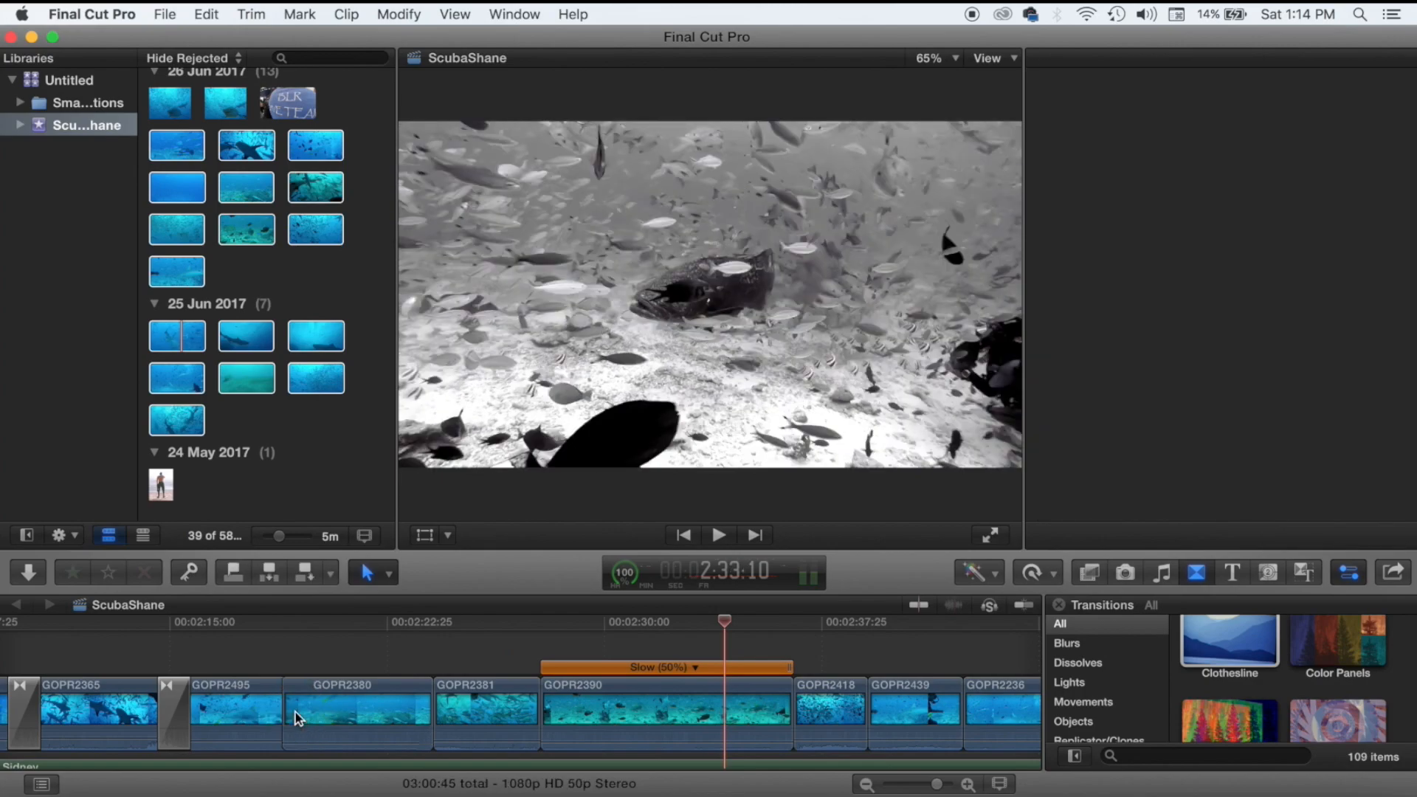
scroll(299, 714, left, 2)
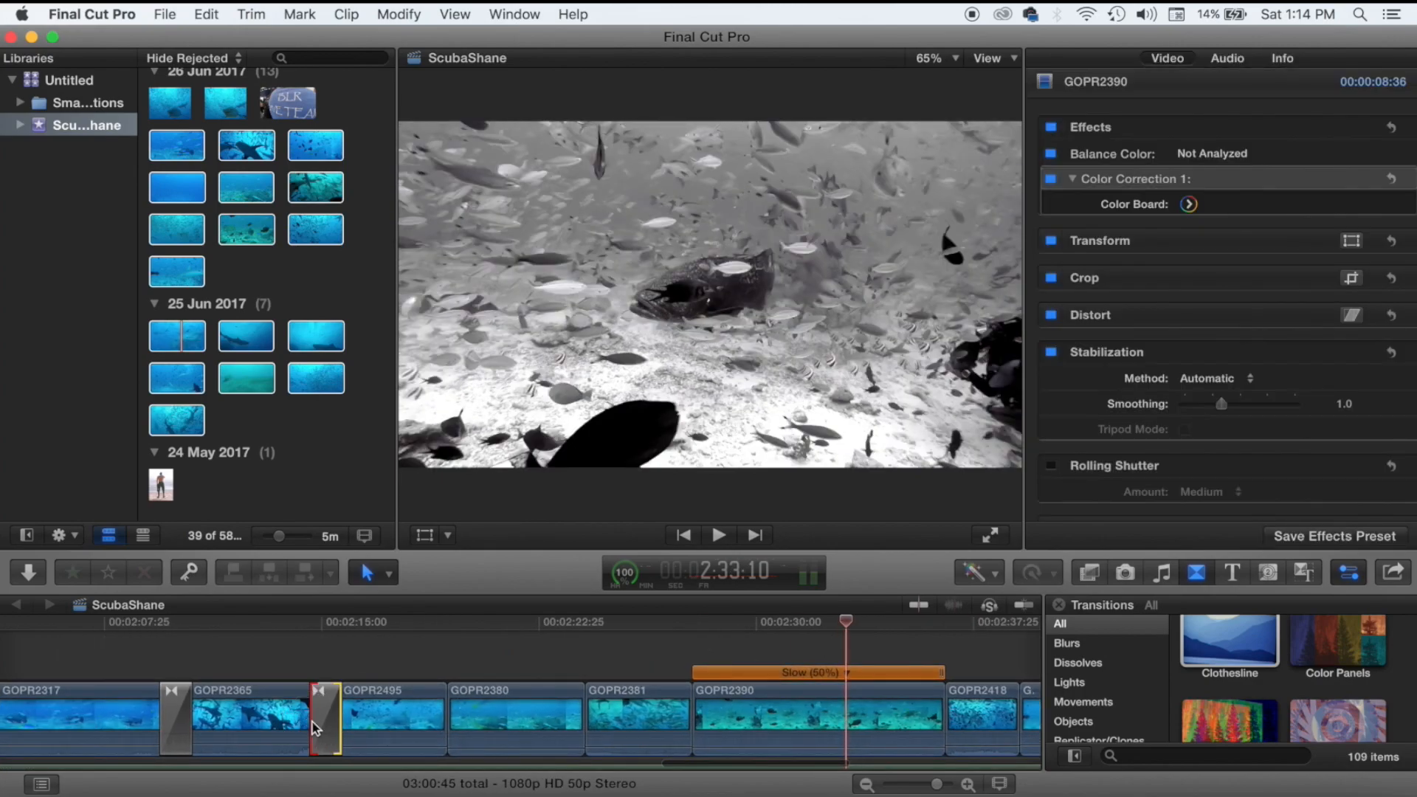
click(327, 722)
key(Delete)
click(176, 714)
key(Delete)
Play back from GOPR2317 to review the cuts without those transitions.
scroll(185, 715, left, 4)
scroll(185, 714, left, 2)
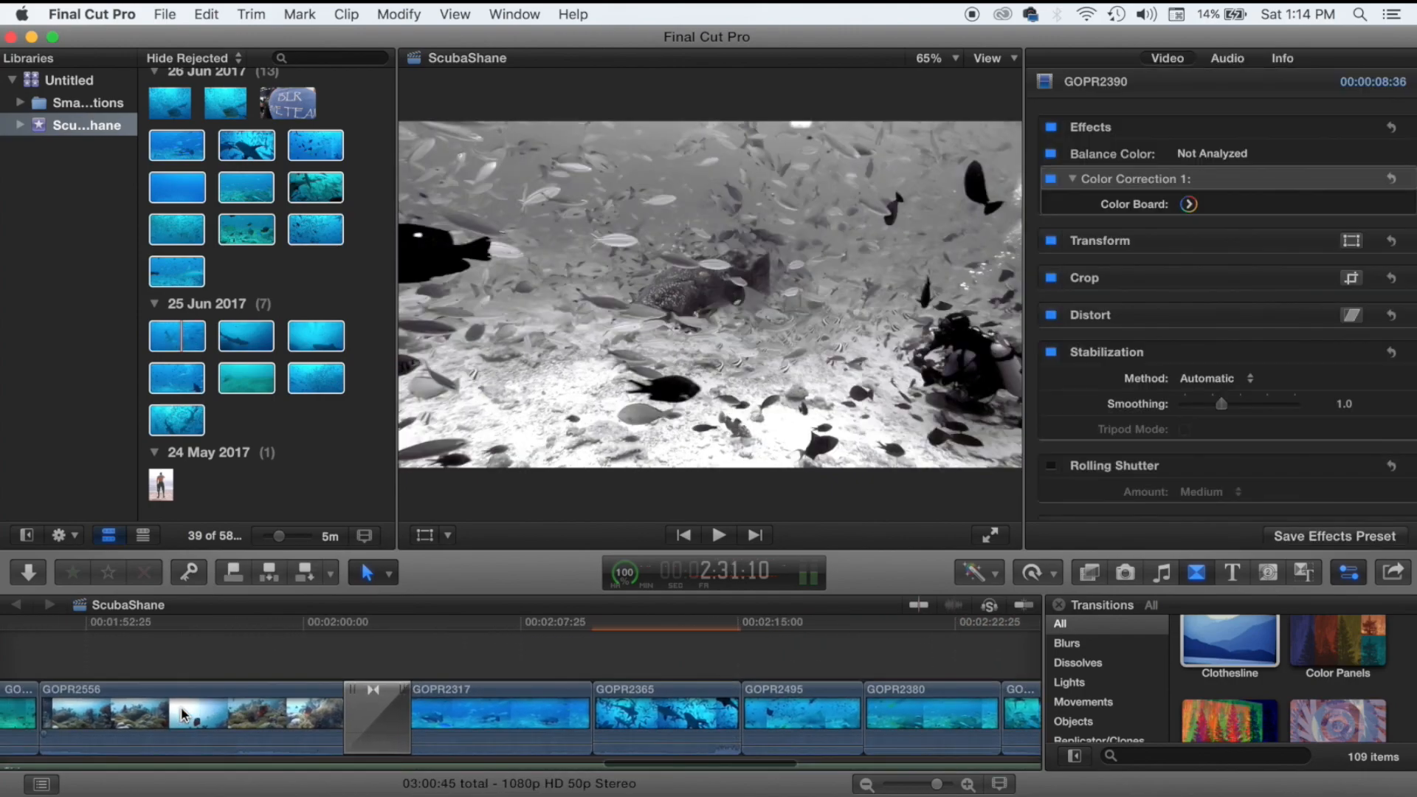
click(361, 631)
click(543, 642)
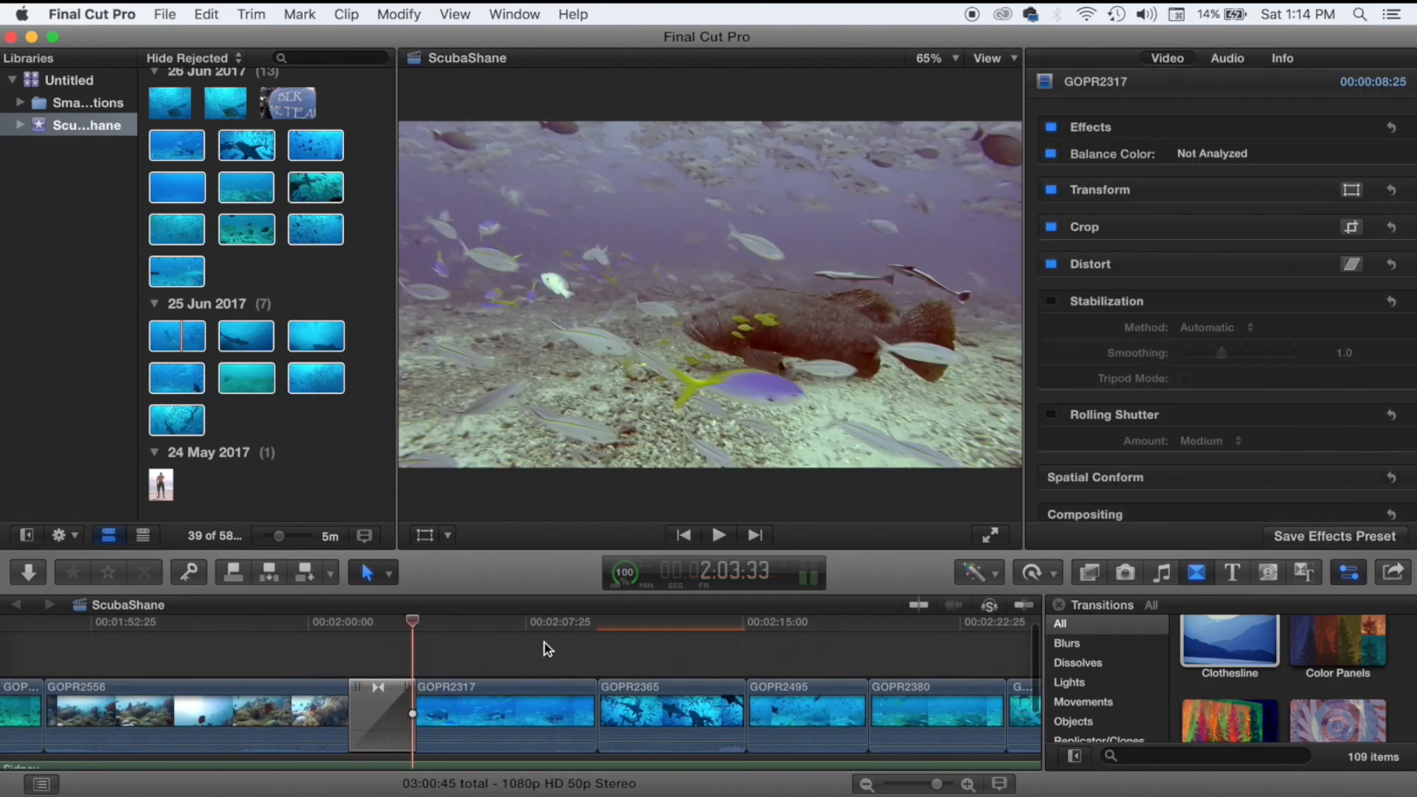
scroll(543, 642, right, 3)
key(space)
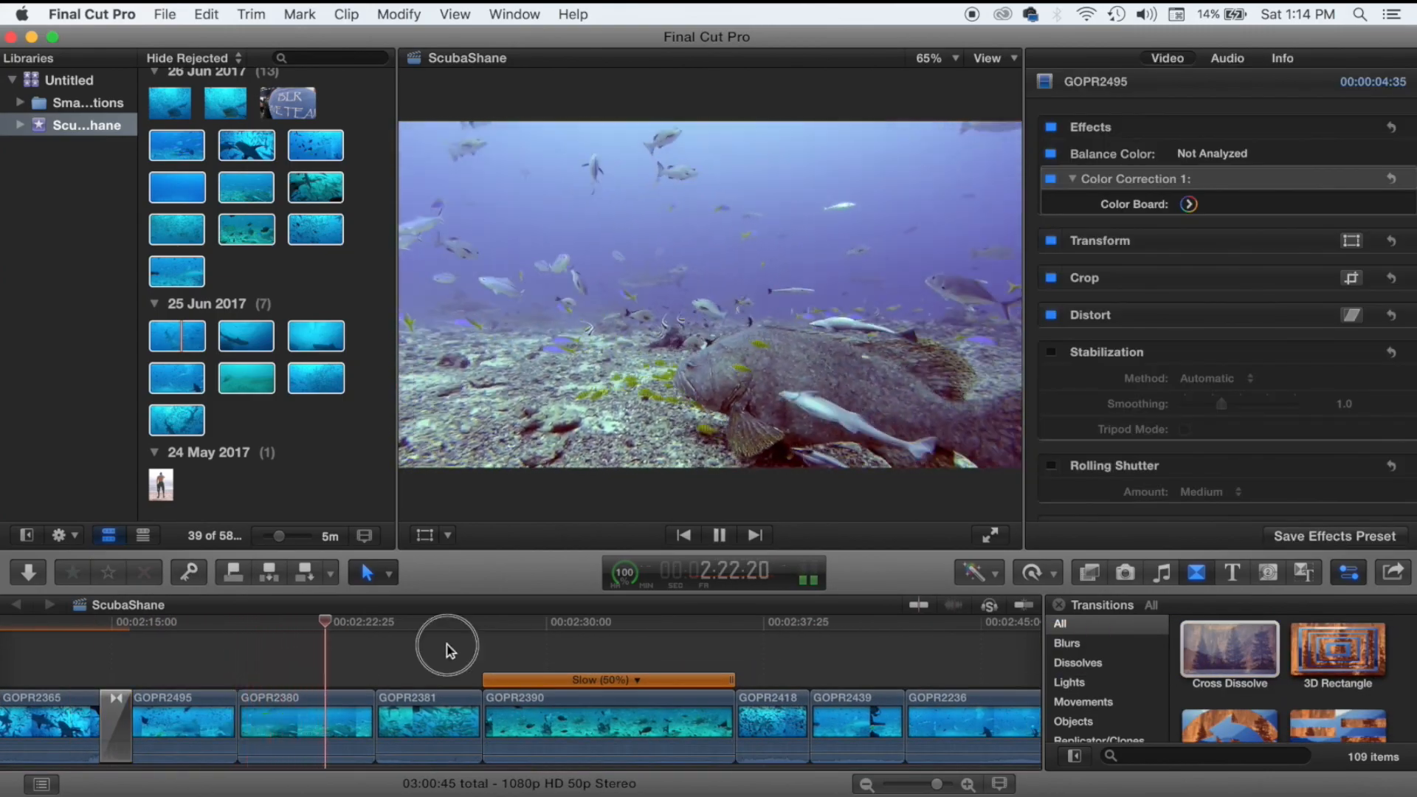
Add a transition at the edit before GOPR2390.
click(447, 644)
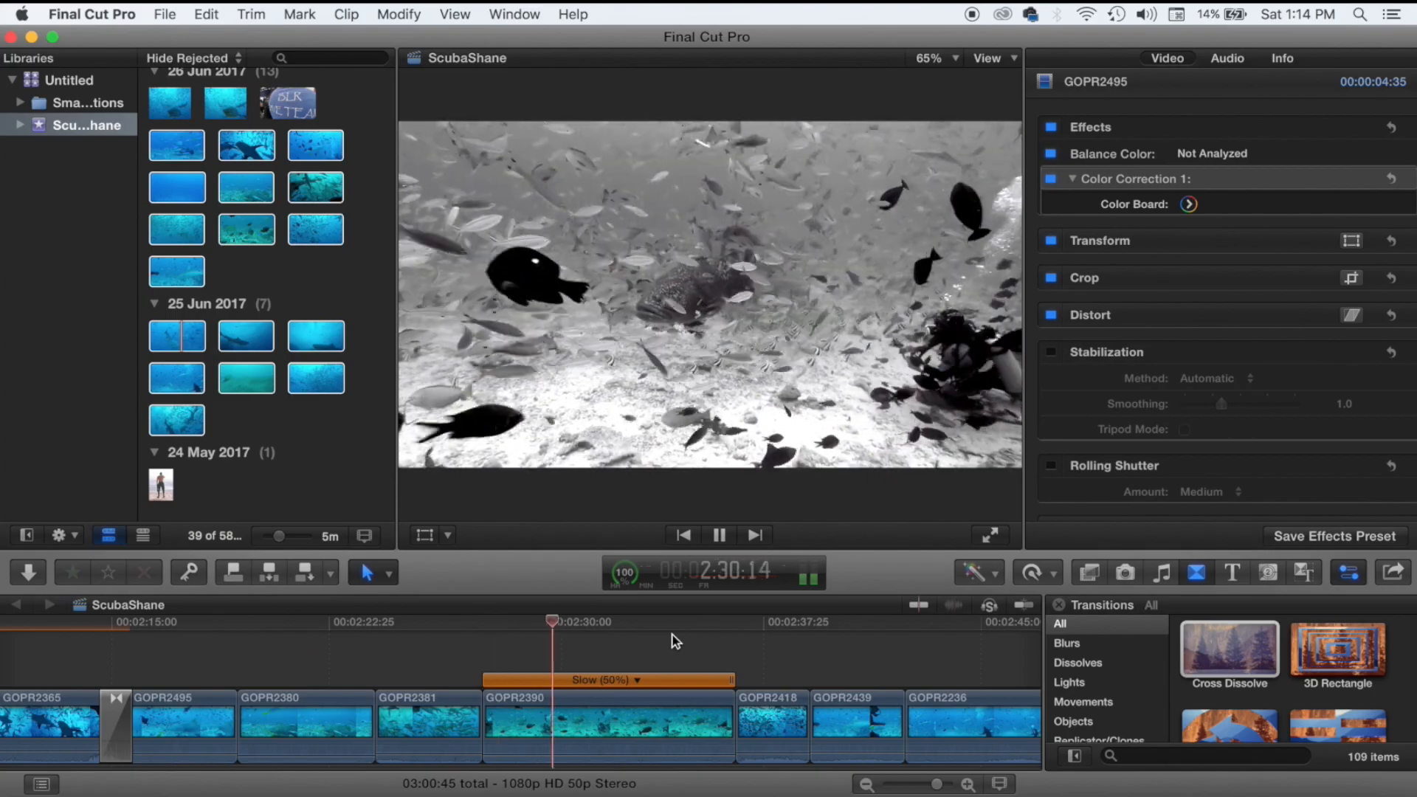
key(space)
drag(1221, 649, 484, 722)
Darken GOPR2418's shadows and brighten its highlights with the Color Board exposure pucks.
click(772, 722)
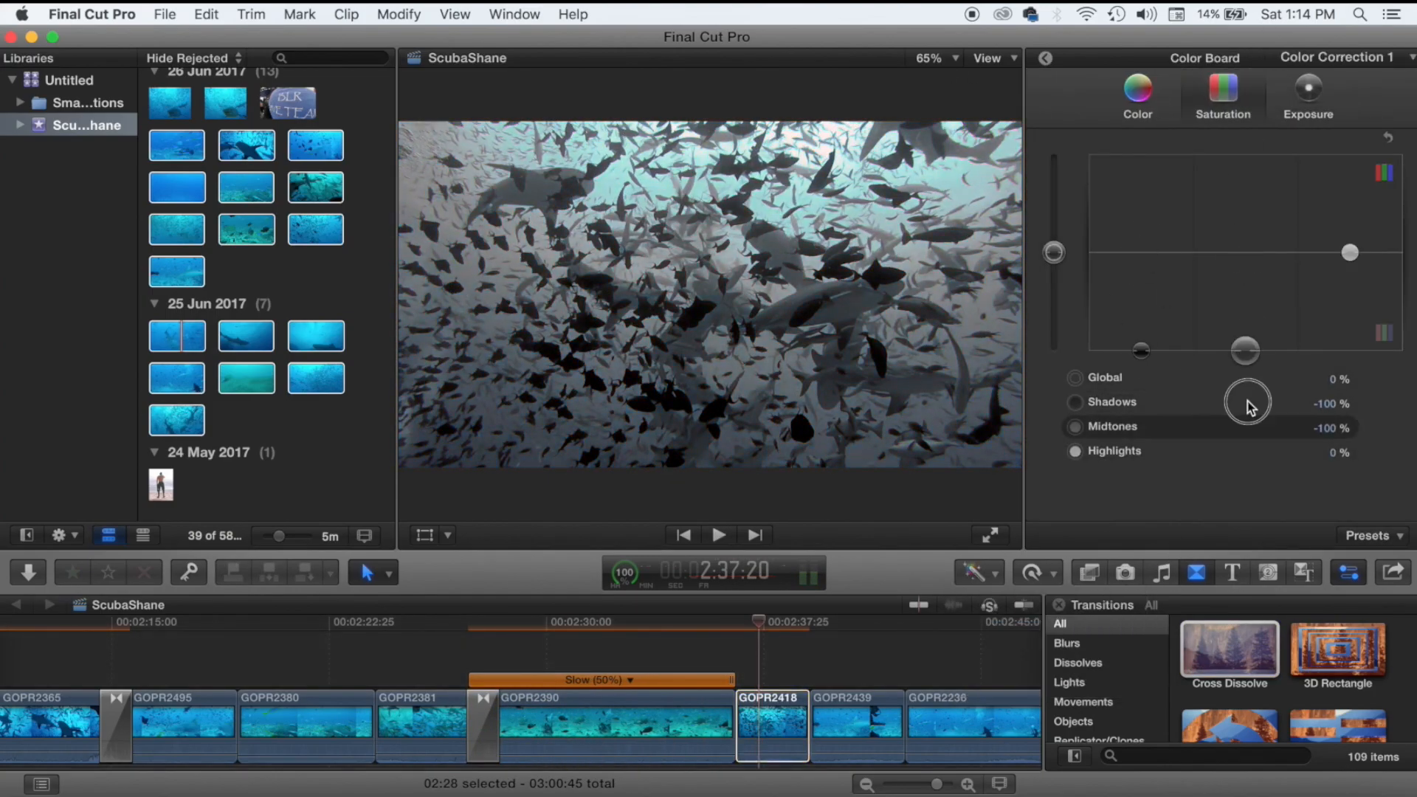
drag(1141, 252, 1138, 276)
drag(1349, 252, 1353, 209)
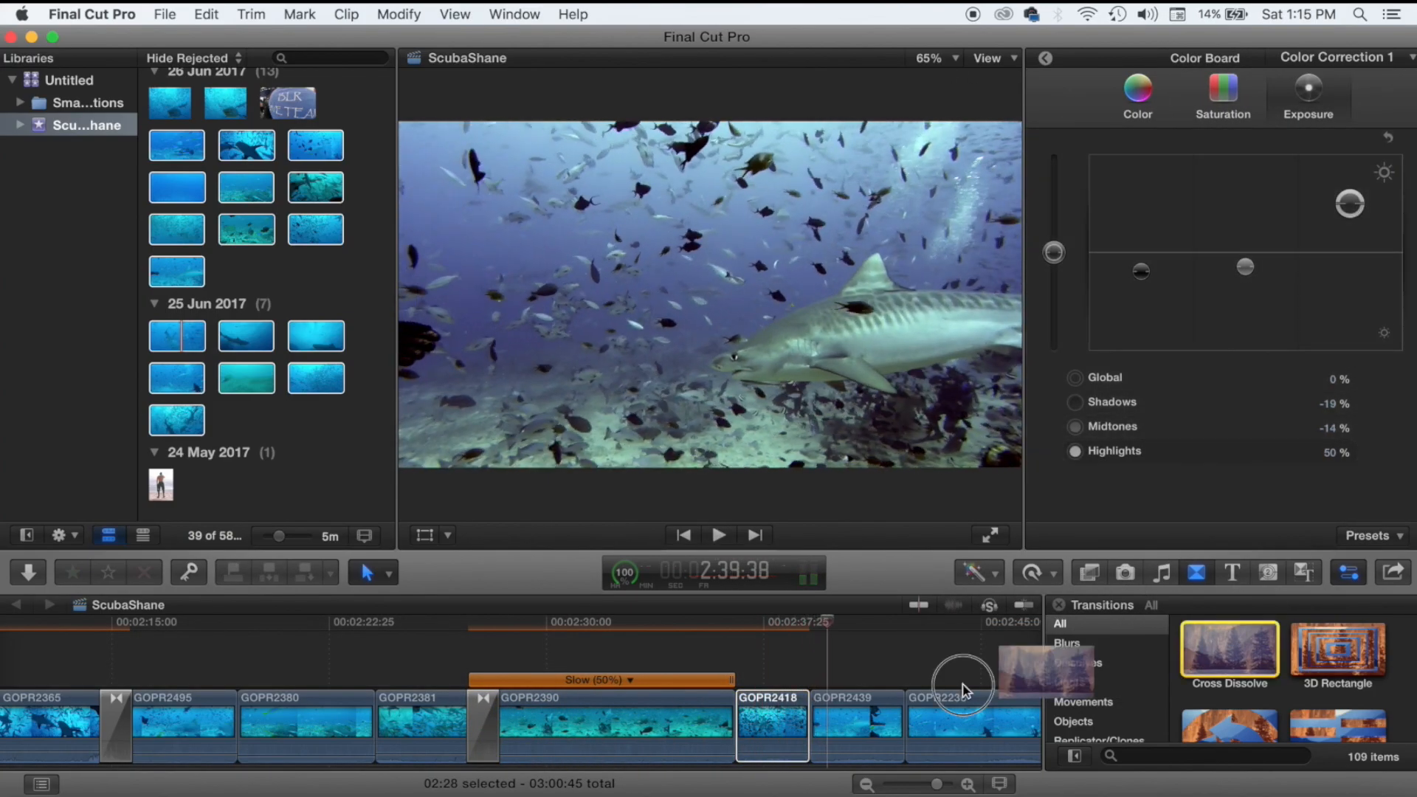
key(space)
Add cross dissolves before GOPR2253 and at the end, and trim the music's end.
drag(1228, 650, 518, 668)
drag(897, 722, 887, 727)
drag(1229, 649, 797, 675)
key(space)
key(space)
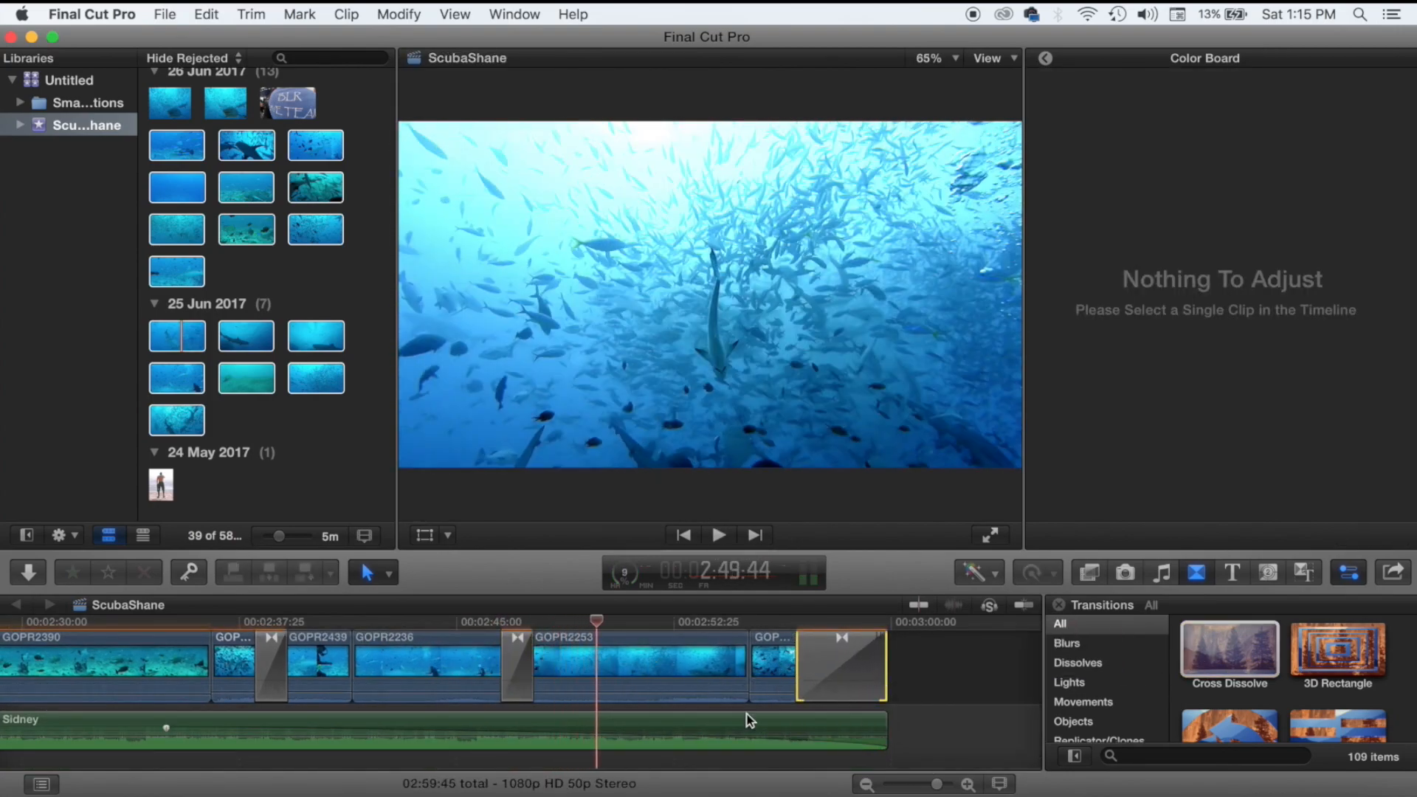
Fit the whole project in the timeline and review the ending from about 2:53.
key(shift+z)
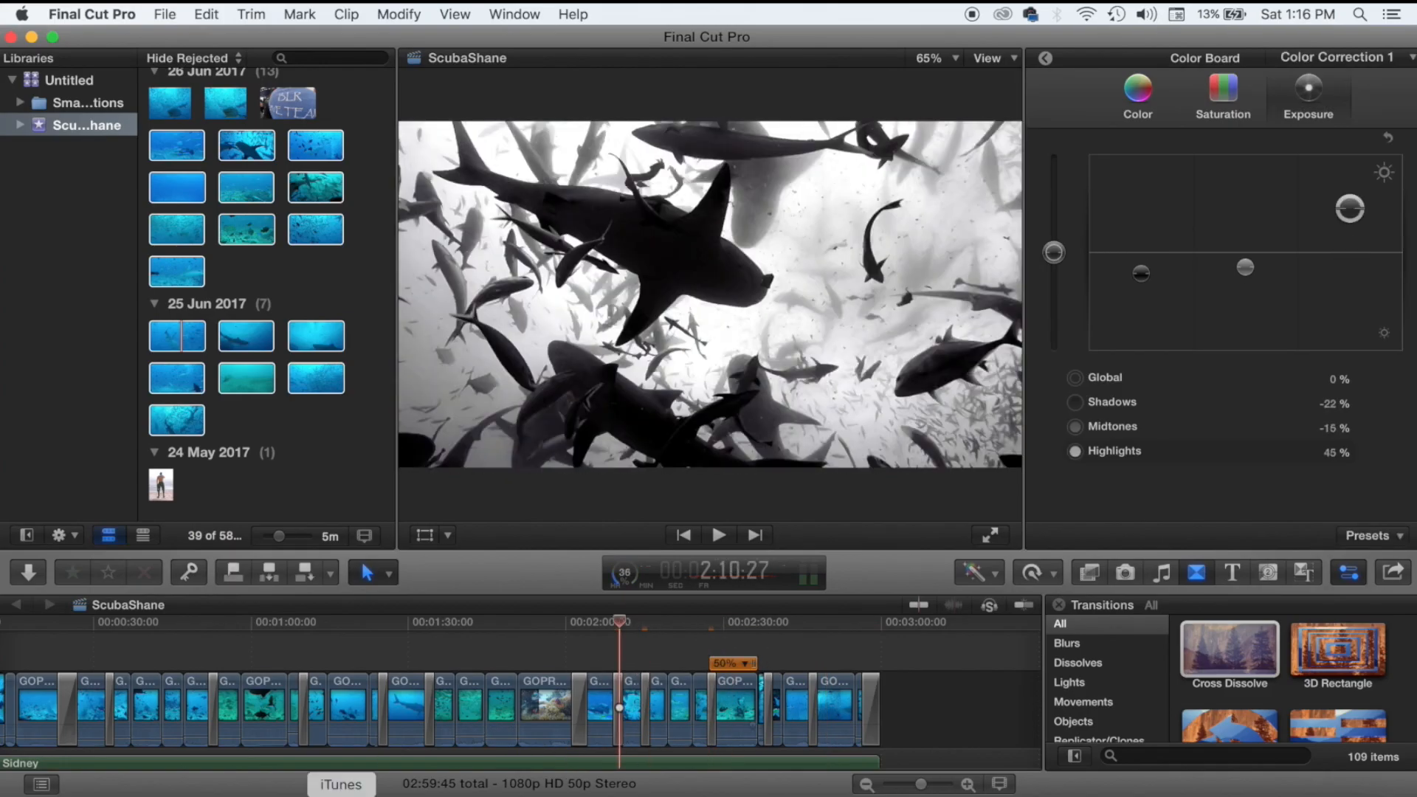
click(808, 653)
key(space)
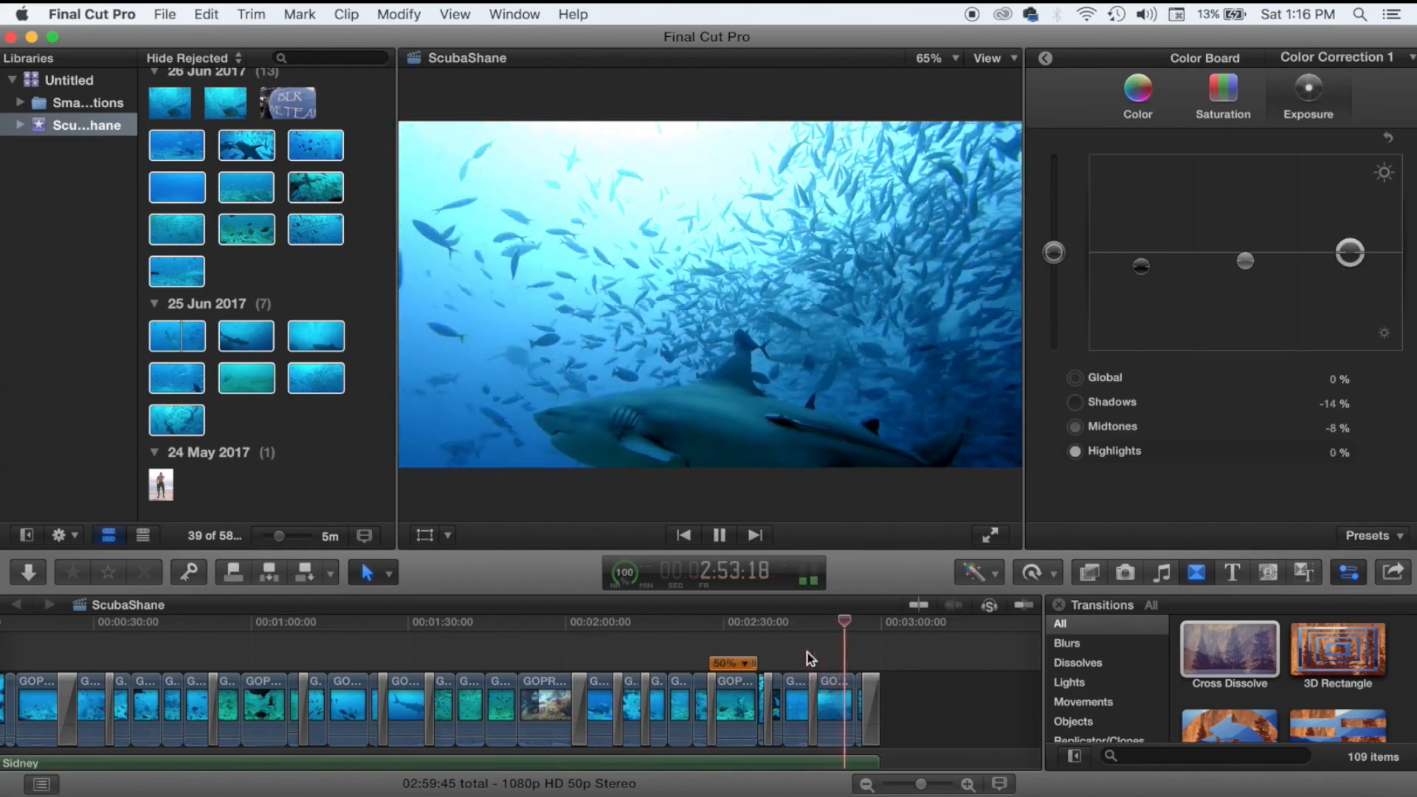
click(845, 670)
key(space)
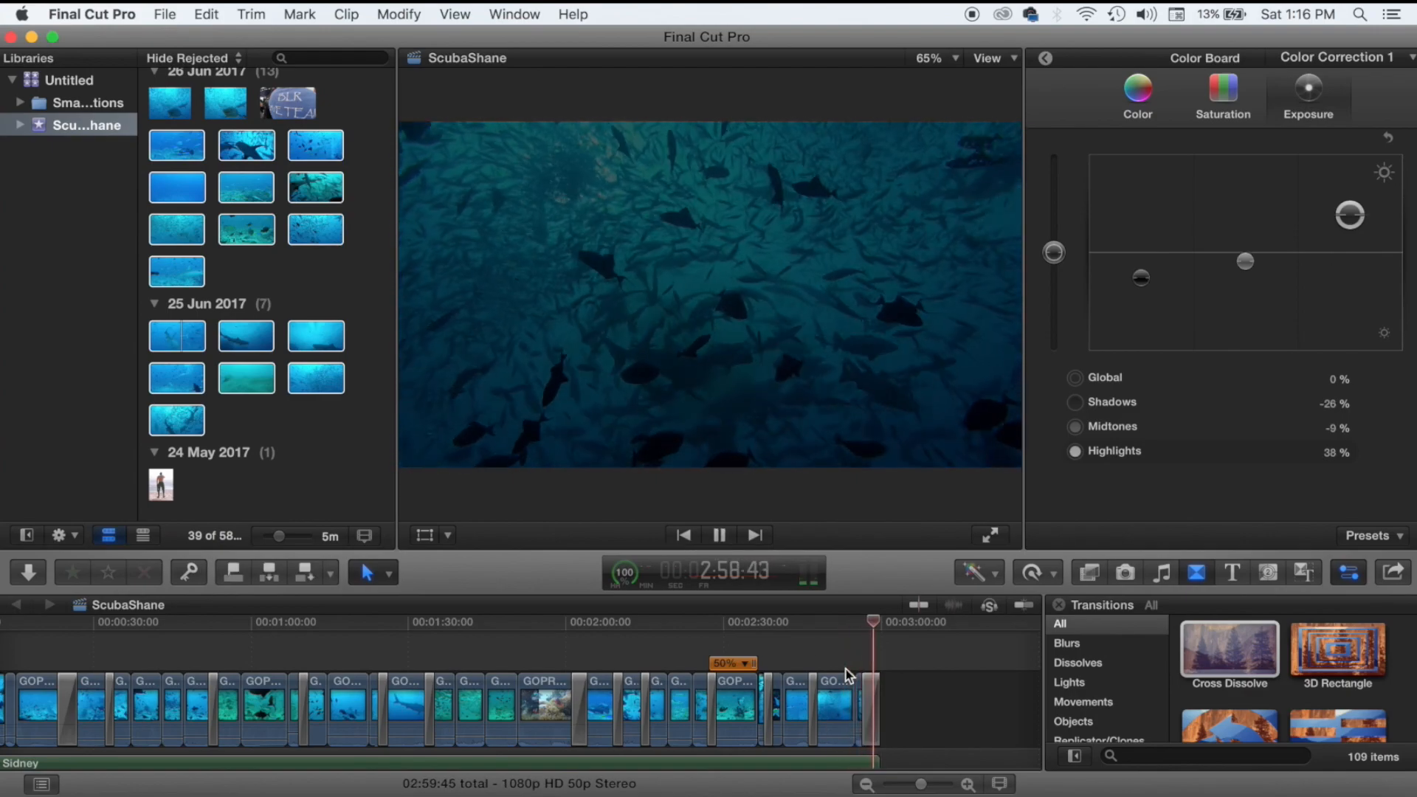
key(Home)
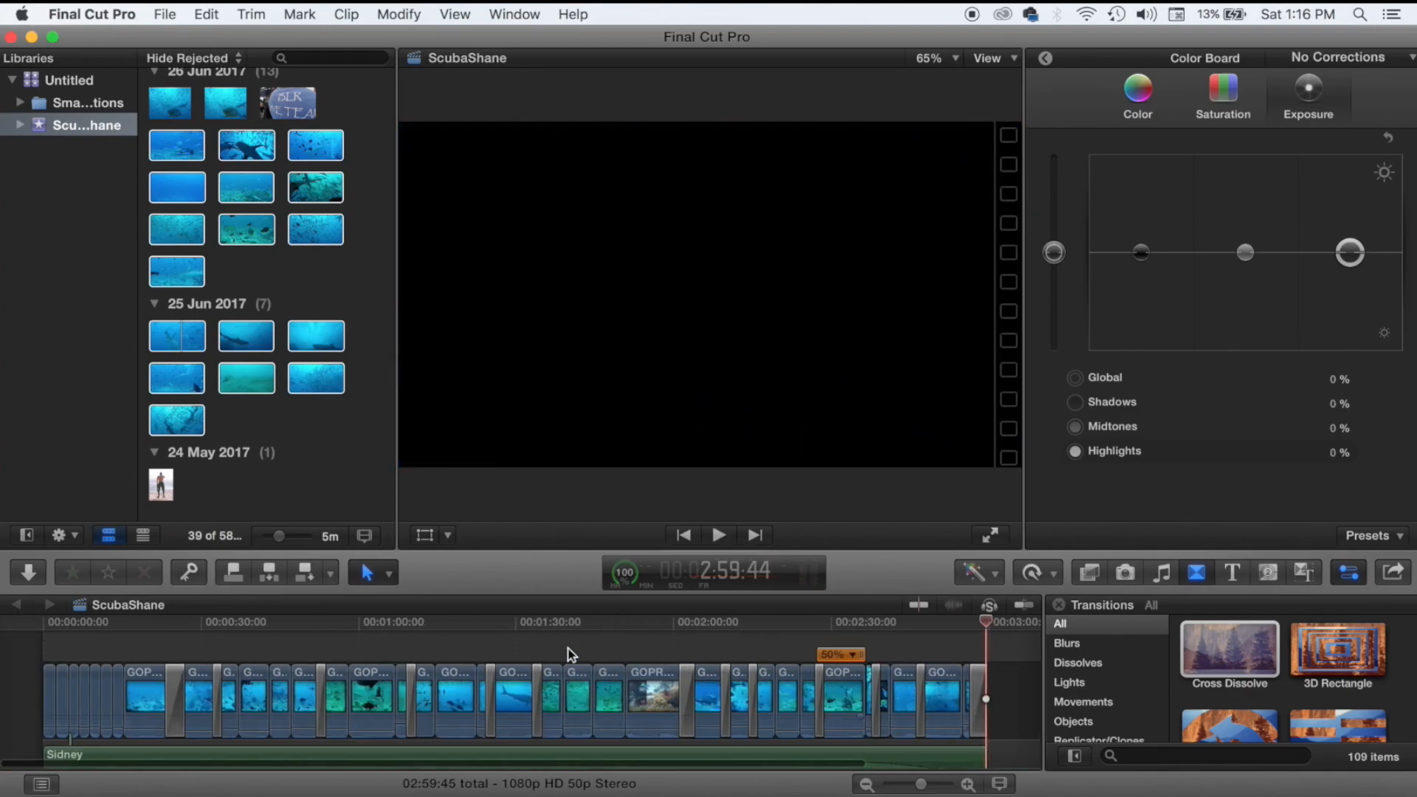
Place a Cross Dissolve at the timeline start, lengthen it to 01:19 and preview the fade-in.
key(space)
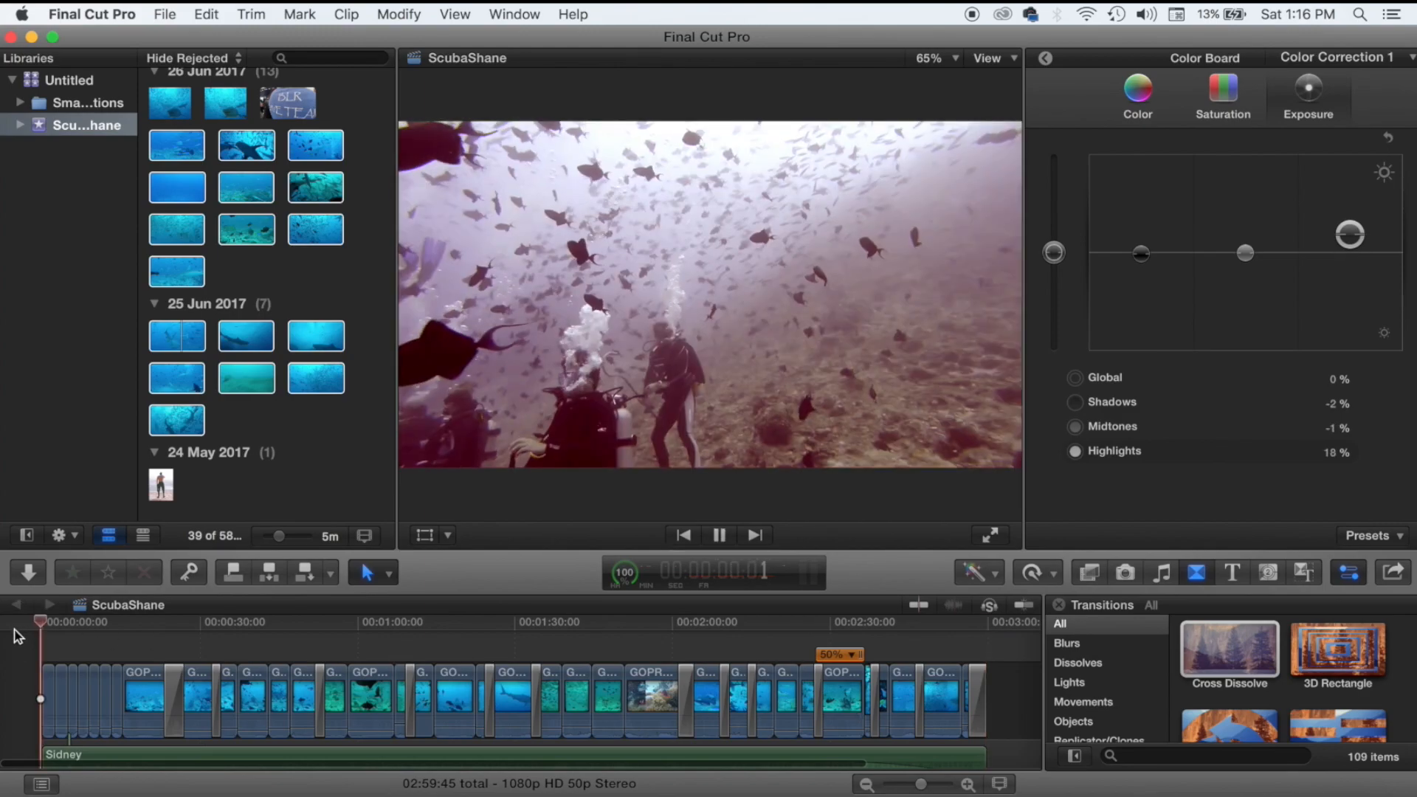
key(space)
click(1217, 650)
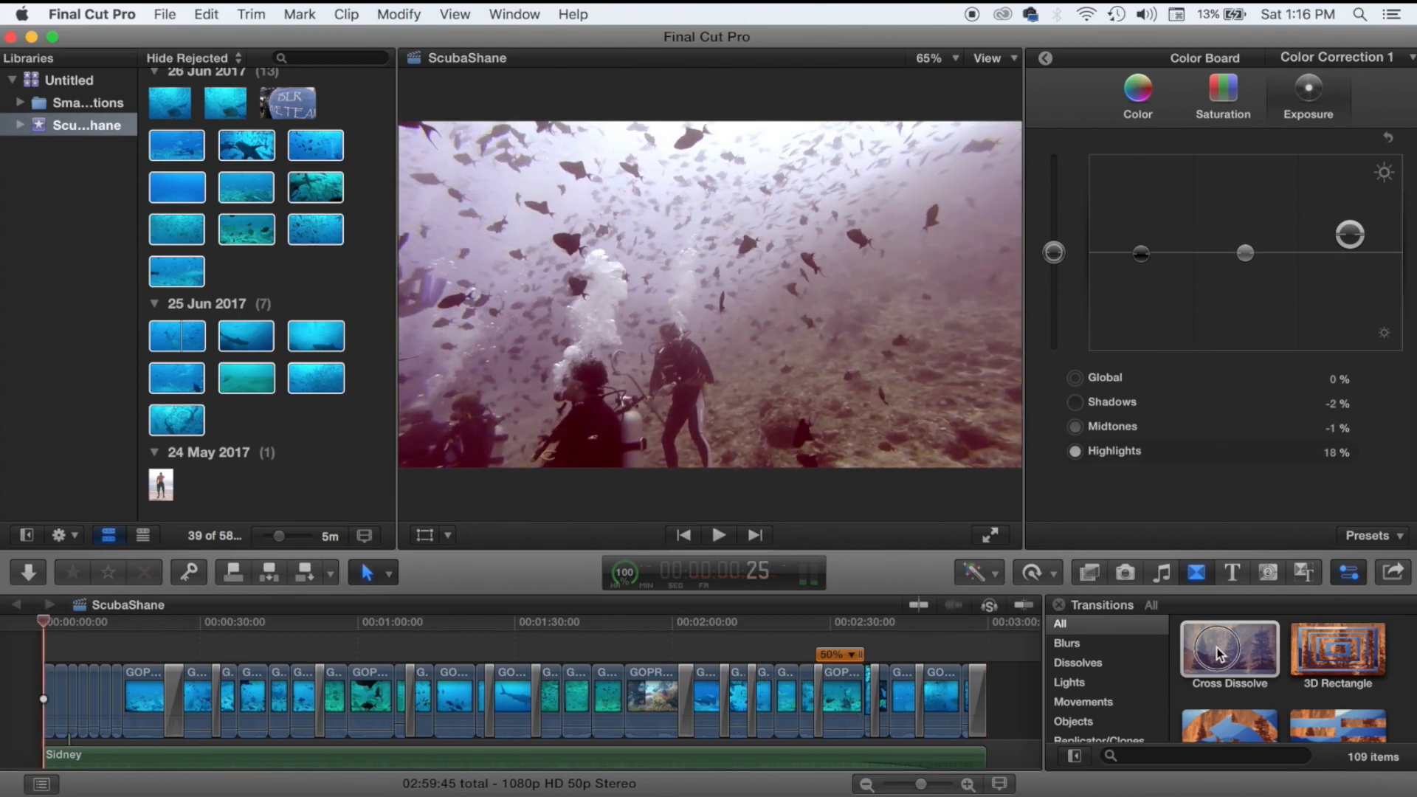
drag(1217, 650, 25, 694)
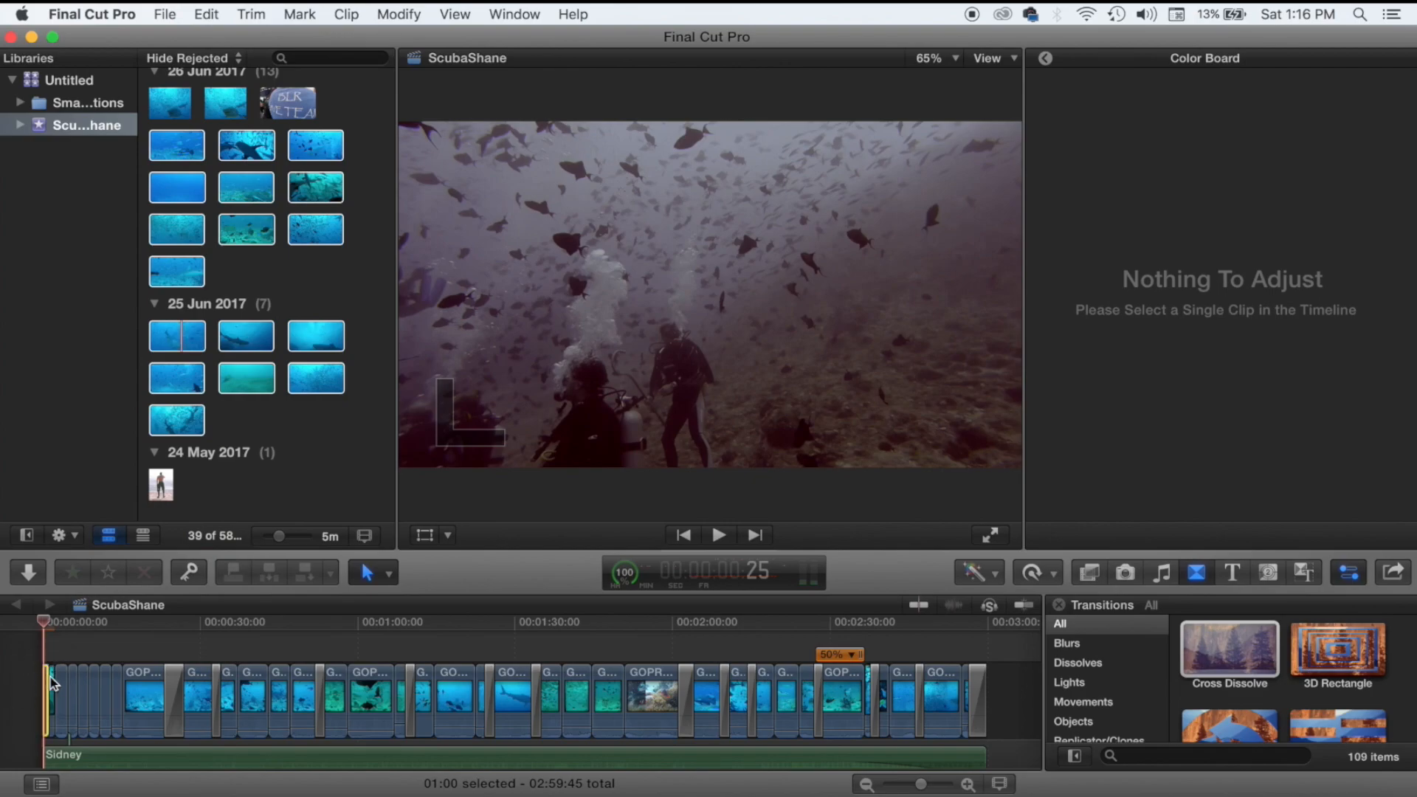
scroll(22, 695, up, 5)
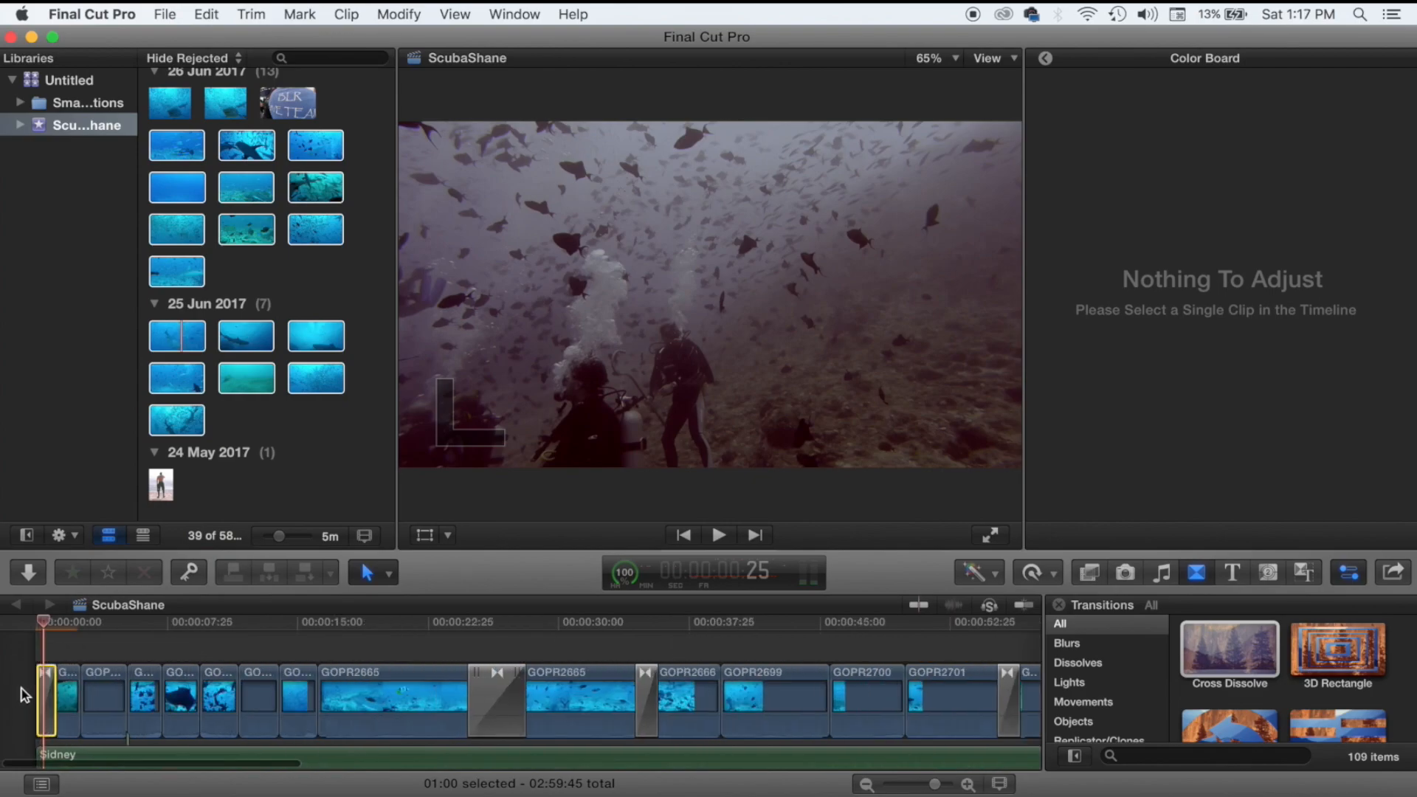
scroll(30, 695, up, 2)
drag(54, 693, 68, 694)
key(space)
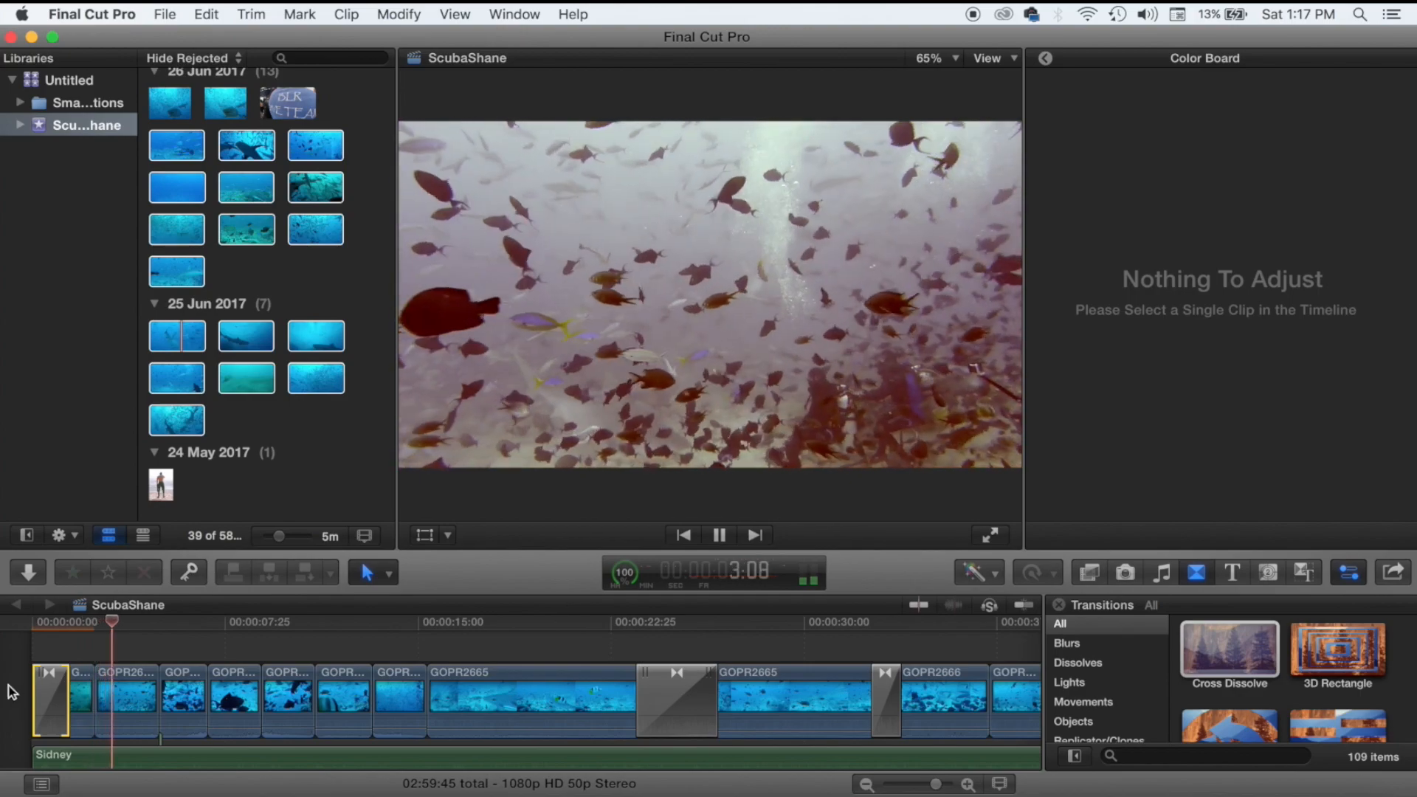
click(29, 691)
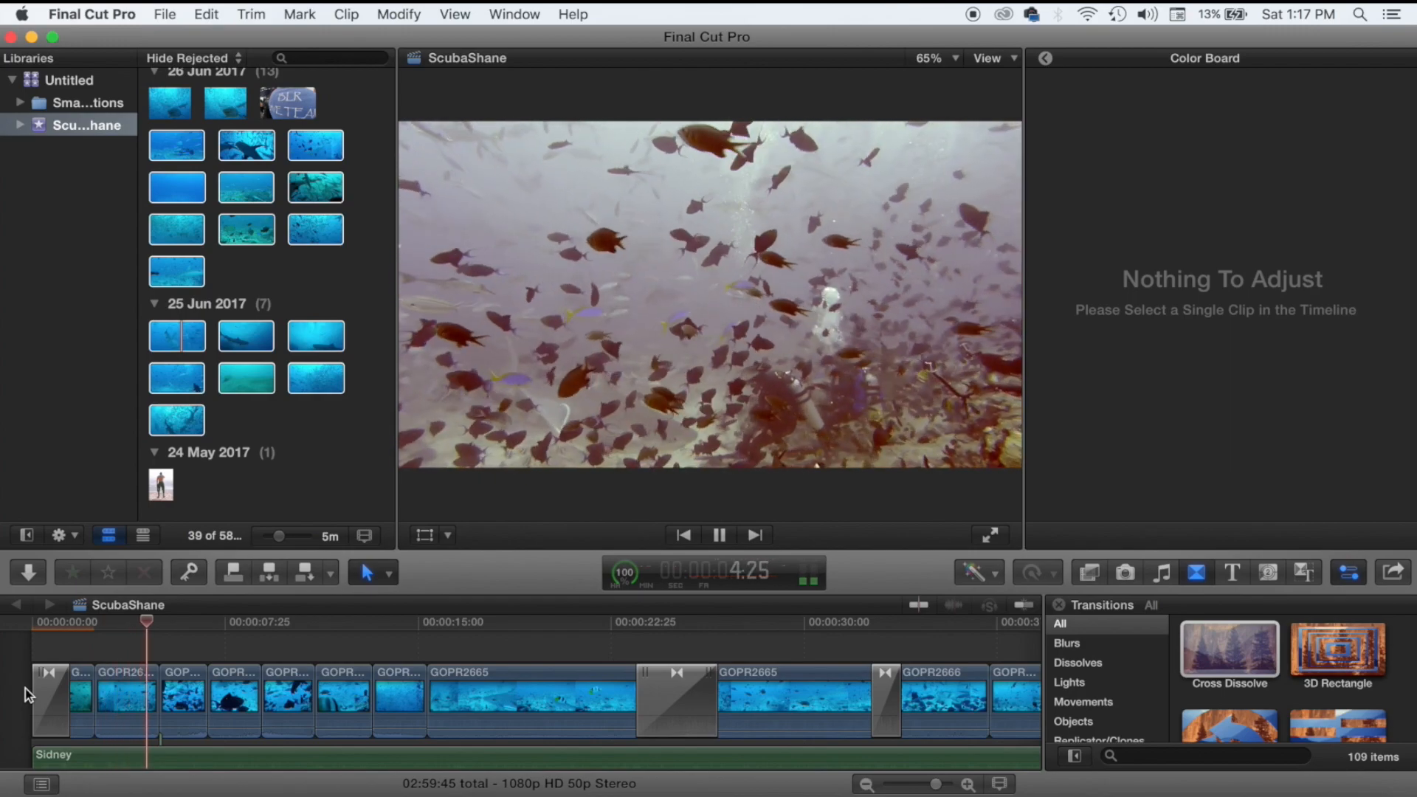
key(space)
Add Cross Dissolves at three consecutive edits near the start of the timeline.
double_click(1201, 670)
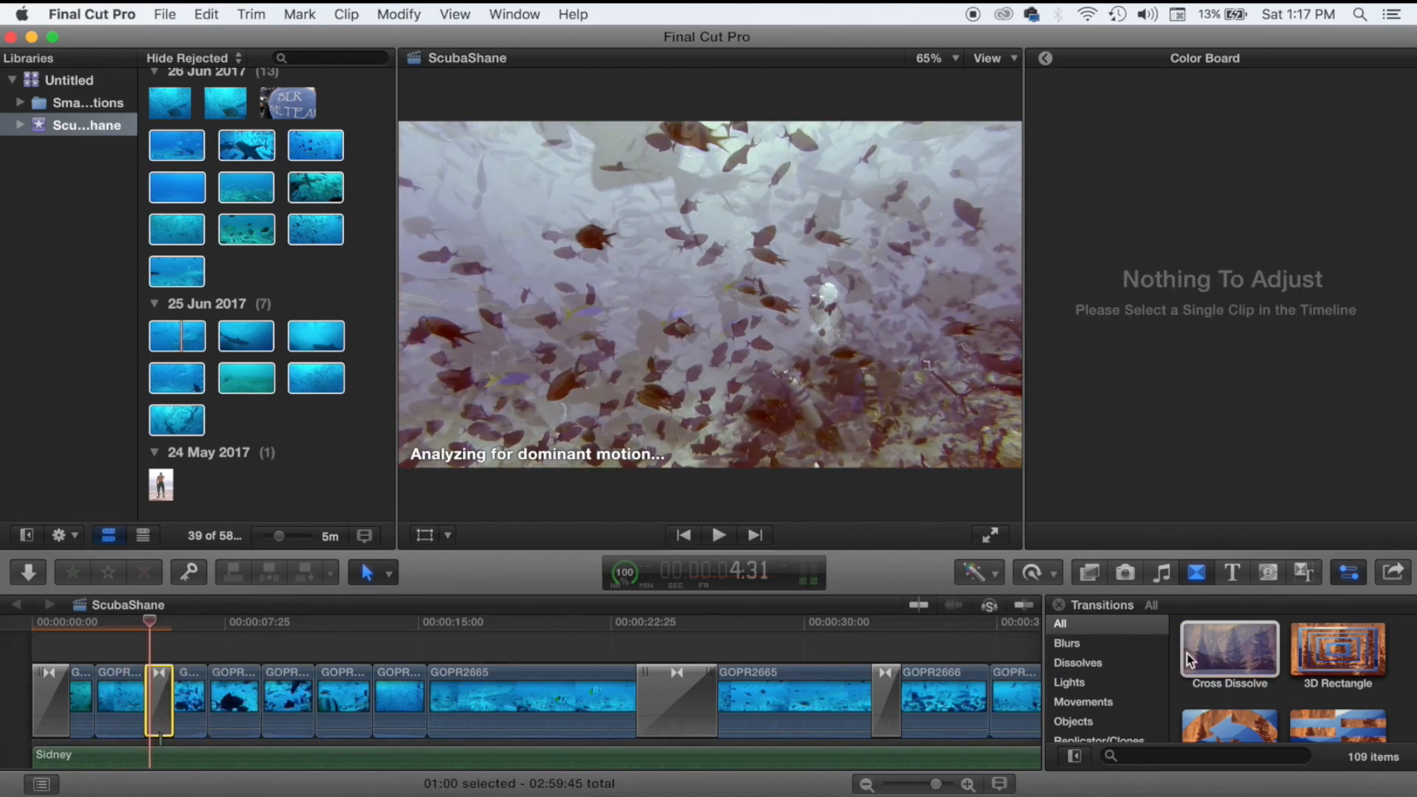
drag(1190, 659, 263, 712)
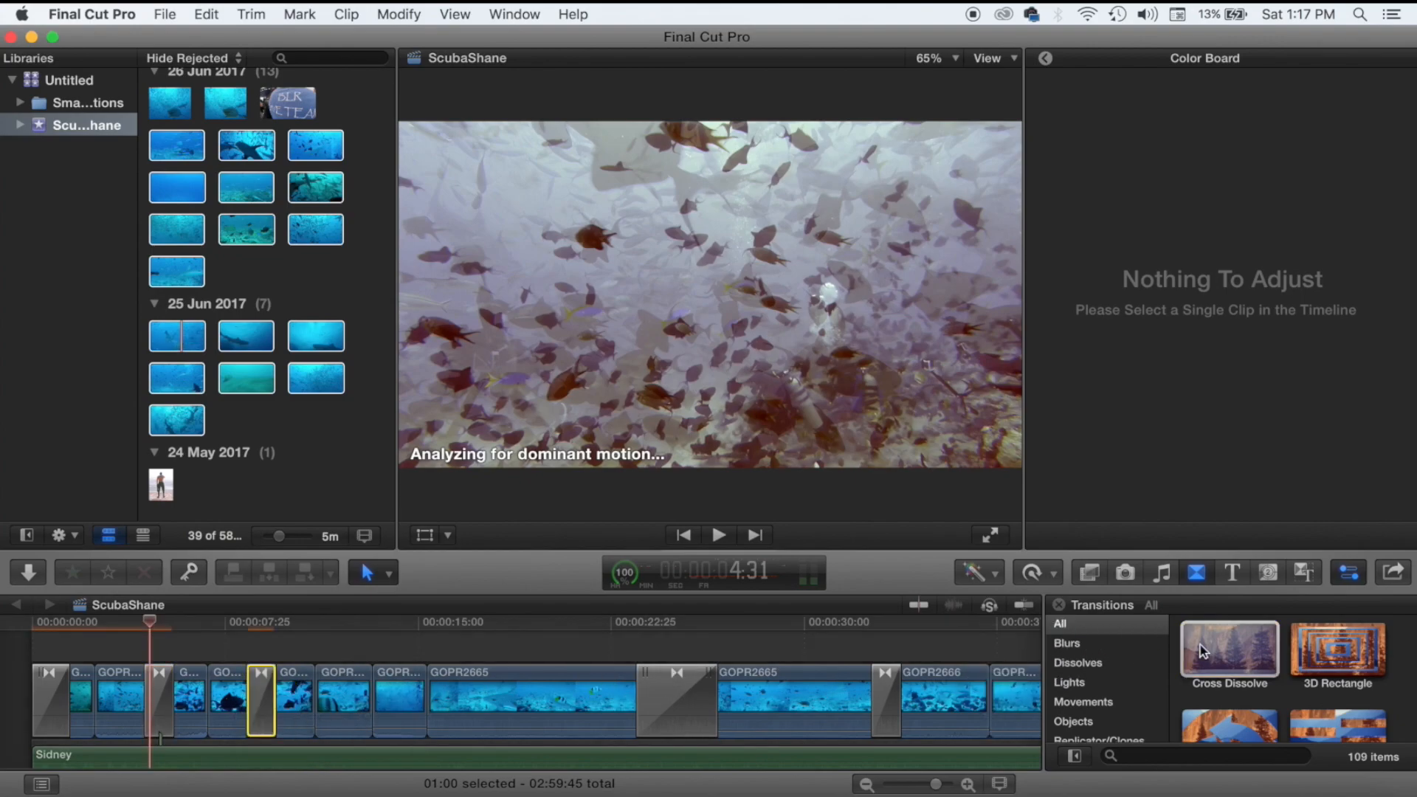
drag(1201, 651, 370, 697)
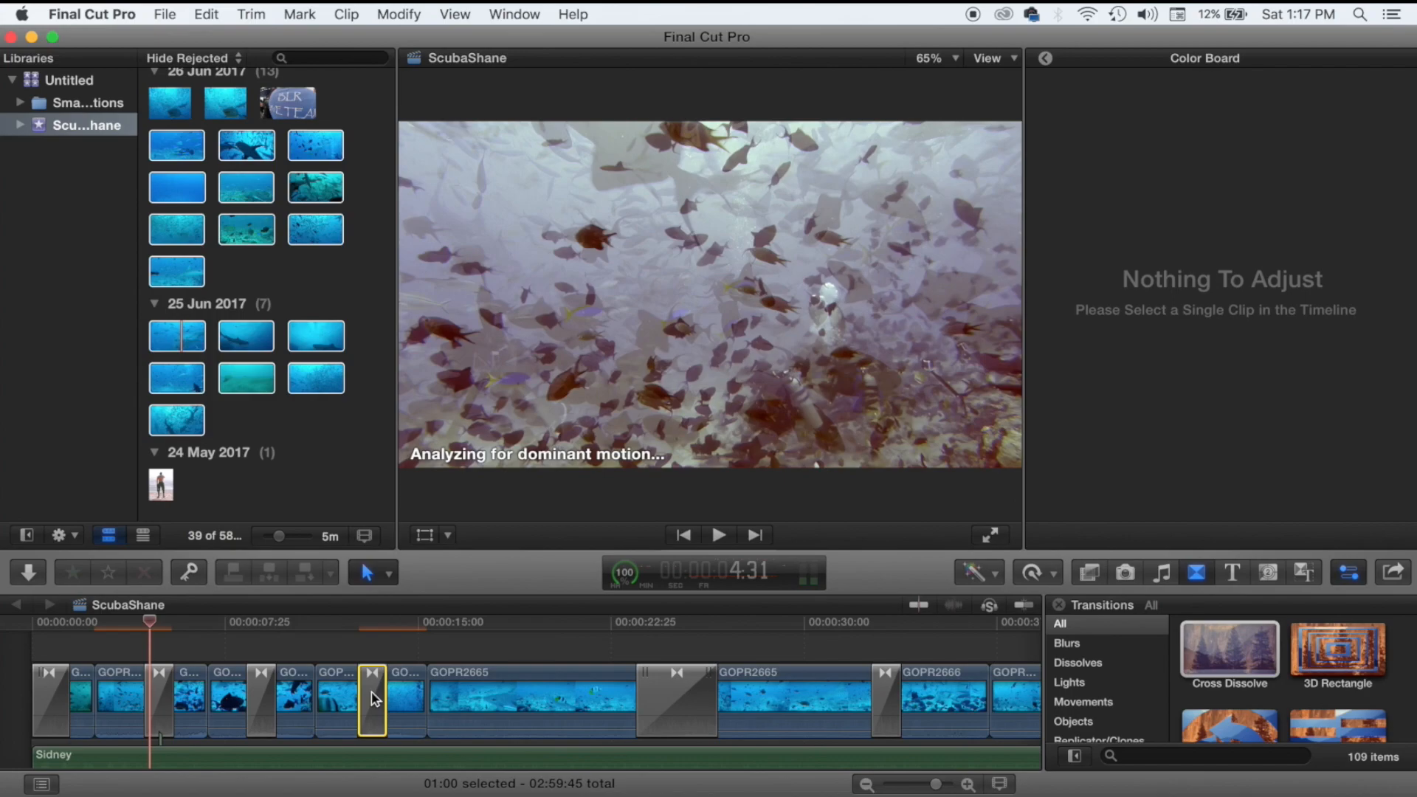
Play back from about 14 seconds to check the dissolves, then return to the start.
click(412, 652)
key(space)
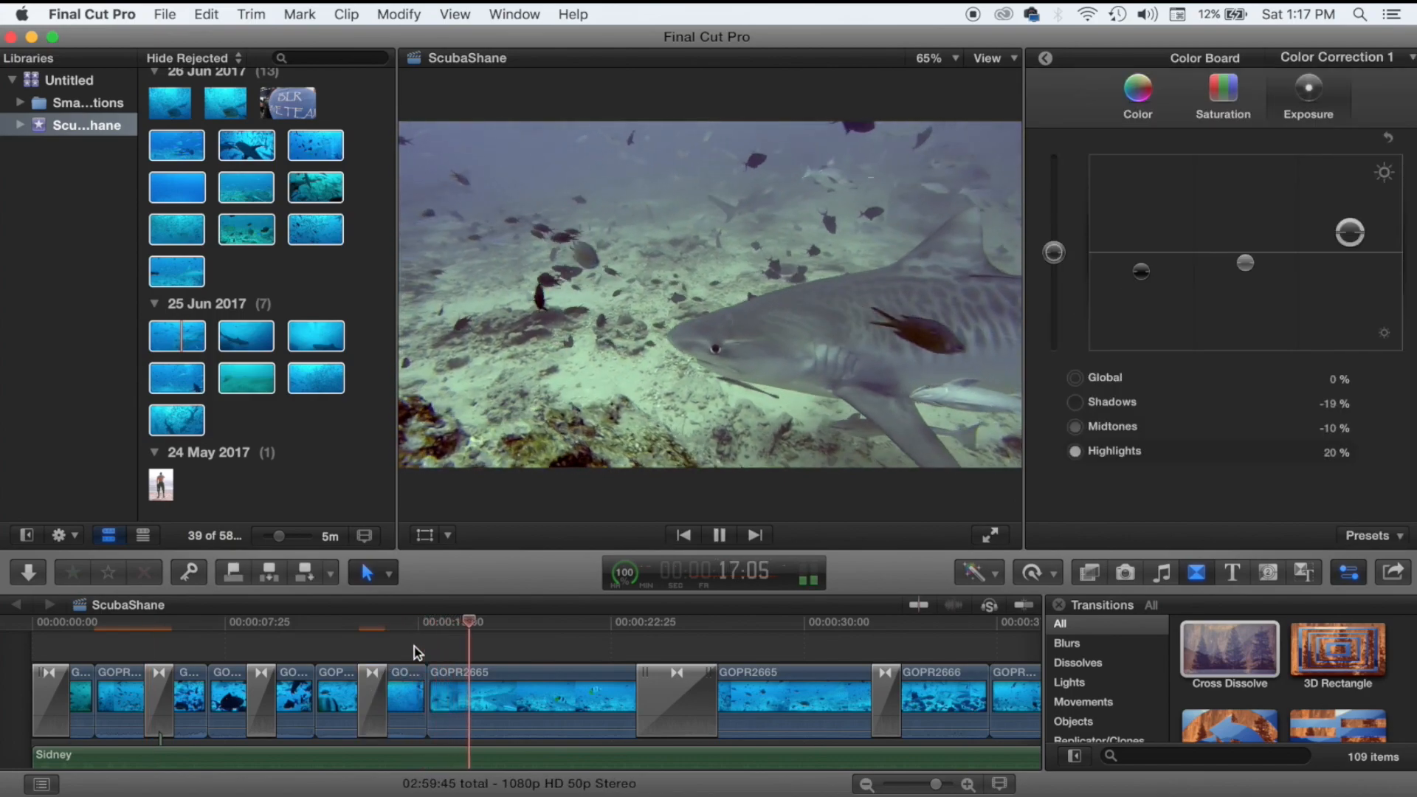
key(space)
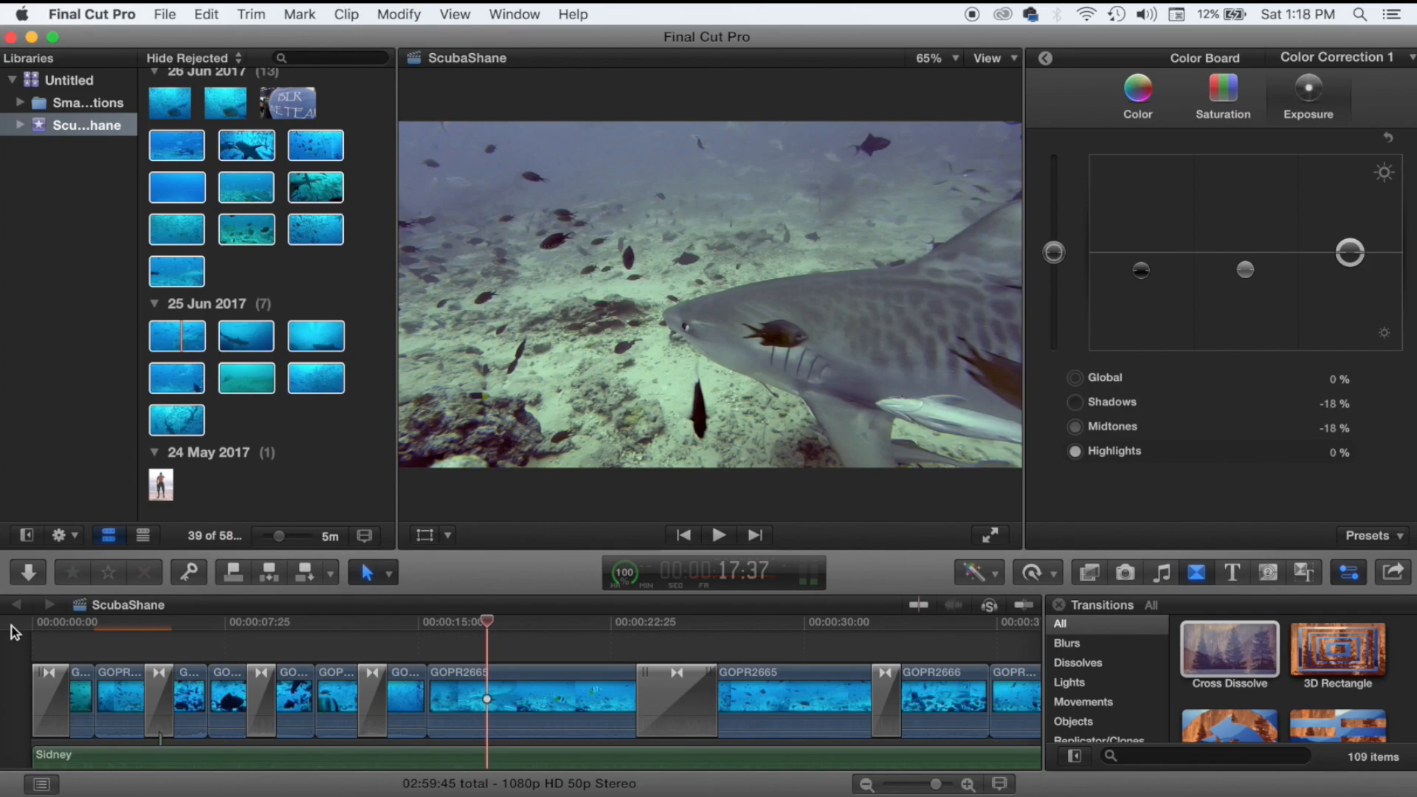
click(133, 649)
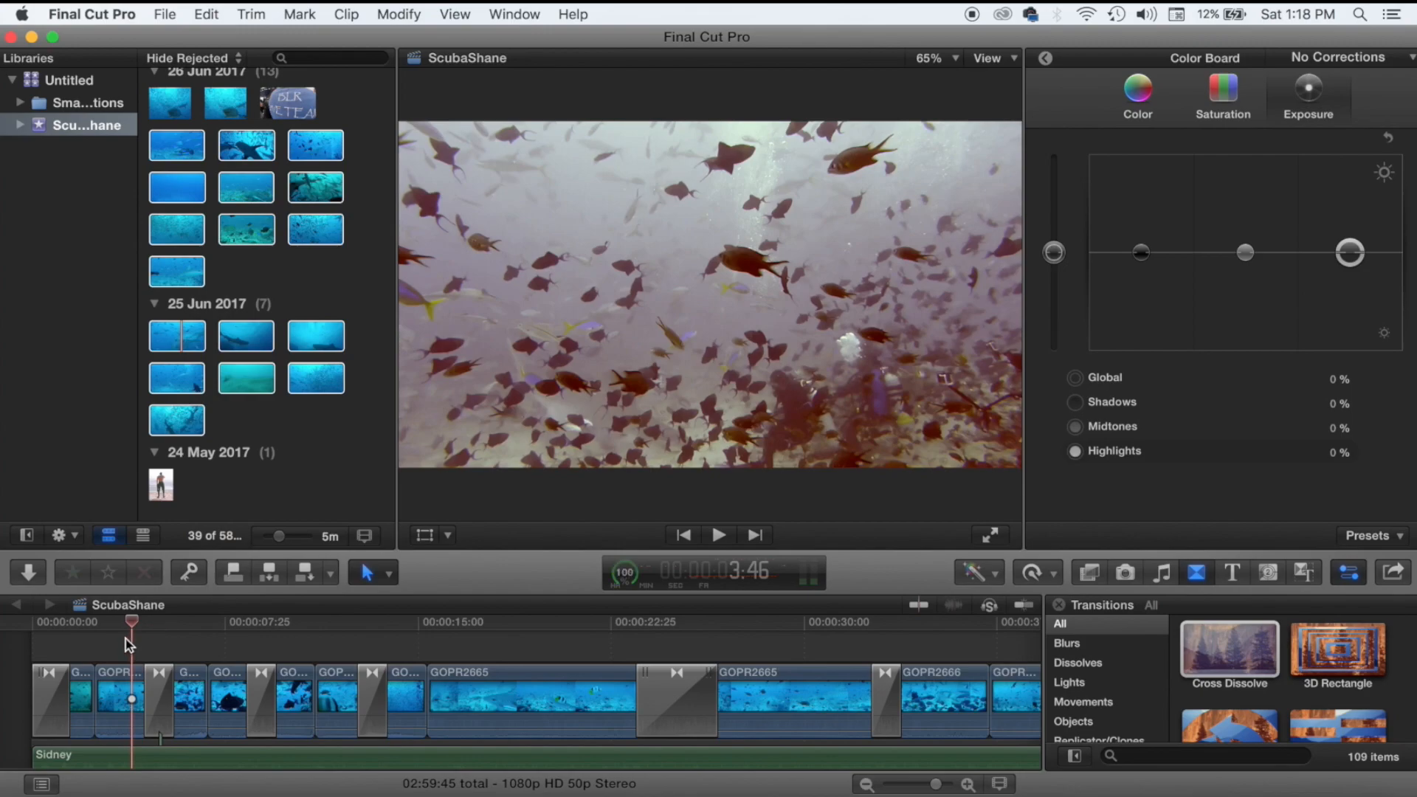
click(38, 654)
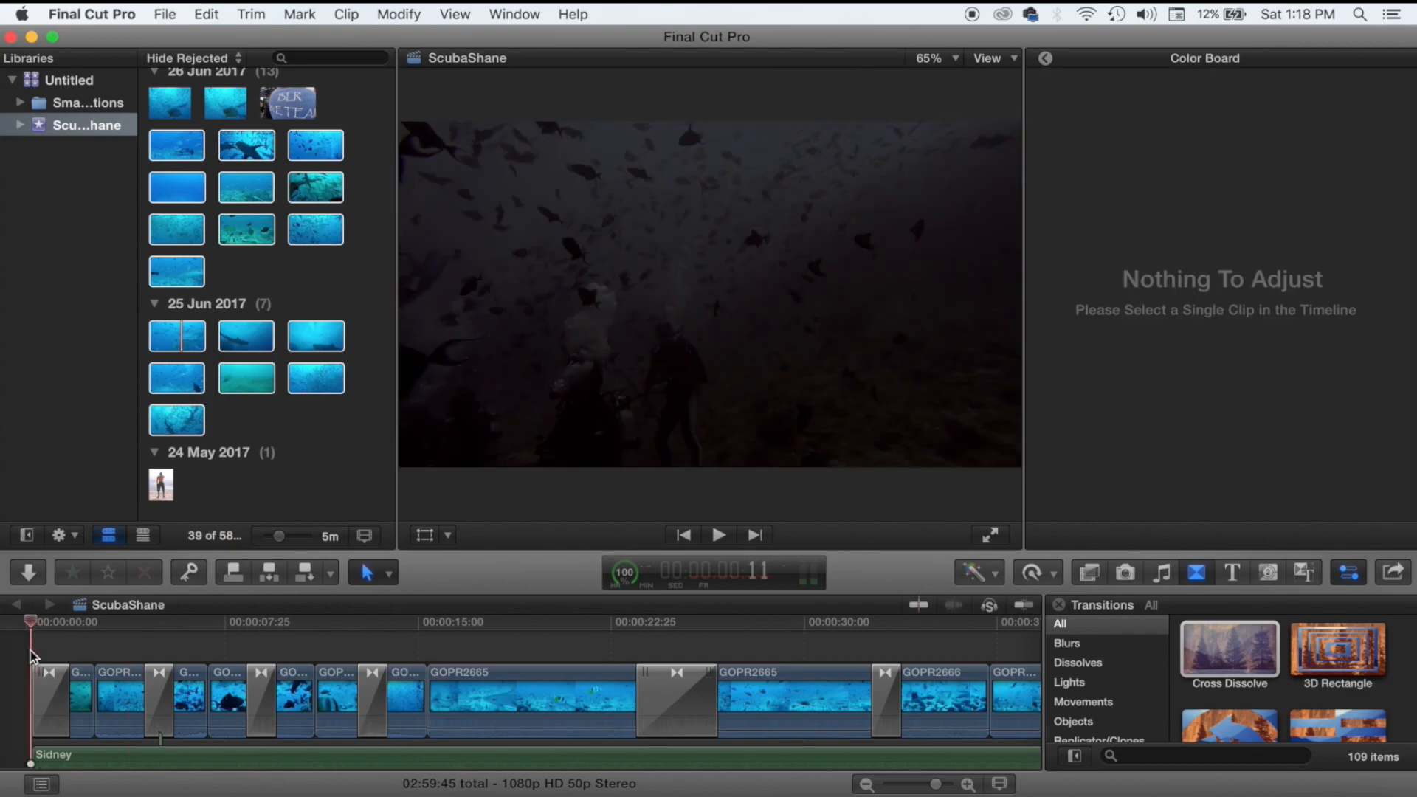
click(30, 650)
scroll(277, 504, up, 5)
scroll(277, 505, up, 10)
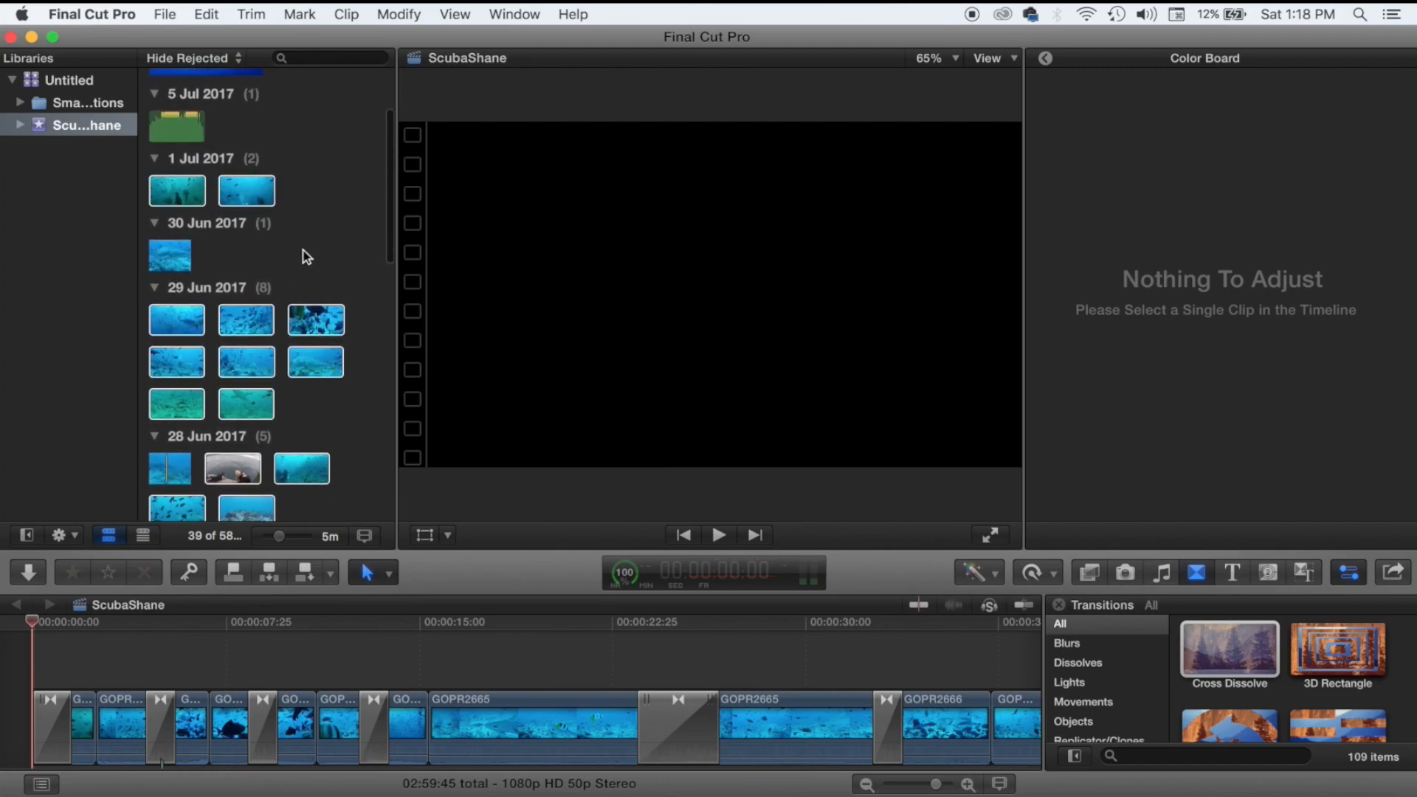
scroll(303, 256, down, 6)
scroll(304, 256, down, 5)
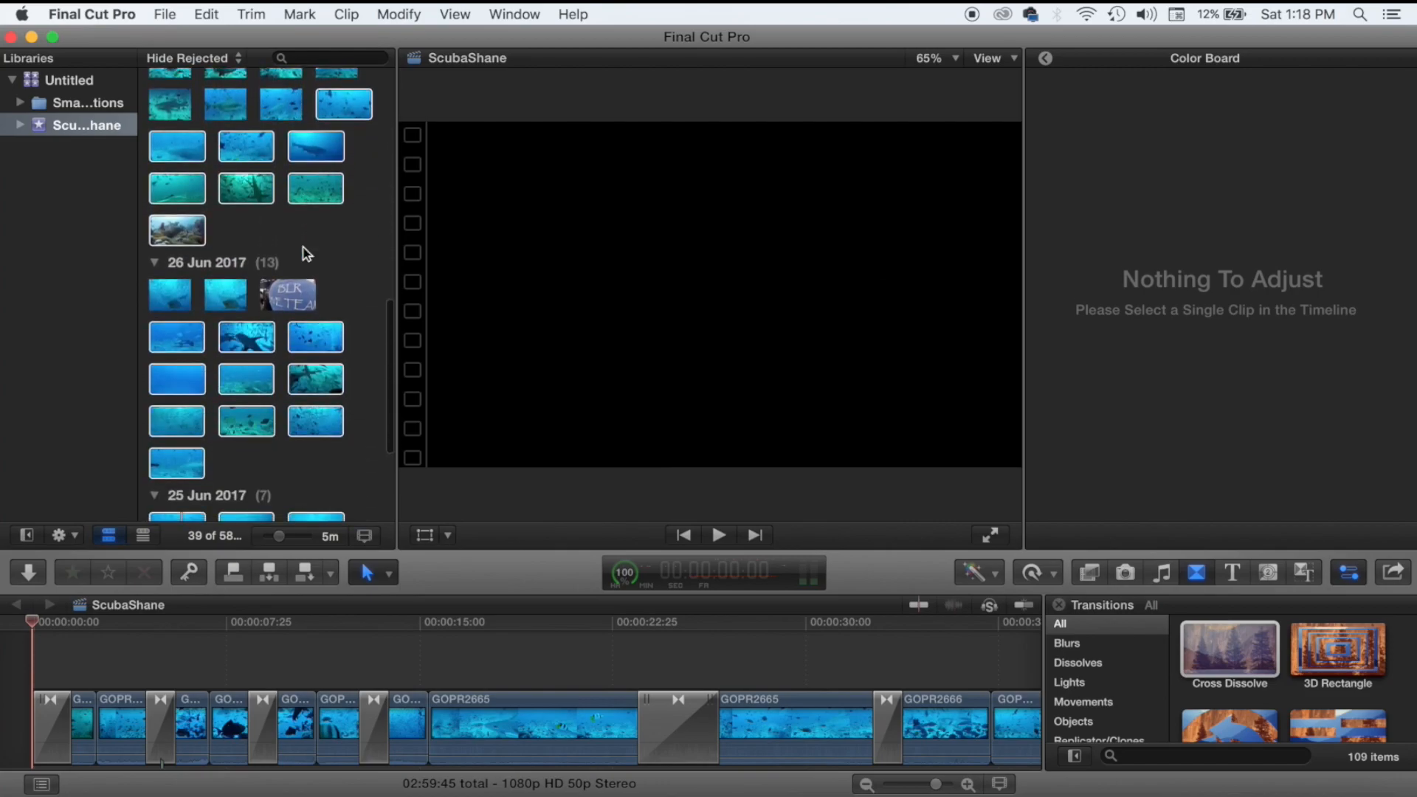
click(160, 164)
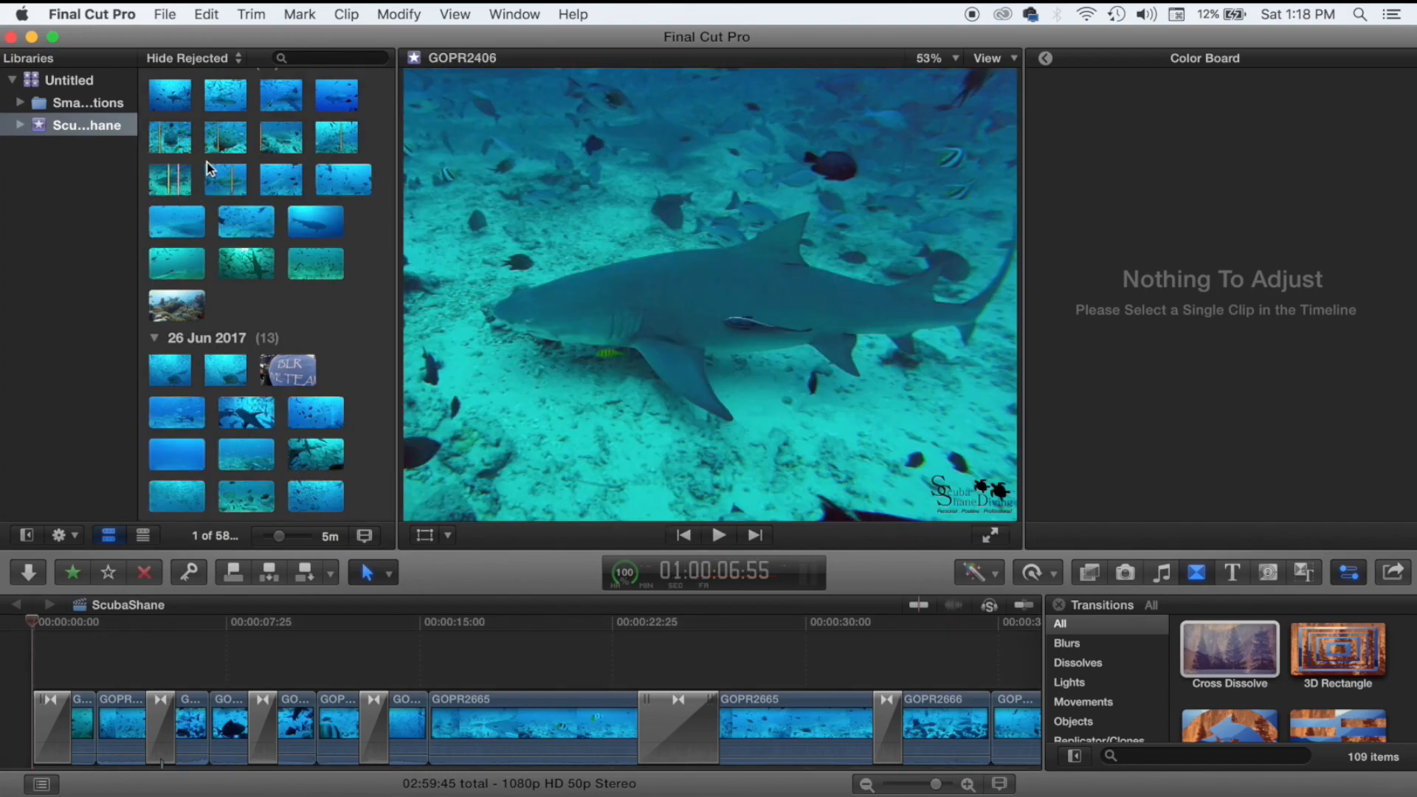
click(244, 139)
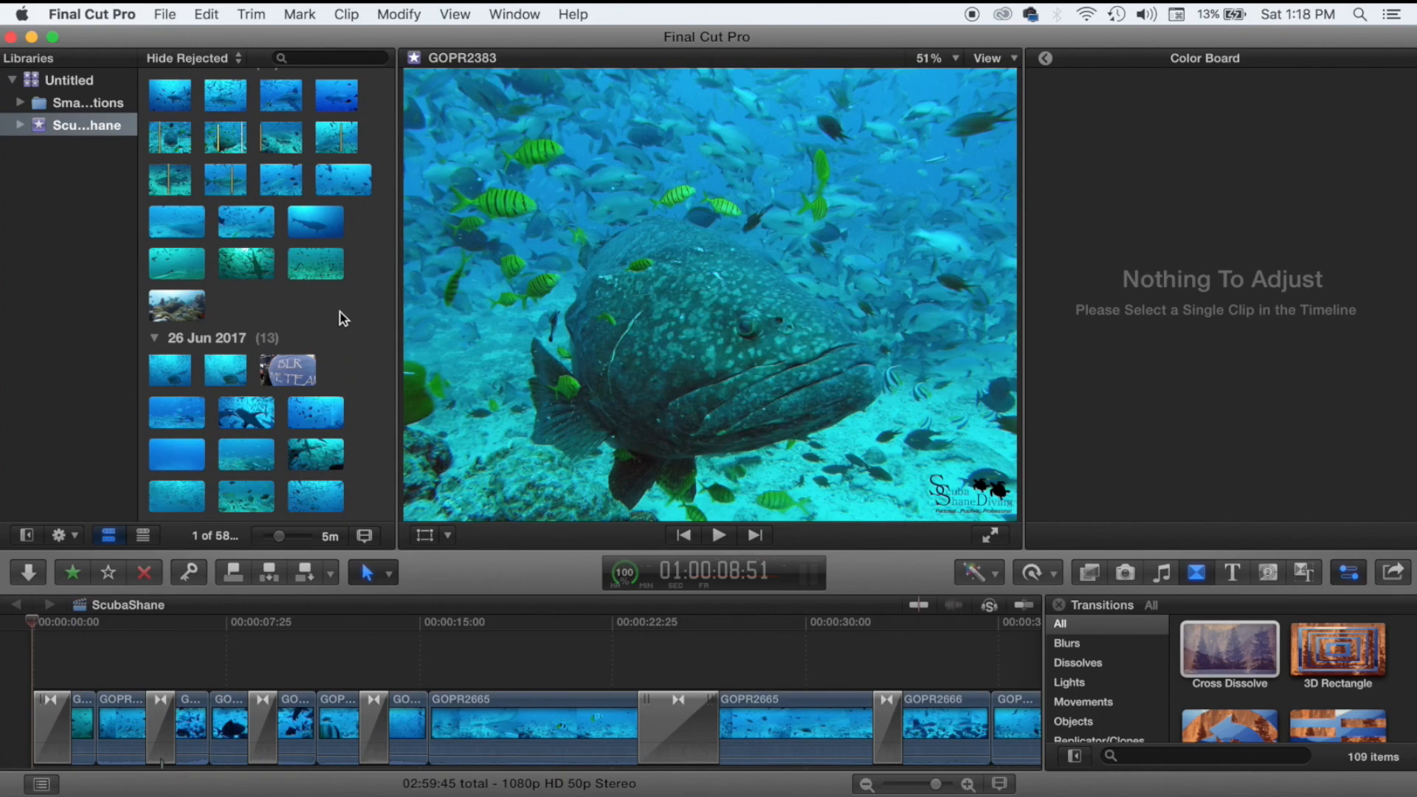
Add a Cross Dissolve between GOPR2534 and GOPR2556 in the clownfish section.
click(538, 667)
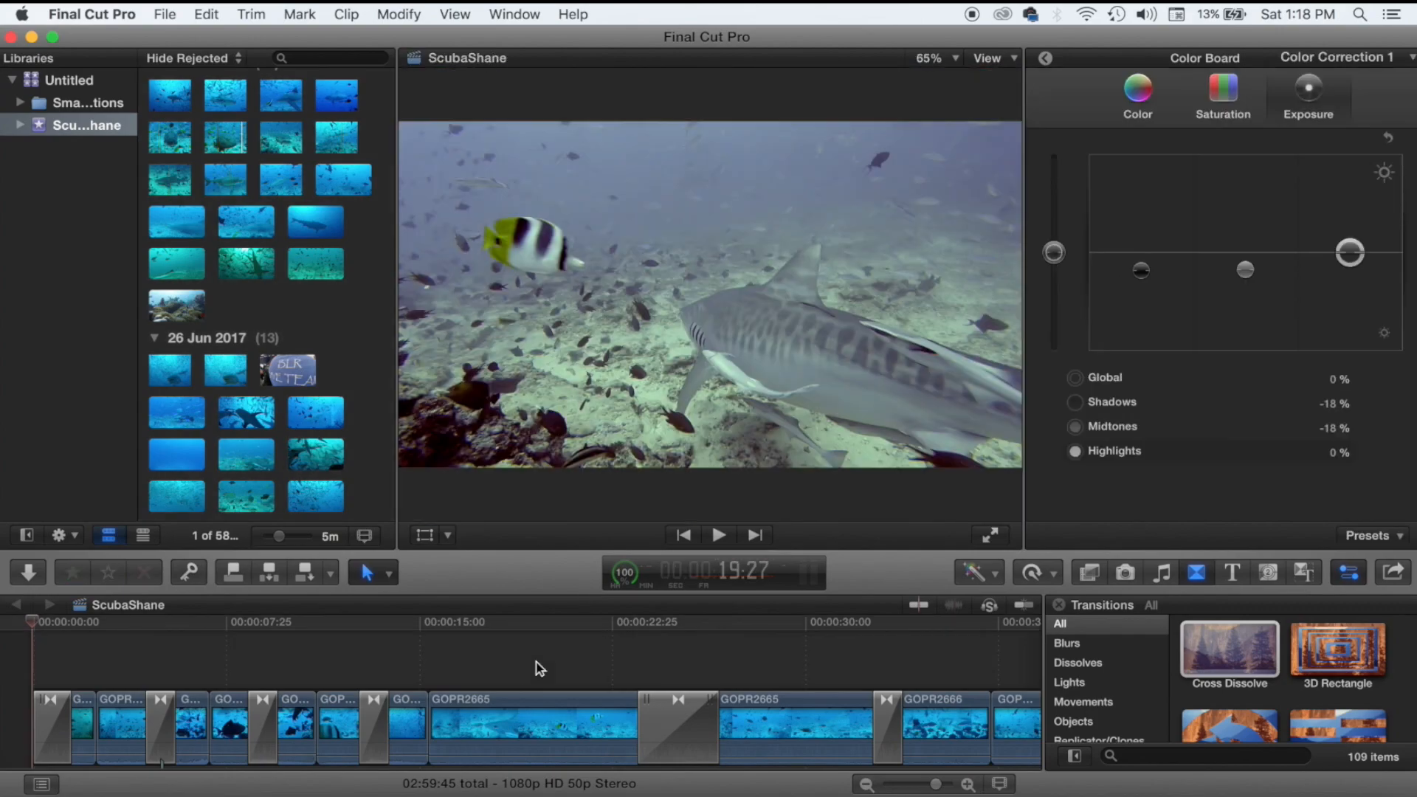
scroll(538, 667, right, 15)
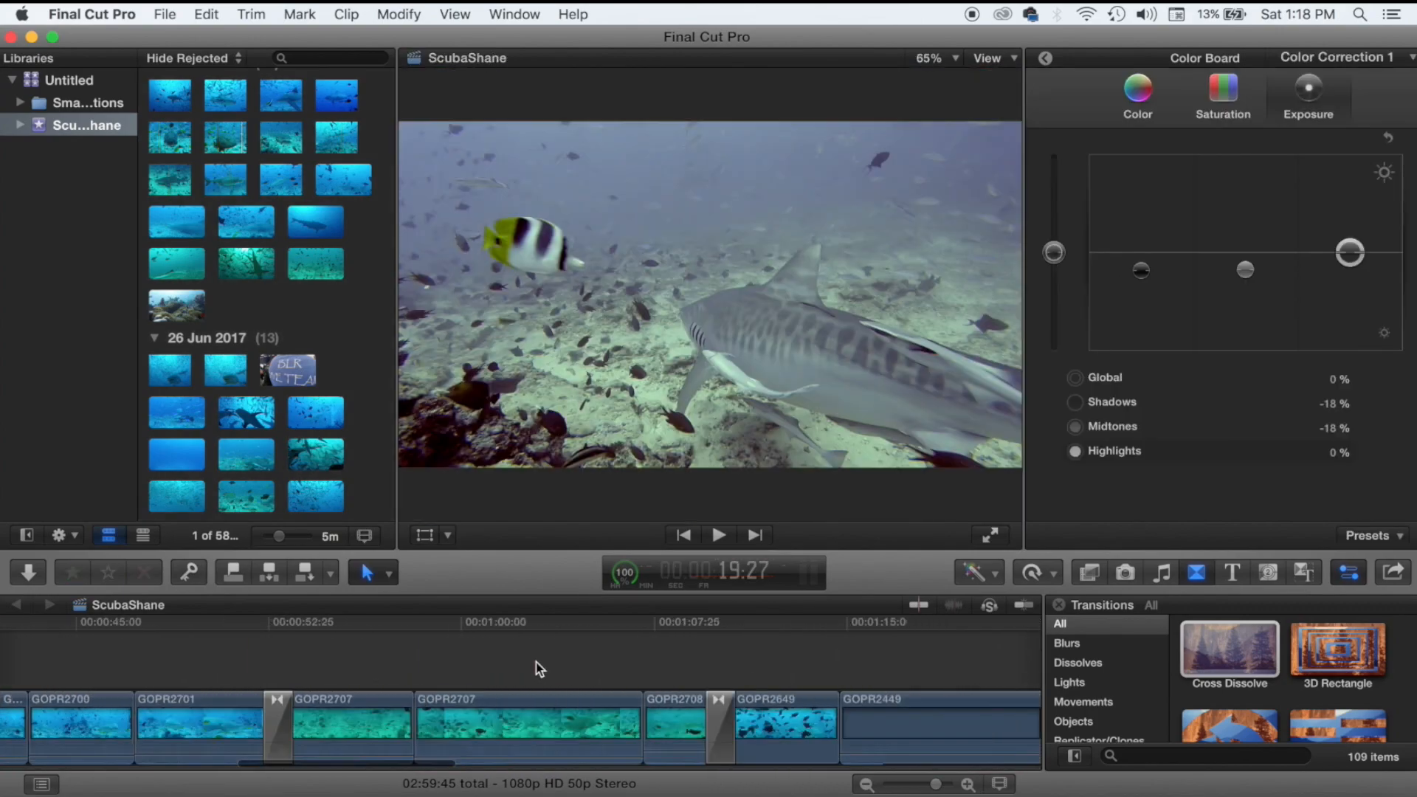
scroll(538, 667, right, 5)
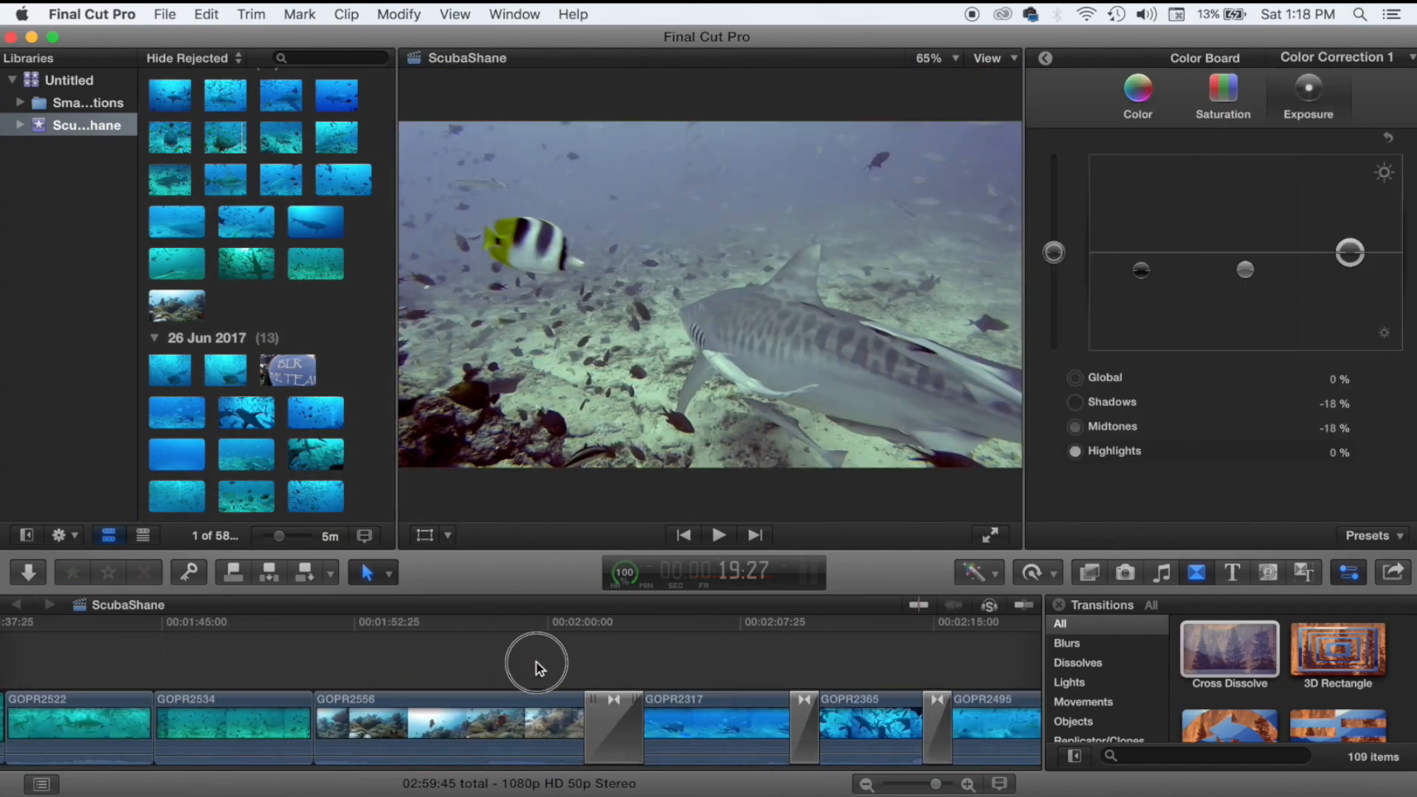
click(535, 667)
drag(1228, 649, 295, 742)
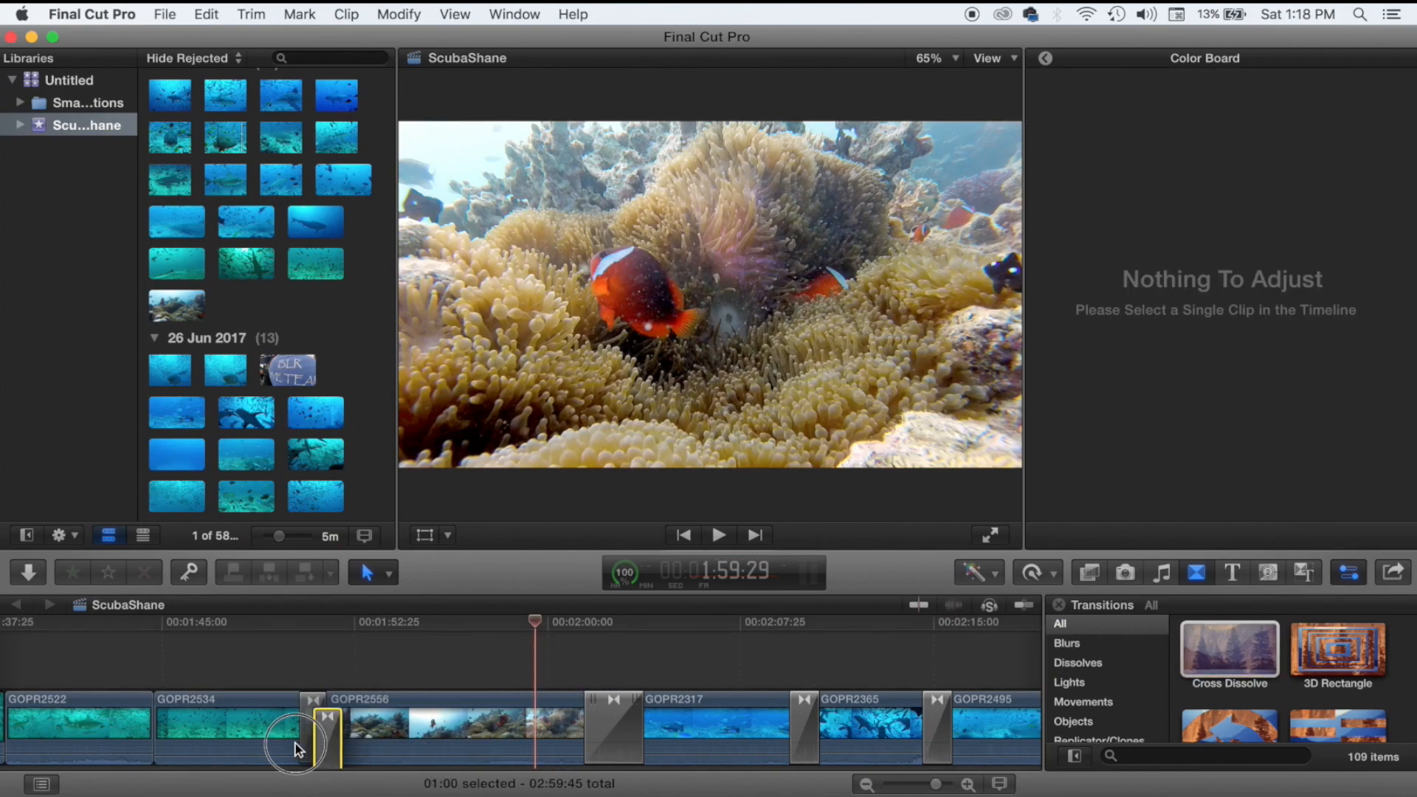
Zoom the timeline out to check the new transition, then open Media Import.
scroll(823, 674, right, 15)
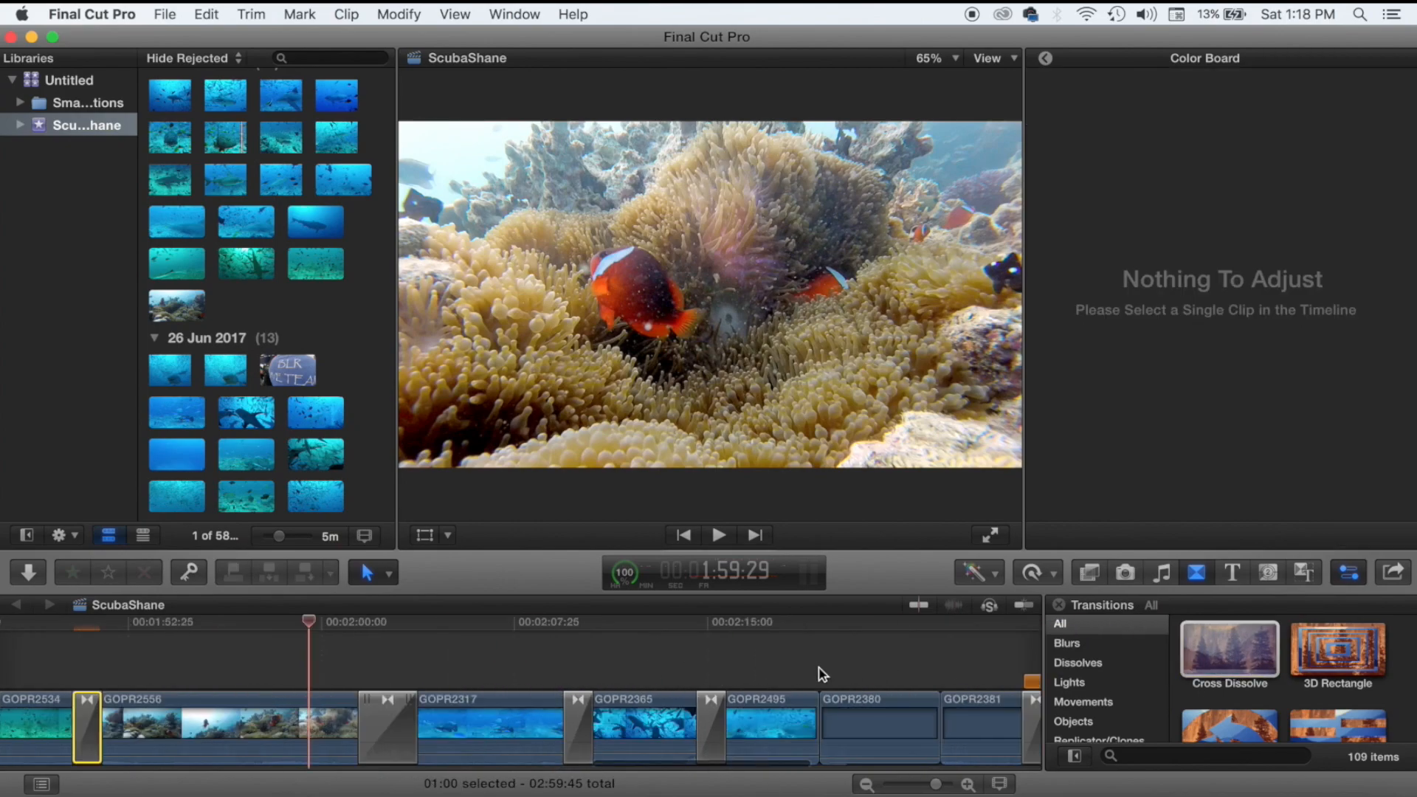
scroll(823, 674, right, 12)
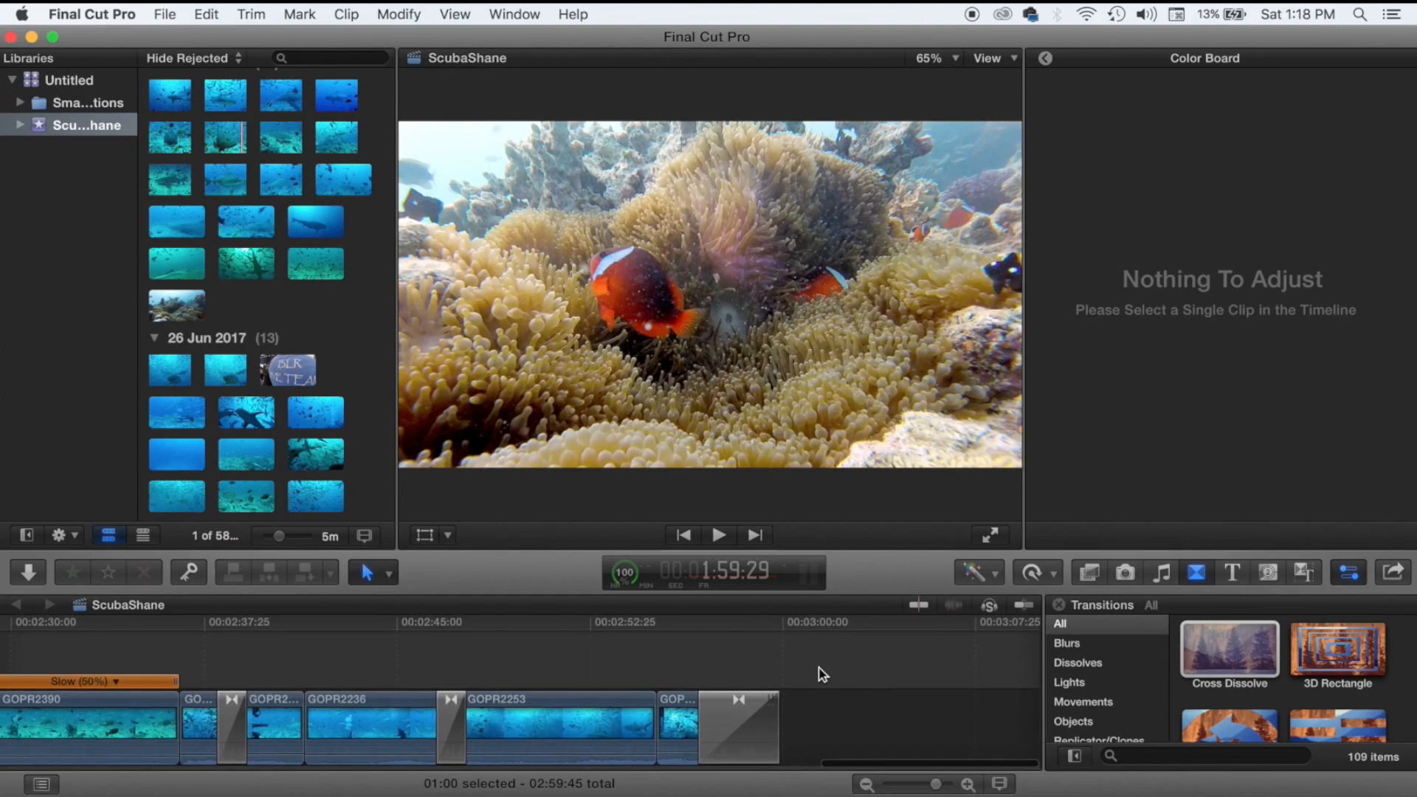
scroll(823, 674, left, 20)
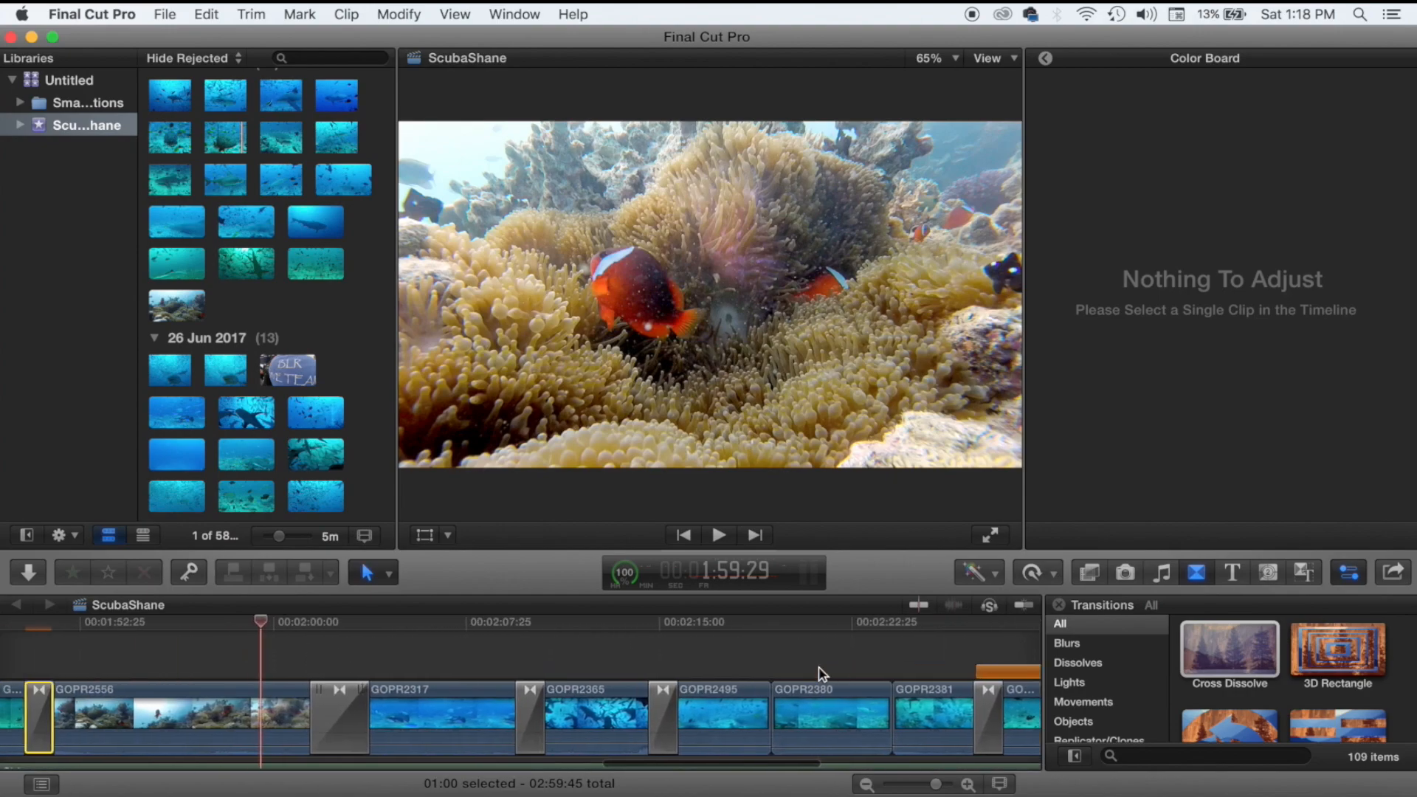
scroll(823, 674, left, 1)
key(super+minus)
key(super+minus)
key(super+minus)
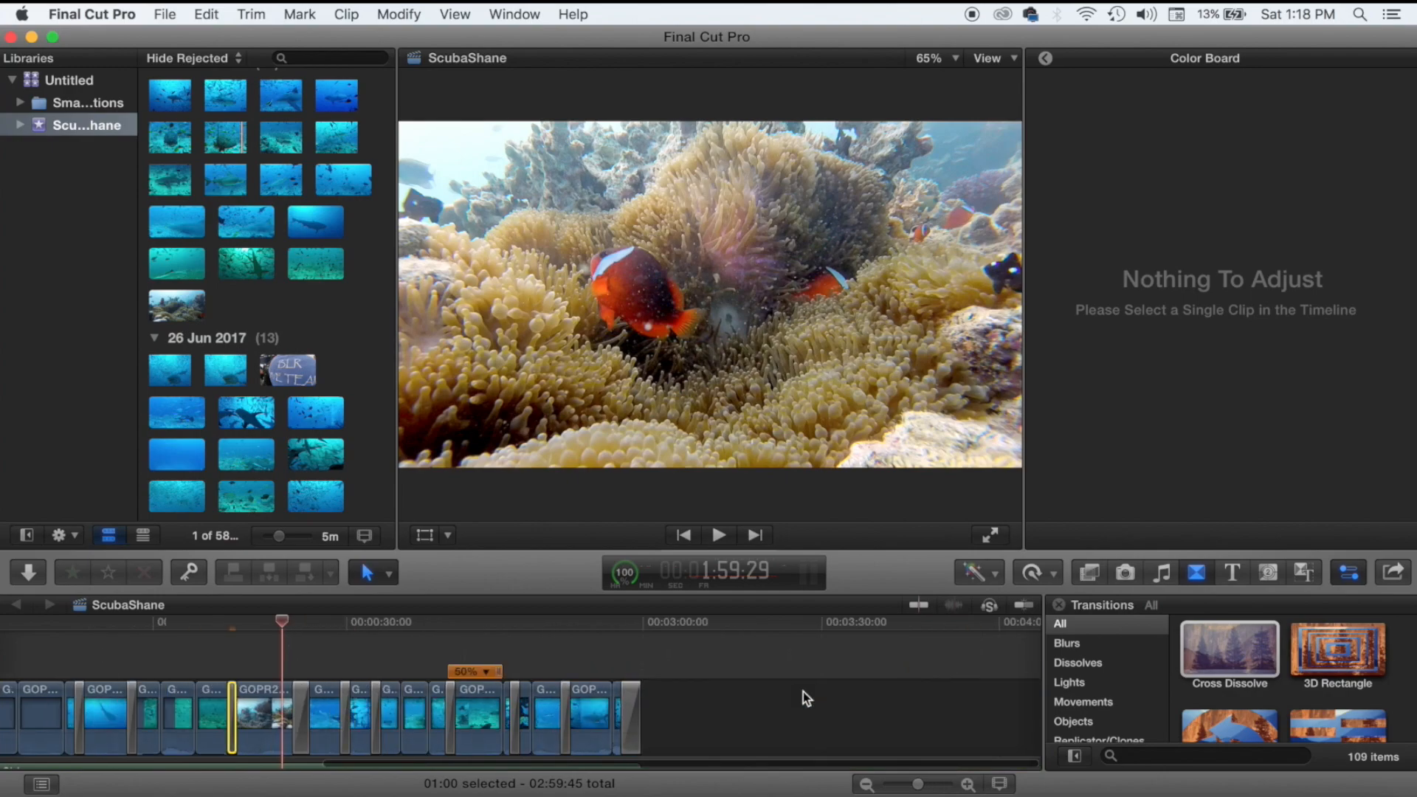
scroll(803, 692, left, 6)
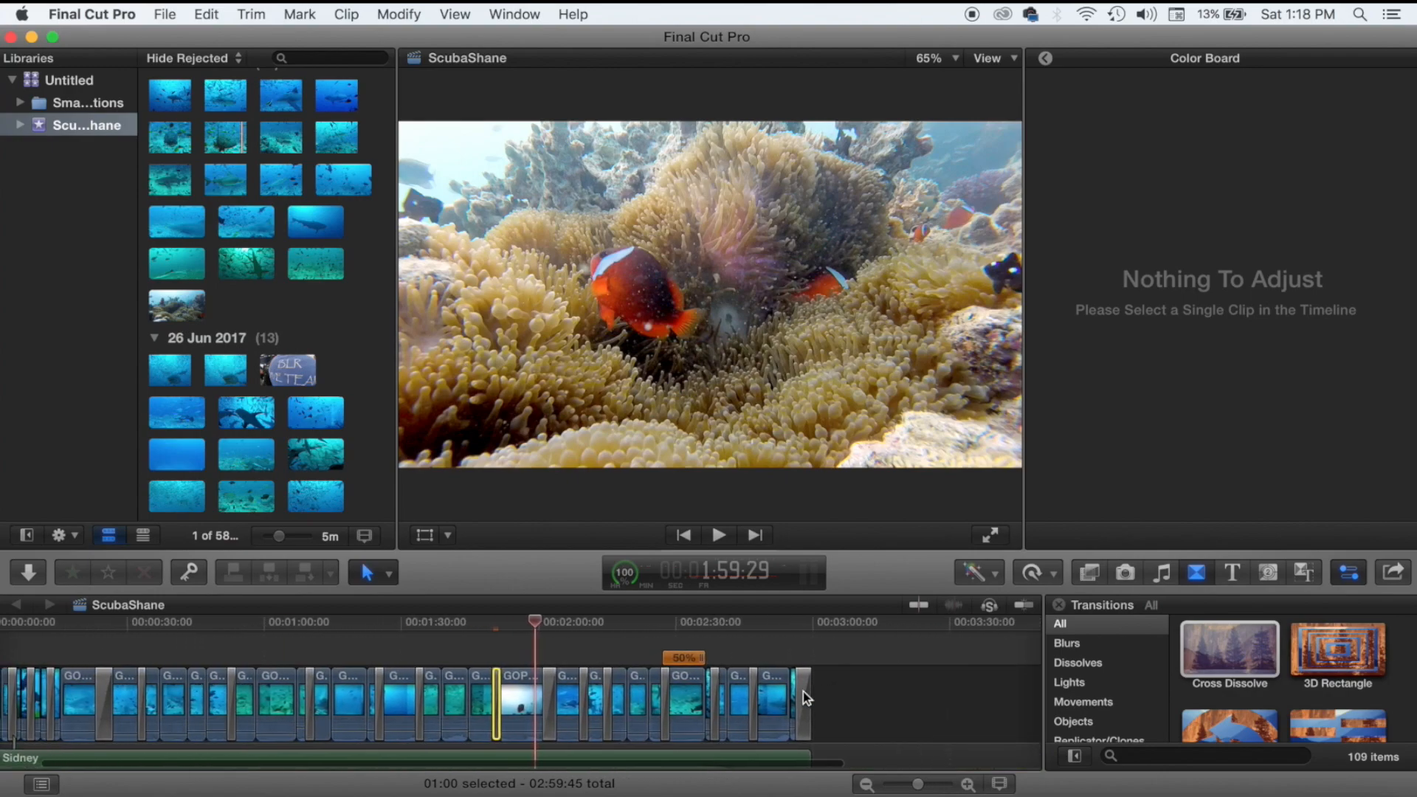
scroll(803, 693, left, 2)
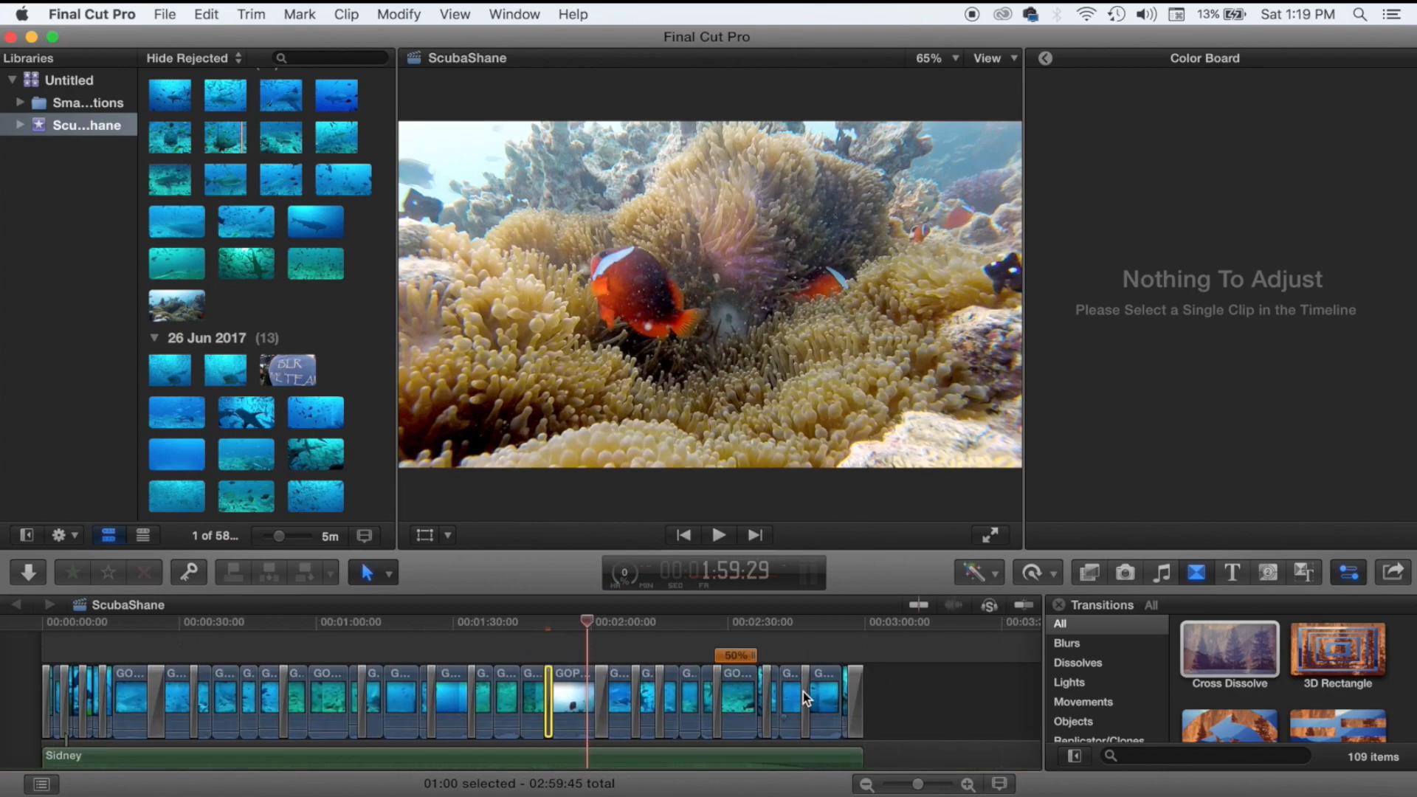
click(550, 653)
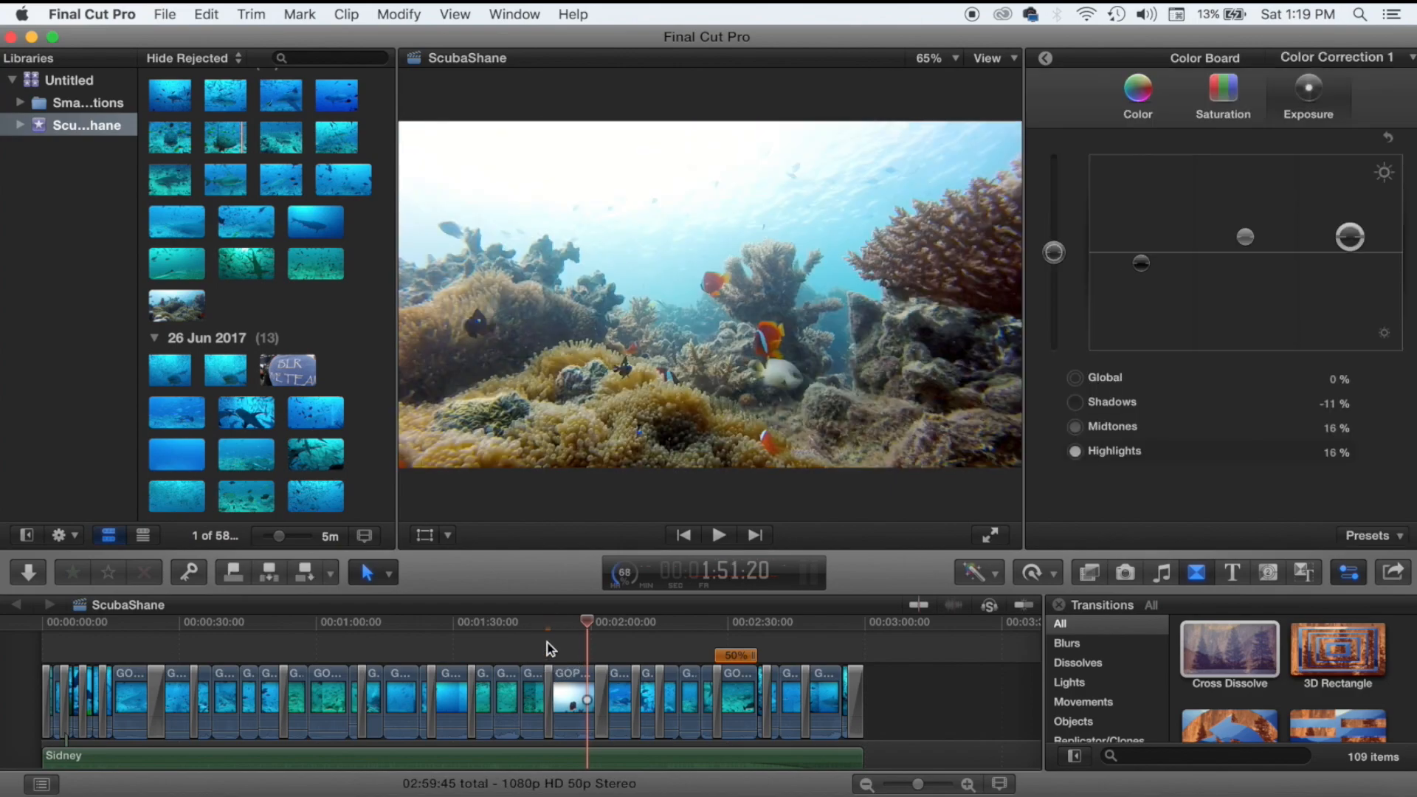
click(546, 651)
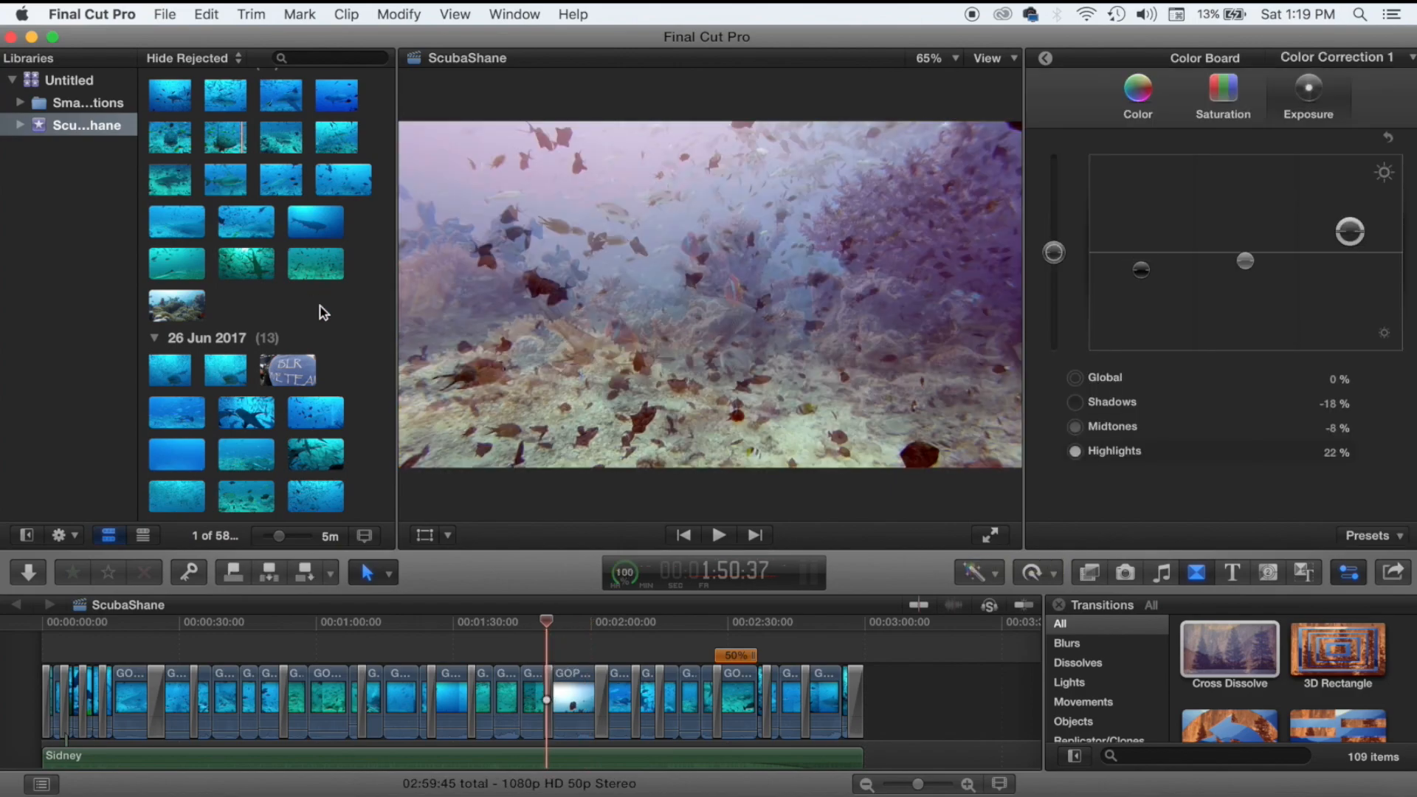
scroll(323, 312, up, 10)
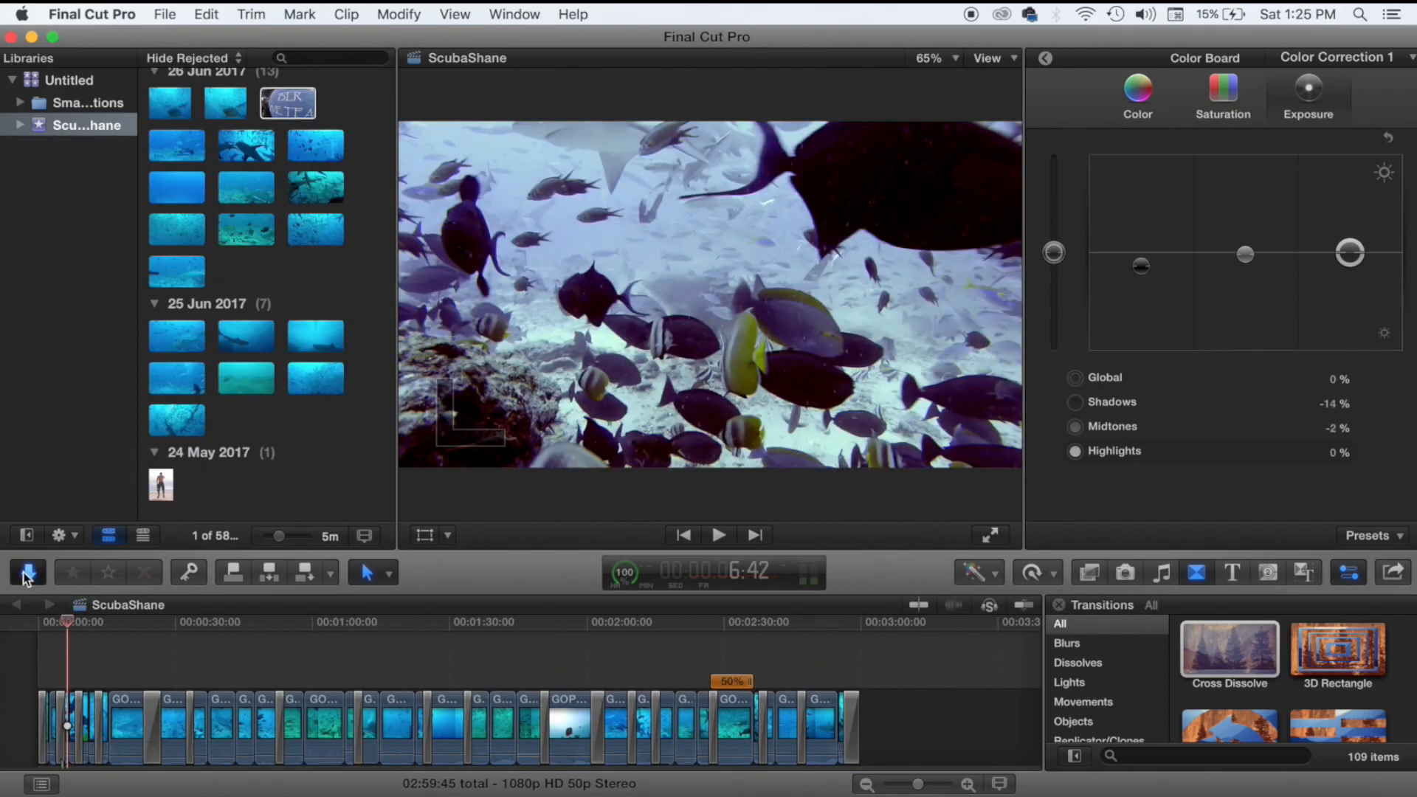
key(super+i)
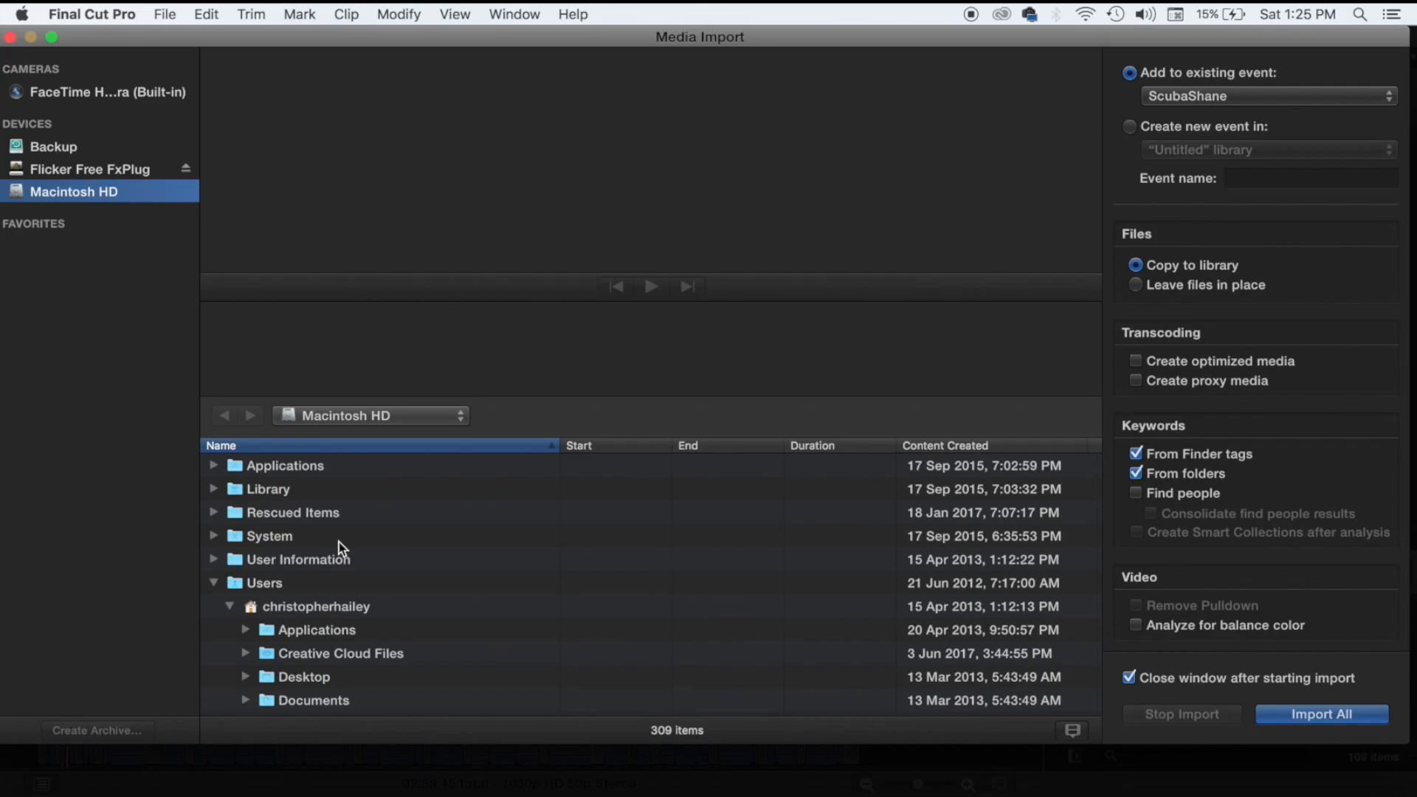
Import SS Diving3.psd from the Logos folder into the ScubaShane event.
scroll(341, 547, down, 15)
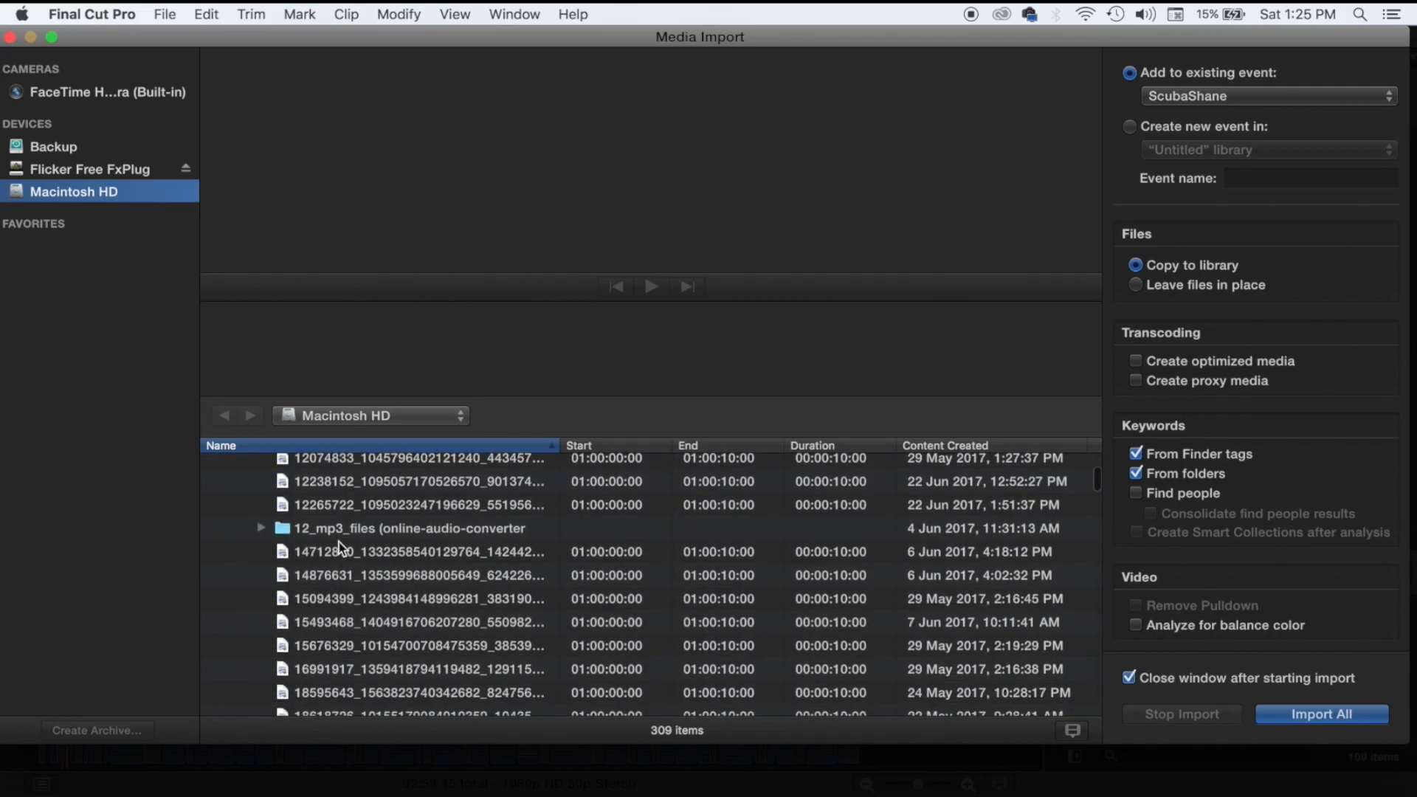
scroll(340, 548, down, 3)
scroll(341, 548, down, 10)
scroll(341, 547, down, 10)
scroll(341, 548, down, 15)
double_click(335, 535)
click(361, 510)
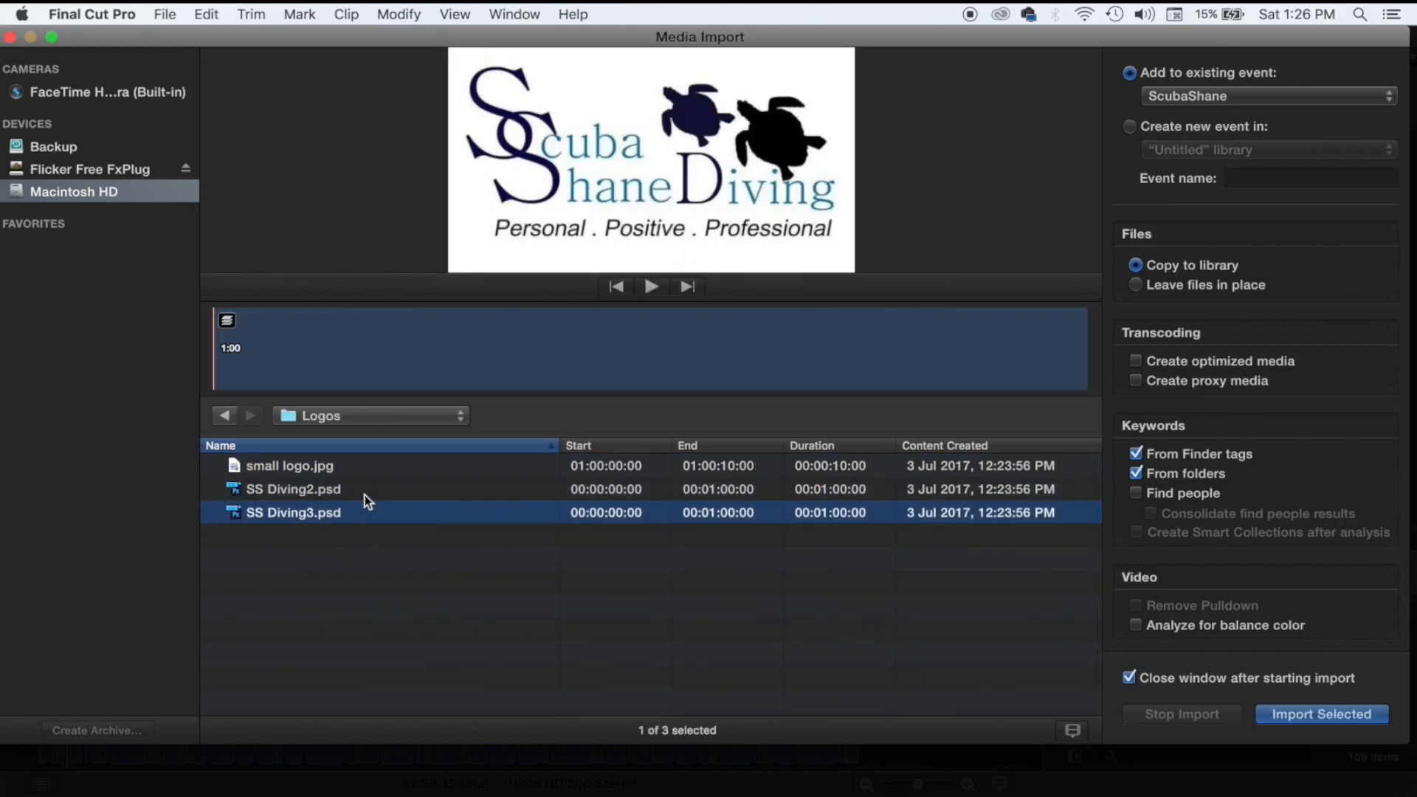
key(Return)
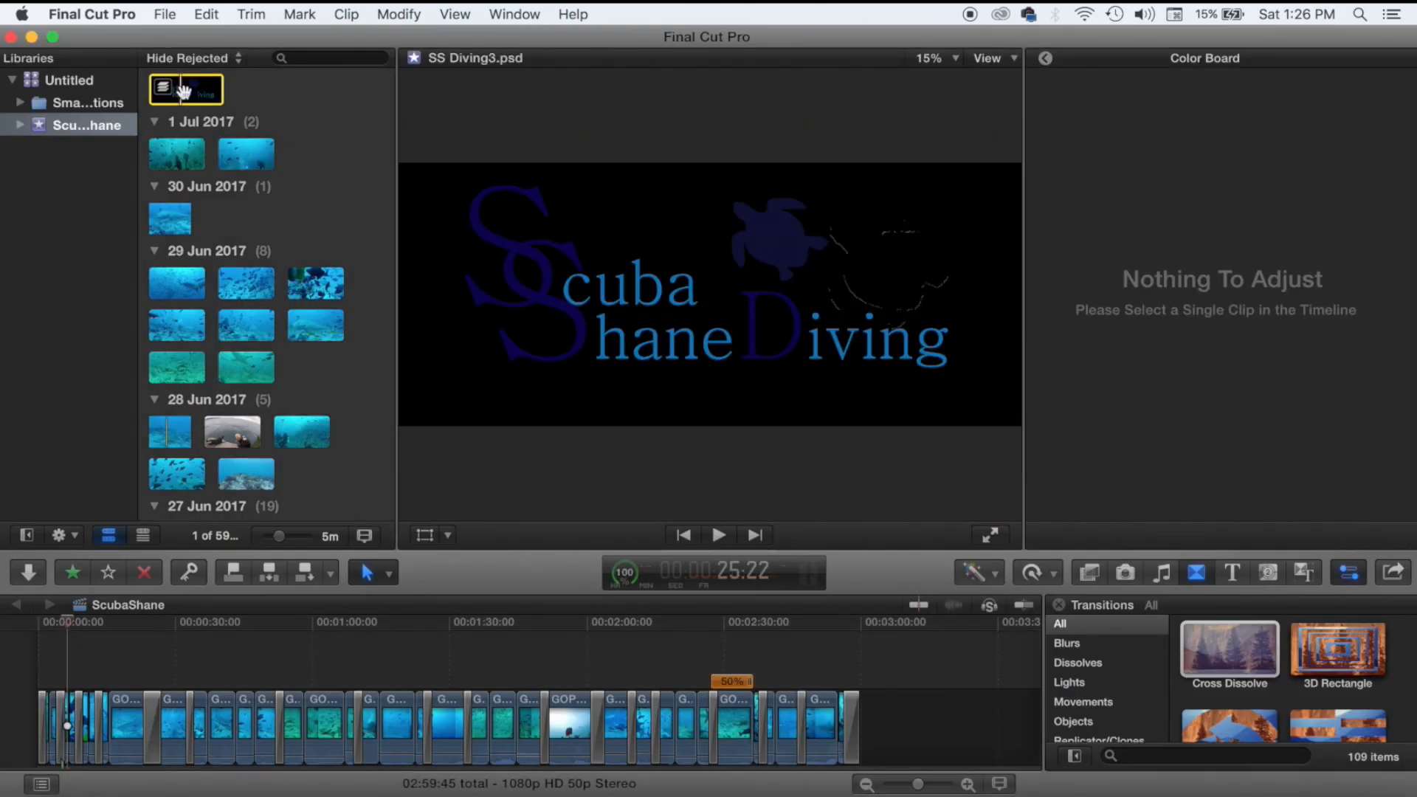
Connect SS Diving3.psd above the opening footage and trim it to 07:01.
drag(183, 90, 62, 645)
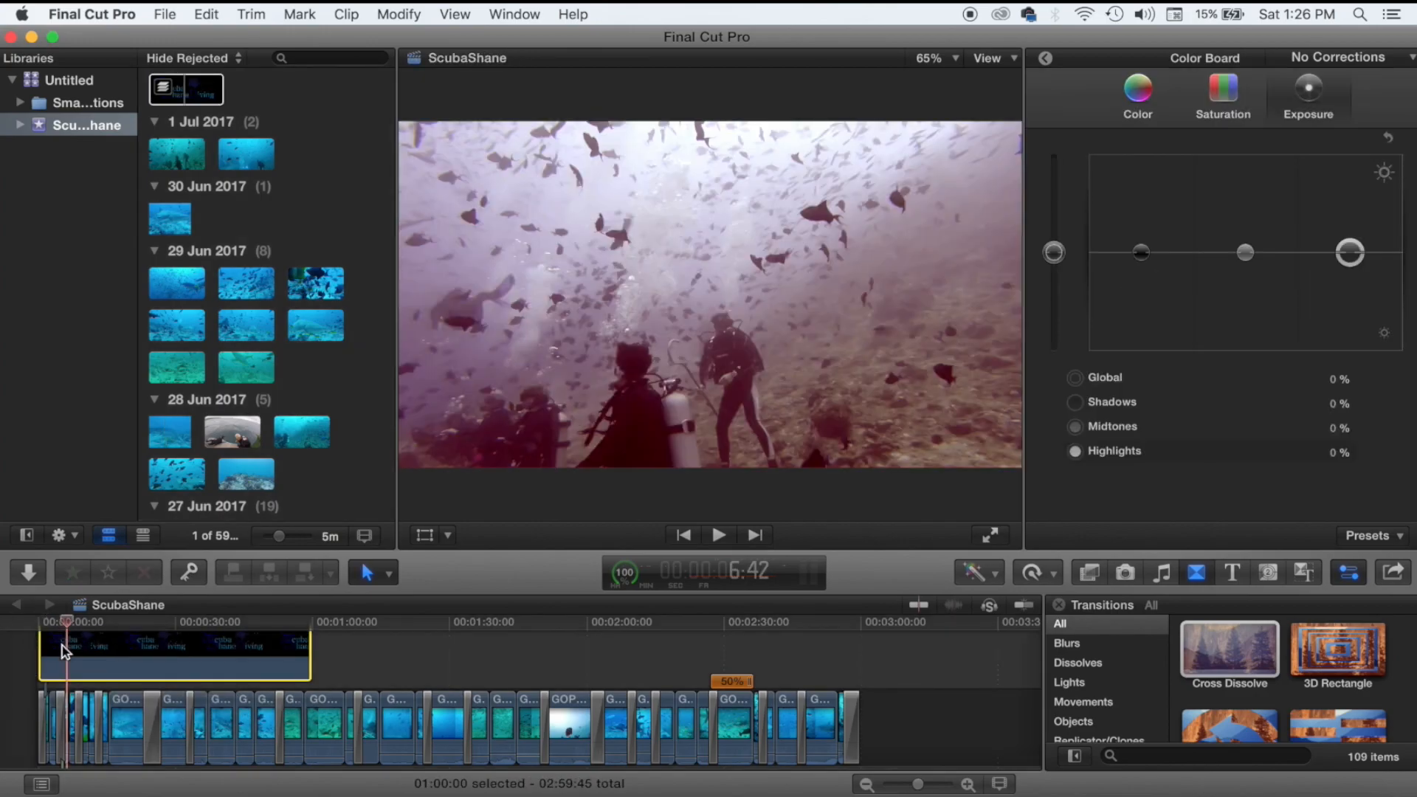
click(48, 684)
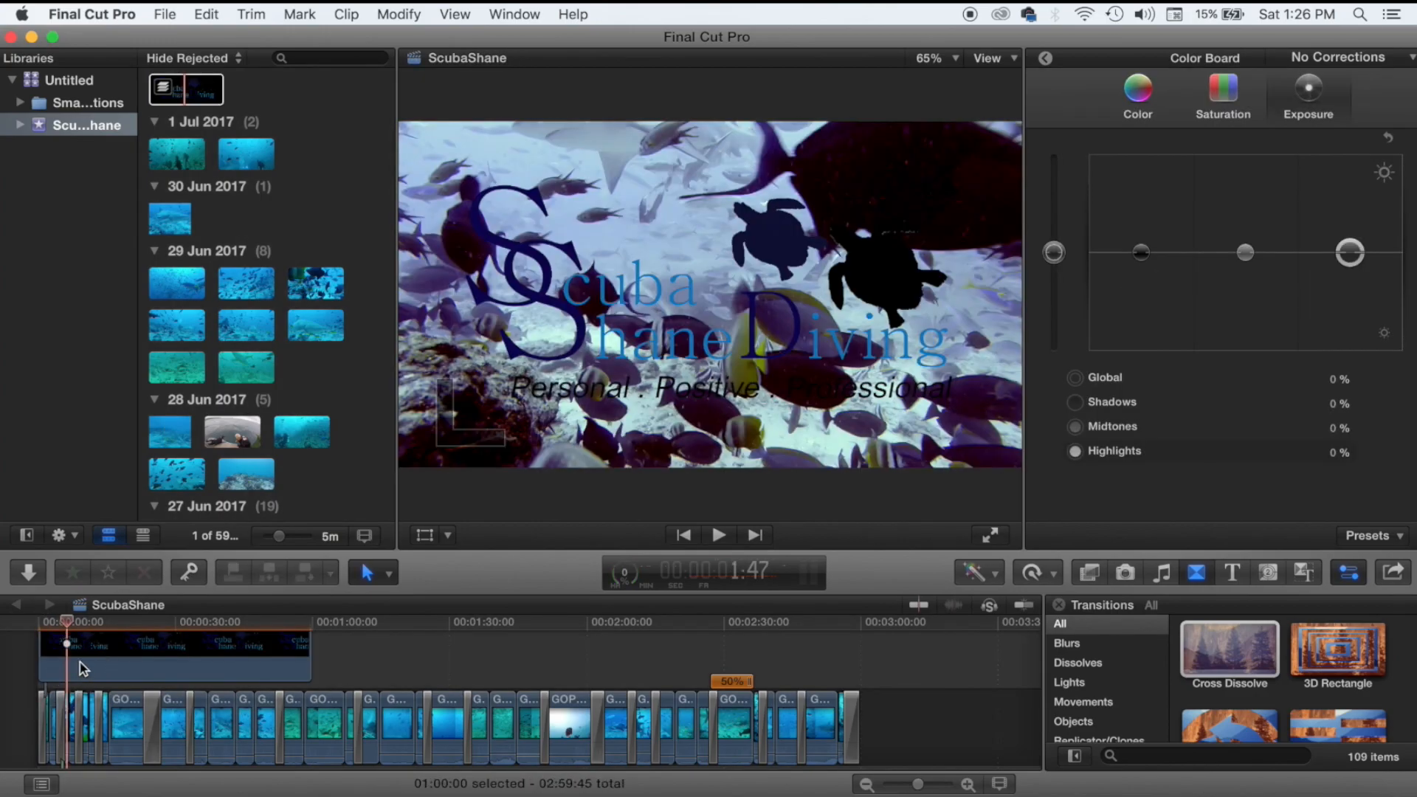
drag(306, 646, 51, 649)
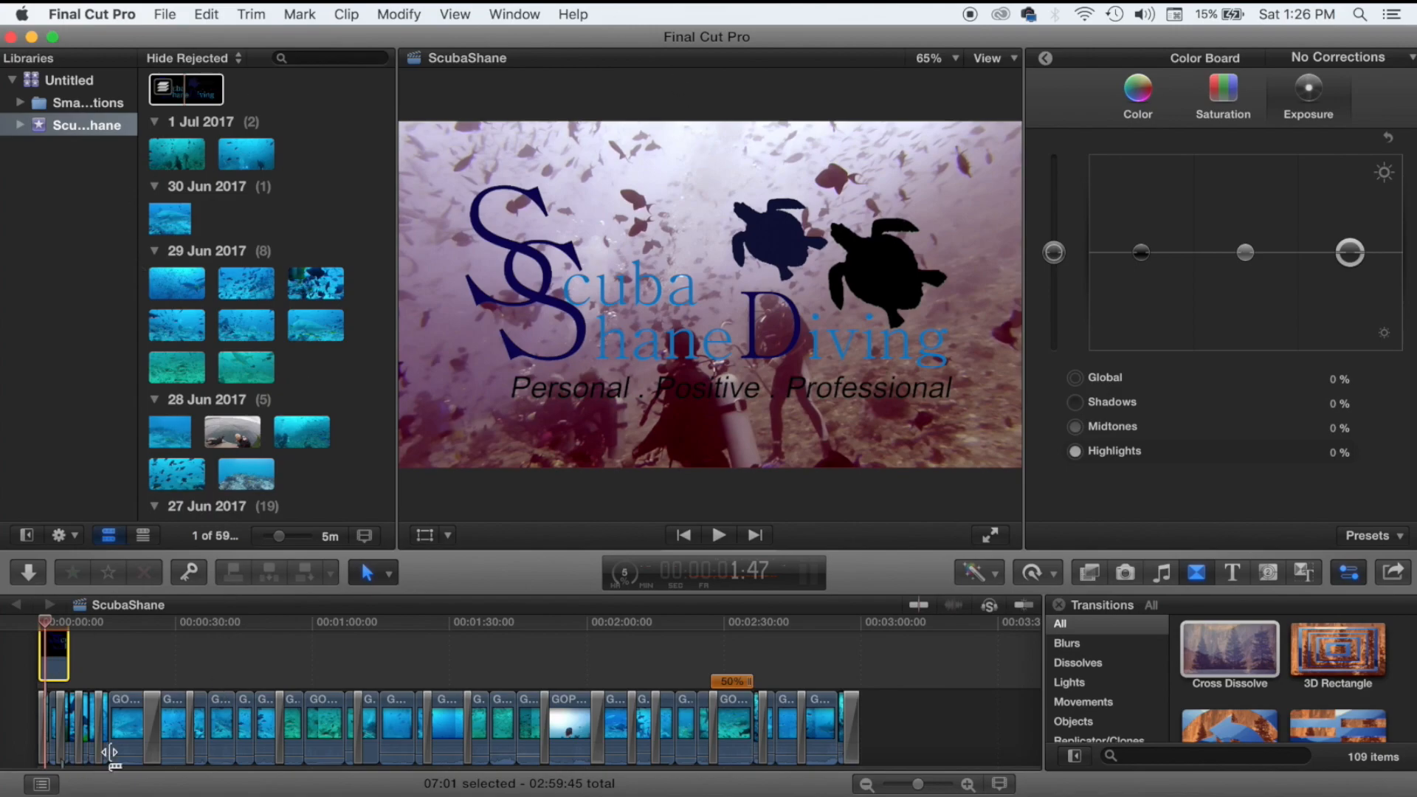
With the viewer Transform tool, scale the logo down and move it to the bottom centre.
click(425, 534)
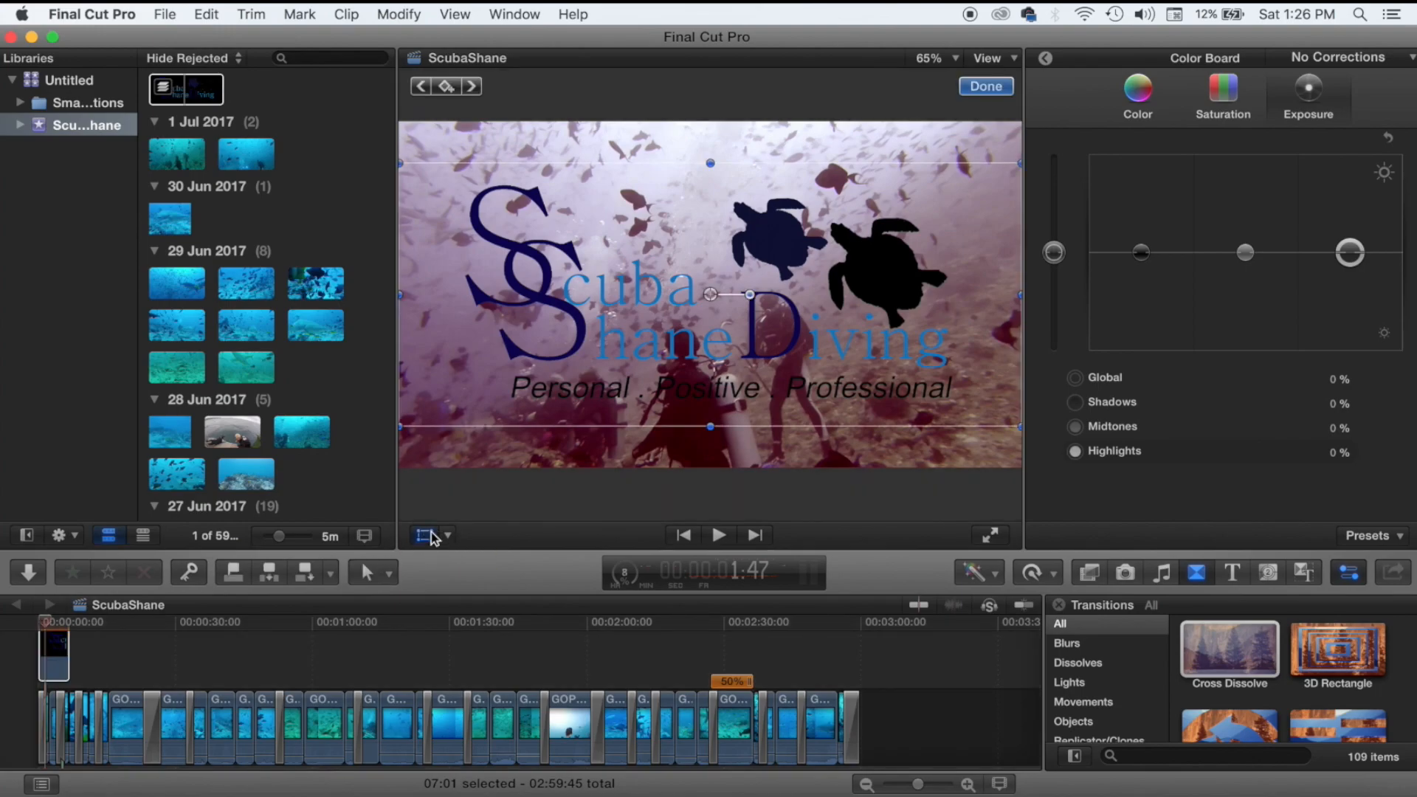
click(448, 534)
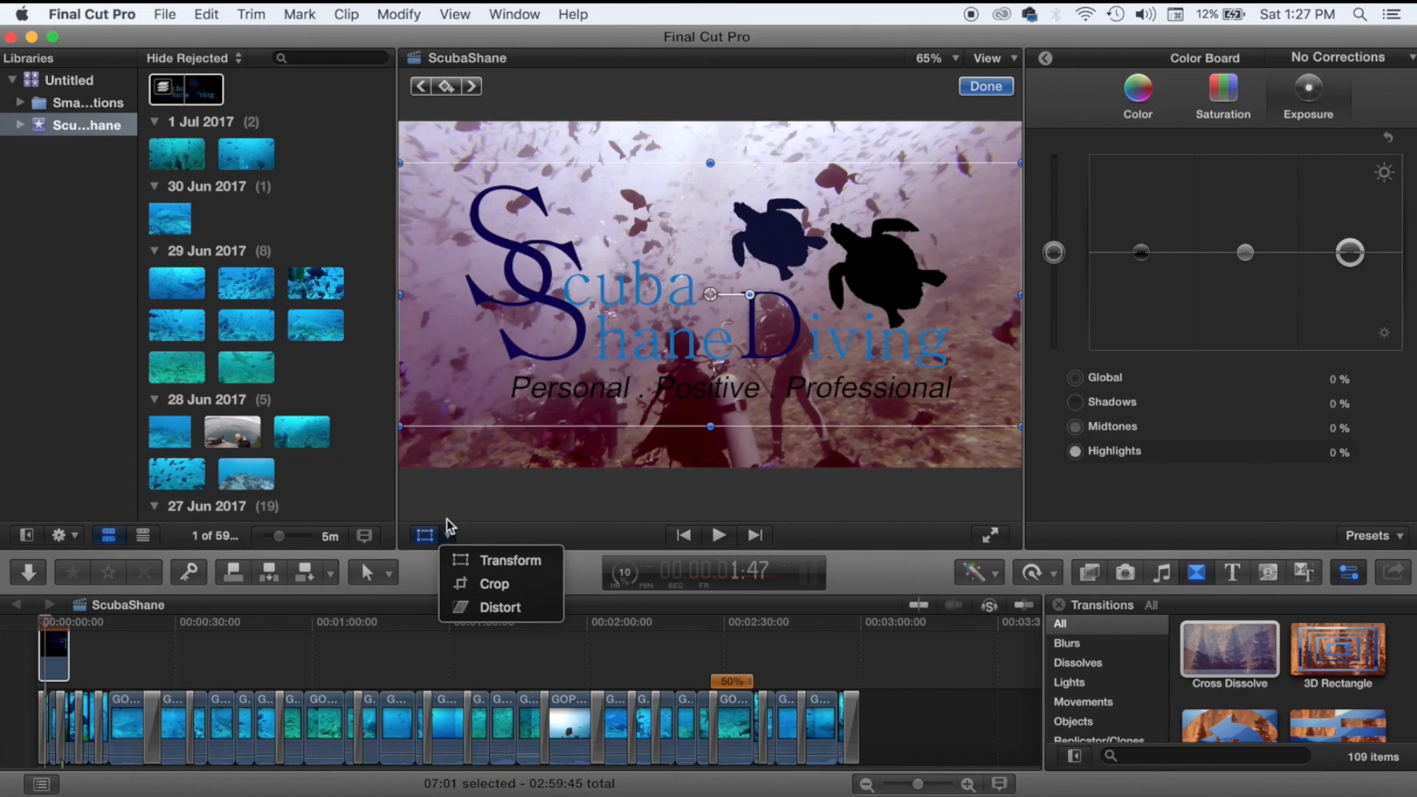
click(400, 428)
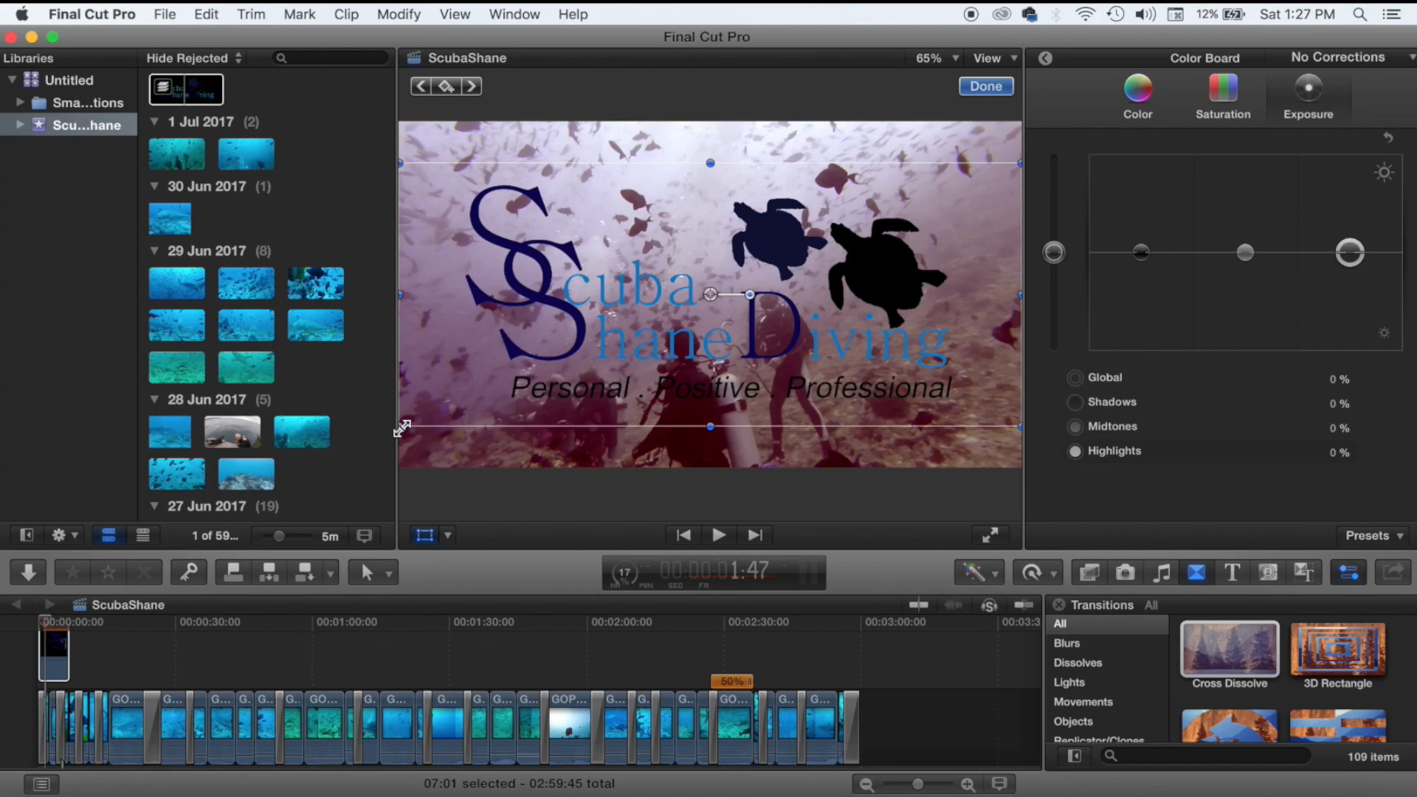
drag(401, 429, 644, 318)
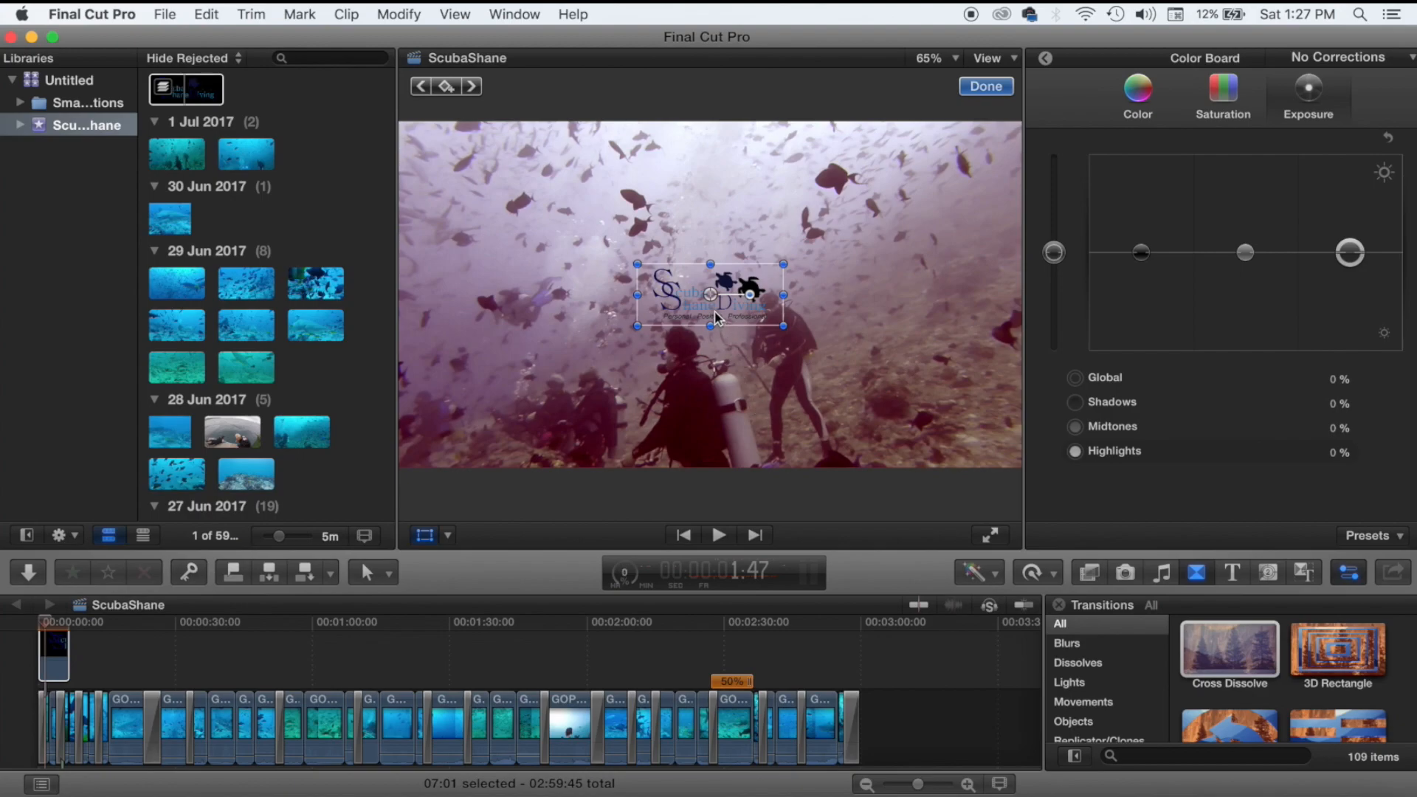
drag(713, 312, 717, 455)
Reselect the logo clip and show its properties in the Video Inspector.
click(732, 365)
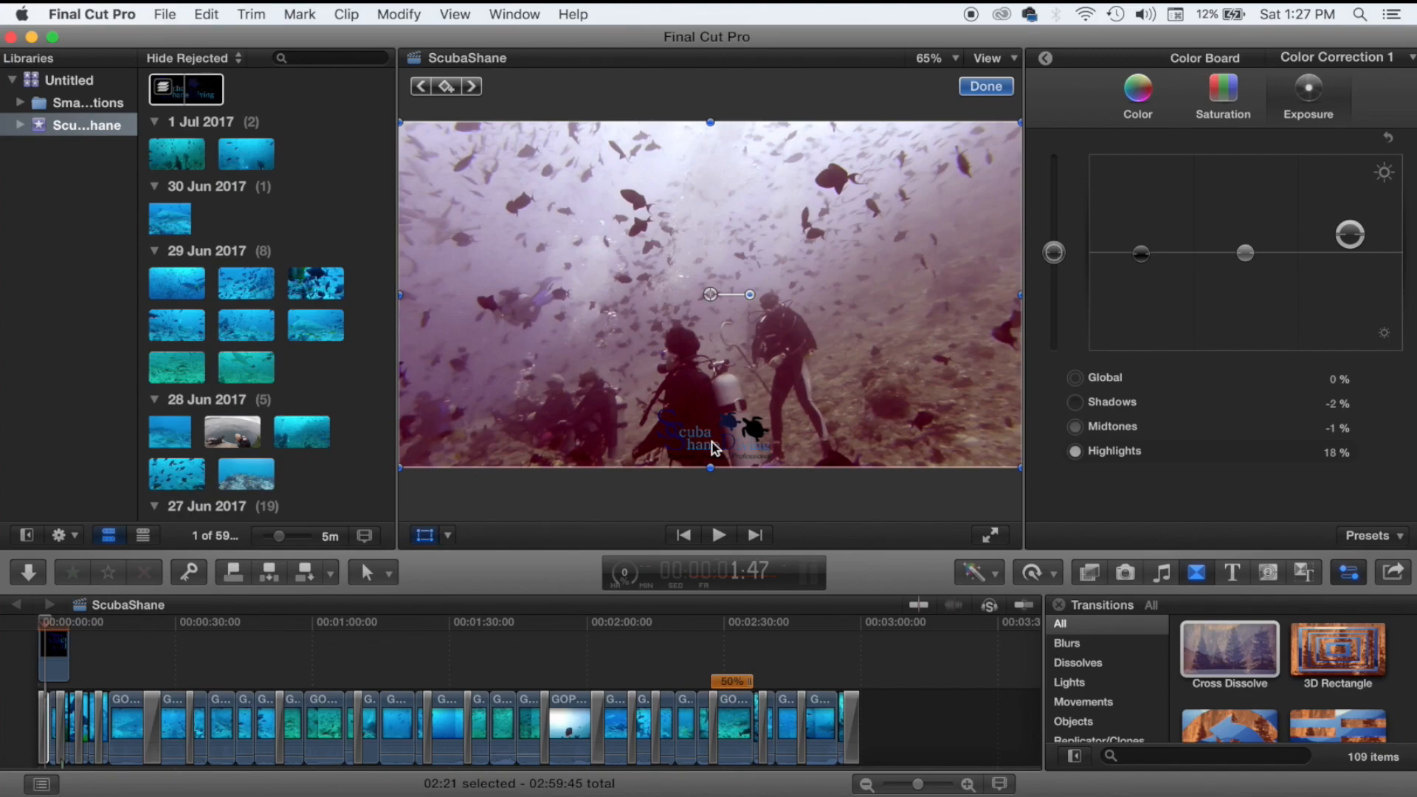
click(51, 680)
click(55, 666)
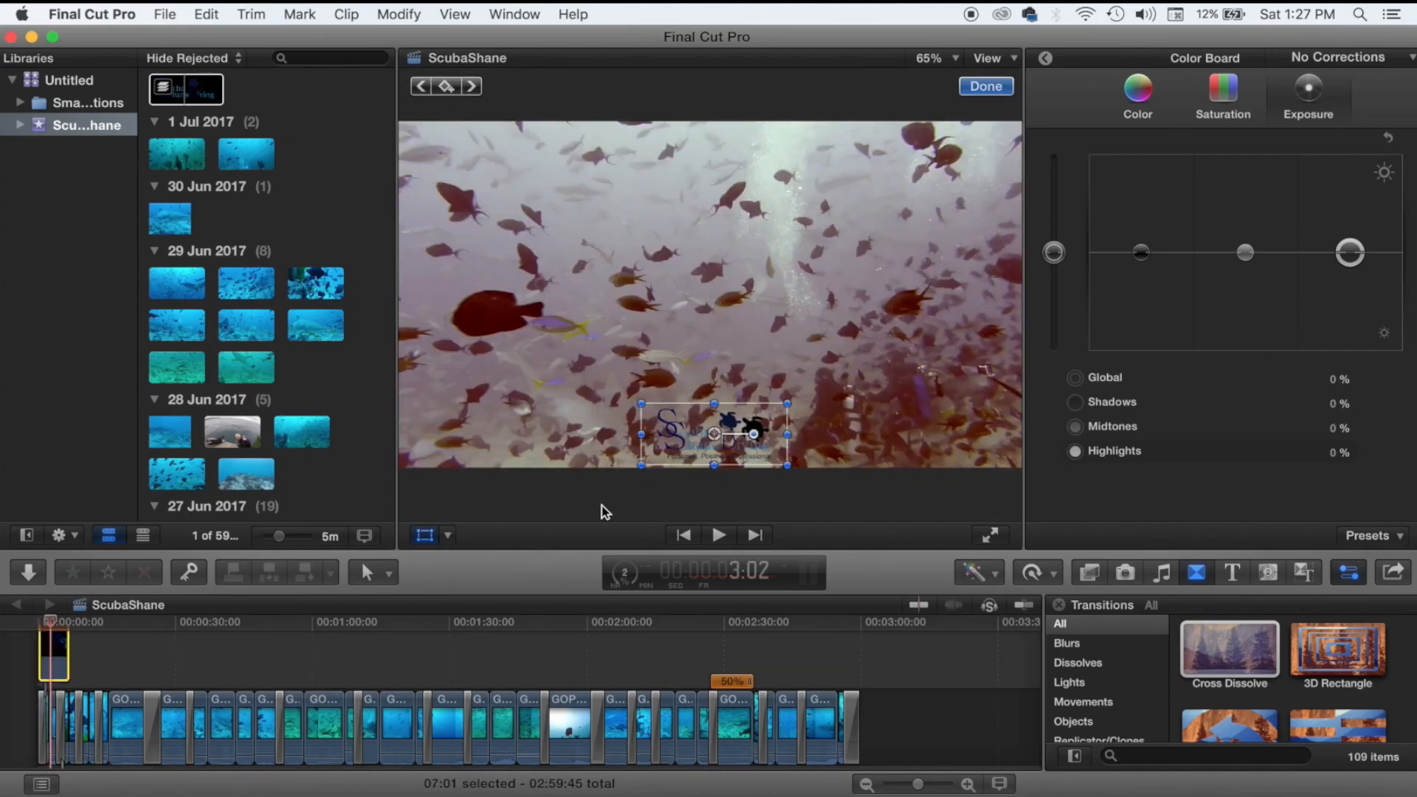
click(1050, 54)
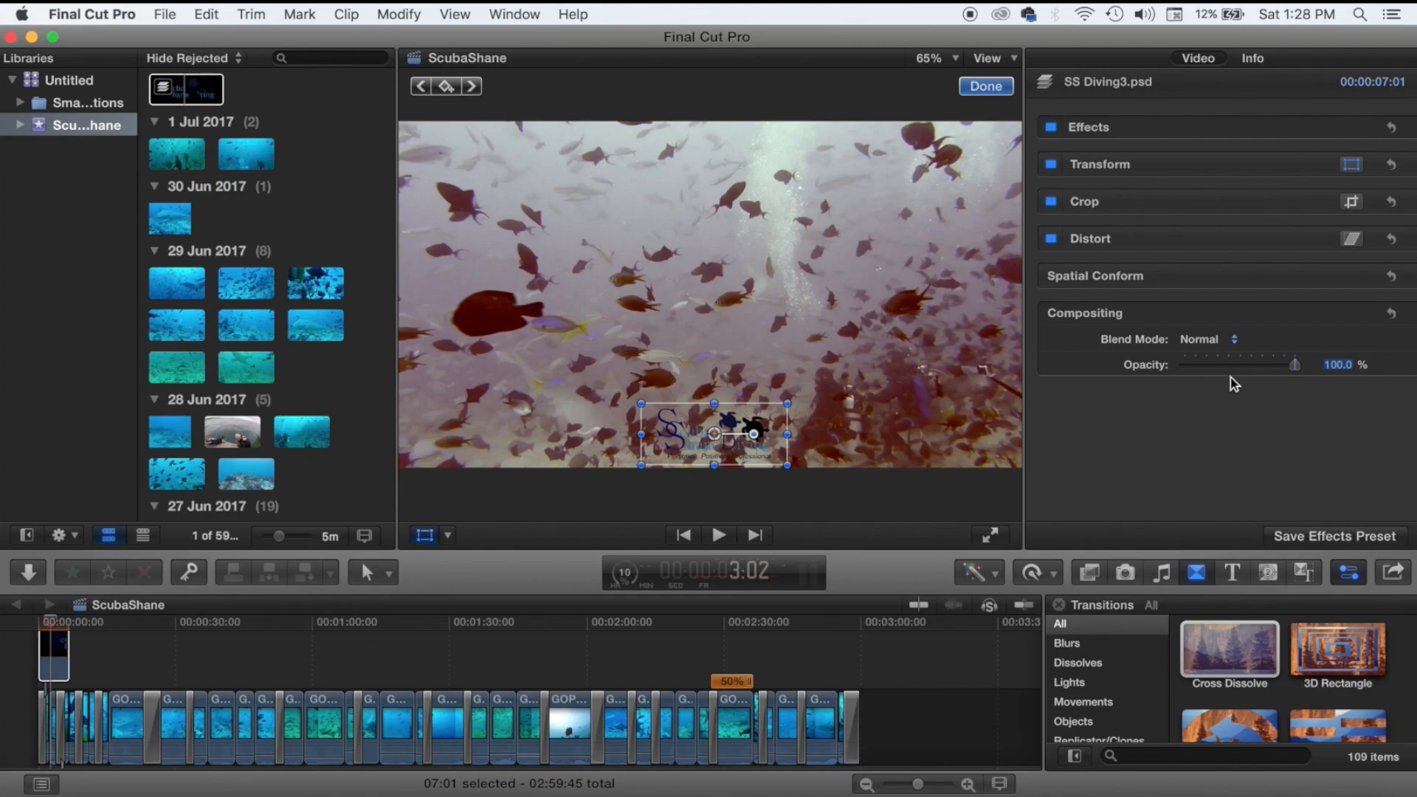
Set the logo's Compositing opacity to 50% and extend the clip to 1:00:00.
mouse_move(1233, 371)
click(1220, 365)
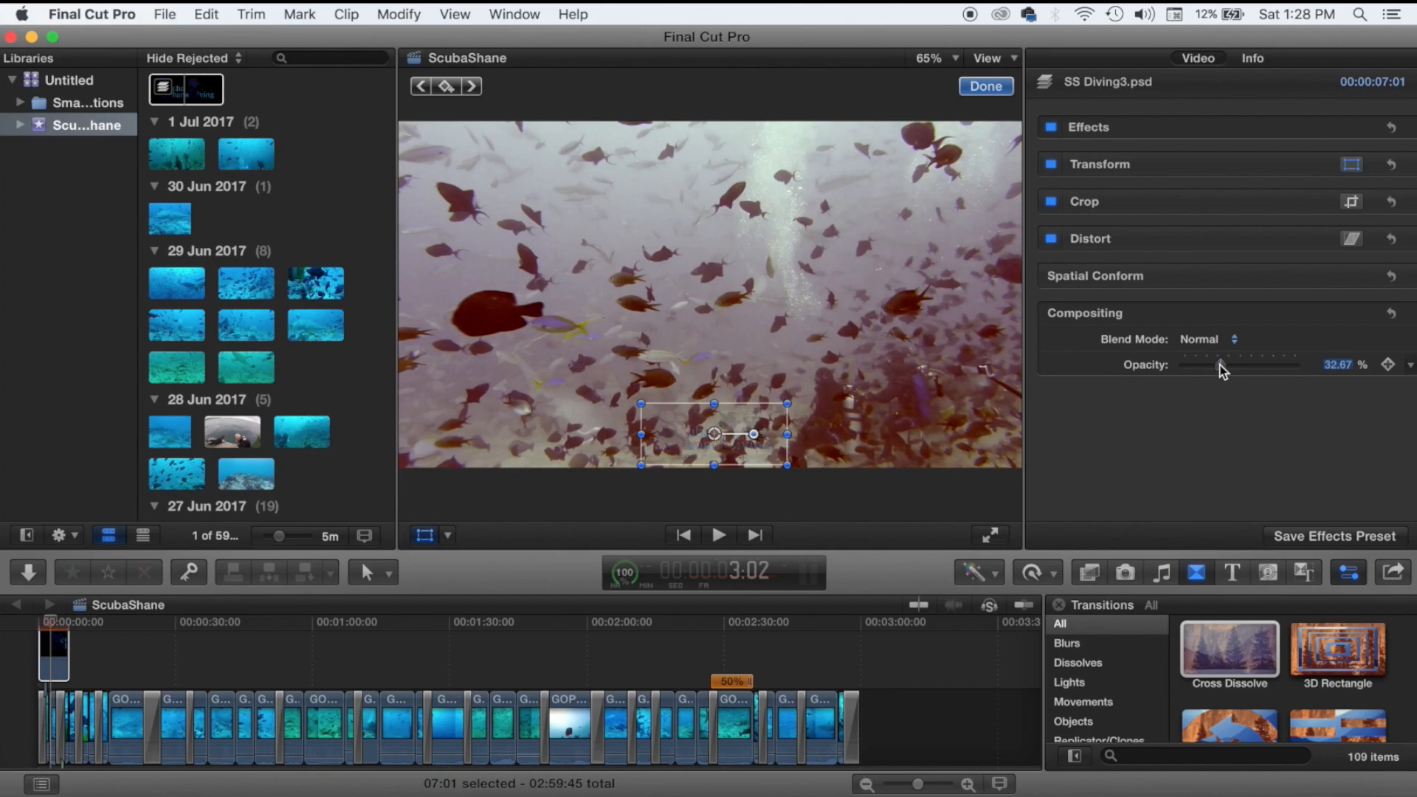
click(1222, 366)
drag(1222, 366, 1242, 369)
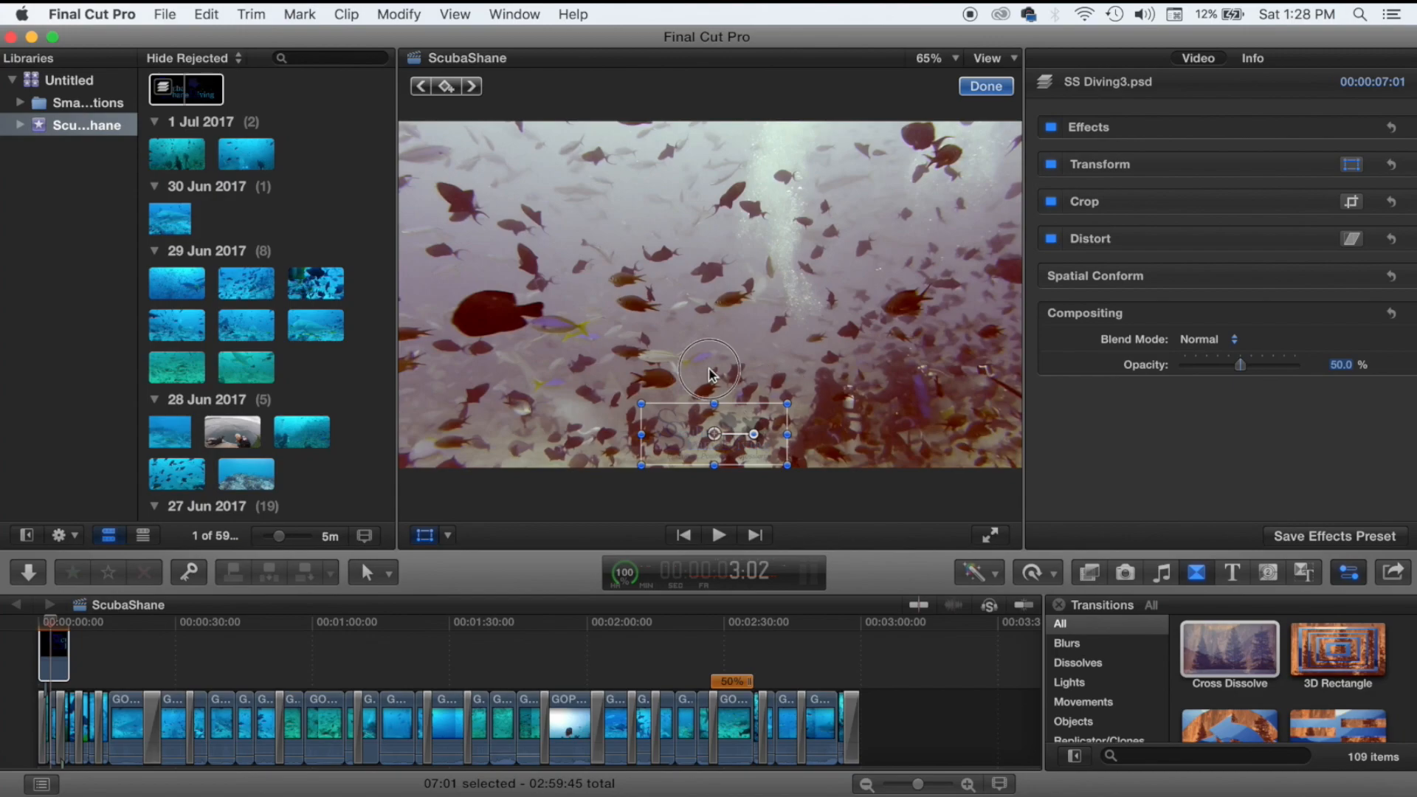
click(536, 425)
drag(63, 646, 311, 650)
key(Home)
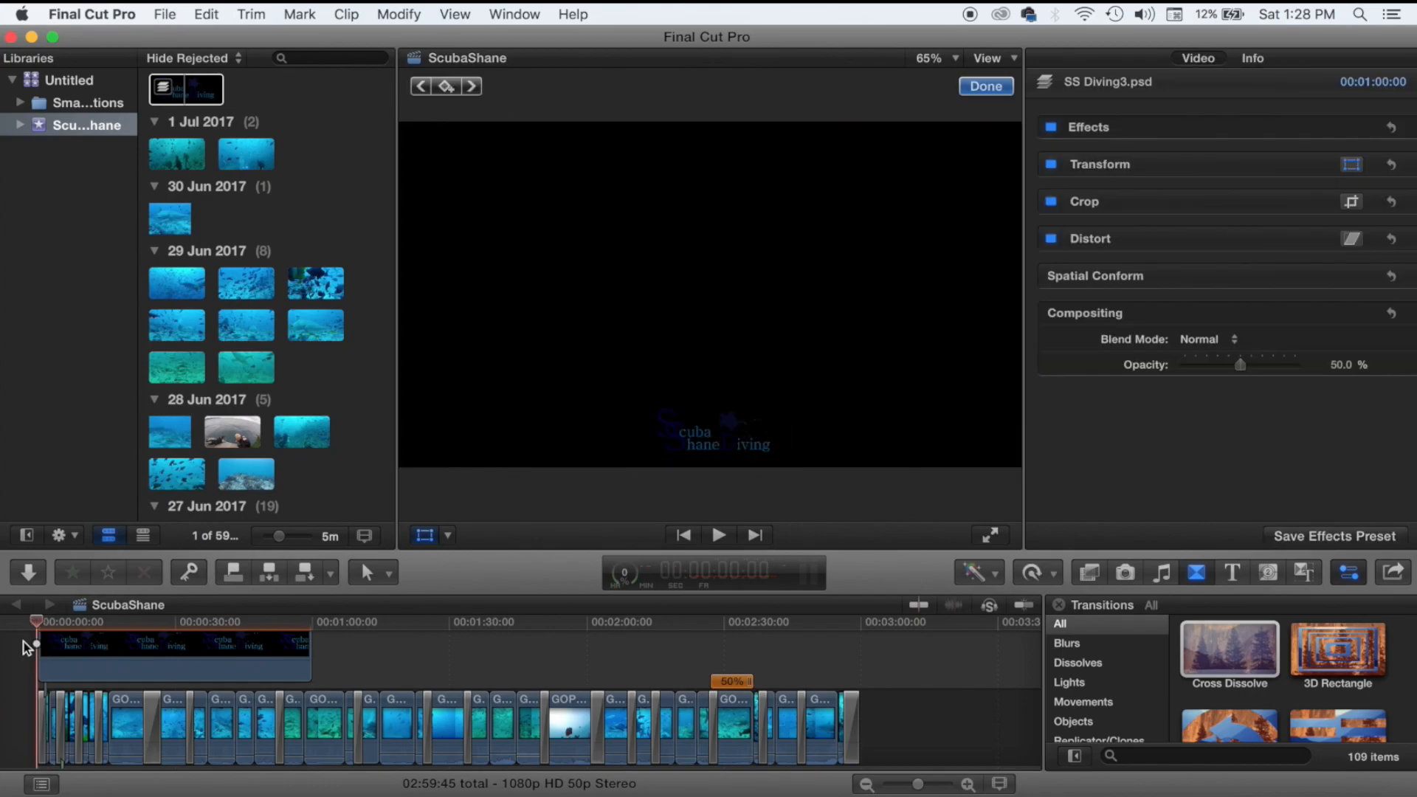
key(space)
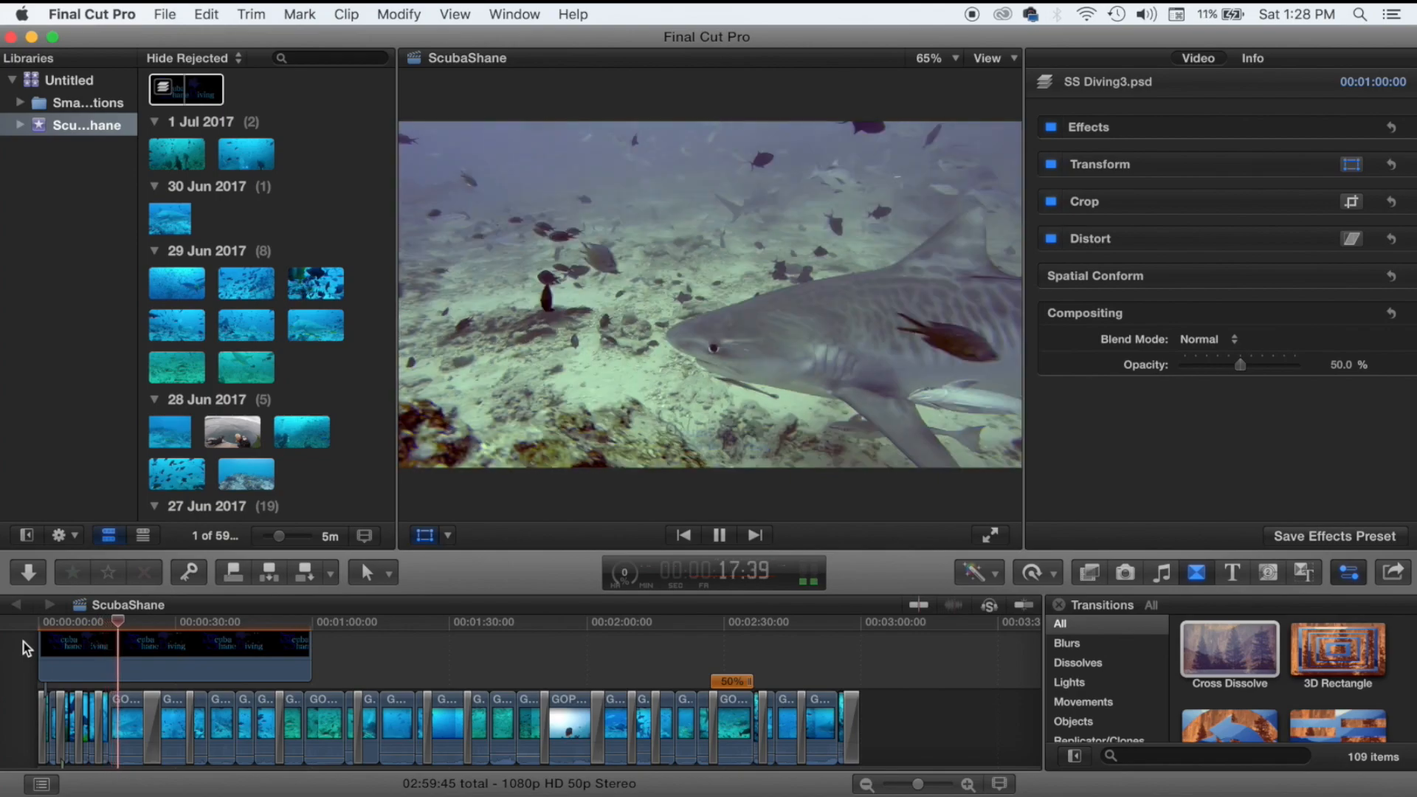
key(space)
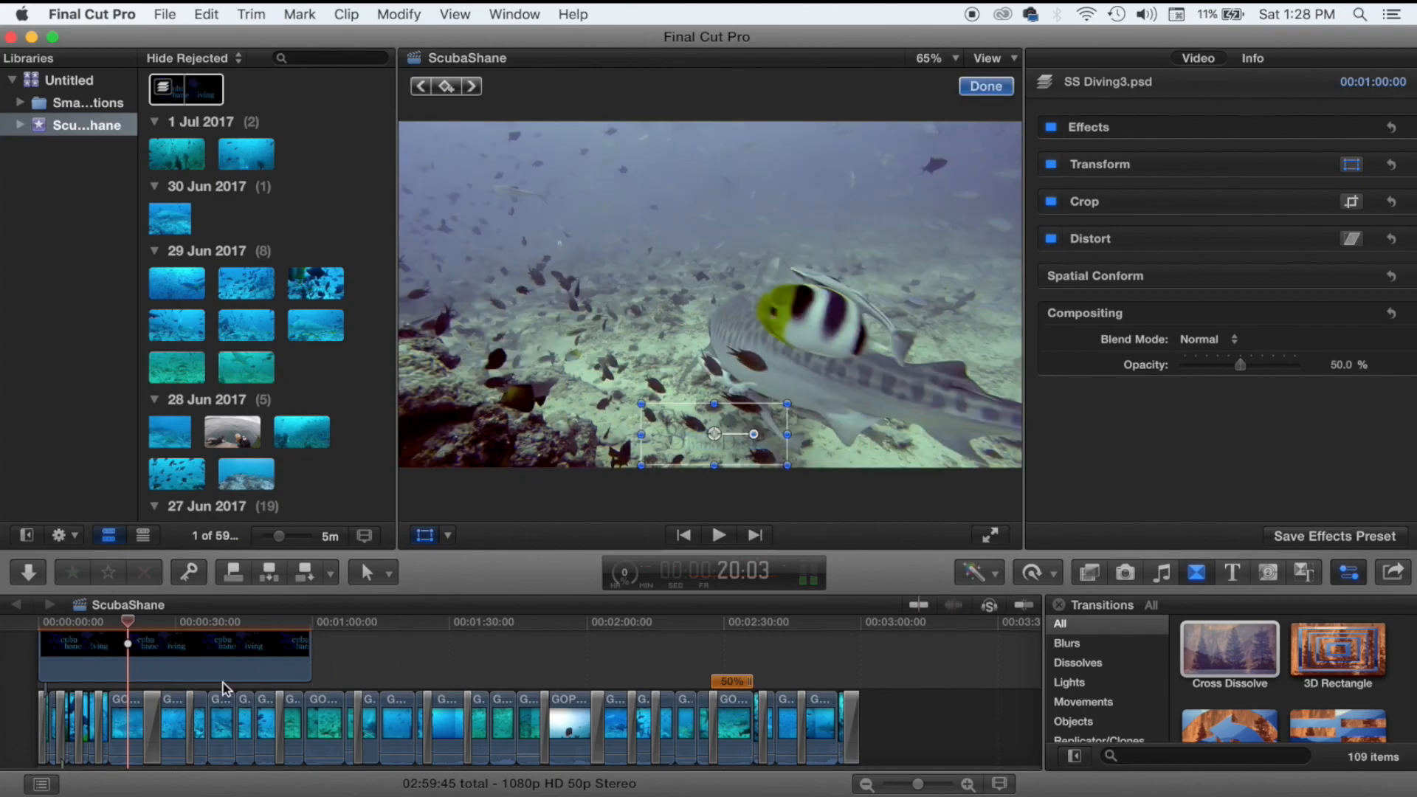
drag(309, 655, 853, 661)
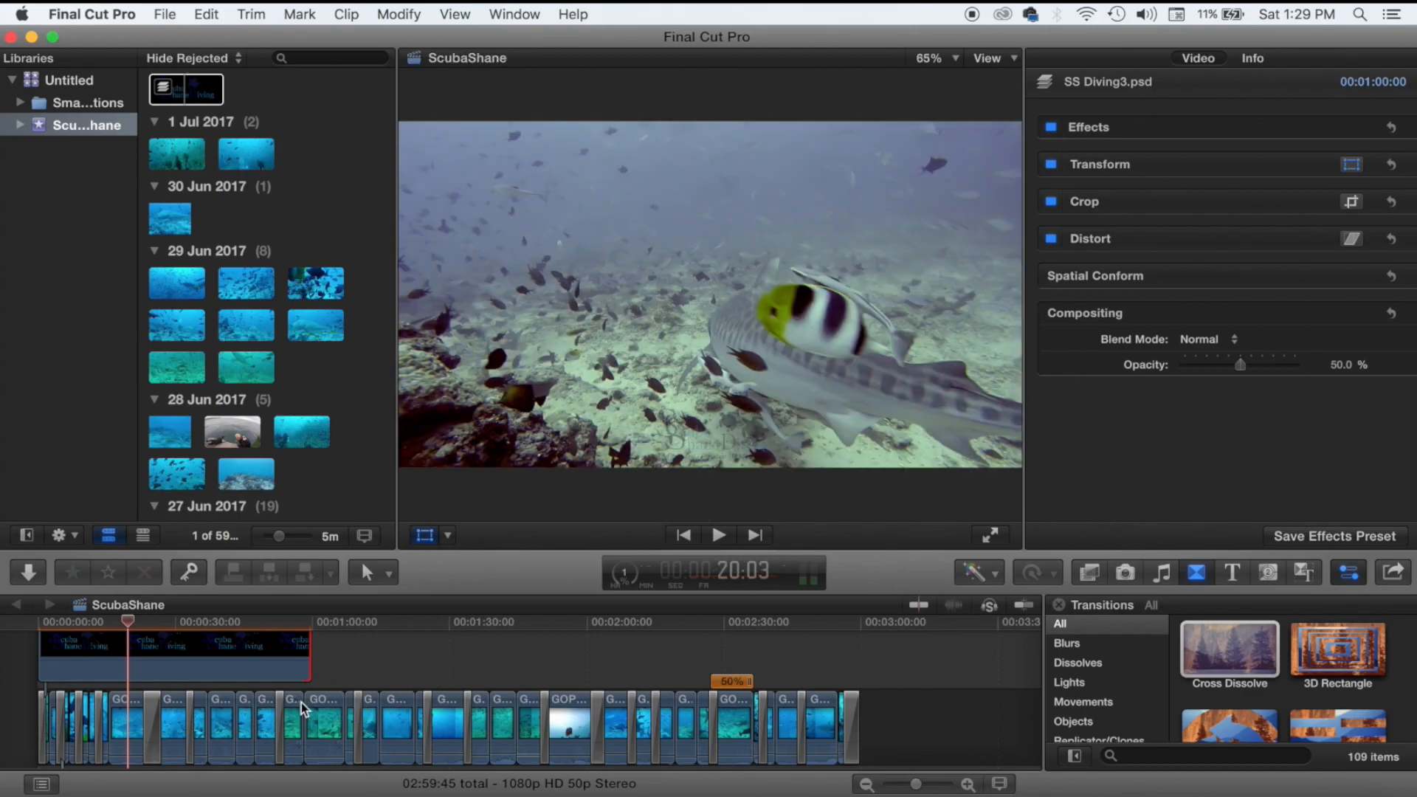
Copy the one-minute logo clip and paste two copies end to end up to 3:00.
key(super+minus)
scroll(301, 702, up, 2)
click(124, 696)
drag(118, 696, 147, 694)
click(41, 650)
click(73, 652)
key(super+c)
key(super+v)
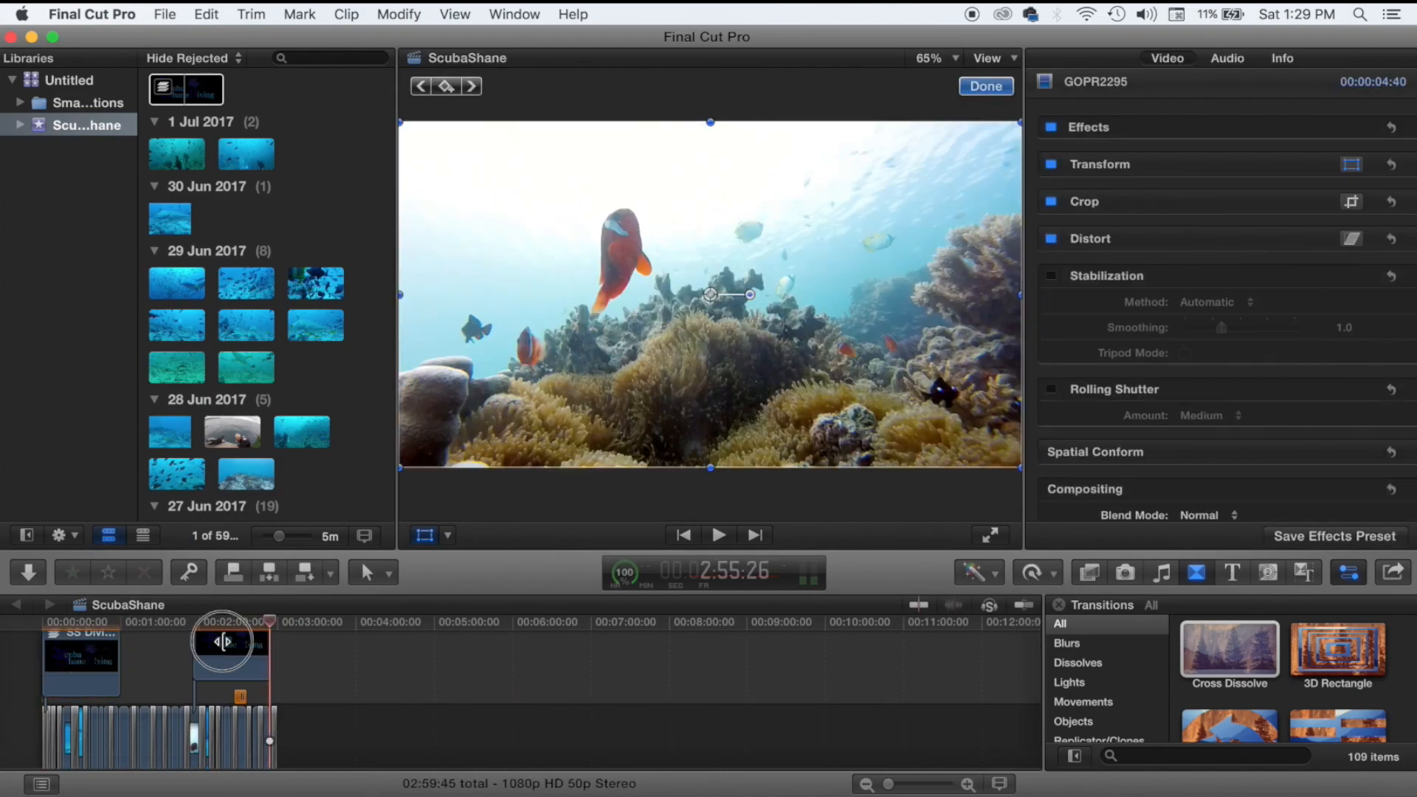
drag(212, 646, 140, 654)
key(super+v)
drag(252, 640, 241, 654)
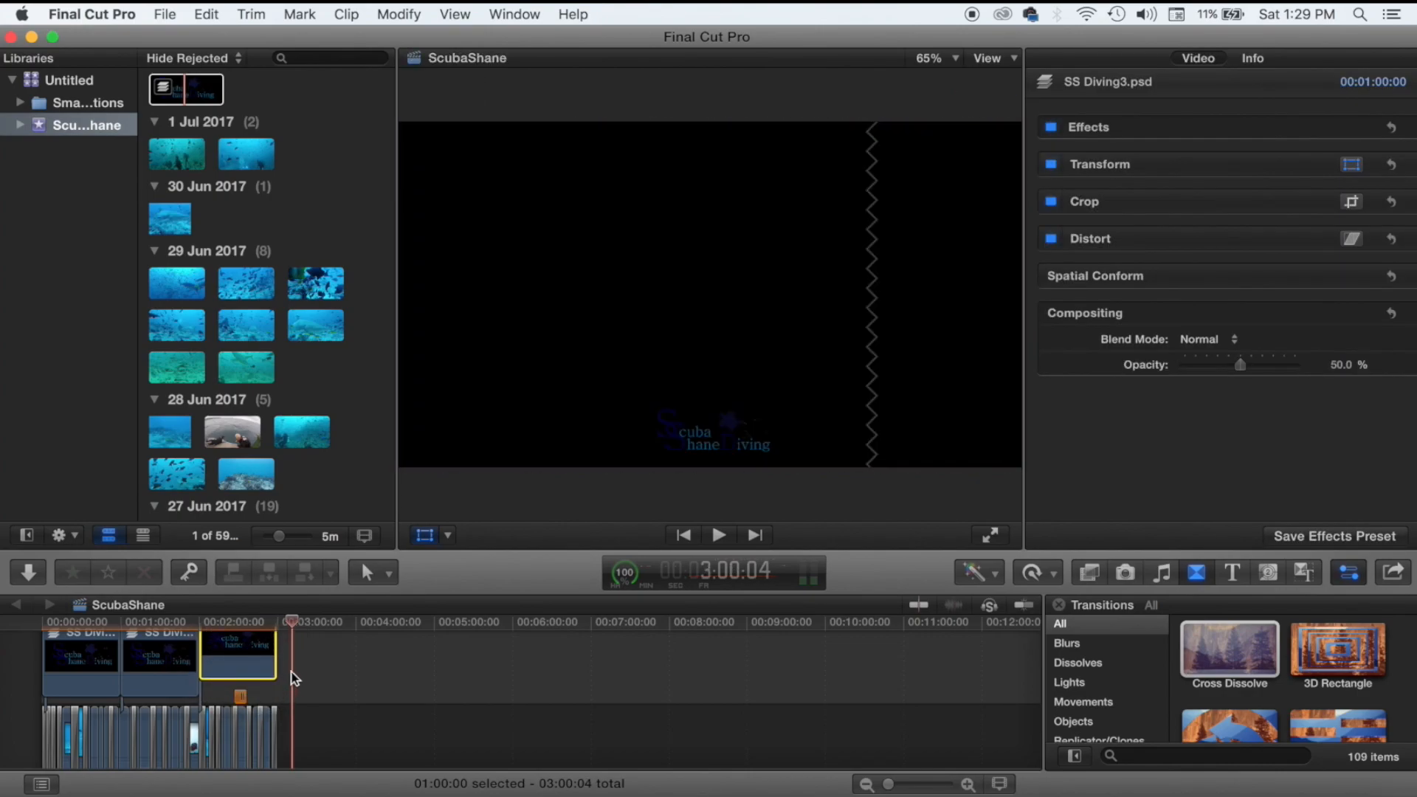
Zoom in and back out to confirm the three logo clips span the 03:00:04 edit.
key(super+equal)
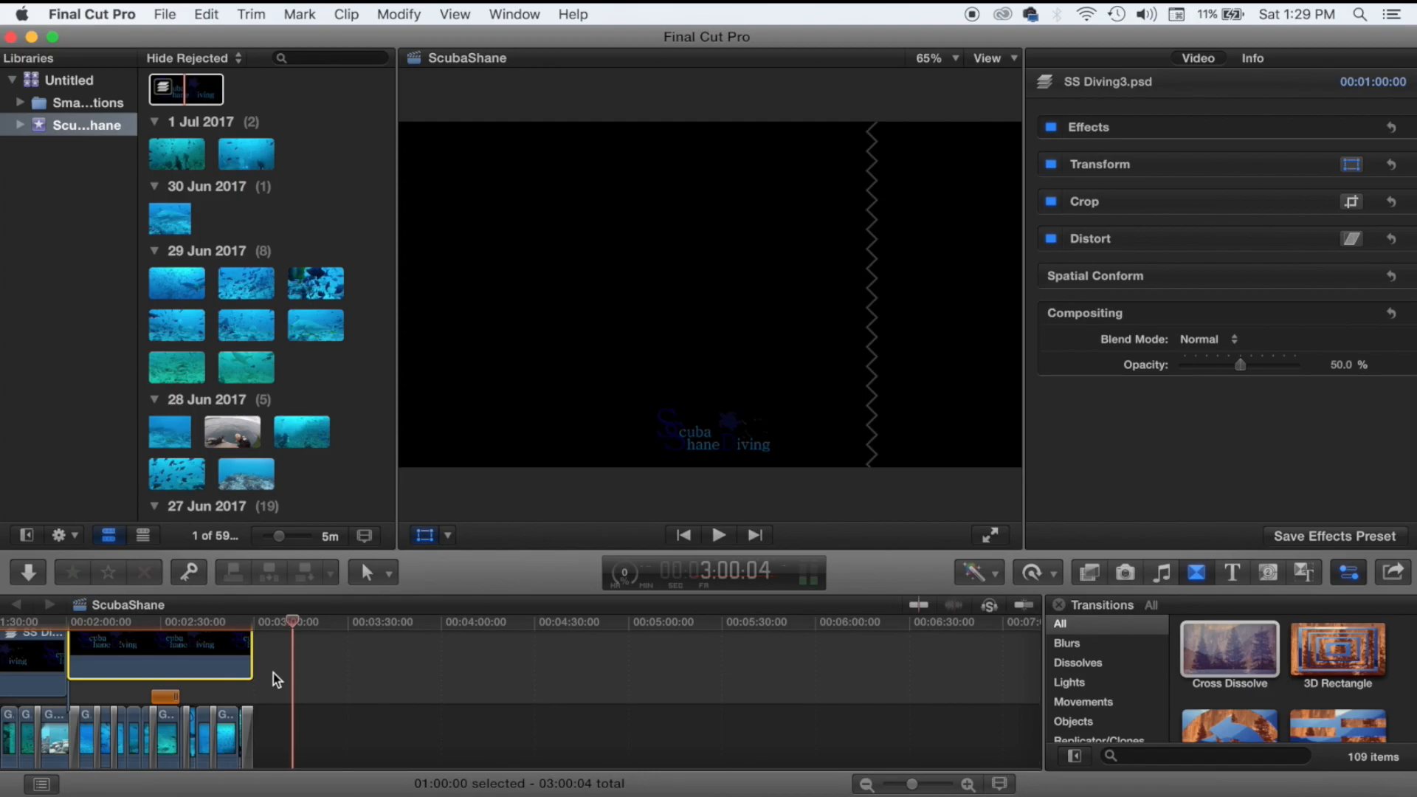
key(super+minus)
scroll(269, 681, left, 4)
scroll(268, 681, up, 2)
click(27, 676)
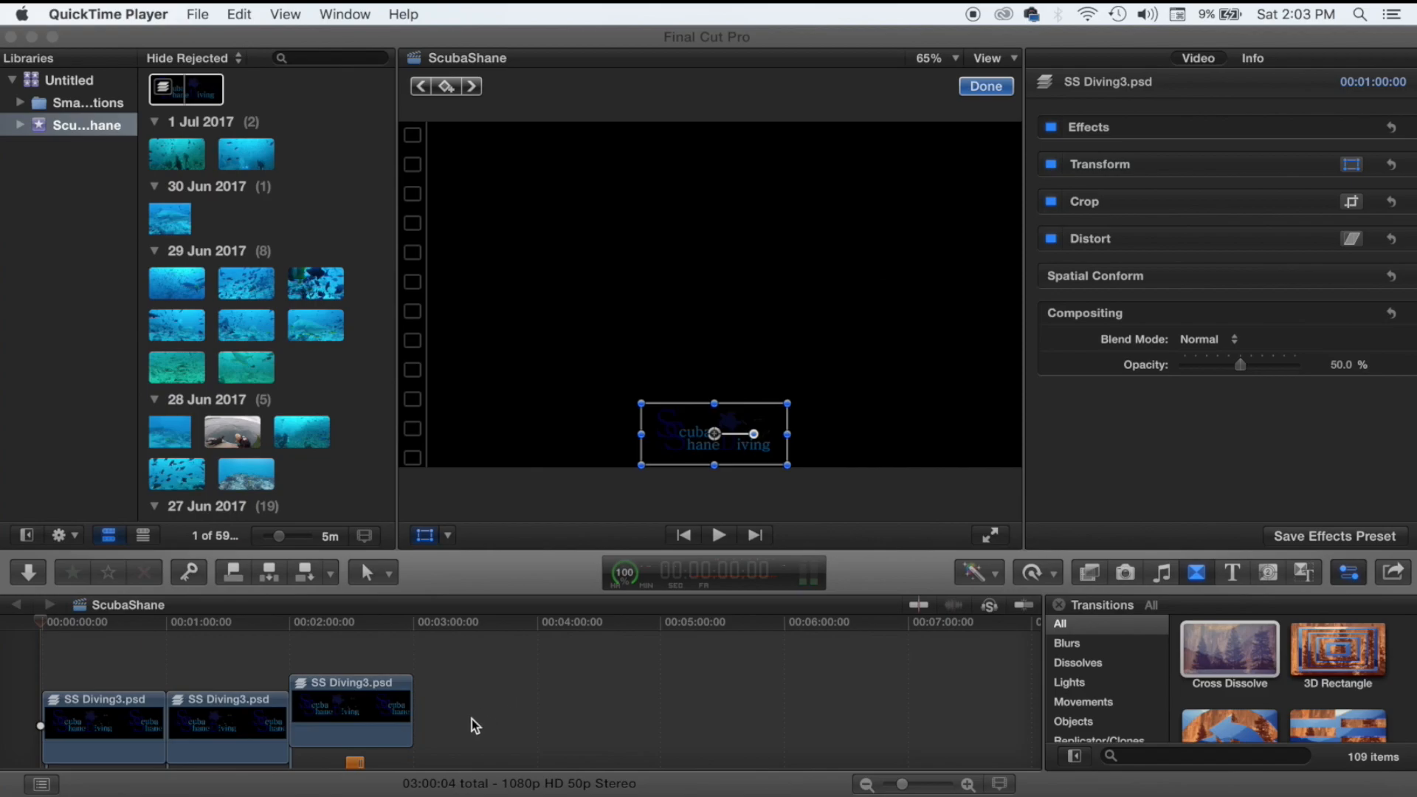
Start a Master File export and keep H.264 Better Quality at 1920 x 1080 in Settings.
click(1395, 577)
click(1393, 574)
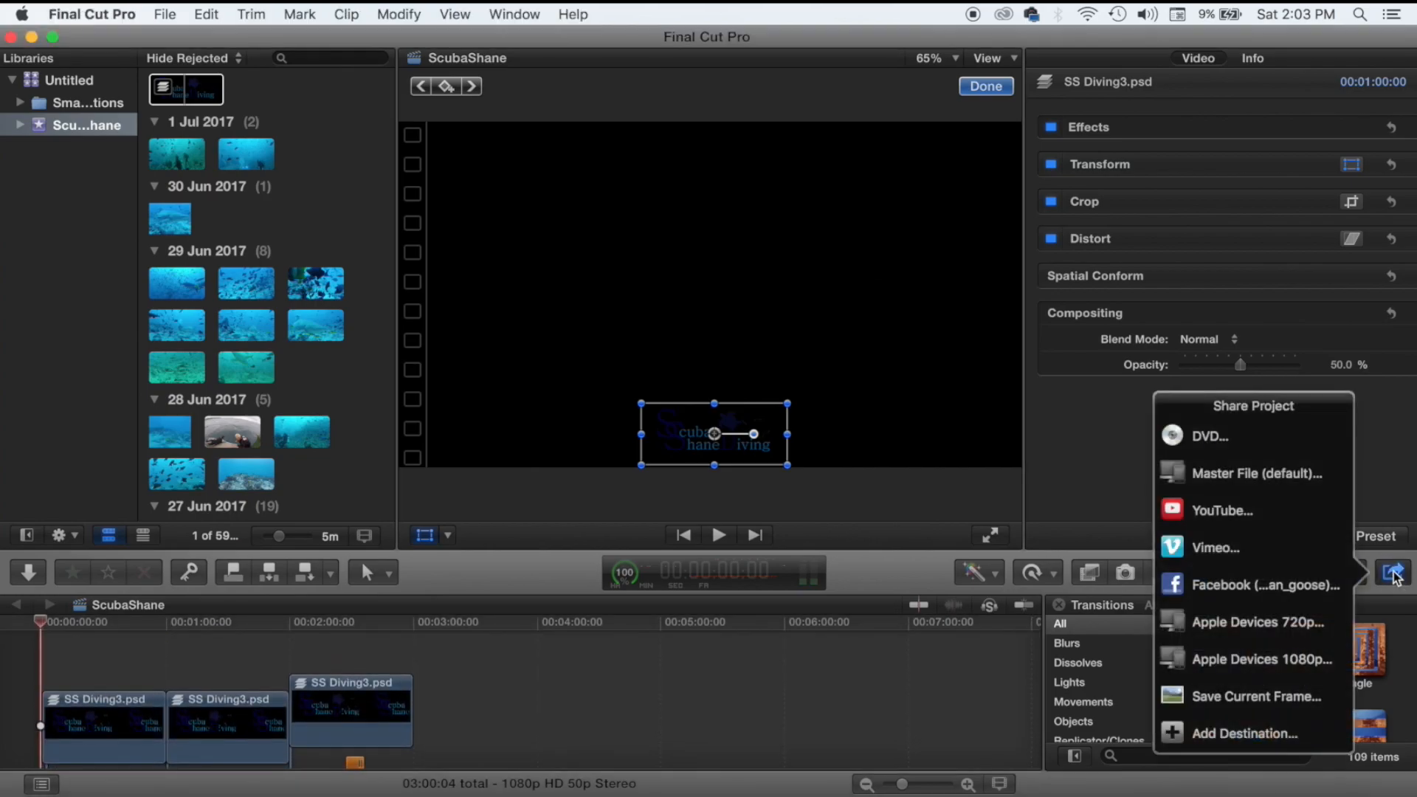
click(1299, 477)
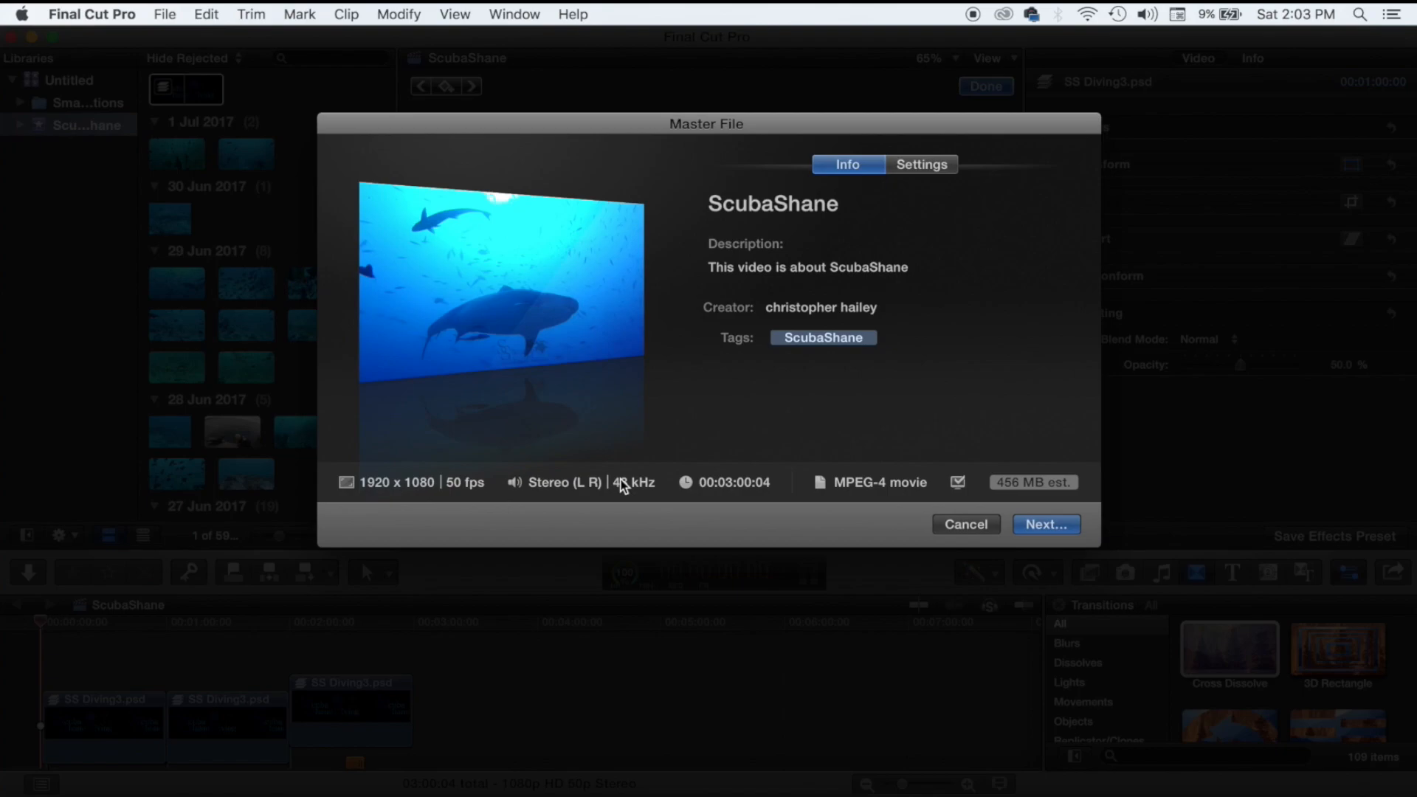
click(944, 167)
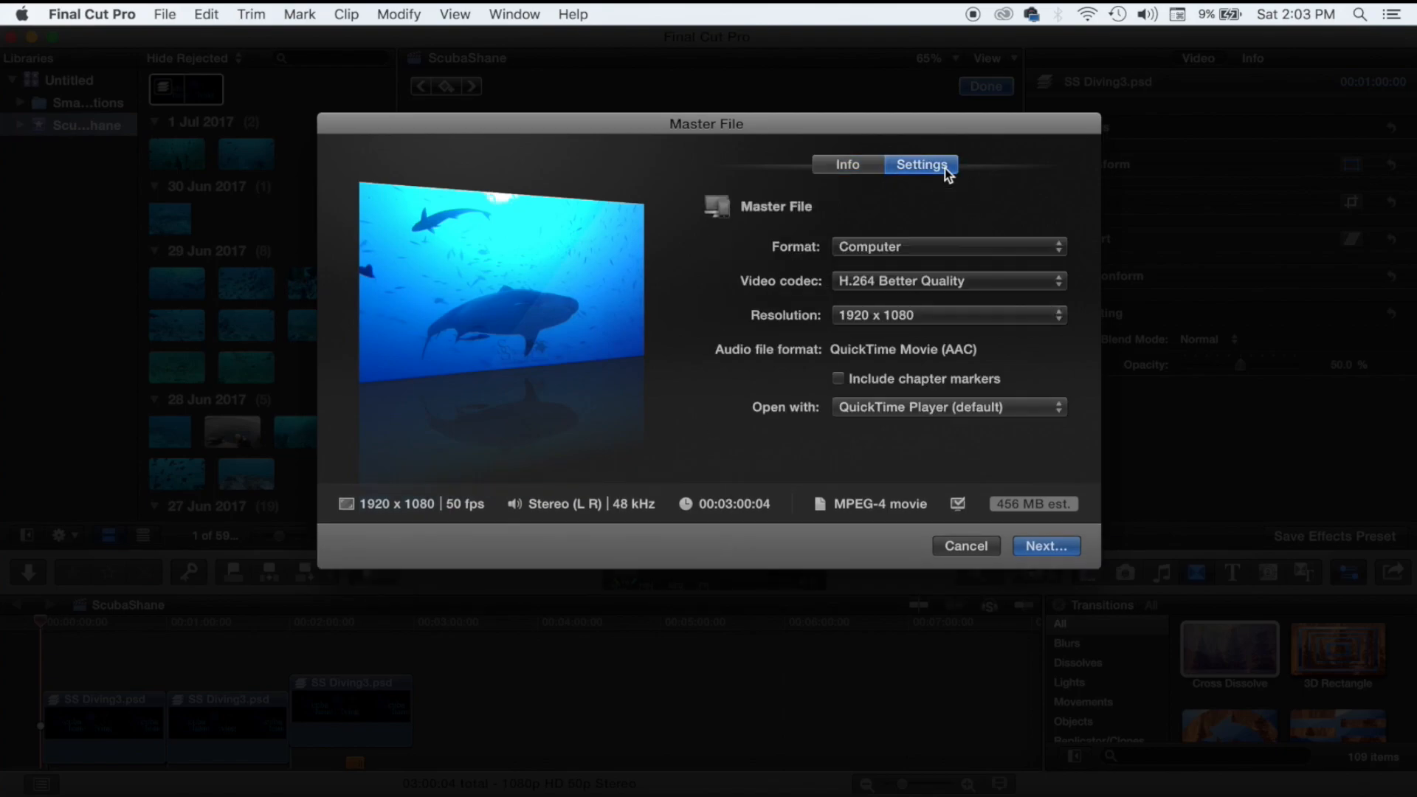
click(991, 279)
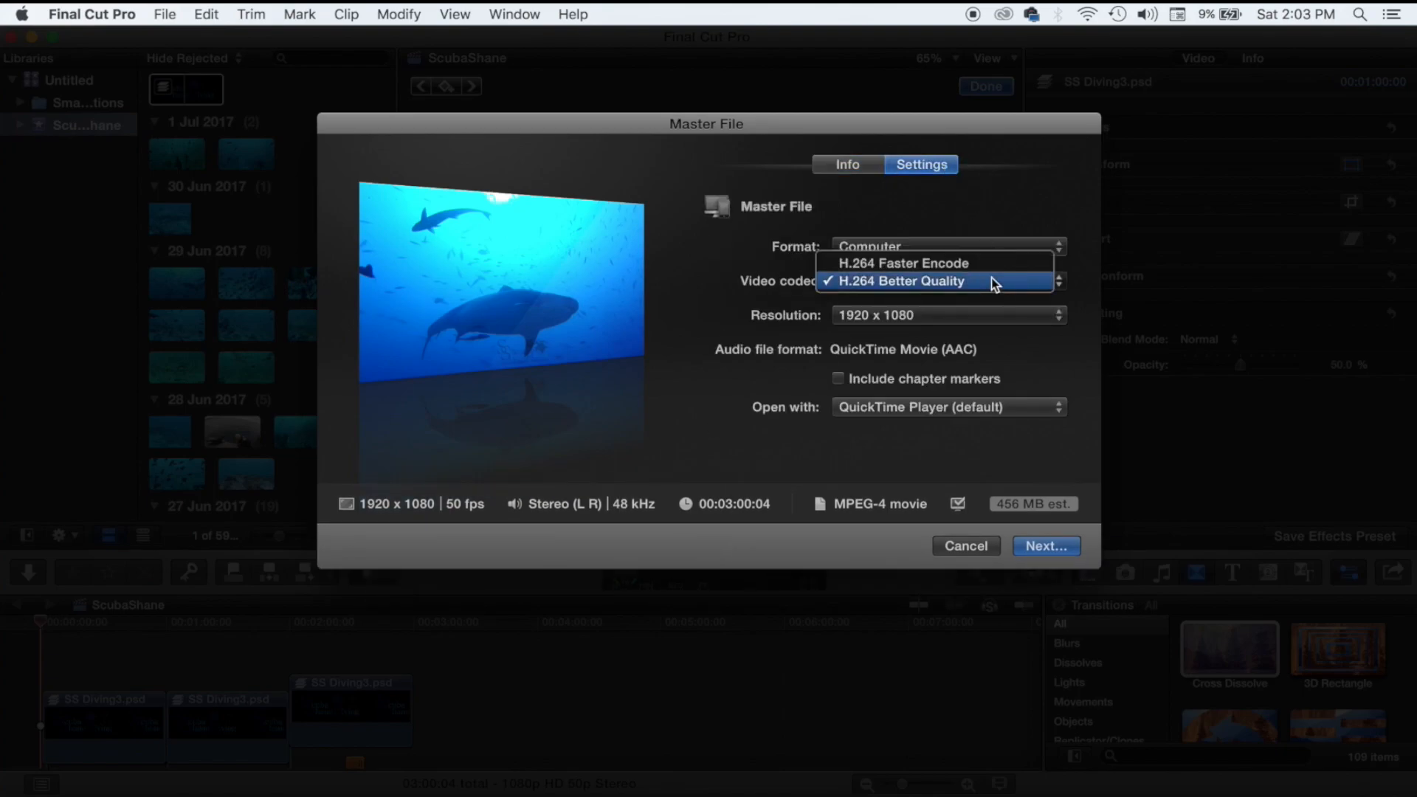
click(991, 280)
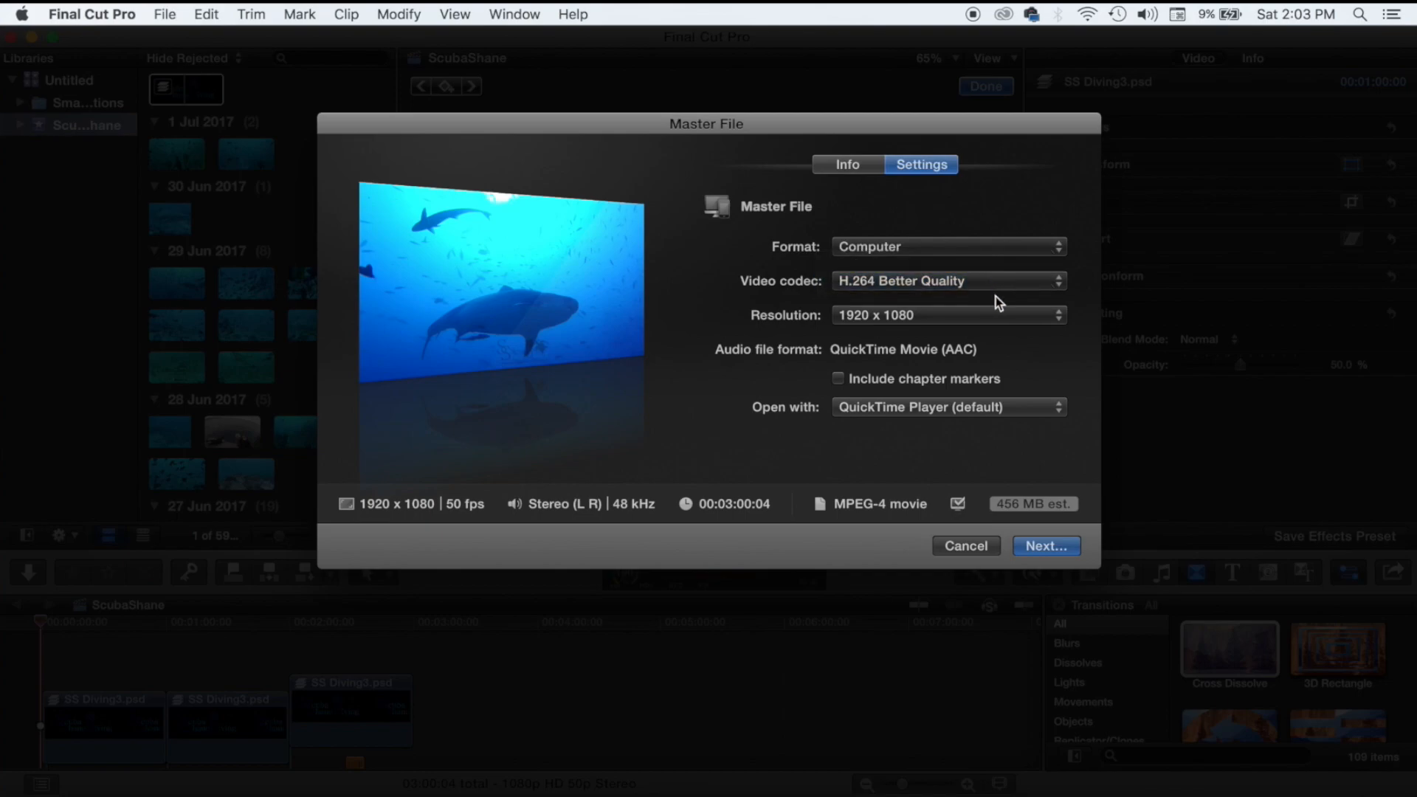
click(1012, 317)
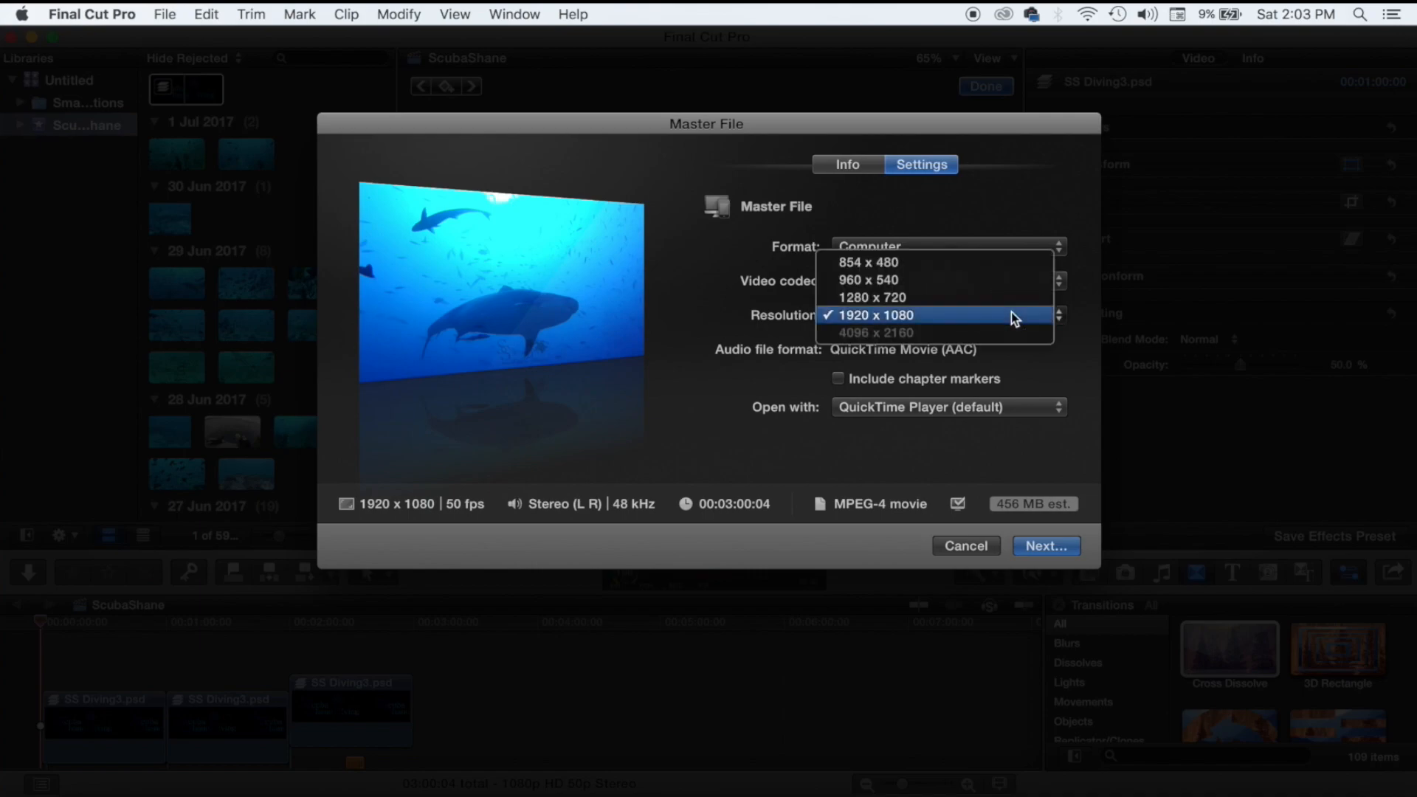
click(1012, 314)
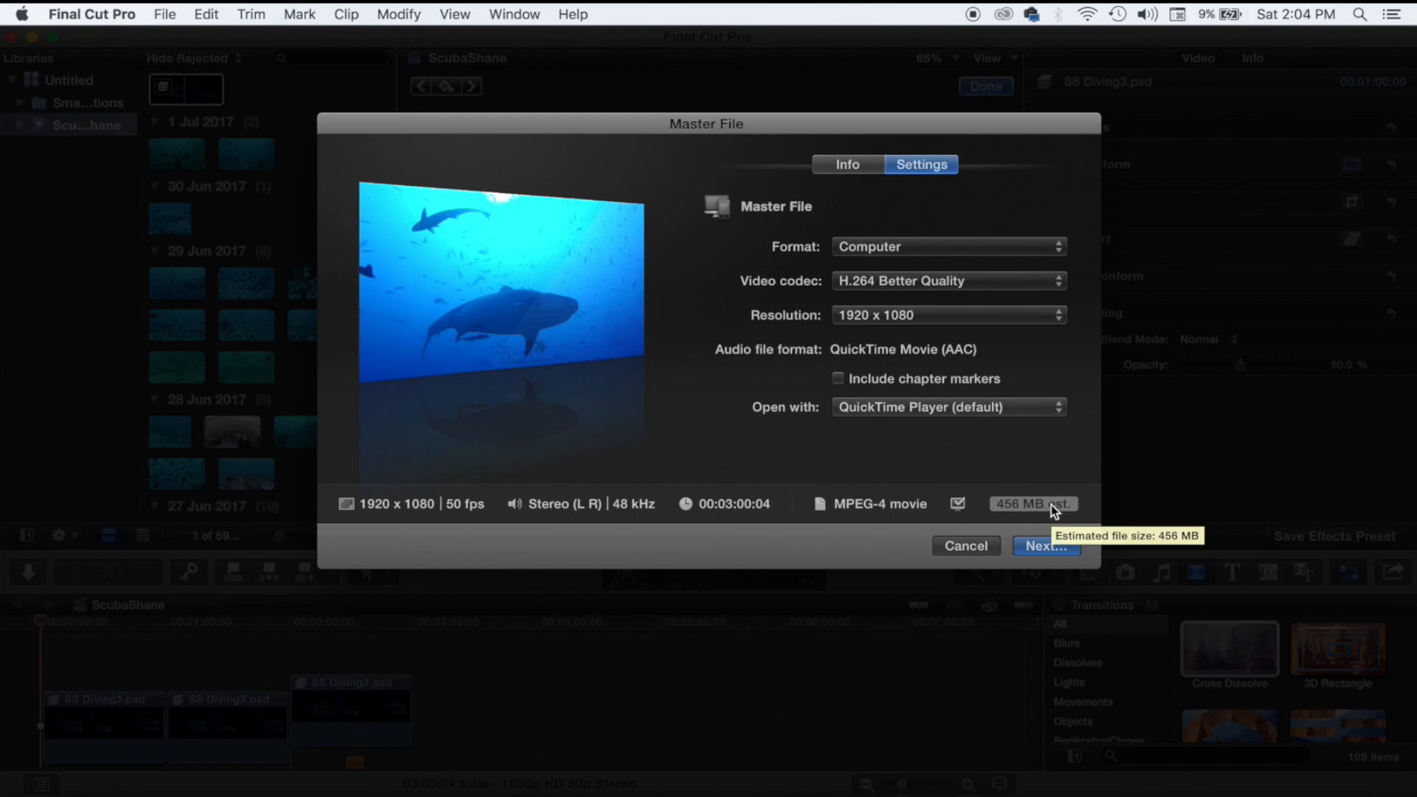
Try the Apple Devices and Video and Audio formats, checking their resolution and codec options.
click(1008, 248)
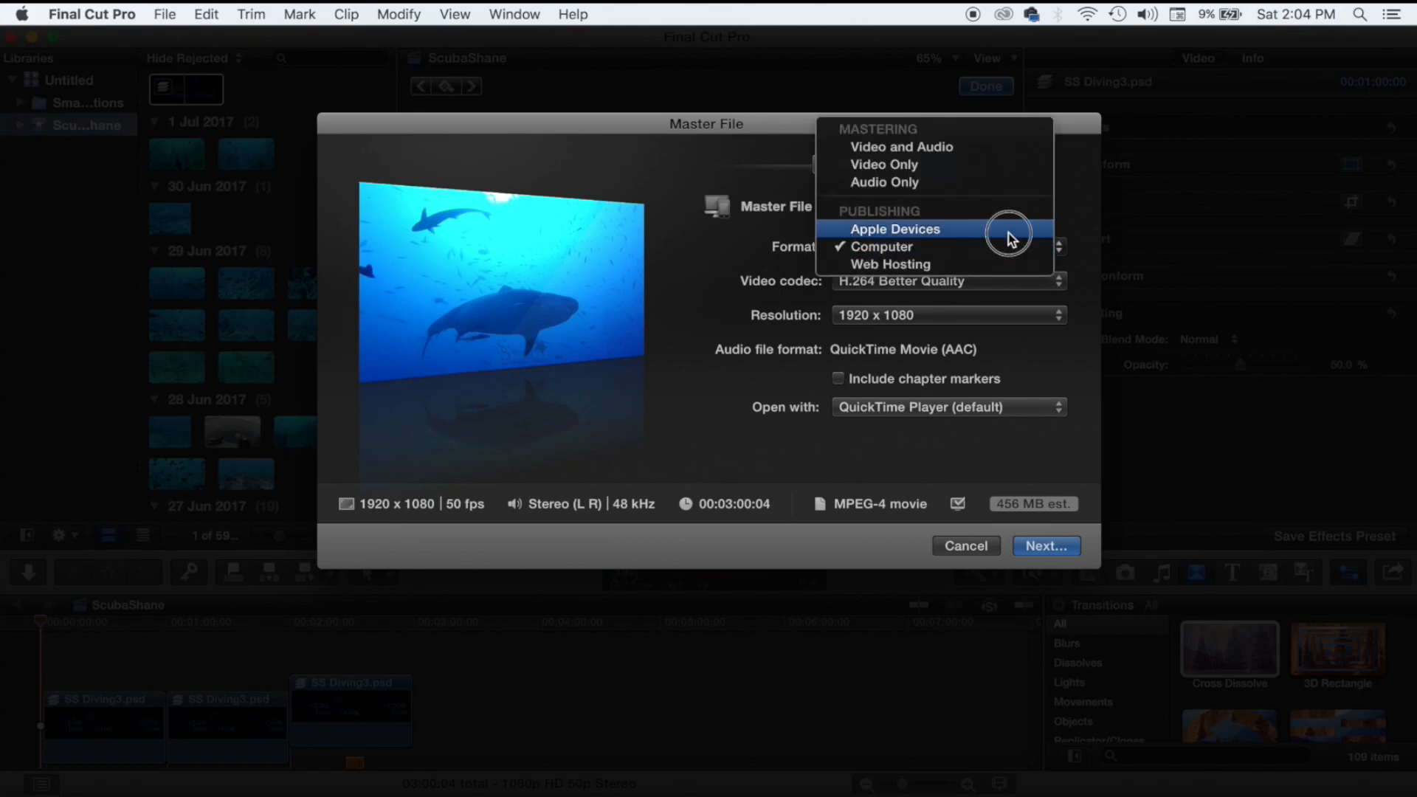
click(1008, 230)
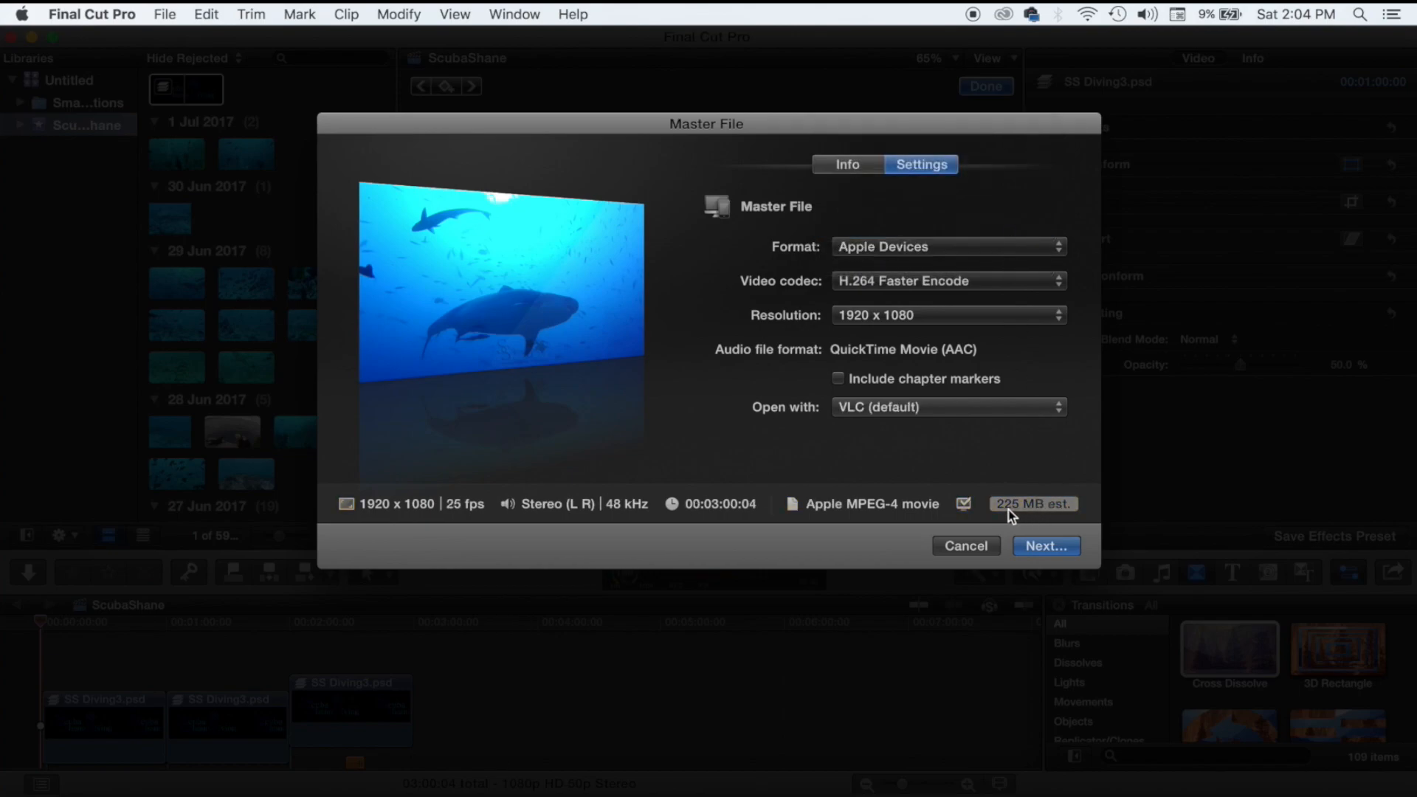
click(1021, 312)
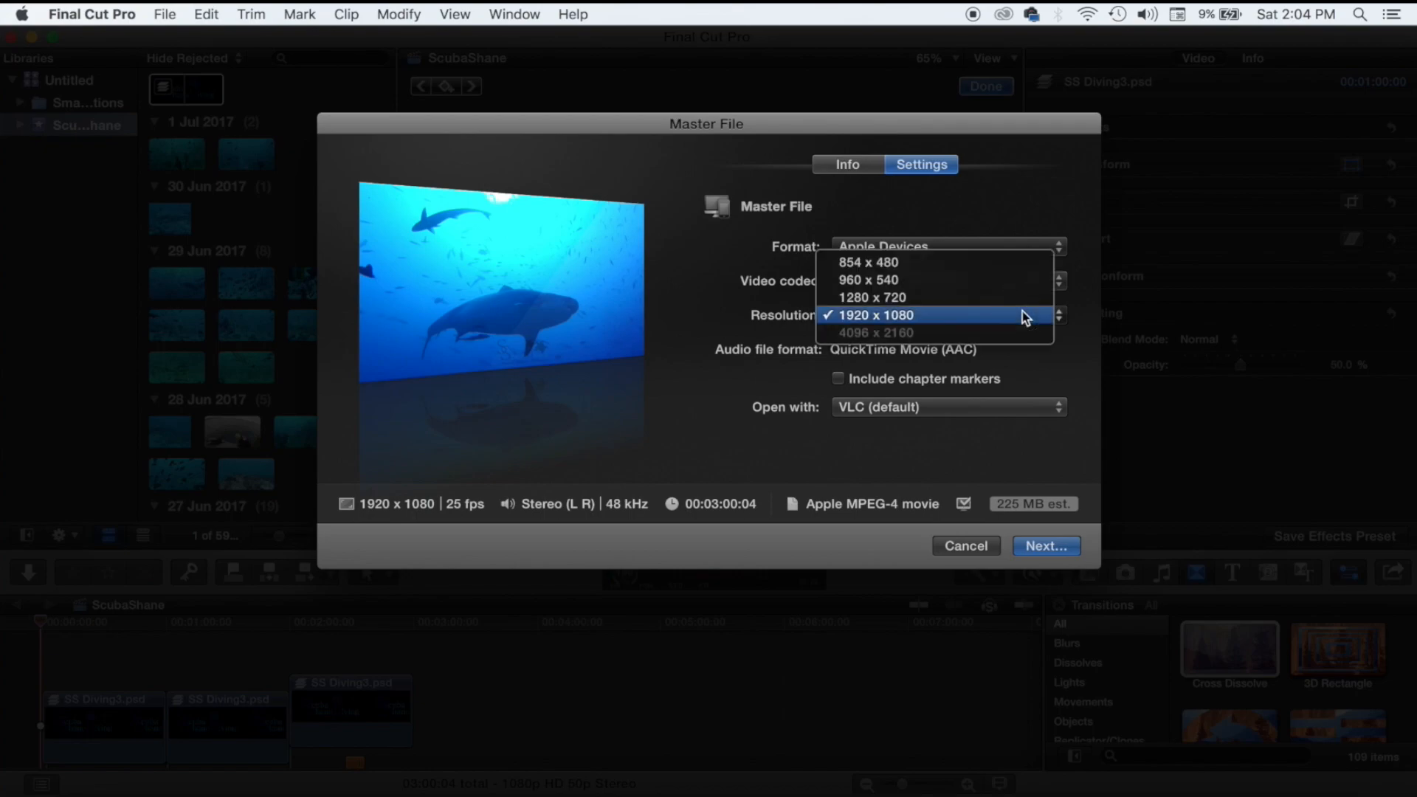
click(1022, 313)
click(1014, 246)
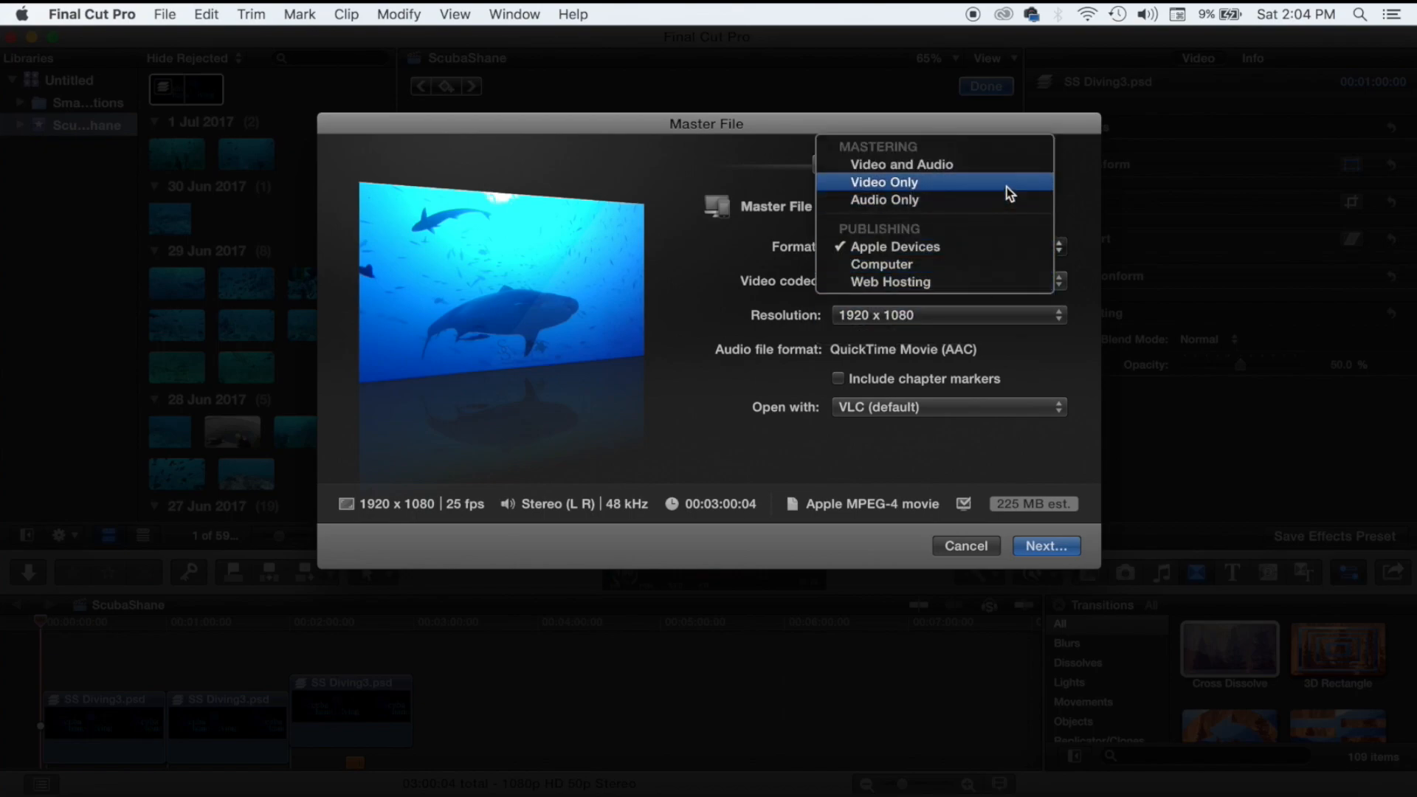
click(1005, 168)
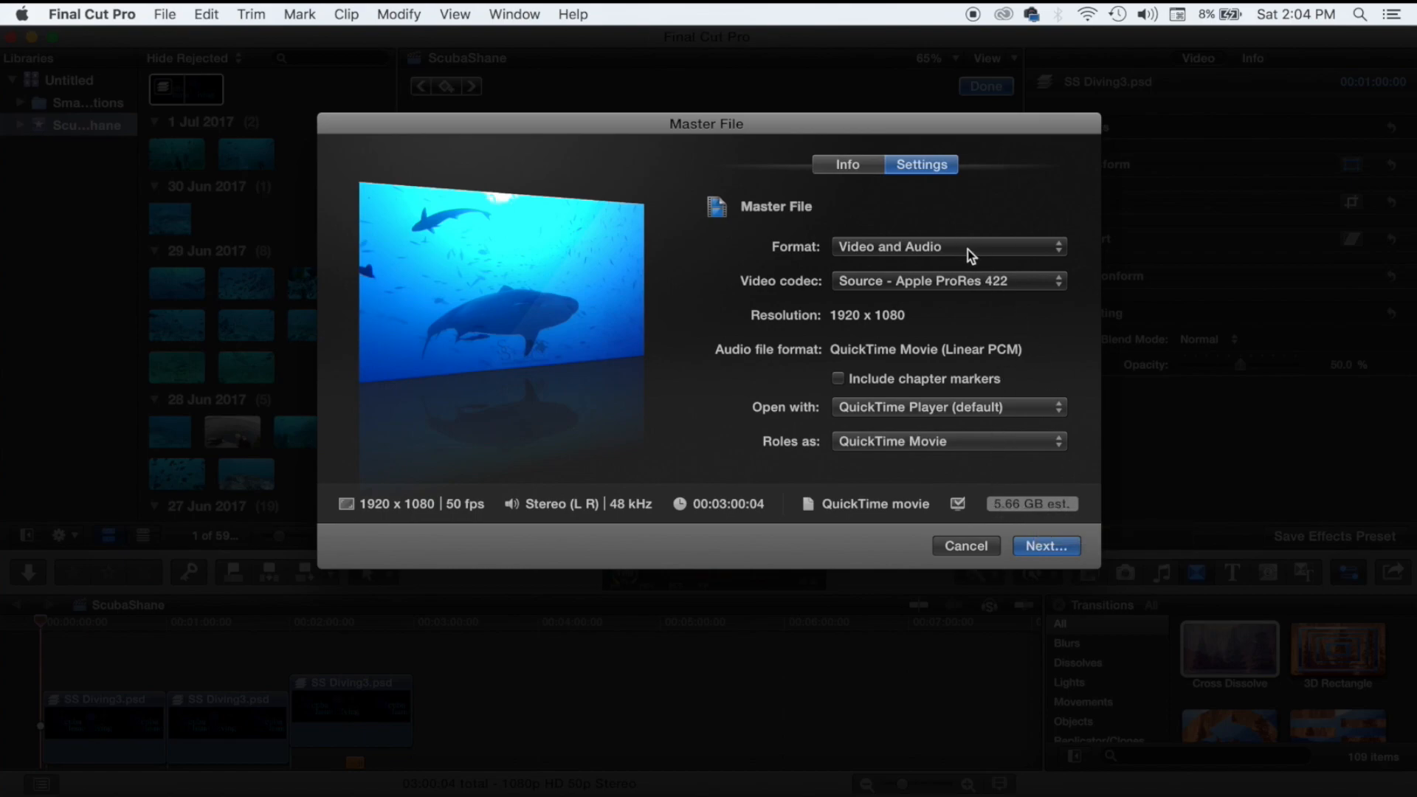
click(968, 281)
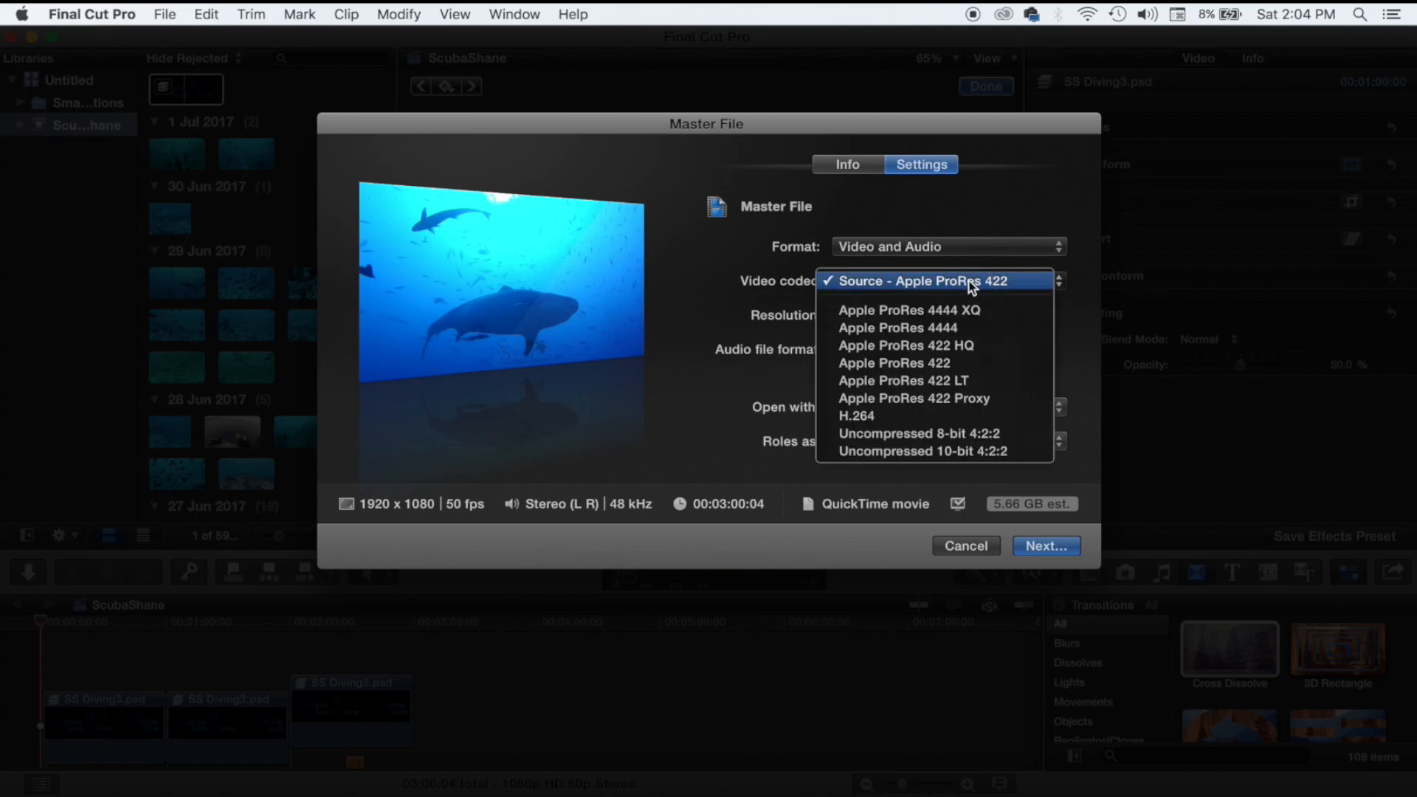
click(1060, 284)
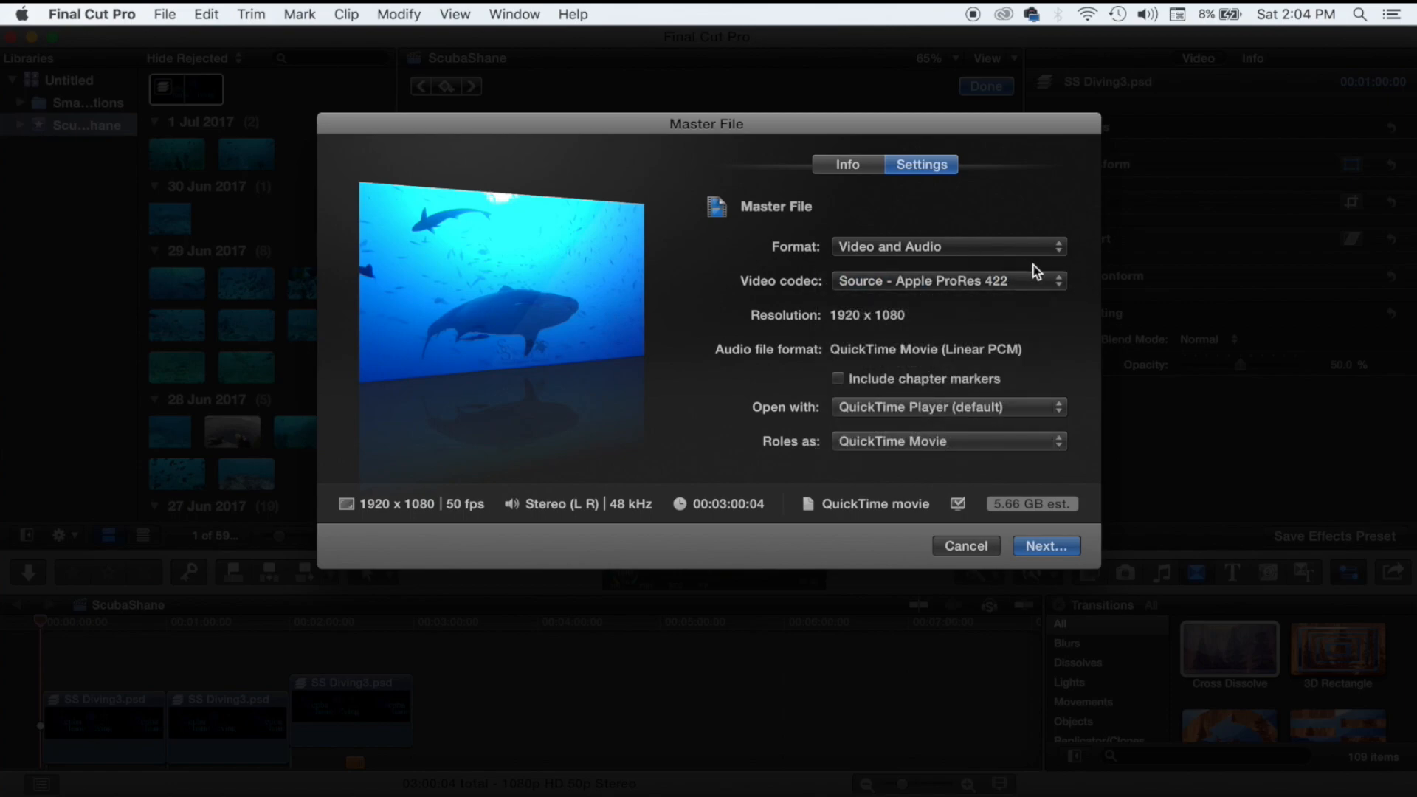
Settle on the Computer format with H.264 Faster Encode and continue to the save location.
click(1017, 254)
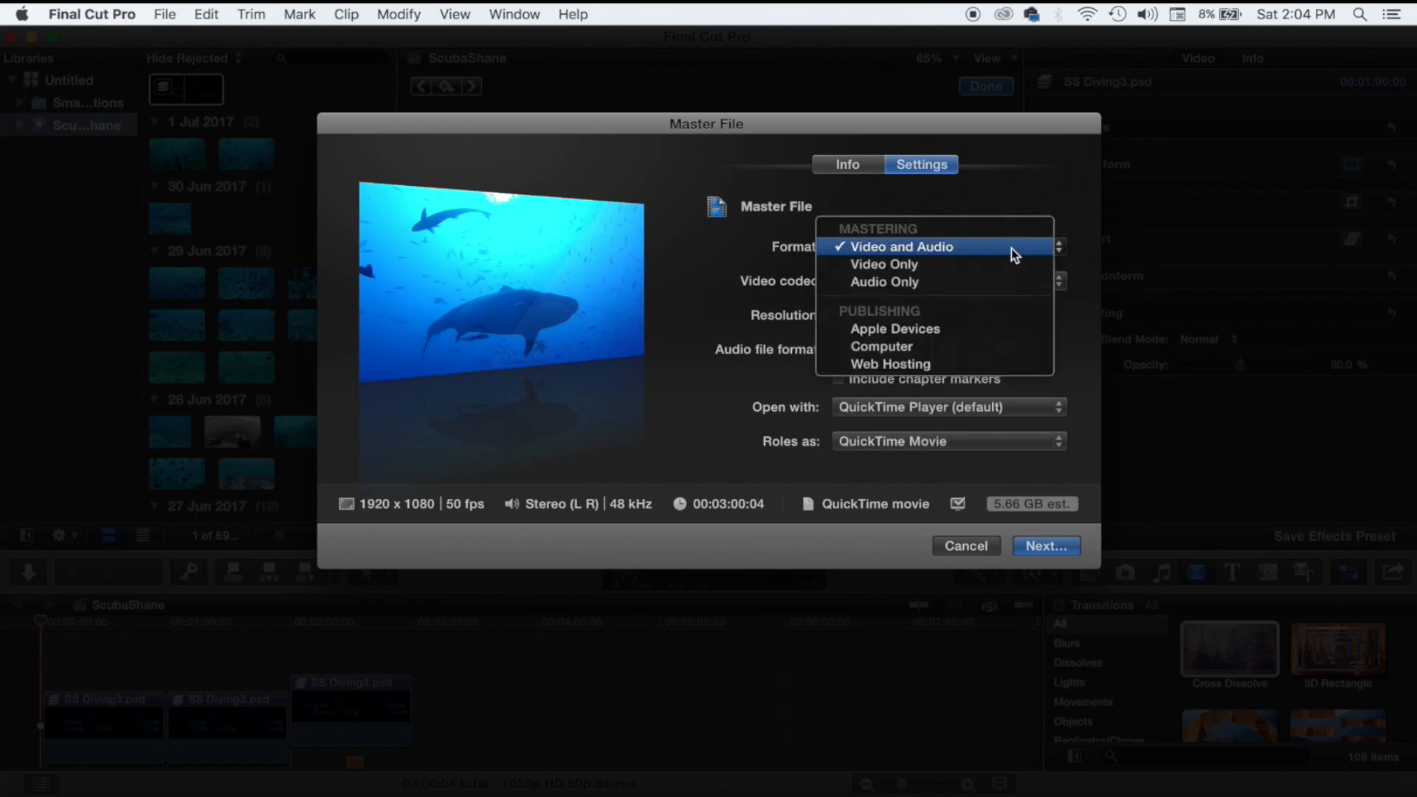
click(998, 344)
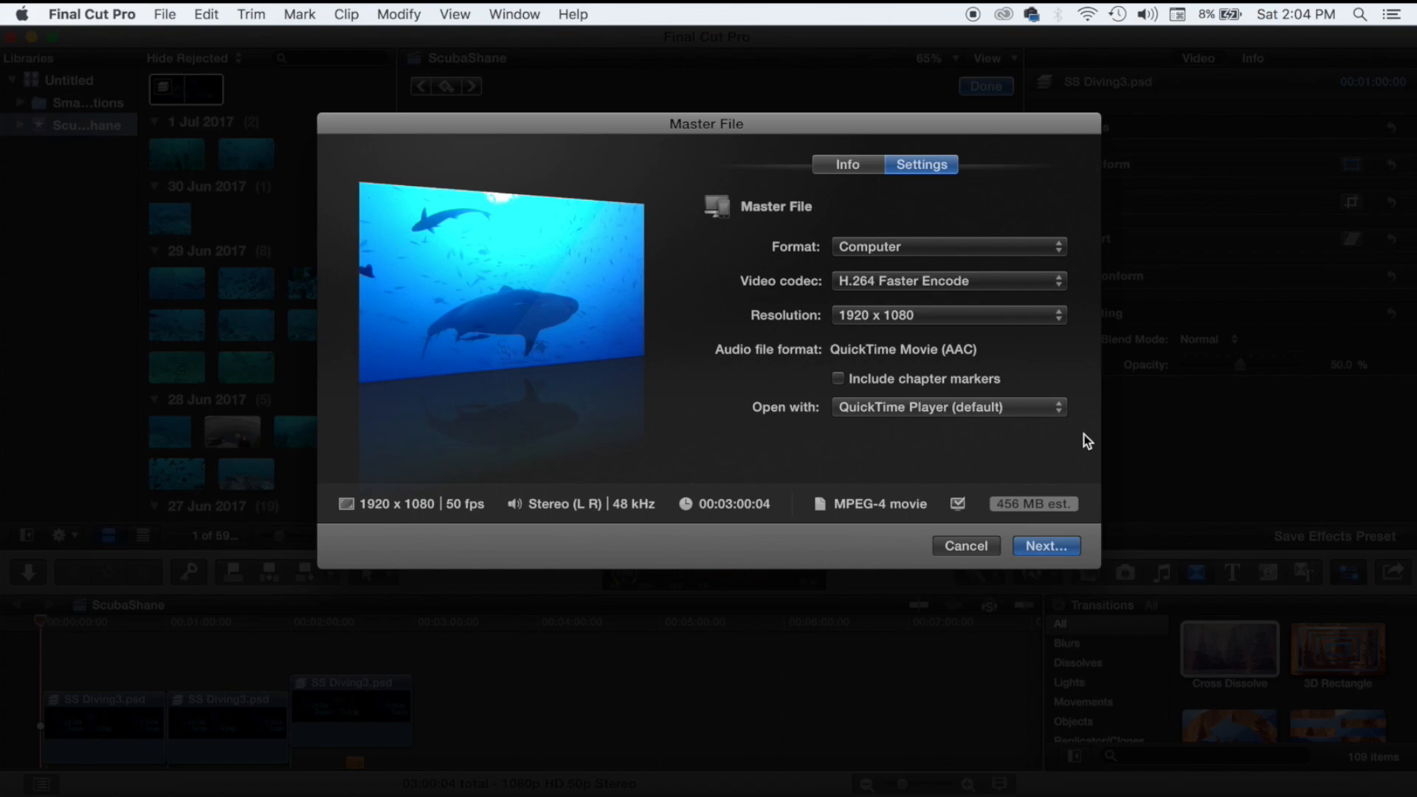
click(1046, 547)
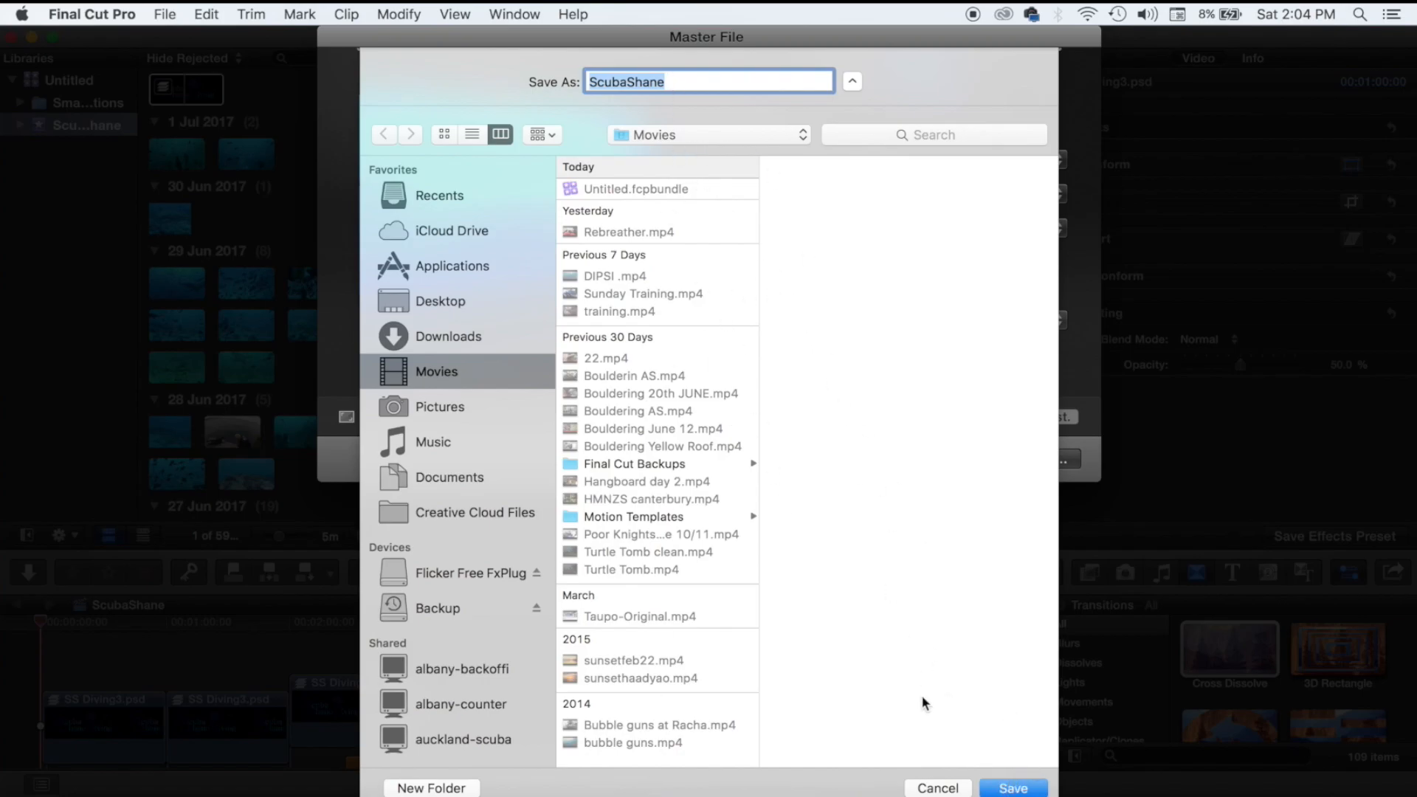
Save the ScubaShane master file to Movies and watch Sharing progress in Background Tasks.
click(1000, 788)
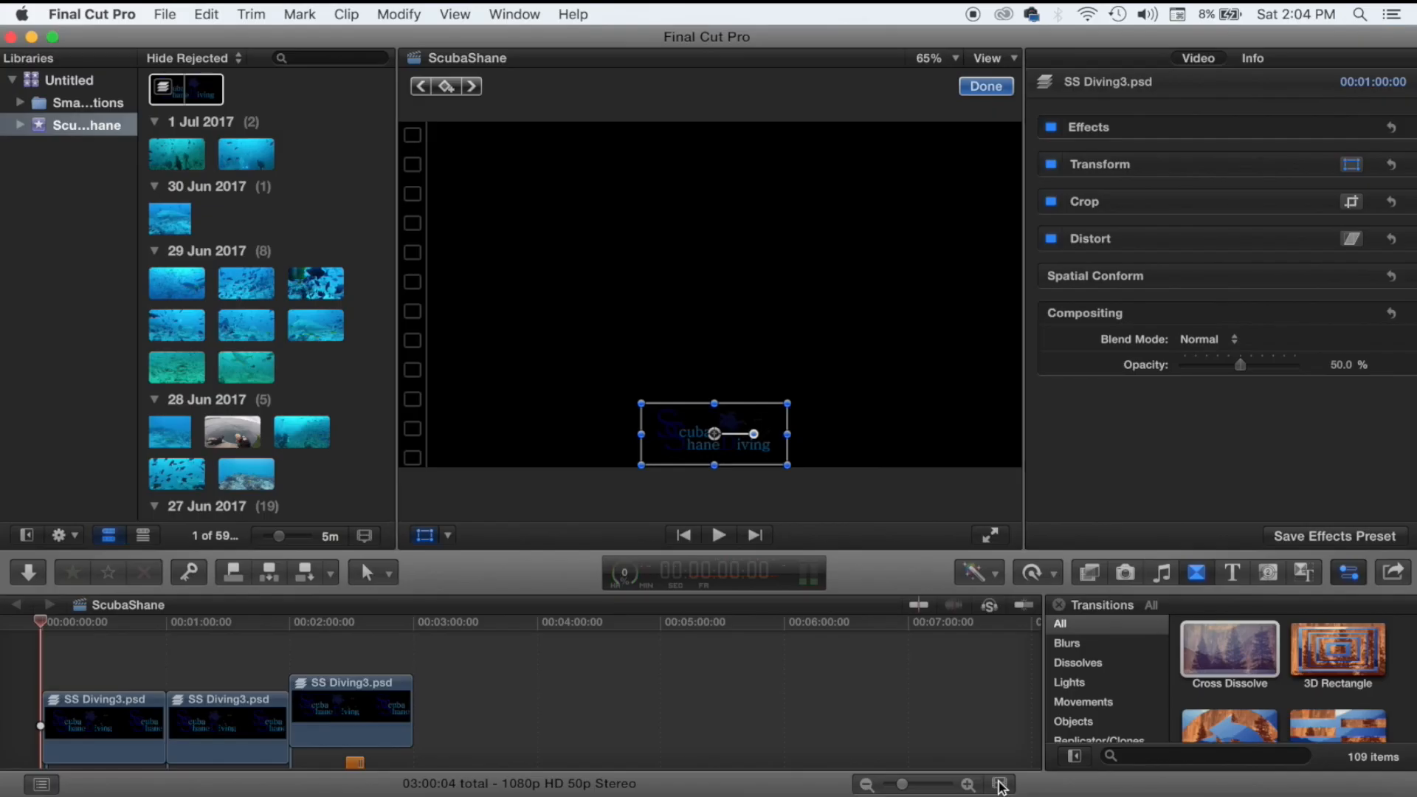
click(626, 585)
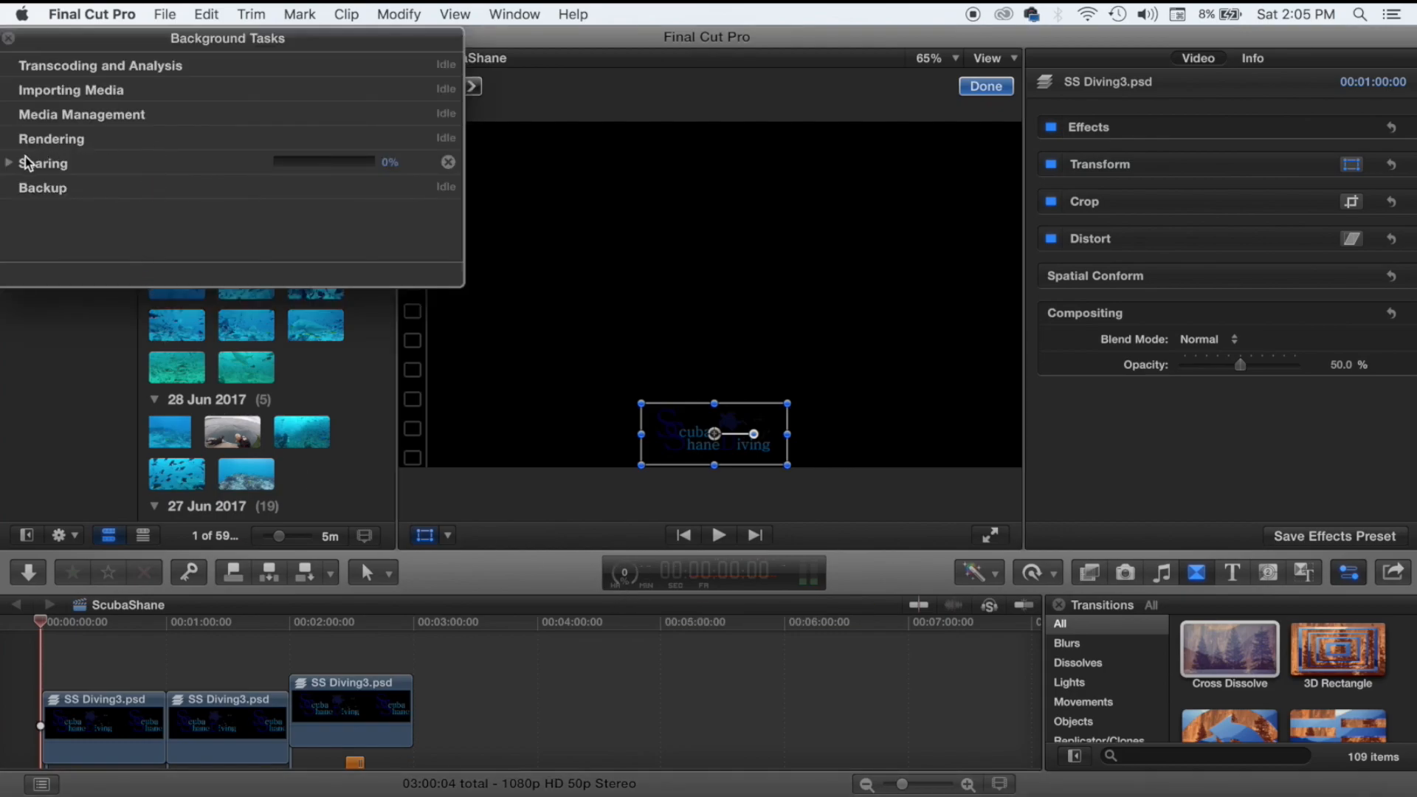